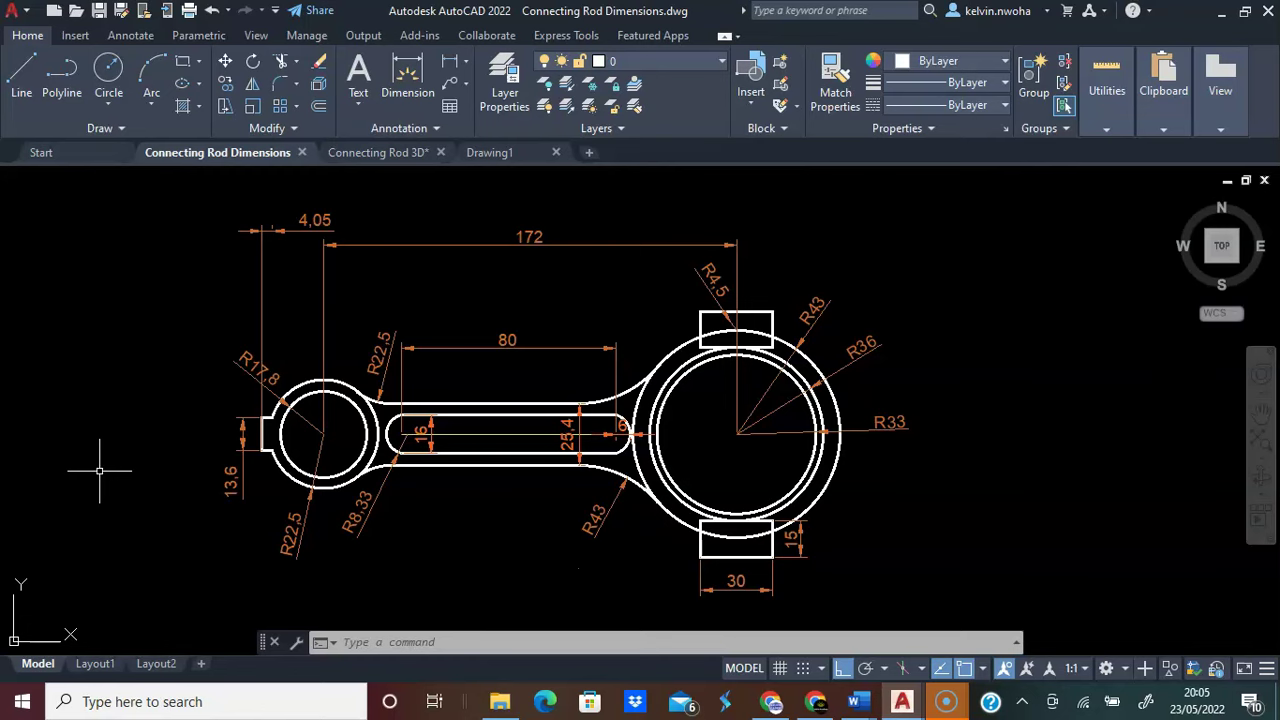
Switch to the empty Drawing1 file and turn off its grid display
{"action": "key", "text": "ctrl+Tab"}
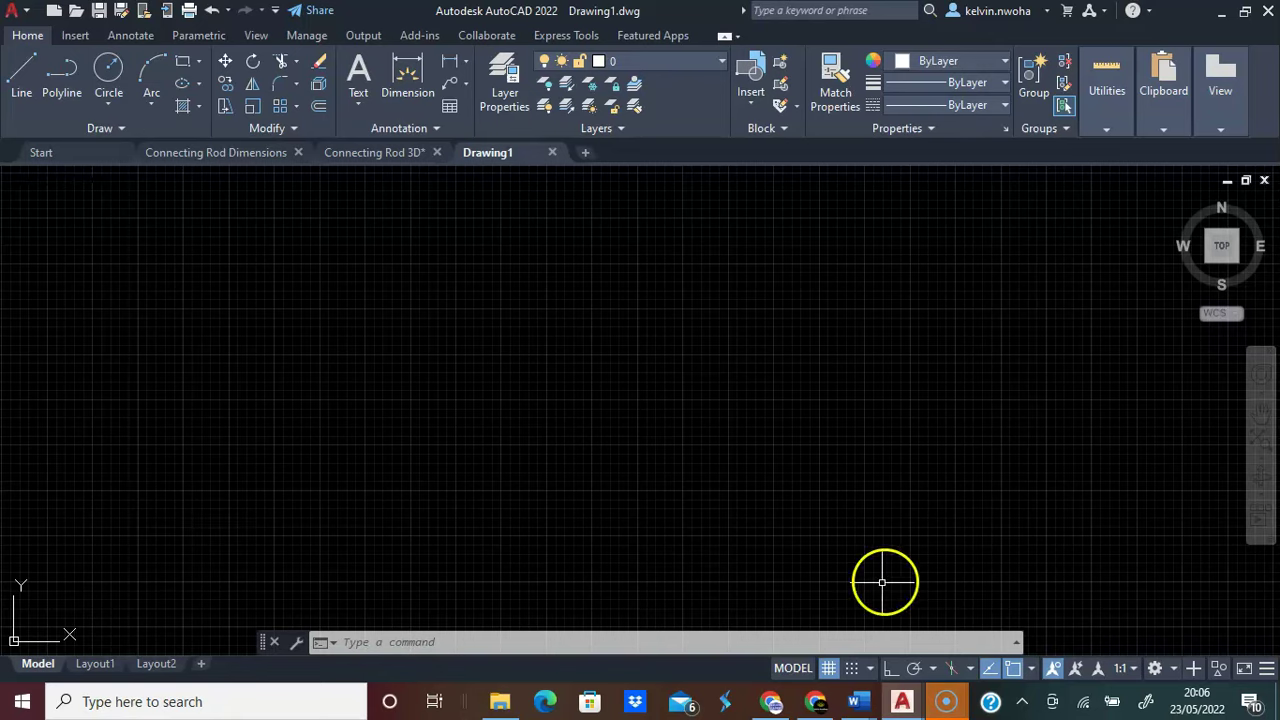
{"action": "left_click", "coordinate": [830, 676]}
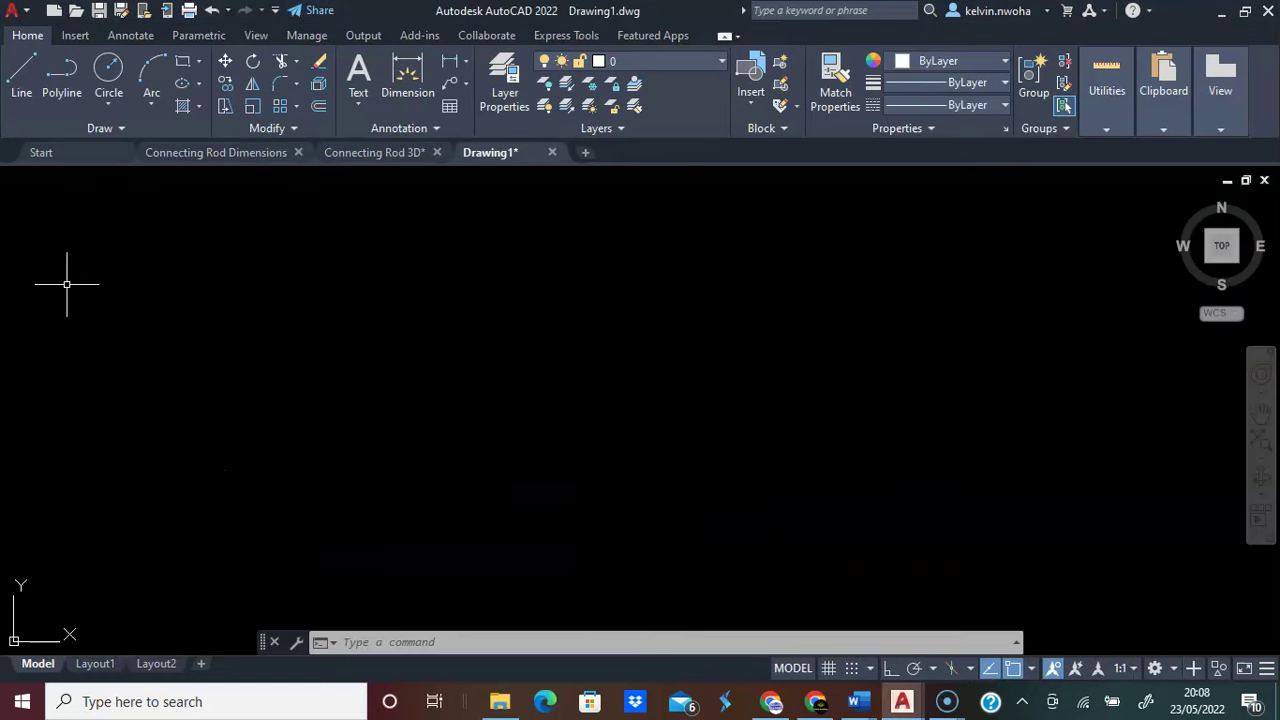
Draw a vertical line 150 units long downward with Ortho mode turned on
{"action": "left_click", "coordinate": [20, 85]}
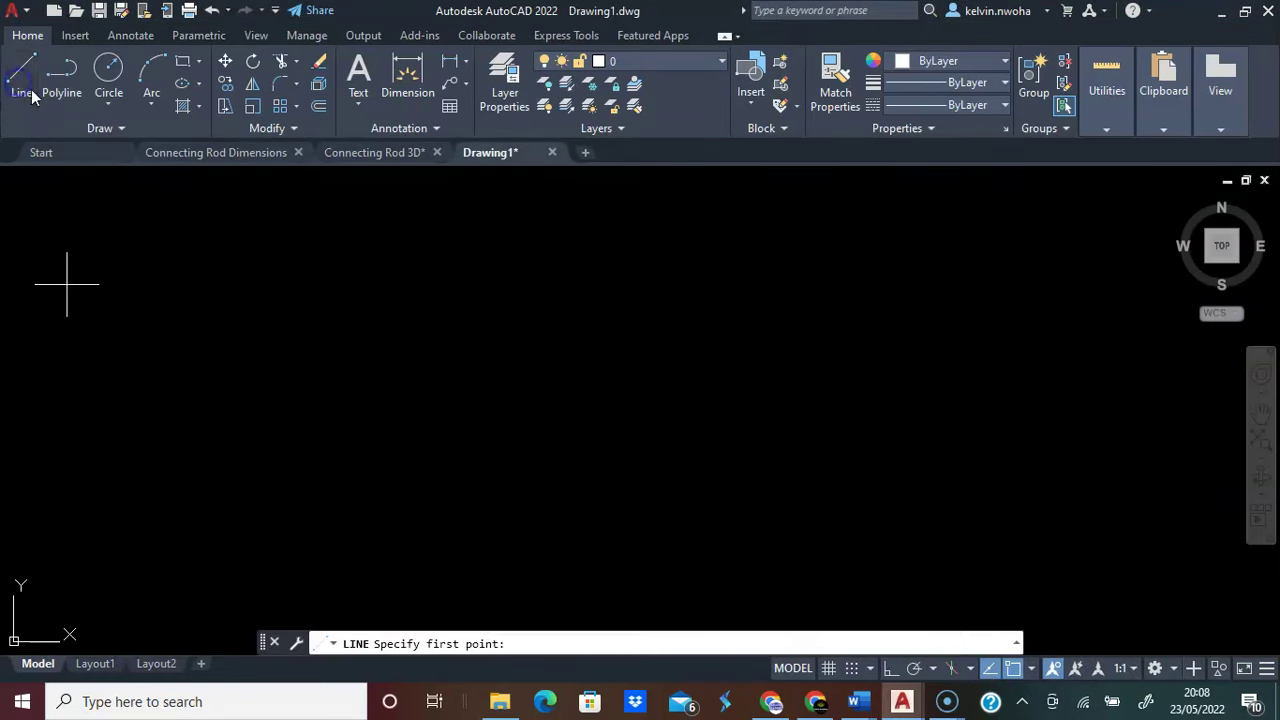
{"action": "left_click", "coordinate": [384, 294]}
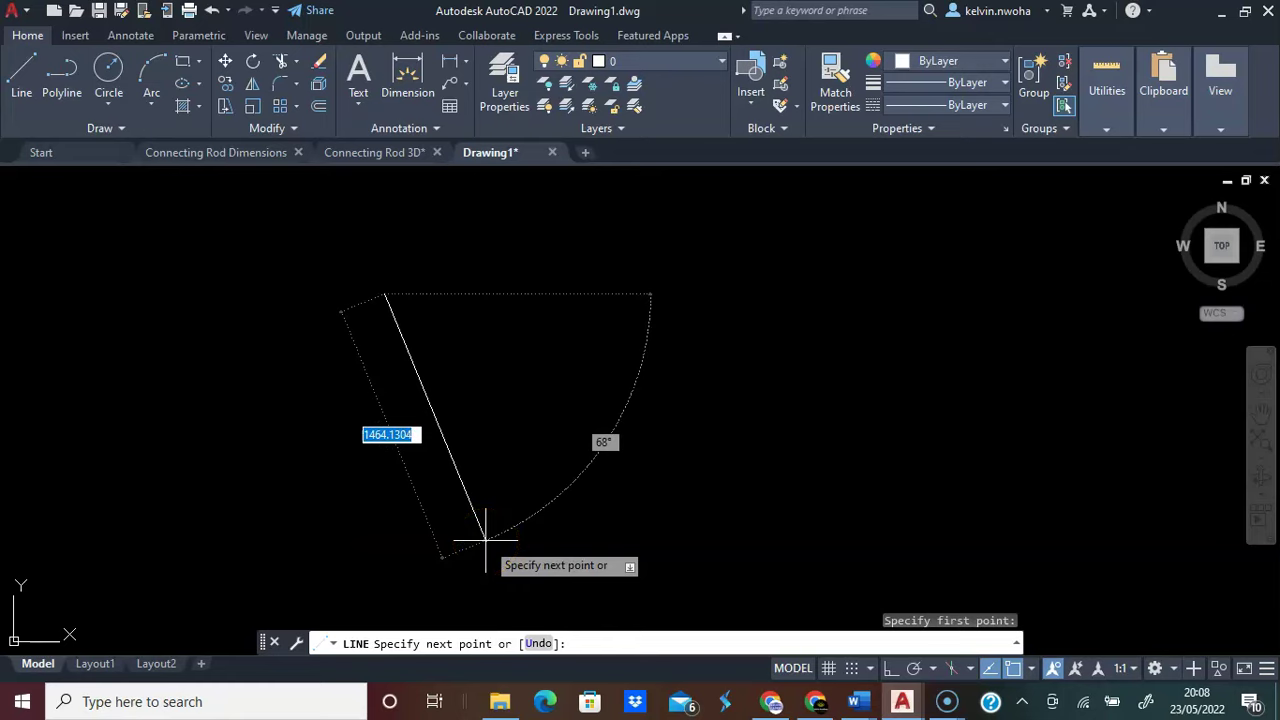
{"action": "left_click", "coordinate": [411, 560]}
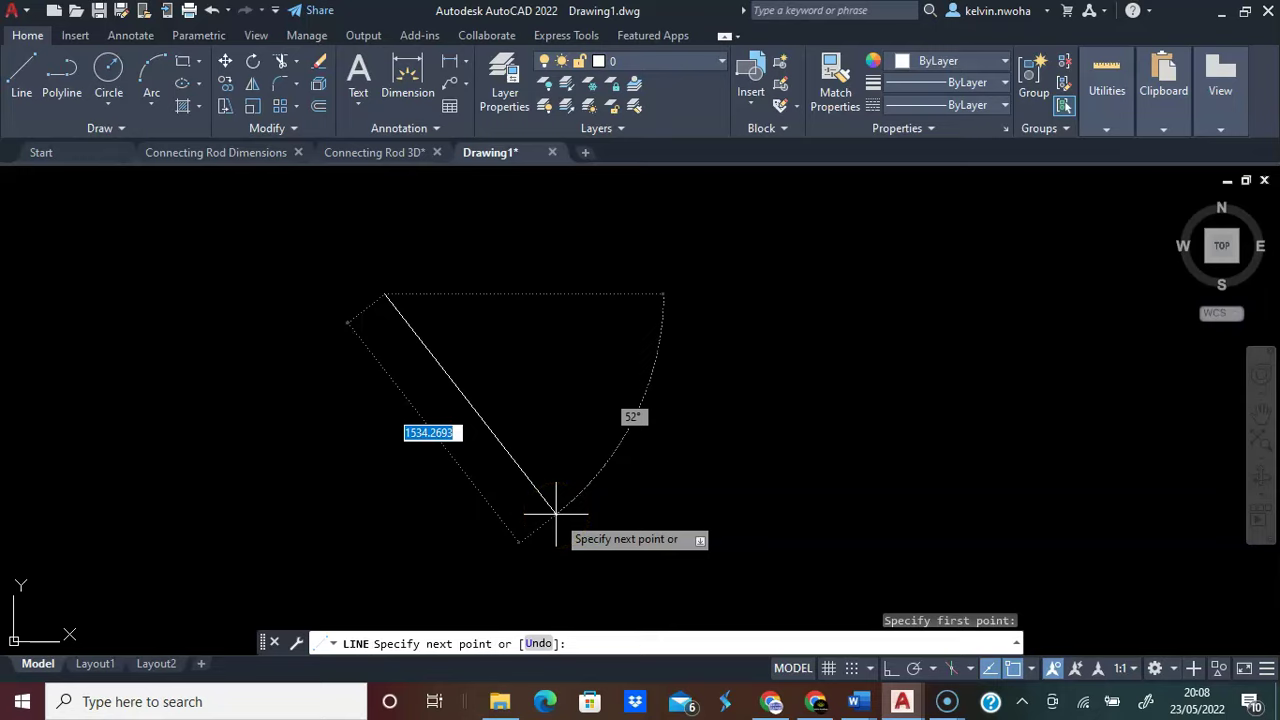
{"action": "key", "text": "F8"}
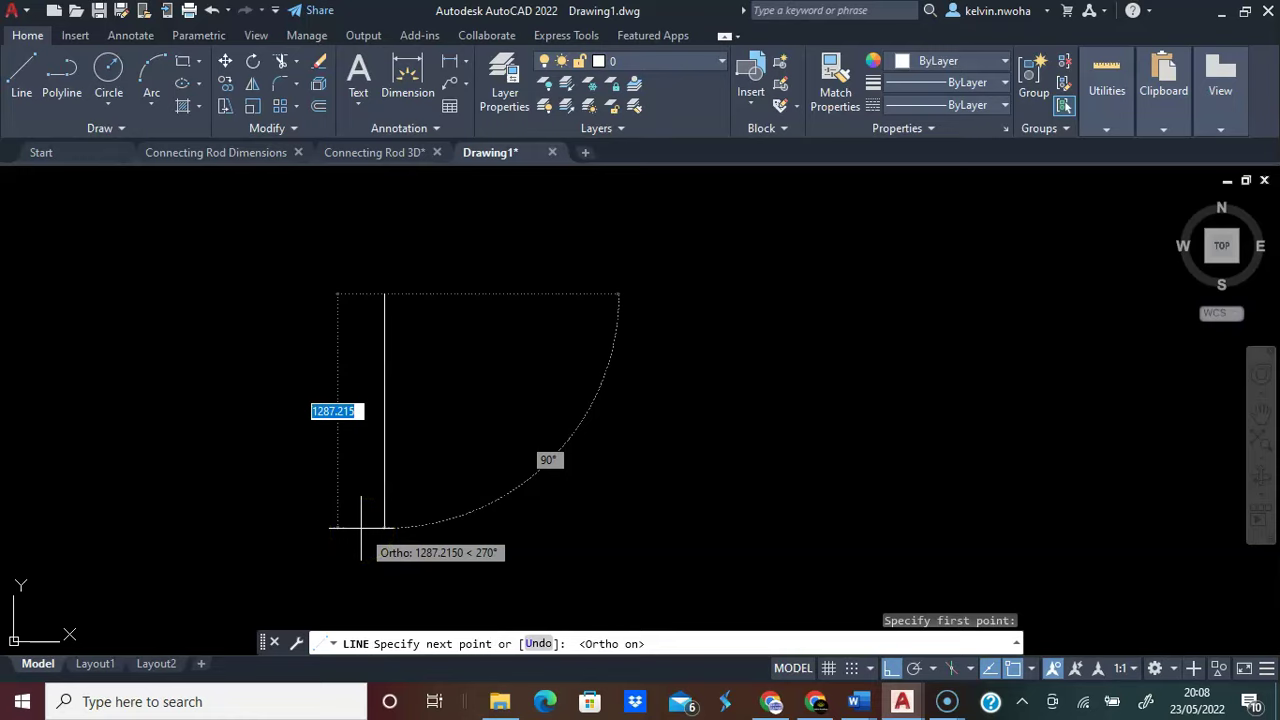
{"action": "type", "text": "150"}
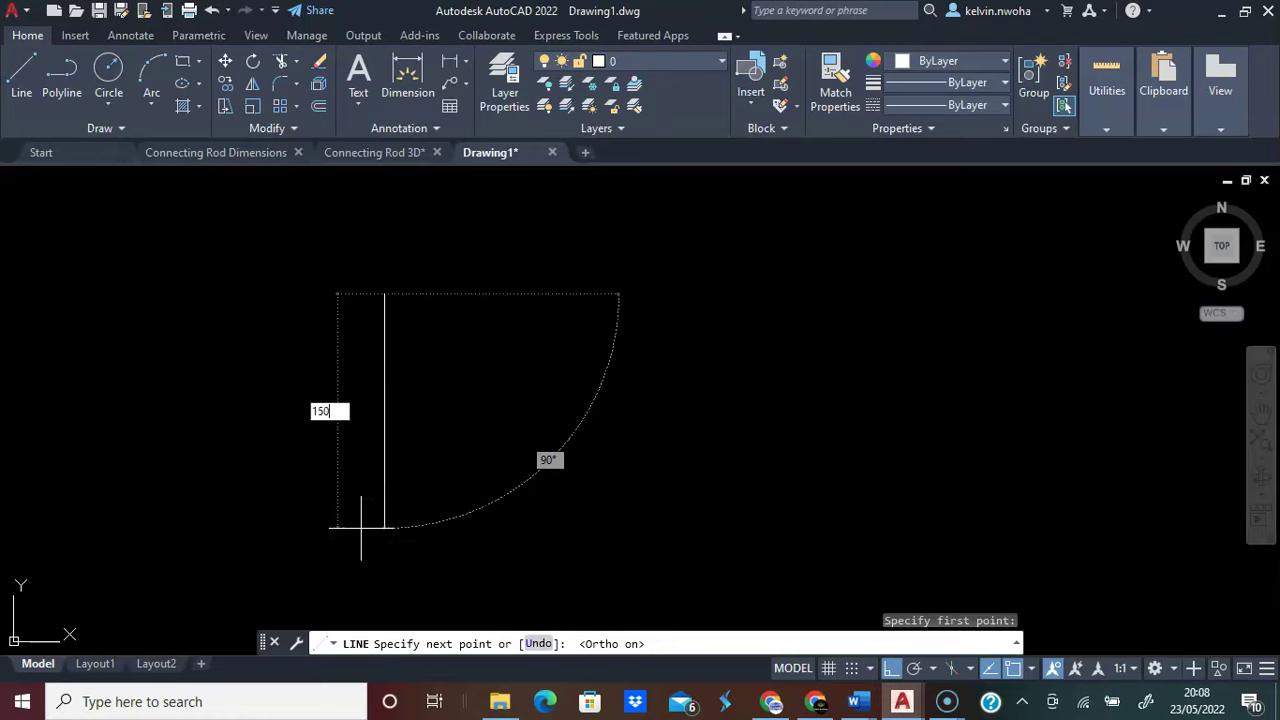
{"action": "key", "text": "Return"}
{"action": "key", "text": "Return"}
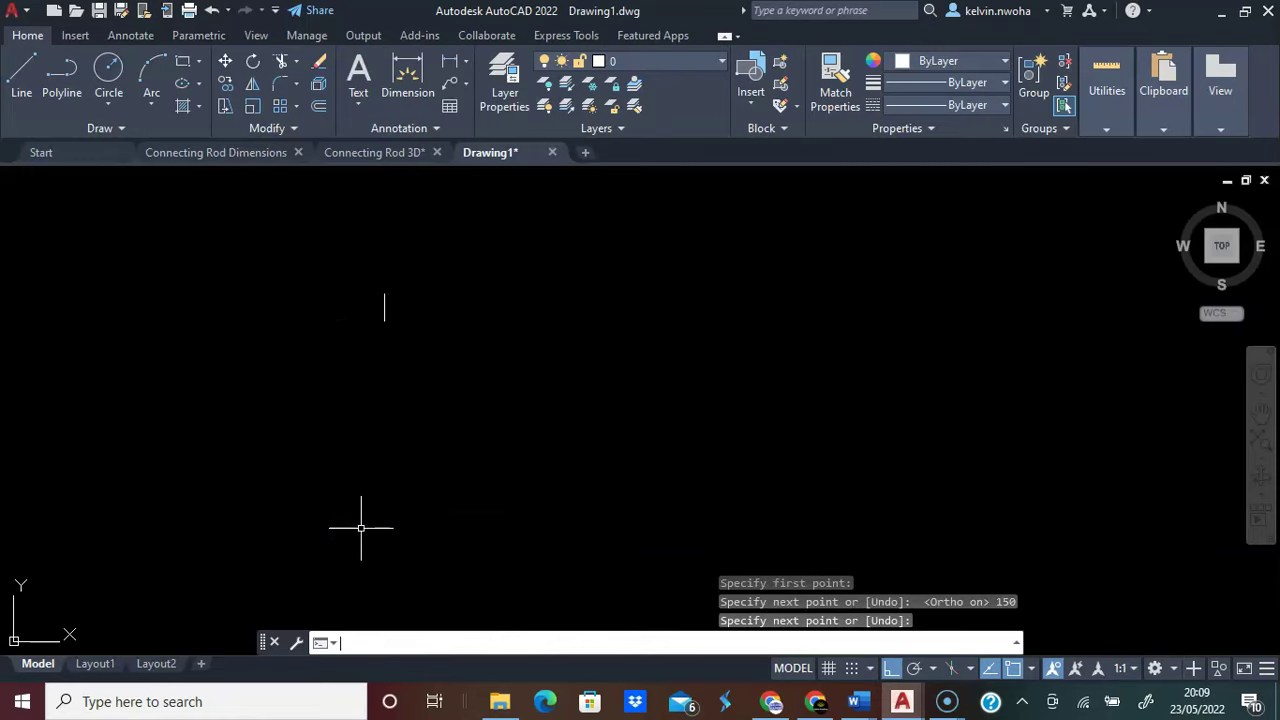
{"action": "left_click", "coordinate": [300, 517]}
{"action": "left_click", "coordinate": [339, 333]}
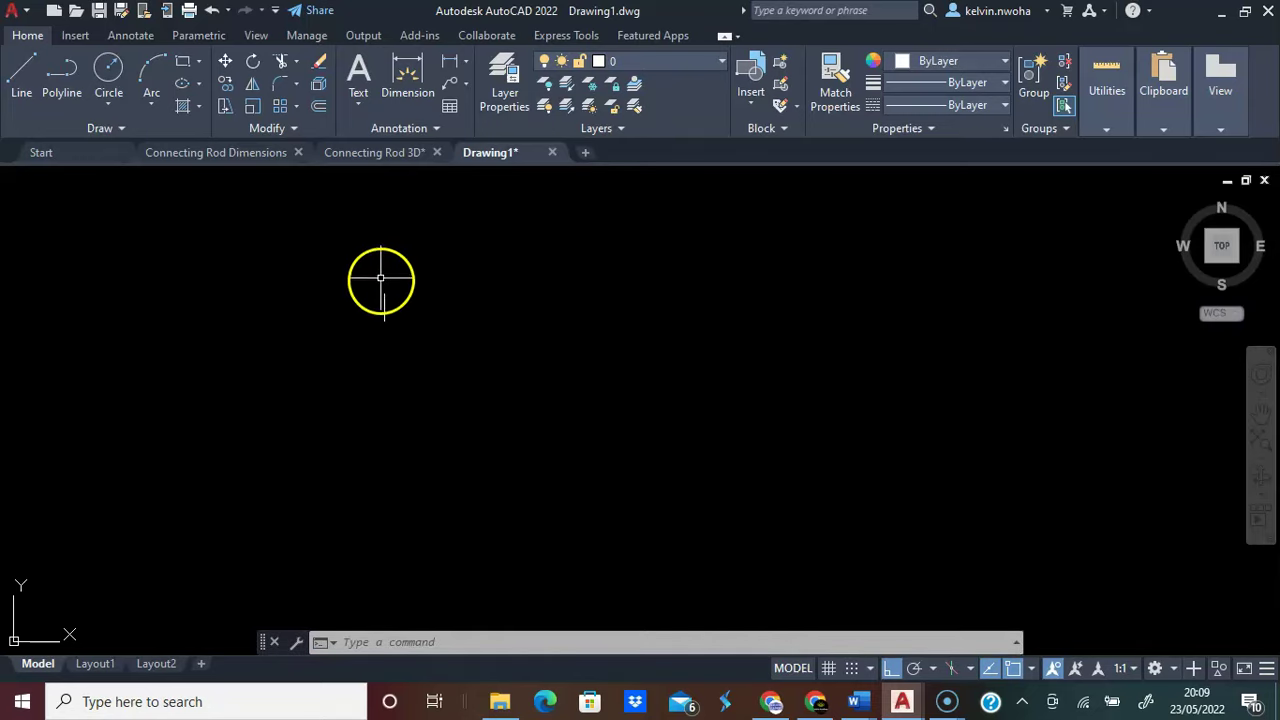
{"action": "scroll", "coordinate": [378, 288], "scroll_direction": "up", "scroll_amount": 10}
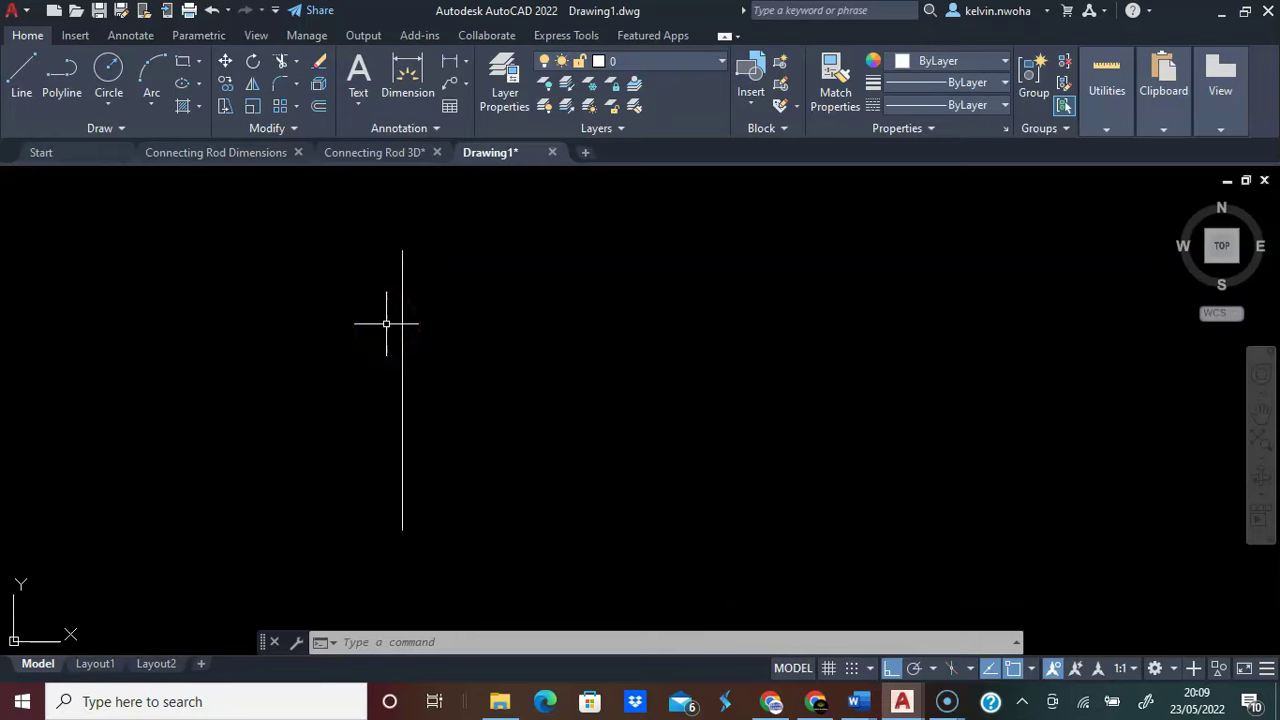
{"action": "left_click", "coordinate": [27, 87]}
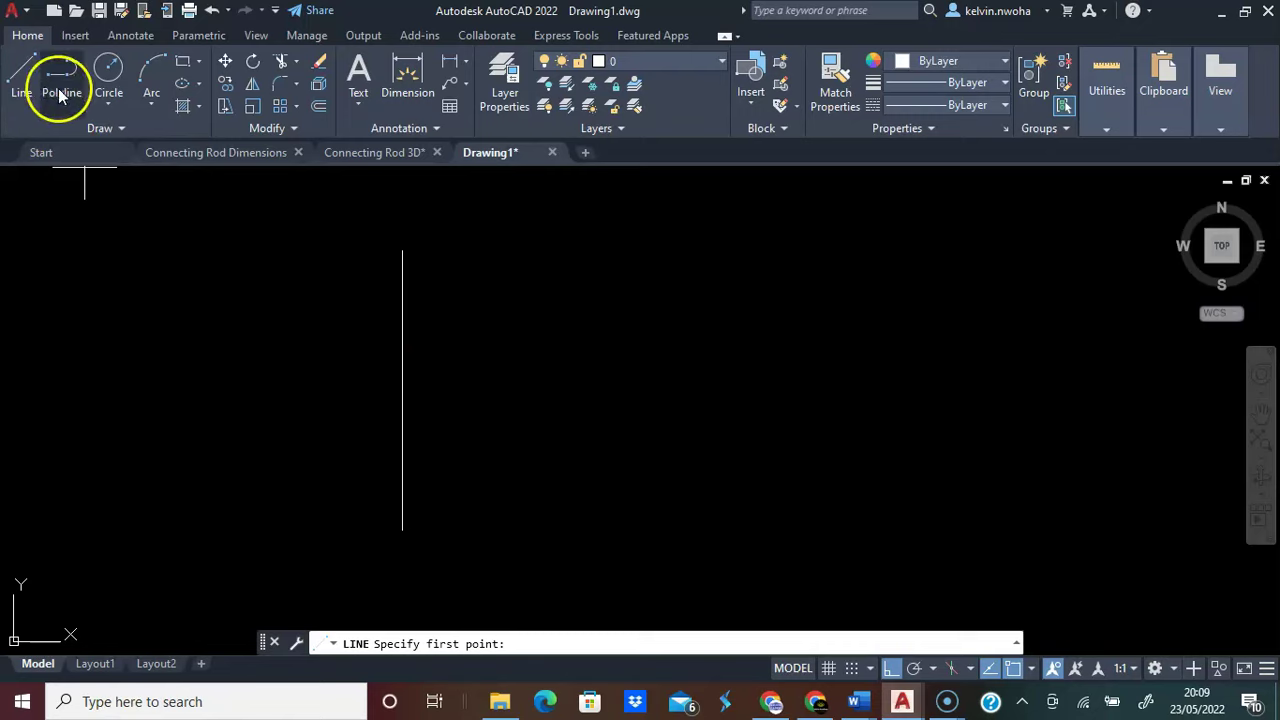
{"action": "left_click", "coordinate": [402, 390]}
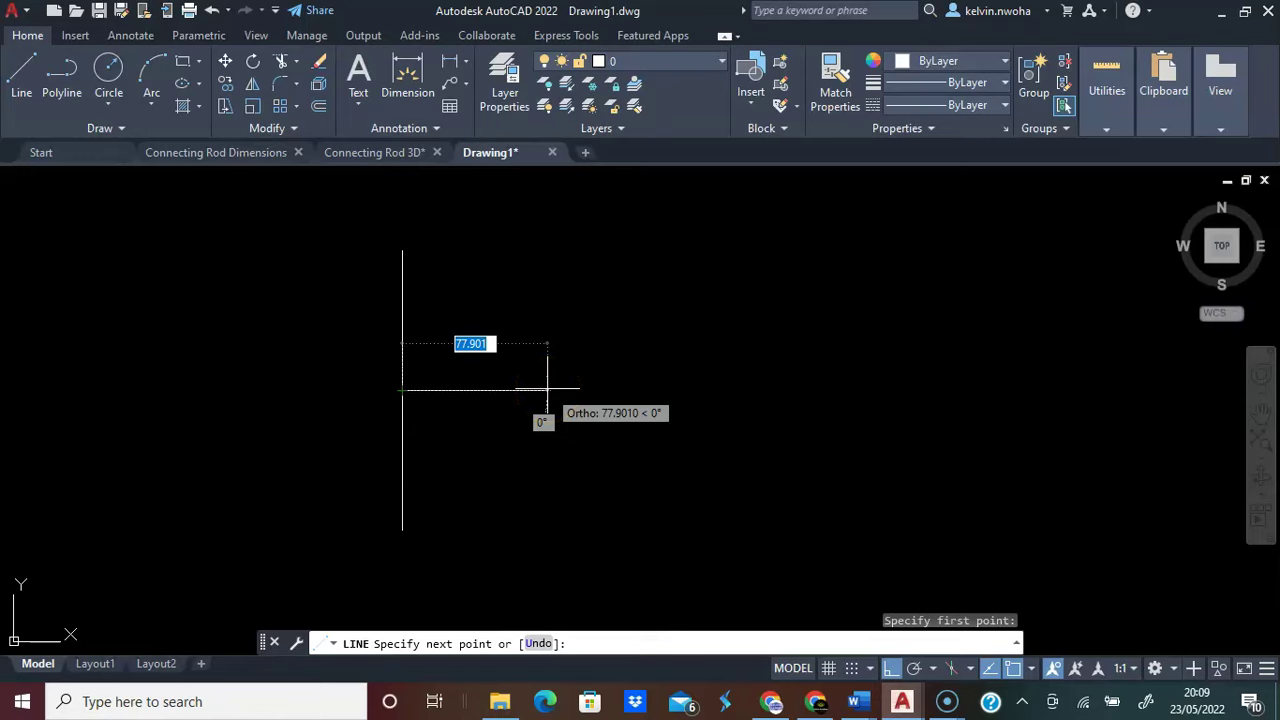
{"action": "key", "text": "Escape"}
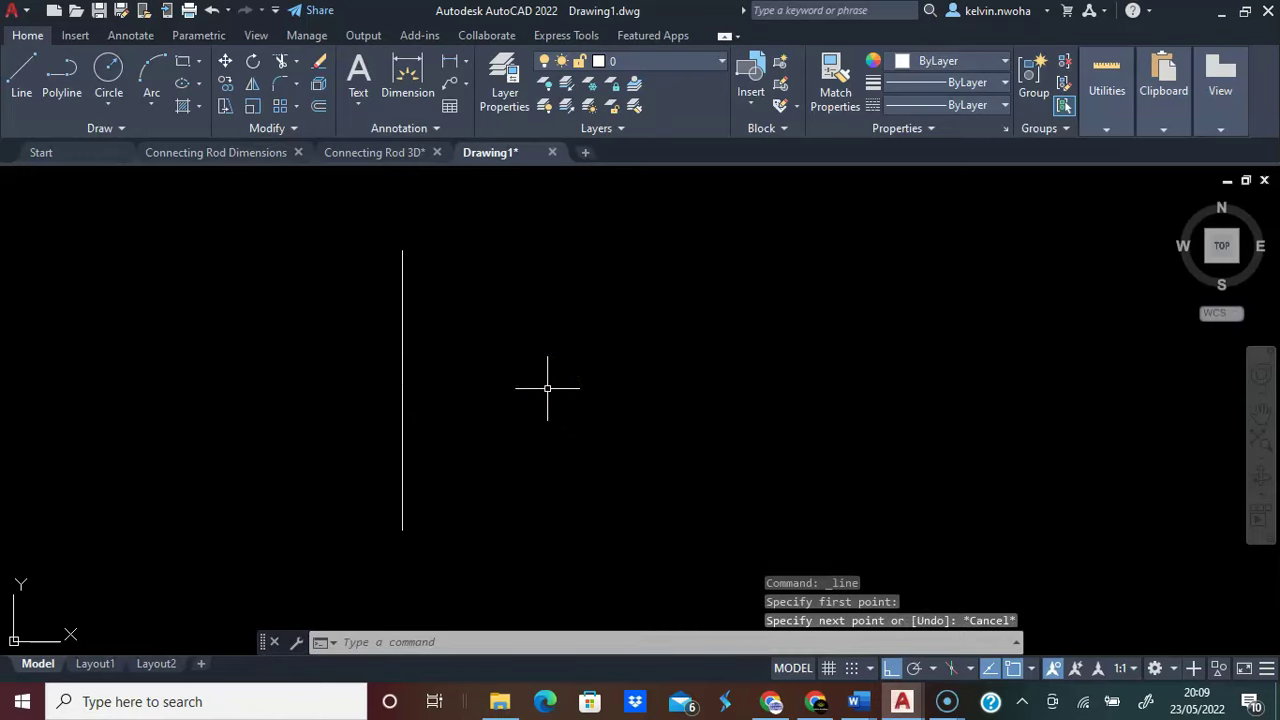
Enable all object snap modes in the drafting settings with the OSNAP command
{"action": "type", "text": "O"}
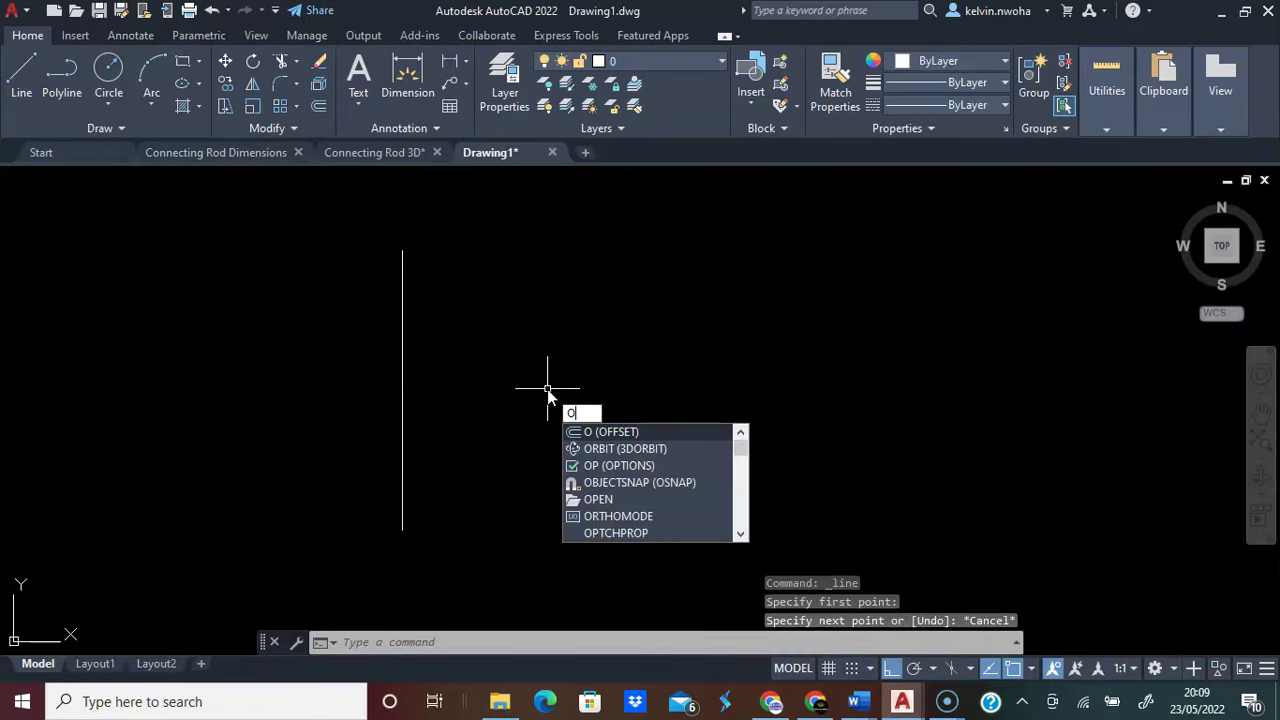
{"action": "type", "text": "Snap"}
{"action": "key", "text": "Return"}
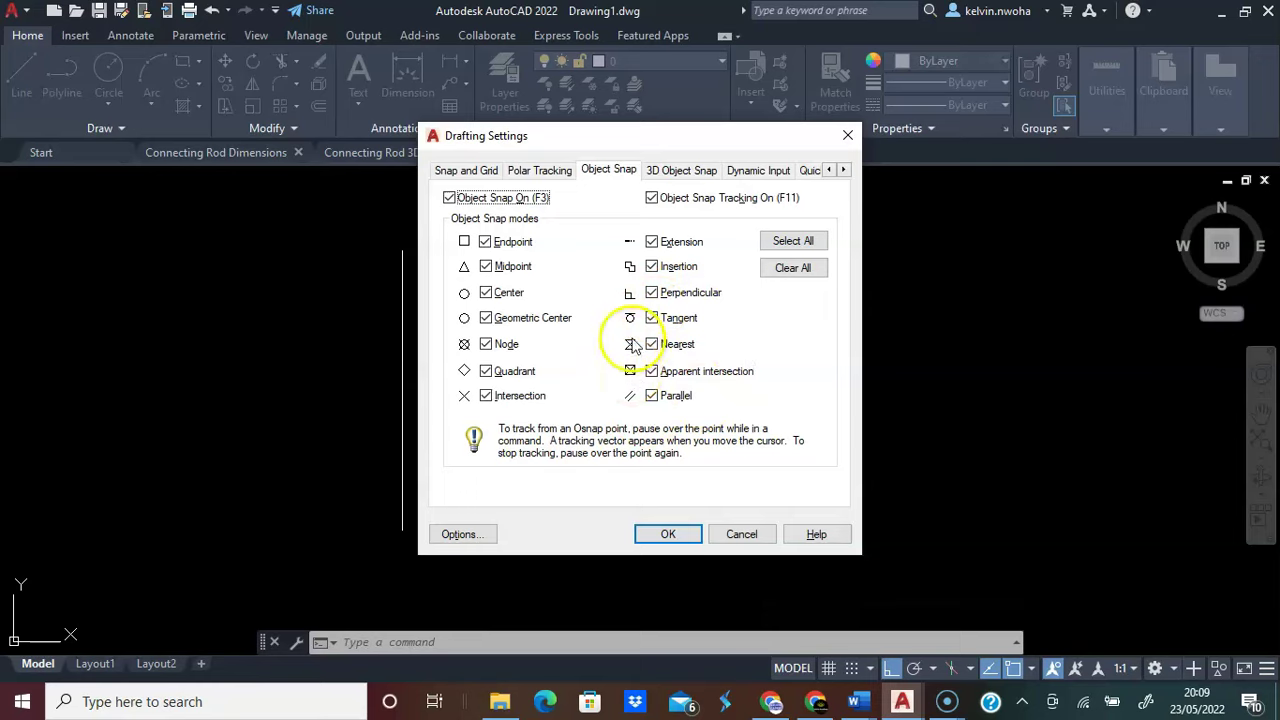
{"action": "left_click", "coordinate": [790, 243]}
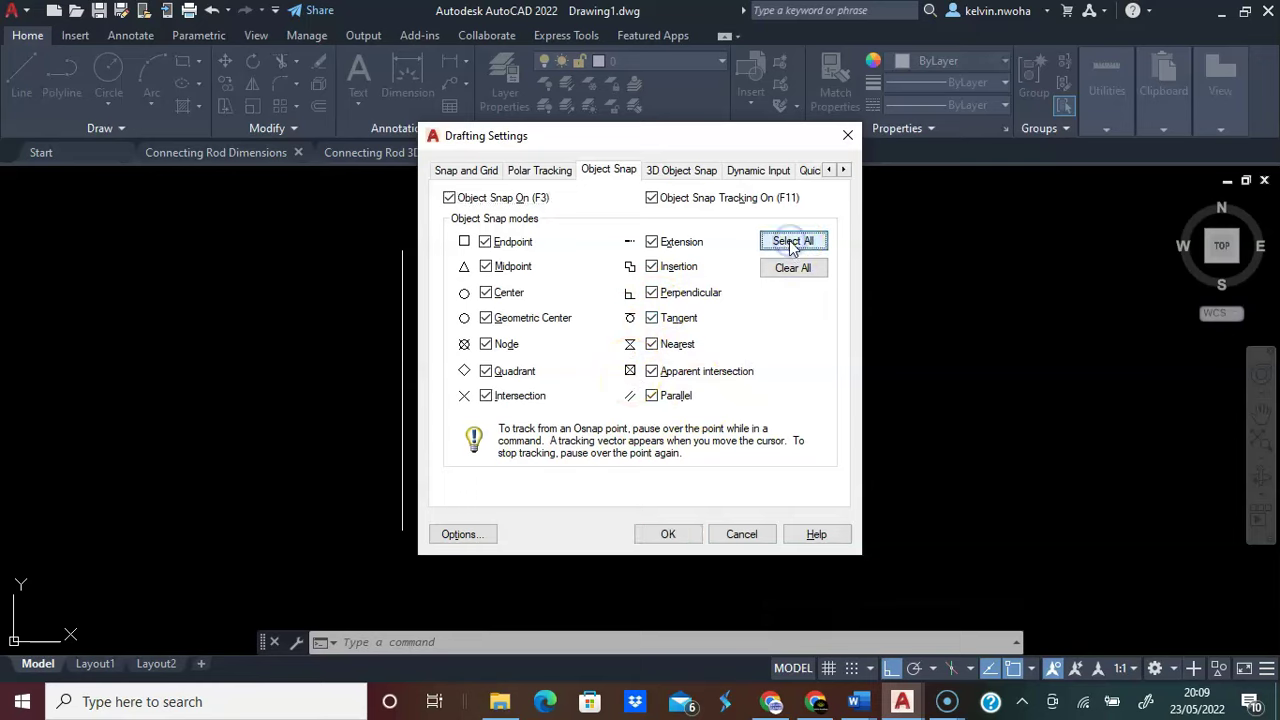
{"action": "left_click", "coordinate": [673, 533]}
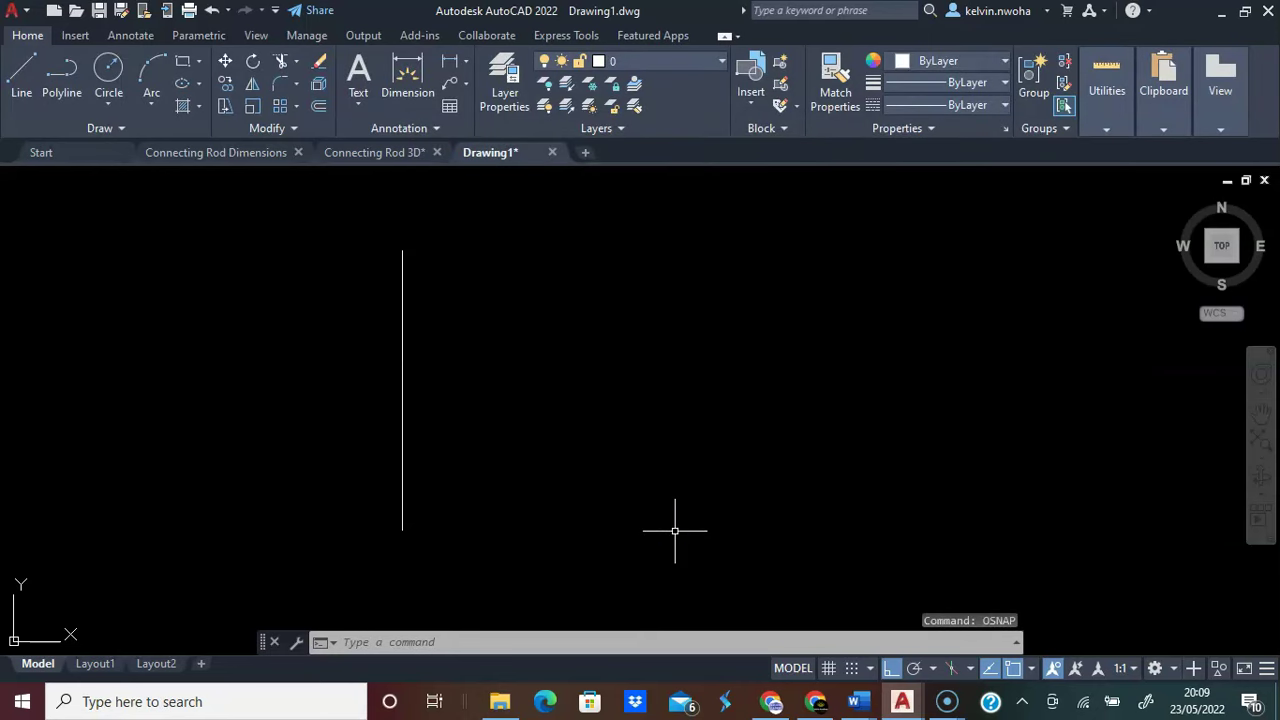
Draw a horizontal line 172 units long to the right from the midpoint of the vertical line
{"action": "left_click", "coordinate": [20, 80]}
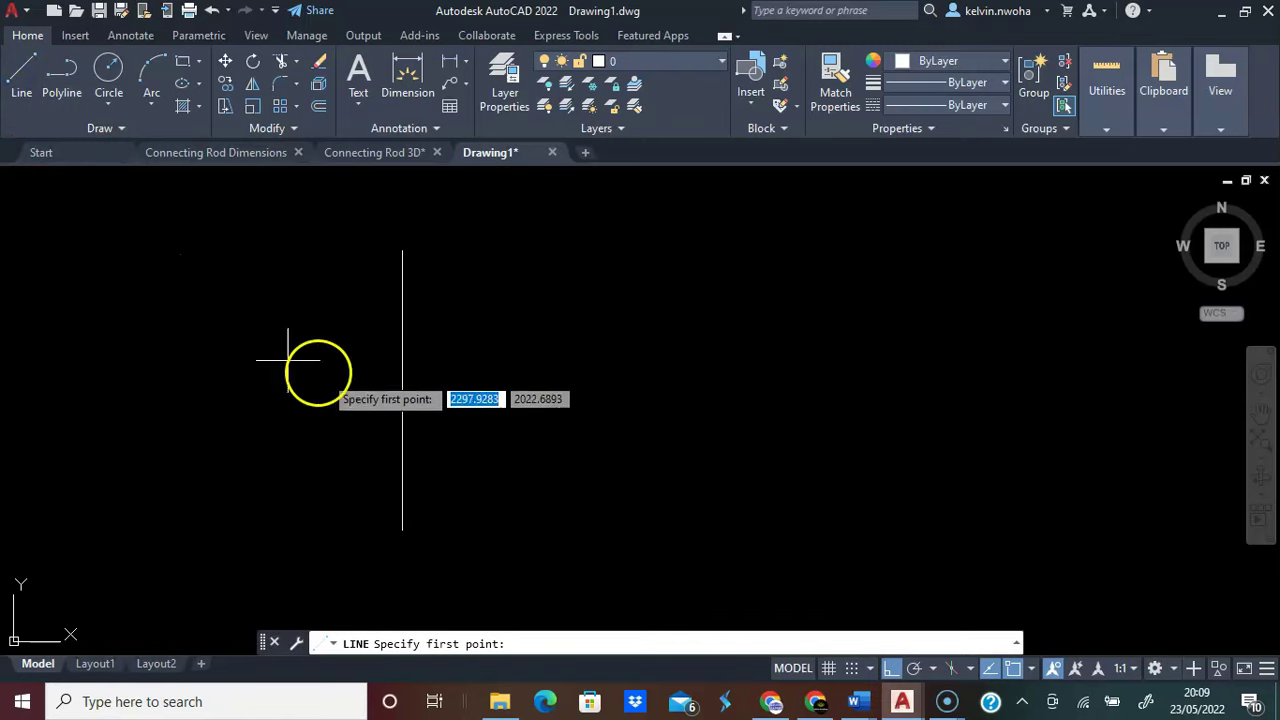
{"action": "left_click", "coordinate": [403, 390]}
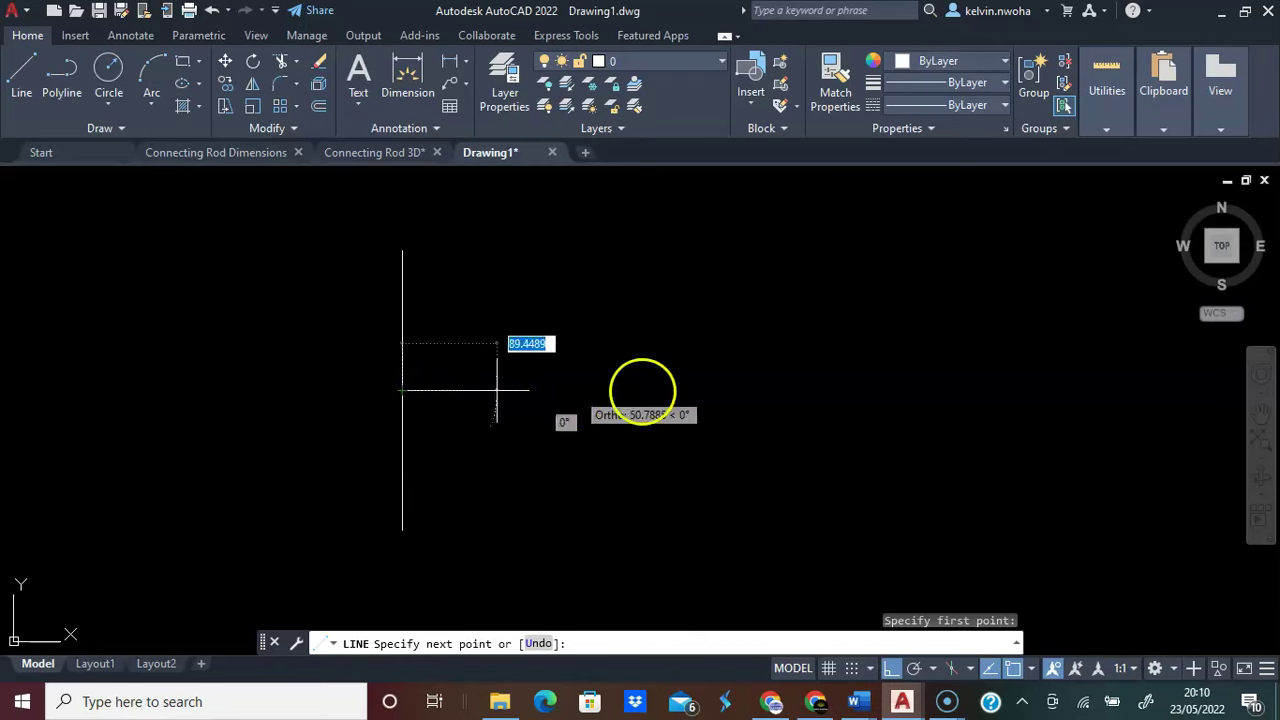
{"action": "type", "text": "172"}
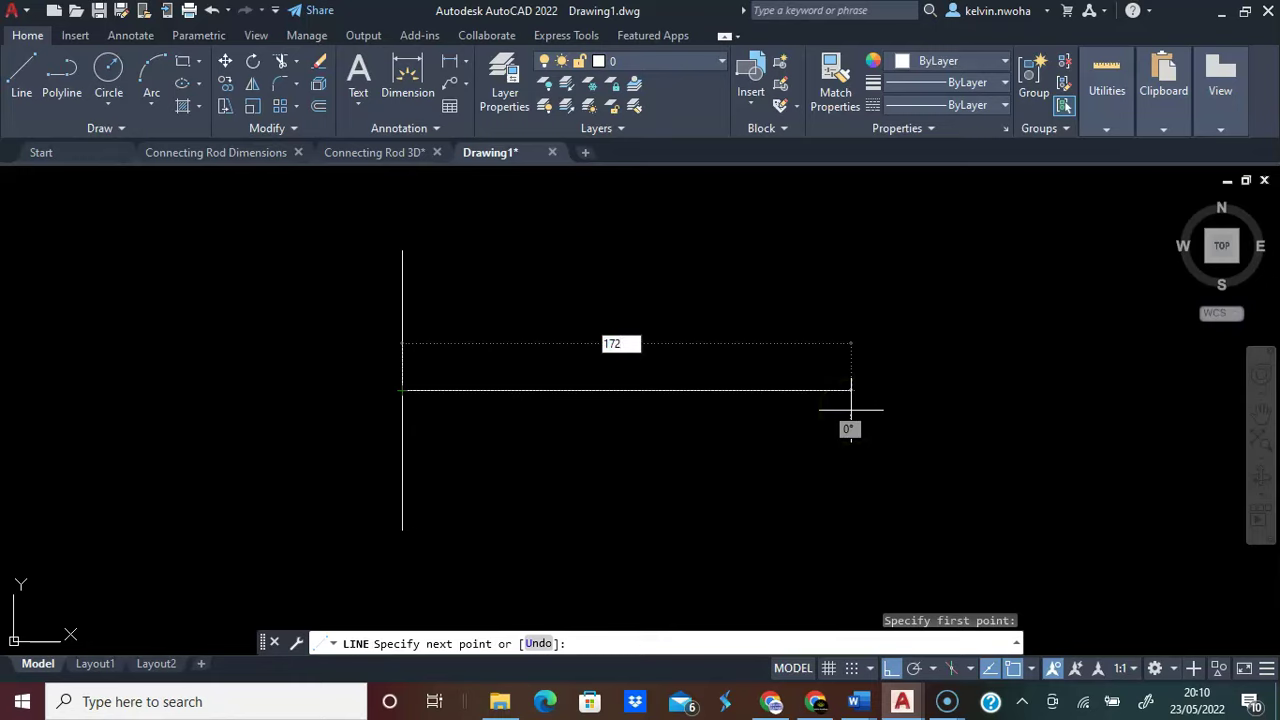
{"action": "key", "text": "Return"}
{"action": "key", "text": "Return"}
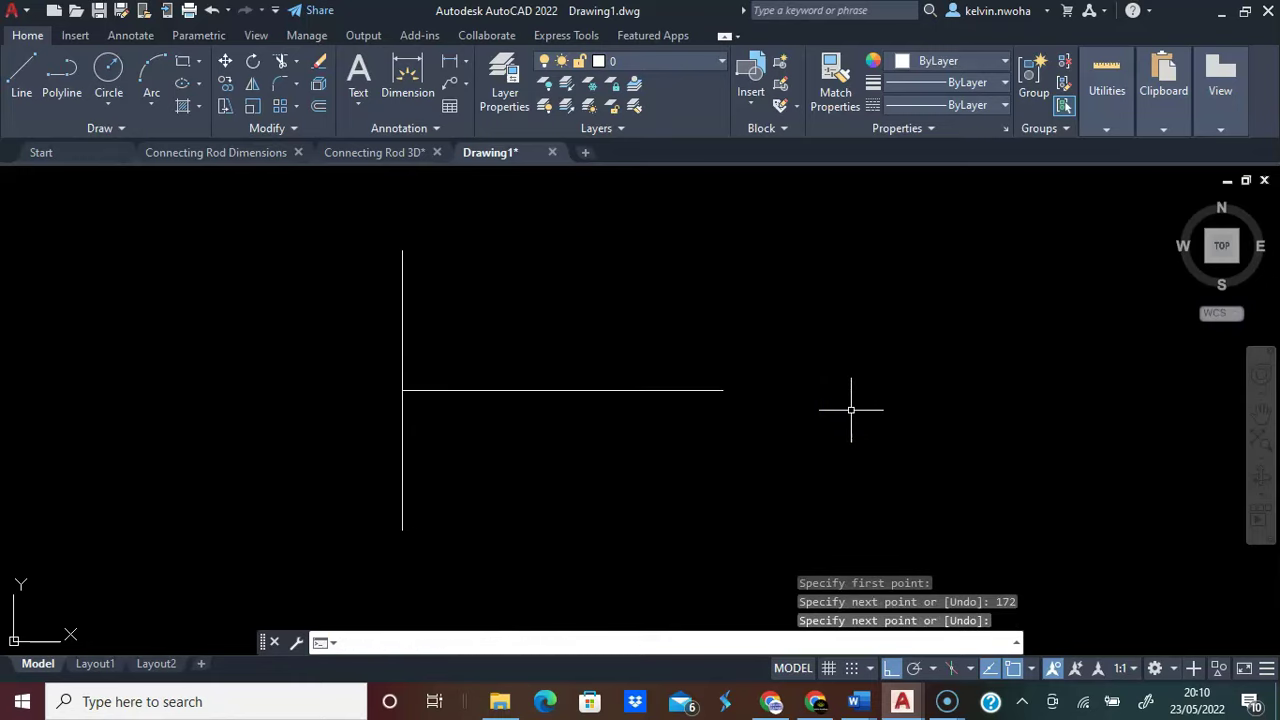
Offset the vertical line 172 units to the right, onto the far end of the horizontal line
{"action": "left_click", "coordinate": [637, 313]}
{"action": "type", "text": "OFFSET"}
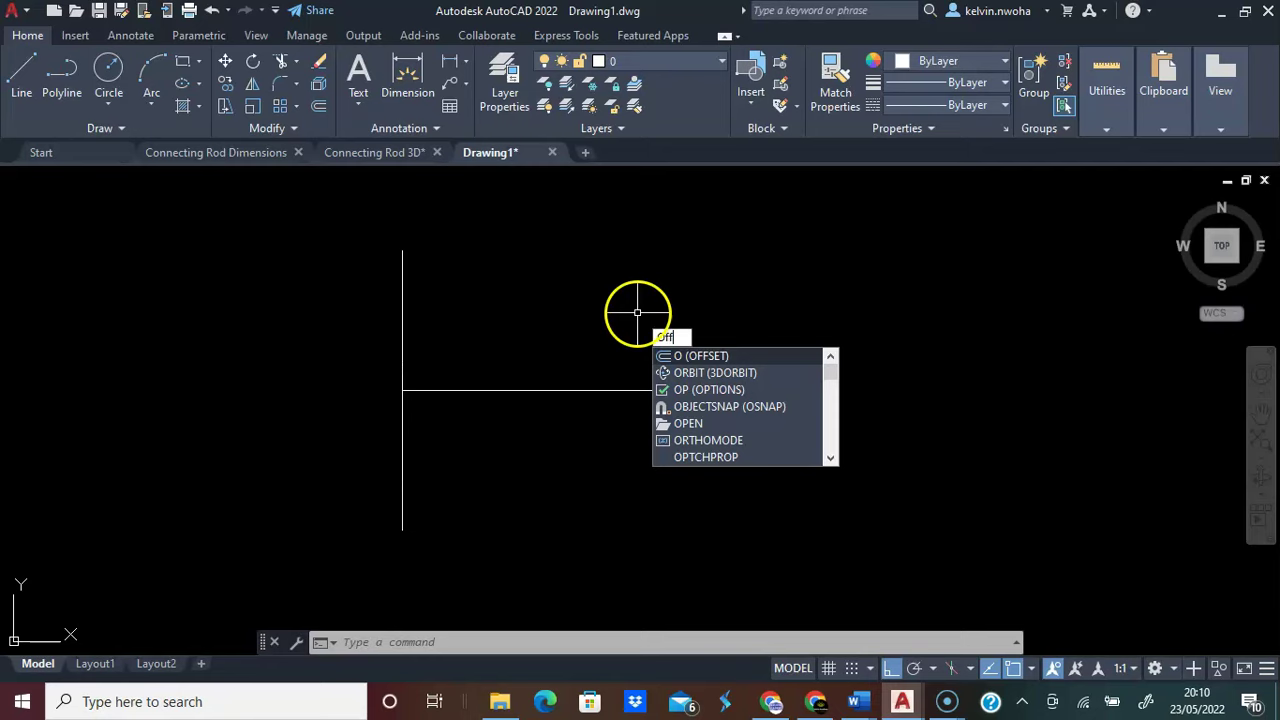
{"action": "key", "text": "Return"}
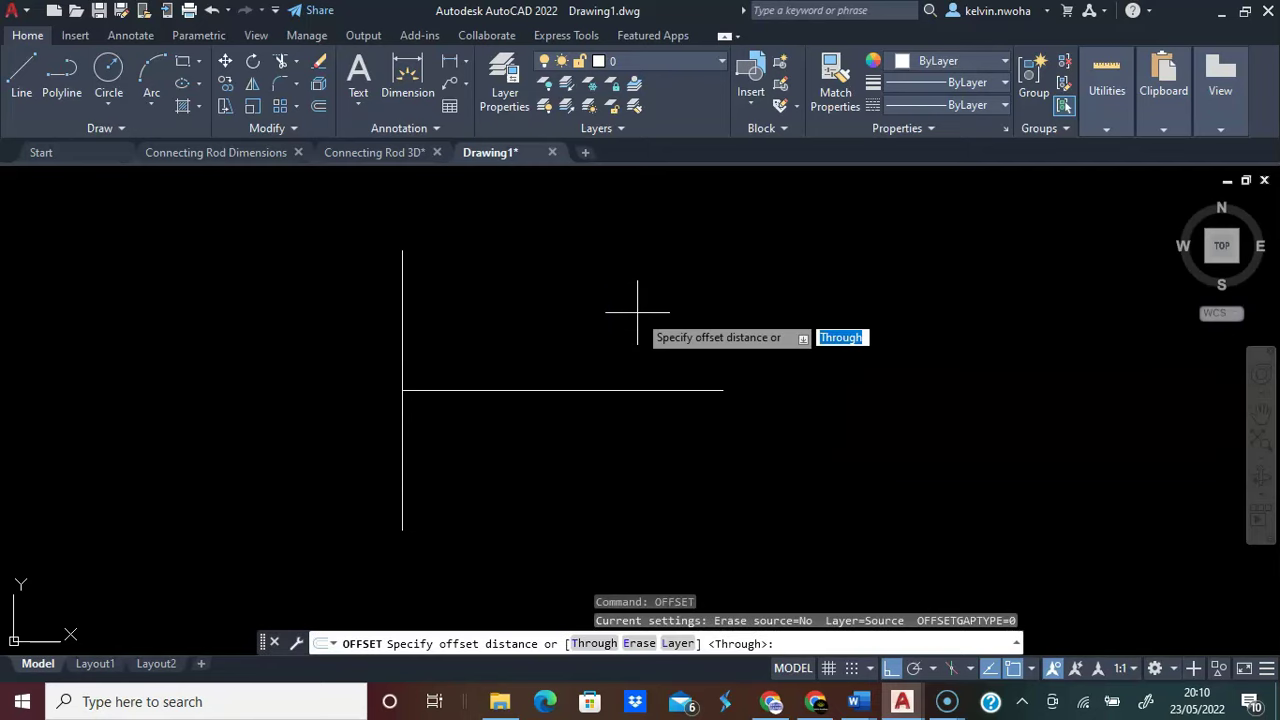
{"action": "type", "text": "172"}
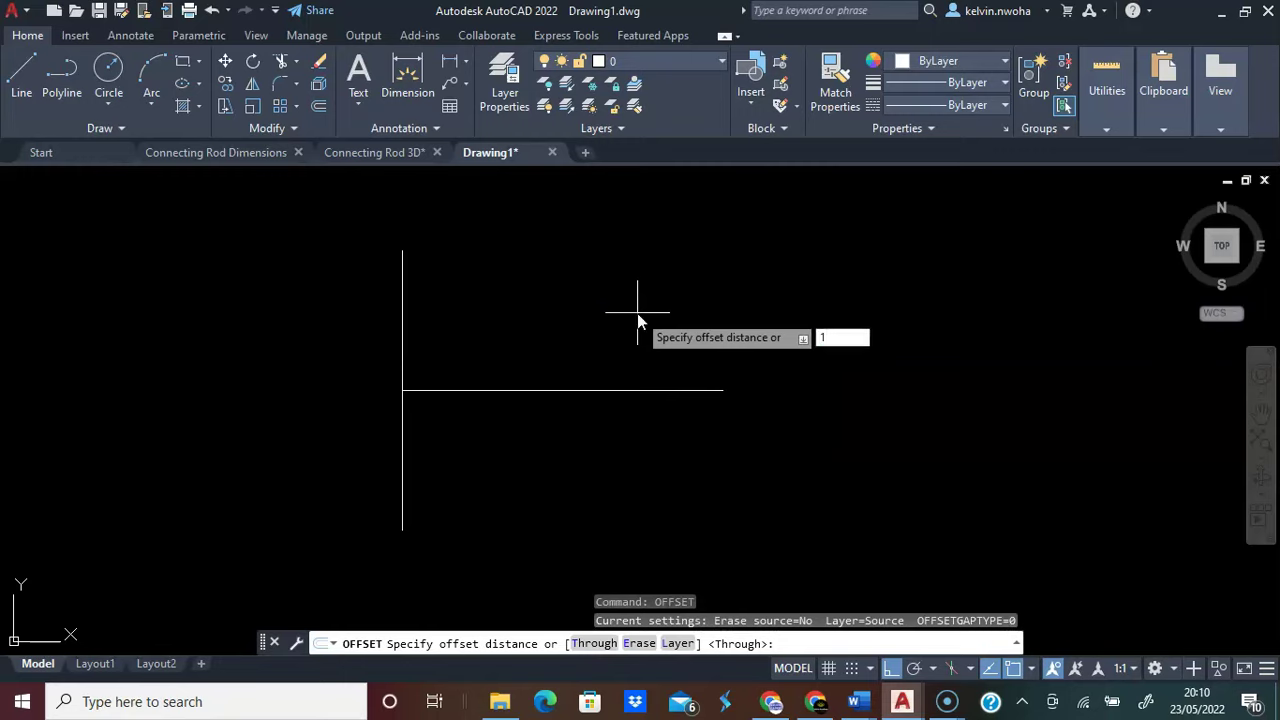
{"action": "key", "text": "Return"}
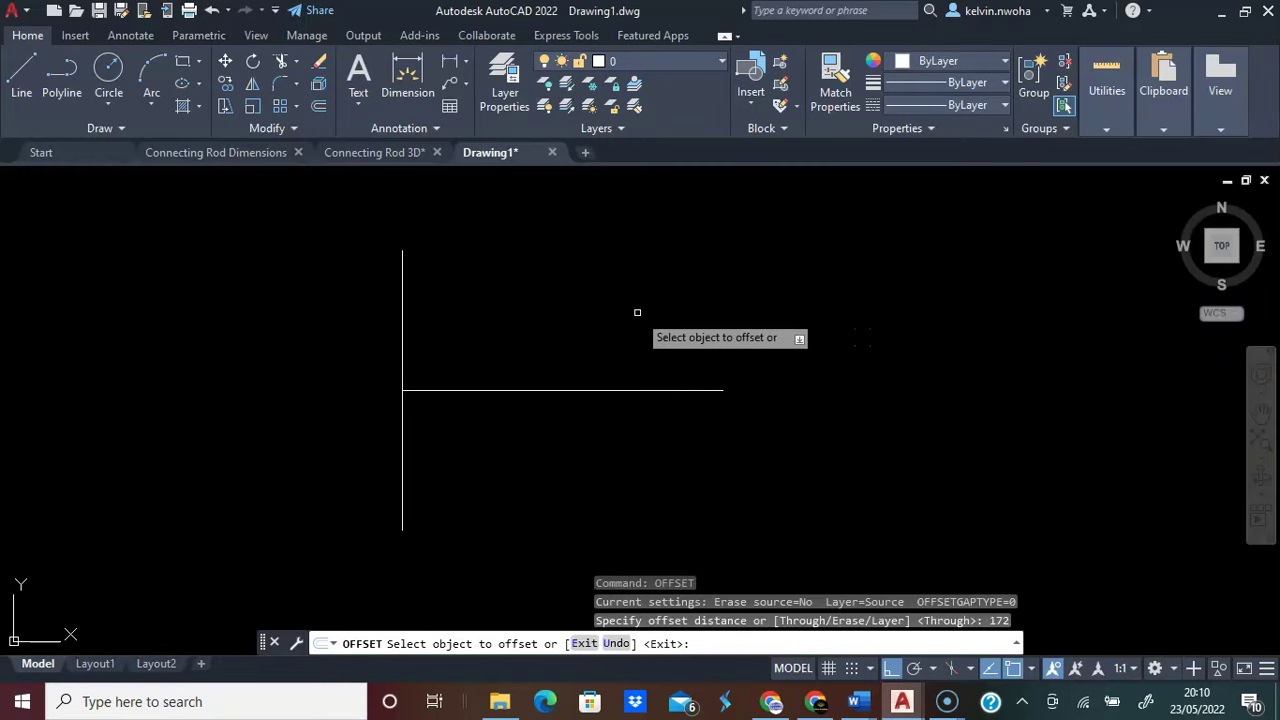
{"action": "left_click", "coordinate": [402, 308]}
{"action": "left_click", "coordinate": [420, 300]}
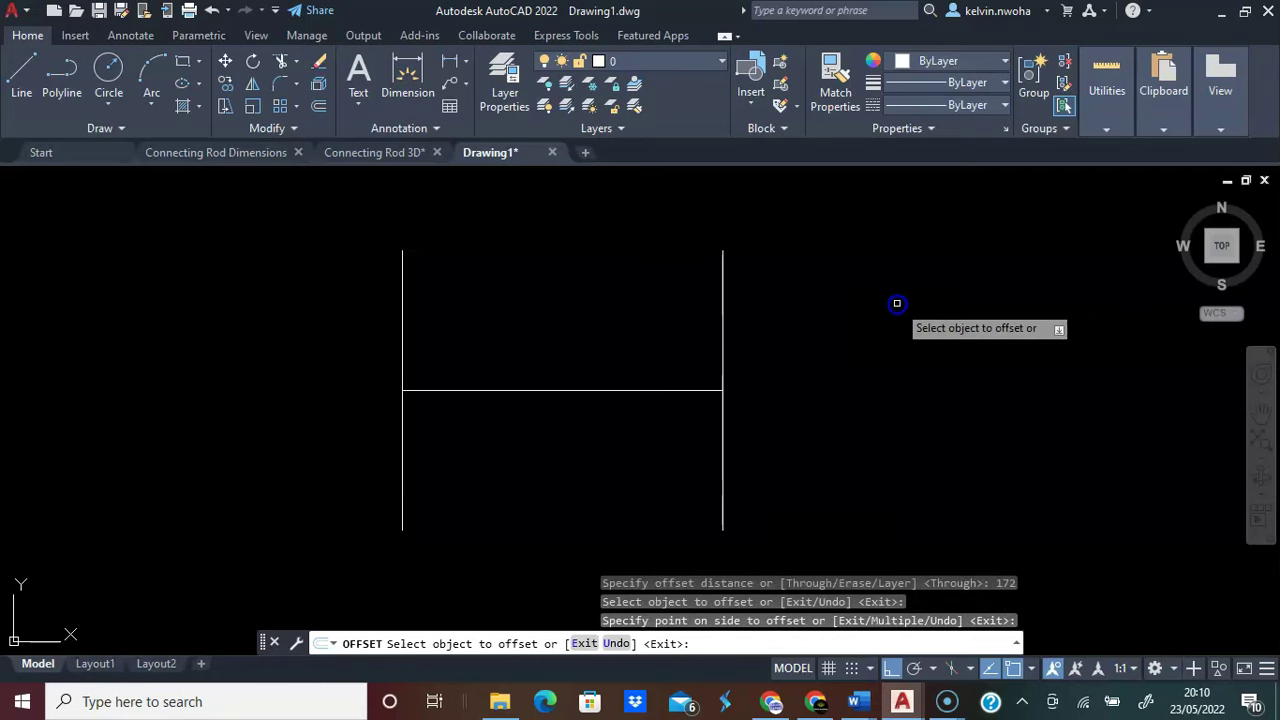
{"action": "key", "text": "Return"}
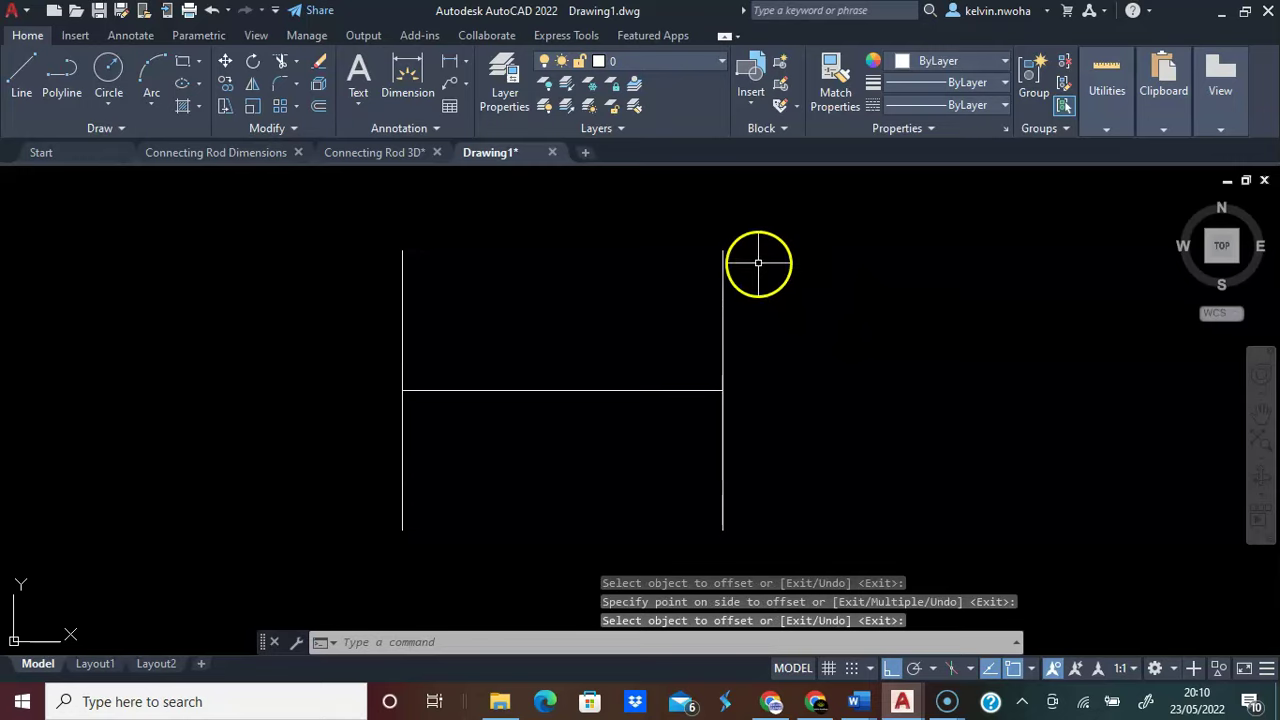
Copy the right vertical line from its intersection with the horizontal line to the horizontal line's midpoint
{"action": "left_click", "coordinate": [723, 289]}
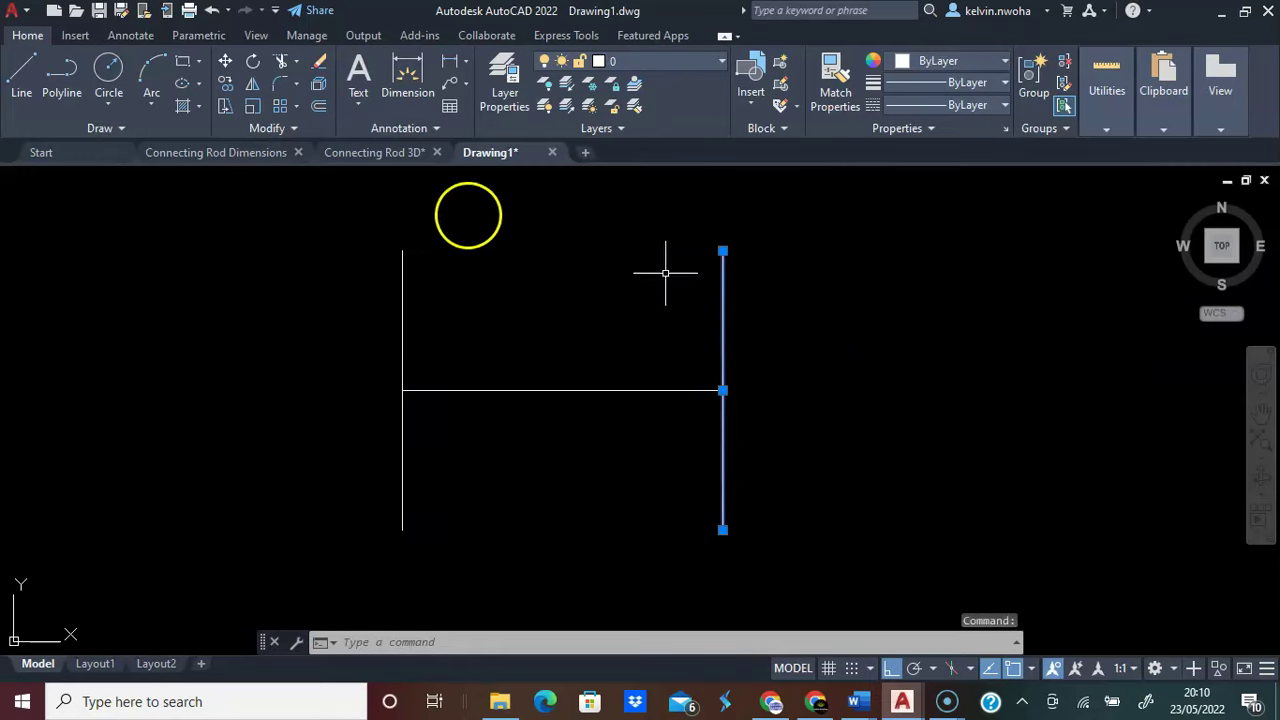
{"action": "left_click", "coordinate": [224, 84]}
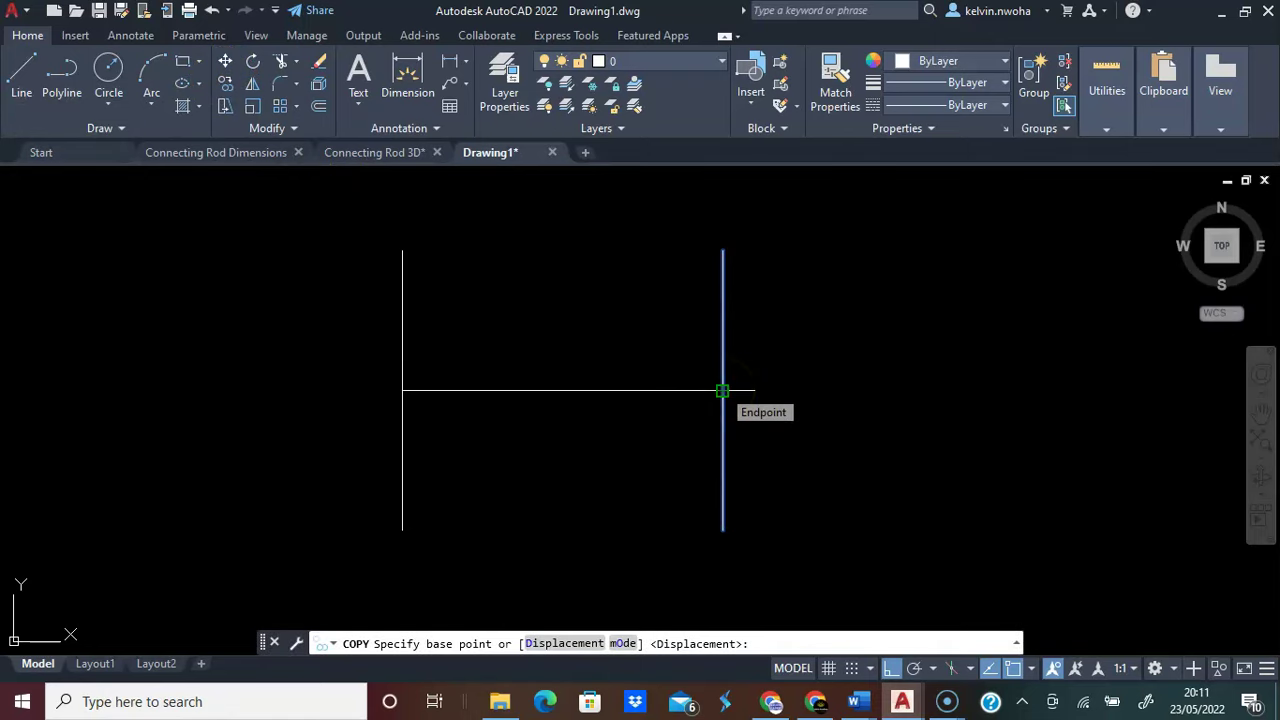
{"action": "left_click", "coordinate": [722, 390]}
{"action": "left_click", "coordinate": [563, 389]}
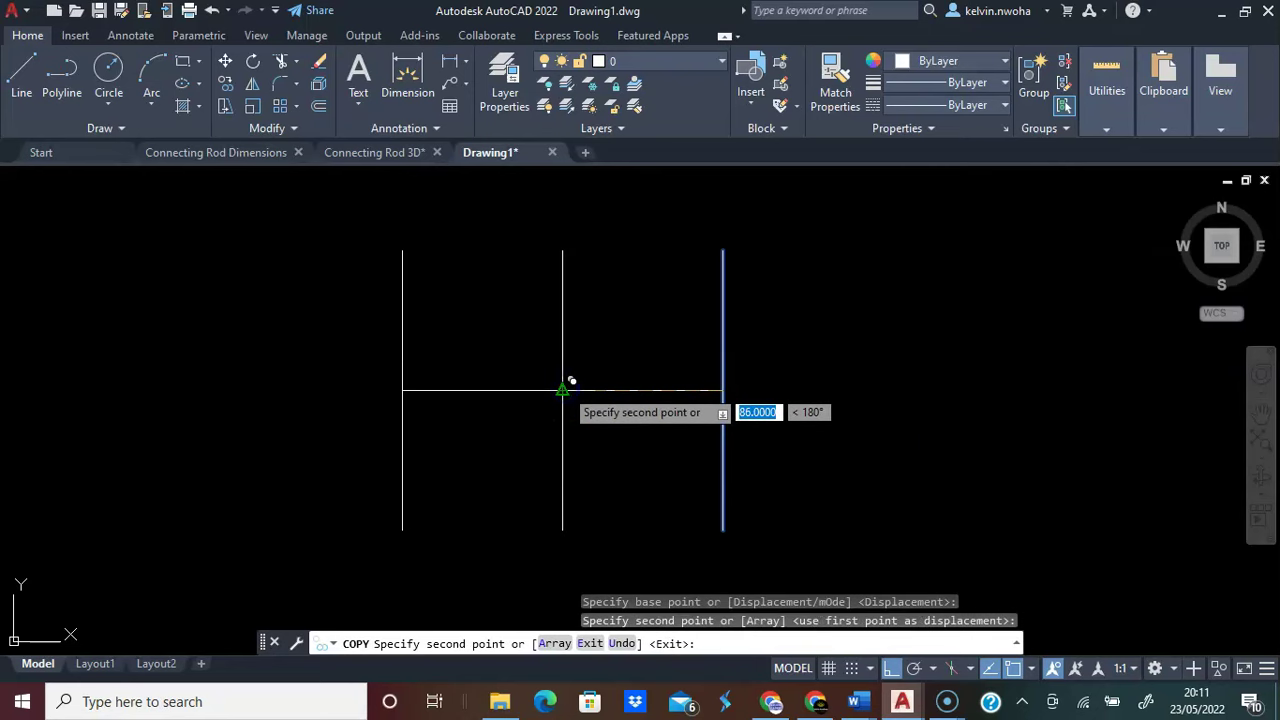
{"action": "key", "text": "Return"}
Switch to the Connecting Rod Dimensions drawing and examine the end-circle centrelines, the middle line and half of the slot's centre distance
{"action": "key", "text": "ctrl+Tab"}
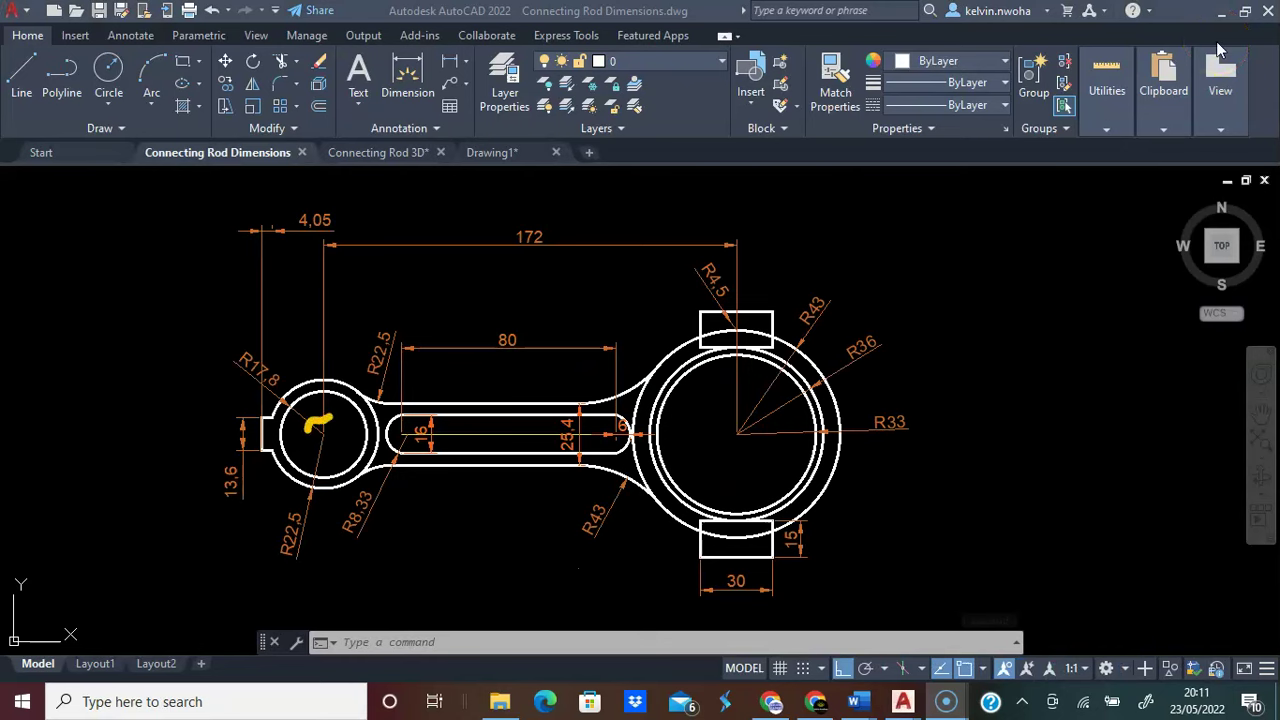
{"action": "left_click_drag", "start_coordinate": [326, 442], "coordinate": [318, 260]}
{"action": "left_click_drag", "start_coordinate": [740, 243], "coordinate": [738, 432]}
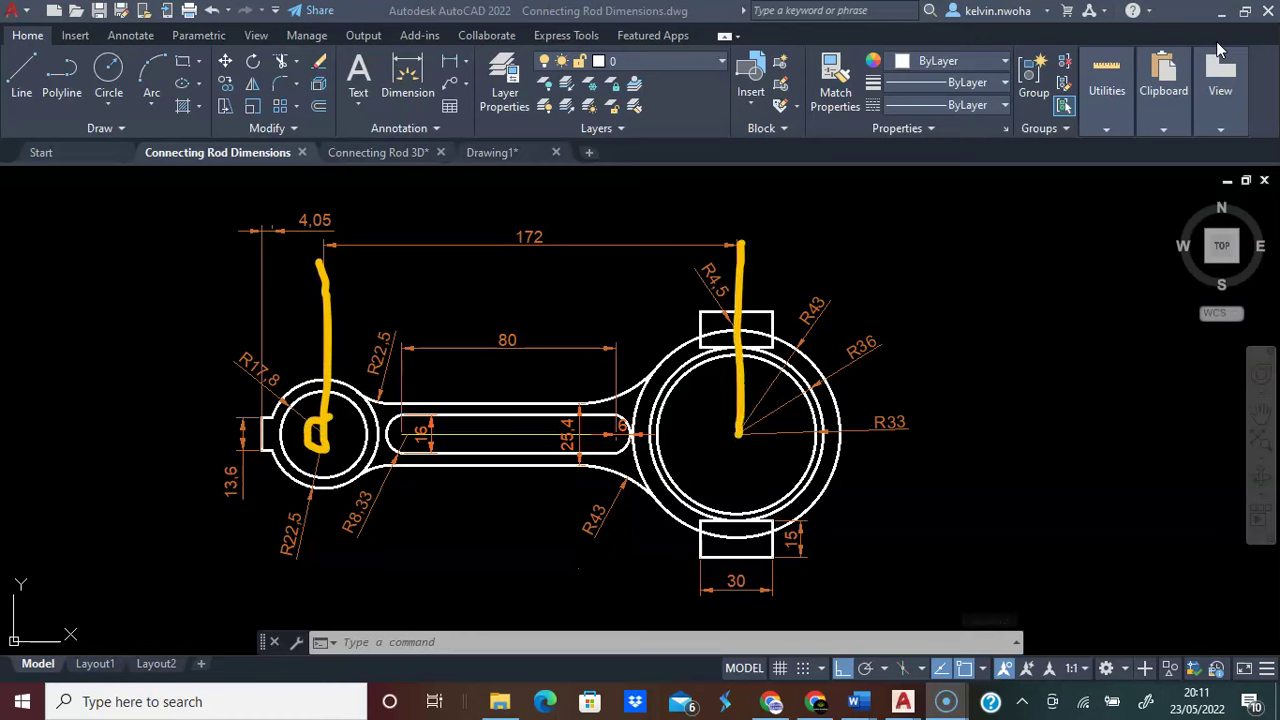
{"action": "left_click_drag", "start_coordinate": [507, 266], "coordinate": [510, 490]}
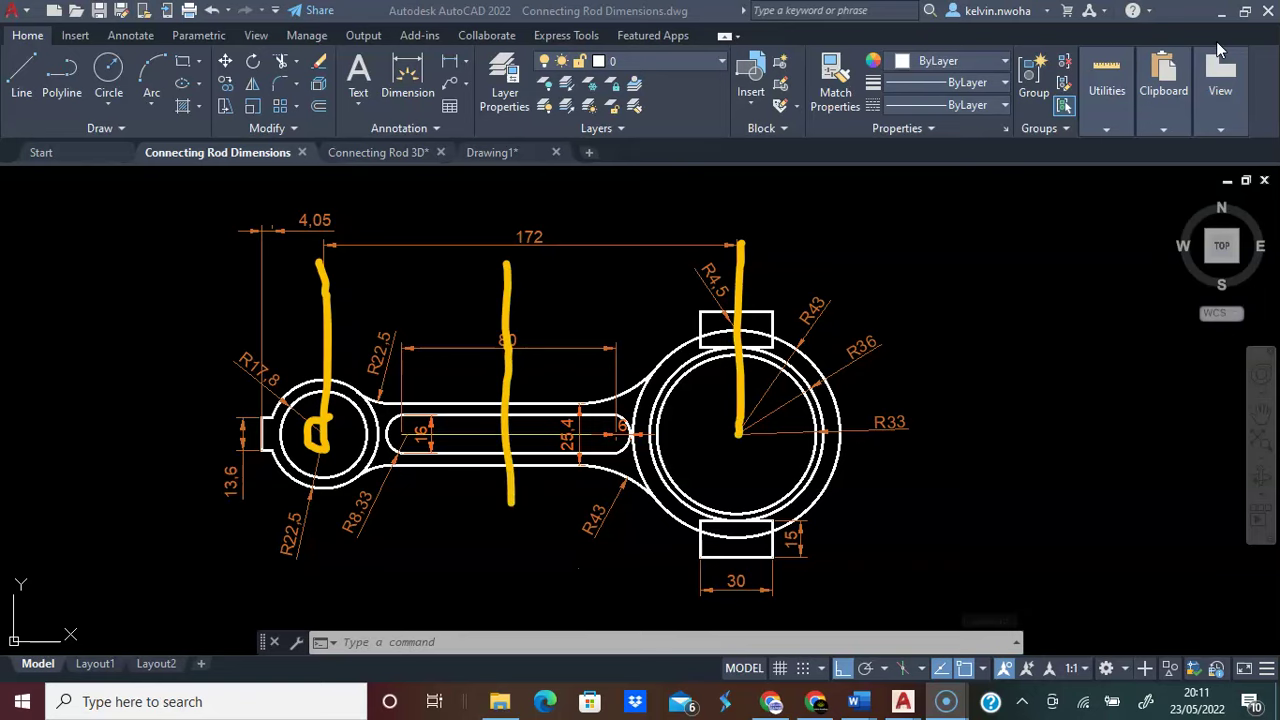
{"action": "left_click_drag", "start_coordinate": [510, 349], "coordinate": [614, 344]}
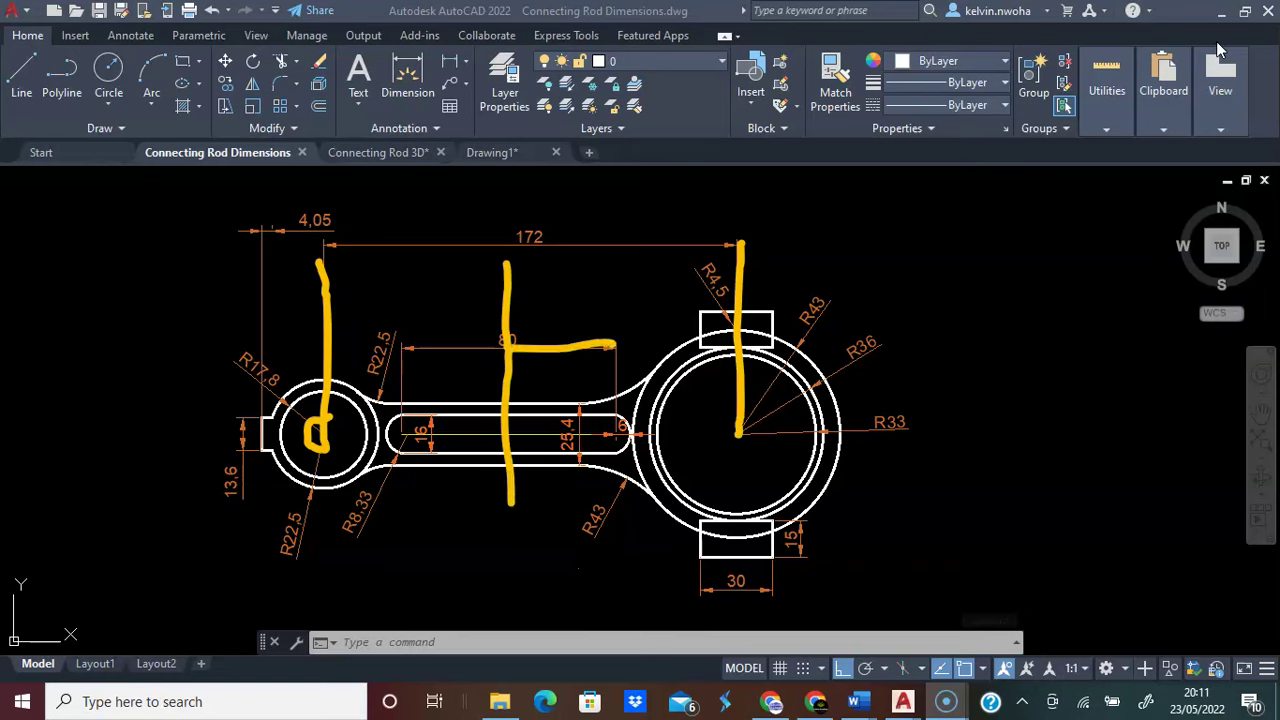
{"action": "mouse_move", "coordinate": [531, 288]}
{"action": "left_mouse_down"}
{"action": "mouse_move", "coordinate": [577, 302]}
{"action": "mouse_move", "coordinate": [557, 326]}
{"action": "mouse_move", "coordinate": [587, 323]}
{"action": "mouse_move", "coordinate": [602, 294]}
{"action": "left_mouse_up"}
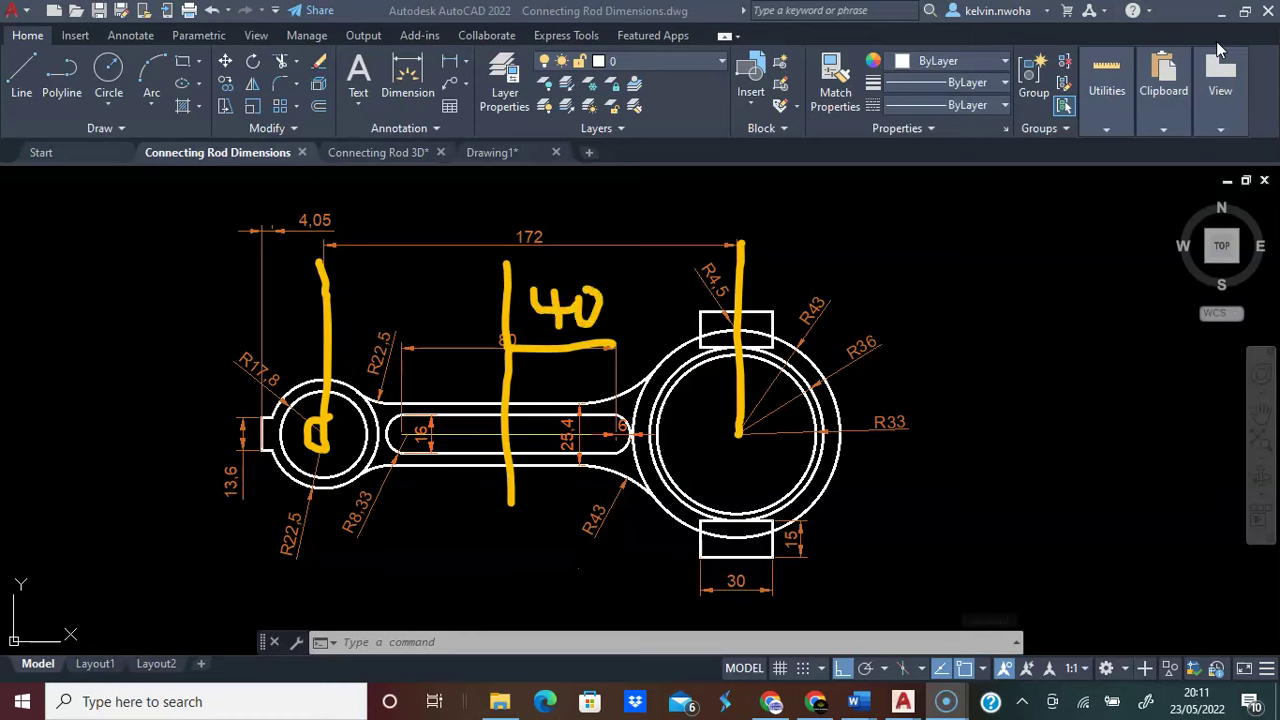
Return to Drawing1 and offset the middle vertical line 40 units to both its left and right sides
{"action": "mouse_move", "coordinate": [512, 319]}
{"action": "left_mouse_down"}
{"action": "mouse_move", "coordinate": [408, 322]}
{"action": "mouse_move", "coordinate": [401, 355]}
{"action": "left_mouse_up"}
{"action": "mouse_move", "coordinate": [431, 257]}
{"action": "left_mouse_down"}
{"action": "mouse_move", "coordinate": [431, 273]}
{"action": "mouse_move", "coordinate": [457, 283]}
{"action": "mouse_move", "coordinate": [450, 310]}
{"action": "mouse_move", "coordinate": [468, 262]}
{"action": "left_mouse_up"}
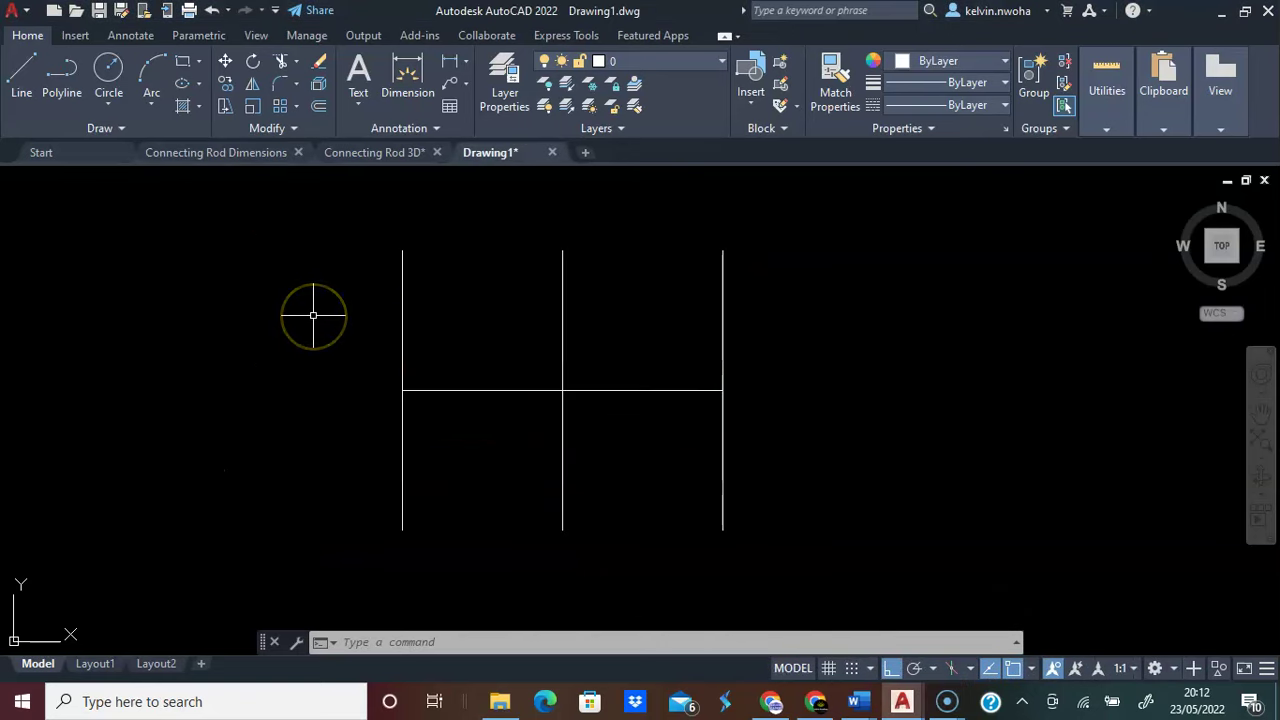
{"action": "type", "text": "ffset"}
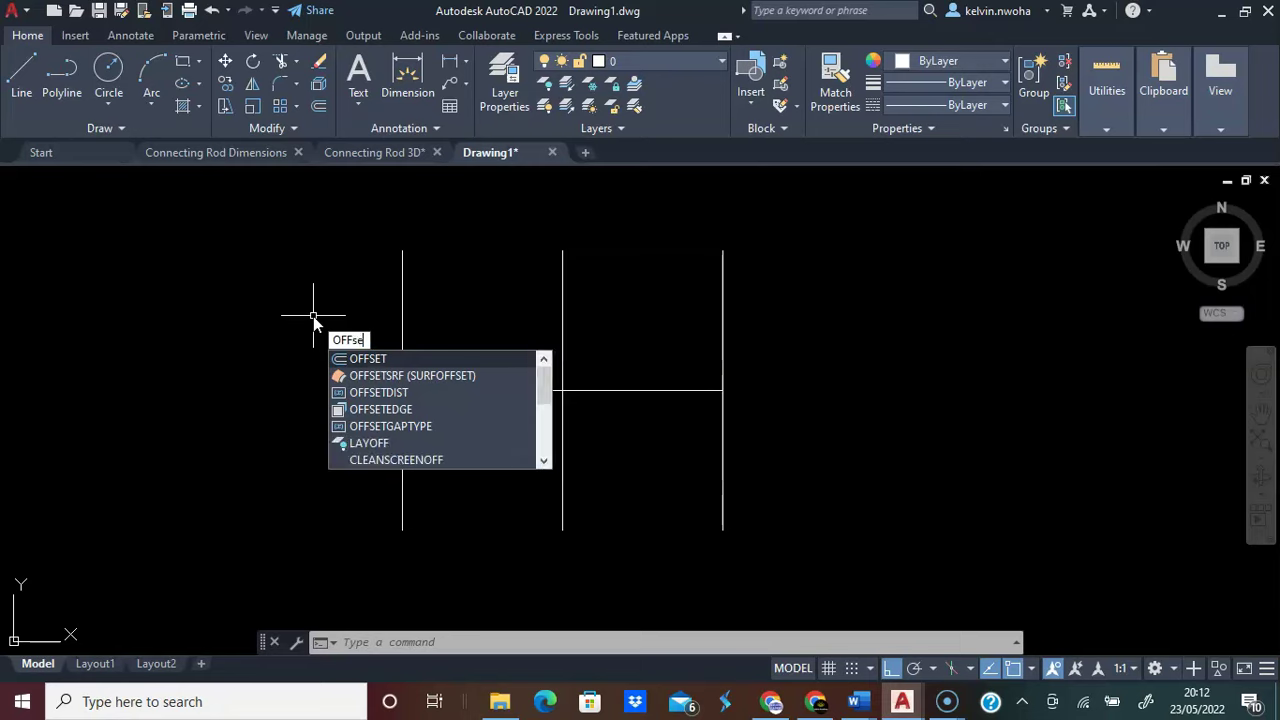
{"action": "key", "text": "Return"}
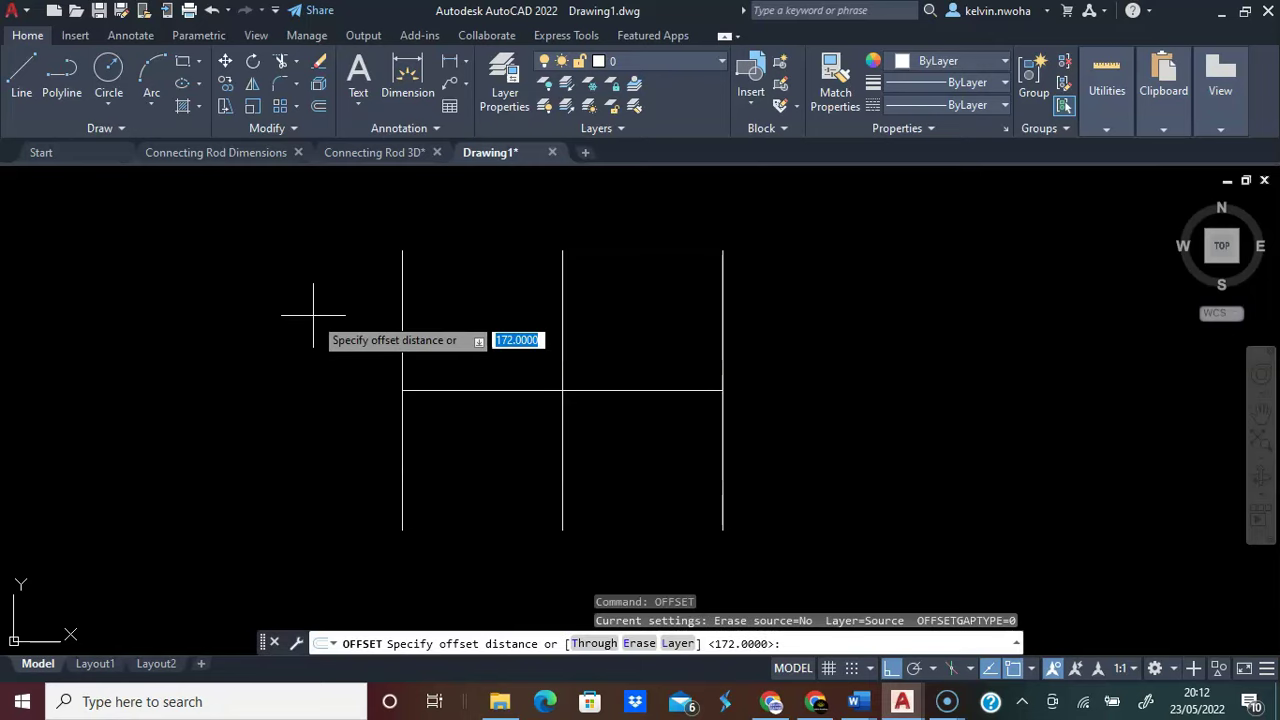
{"action": "type", "text": "49"}
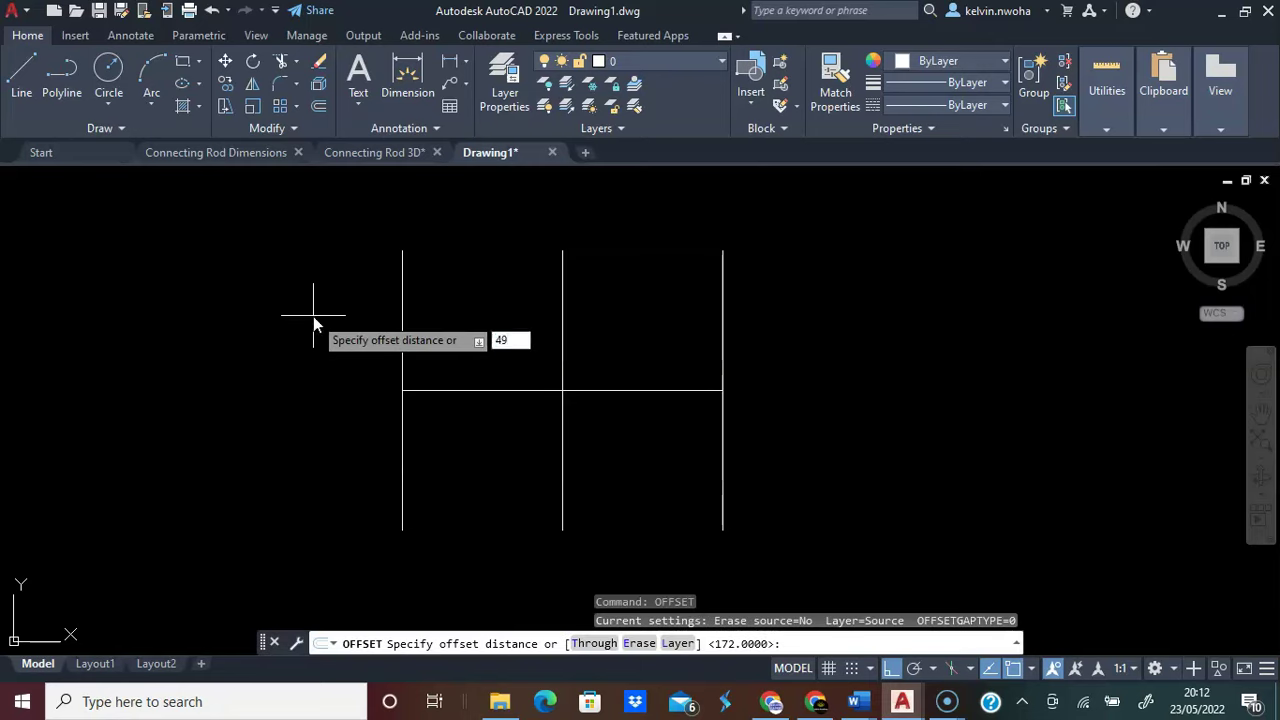
{"action": "type", "text": "0"}
{"action": "key", "text": "Return"}
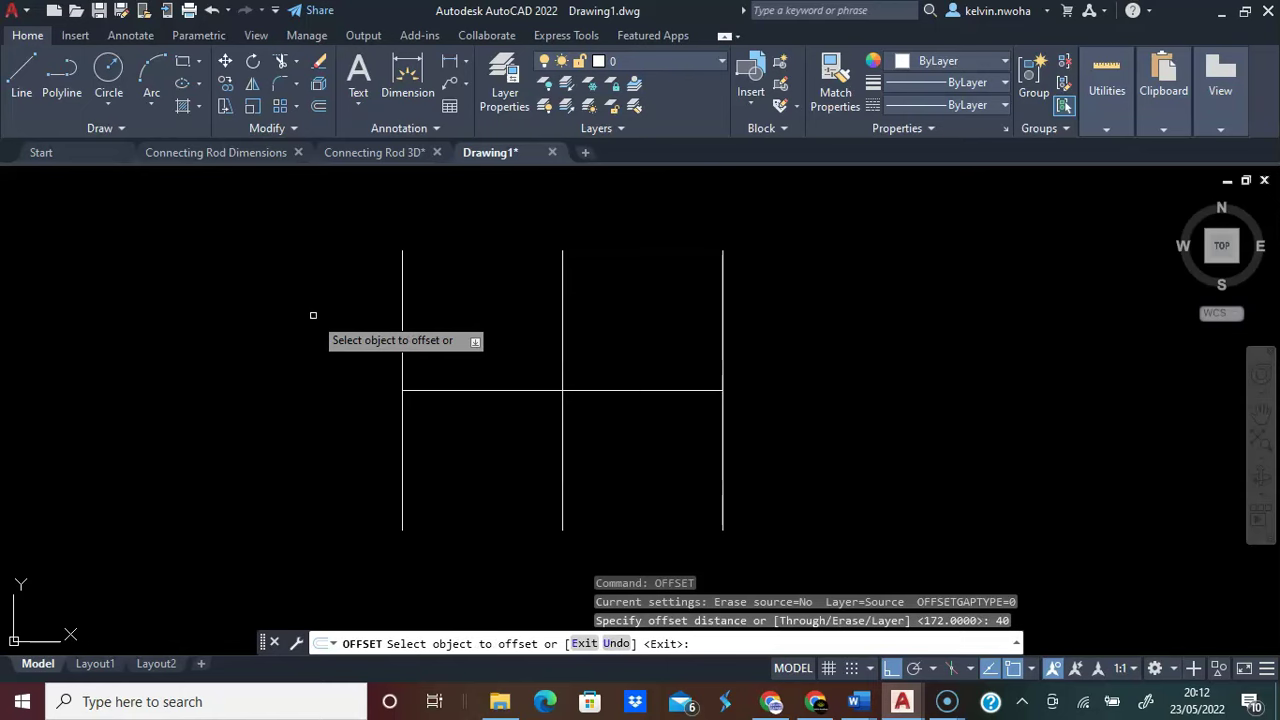
{"action": "left_click", "coordinate": [563, 306]}
{"action": "left_click", "coordinate": [662, 321]}
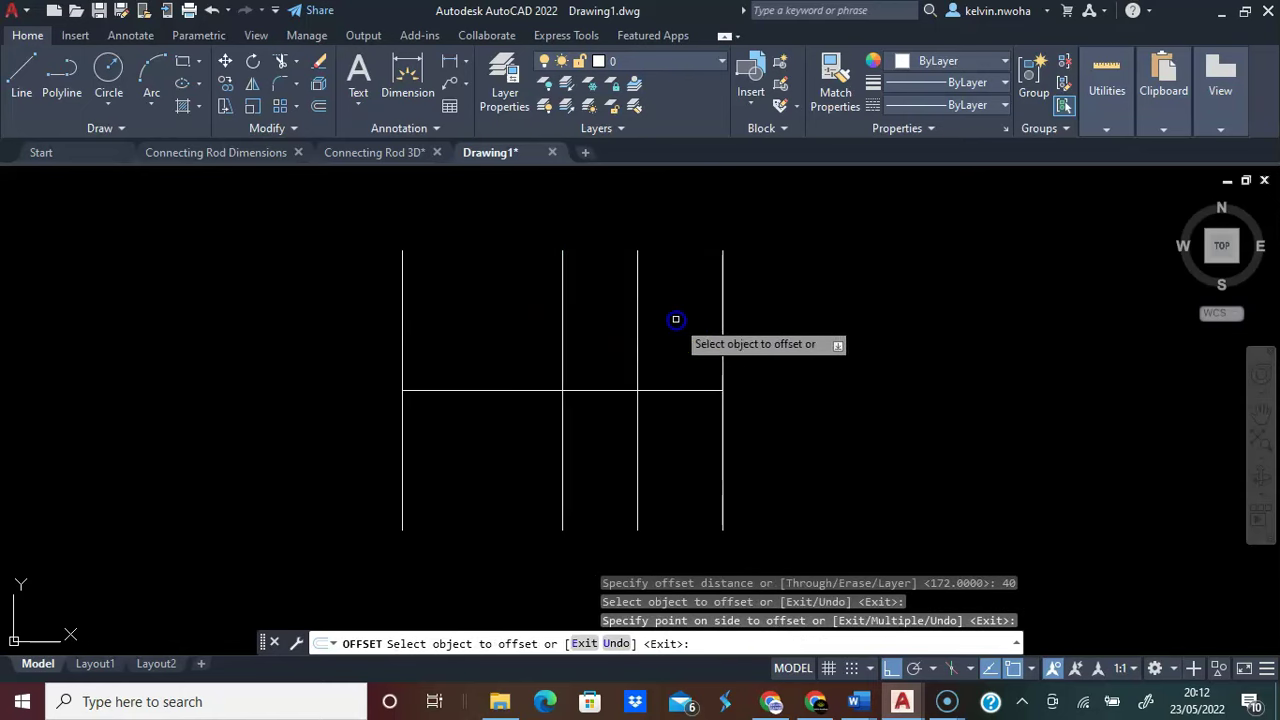
{"action": "left_click", "coordinate": [563, 338]}
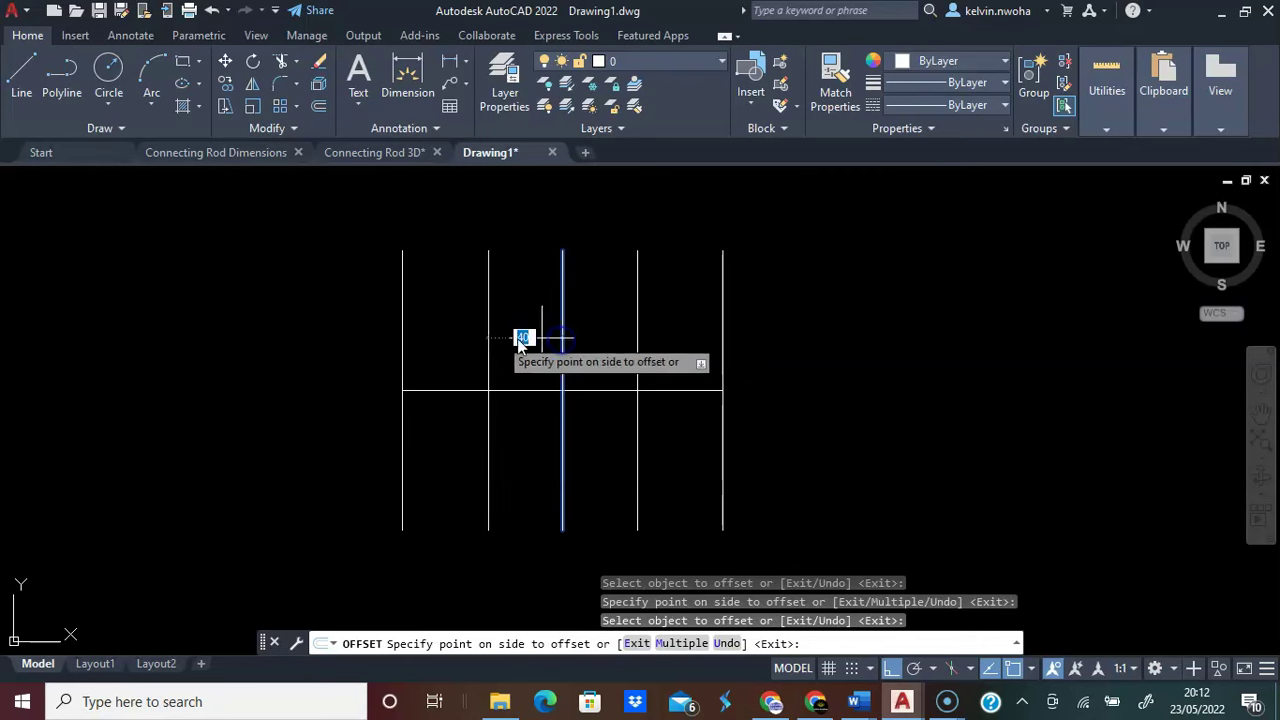
{"action": "left_click", "coordinate": [478, 335]}
{"action": "right_click", "coordinate": [558, 445]}
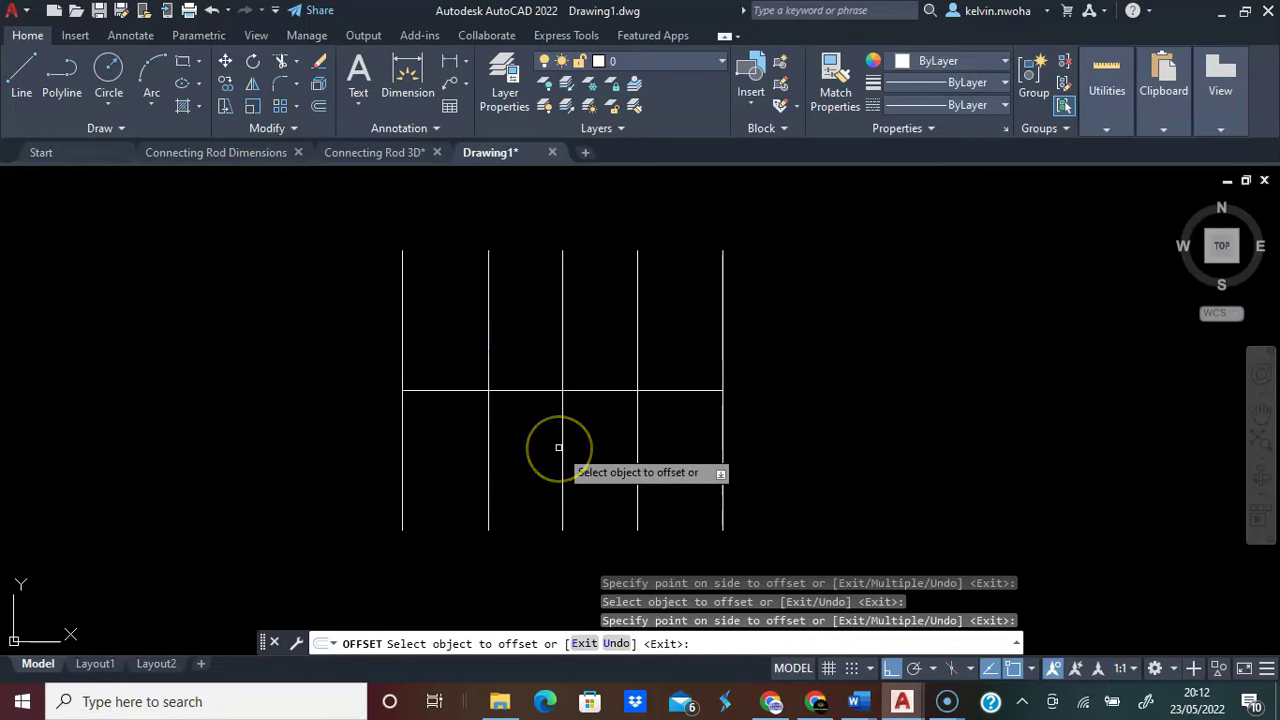
Draw a circle of radius 17.8 centred where the leftmost vertical line meets the horizontal line
{"action": "key", "text": "ctrl+Tab"}
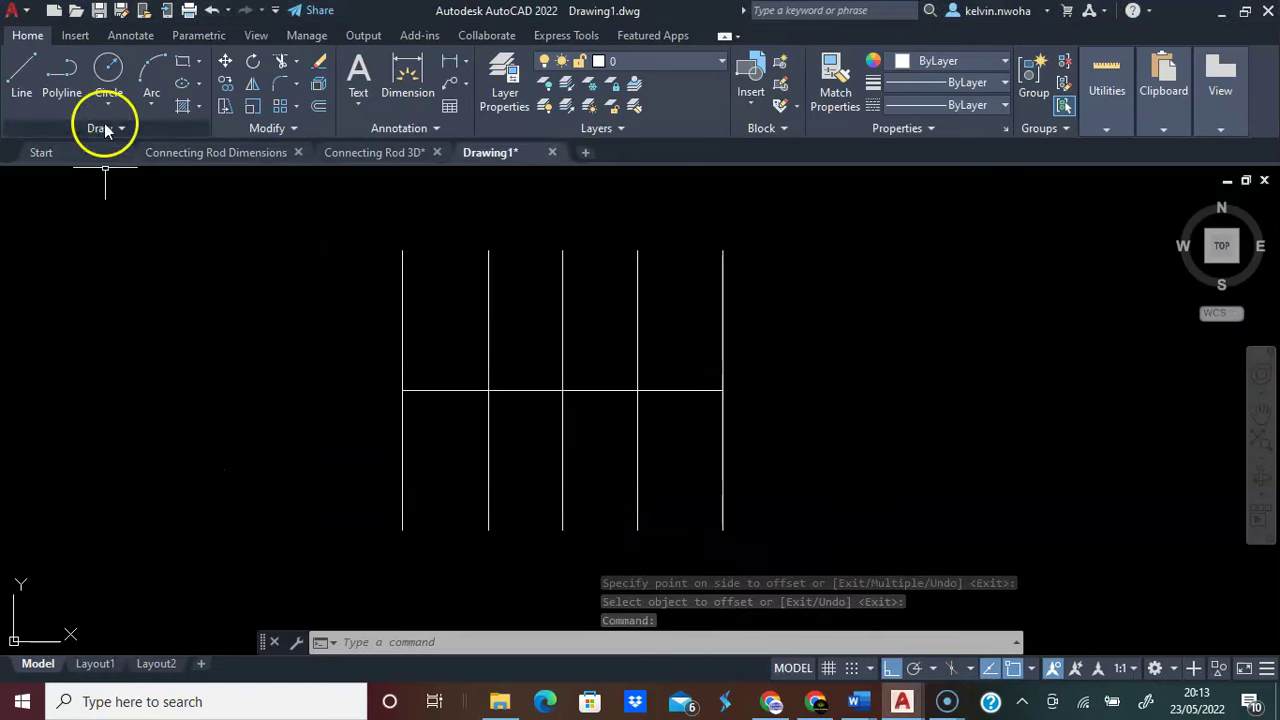
{"action": "left_click", "coordinate": [108, 68]}
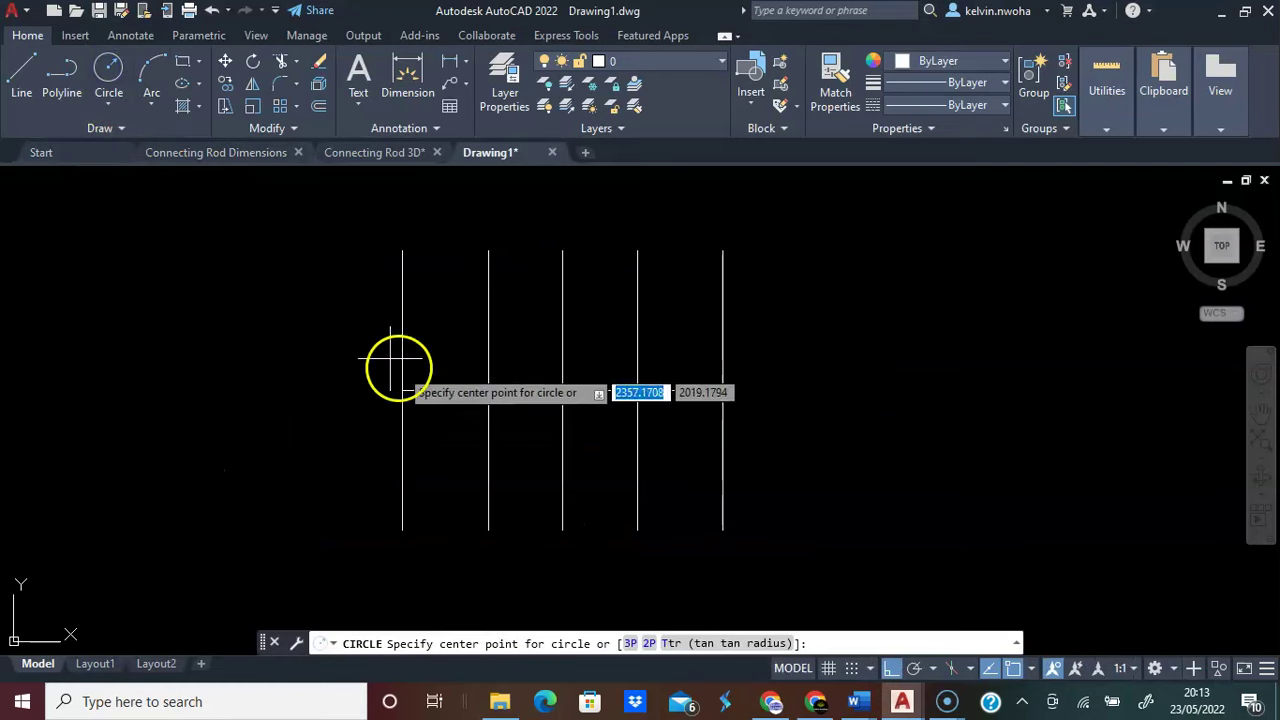
{"action": "left_click", "coordinate": [402, 390]}
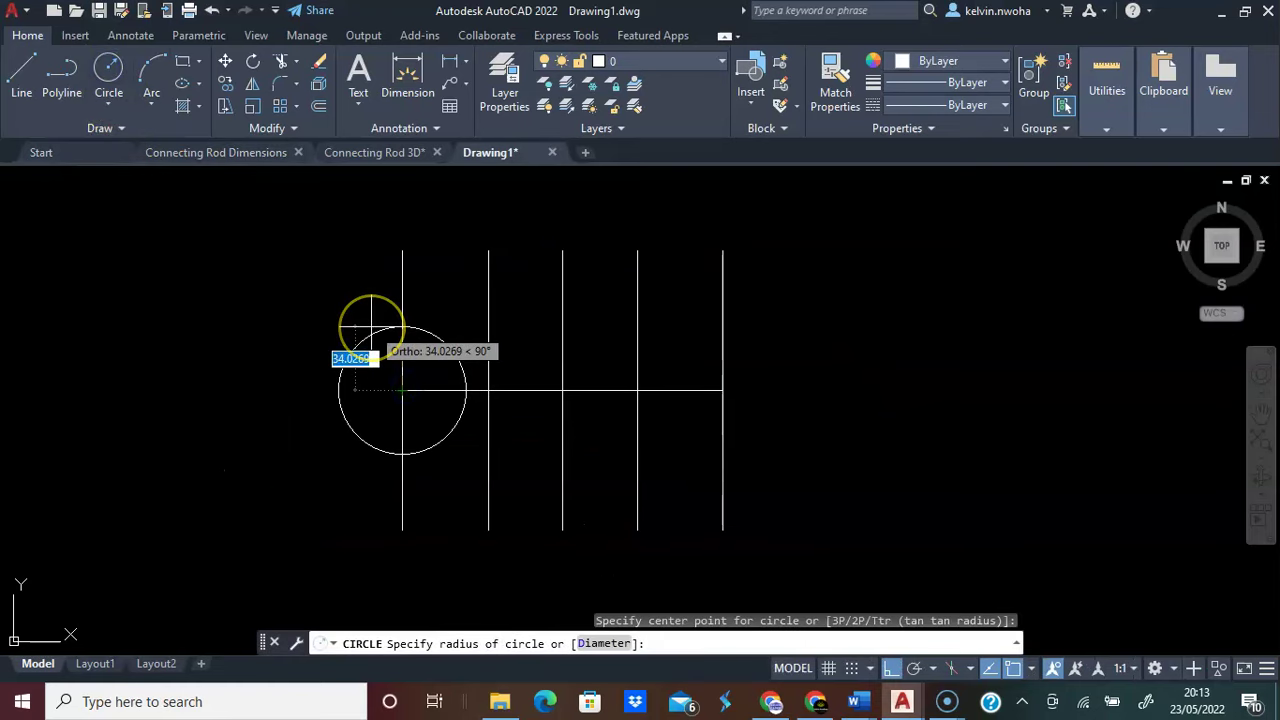
{"action": "type", "text": "17"}
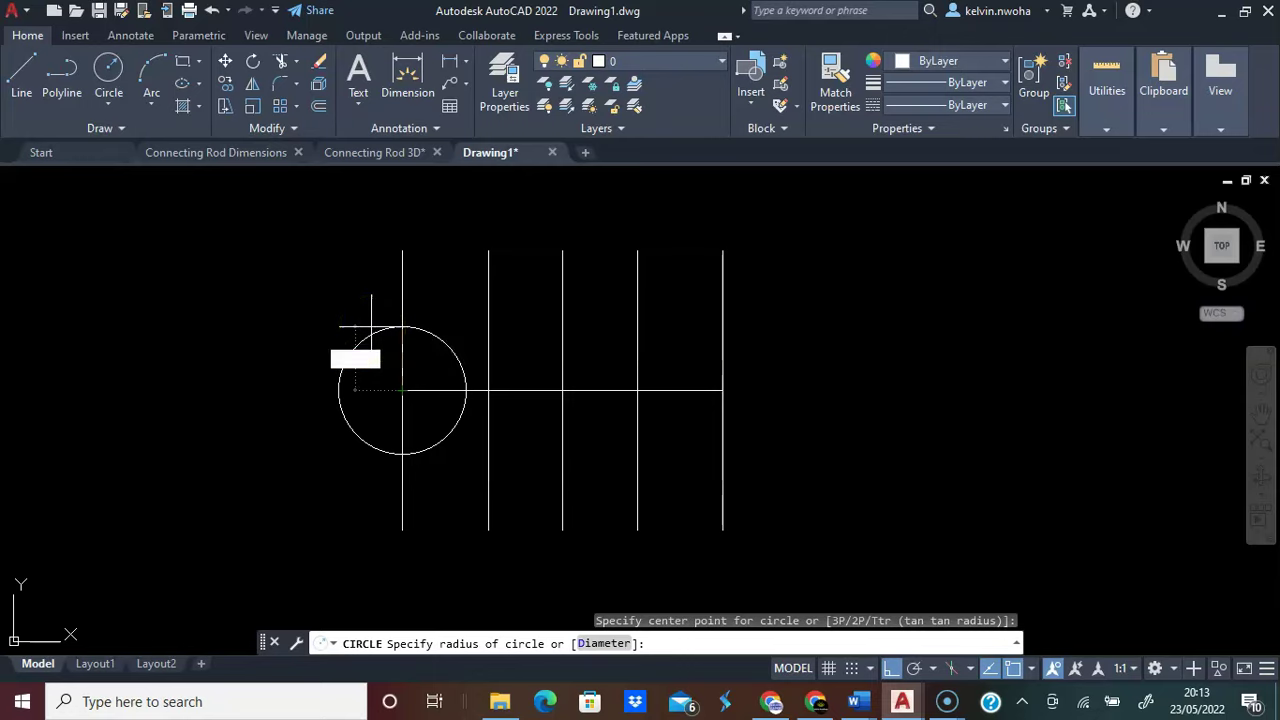
{"action": "type", "text": ".8"}
{"action": "key", "text": "Return"}
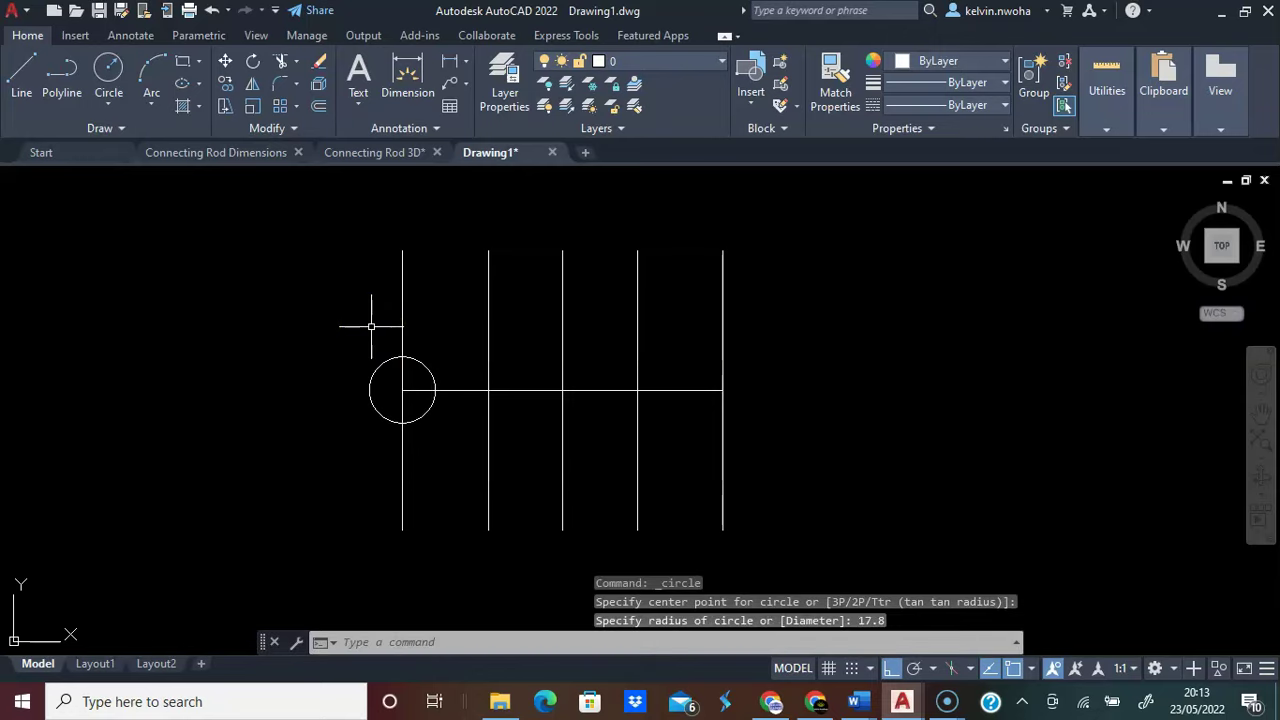
Draw a concentric circle of radius 22.5 around the small end's inner circle
{"action": "key", "text": "Return"}
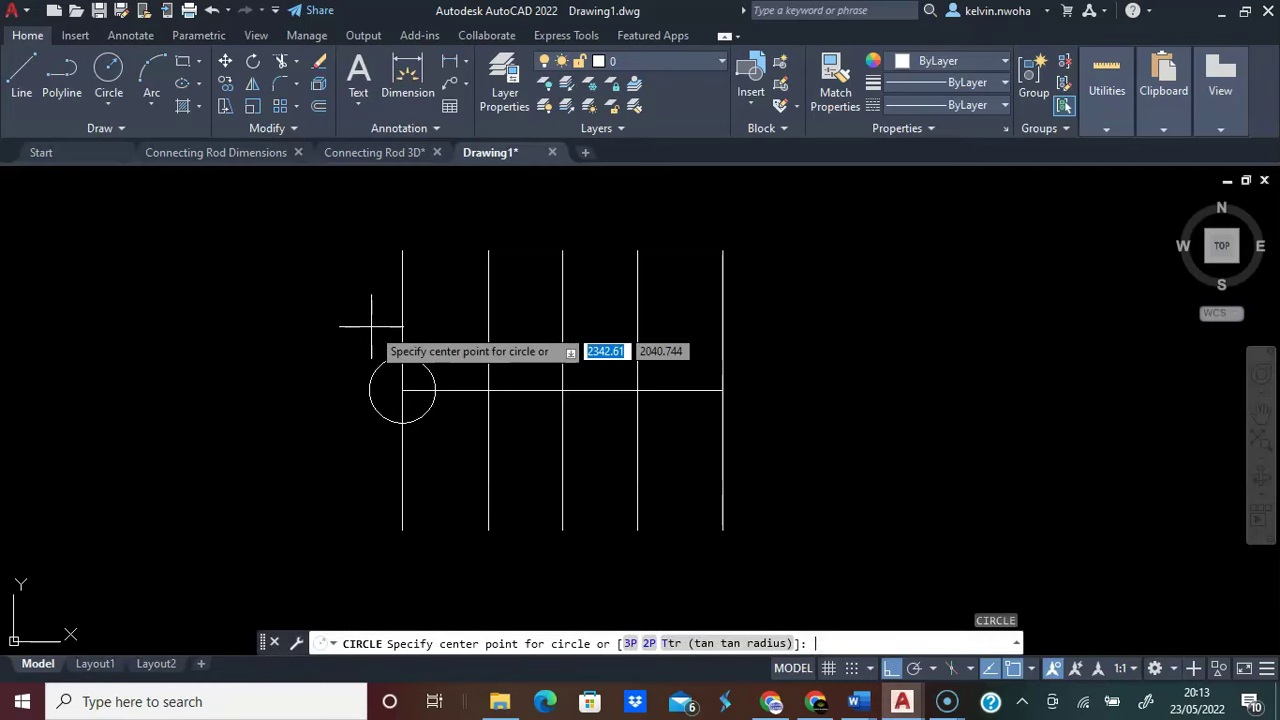
{"action": "left_click", "coordinate": [401, 390]}
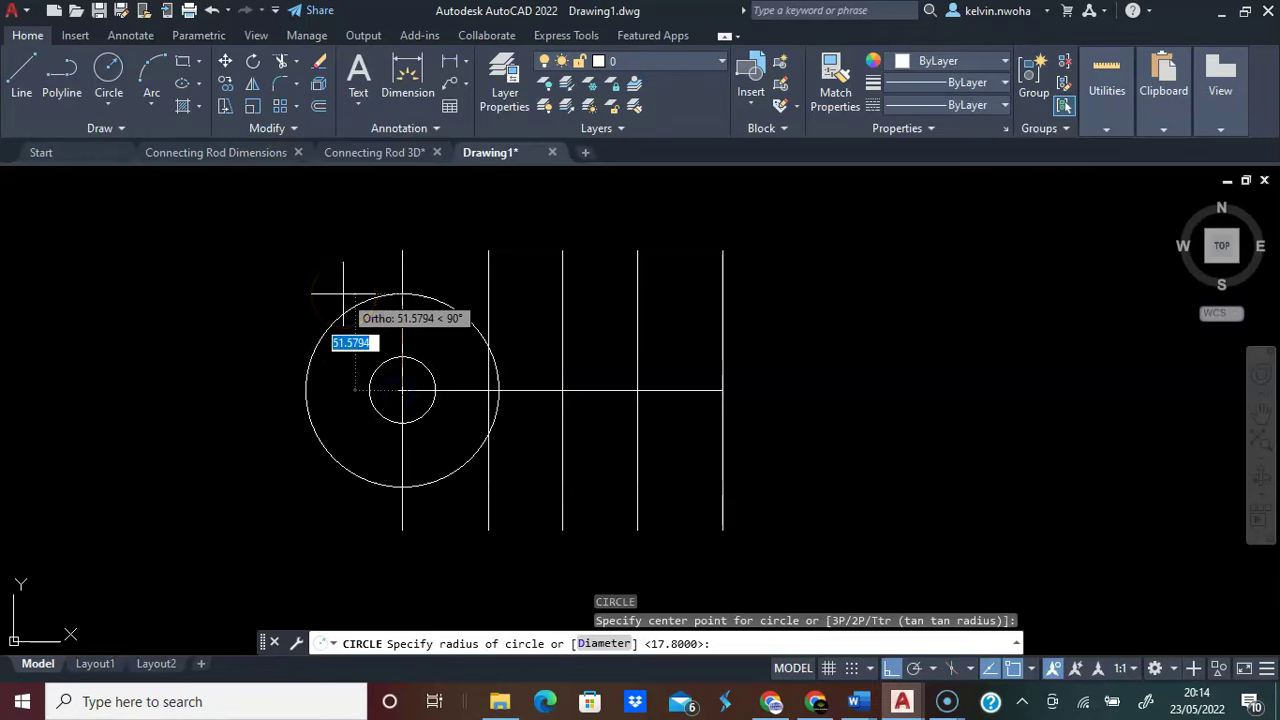
{"action": "type", "text": "22.5"}
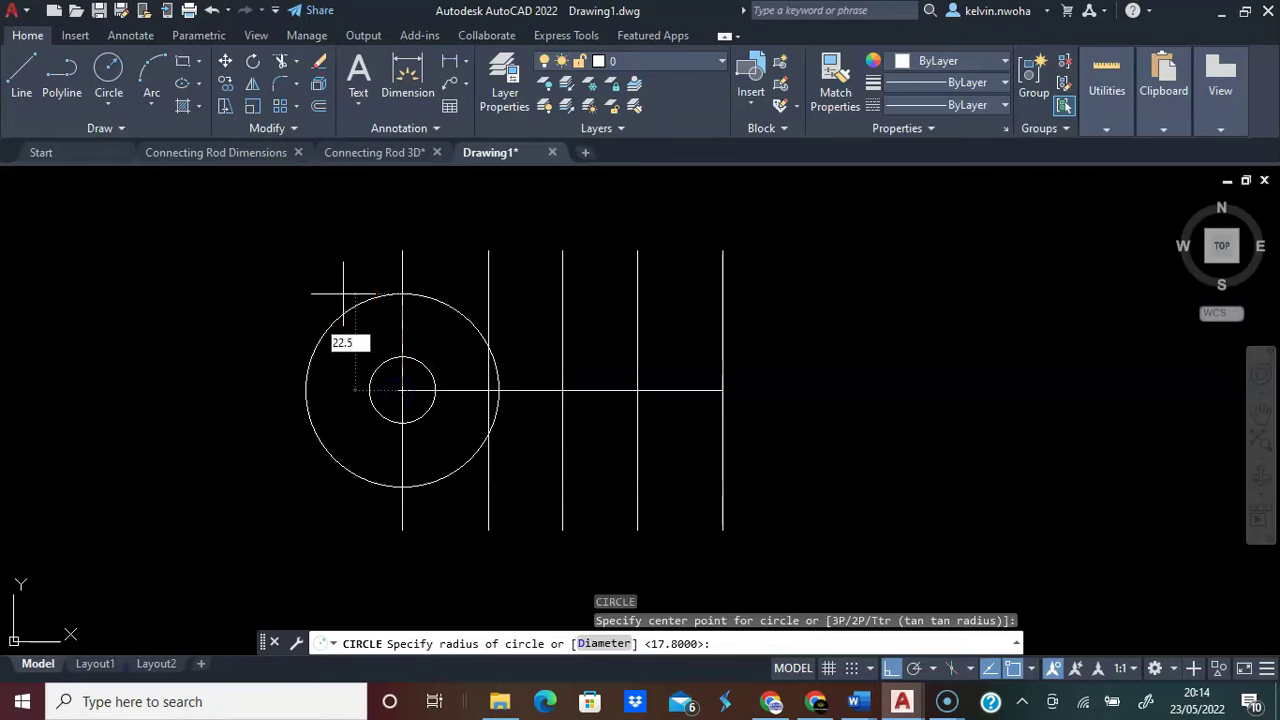
{"action": "key", "text": "Return"}
{"action": "left_click", "coordinate": [314, 300]}
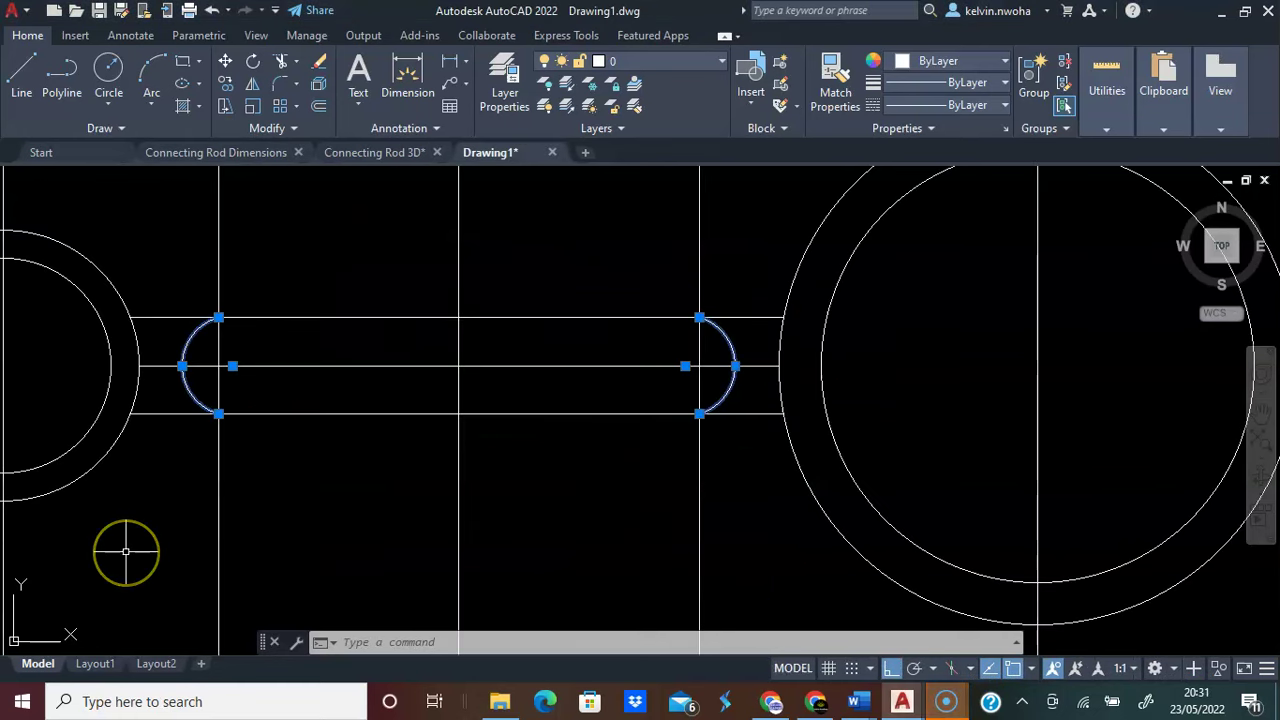
Trim the four ends of the slot's upper and lower lines that extend beyond the end arcs
{"action": "key", "text": "Escape"}
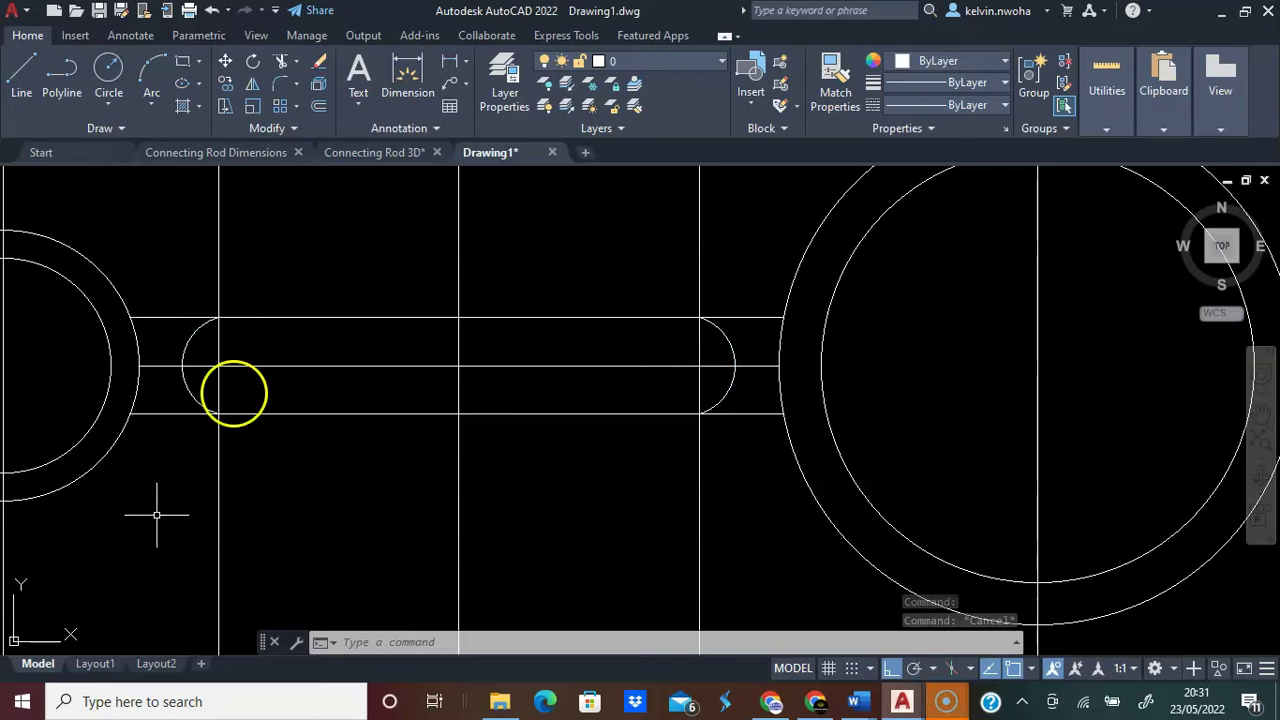
{"action": "left_click", "coordinate": [280, 66]}
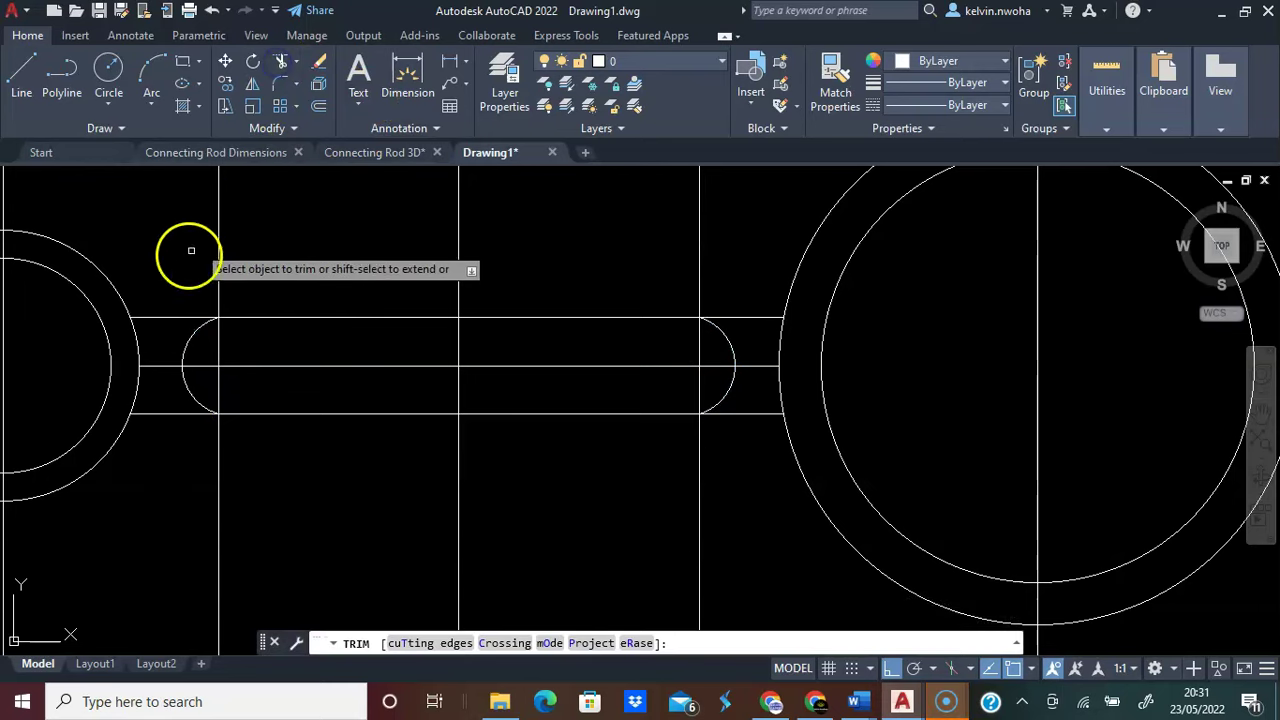
{"action": "left_click", "coordinate": [165, 318]}
{"action": "left_click", "coordinate": [164, 411]}
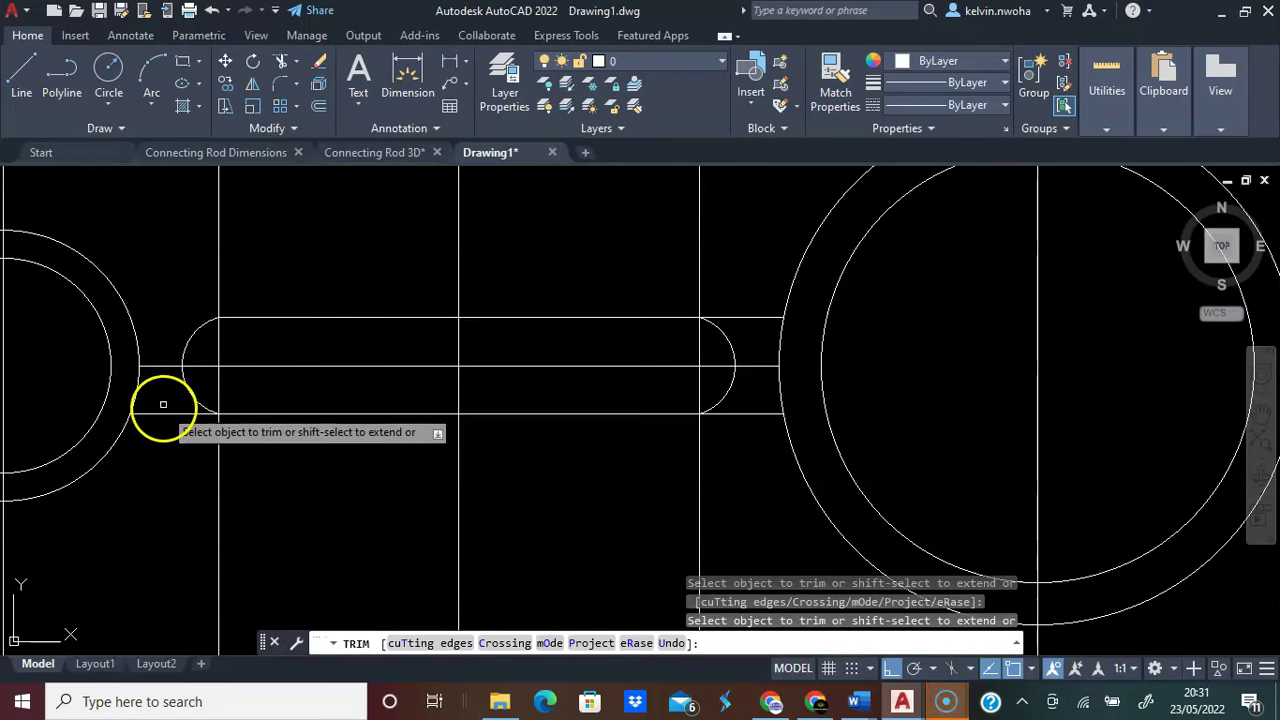
{"action": "left_click", "coordinate": [740, 414]}
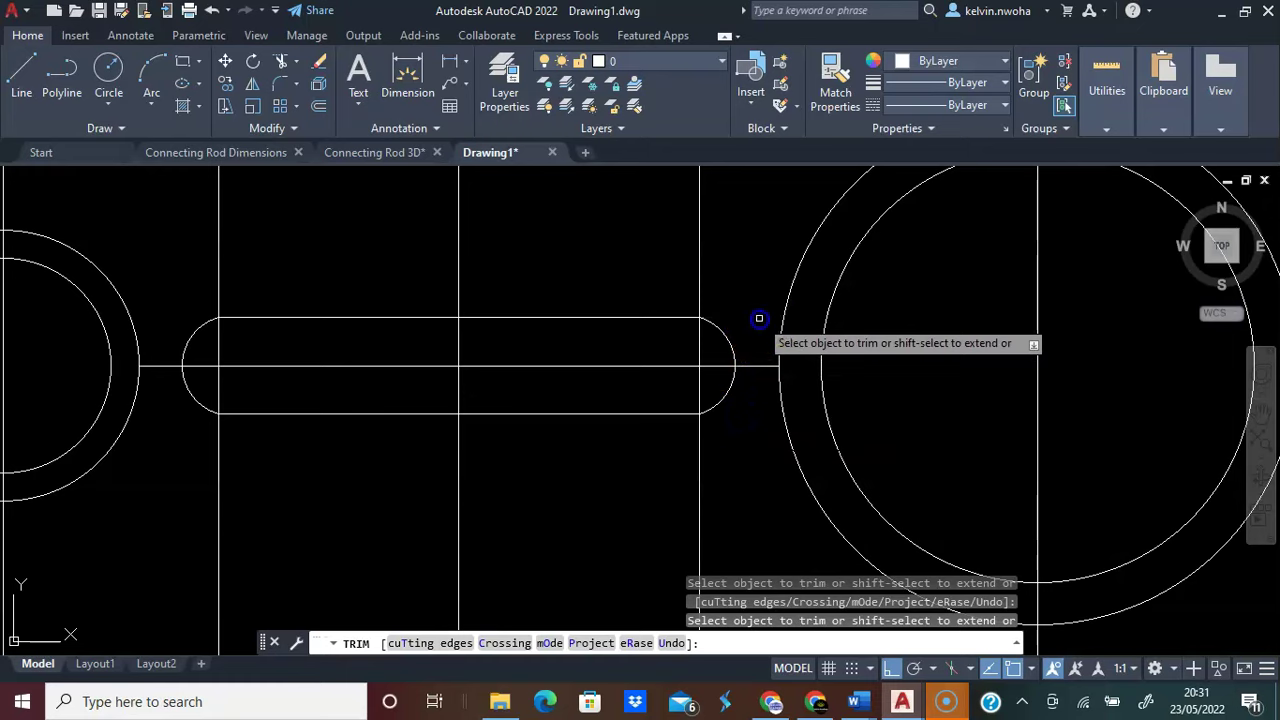
{"action": "left_click", "coordinate": [751, 290]}
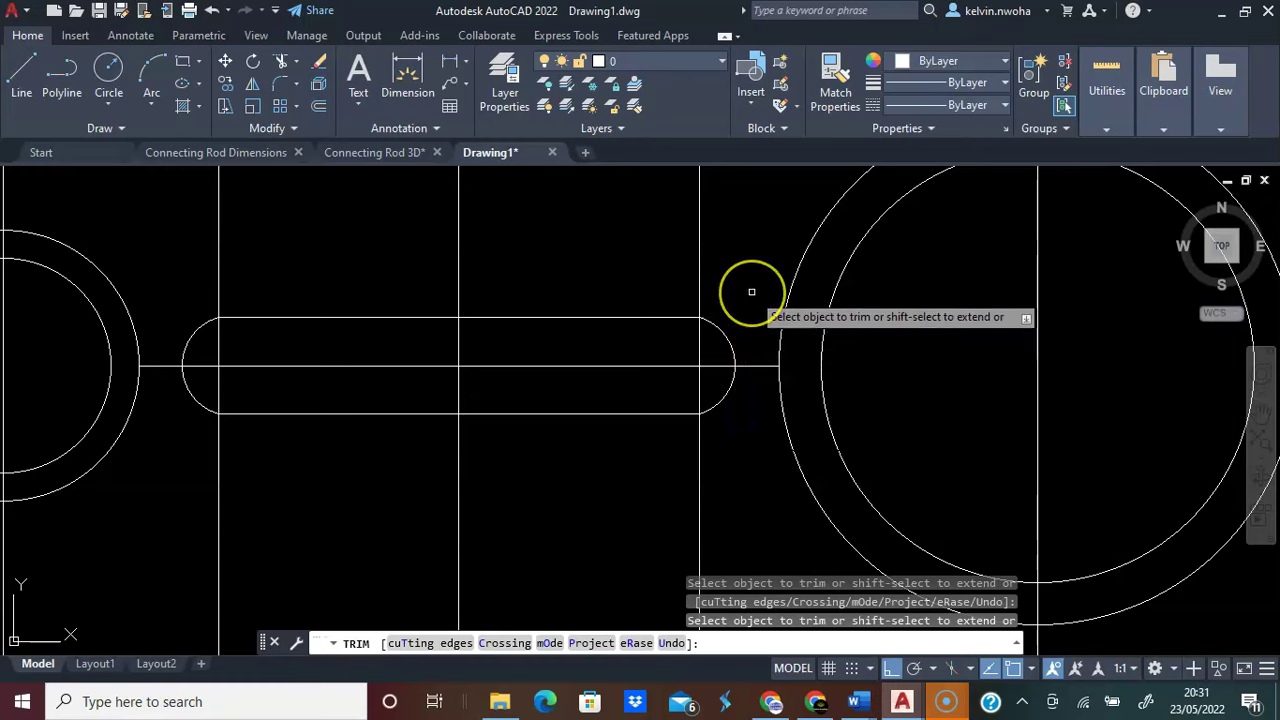
{"action": "key", "text": "Escape"}
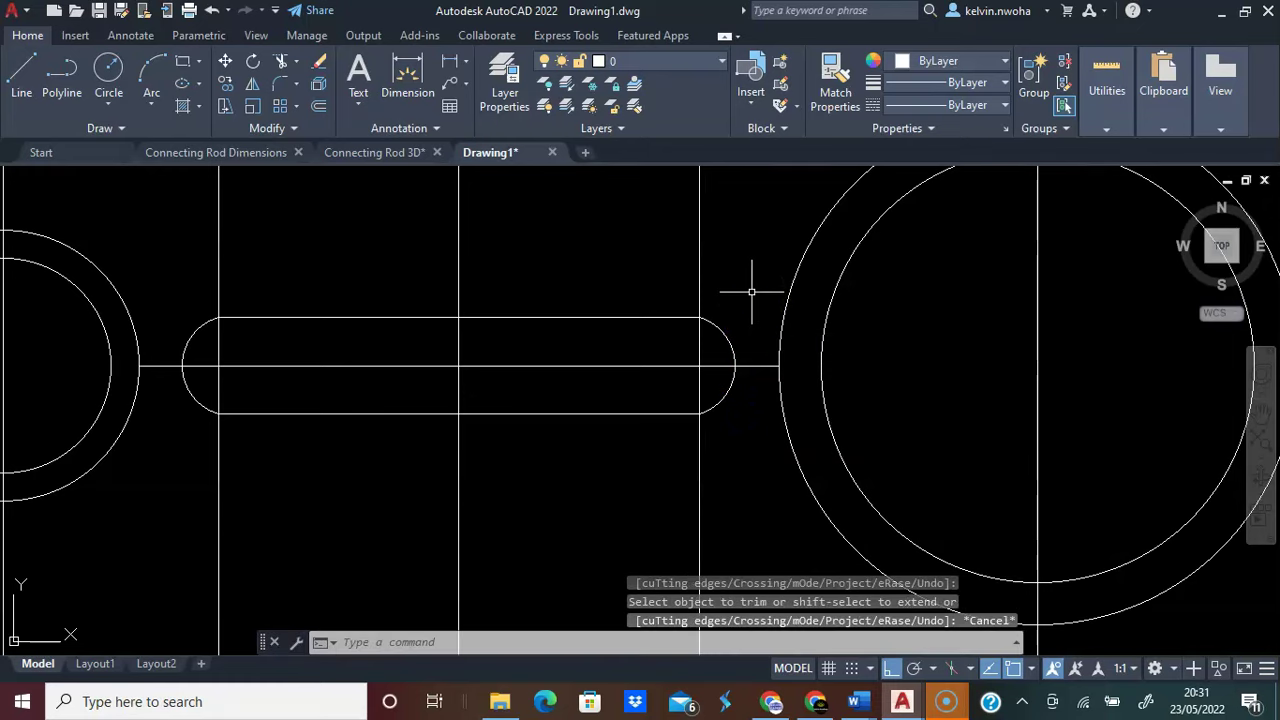
Join the slot's two horizontal lines and two end arcs into a single polyline
{"action": "type", "text": "JOIn"}
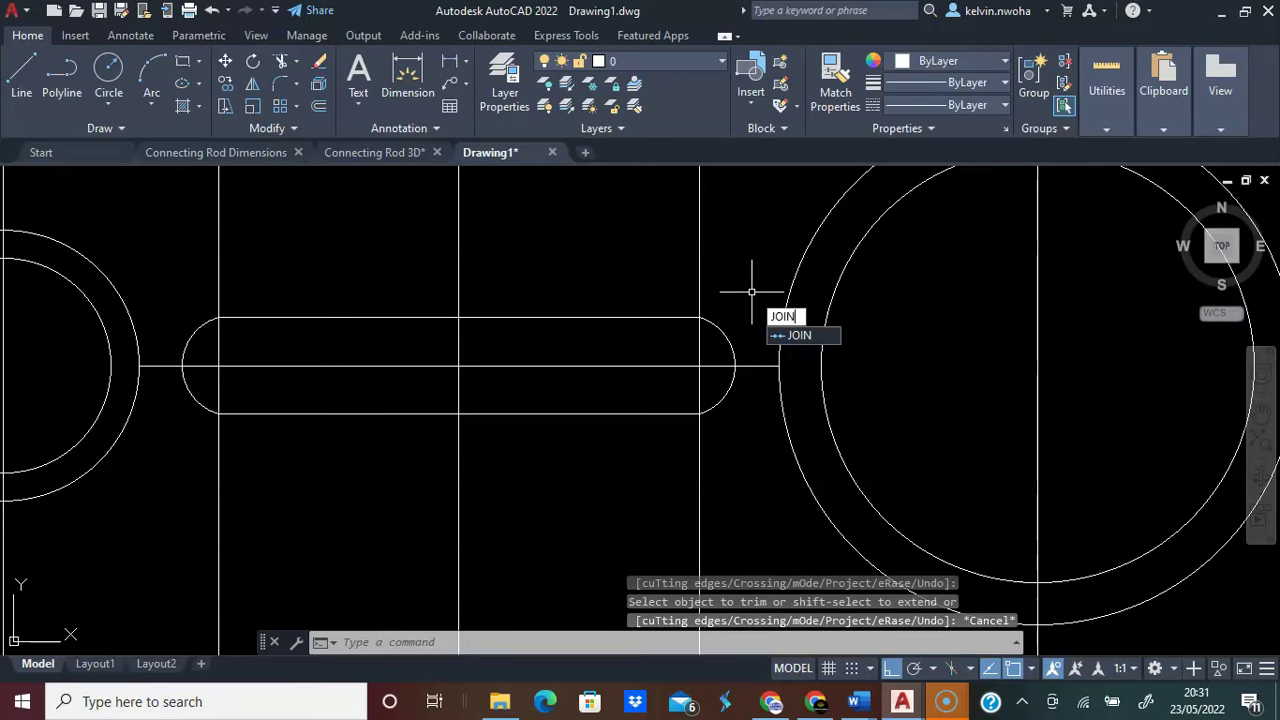
{"action": "key", "text": "Return"}
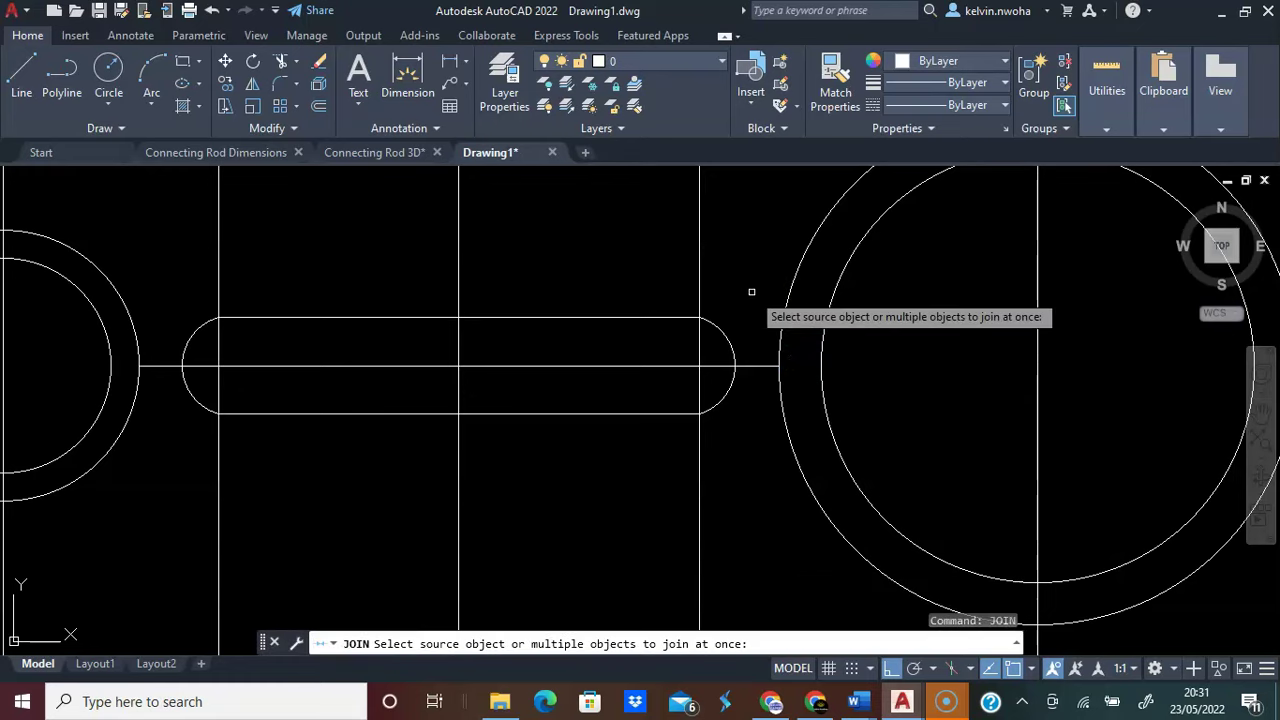
{"action": "left_click", "coordinate": [638, 318]}
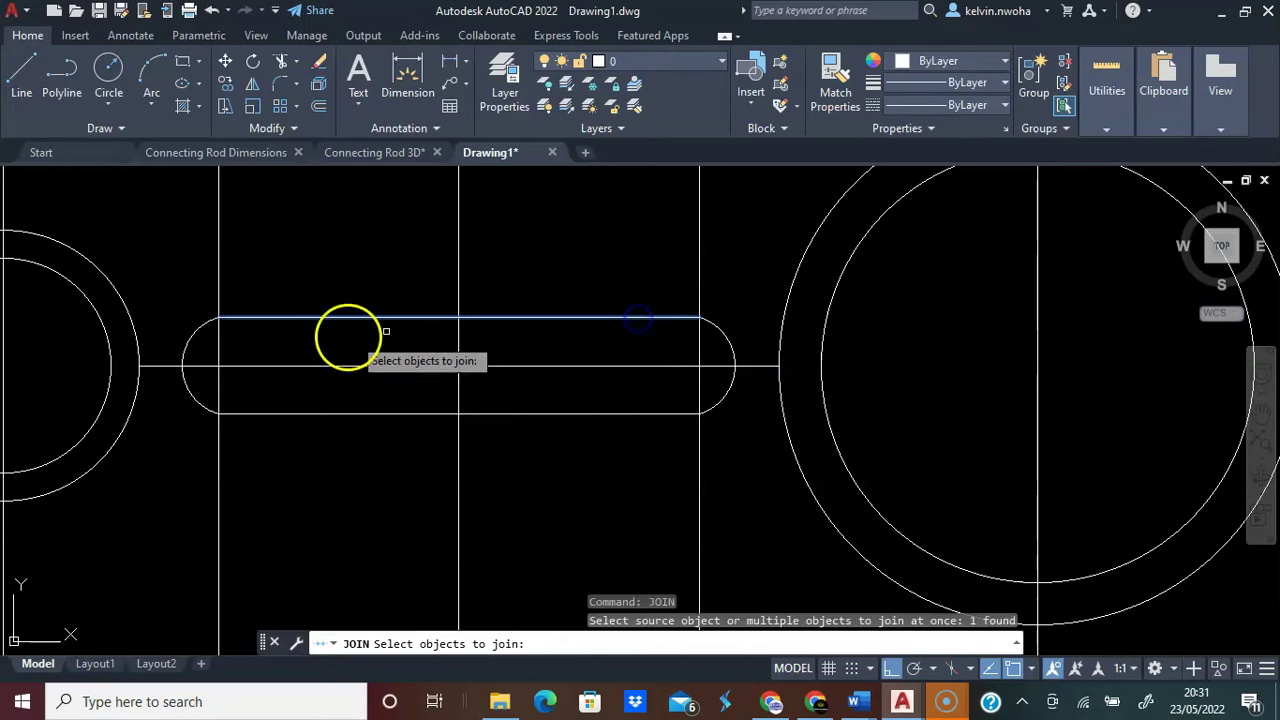
{"action": "left_click", "coordinate": [193, 338]}
{"action": "left_click", "coordinate": [253, 412]}
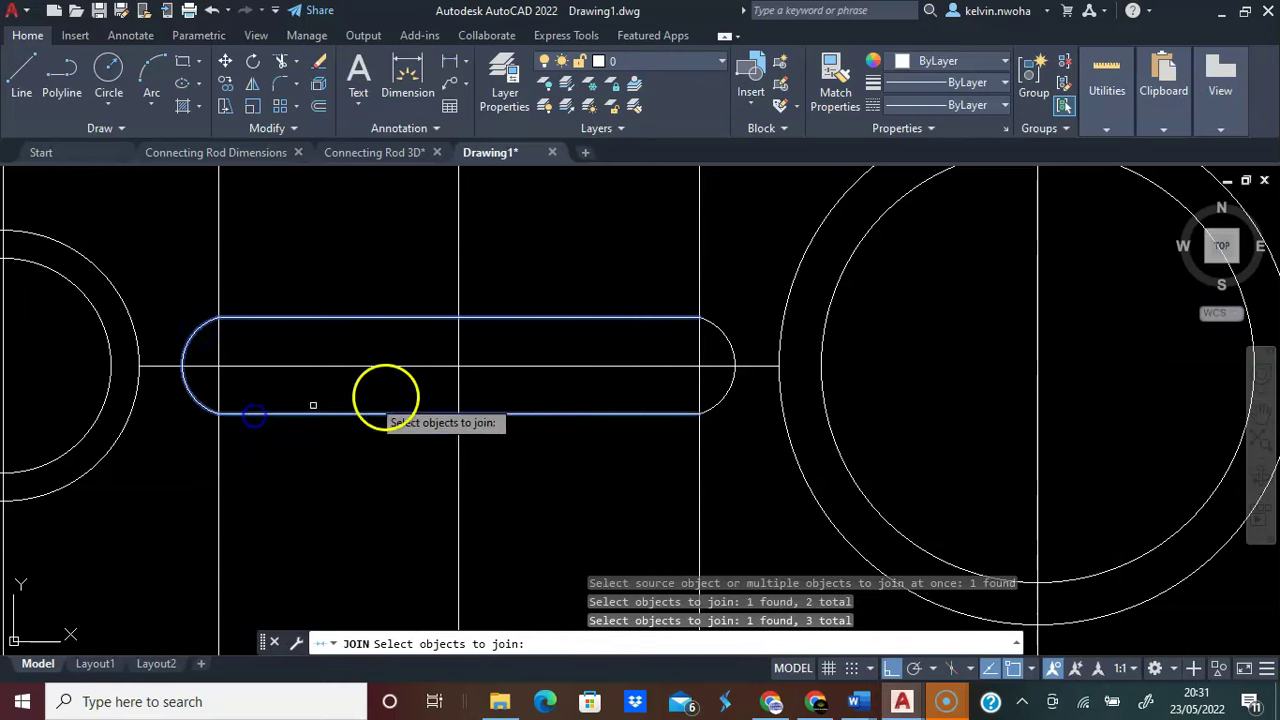
{"action": "left_click", "coordinate": [721, 400]}
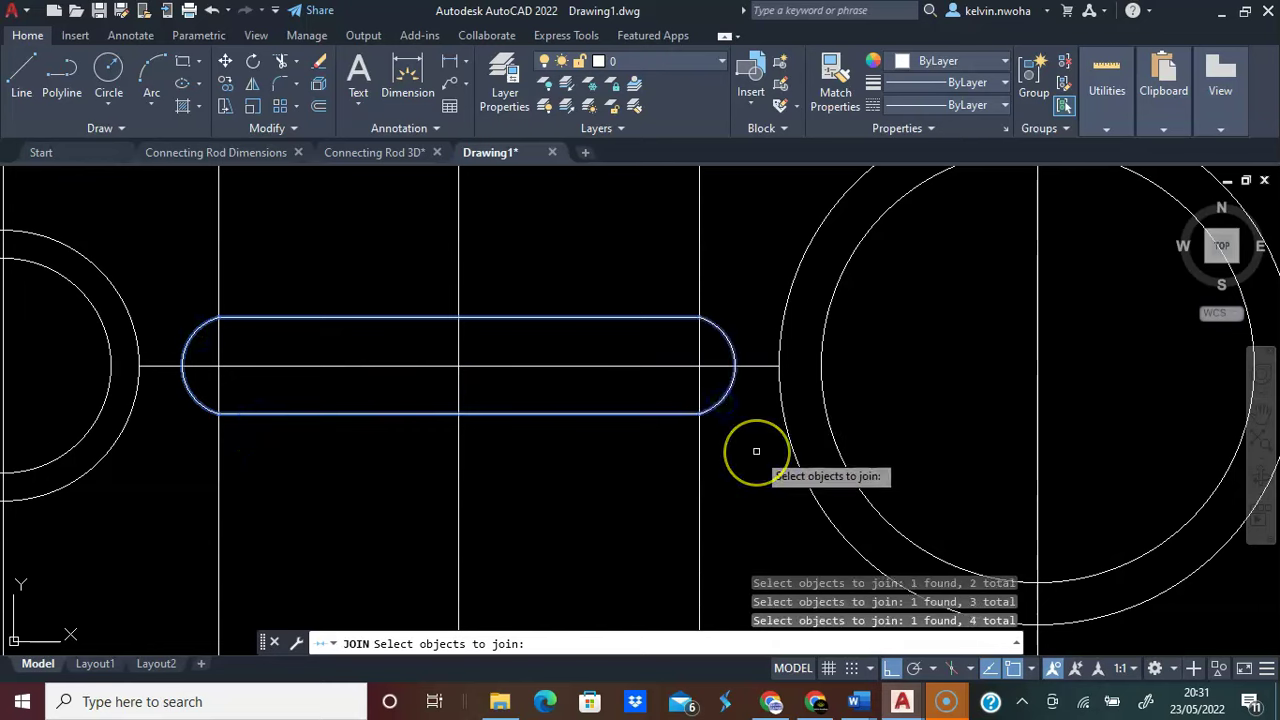
{"action": "key", "text": "Return"}
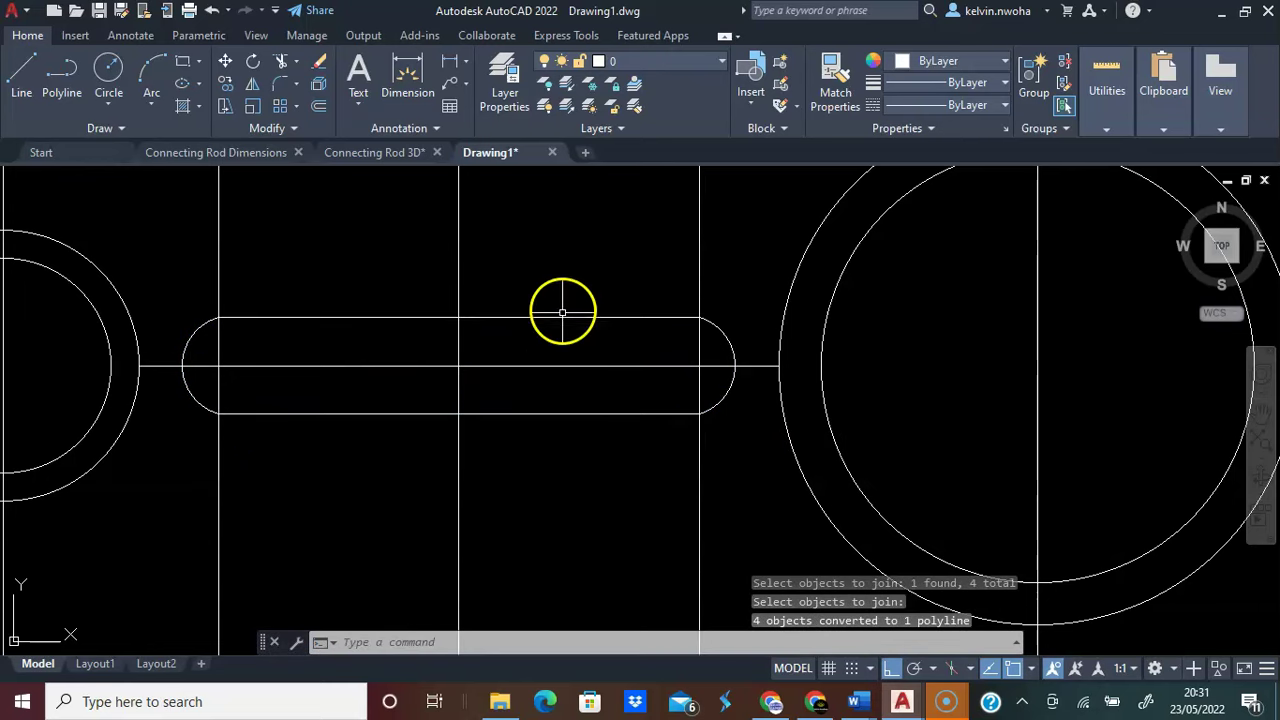
{"action": "left_click", "coordinate": [566, 317]}
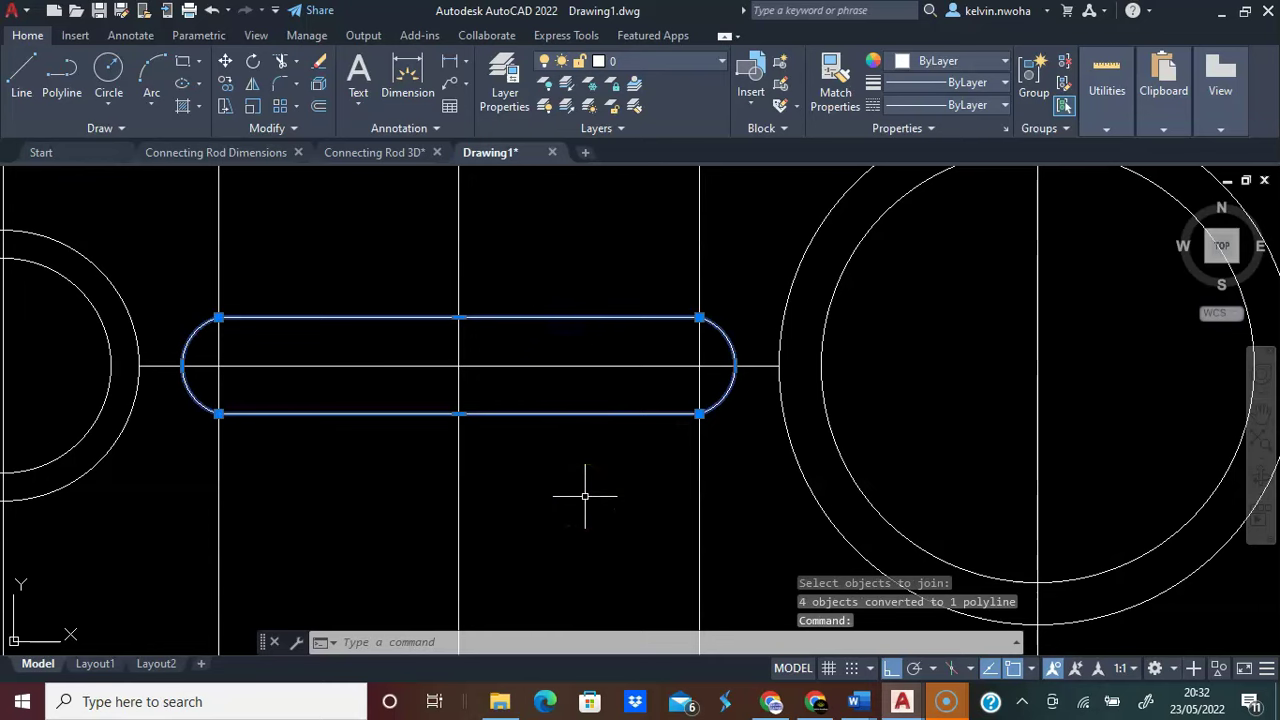
{"action": "scroll", "coordinate": [585, 495], "scroll_direction": "down", "scroll_amount": 3}
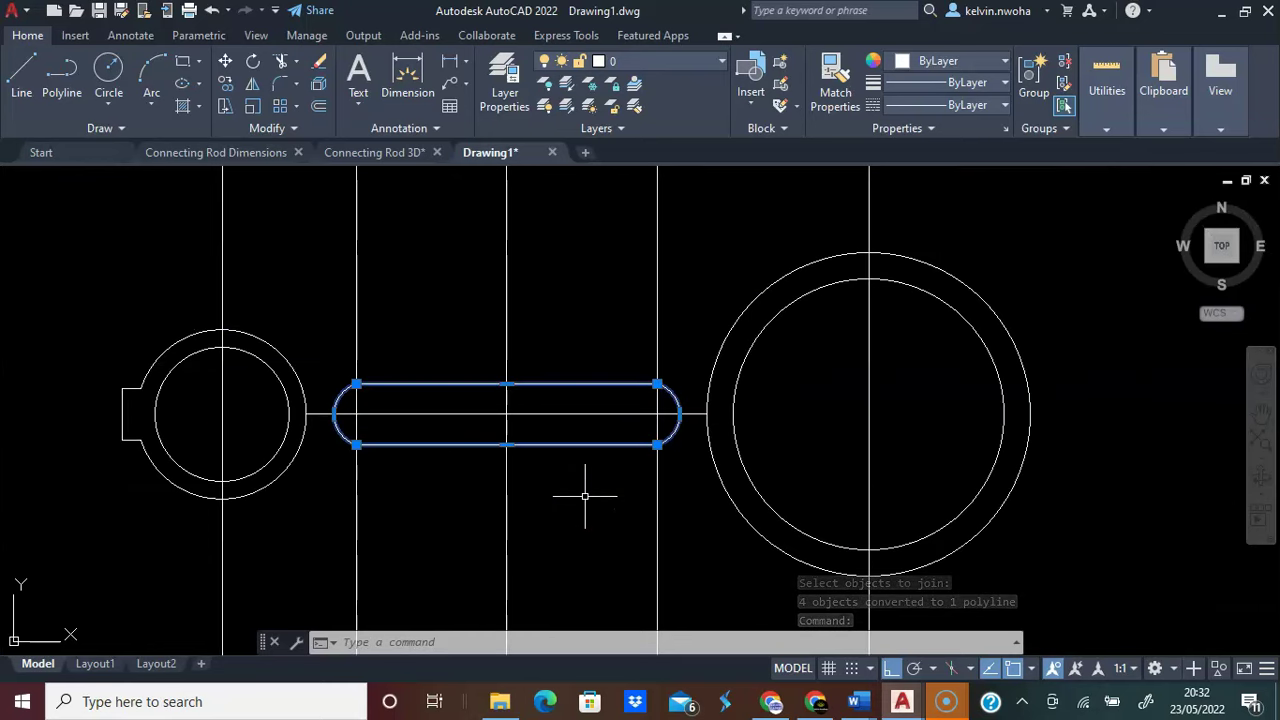
{"action": "key", "text": "Escape"}
Switch to the Connecting Rod Dimensions drawing and examine the shank's outer edges and the width dimension between them
{"action": "key", "text": "ctrl+Tab"}
{"action": "mouse_move", "coordinate": [636, 404]}
{"action": "left_mouse_down"}
{"action": "mouse_move", "coordinate": [486, 396]}
{"action": "mouse_move", "coordinate": [378, 408]}
{"action": "mouse_move", "coordinate": [414, 474]}
{"action": "mouse_move", "coordinate": [650, 464]}
{"action": "mouse_move", "coordinate": [642, 413]}
{"action": "left_mouse_up"}
{"action": "key", "text": "Escape"}
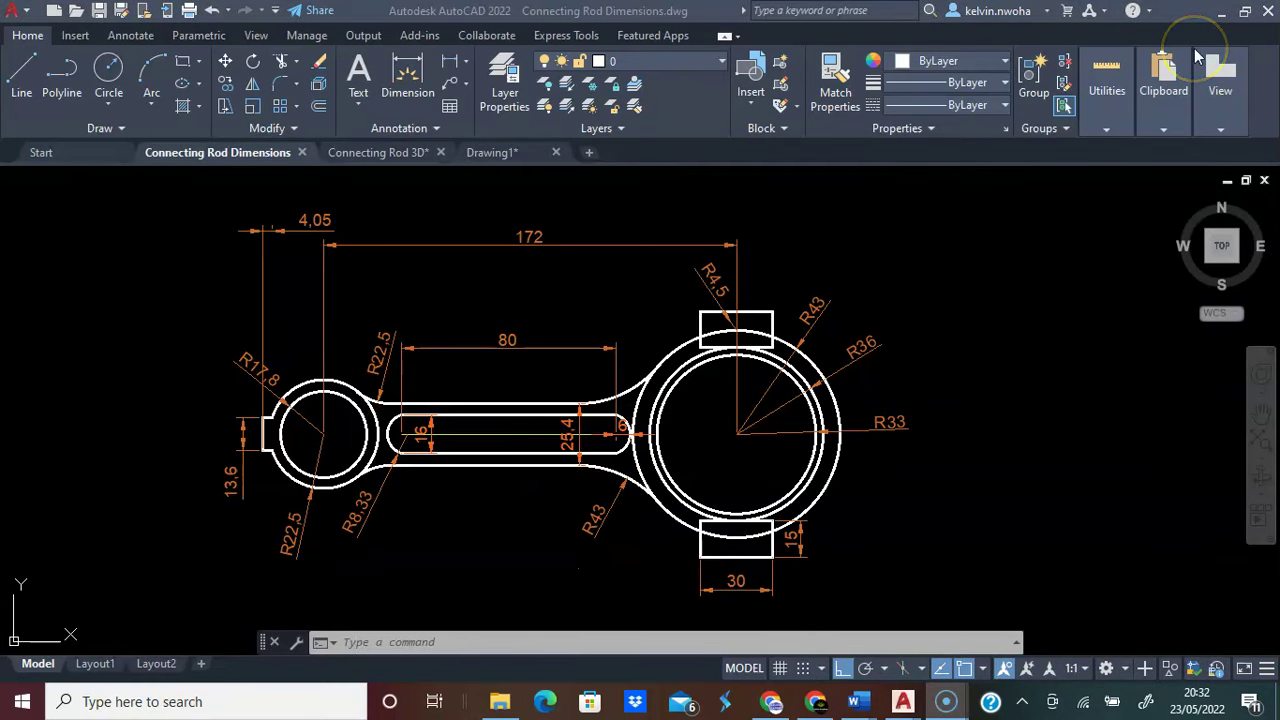
{"action": "left_click_drag", "start_coordinate": [497, 400], "coordinate": [582, 400]}
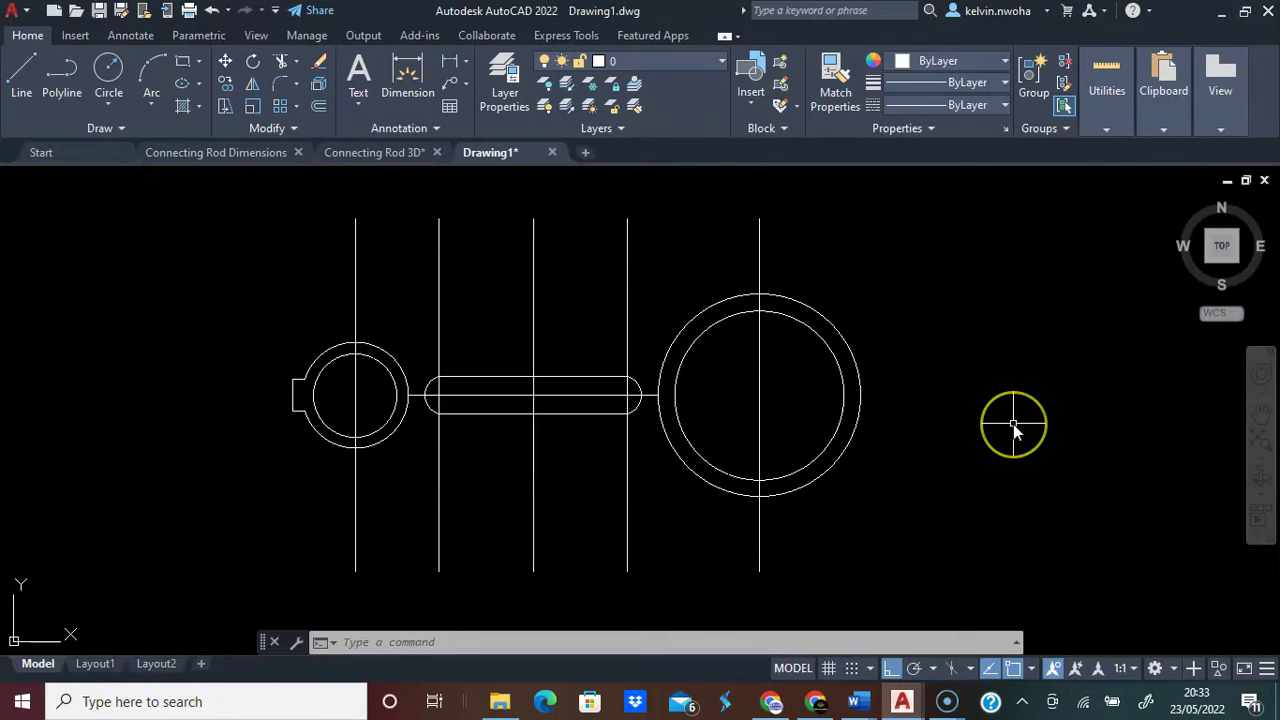
Offset the shank's horizontal centreline by 12.7 above and below to create the shank's outer edges
{"action": "type", "text": "OFFSET"}
{"action": "key", "text": "Return"}
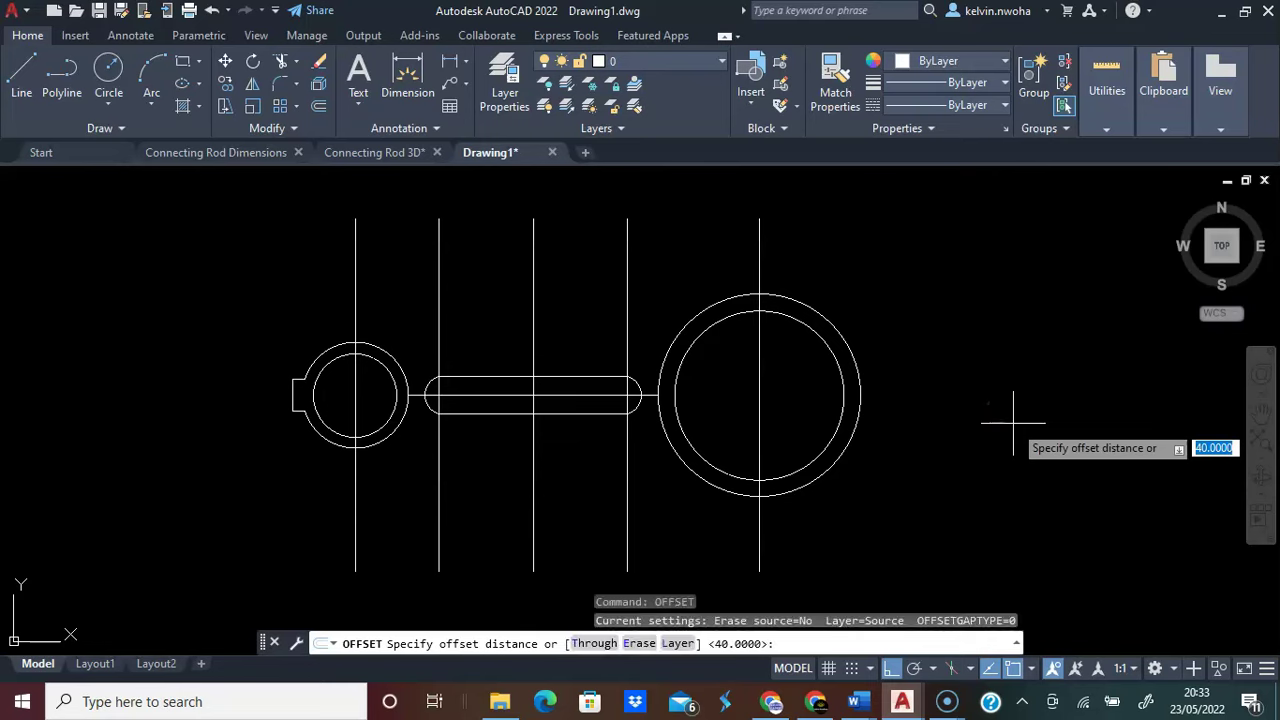
{"action": "type", "text": "12"}
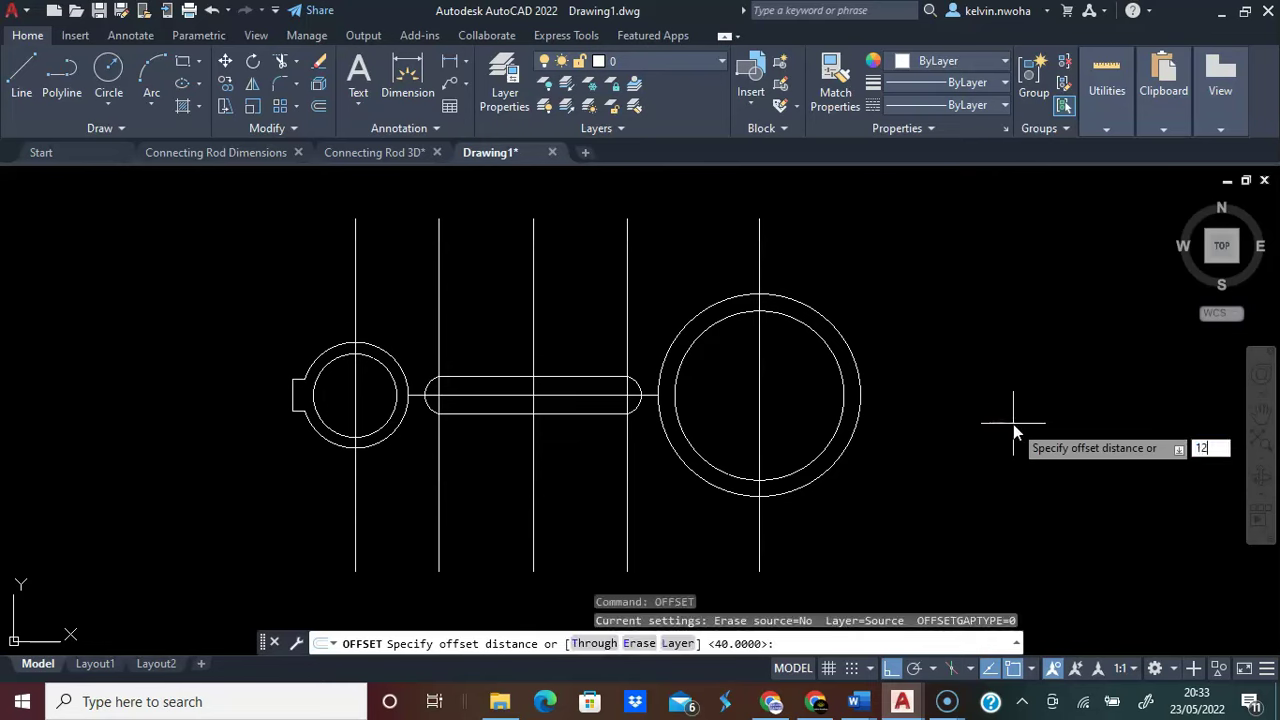
{"action": "type", "text": ".7"}
{"action": "key", "text": "Return"}
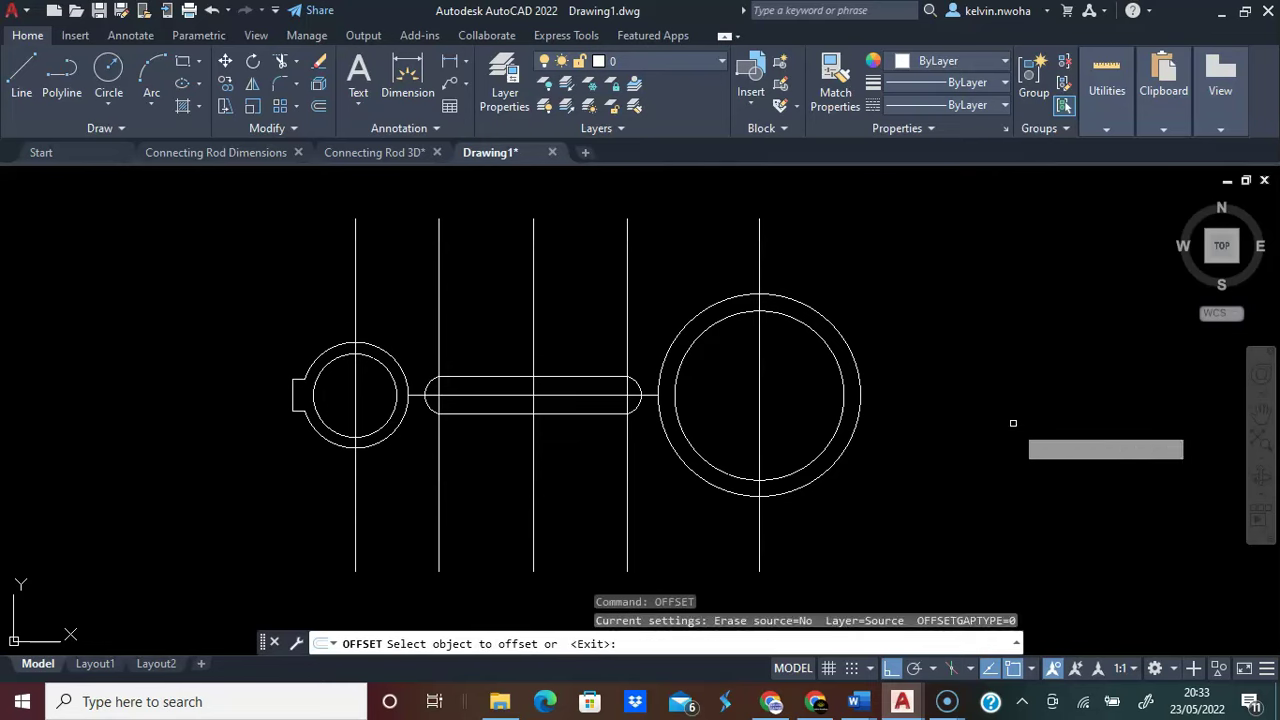
{"action": "left_click", "coordinate": [591, 412]}
{"action": "left_click", "coordinate": [588, 315]}
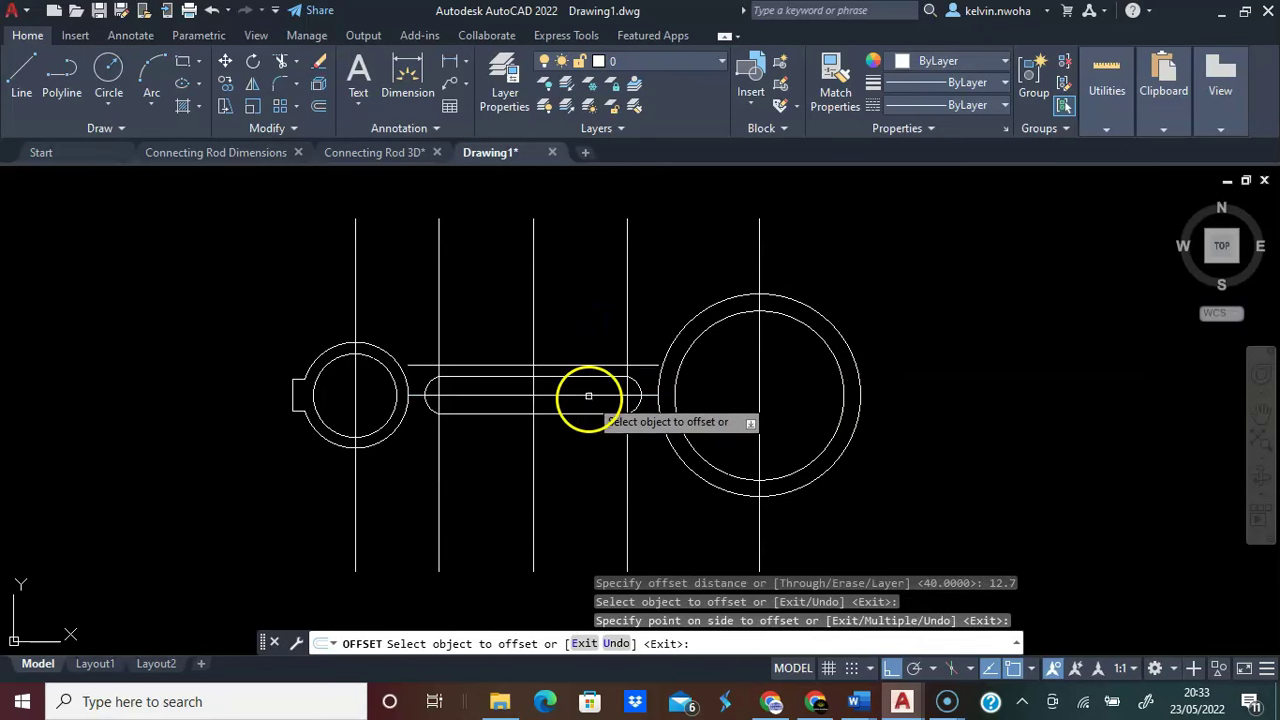
{"action": "scroll", "coordinate": [586, 393], "scroll_direction": "up", "scroll_amount": 2}
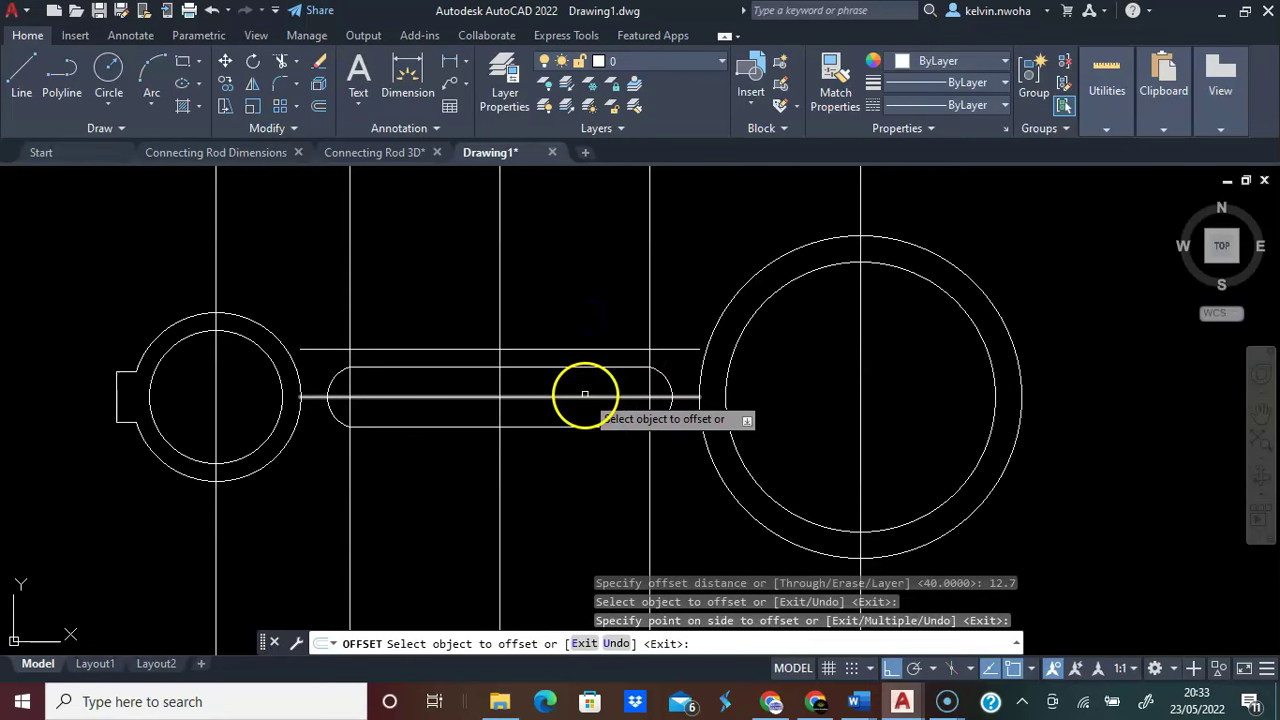
{"action": "left_click", "coordinate": [586, 393]}
{"action": "left_click", "coordinate": [566, 536]}
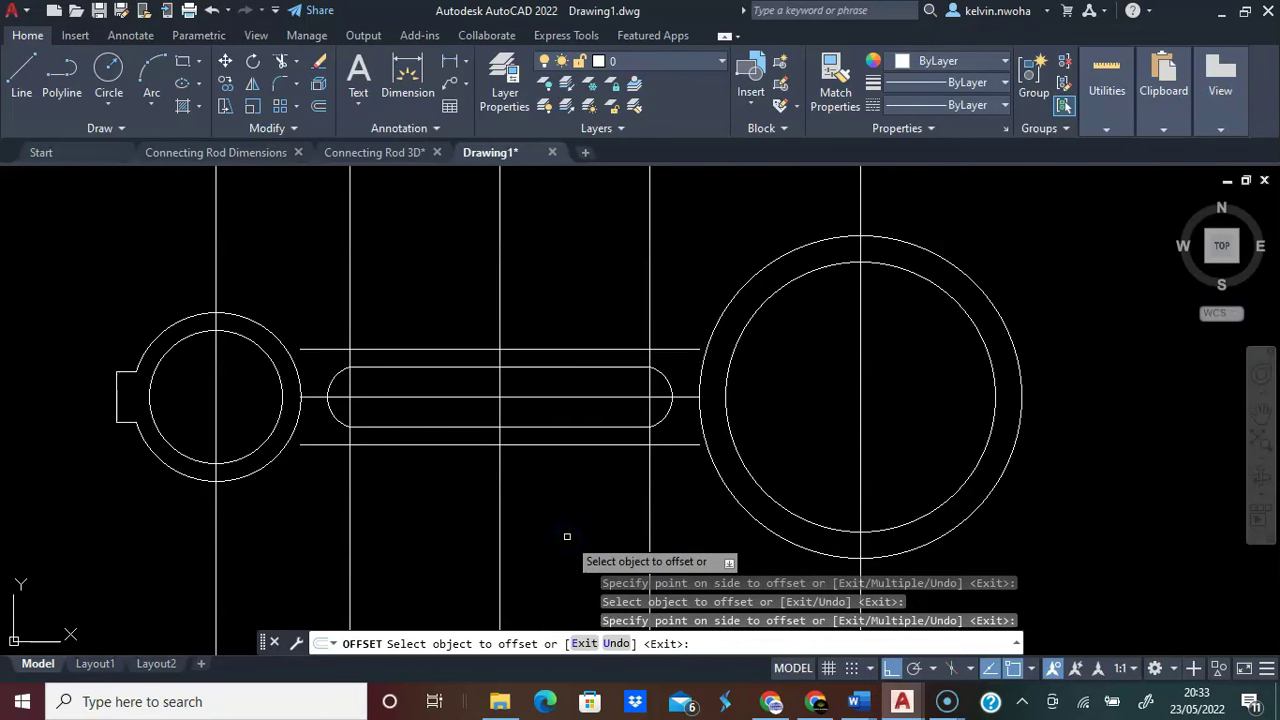
{"action": "key", "text": "Return"}
{"action": "scroll", "coordinate": [551, 536], "scroll_direction": "down", "scroll_amount": 2}
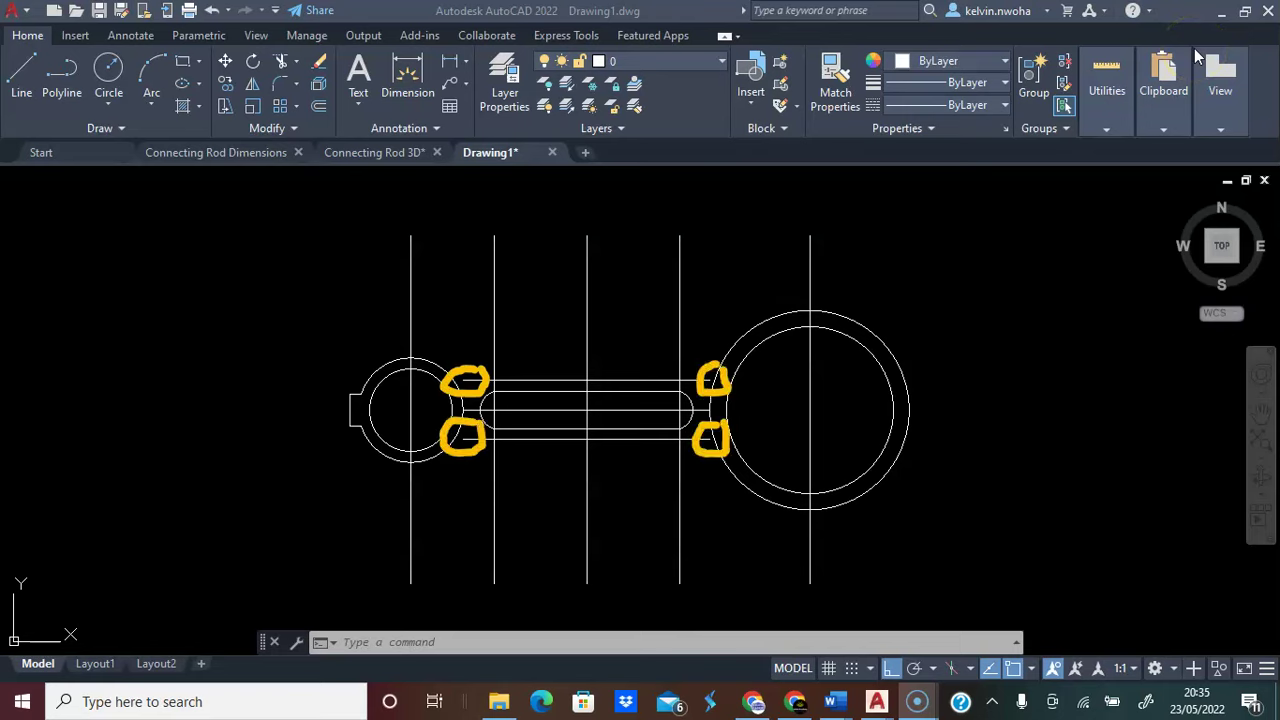
Extend the small-end ends of both shank edges to meet the small end's outer circle
{"action": "type", "text": "exten"}
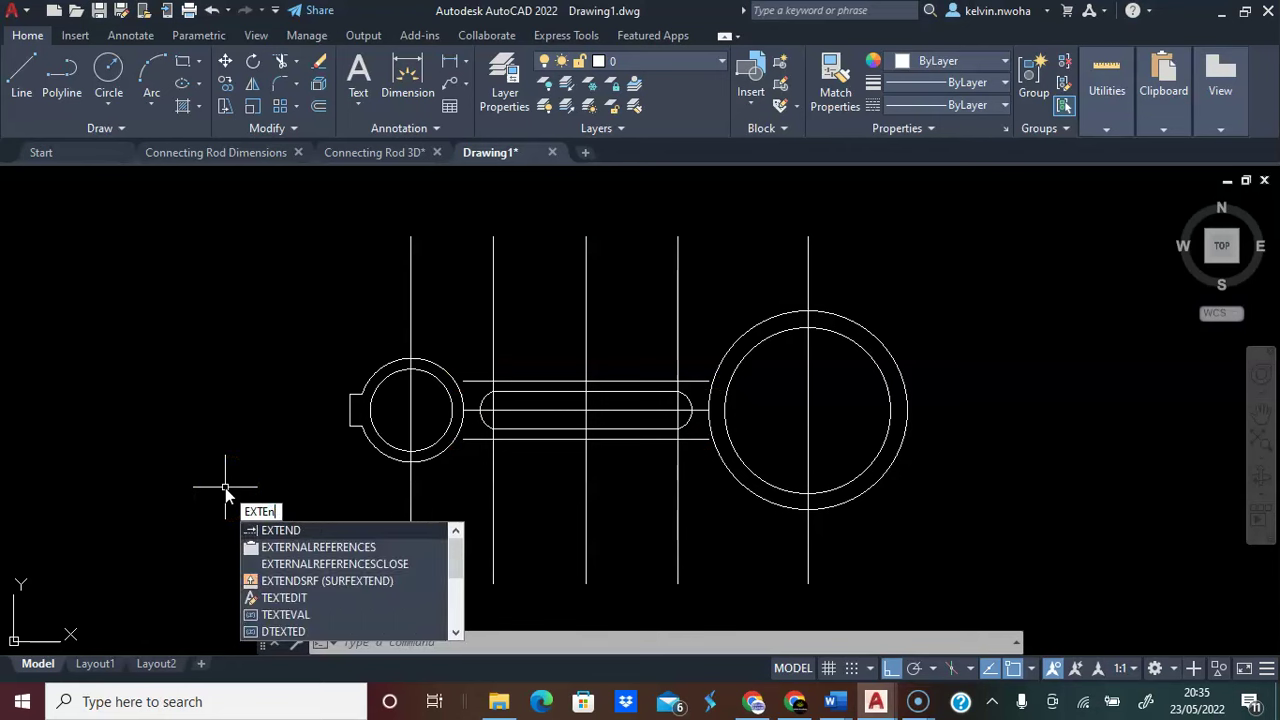
{"action": "key", "text": "Return"}
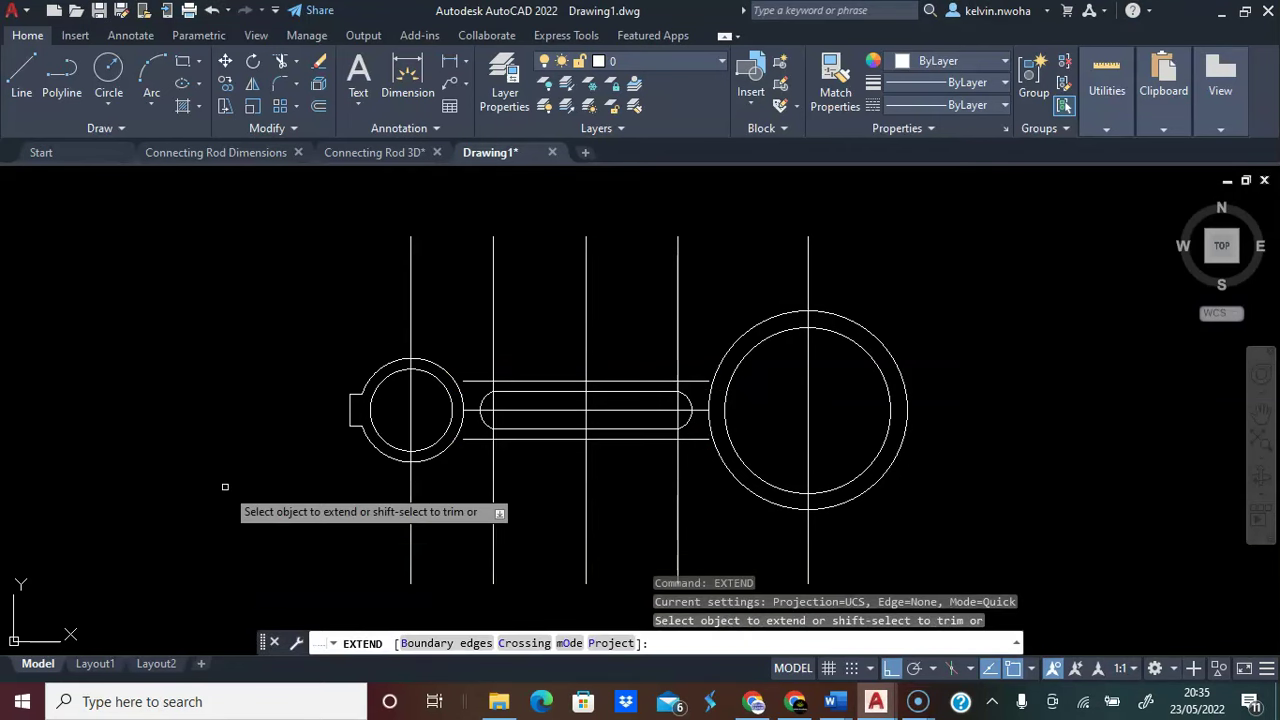
{"action": "scroll", "coordinate": [466, 380], "scroll_direction": "up", "scroll_amount": 4}
{"action": "left_click", "coordinate": [466, 389]}
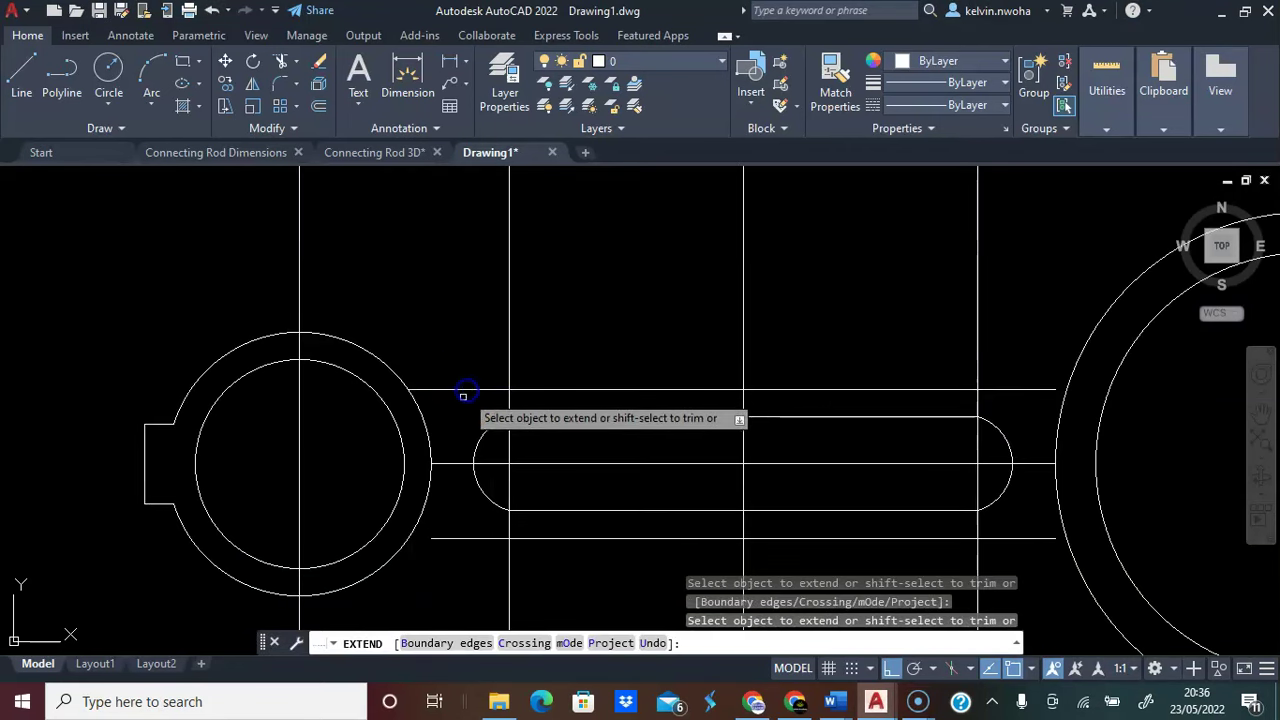
{"action": "left_click", "coordinate": [453, 539]}
{"action": "scroll", "coordinate": [323, 466], "scroll_direction": "down", "scroll_amount": 5}
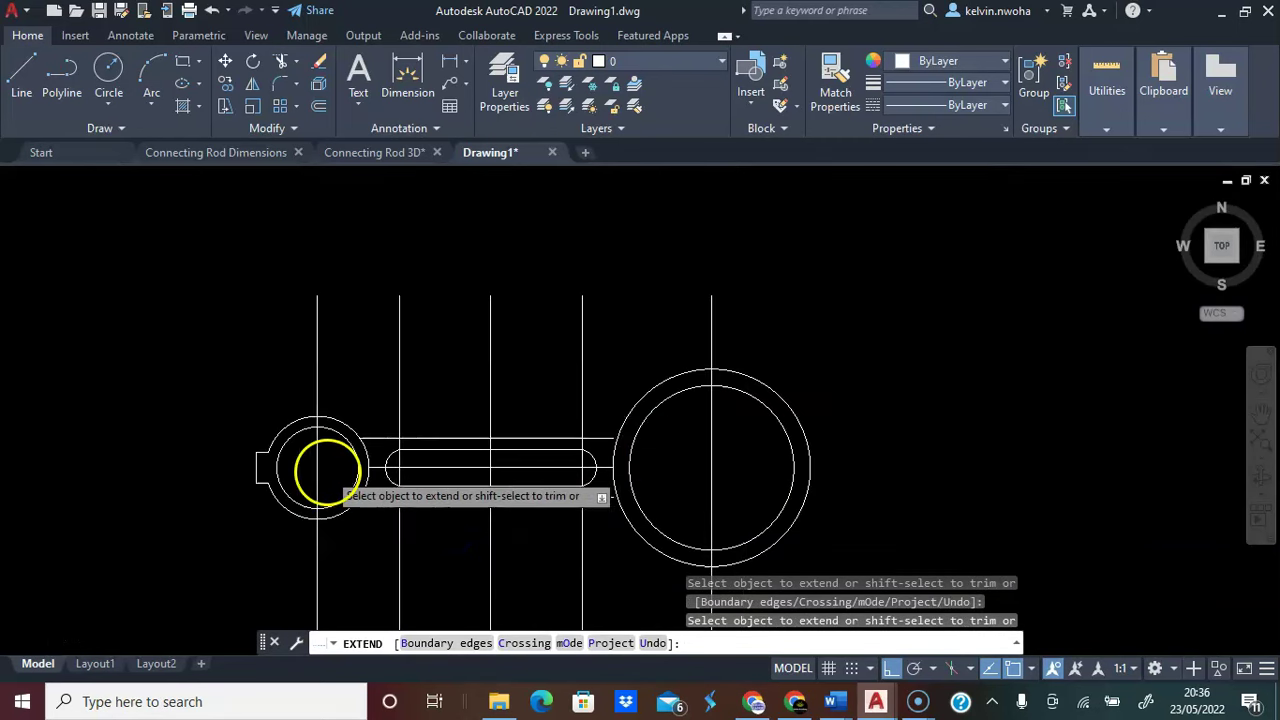
Extend the big-end ends of both shank edges to meet the big end's outer circle
{"action": "scroll", "coordinate": [603, 414], "scroll_direction": "up", "scroll_amount": 5}
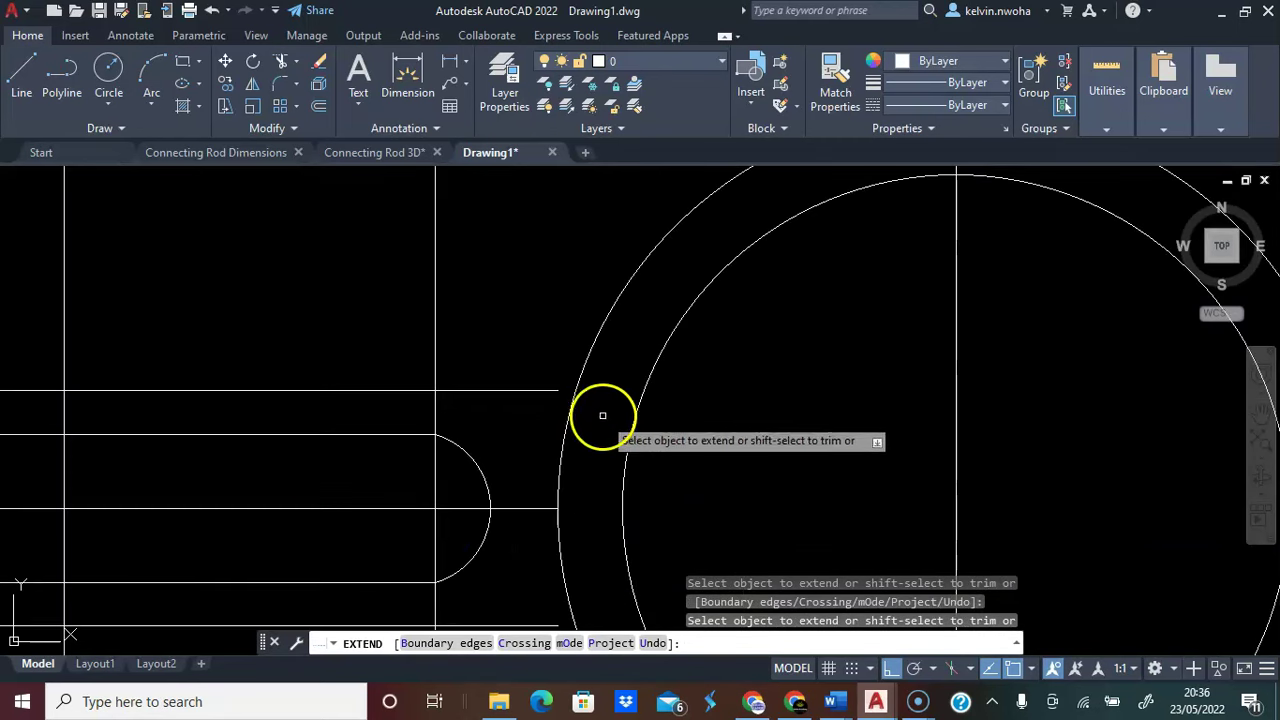
{"action": "left_click", "coordinate": [547, 397]}
{"action": "scroll", "coordinate": [534, 391], "scroll_direction": "down", "scroll_amount": 4}
{"action": "scroll", "coordinate": [524, 483], "scroll_direction": "up", "scroll_amount": 5}
{"action": "left_click", "coordinate": [526, 482]}
{"action": "scroll", "coordinate": [586, 457], "scroll_direction": "down", "scroll_amount": 5}
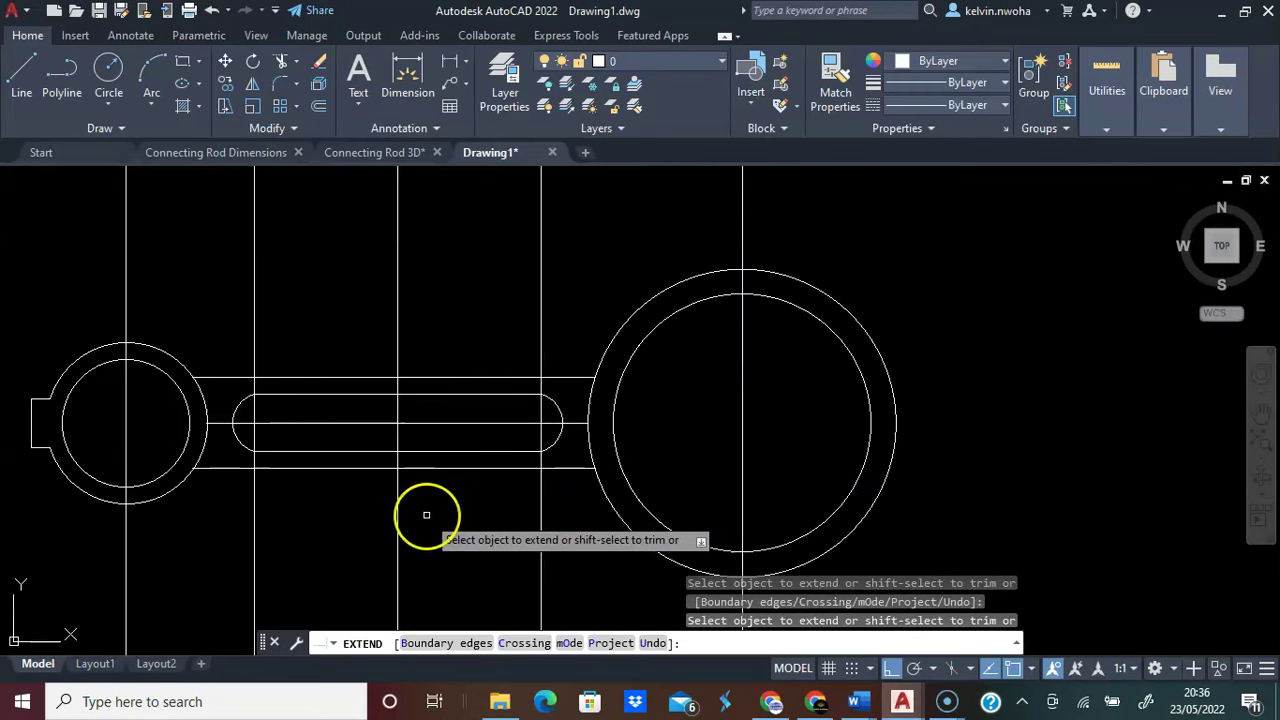
{"action": "key", "text": "Return"}
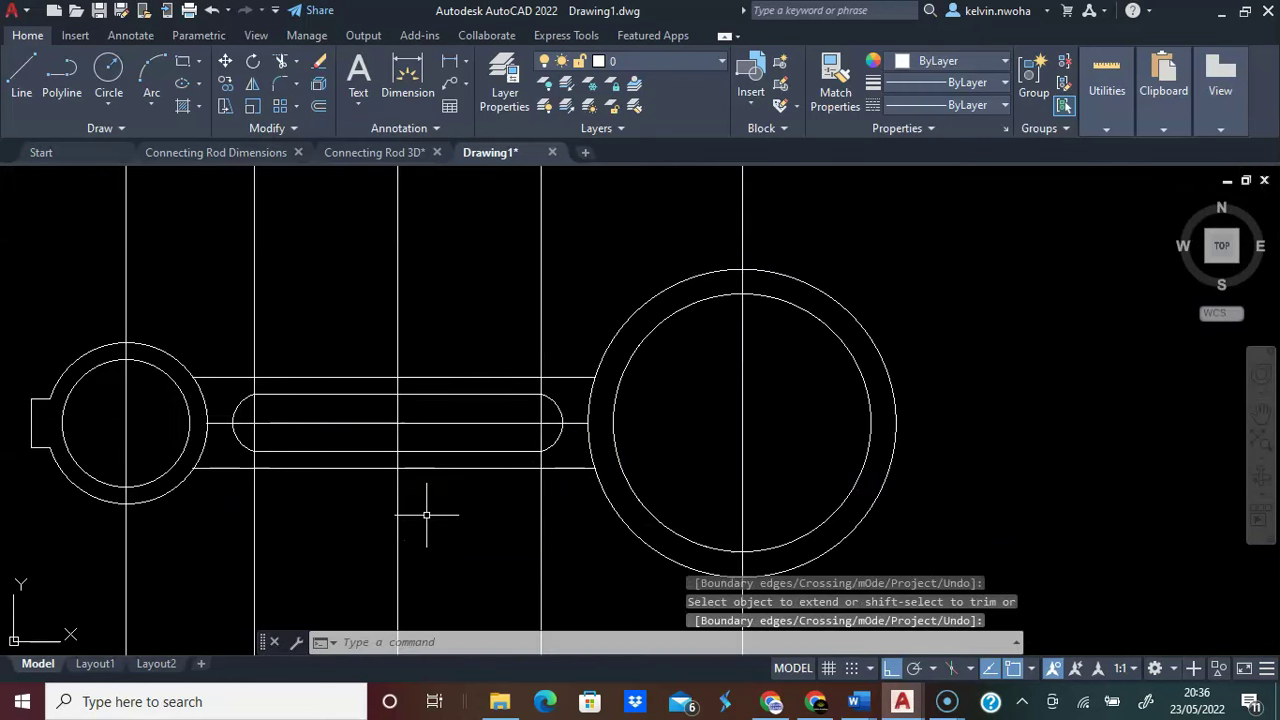
Switch to the Connecting Rod Dimensions drawing and examine the fillet radii where the shank meets the small and big ends
{"action": "key", "text": "ctrl+Tab"}
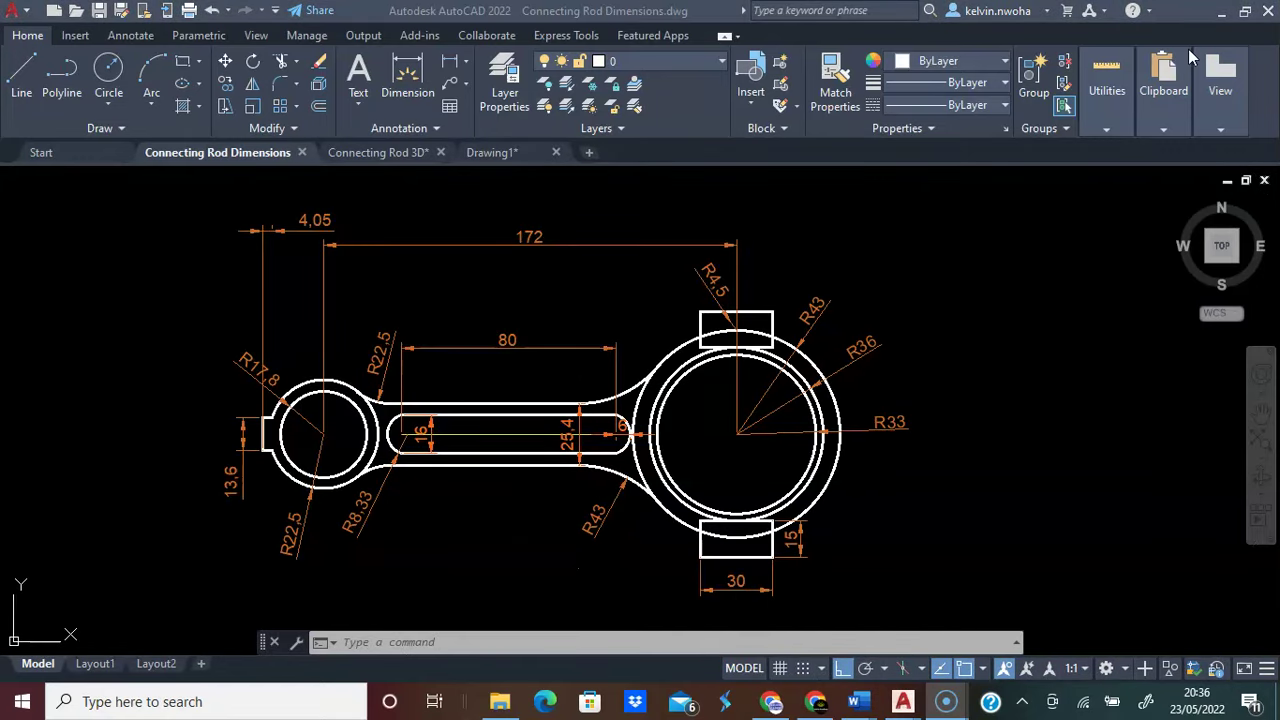
{"action": "mouse_move", "coordinate": [430, 298]}
{"action": "left_mouse_down"}
{"action": "mouse_move", "coordinate": [318, 283]}
{"action": "mouse_move", "coordinate": [221, 323]}
{"action": "mouse_move", "coordinate": [186, 362]}
{"action": "mouse_move", "coordinate": [185, 472]}
{"action": "mouse_move", "coordinate": [233, 528]}
{"action": "mouse_move", "coordinate": [292, 563]}
{"action": "mouse_move", "coordinate": [352, 548]}
{"action": "mouse_move", "coordinate": [441, 450]}
{"action": "mouse_move", "coordinate": [457, 349]}
{"action": "mouse_move", "coordinate": [428, 296]}
{"action": "mouse_move", "coordinate": [351, 336]}
{"action": "mouse_move", "coordinate": [336, 378]}
{"action": "mouse_move", "coordinate": [349, 424]}
{"action": "mouse_move", "coordinate": [391, 416]}
{"action": "mouse_move", "coordinate": [400, 316]}
{"action": "left_mouse_up"}
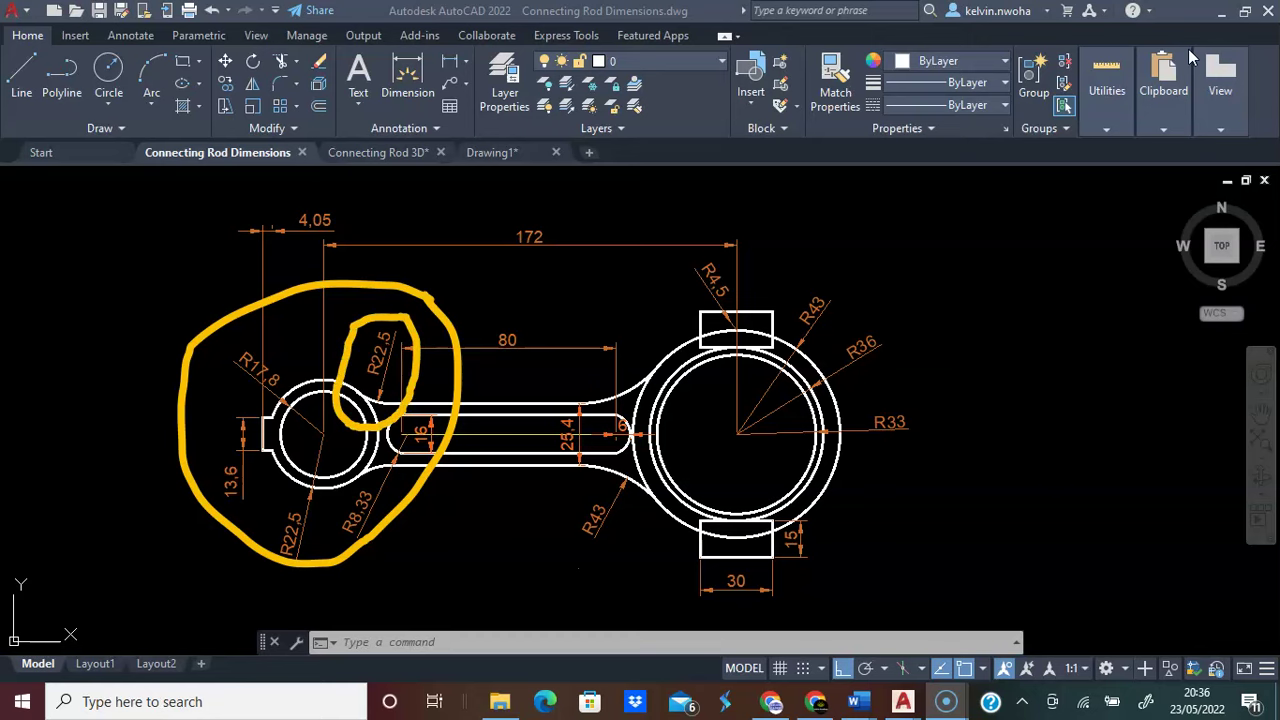
{"action": "mouse_move", "coordinate": [857, 257]}
{"action": "left_mouse_down"}
{"action": "mouse_move", "coordinate": [748, 234]}
{"action": "mouse_move", "coordinate": [651, 264]}
{"action": "mouse_move", "coordinate": [595, 358]}
{"action": "left_mouse_up"}
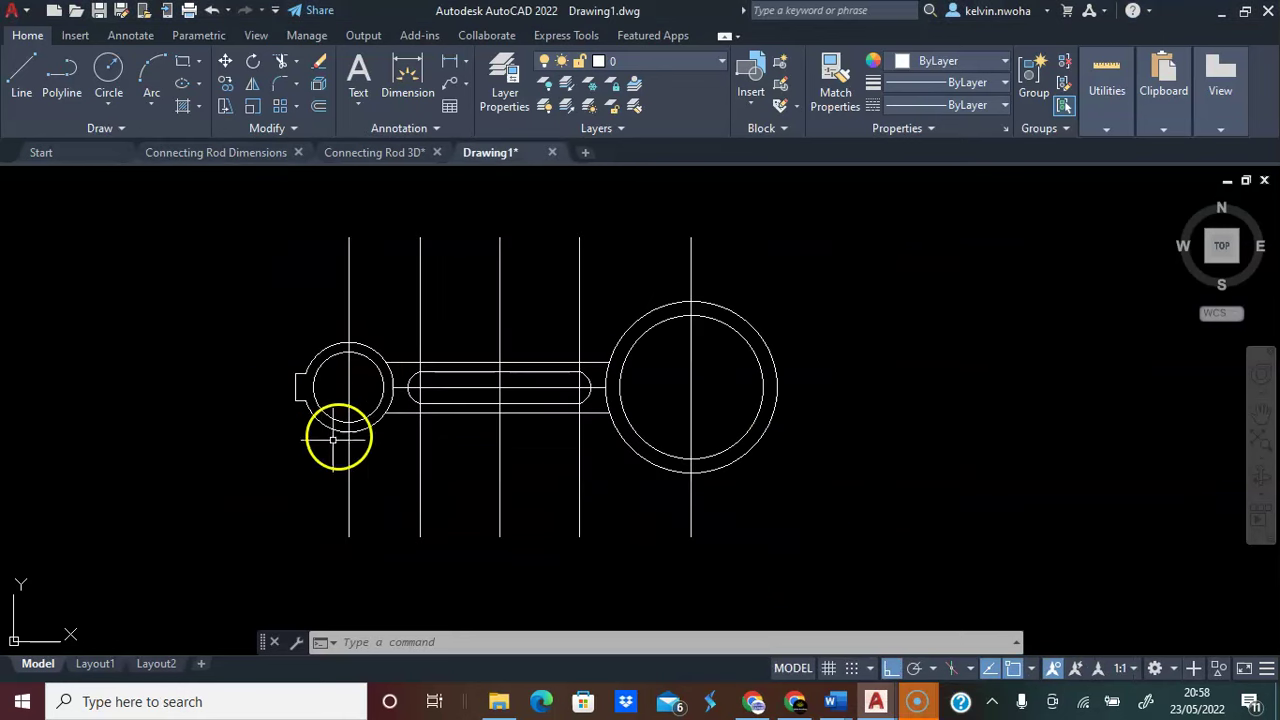
{"action": "scroll", "coordinate": [337, 434], "scroll_direction": "up", "scroll_amount": 3}
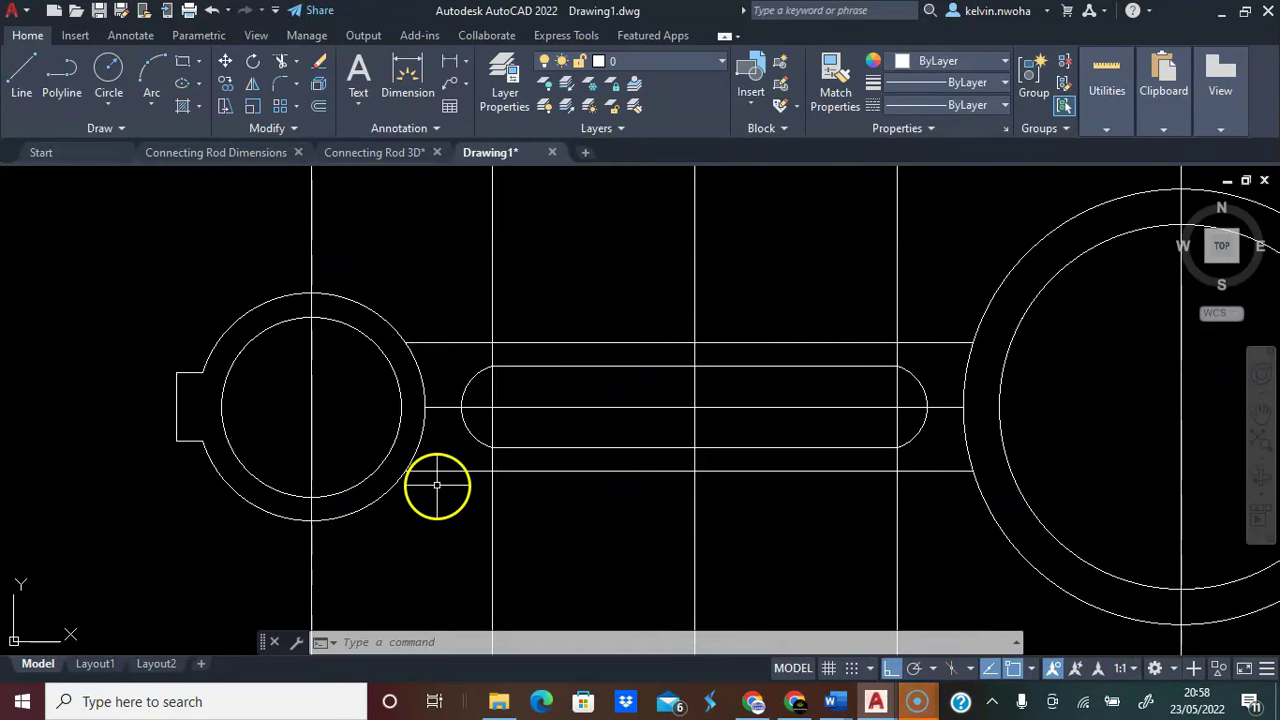
{"action": "scroll", "coordinate": [434, 486], "scroll_direction": "down", "scroll_amount": 2}
{"action": "middle_click_drag", "start_coordinate": [546, 503], "coordinate": [449, 471]}
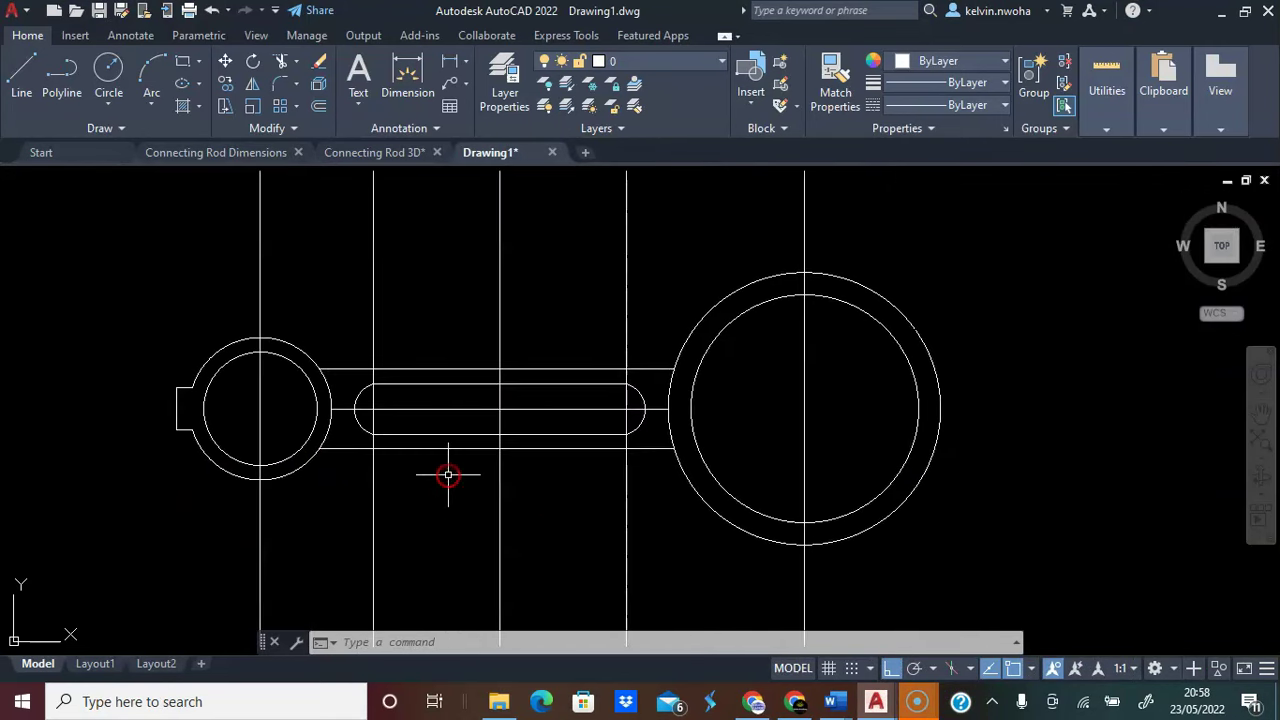
{"action": "scroll", "coordinate": [449, 471], "scroll_direction": "down", "scroll_amount": 1}
{"action": "scroll", "coordinate": [380, 491], "scroll_direction": "up", "scroll_amount": 1}
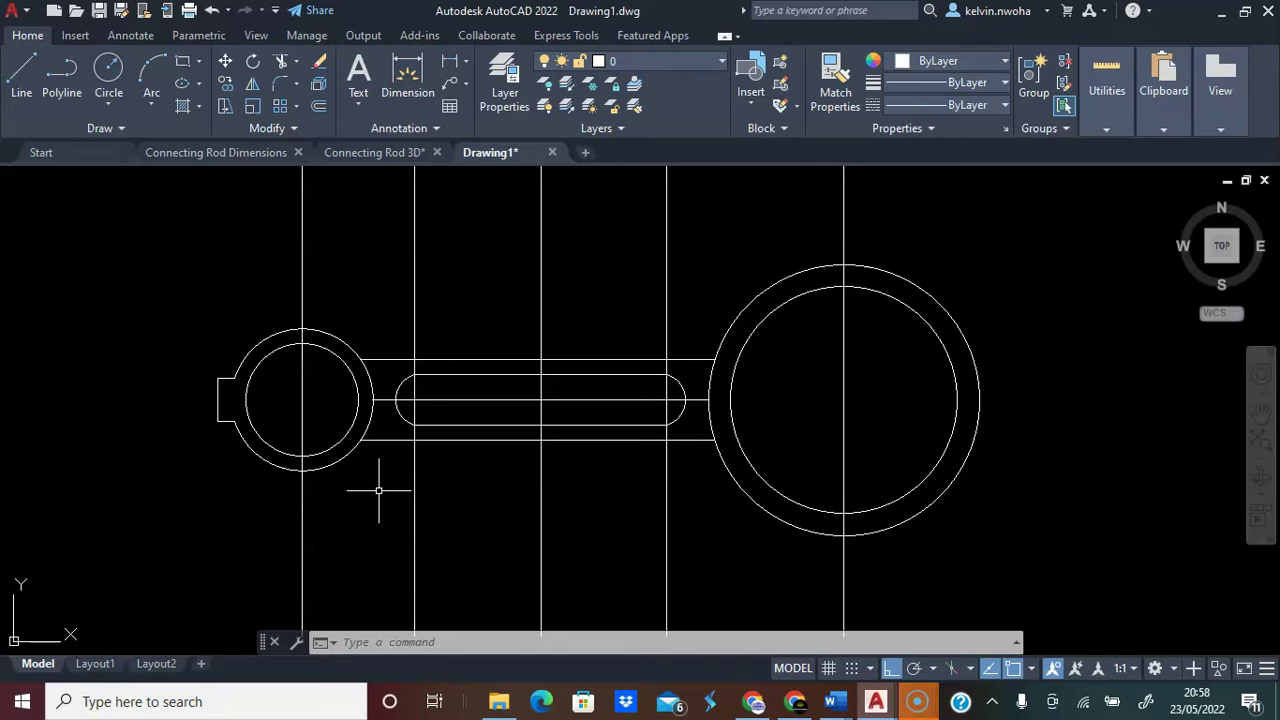
{"action": "scroll", "coordinate": [379, 490], "scroll_direction": "down", "scroll_amount": 2}
{"action": "middle_click_drag", "start_coordinate": [371, 486], "coordinate": [411, 485]}
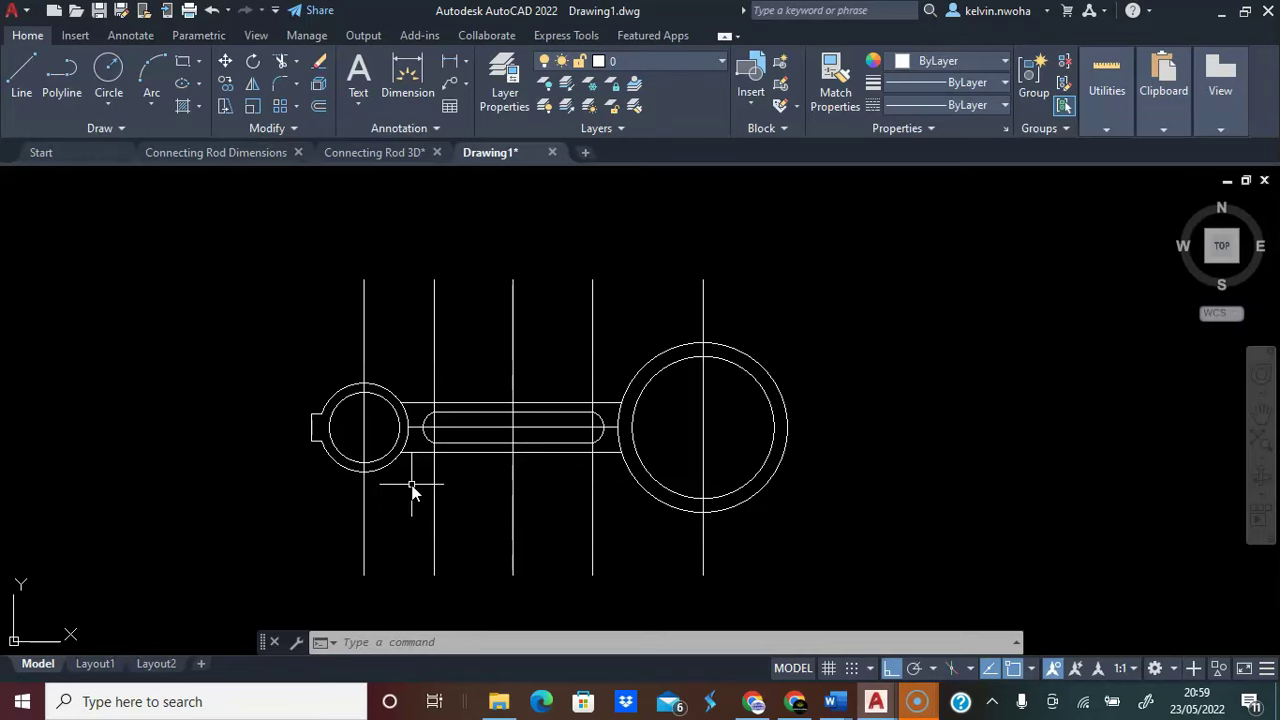
Try to fillet the small end's outer outline and the shank's upper edge with a radius of 22.5, and undo the attempt
{"action": "type", "text": "illet"}
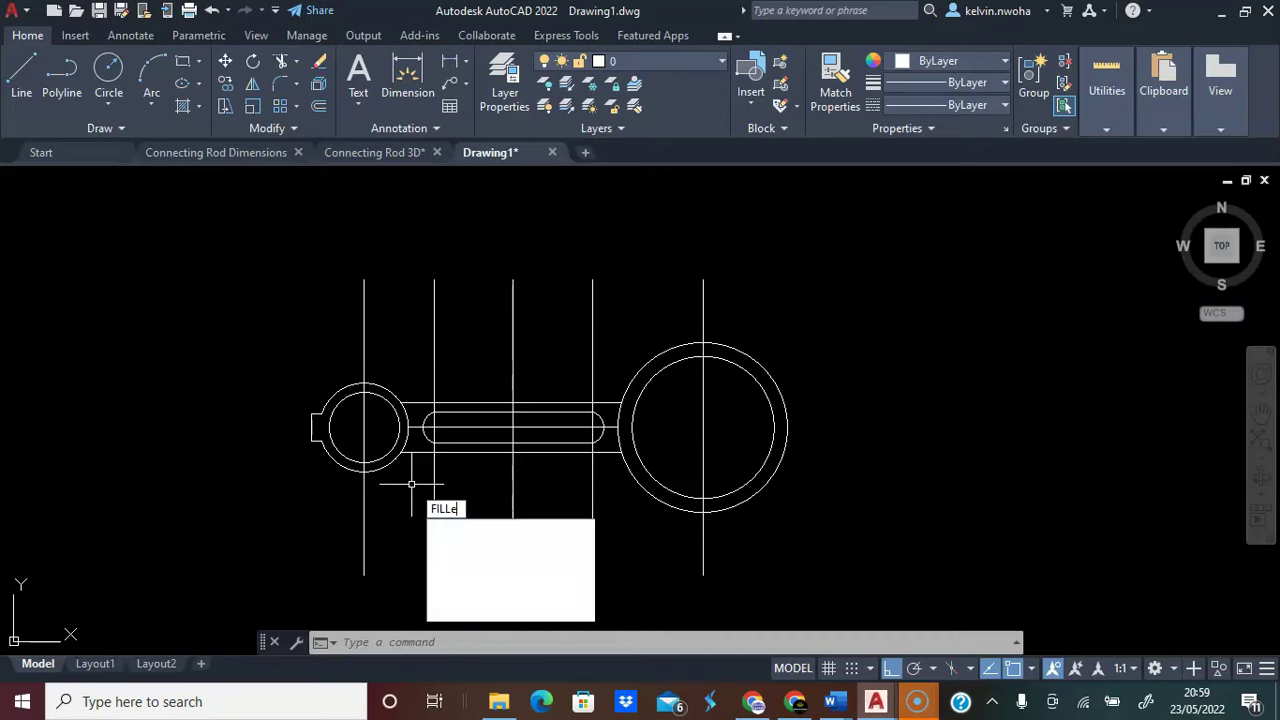
{"action": "key", "text": "Return"}
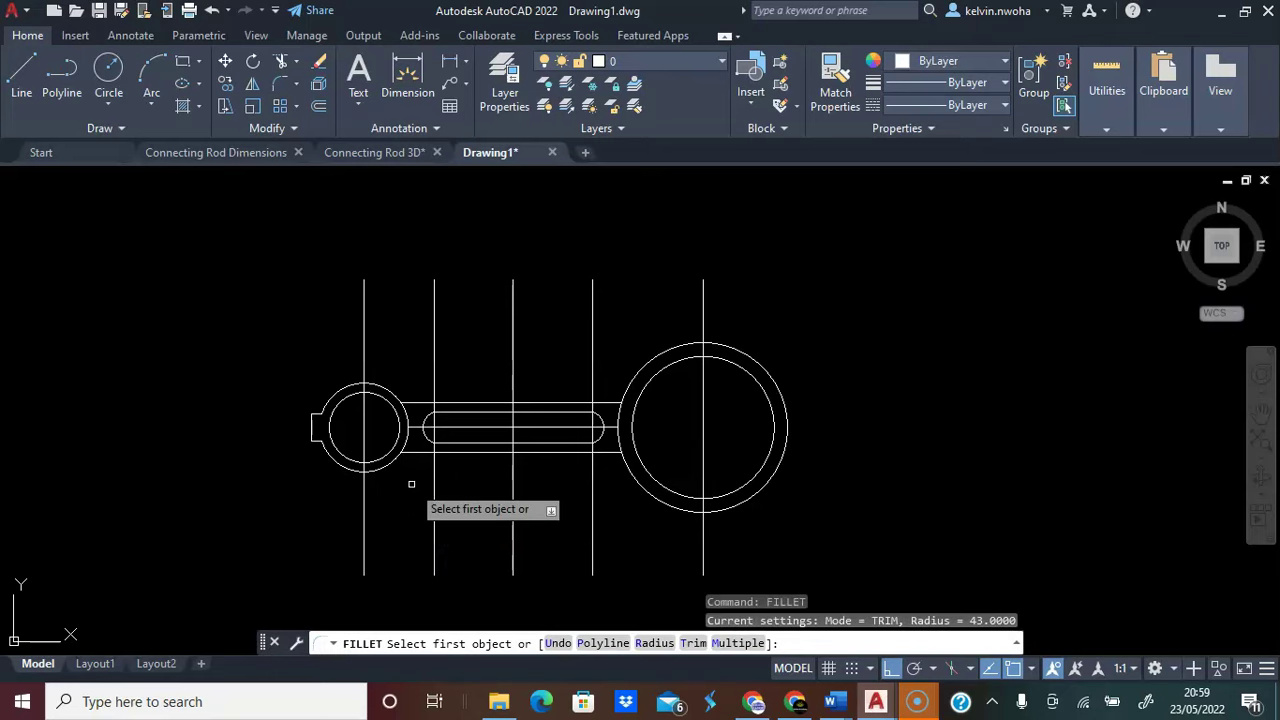
{"action": "type", "text": "r"}
{"action": "key", "text": "Return"}
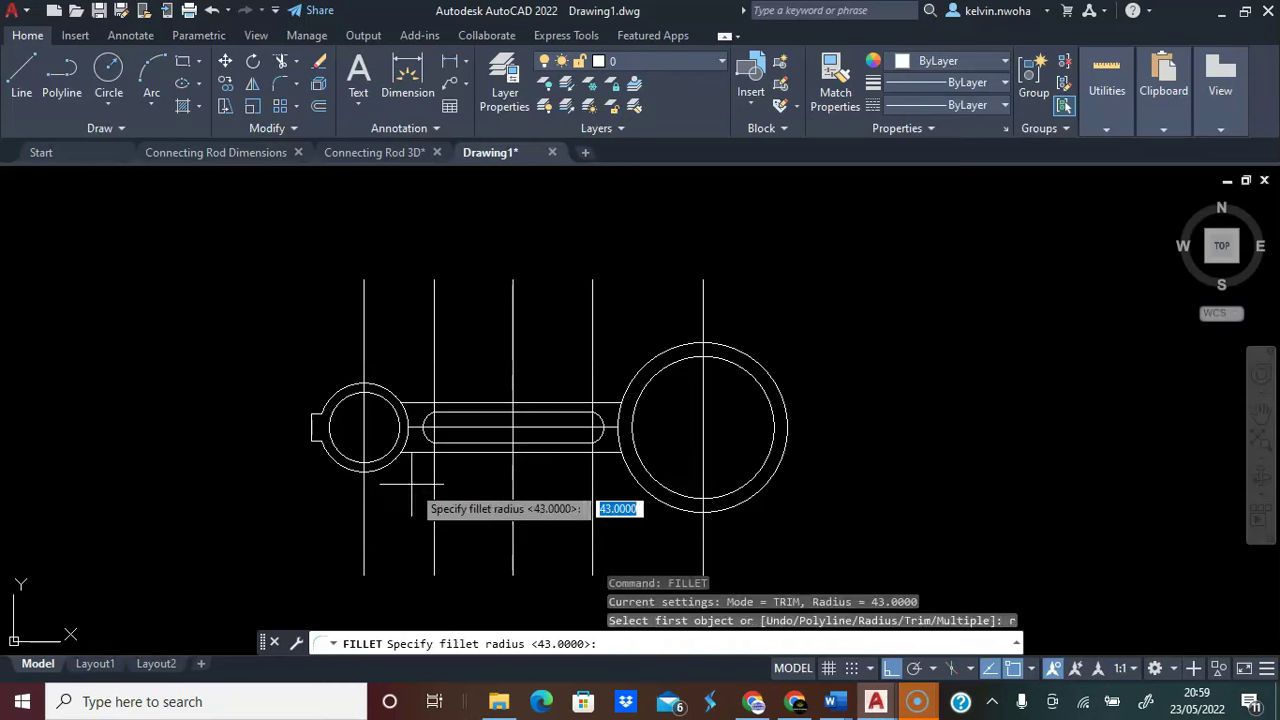
{"action": "type", "text": "22.5"}
{"action": "key", "text": "Return"}
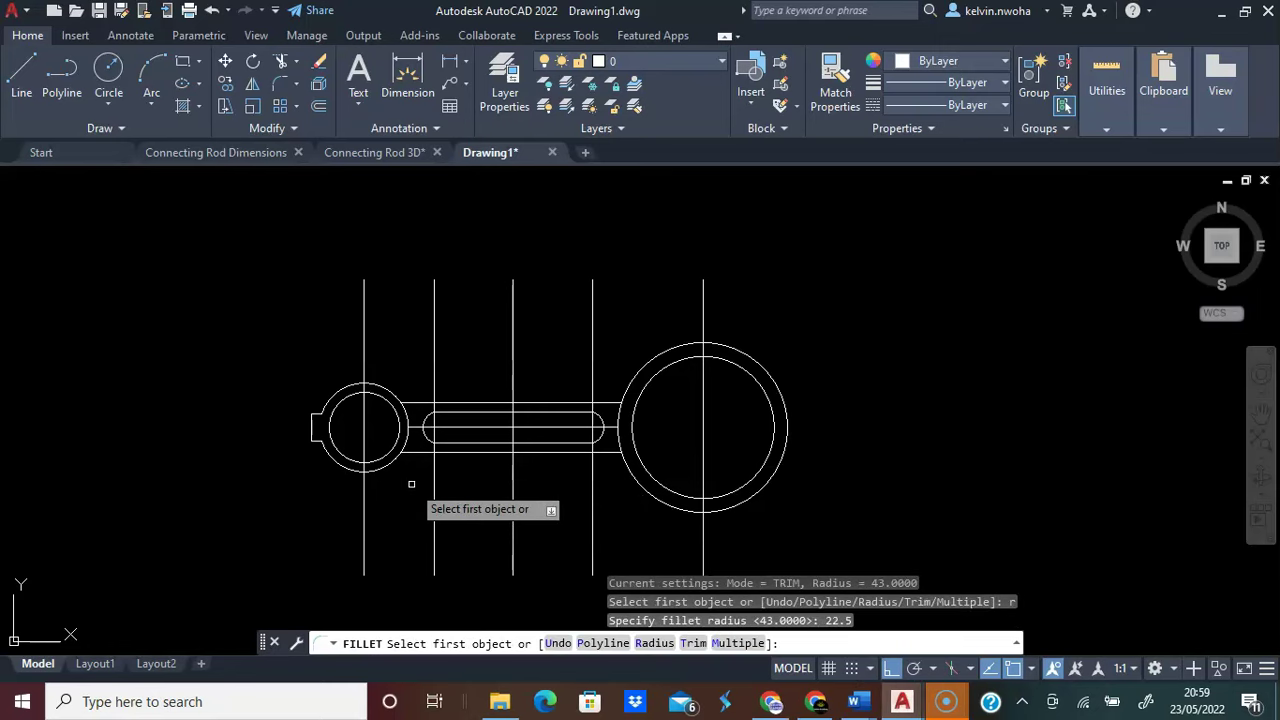
{"action": "scroll", "coordinate": [400, 392], "scroll_direction": "up", "scroll_amount": 4}
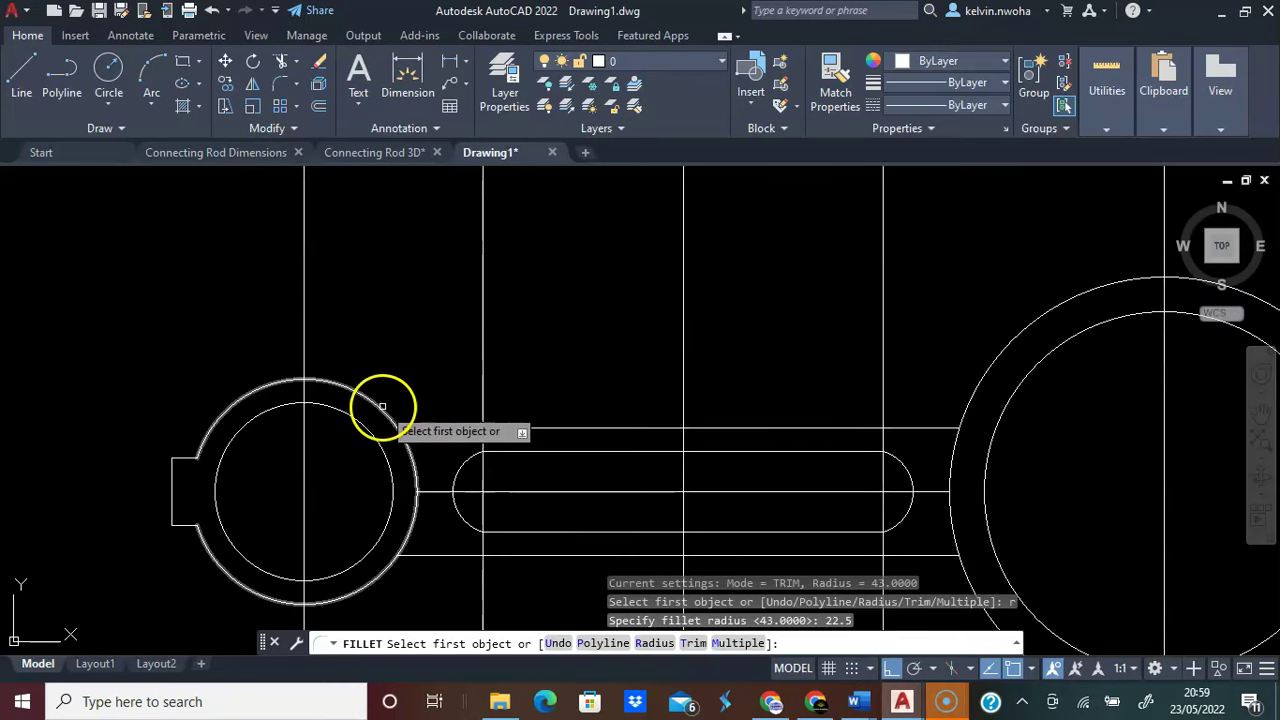
{"action": "left_click", "coordinate": [382, 406]}
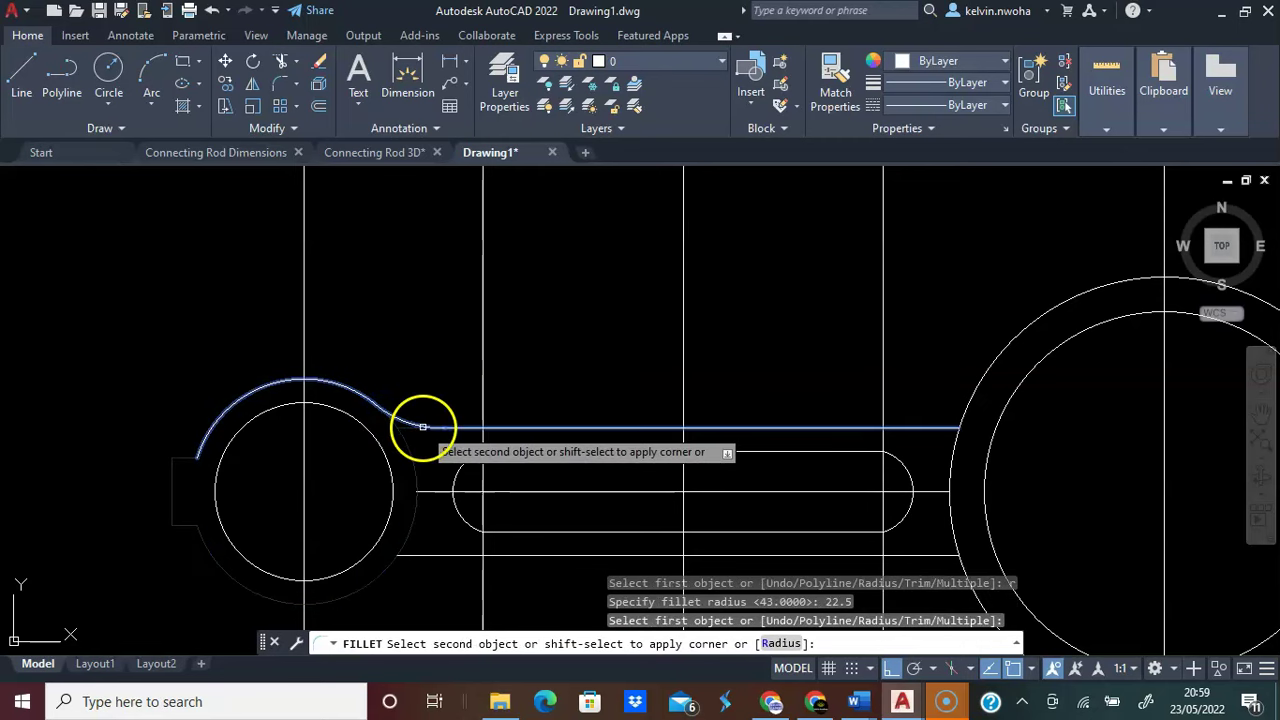
{"action": "left_click", "coordinate": [393, 407]}
{"action": "scroll", "coordinate": [393, 407], "scroll_direction": "down", "scroll_amount": 3}
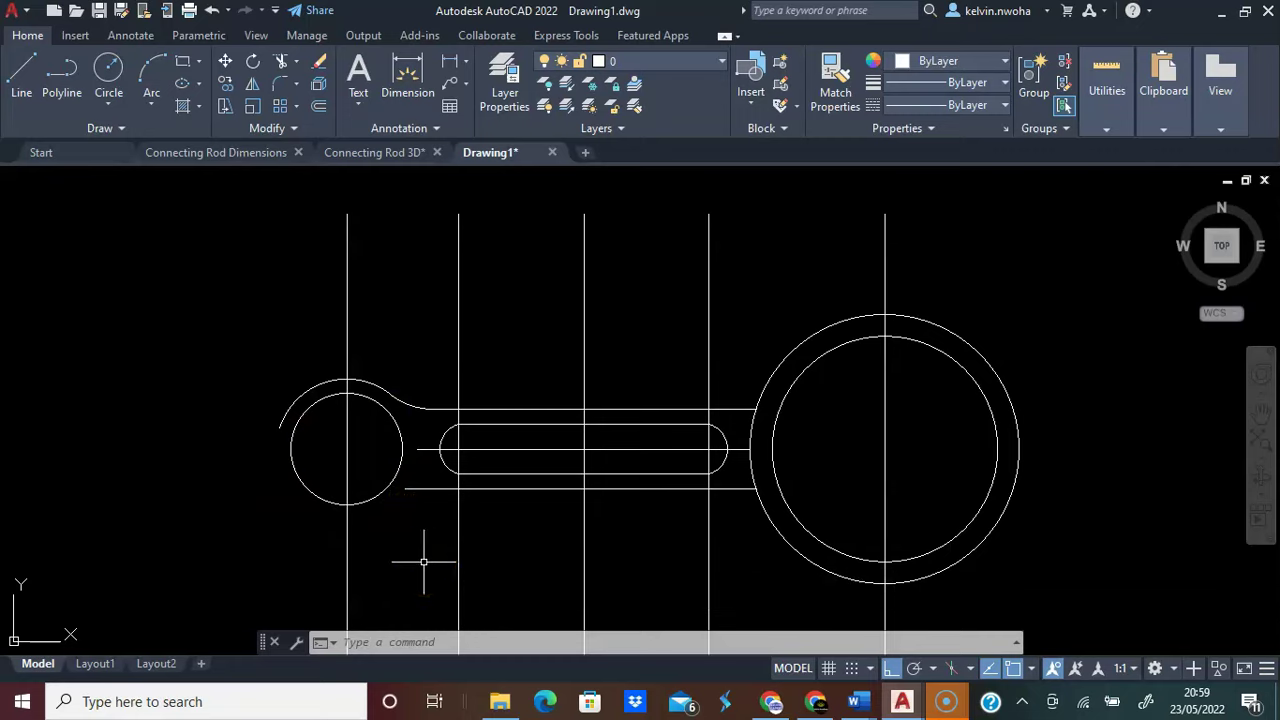
{"action": "key", "text": "ctrl+z"}
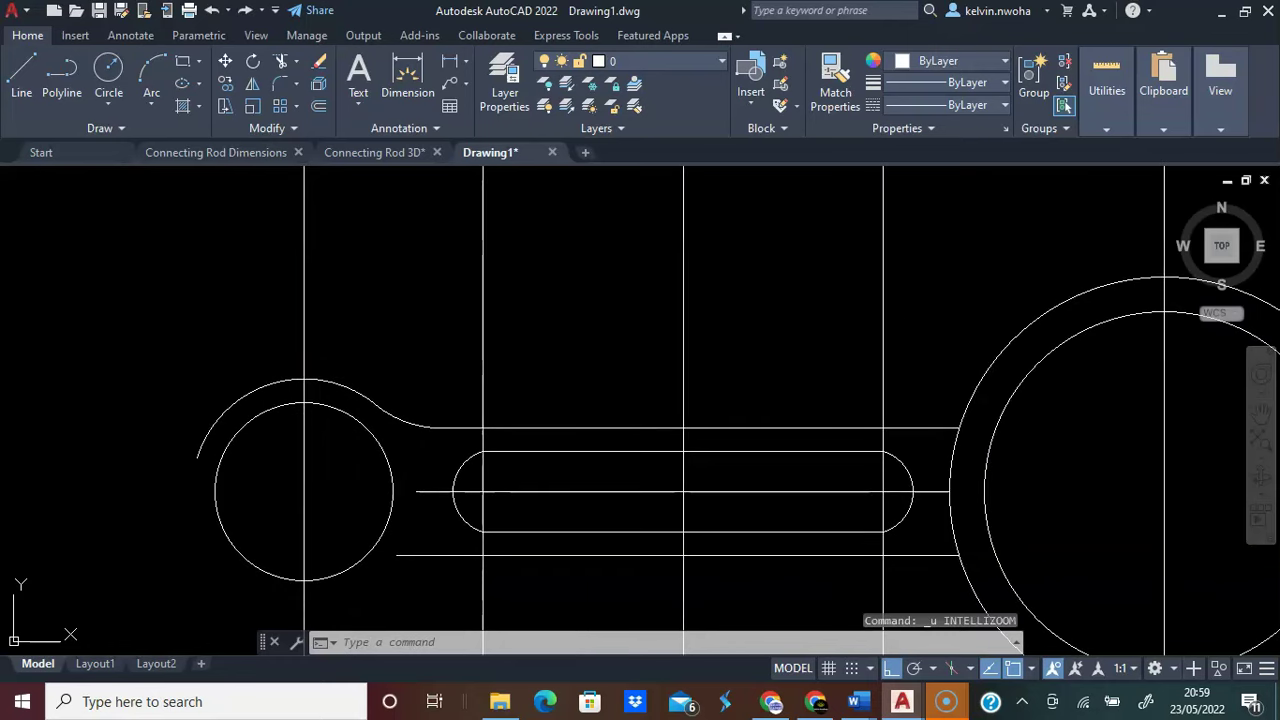
{"action": "key", "text": "ctrl+z"}
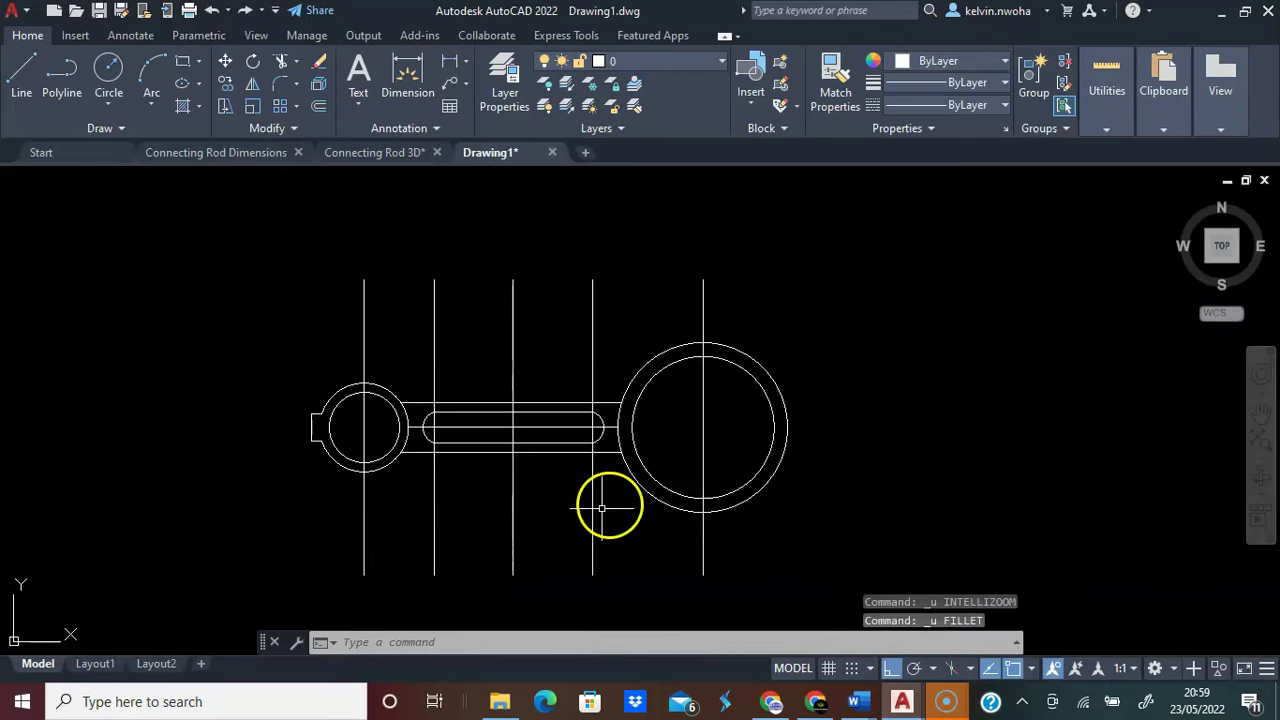
Fillet the shank's upper edge to the big end's outer circle with a radius of 43
{"action": "scroll", "coordinate": [658, 477], "scroll_direction": "up", "scroll_amount": 2}
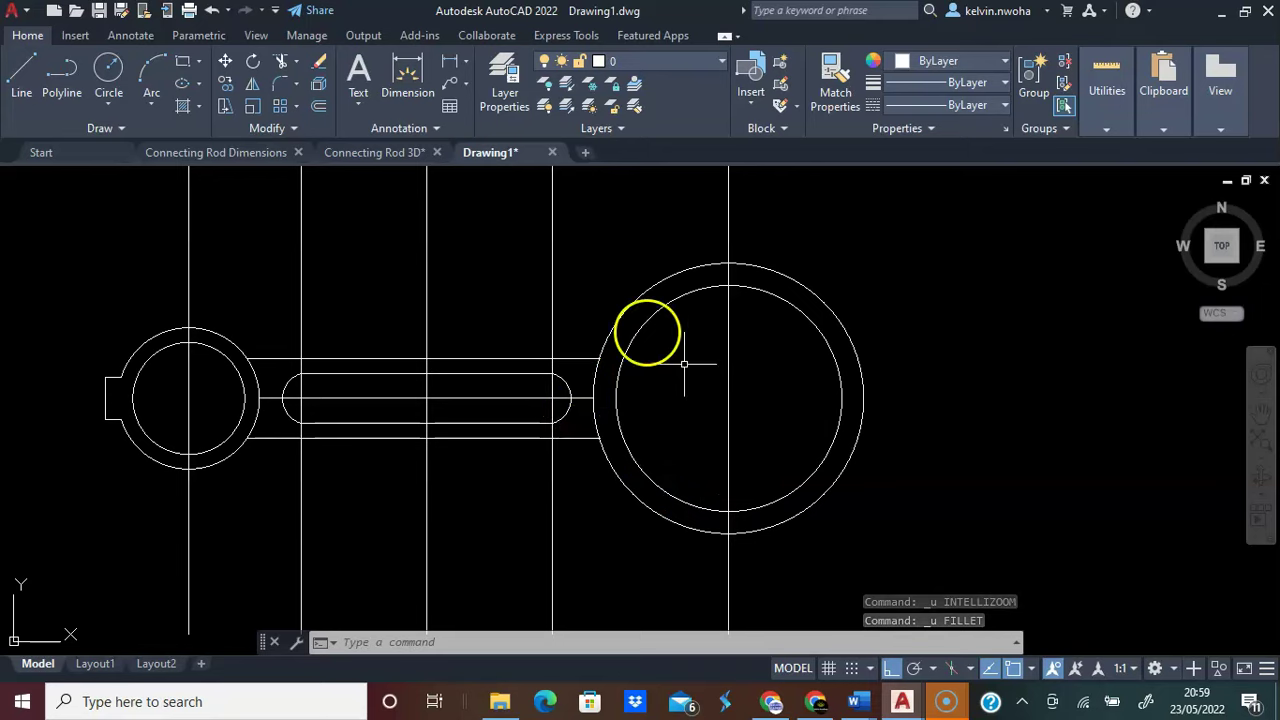
{"action": "left_click", "coordinate": [281, 83]}
{"action": "type", "text": "r"}
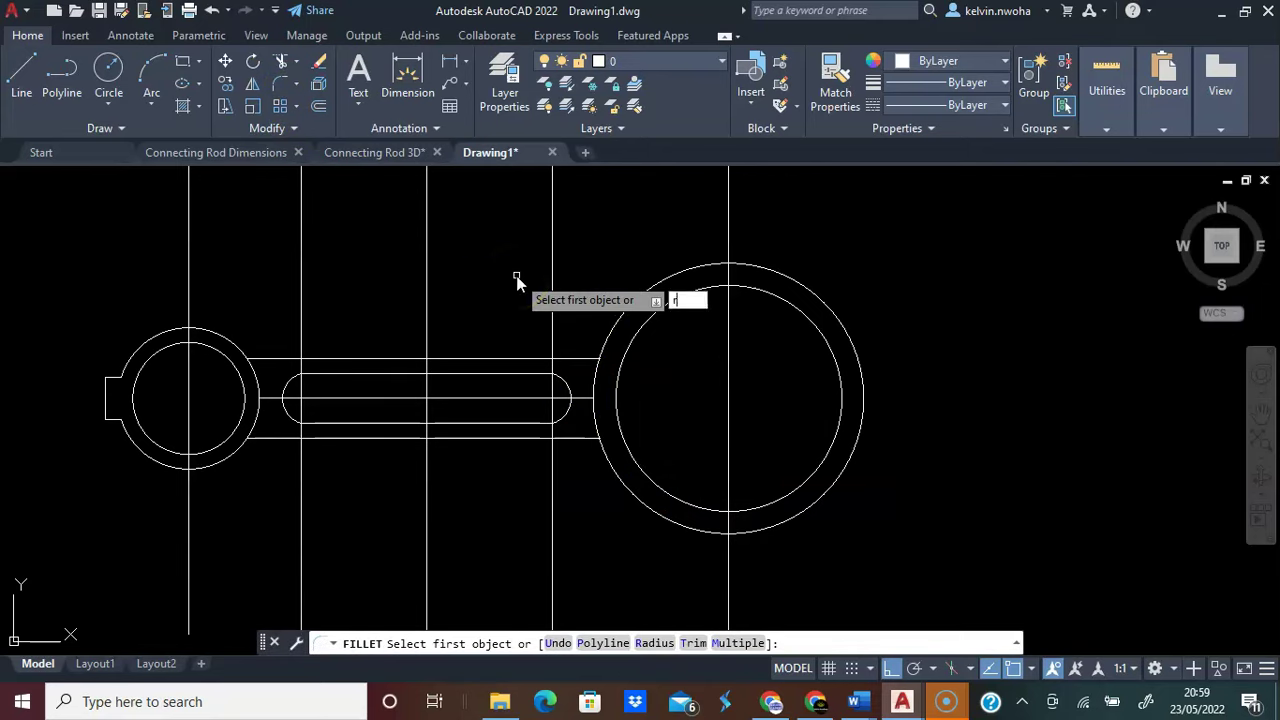
{"action": "key", "text": "Return"}
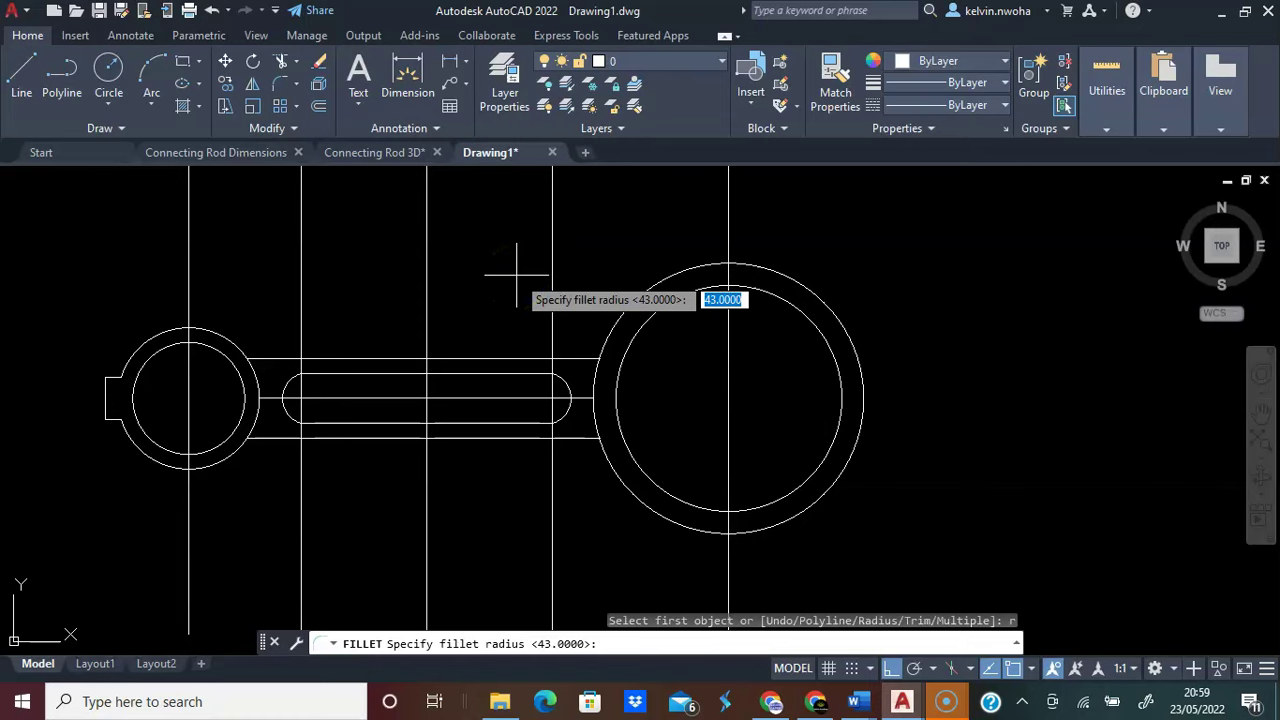
{"action": "type", "text": "43"}
{"action": "key", "text": "Return"}
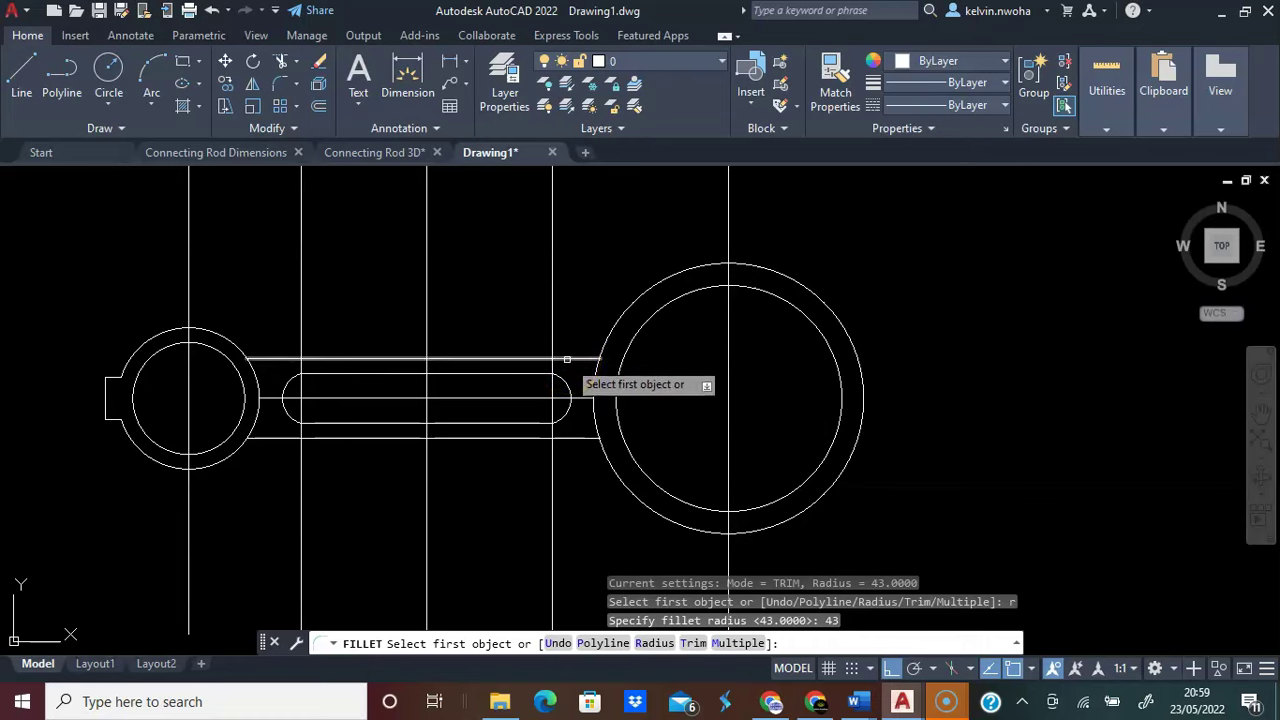
{"action": "left_click", "coordinate": [566, 359]}
{"action": "left_click", "coordinate": [609, 329]}
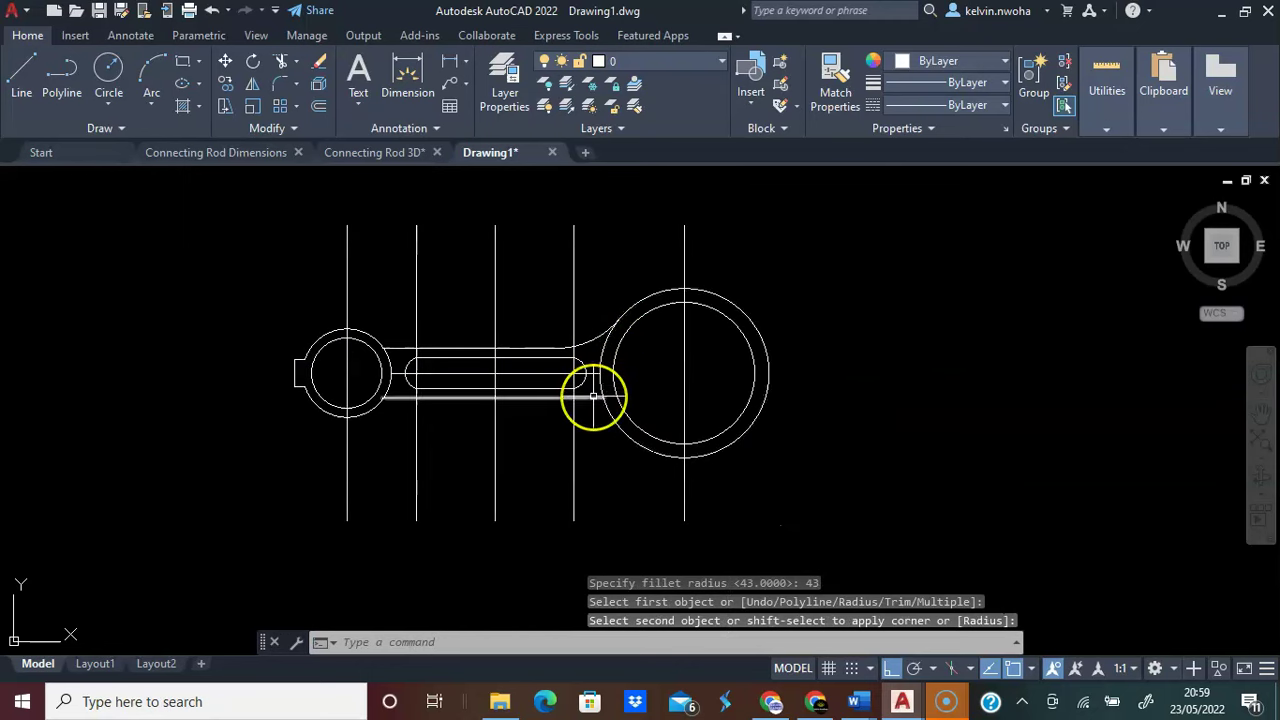
Fillet the shank's lower edge to the big end's outer circle with a radius of 43
{"action": "scroll", "coordinate": [594, 391], "scroll_direction": "up", "scroll_amount": 2}
{"action": "key", "text": "Return"}
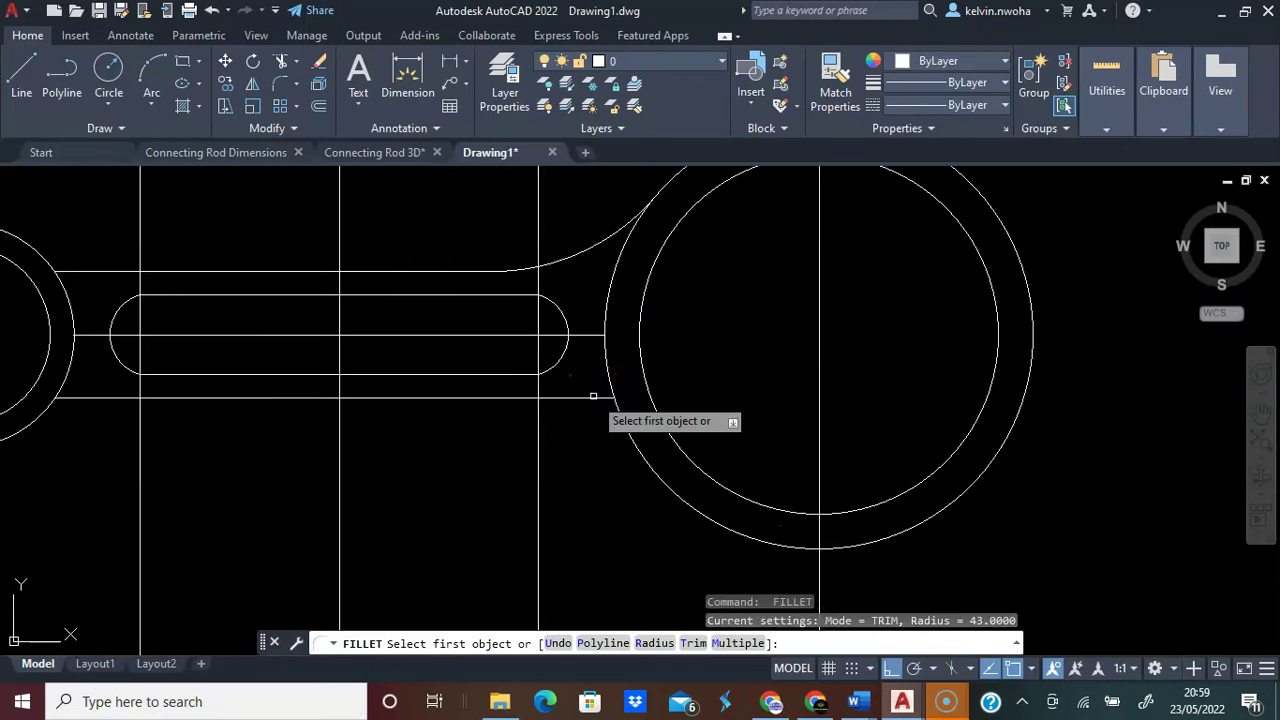
{"action": "left_click", "coordinate": [594, 397]}
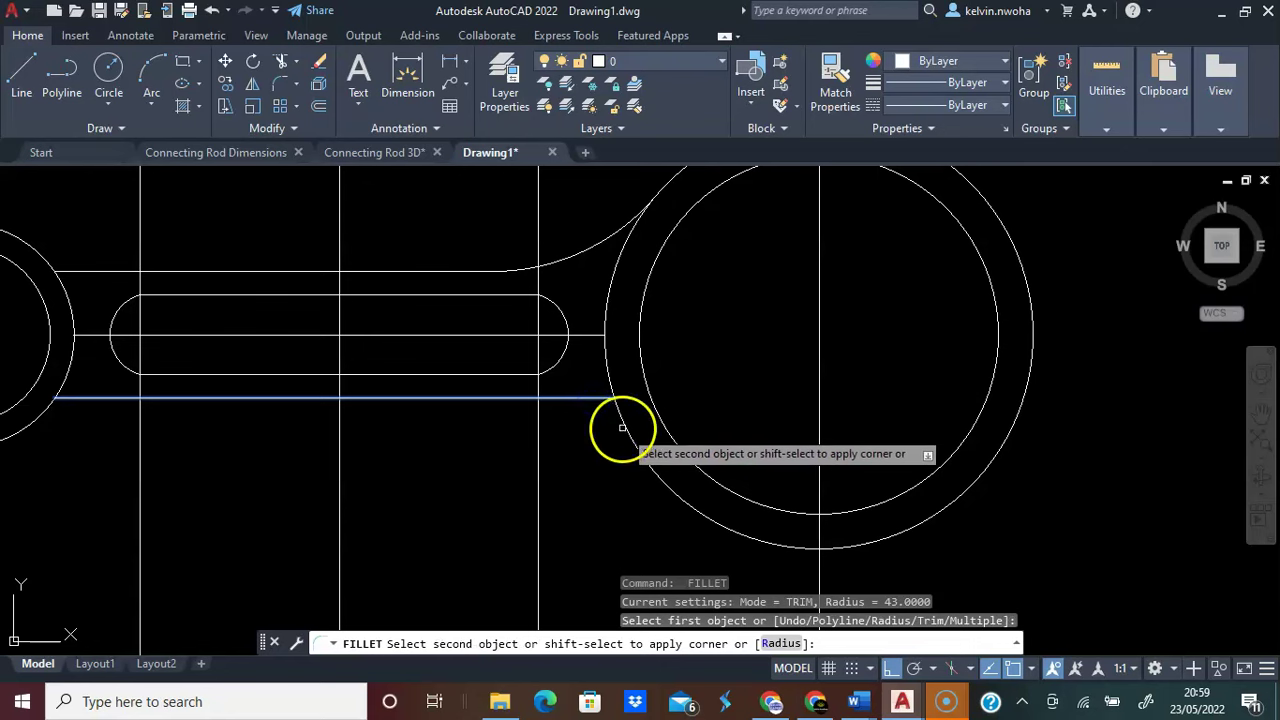
{"action": "left_click", "coordinate": [625, 430]}
{"action": "left_click", "coordinate": [625, 430]}
{"action": "scroll", "coordinate": [628, 503], "scroll_direction": "down", "scroll_amount": 4}
{"action": "scroll", "coordinate": [426, 497], "scroll_direction": "up", "scroll_amount": 2}
{"action": "scroll", "coordinate": [426, 497], "scroll_direction": "up", "scroll_amount": 2}
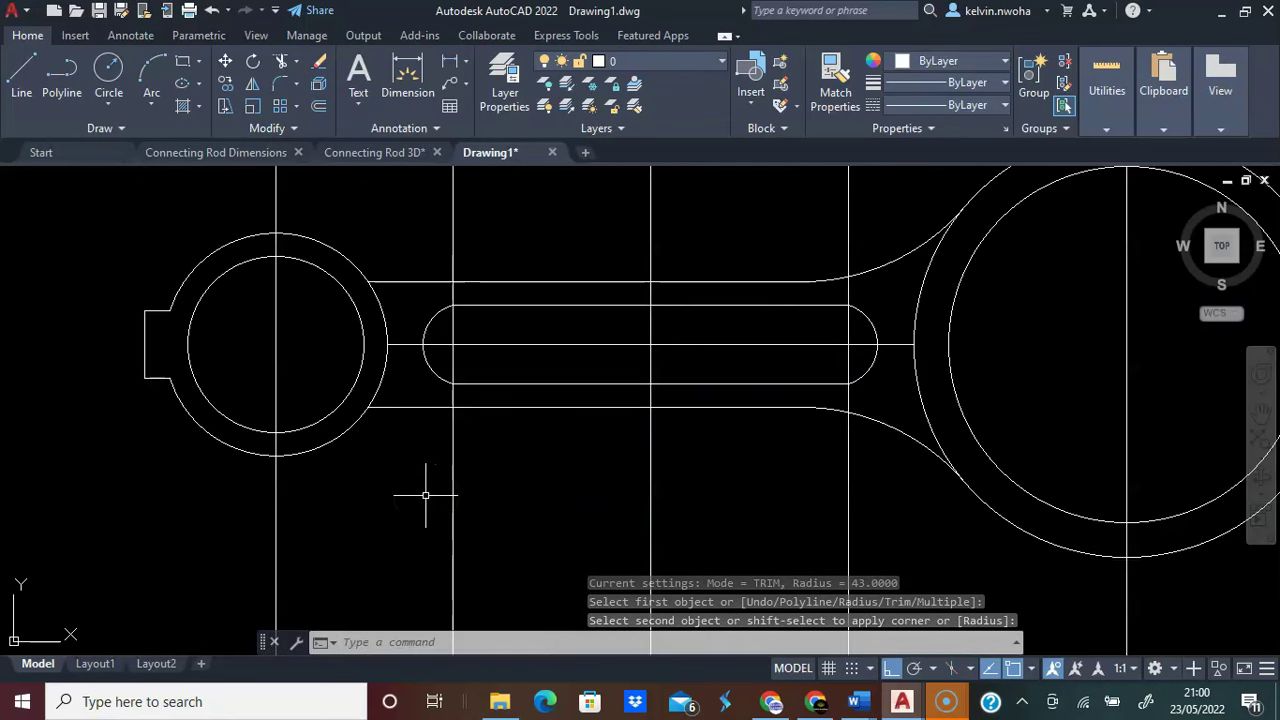
Try to fillet the shank's upper edge to the small end's outer outline with a radius of 22.5
{"action": "key", "text": "Return"}
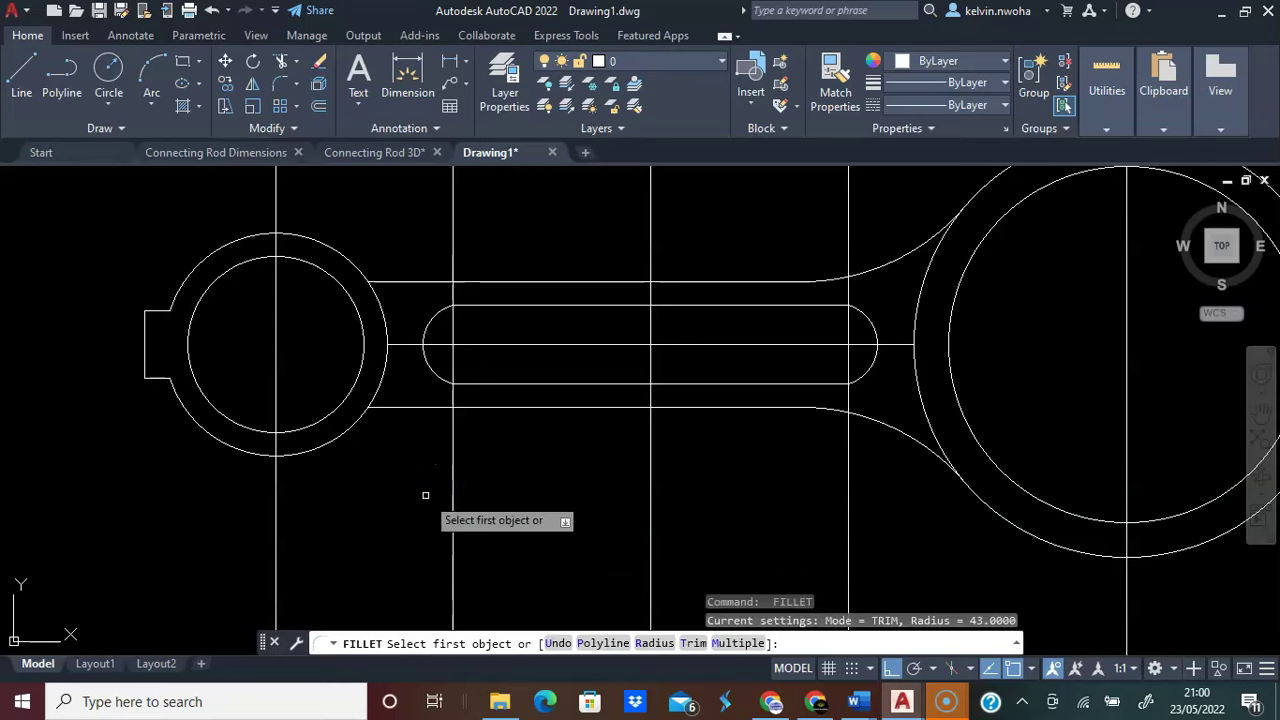
{"action": "left_click", "coordinate": [655, 643]}
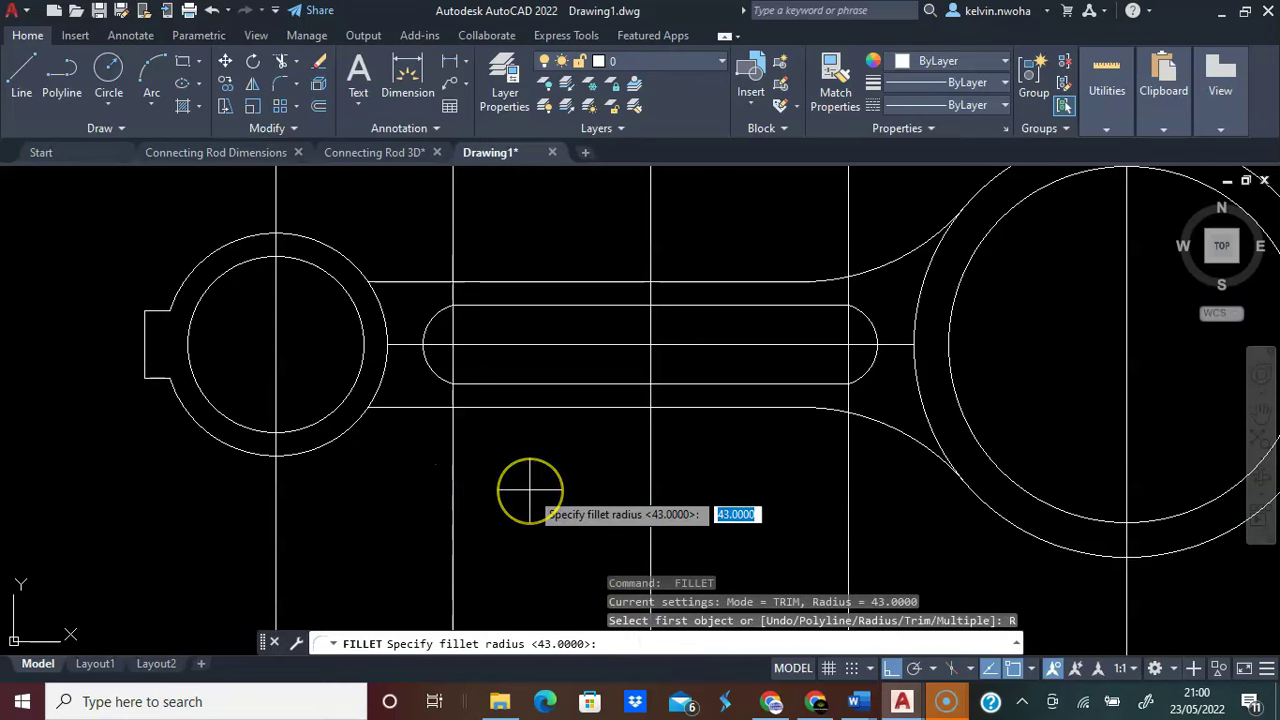
{"action": "type", "text": "22"}
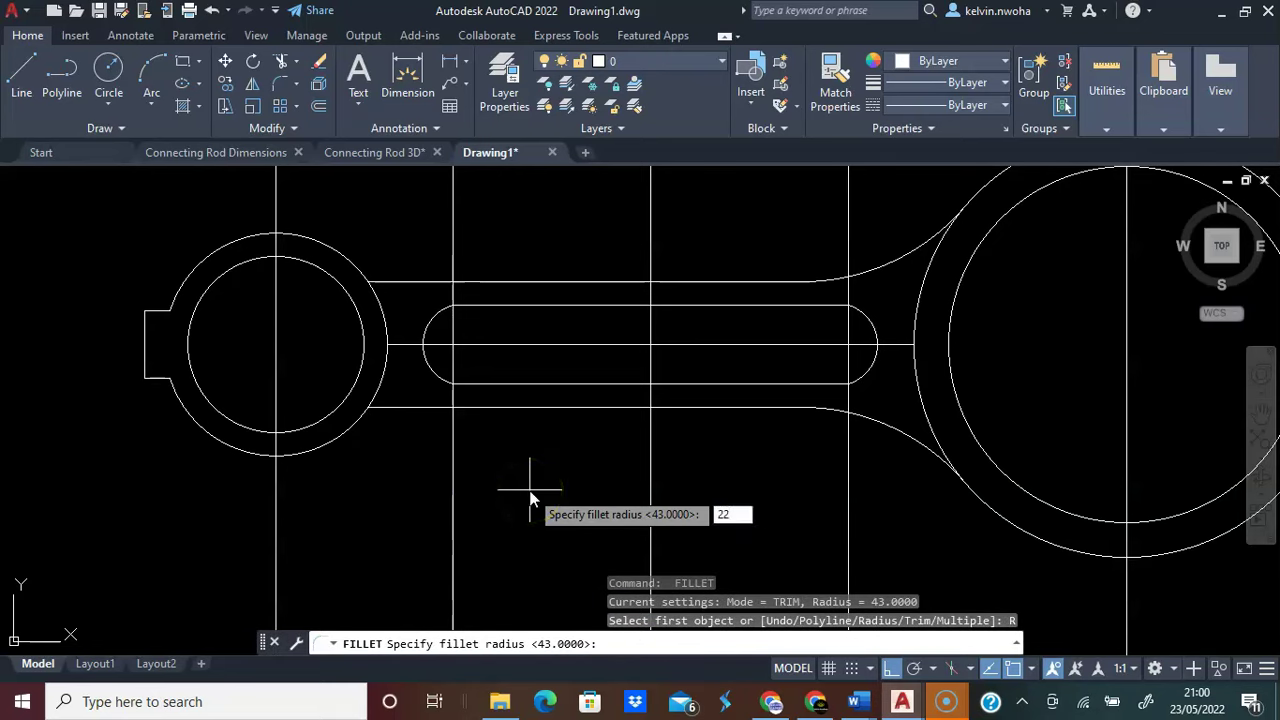
{"action": "key", "text": "Return"}
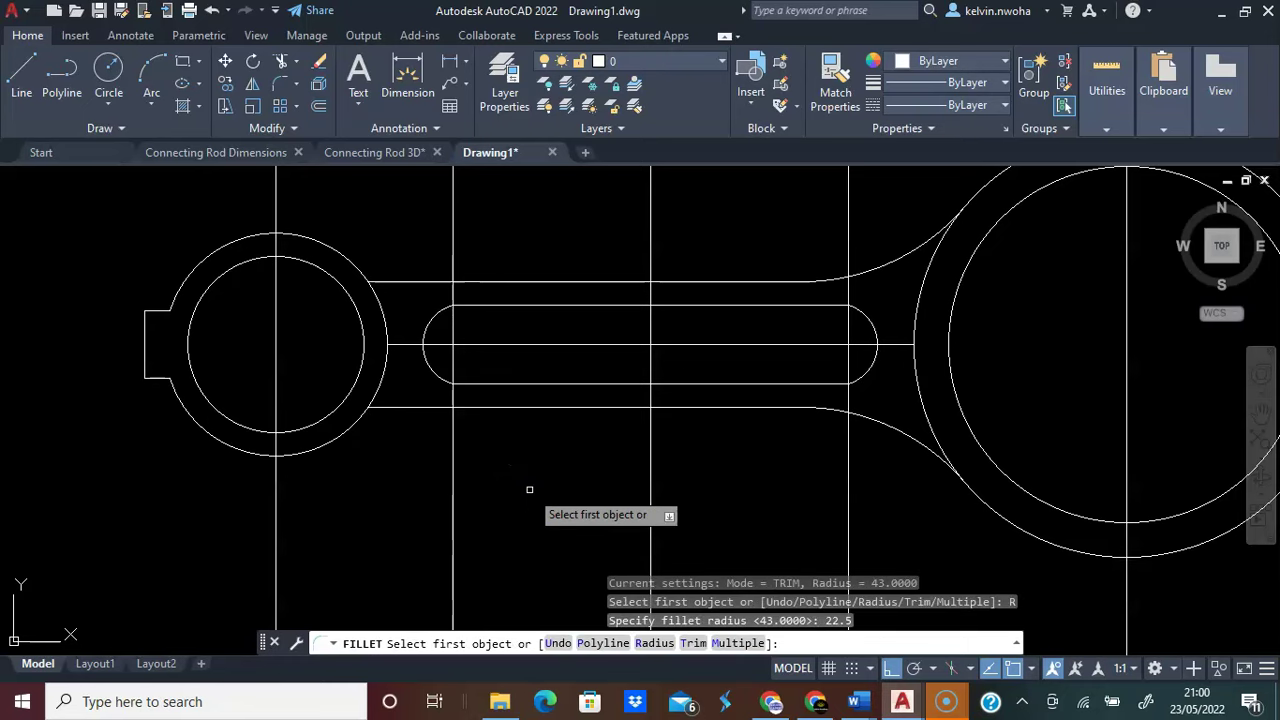
{"action": "left_click", "coordinate": [392, 283]}
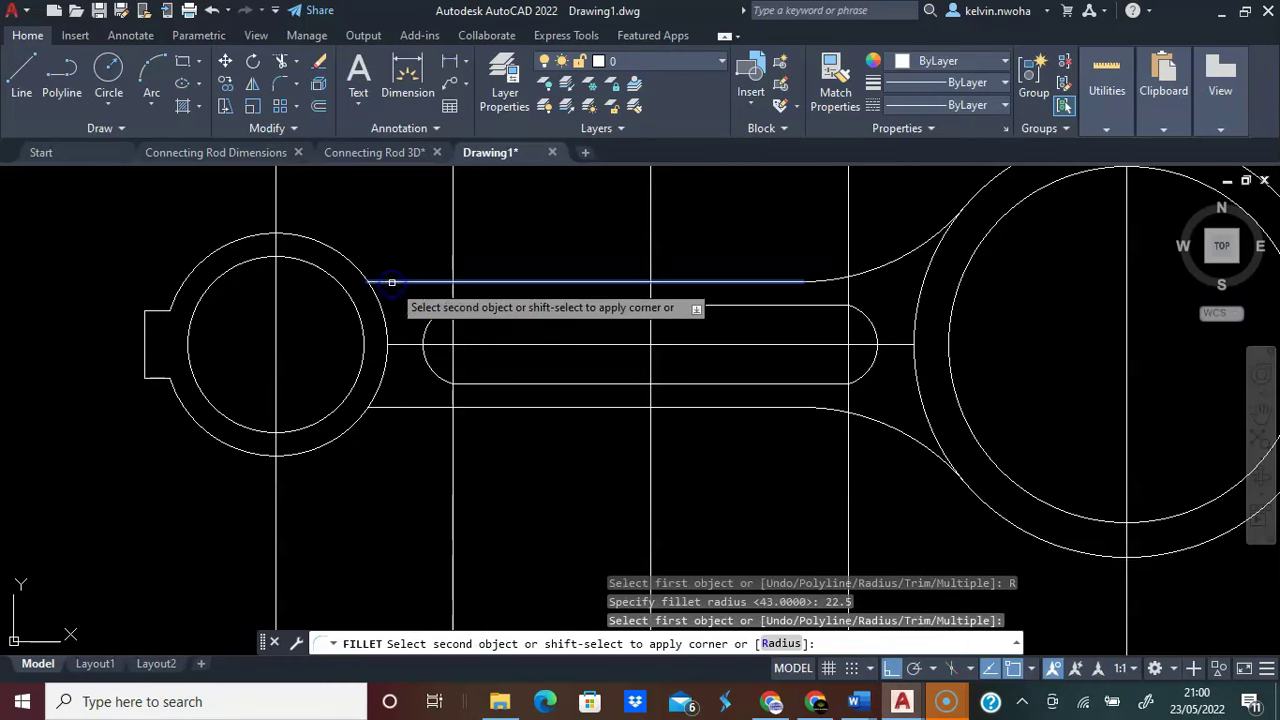
{"action": "left_click", "coordinate": [347, 257]}
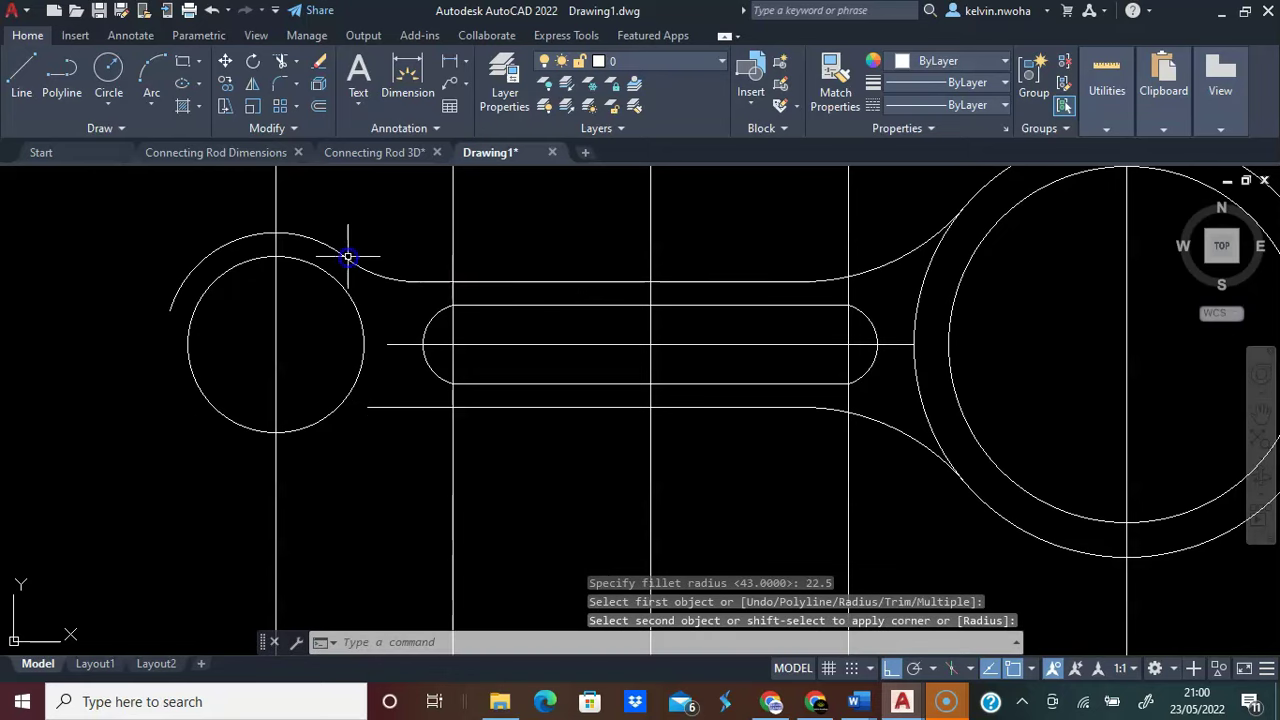
{"action": "scroll", "coordinate": [349, 306], "scroll_direction": "down", "scroll_amount": 2}
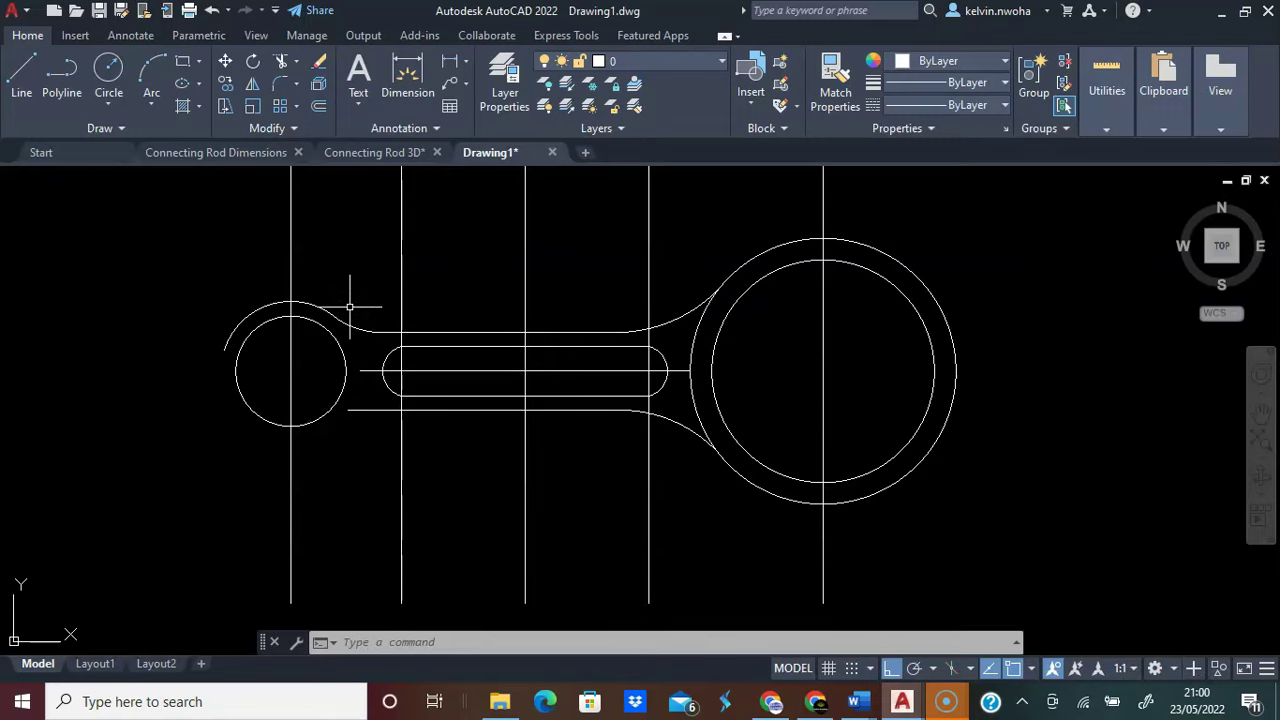
Undo the small-end fillet and both big-end fillets
{"action": "key", "text": "Escape"}
{"action": "key", "text": "ctrl+z"}
{"action": "key", "text": "ctrl+z"}
{"action": "key", "text": "ctrl+z"}
{"action": "key", "text": "ctrl+z"}
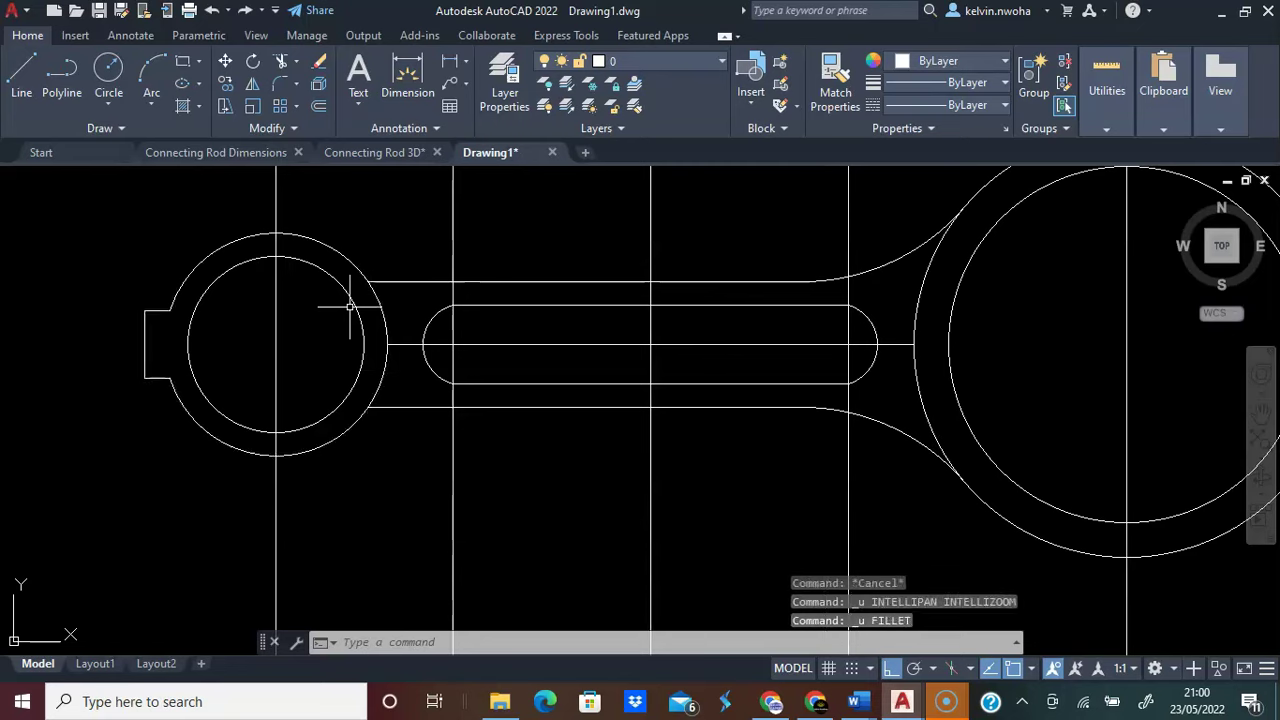
{"action": "key", "text": "ctrl+z"}
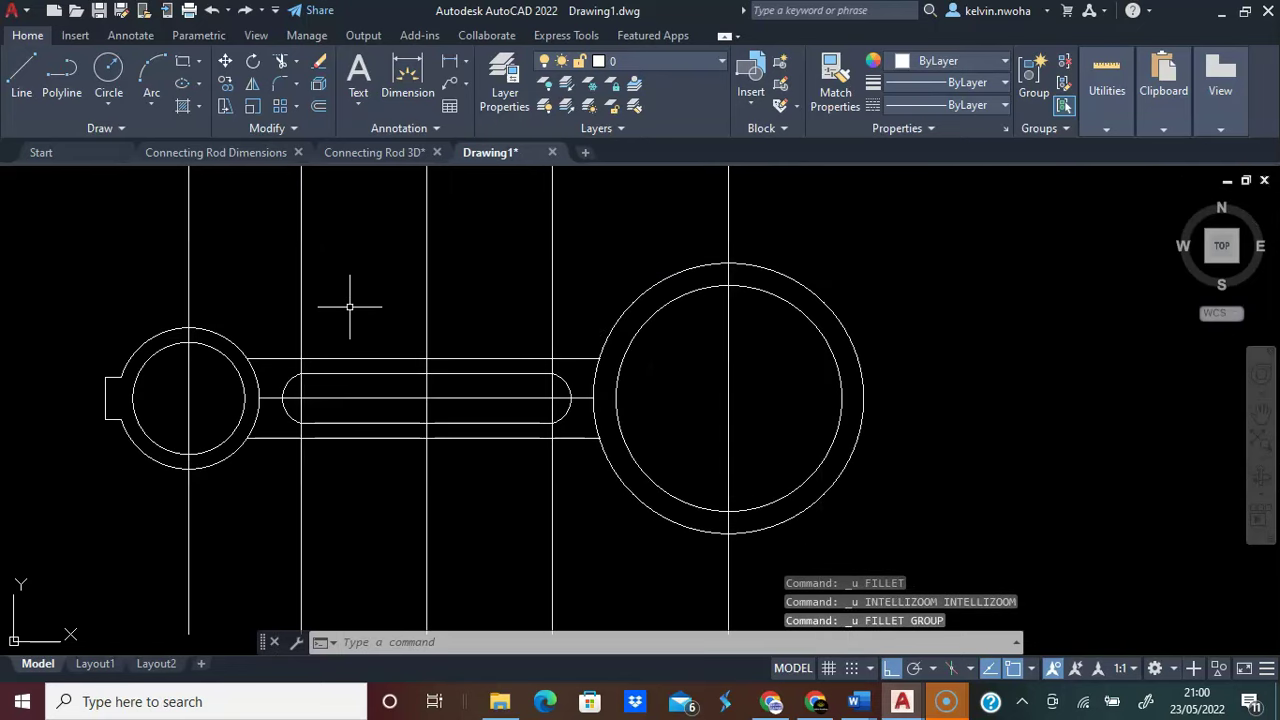
Trim the horizontal centreline segments lying between the slot ends and the outer circles of the small and big ends
{"action": "scroll", "coordinate": [350, 300], "scroll_direction": "down", "scroll_amount": 2}
{"action": "middle_click_drag", "start_coordinate": [349, 286], "coordinate": [509, 329]}
{"action": "scroll", "coordinate": [594, 380], "scroll_direction": "up", "scroll_amount": 2}
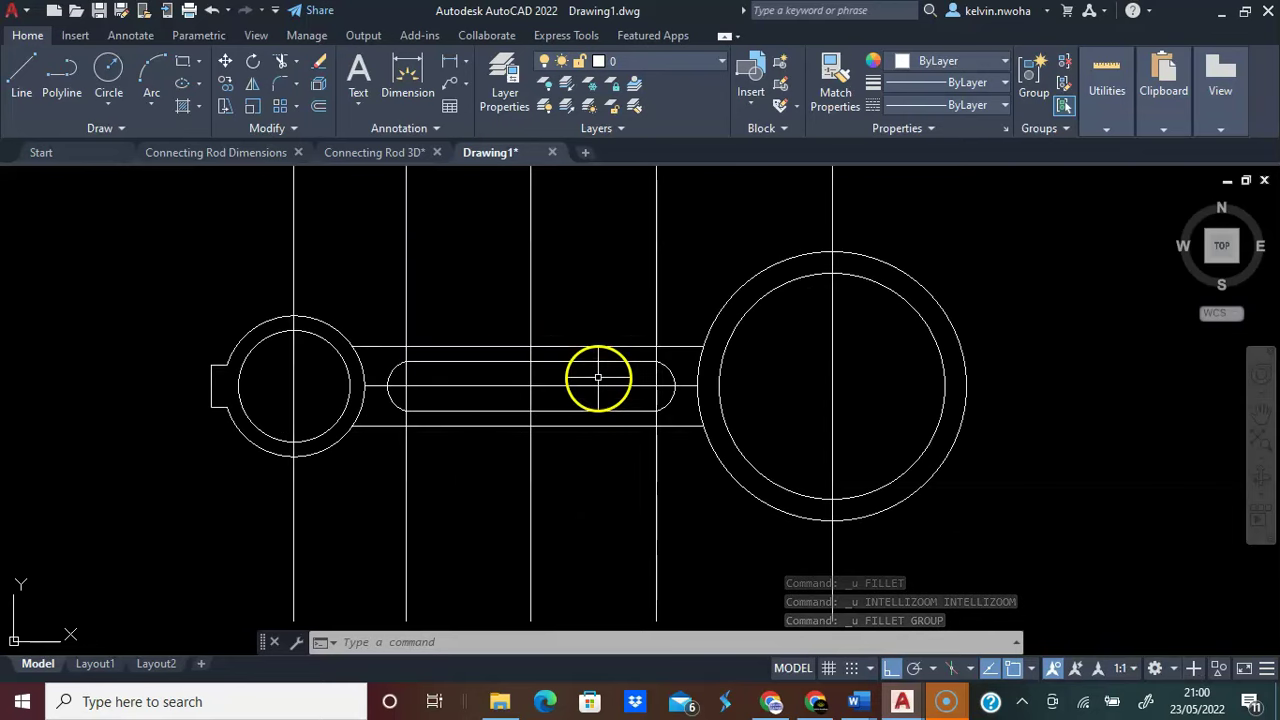
{"action": "scroll", "coordinate": [483, 305], "scroll_direction": "down", "scroll_amount": 2}
{"action": "scroll", "coordinate": [483, 305], "scroll_direction": "up", "scroll_amount": 2}
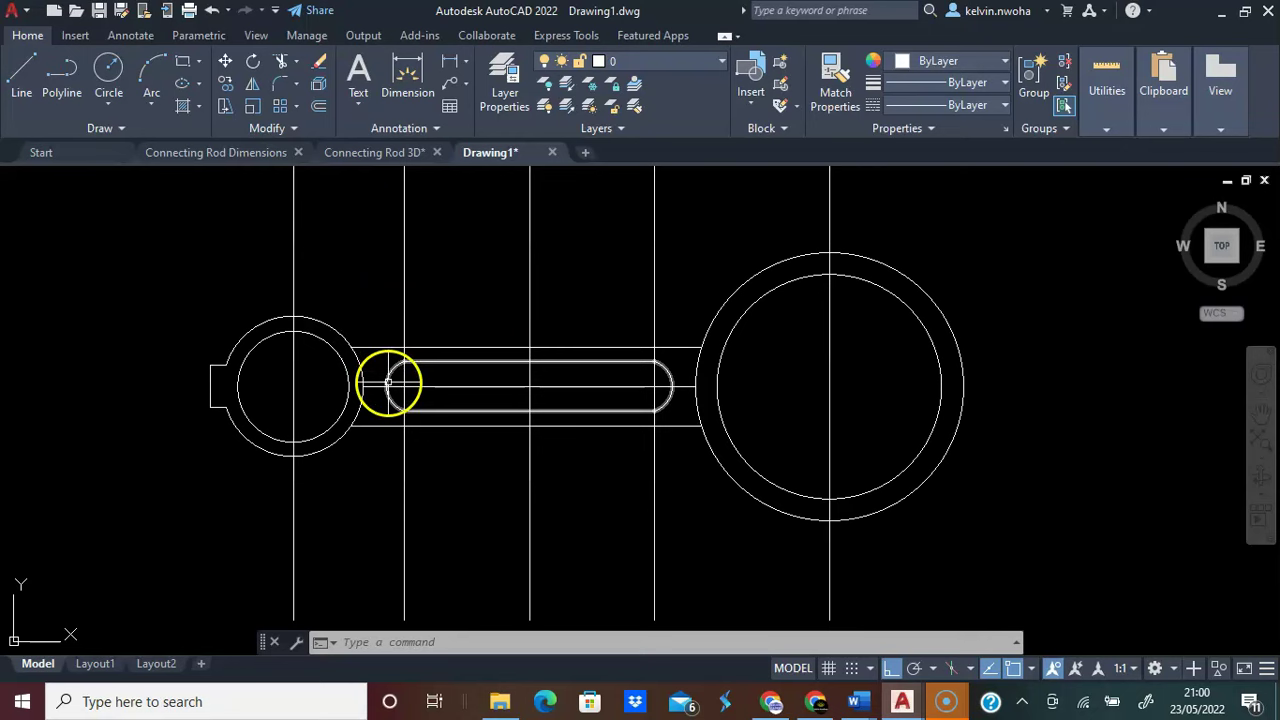
{"action": "type", "text": "trim"}
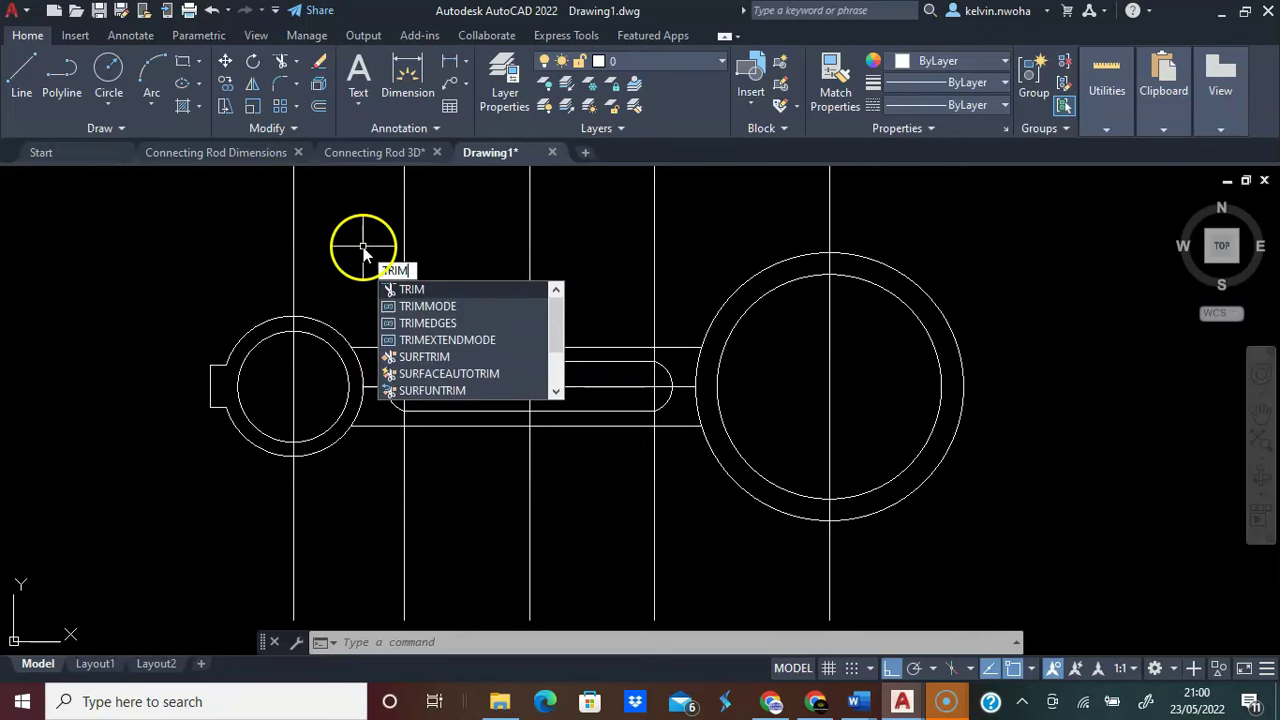
{"action": "key", "text": "Return"}
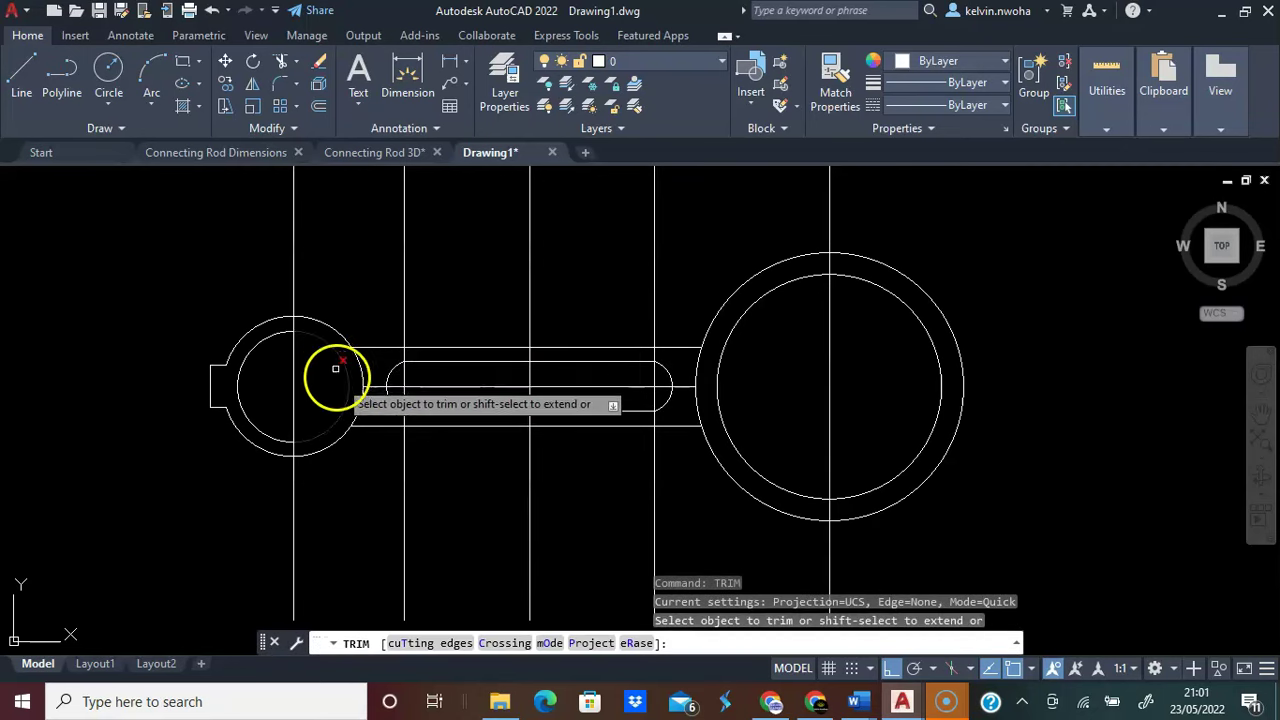
{"action": "scroll", "coordinate": [338, 378], "scroll_direction": "up", "scroll_amount": 2}
{"action": "left_click", "coordinate": [392, 387]}
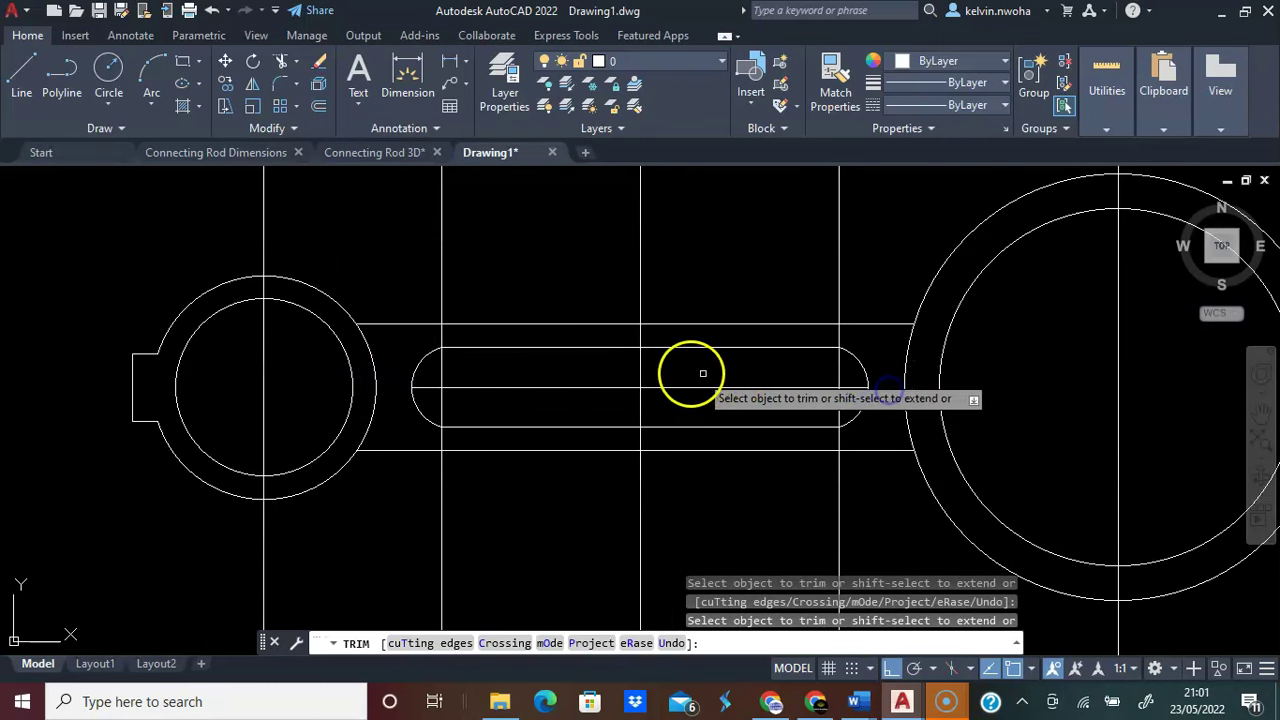
{"action": "scroll", "coordinate": [690, 367], "scroll_direction": "down", "scroll_amount": 2}
{"action": "scroll", "coordinate": [543, 366], "scroll_direction": "up", "scroll_amount": 2}
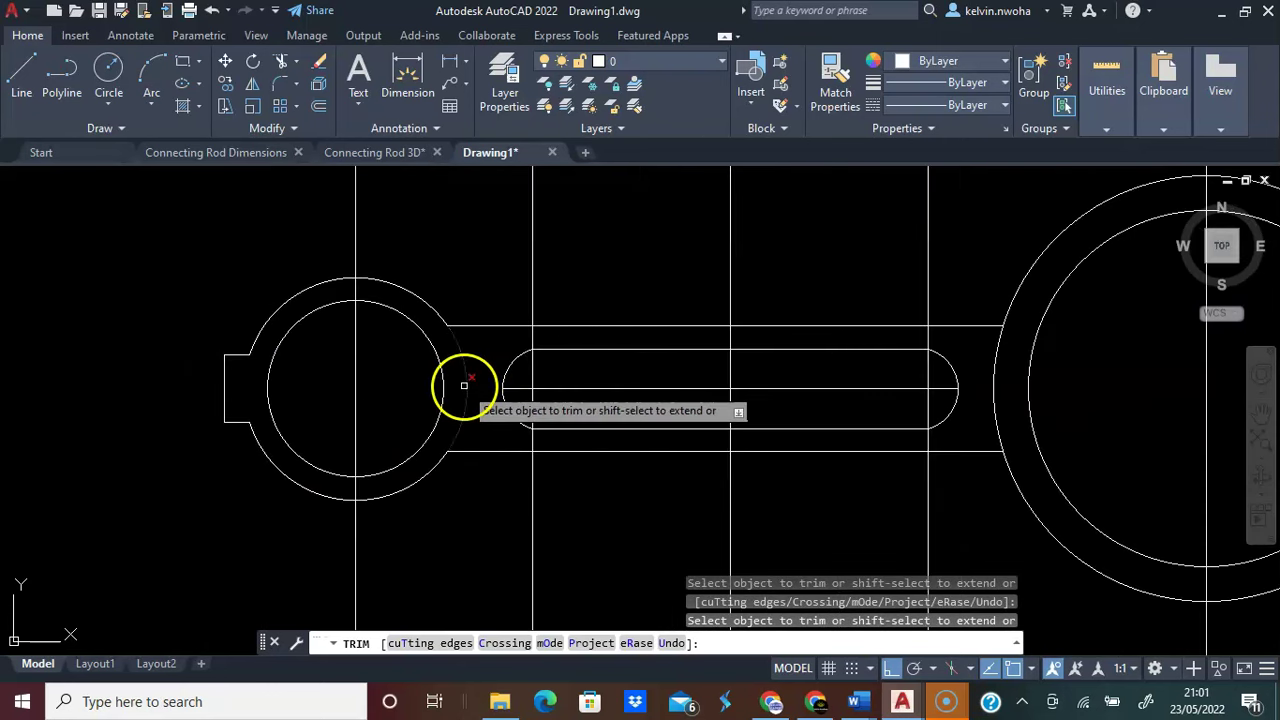
Trim the outer-circle arcs of the small and big ends lying between the upper and lower shank edges
{"action": "scroll", "coordinate": [425, 381], "scroll_direction": "down", "scroll_amount": 2}
{"action": "scroll", "coordinate": [635, 386], "scroll_direction": "up", "scroll_amount": 3}
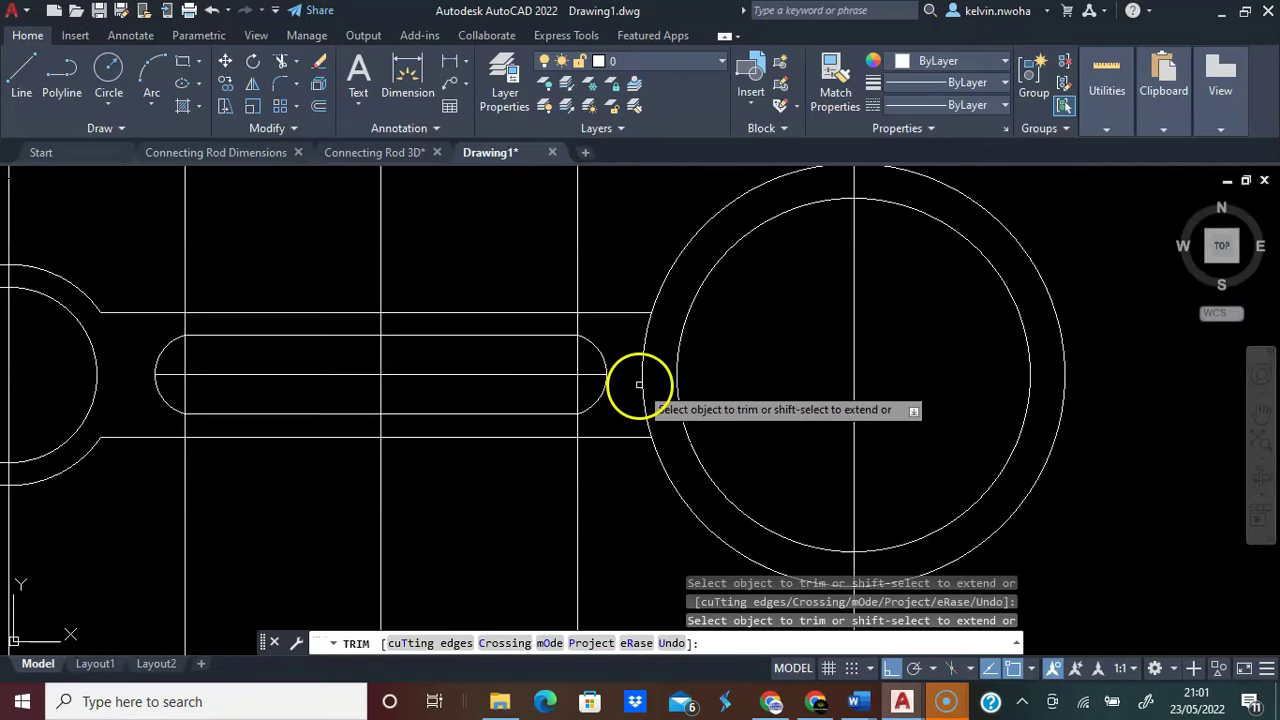
{"action": "scroll", "coordinate": [640, 380], "scroll_direction": "down", "scroll_amount": 3}
{"action": "scroll", "coordinate": [600, 400], "scroll_direction": "up", "scroll_amount": 2}
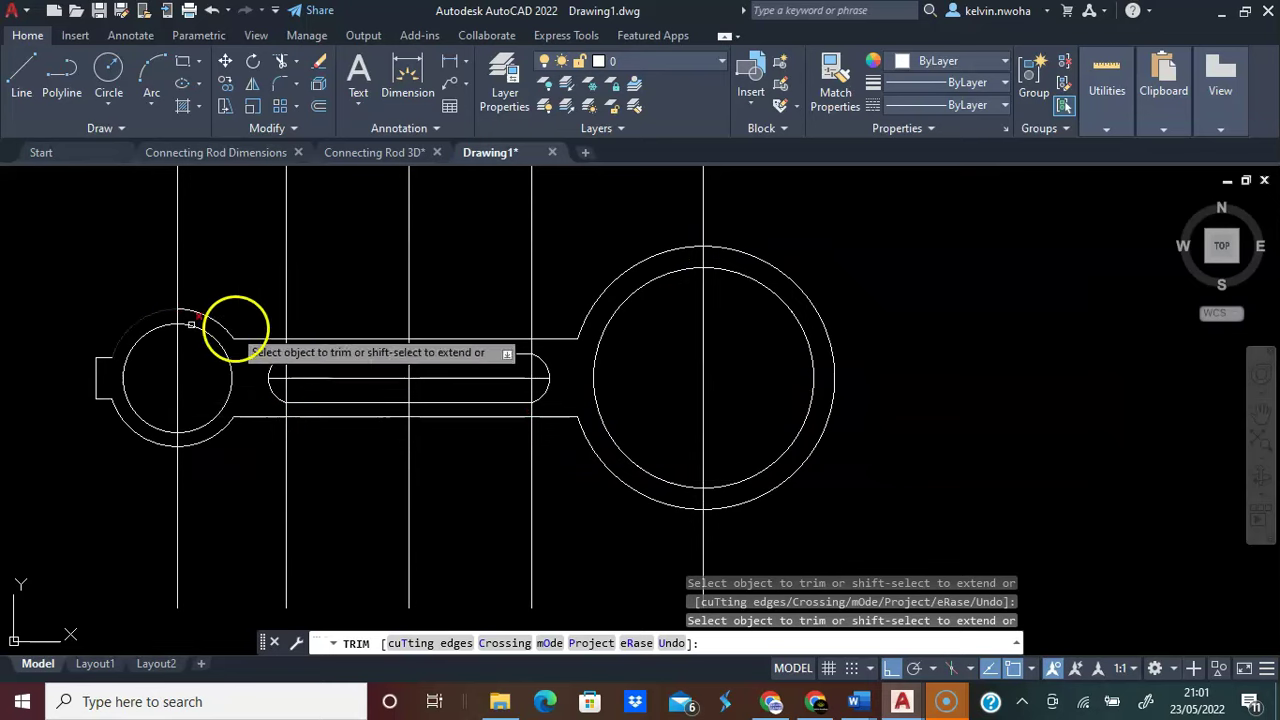
{"action": "key", "text": "Escape"}
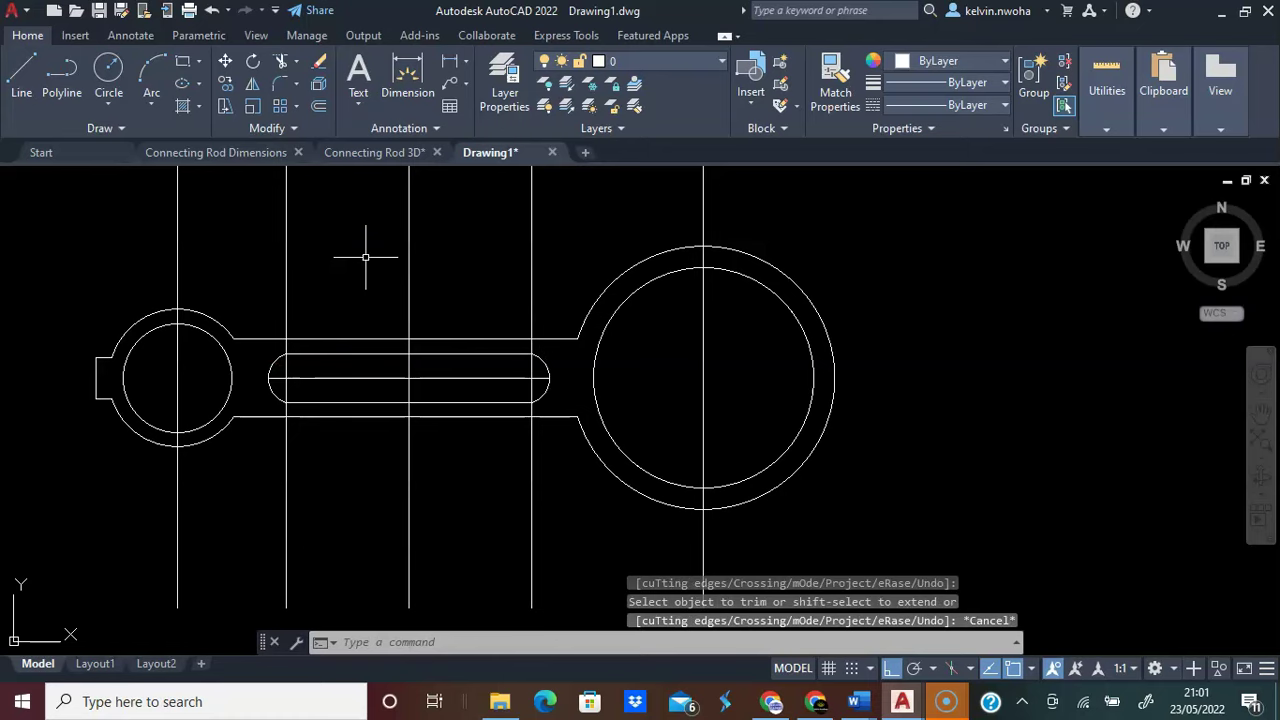
Fillet the small end's outer arc to the shank's upper edge with a radius of 22.5
{"action": "left_click", "coordinate": [279, 86]}
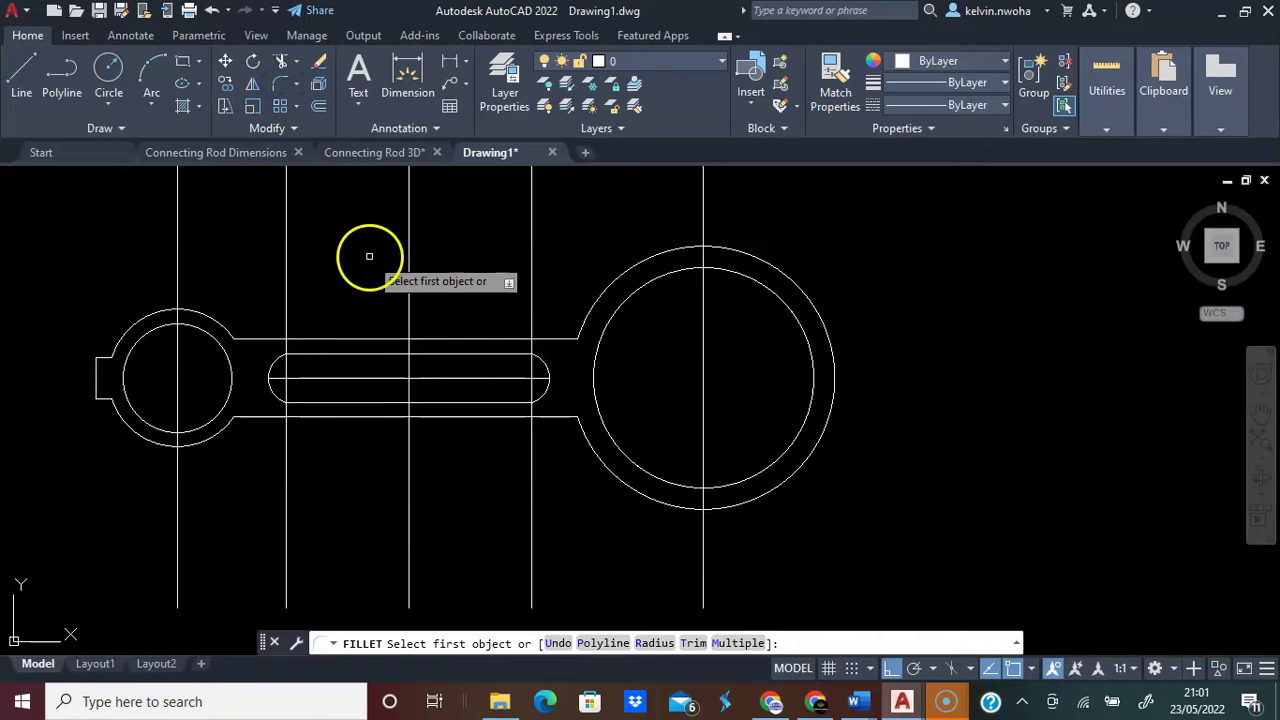
{"action": "type", "text": "r"}
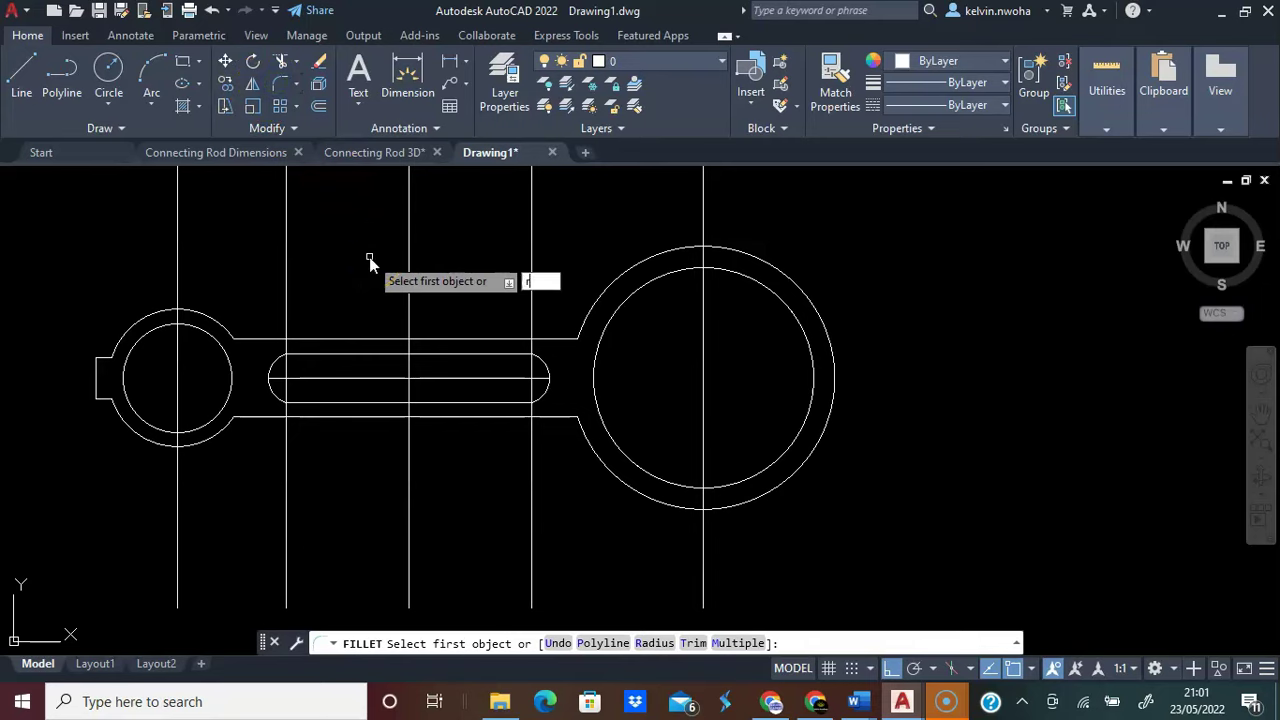
{"action": "key", "text": "Return"}
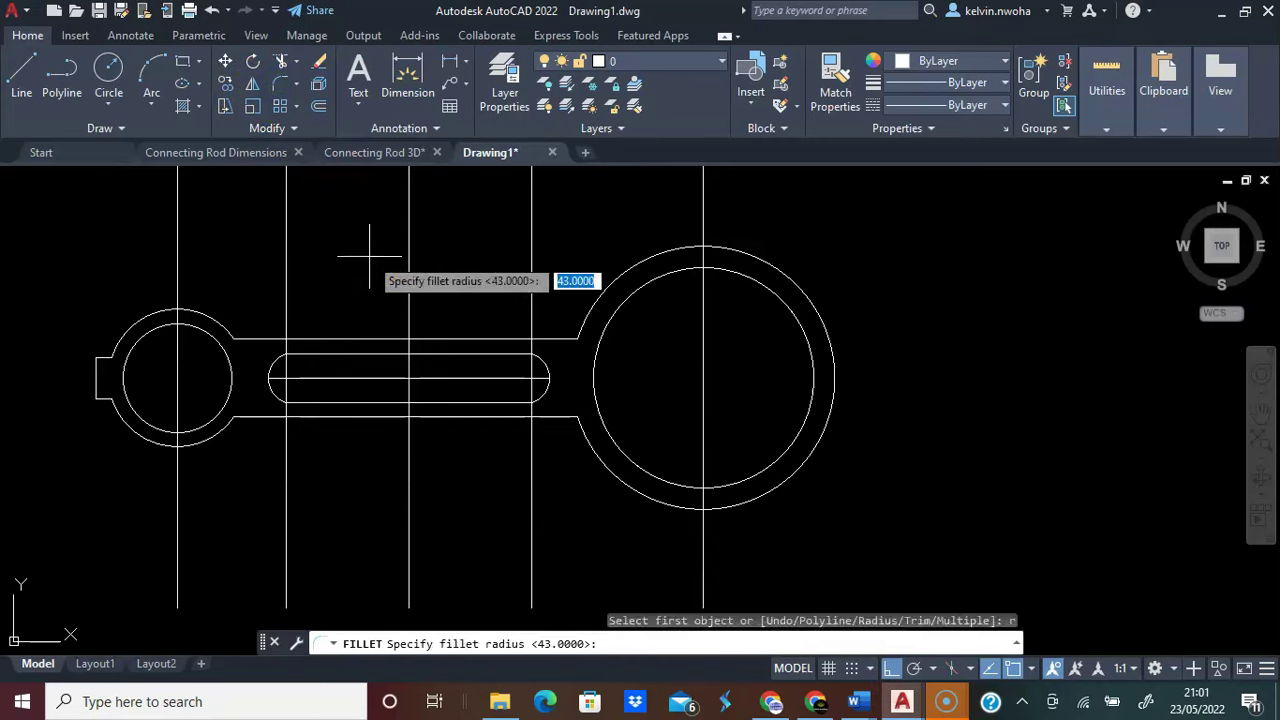
{"action": "type", "text": "22.5"}
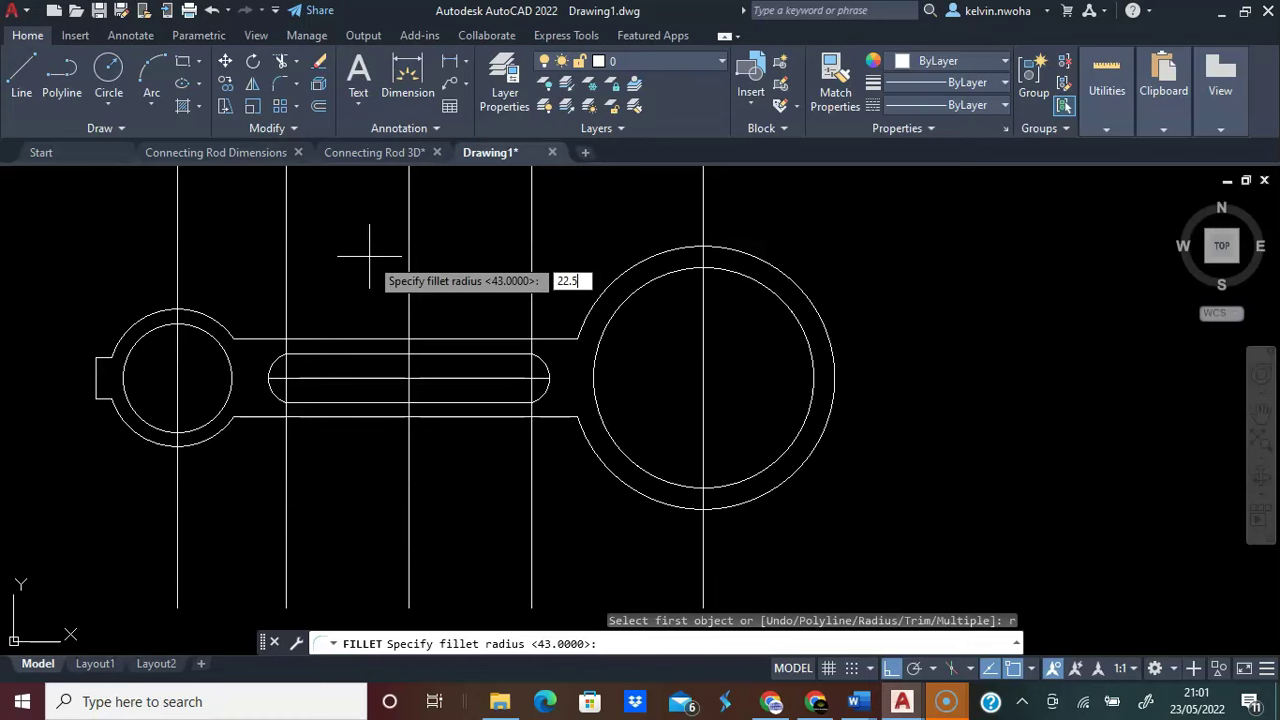
{"action": "key", "text": "Return"}
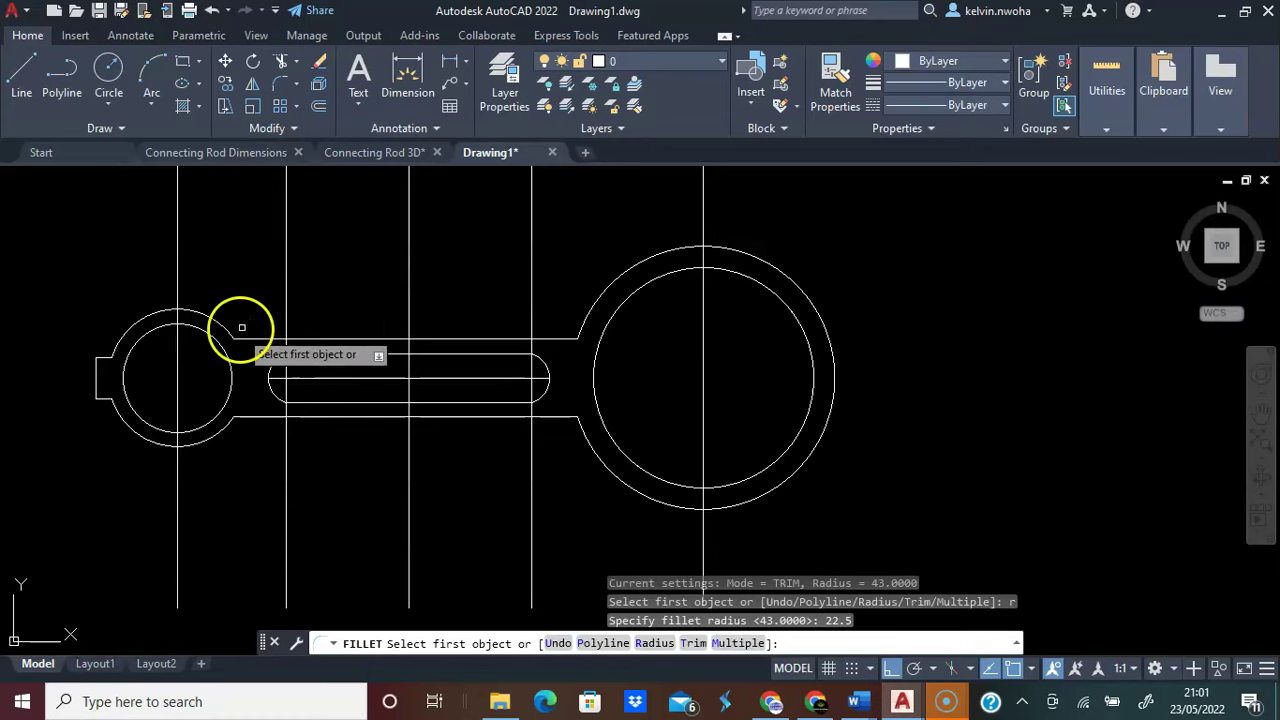
{"action": "scroll", "coordinate": [237, 326], "scroll_direction": "up", "scroll_amount": 2}
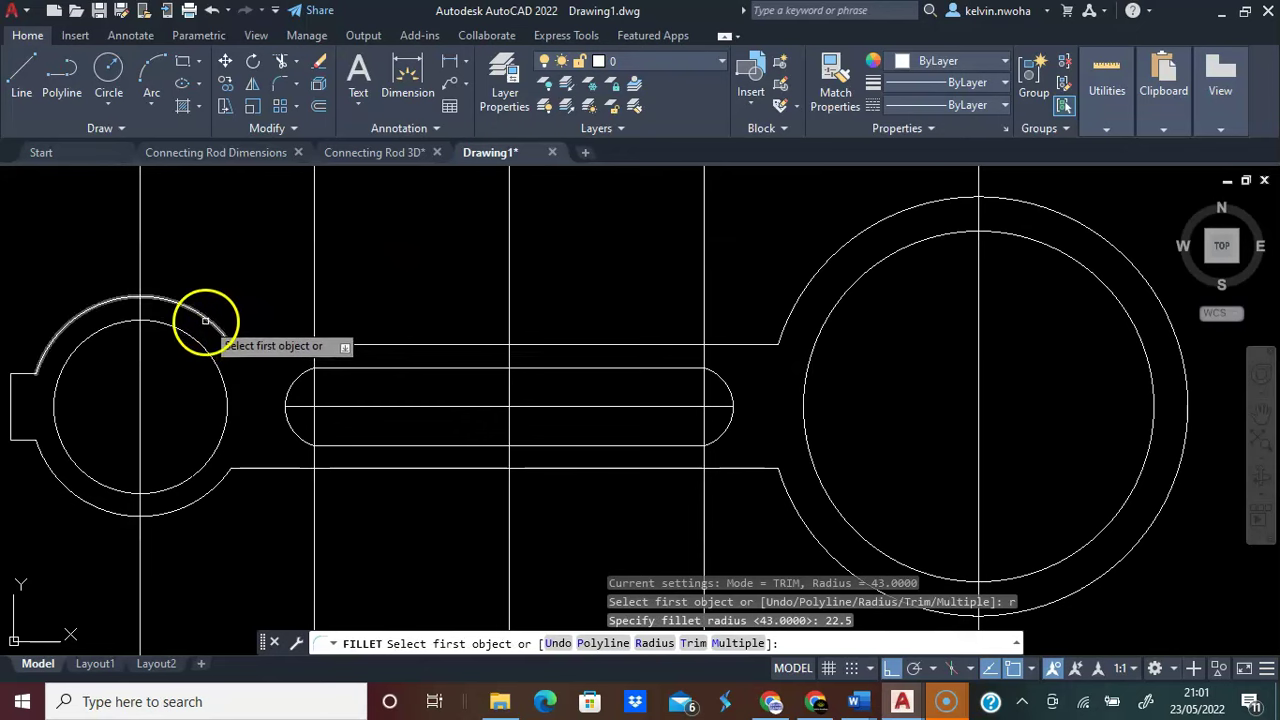
{"action": "left_click", "coordinate": [205, 323]}
{"action": "left_click", "coordinate": [248, 344]}
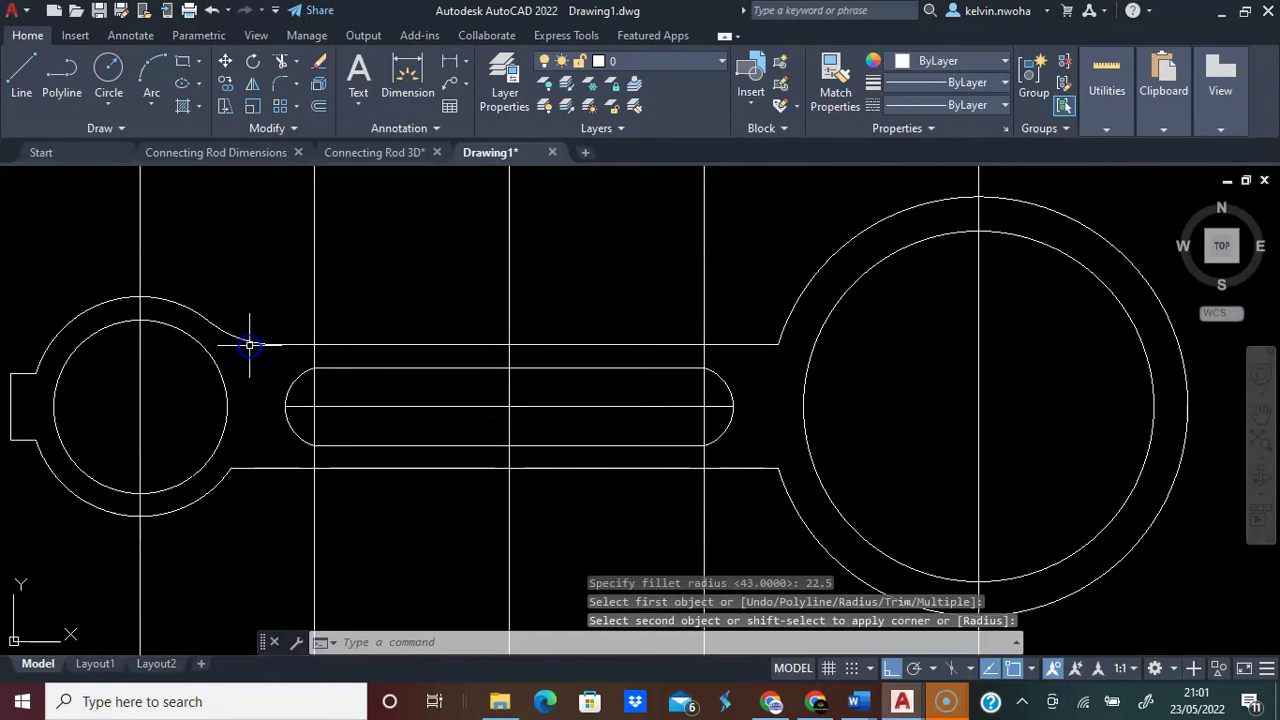
Fillet the shank's lower edge to the small end's outer arc with the same 22.5 radius
{"action": "key", "text": "Return"}
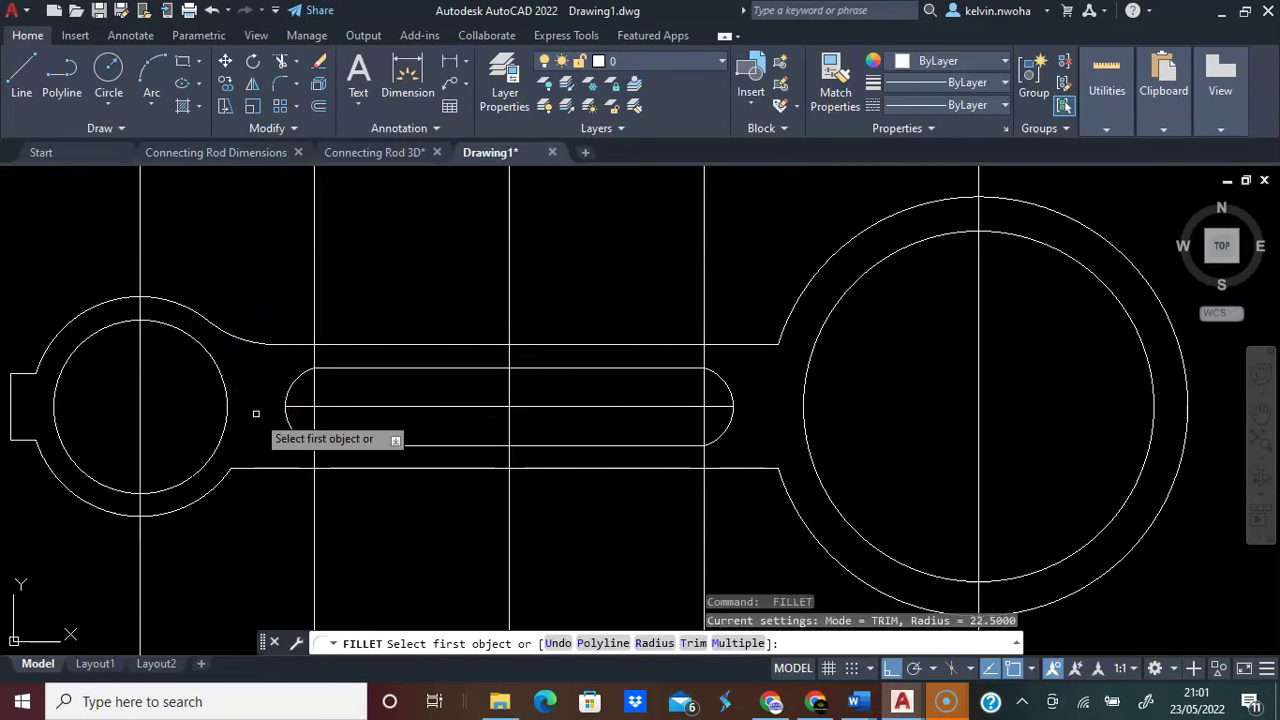
{"action": "left_click", "coordinate": [251, 467]}
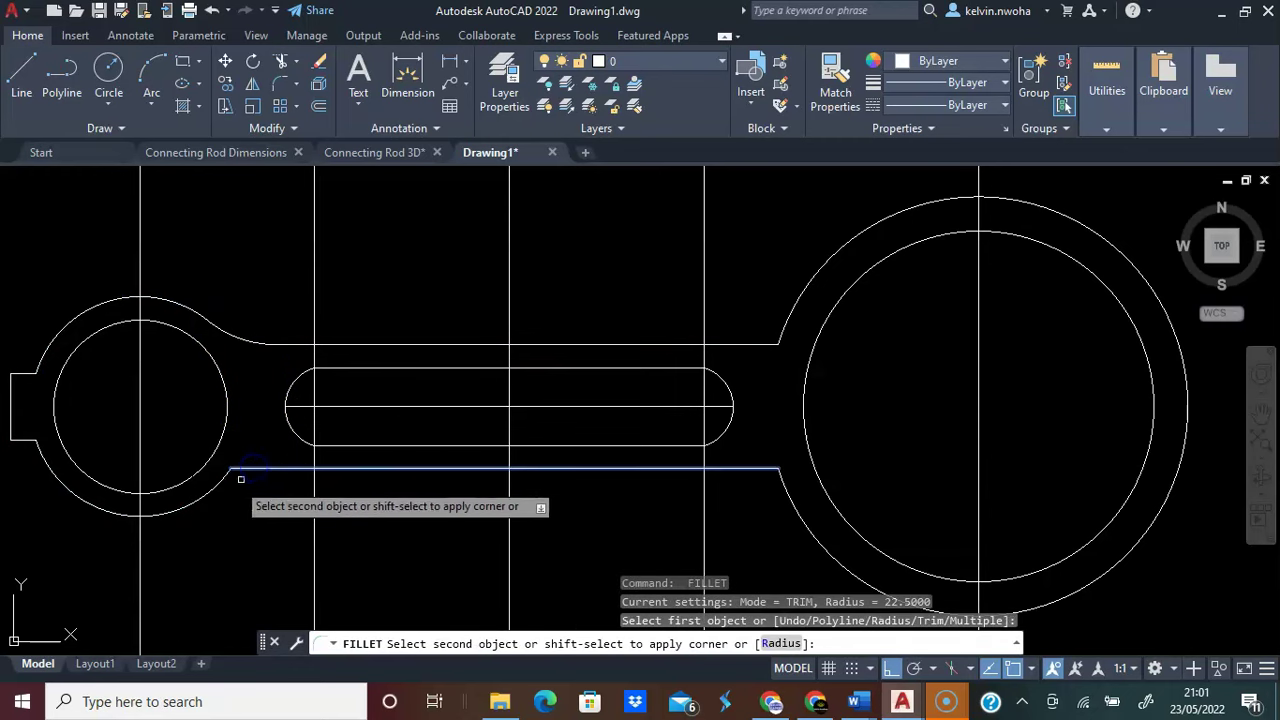
{"action": "left_click", "coordinate": [220, 484]}
{"action": "scroll", "coordinate": [257, 523], "scroll_direction": "down", "scroll_amount": 2}
{"action": "middle_click_drag", "start_coordinate": [257, 523], "coordinate": [280, 491]}
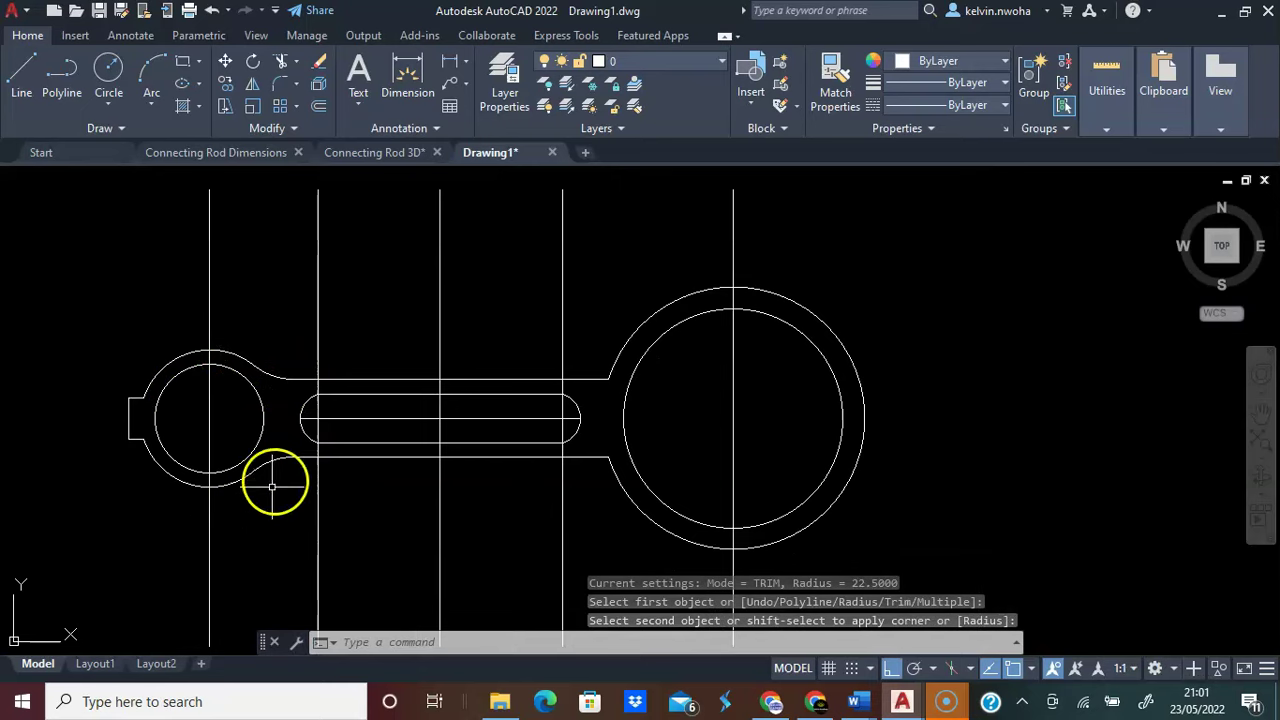
Delete the vertical construction line through the small end's centre
{"action": "left_click", "coordinate": [230, 310]}
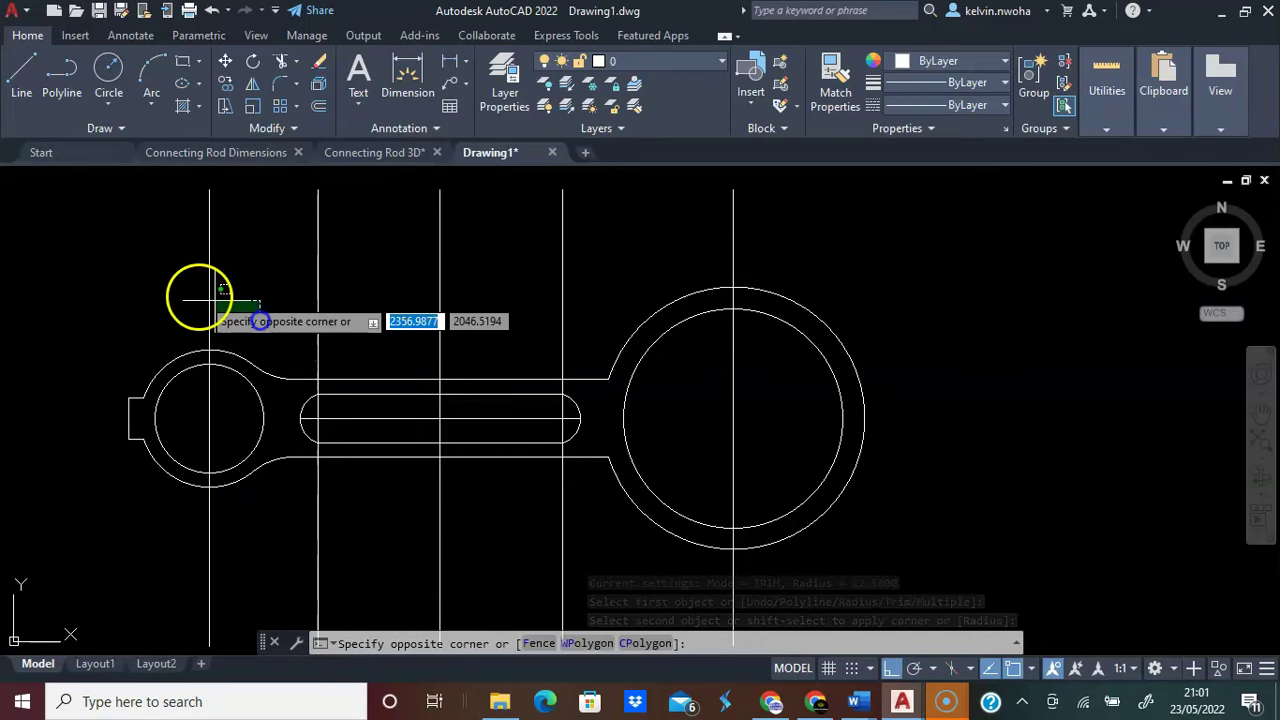
{"action": "left_click", "coordinate": [184, 281]}
{"action": "key", "text": "Delete"}
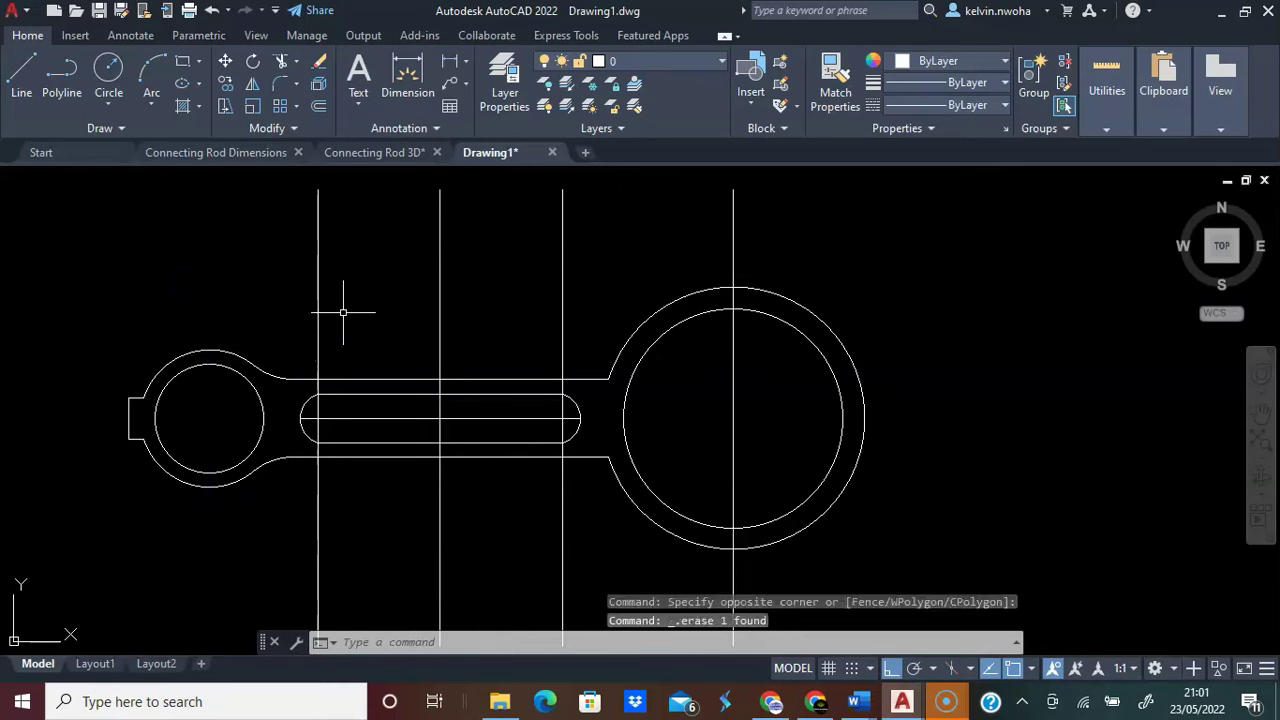
Try to fillet the shank's upper edge to the big end's outer arc with a radius of 43
{"action": "middle_click_drag", "start_coordinate": [374, 309], "coordinate": [342, 309]}
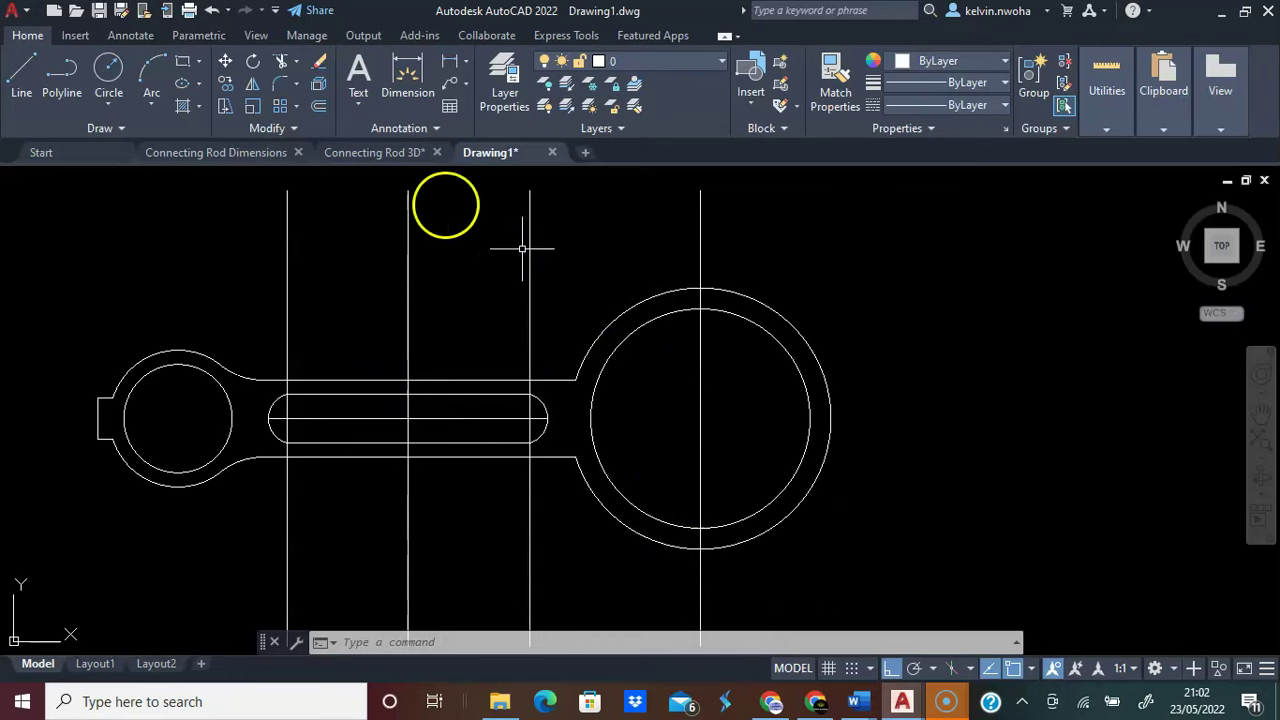
{"action": "left_click", "coordinate": [279, 84]}
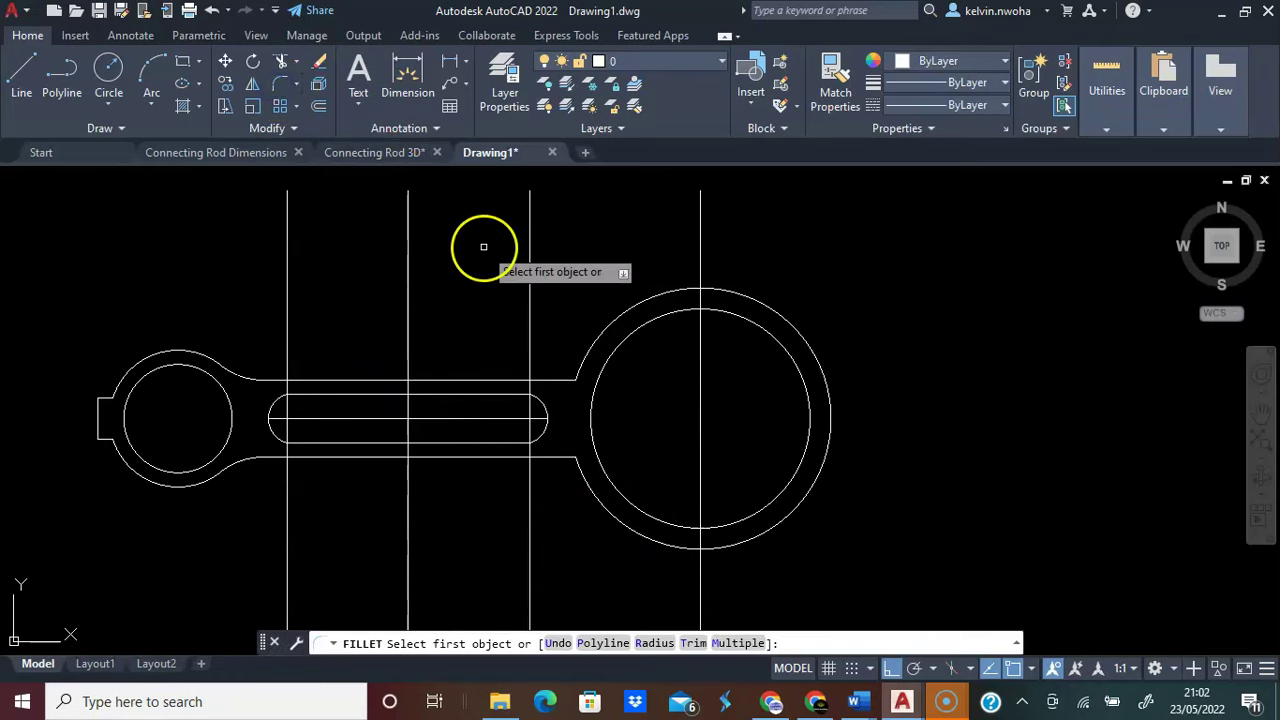
{"action": "key", "text": "Return"}
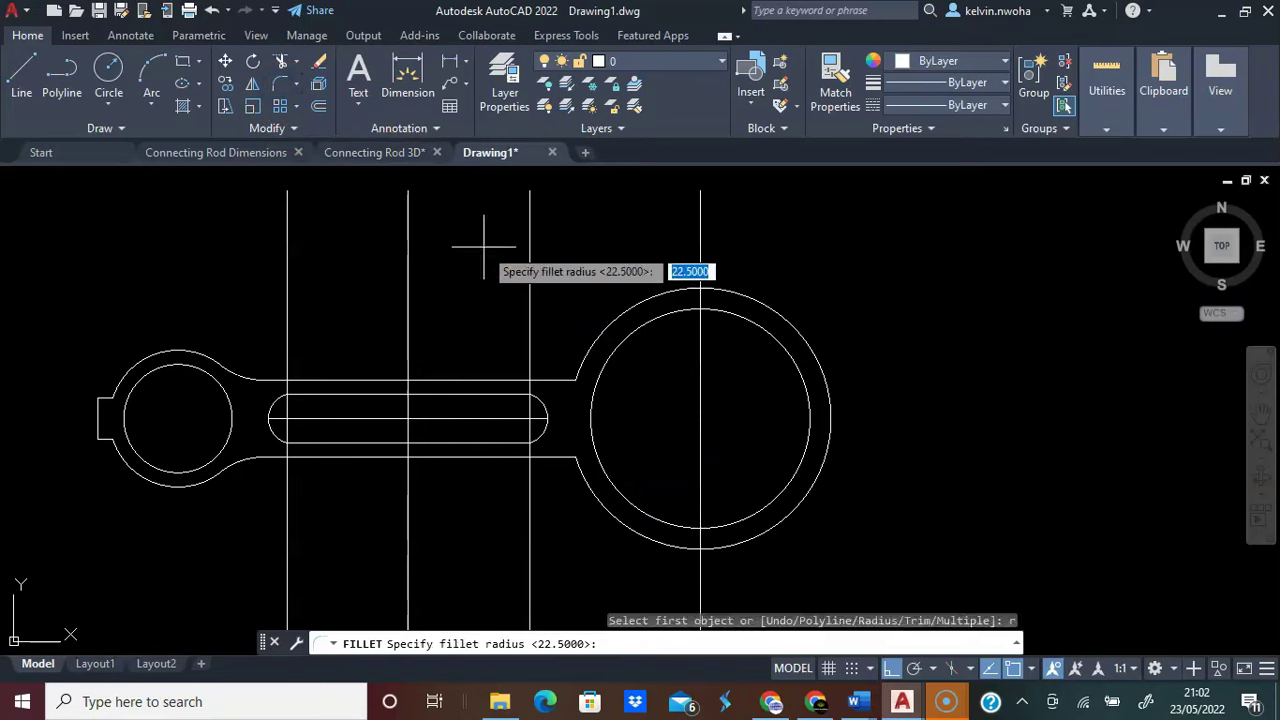
{"action": "type", "text": "43"}
{"action": "key", "text": "Return"}
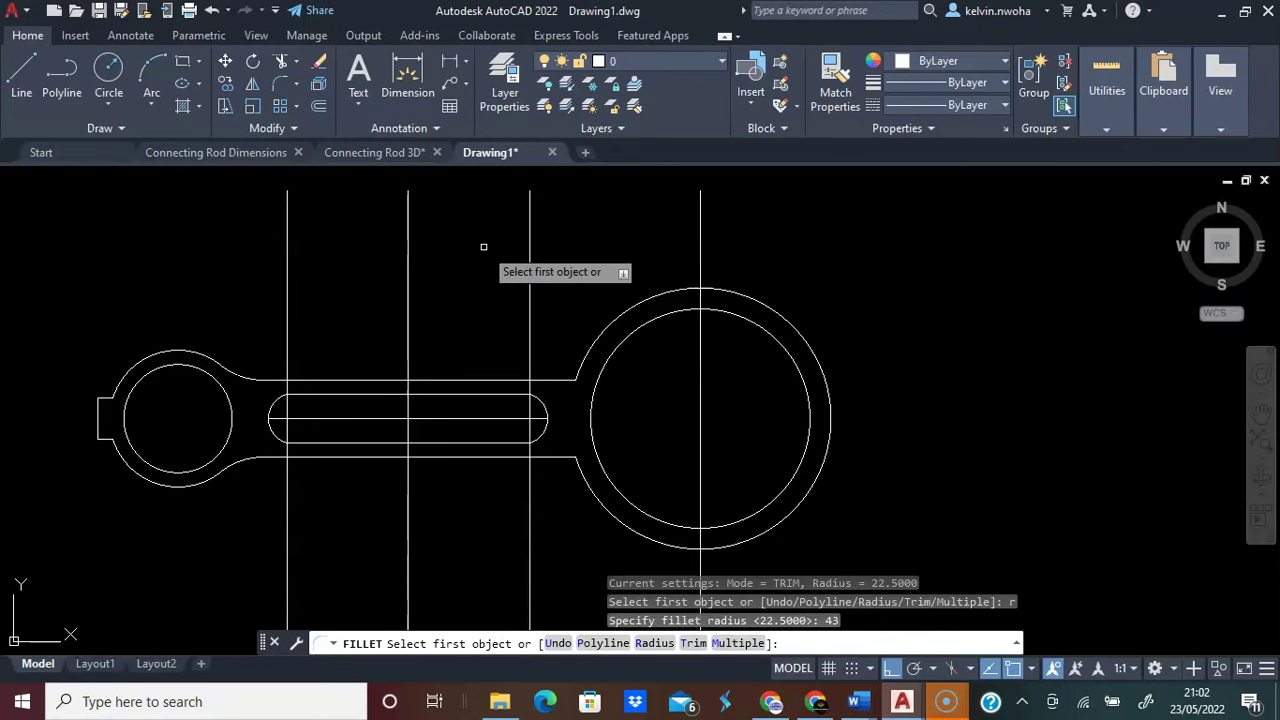
{"action": "left_click", "coordinate": [550, 380]}
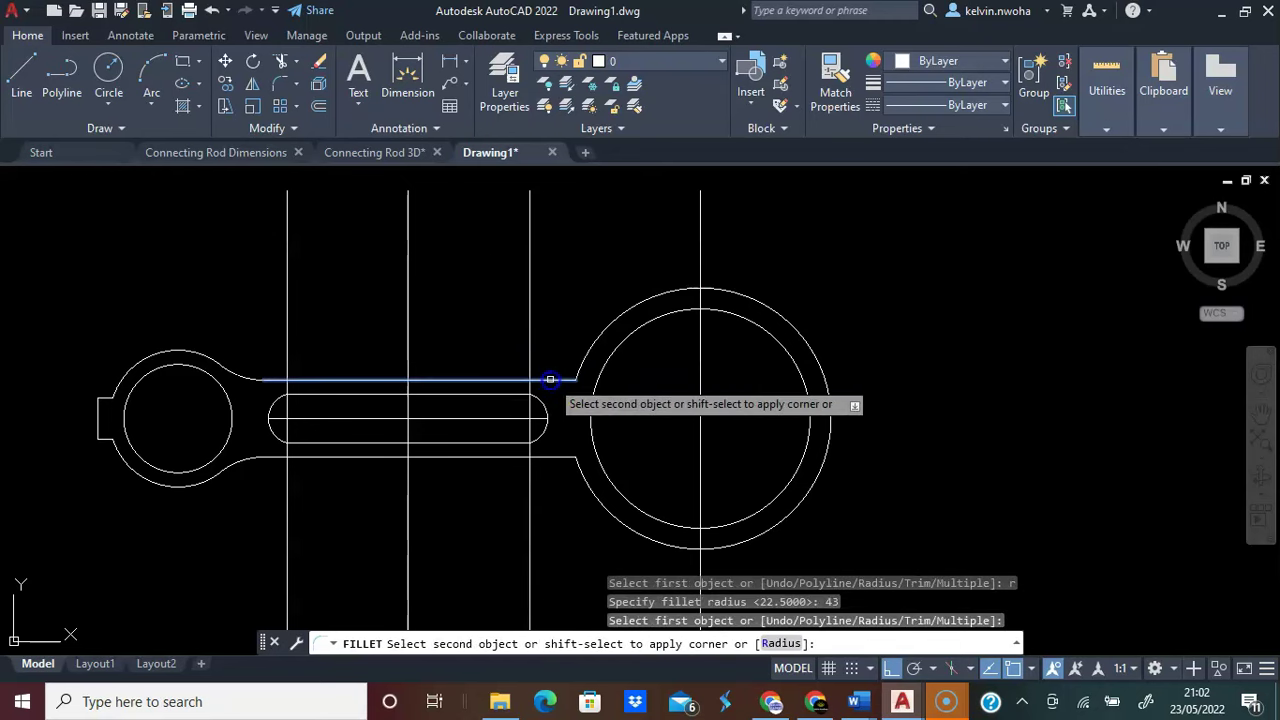
{"action": "left_click", "coordinate": [585, 357]}
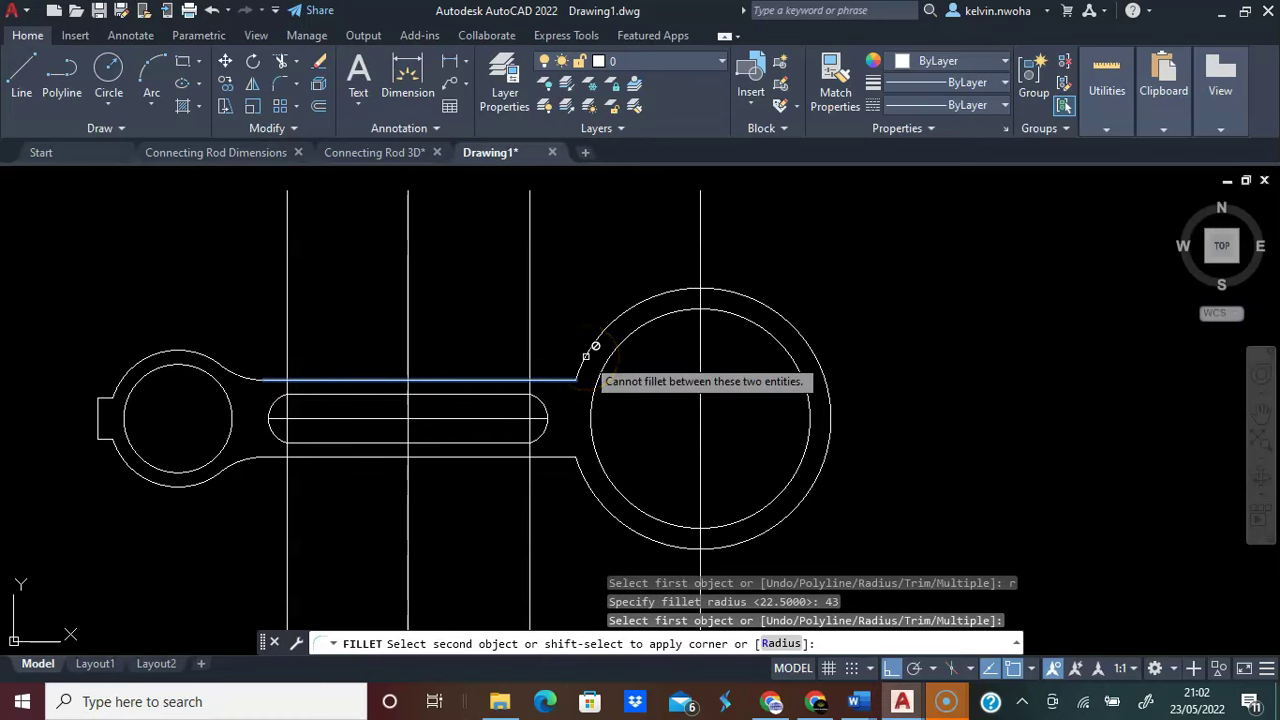
{"action": "left_click", "coordinate": [586, 356]}
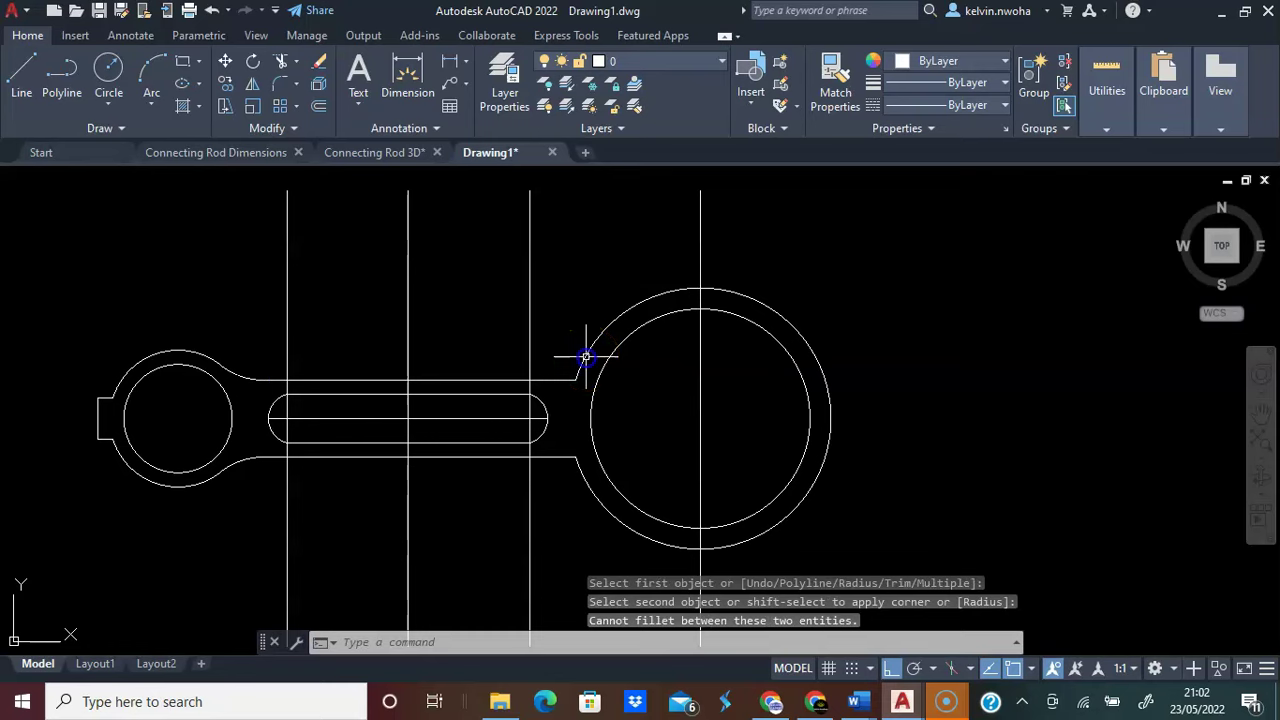
Examine whether the small-end and shank outline and the big end's outer arc are separate objects by selecting each
{"action": "left_click", "coordinate": [594, 339]}
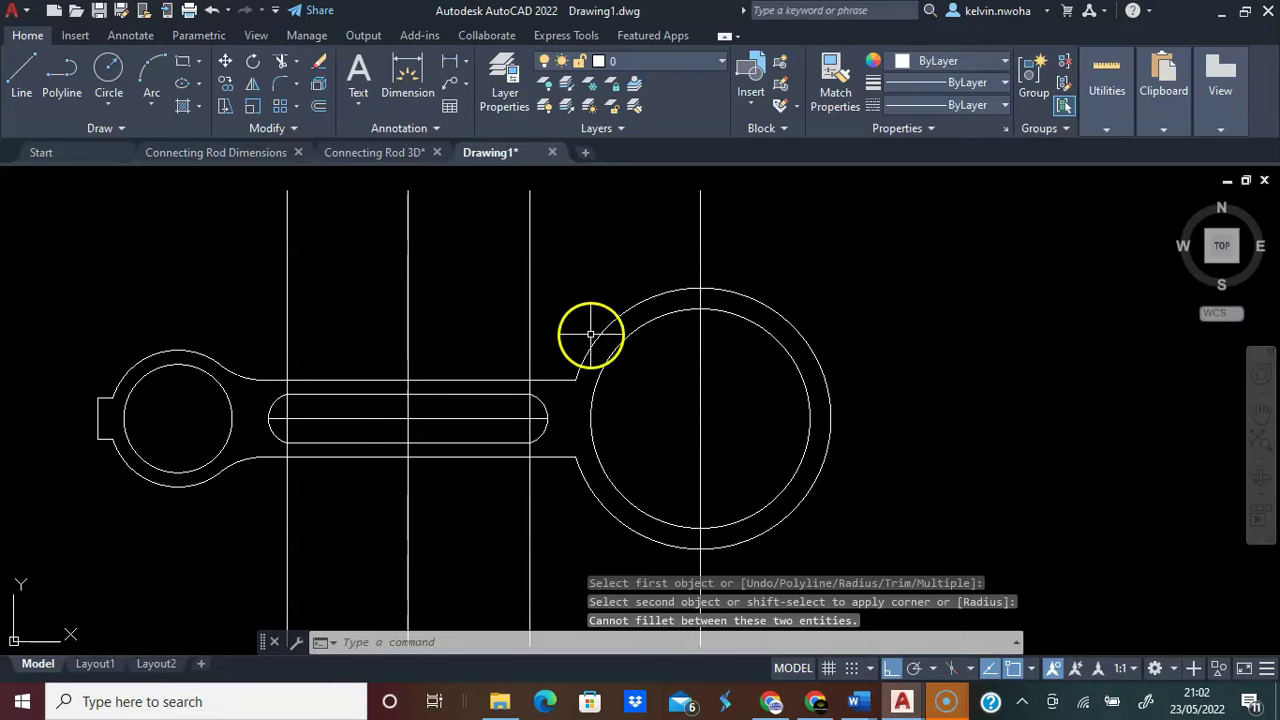
{"action": "middle_click_drag", "start_coordinate": [577, 323], "coordinate": [594, 291]}
{"action": "left_click", "coordinate": [289, 463]}
{"action": "left_click", "coordinate": [240, 371]}
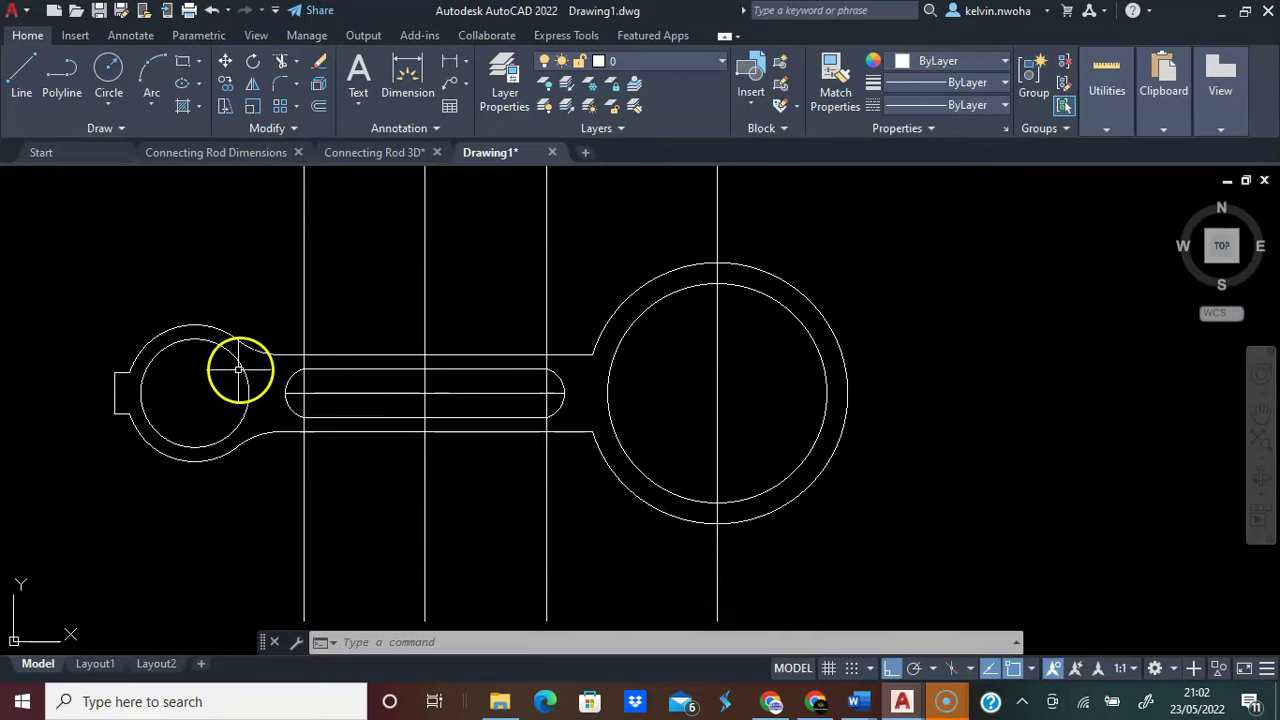
{"action": "left_click", "coordinate": [316, 355]}
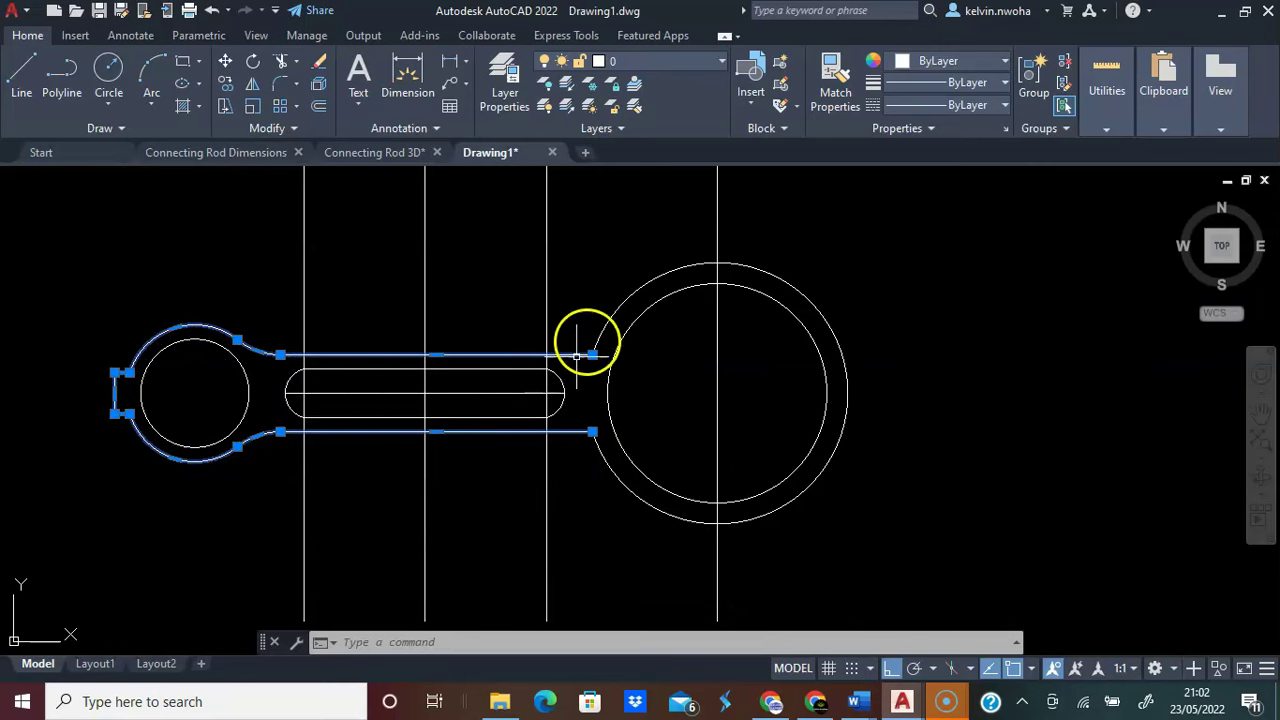
{"action": "key", "text": "Escape"}
{"action": "left_click", "coordinate": [631, 295]}
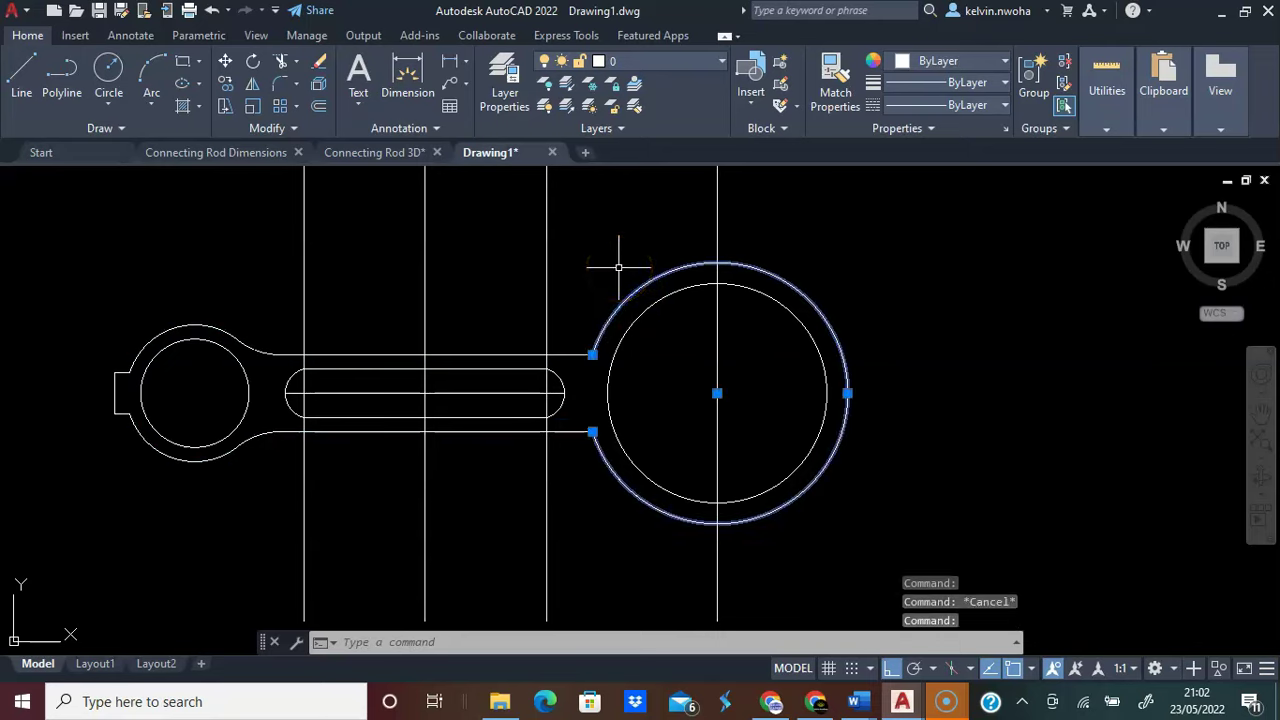
{"action": "key", "text": "Escape"}
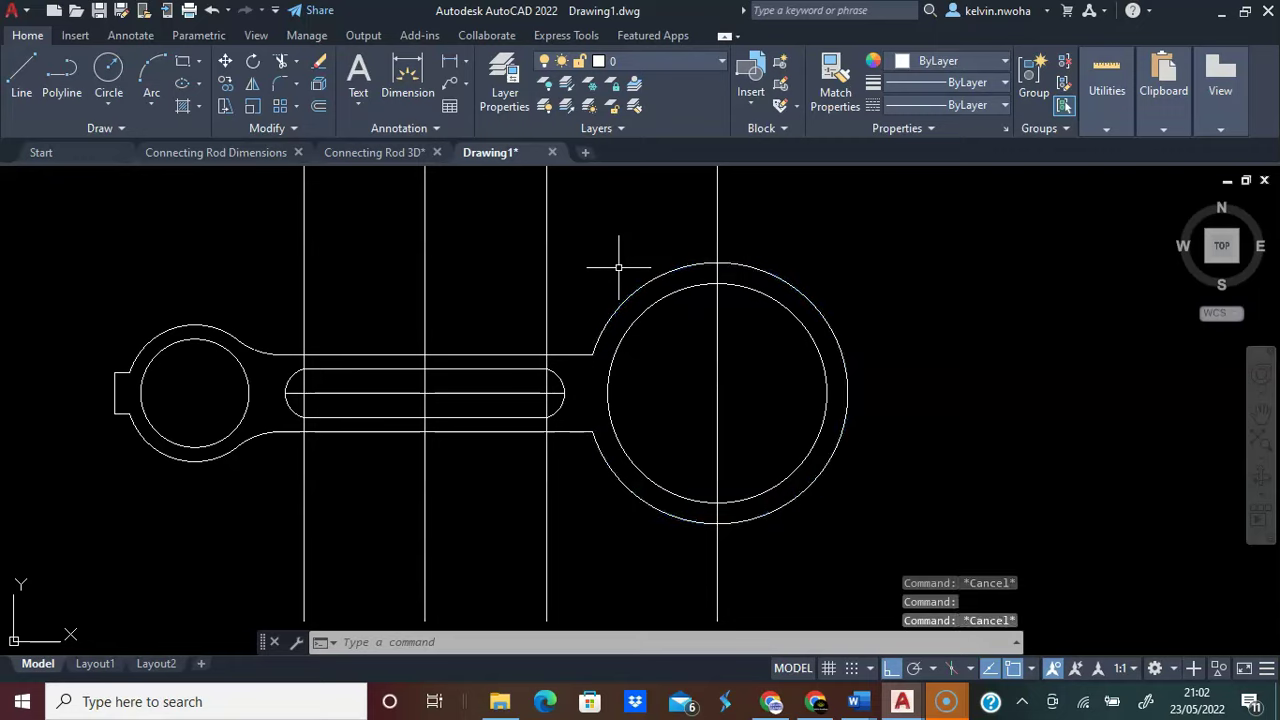
Join the big end's outer arc and the shank outline into one polyline and check the joined selection
{"action": "type", "text": "j"}
{"action": "key", "text": "Return"}
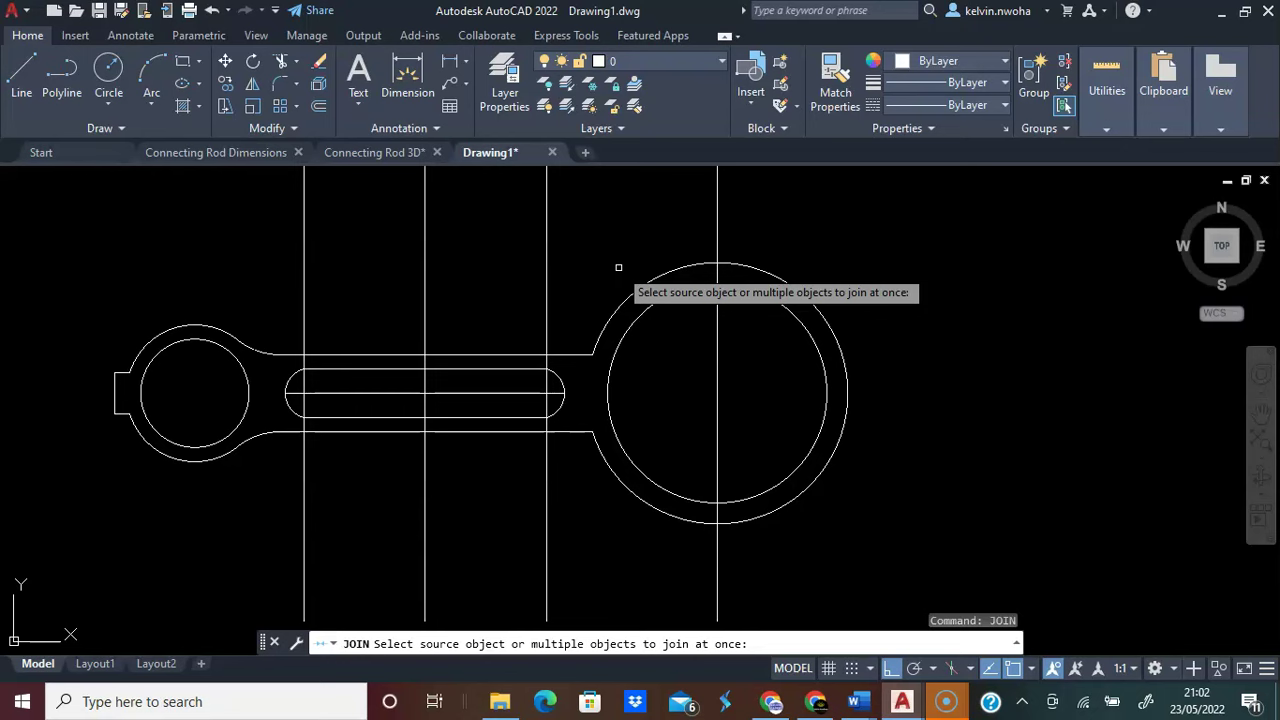
{"action": "left_click", "coordinate": [598, 338]}
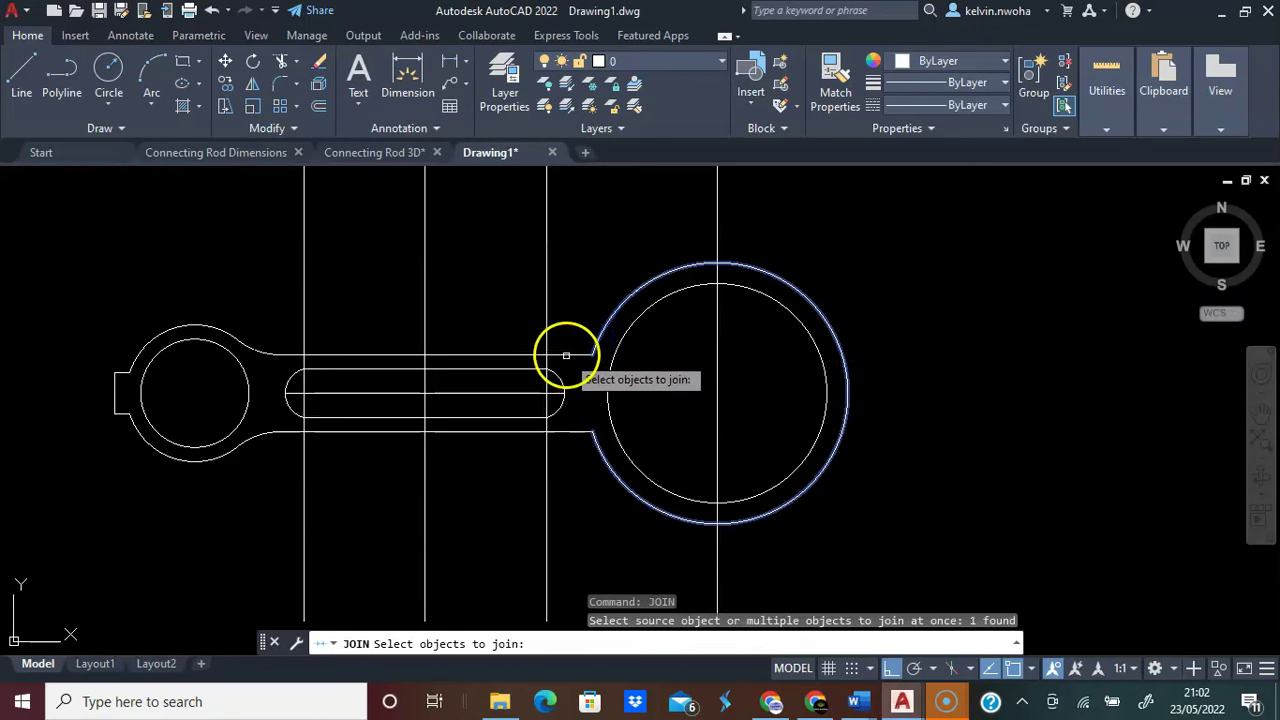
{"action": "left_click", "coordinate": [566, 356]}
{"action": "key", "text": "Return"}
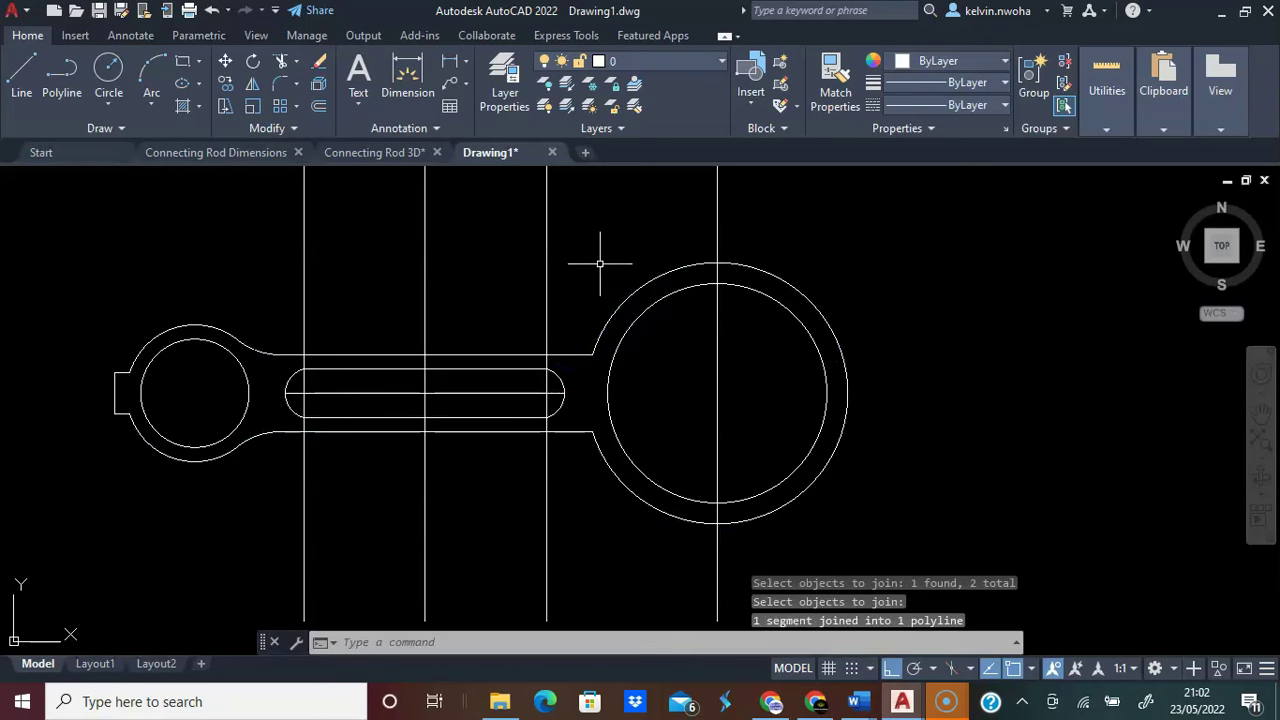
{"action": "left_click", "coordinate": [640, 286]}
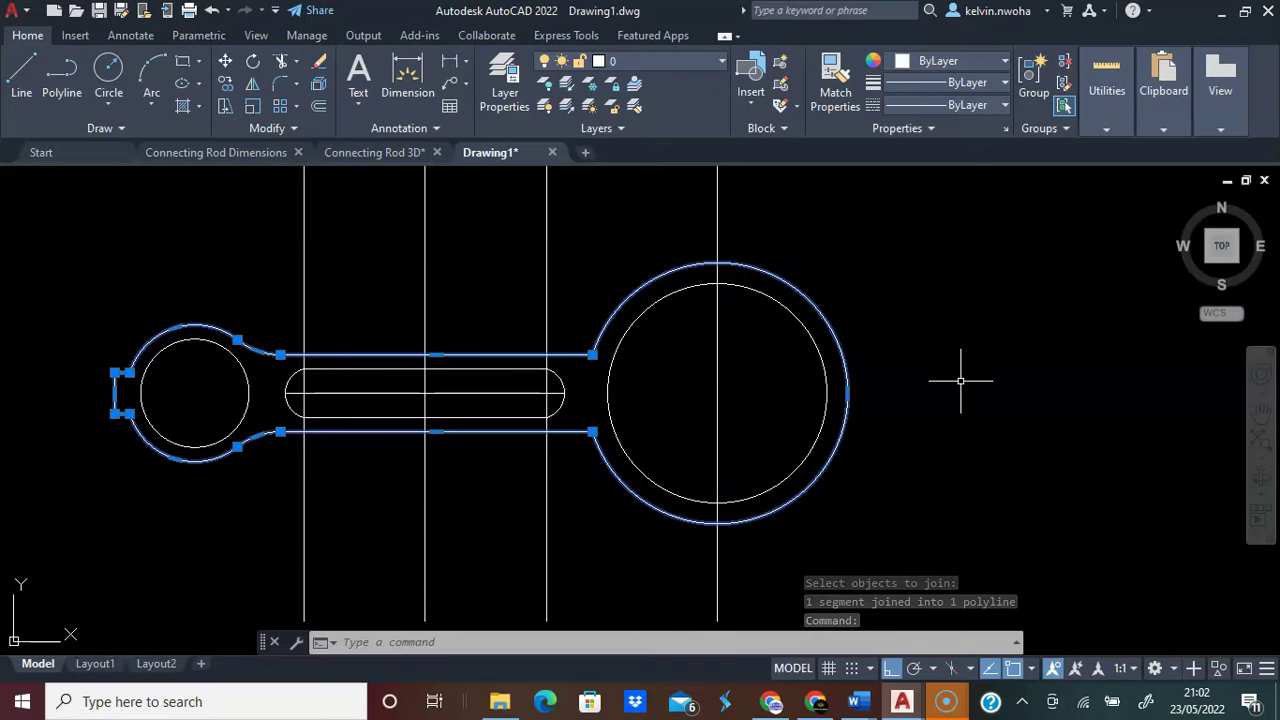
{"action": "key", "text": "Escape"}
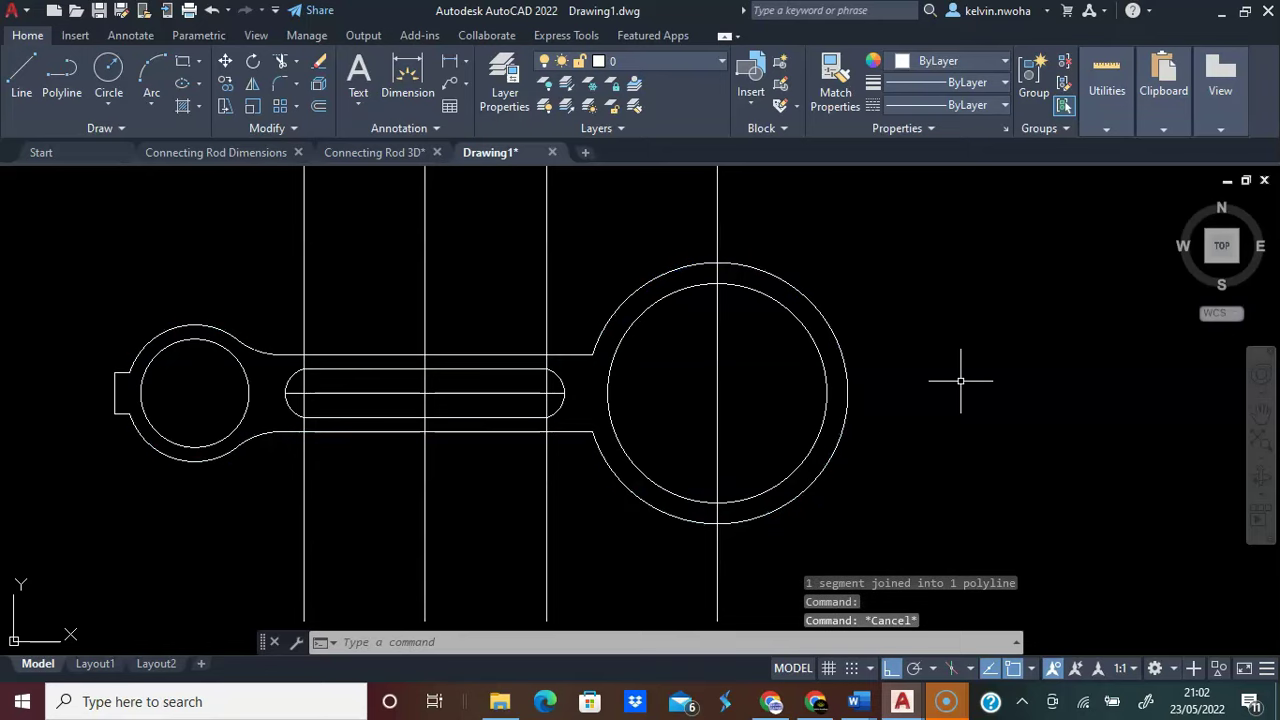
Fillet the shank's upper edge to the big end's outer arc with a radius of 43
{"action": "left_click", "coordinate": [283, 85]}
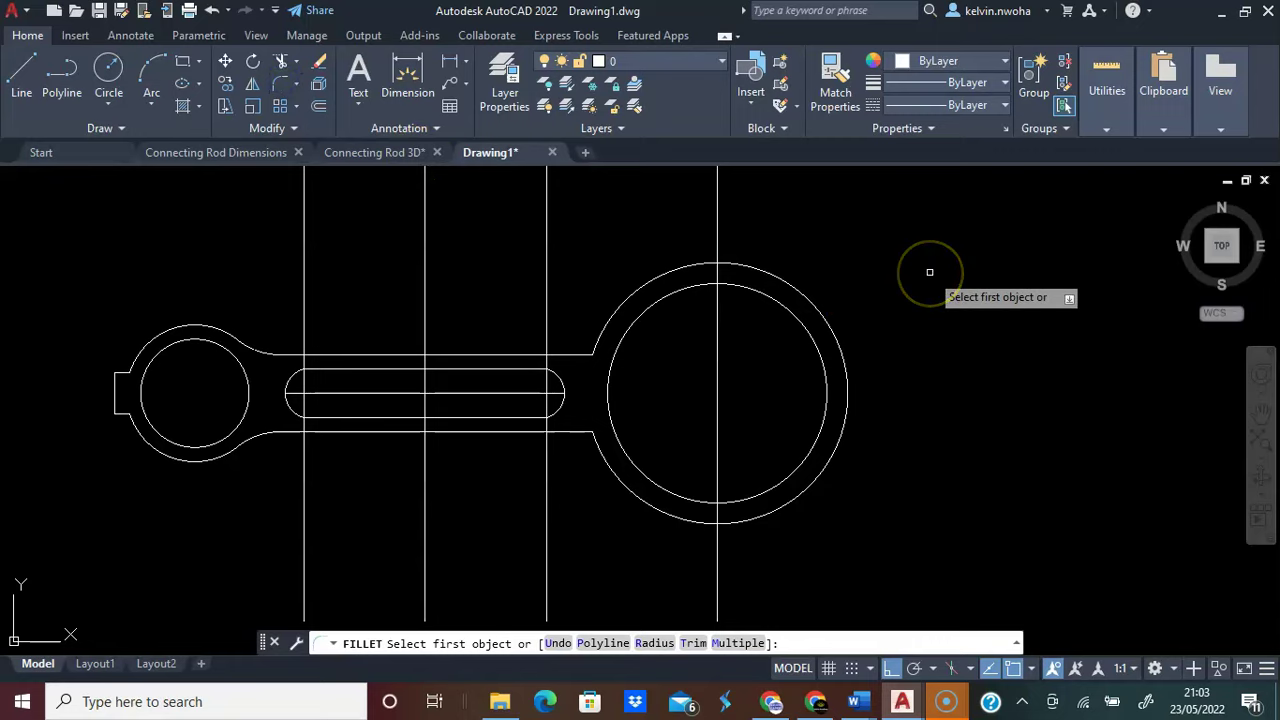
{"action": "type", "text": "r"}
{"action": "key", "text": "Return"}
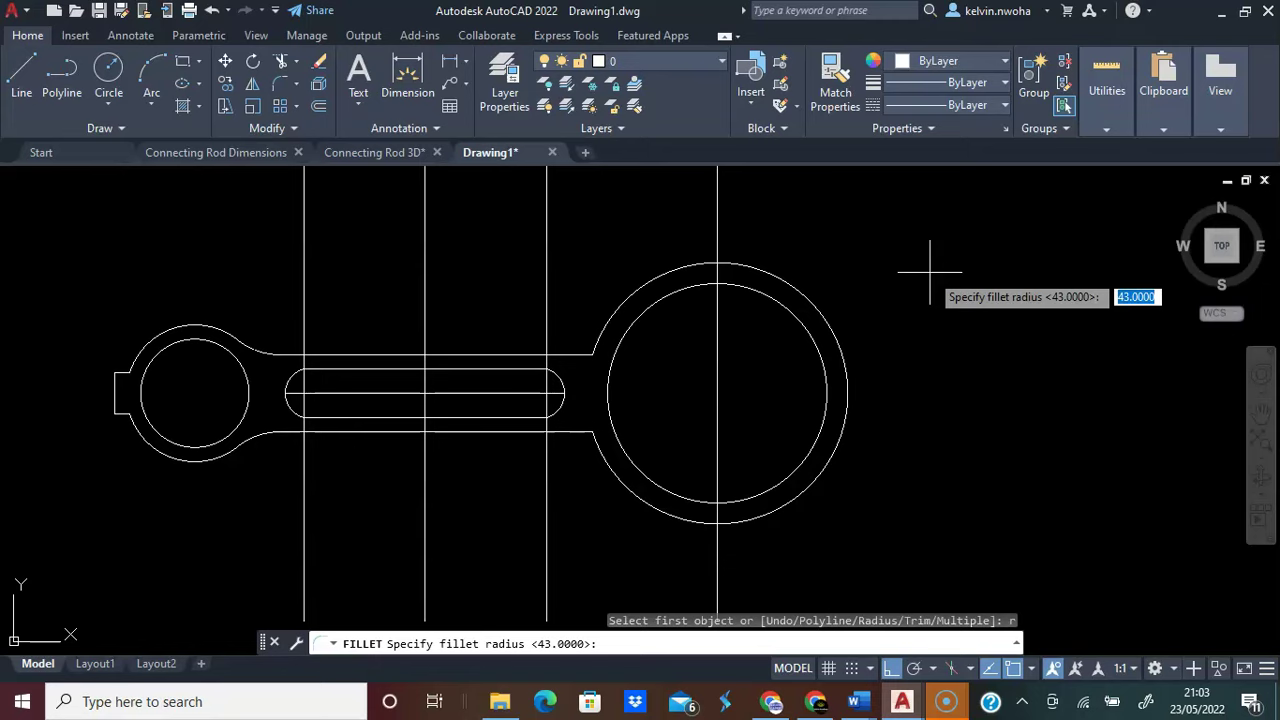
{"action": "type", "text": "43"}
{"action": "key", "text": "Return"}
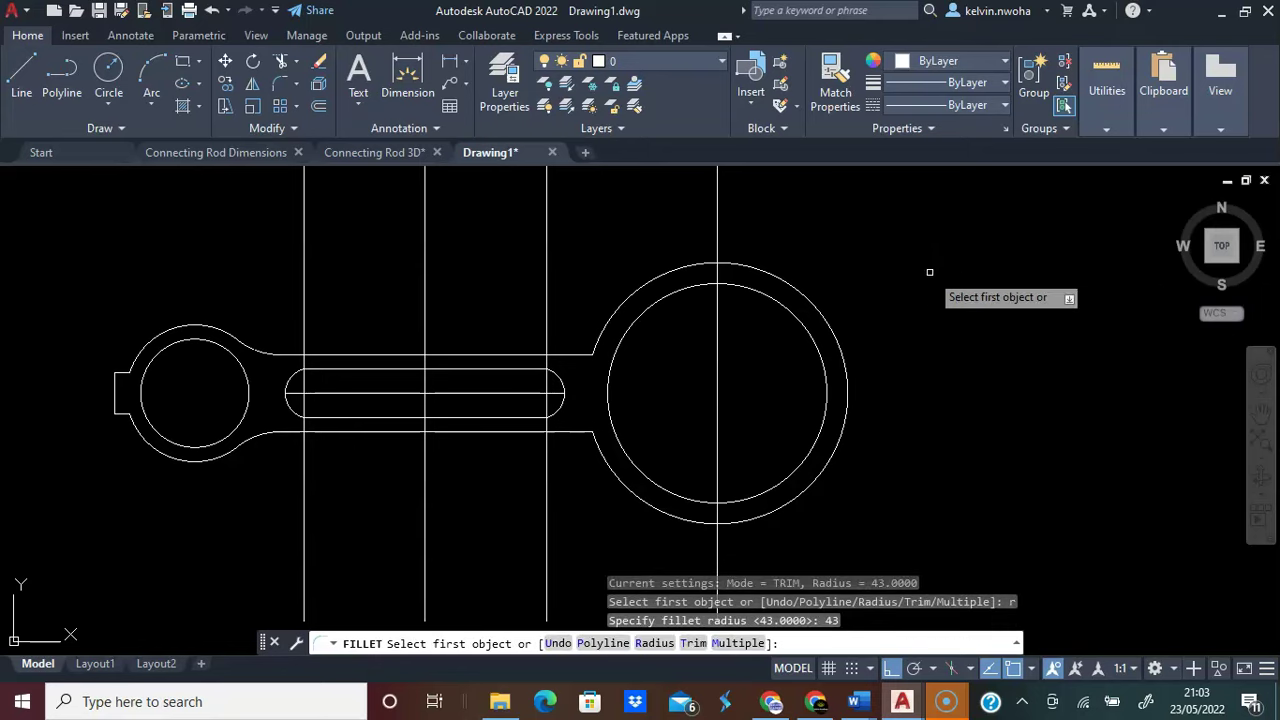
{"action": "left_click", "coordinate": [586, 354]}
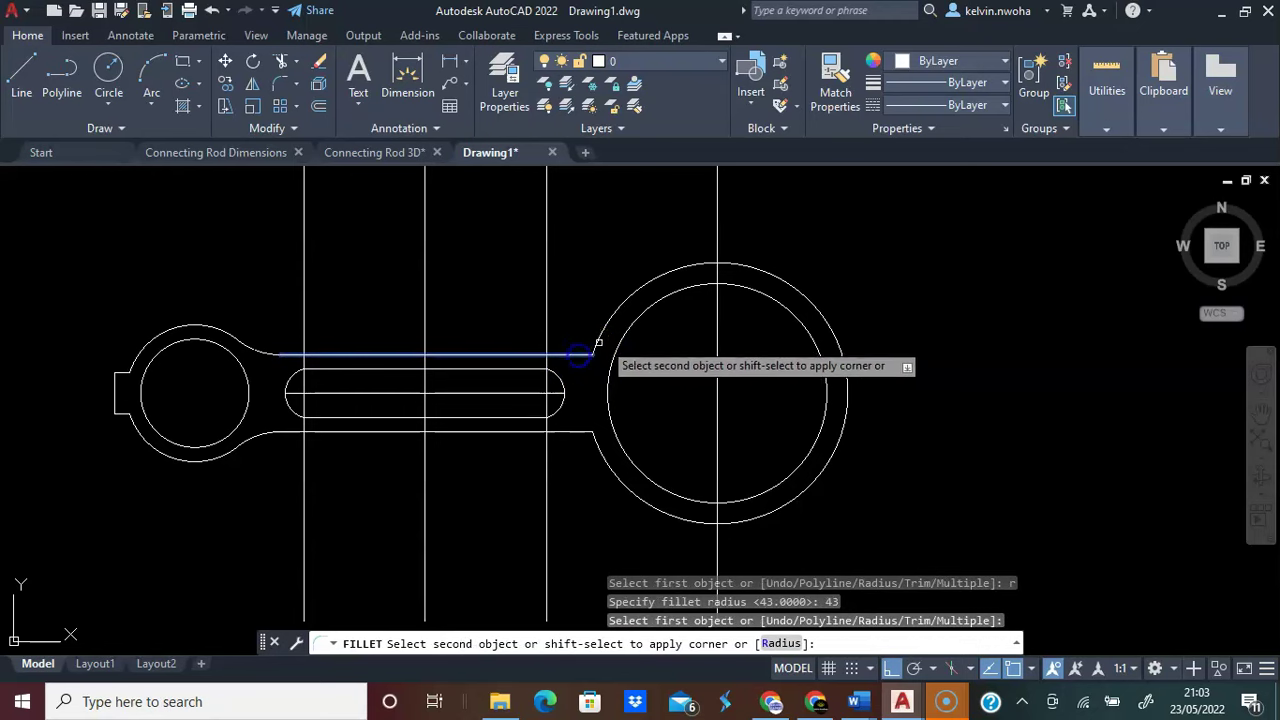
{"action": "left_click", "coordinate": [604, 334]}
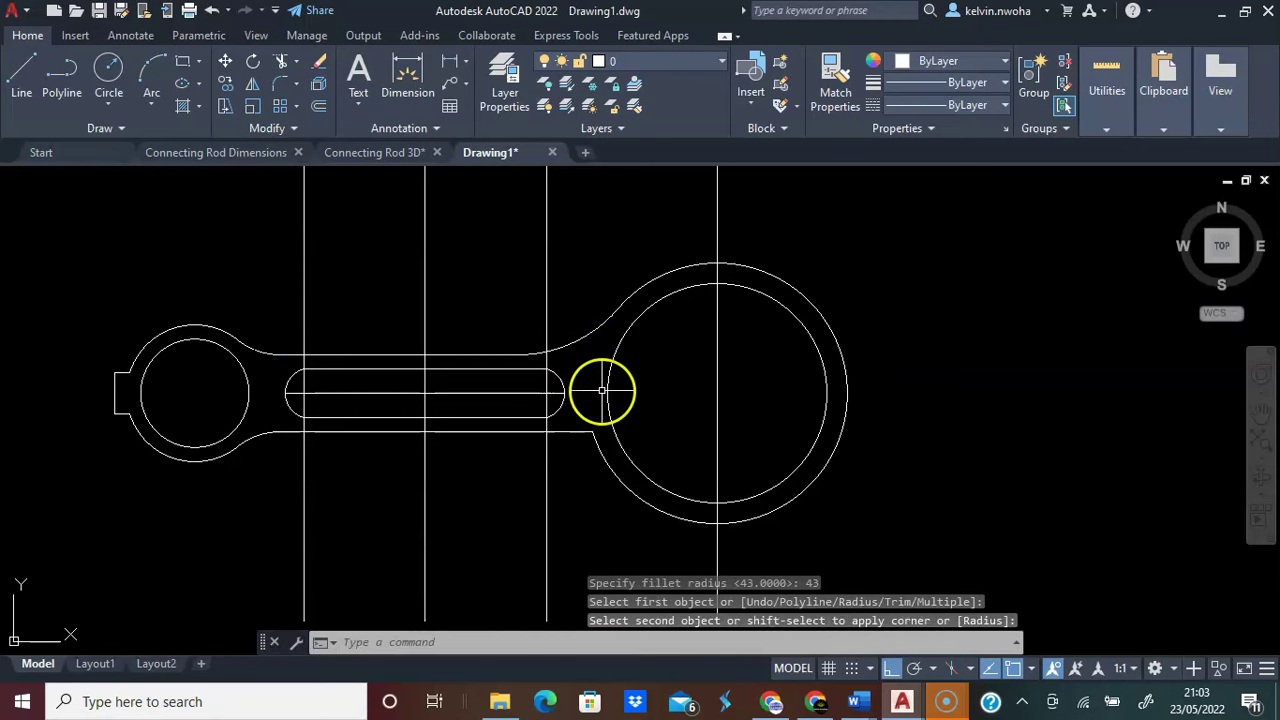
Fillet the big end's outer arc to the shank's lower edge with the same 43 radius
{"action": "key", "text": "Return"}
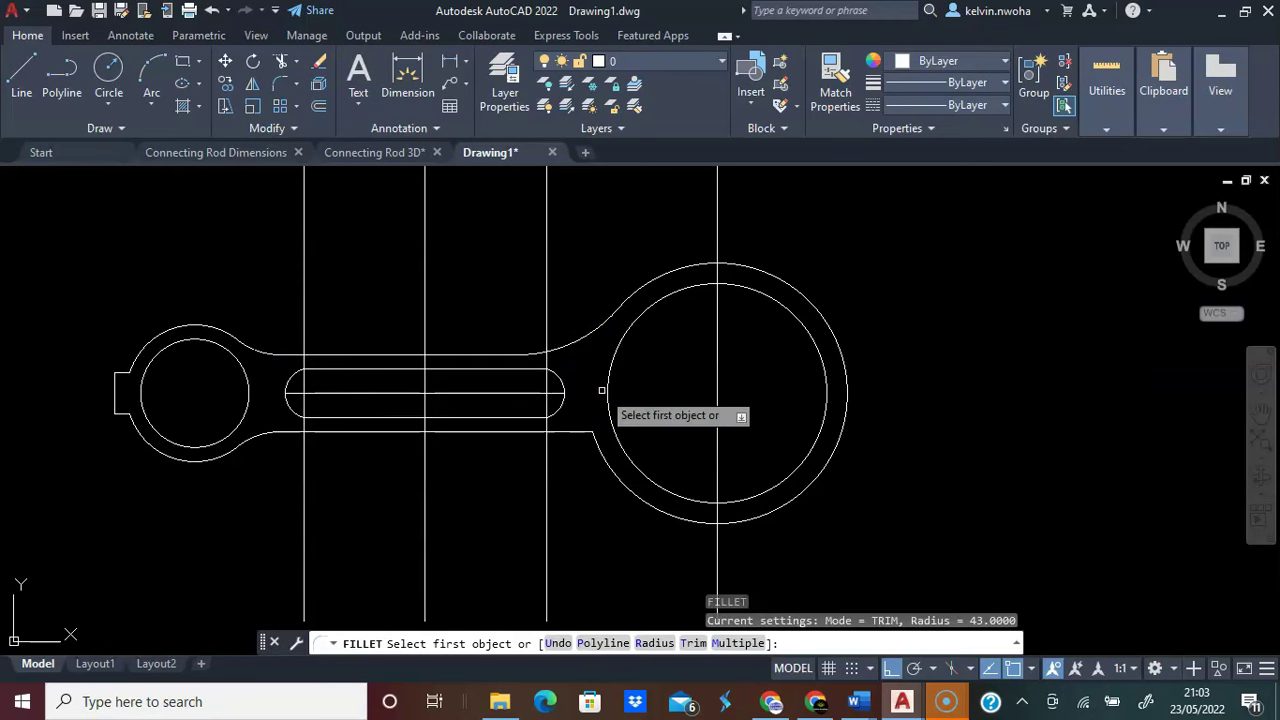
{"action": "left_click", "coordinate": [598, 452]}
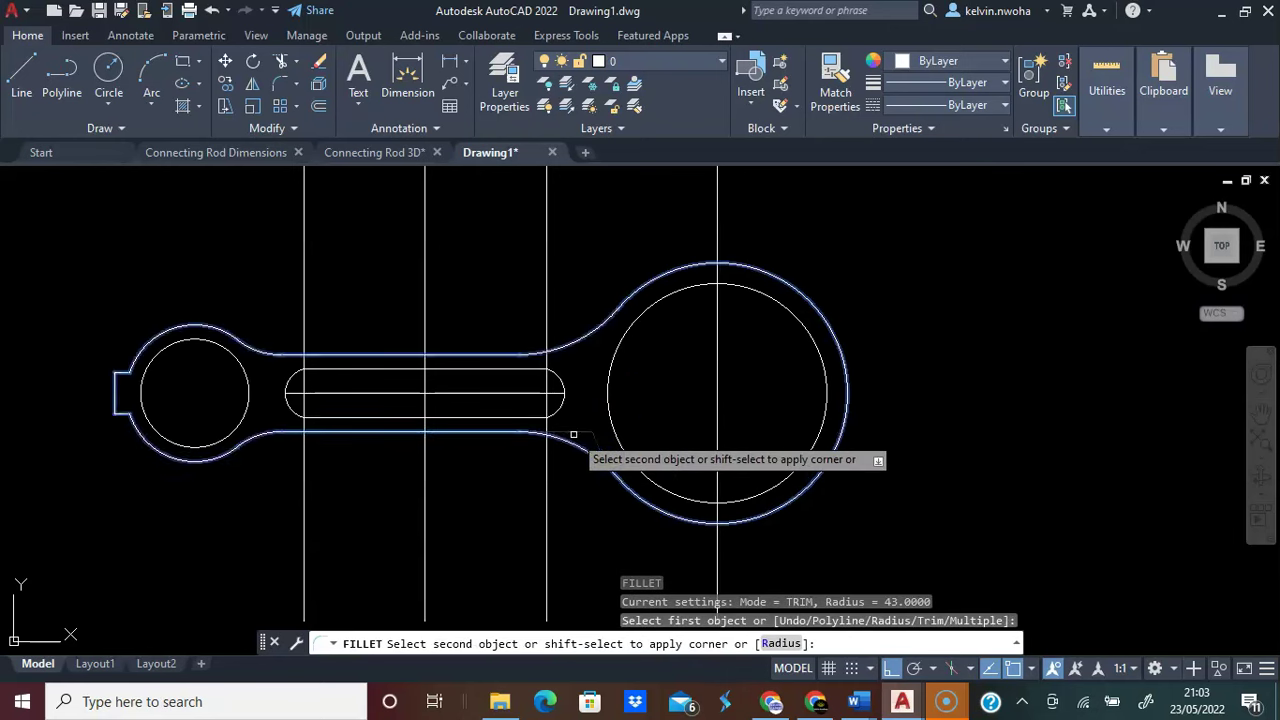
{"action": "left_click", "coordinate": [573, 435]}
{"action": "scroll", "coordinate": [596, 530], "scroll_direction": "down", "scroll_amount": 2}
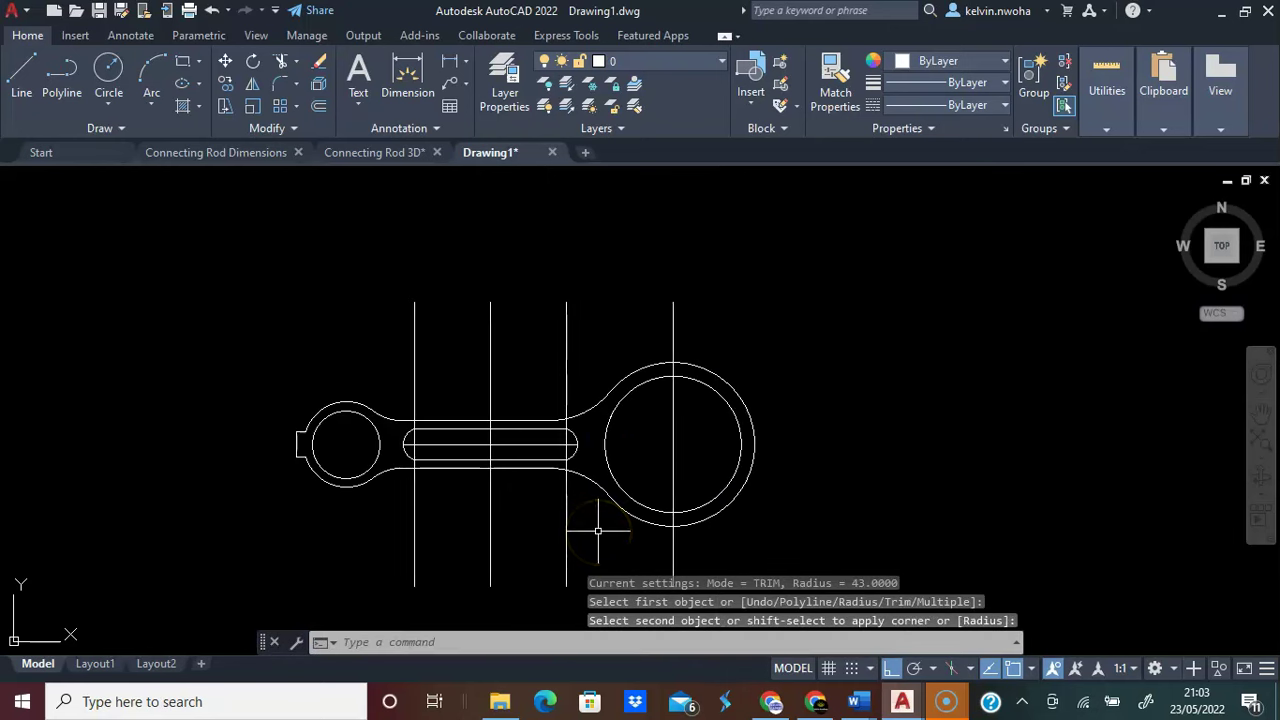
{"action": "middle_click_drag", "start_coordinate": [598, 531], "coordinate": [614, 471]}
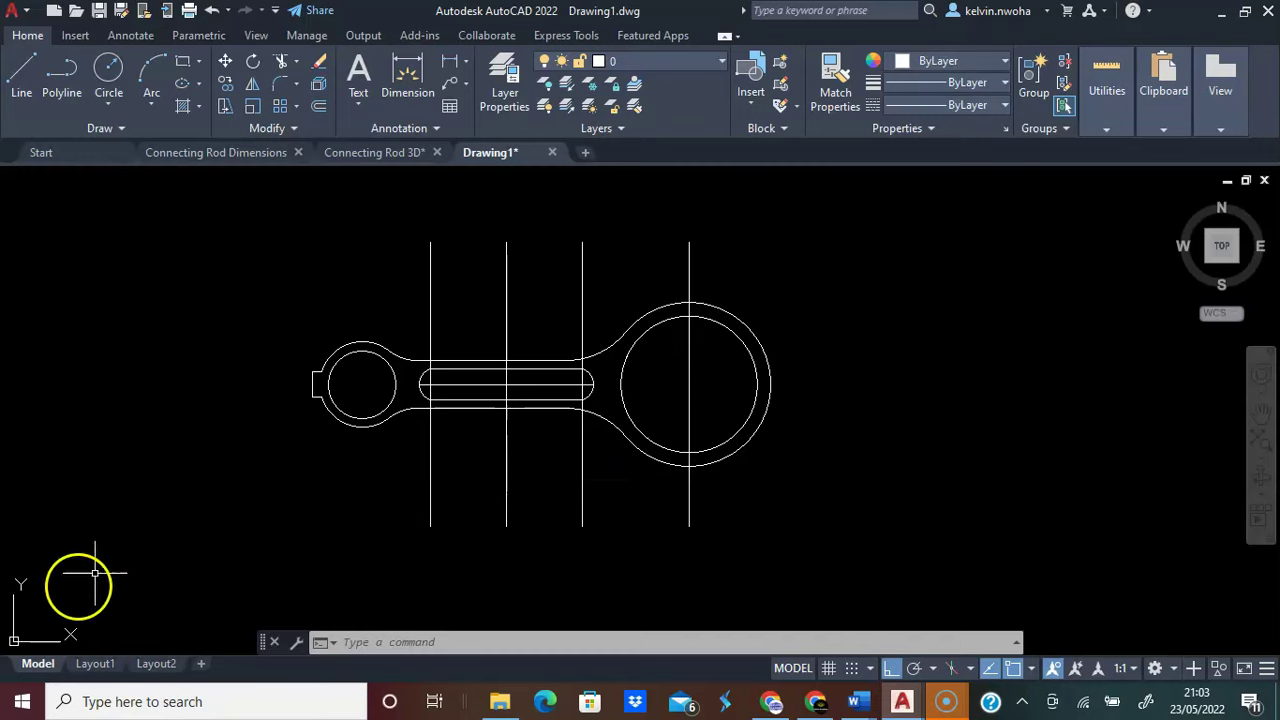
Delete the three vertical construction lines crossing the shank slot
{"action": "left_click", "coordinate": [628, 289]}
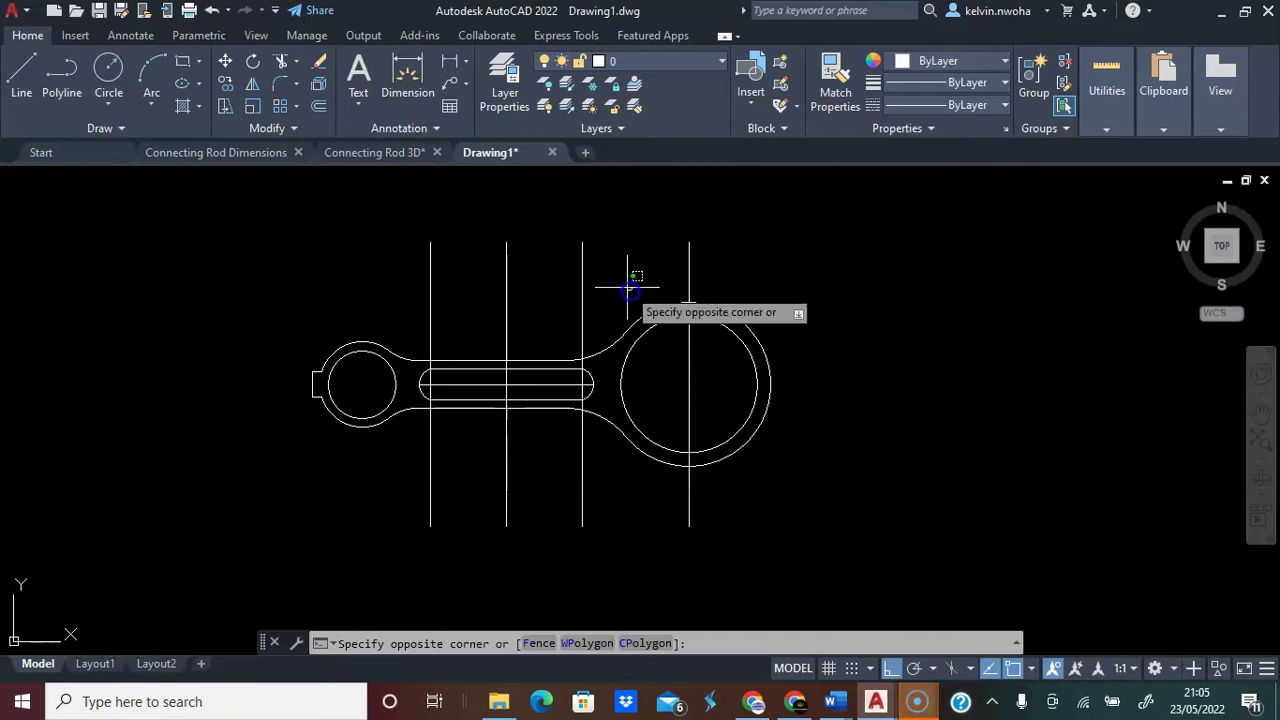
{"action": "left_click", "coordinate": [388, 244]}
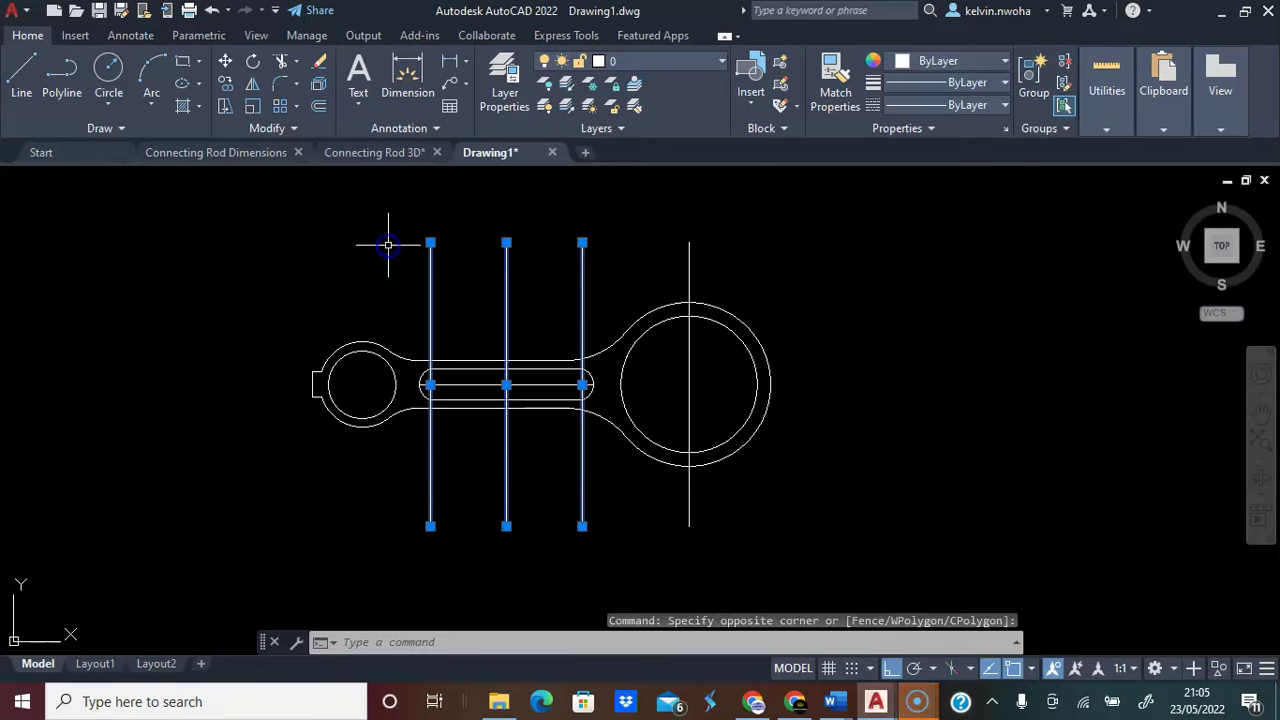
{"action": "key", "text": "Delete"}
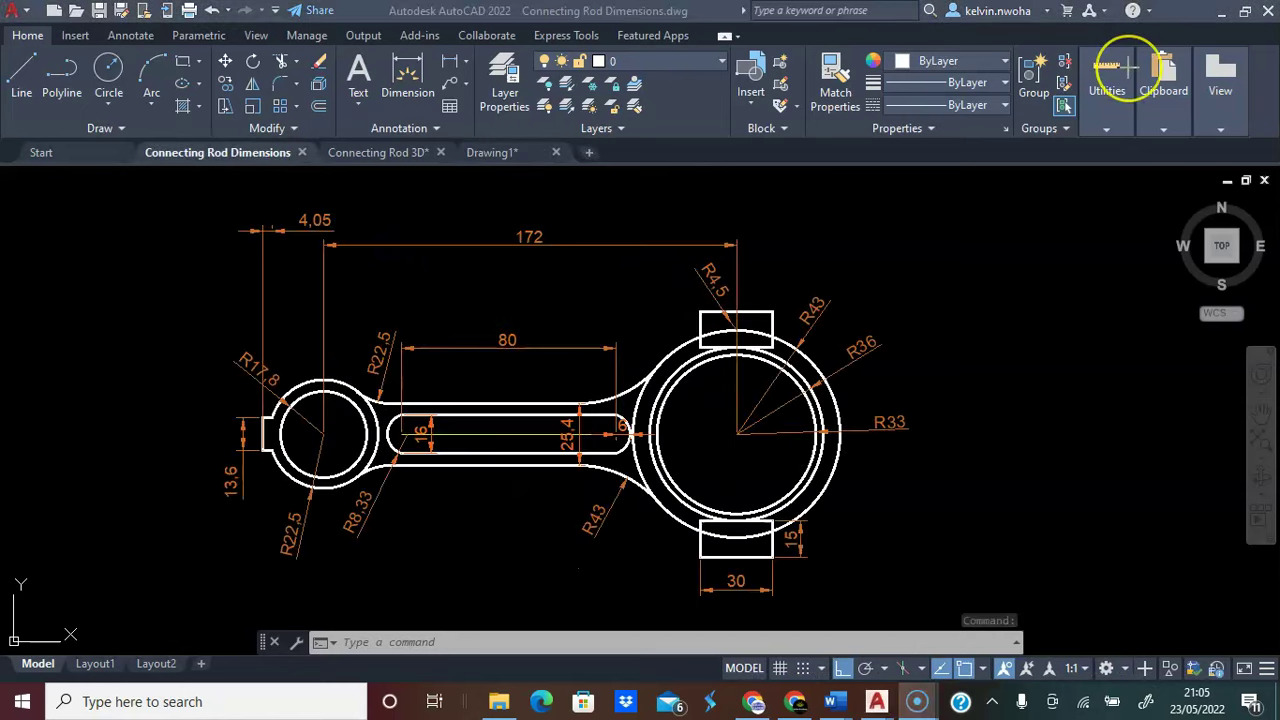
Draw a rectangle 30 wide and 15 high in the empty space beside the big end
{"action": "mouse_move", "coordinate": [780, 282]}
{"action": "left_mouse_down"}
{"action": "mouse_move", "coordinate": [745, 272]}
{"action": "mouse_move", "coordinate": [712, 284]}
{"action": "left_mouse_up"}
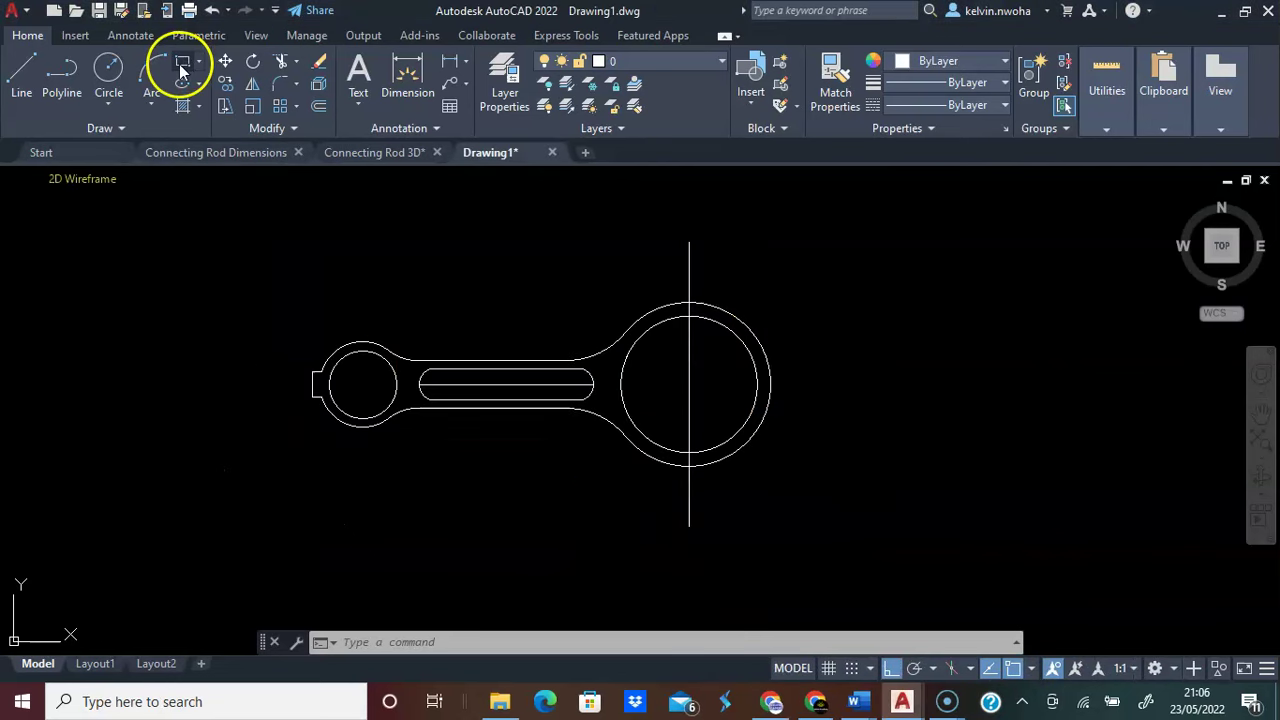
{"action": "left_click", "coordinate": [178, 60]}
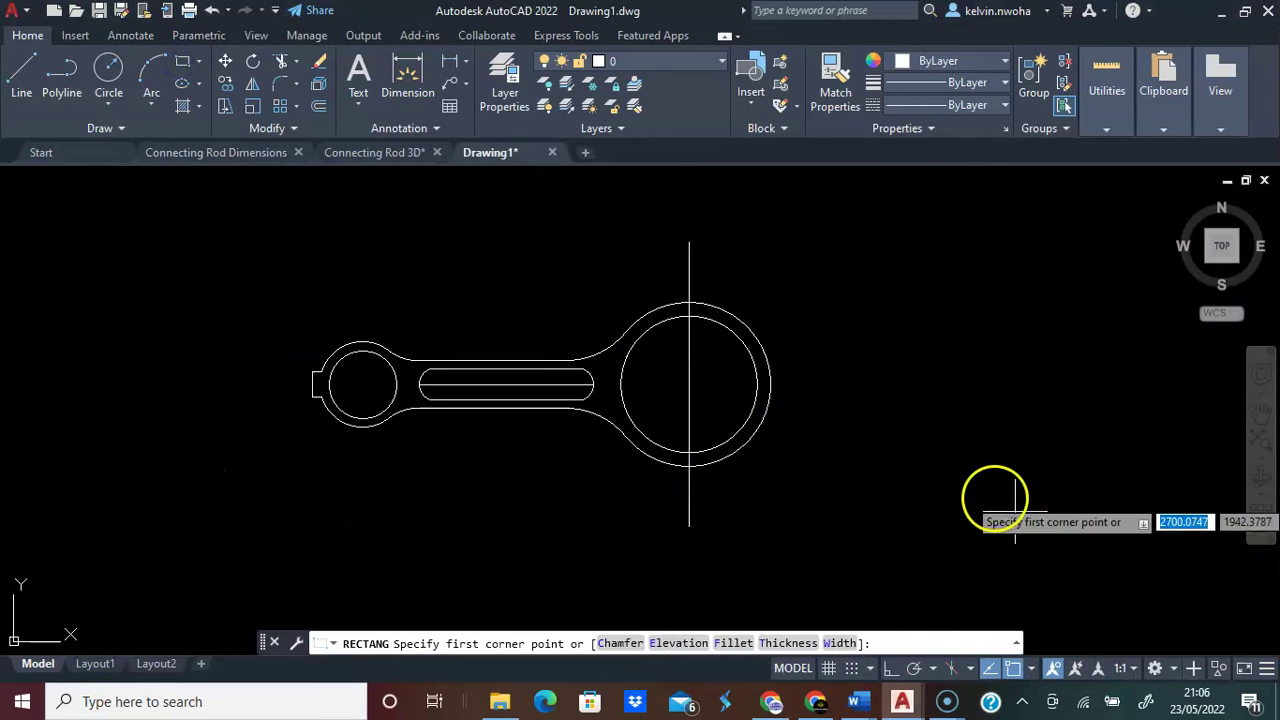
{"action": "left_click", "coordinate": [868, 368]}
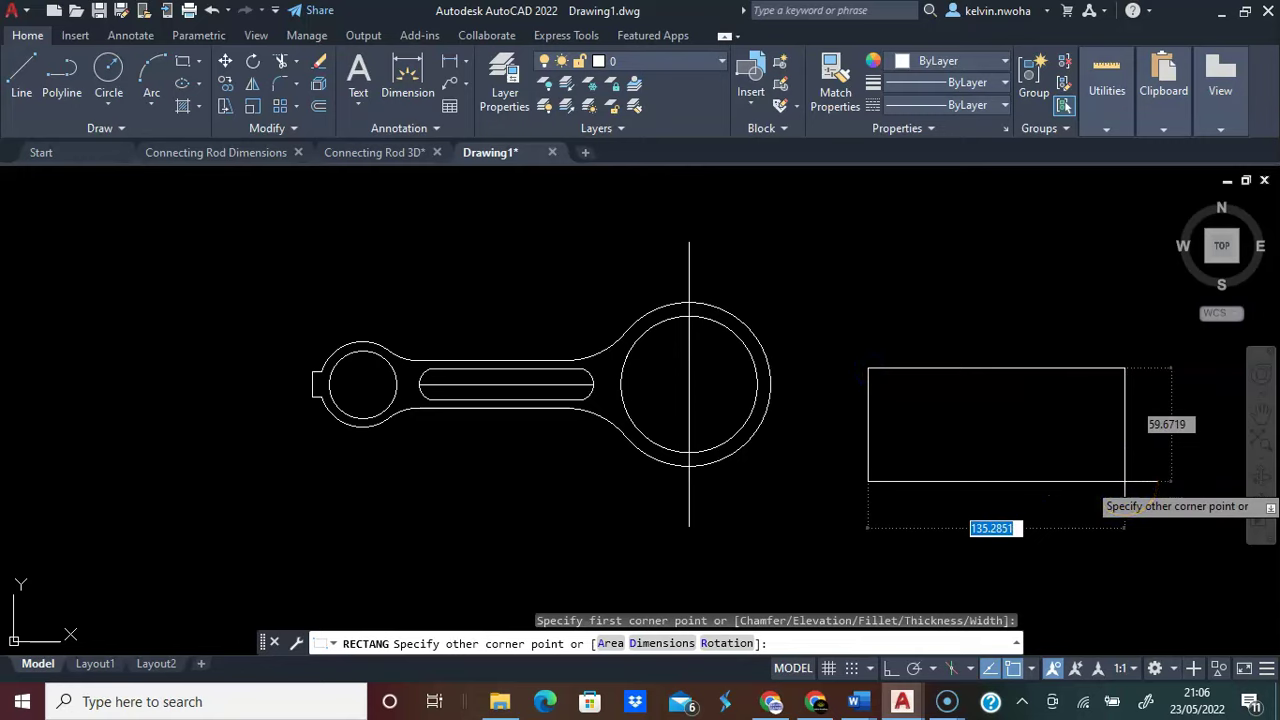
{"action": "type", "text": "30"}
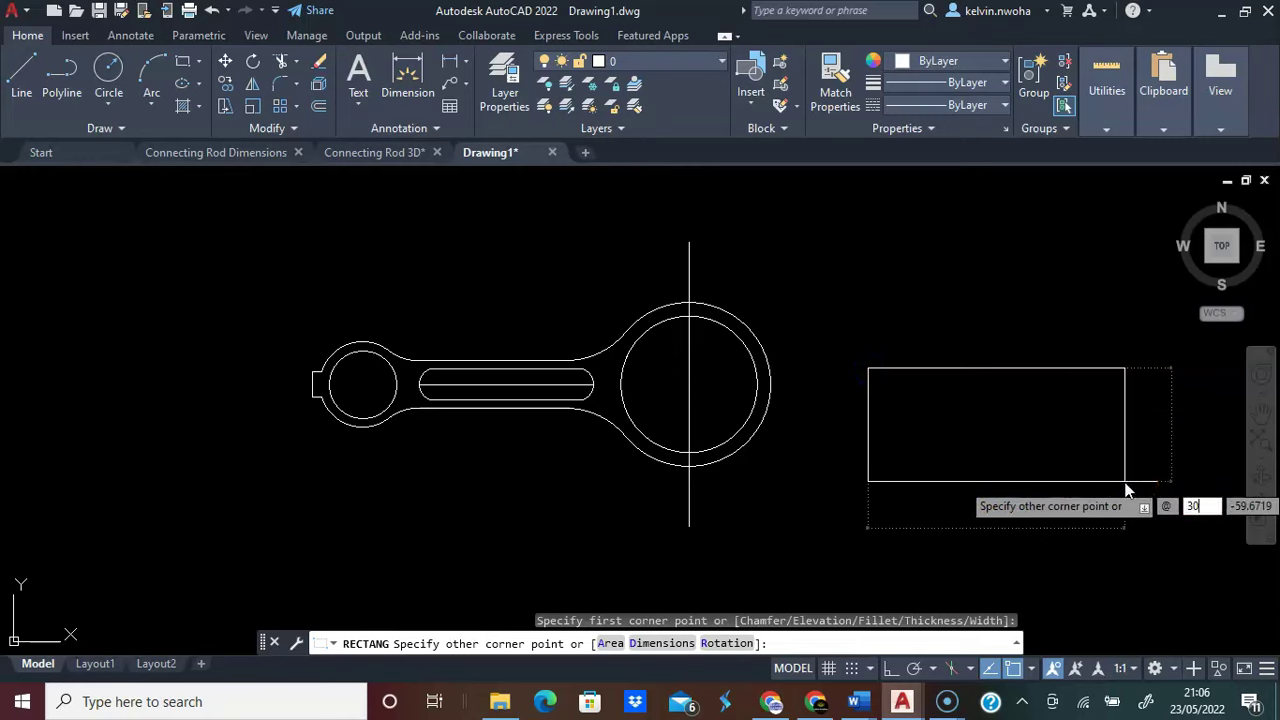
{"action": "key", "text": "Tab"}
{"action": "type", "text": "15"}
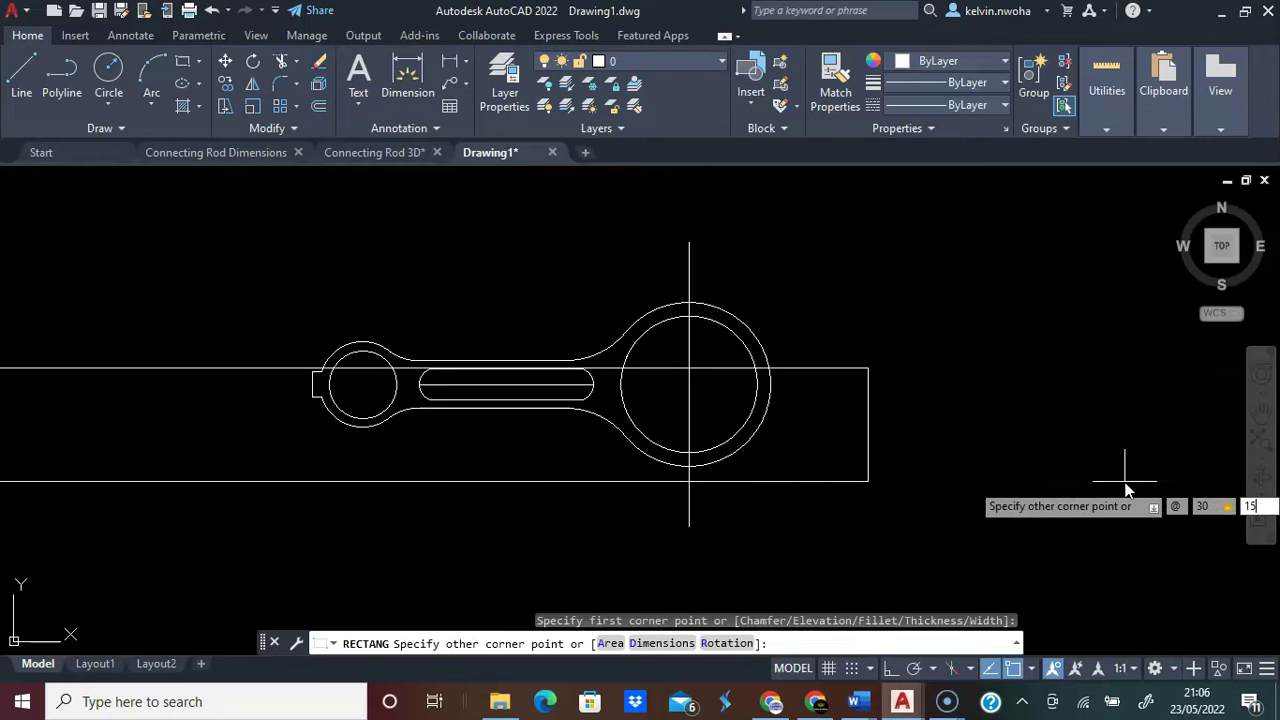
{"action": "key", "text": "Return"}
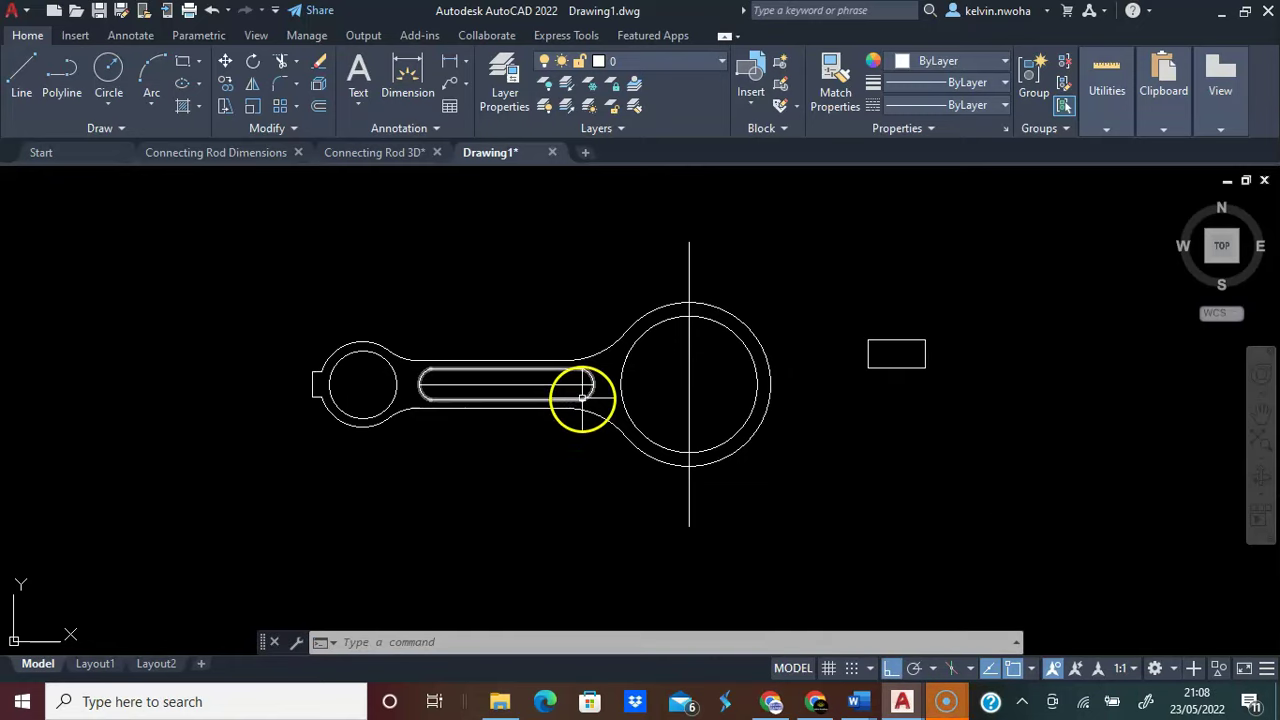
Copy the shank slot outline from its centre straight down to about 95 units below the rod
{"action": "left_click", "coordinate": [581, 397]}
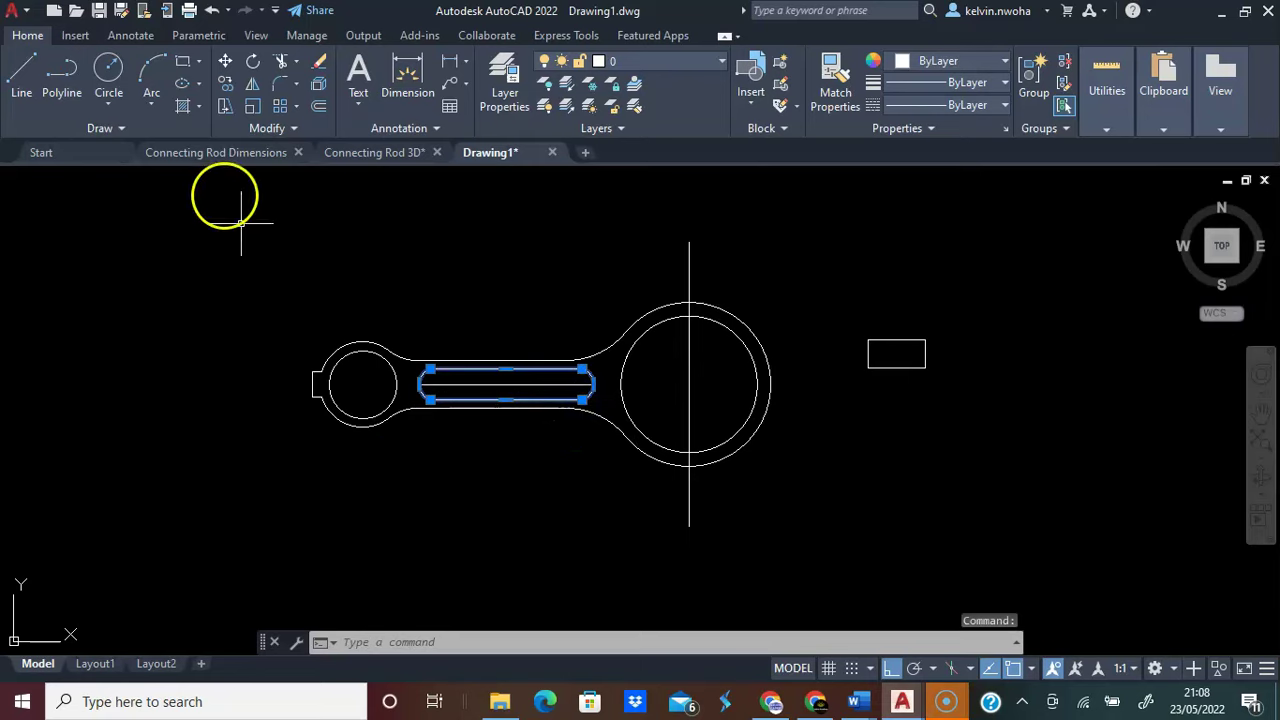
{"action": "left_click", "coordinate": [226, 84]}
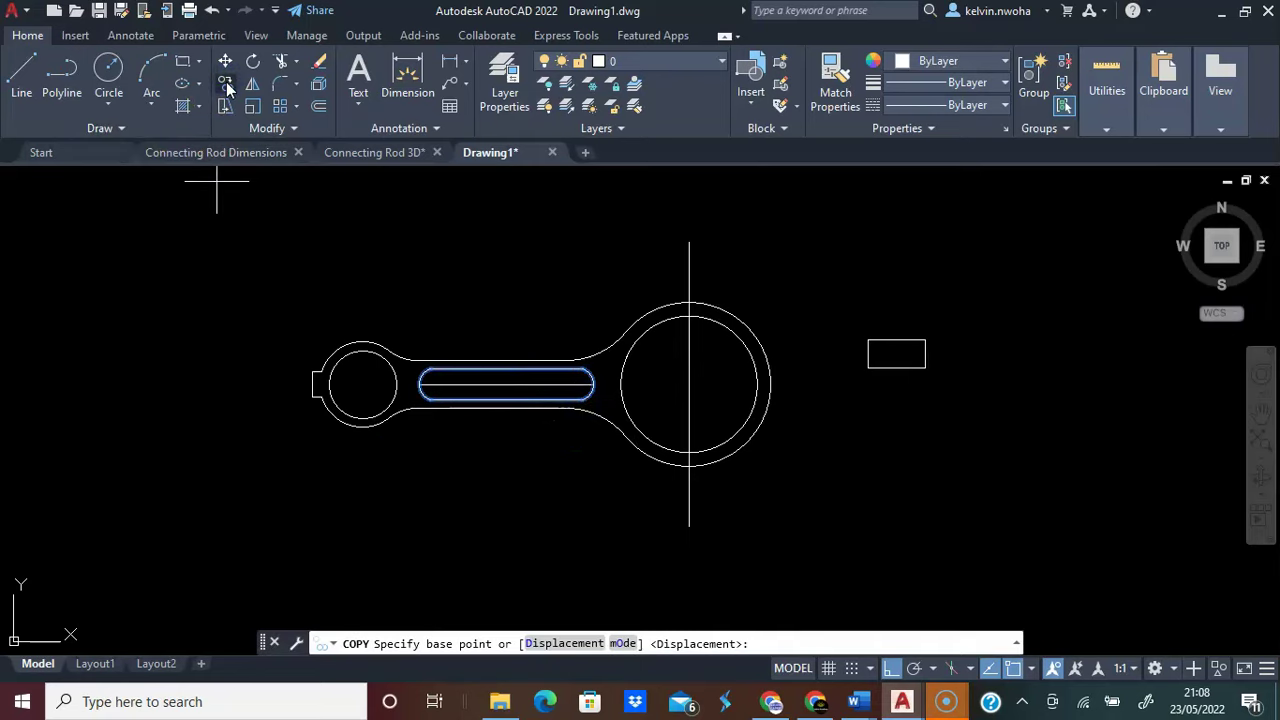
{"action": "left_click", "coordinate": [505, 385]}
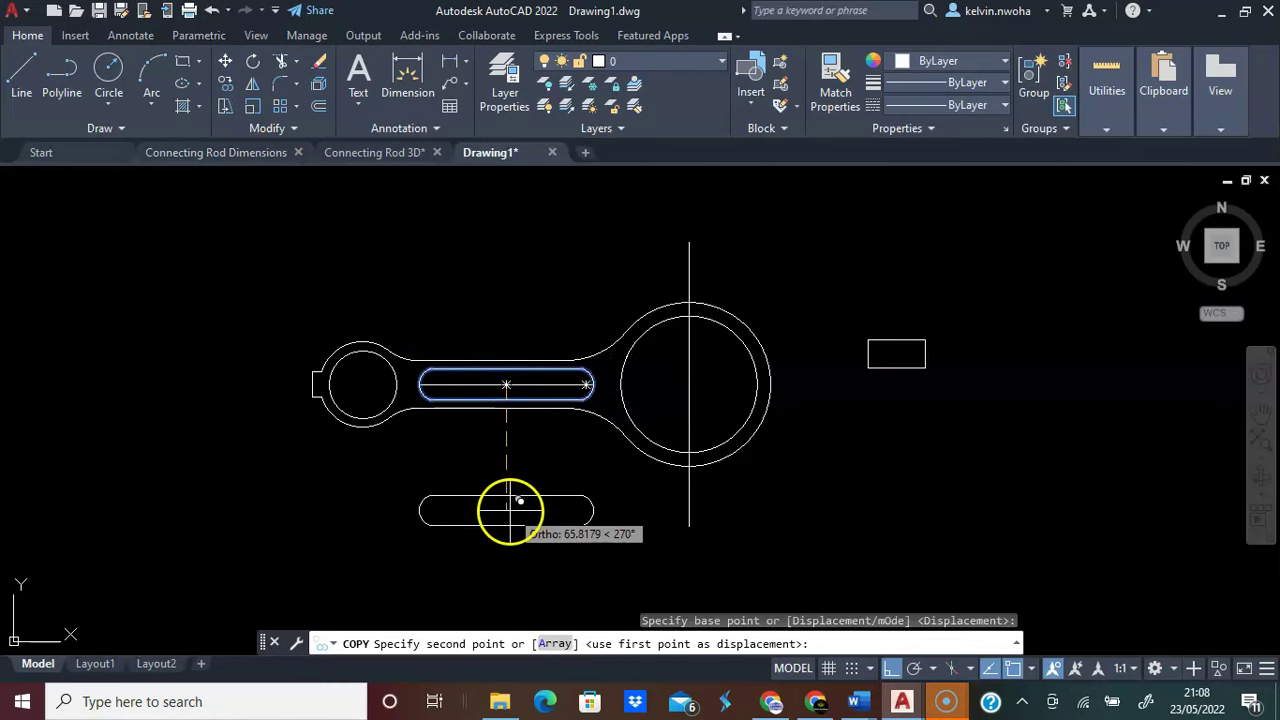
{"action": "left_click", "coordinate": [508, 565]}
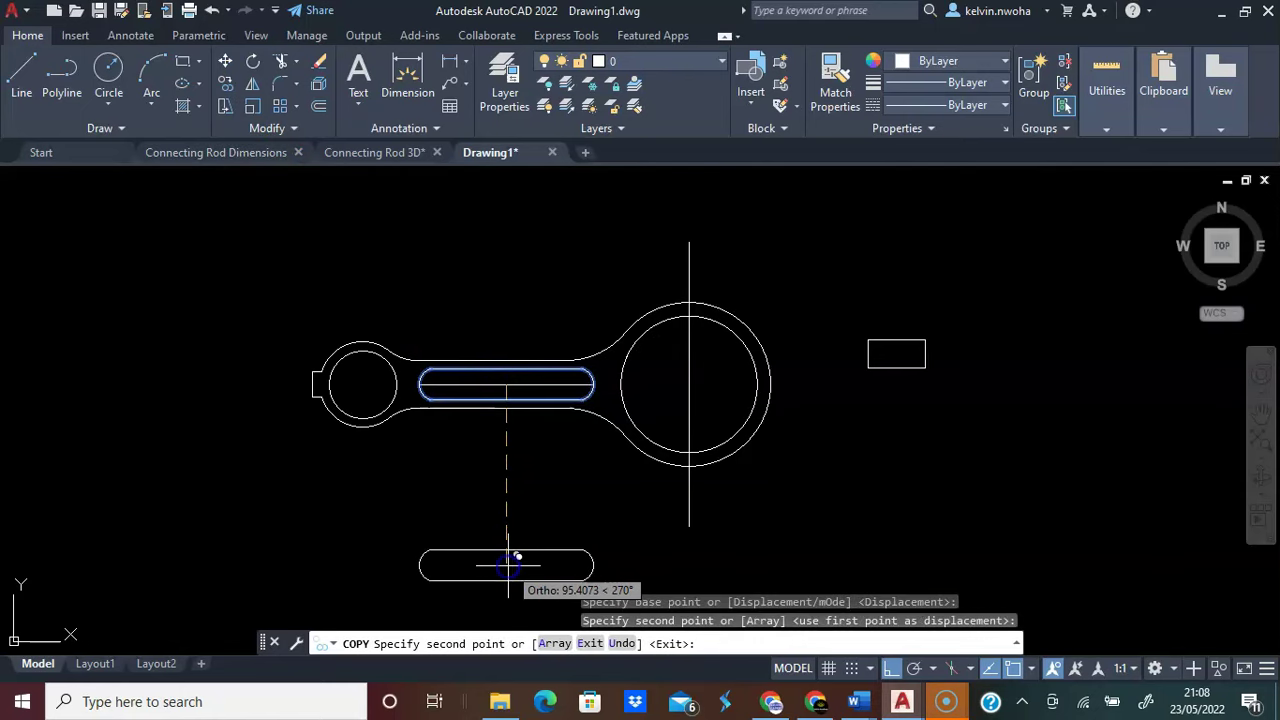
{"action": "key", "text": "Return"}
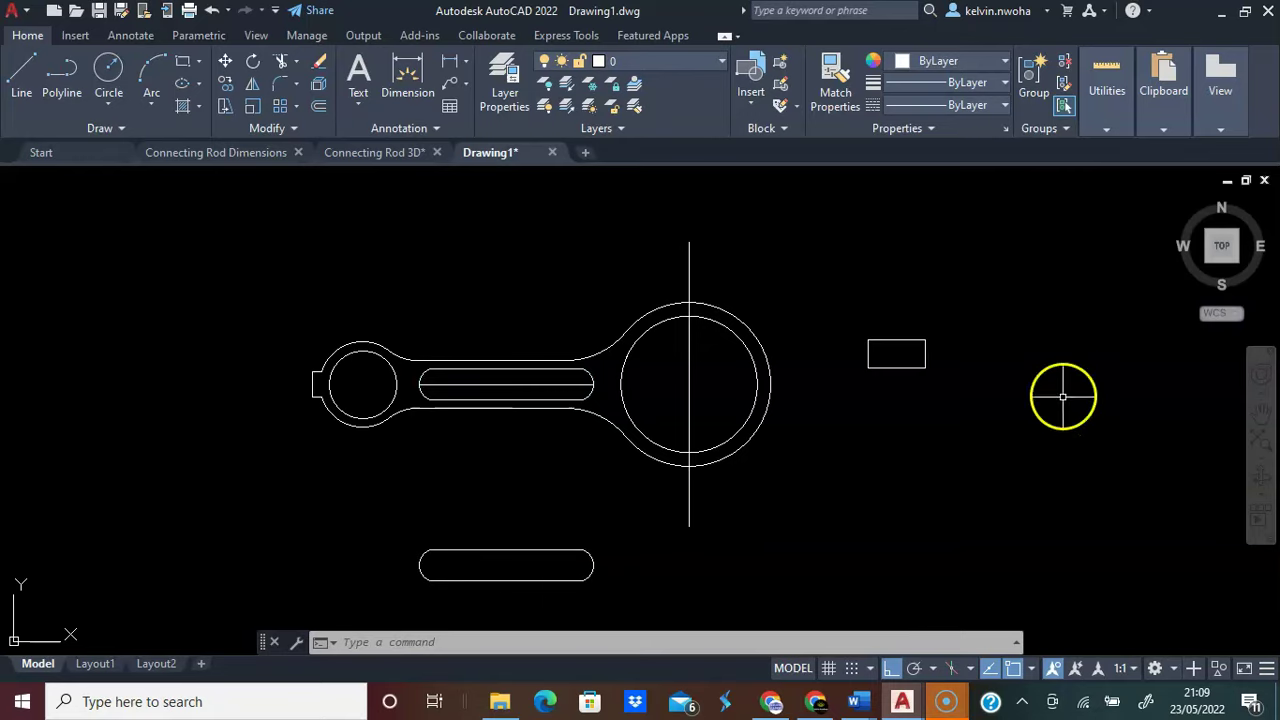
Switch to an isometric view and delete the long construction line crossing the big end
{"action": "left_click", "coordinate": [1210, 265]}
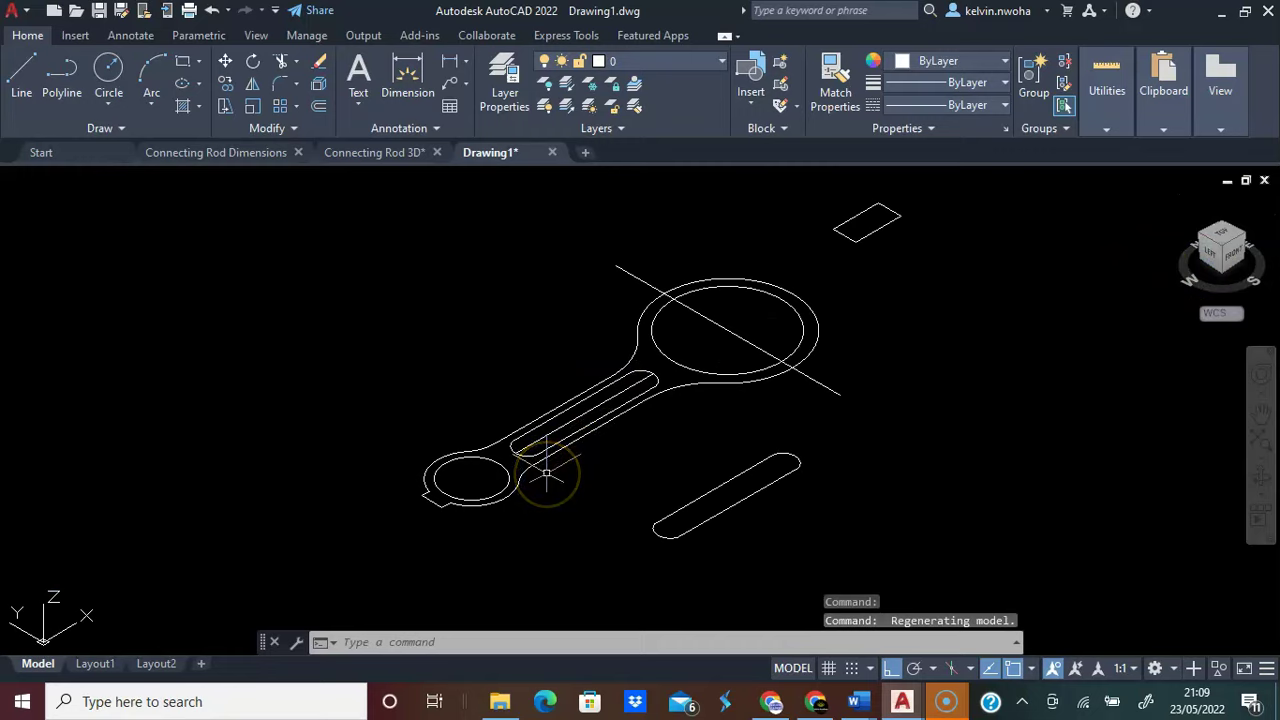
{"action": "left_click", "coordinate": [310, 488]}
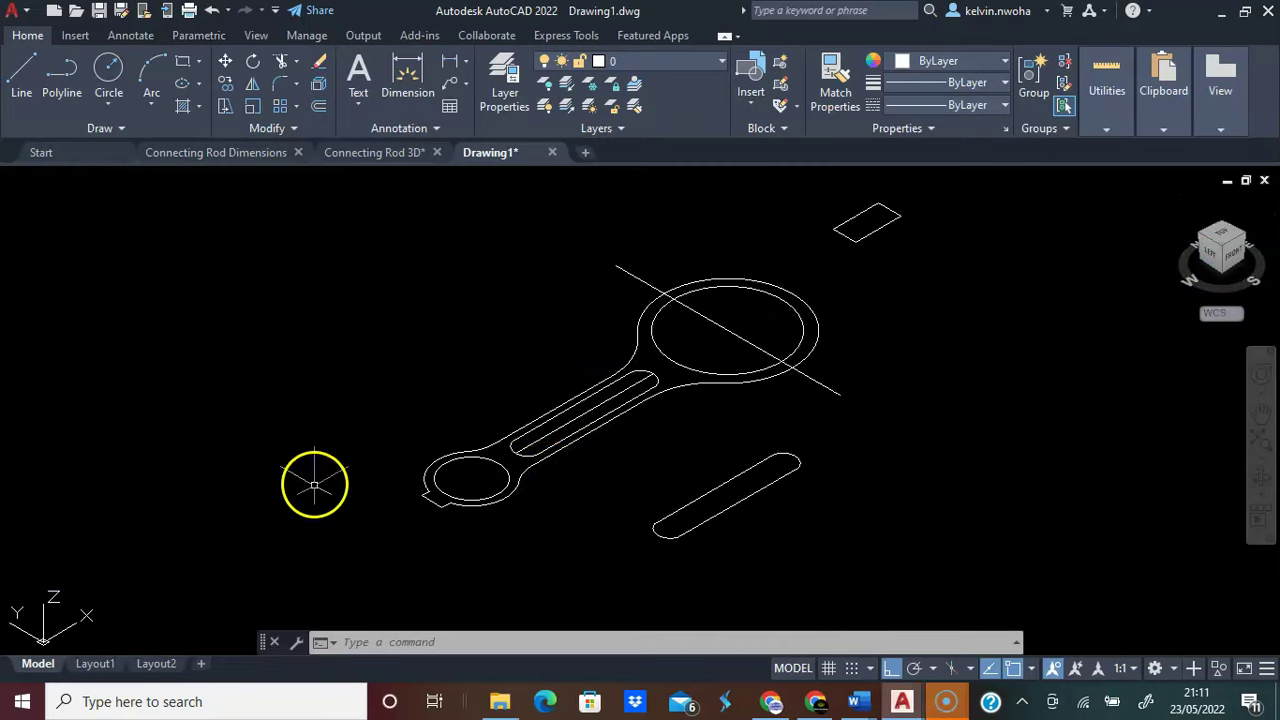
{"action": "left_click", "coordinate": [623, 273]}
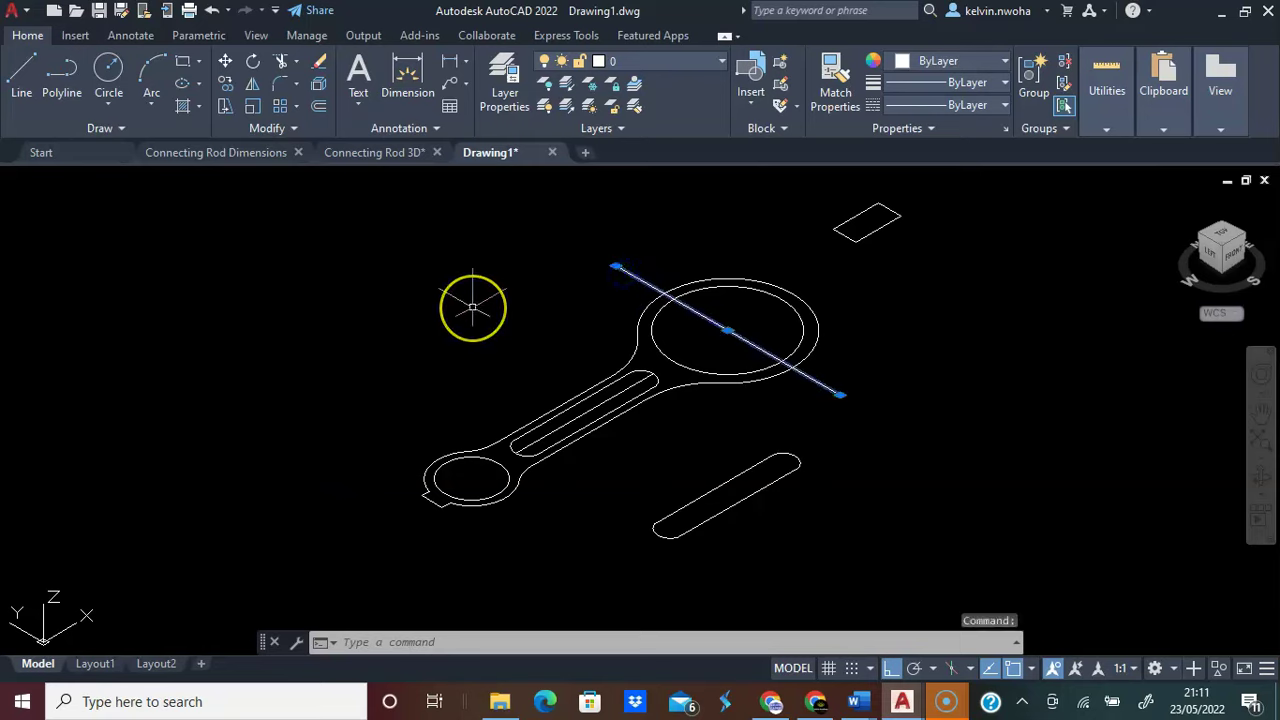
{"action": "key", "text": "Delete"}
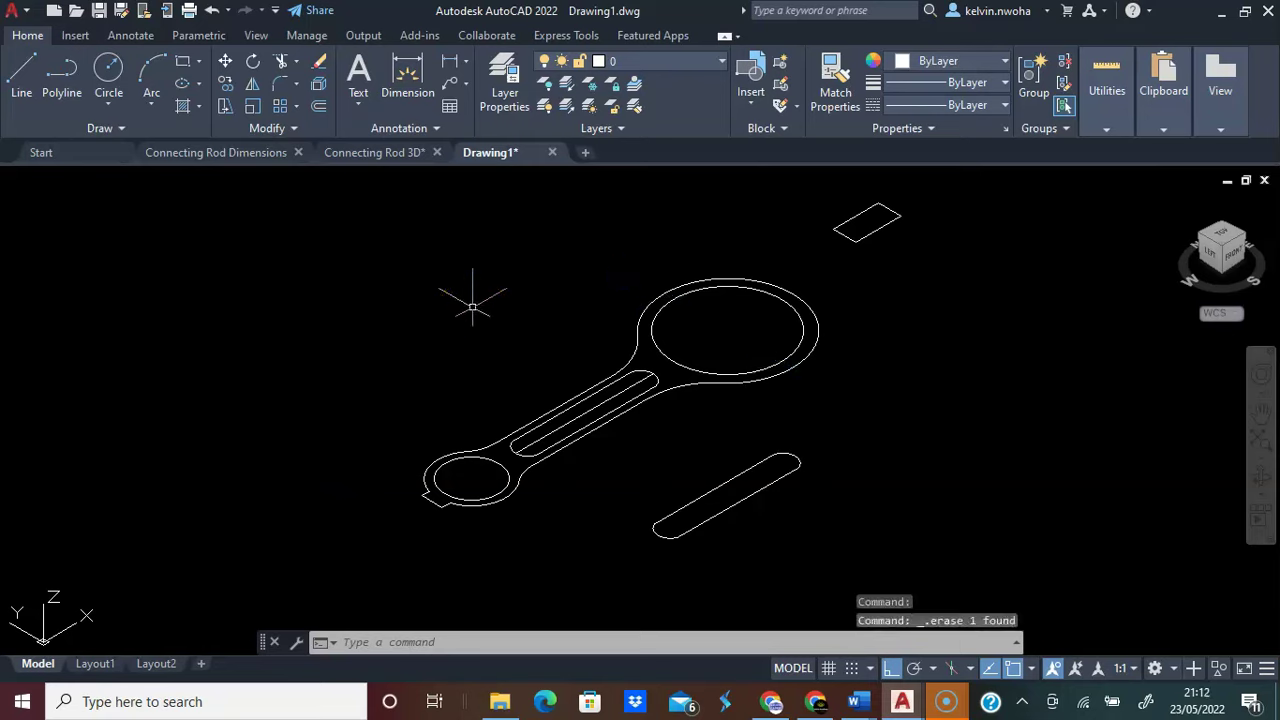
Presspull the rod's bounded area upward by 9, leaving the slot and both end holes open
{"action": "type", "text": "presspull"}
{"action": "key", "text": "Return"}
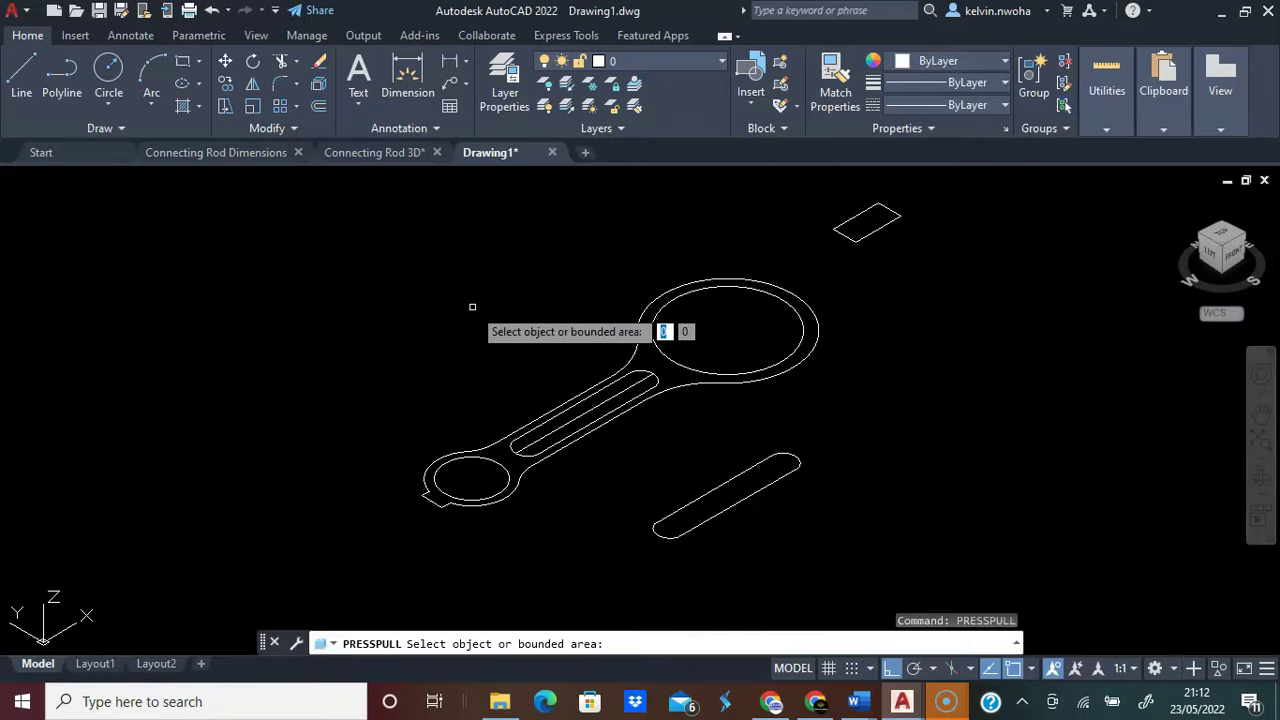
{"action": "left_click", "coordinate": [623, 354]}
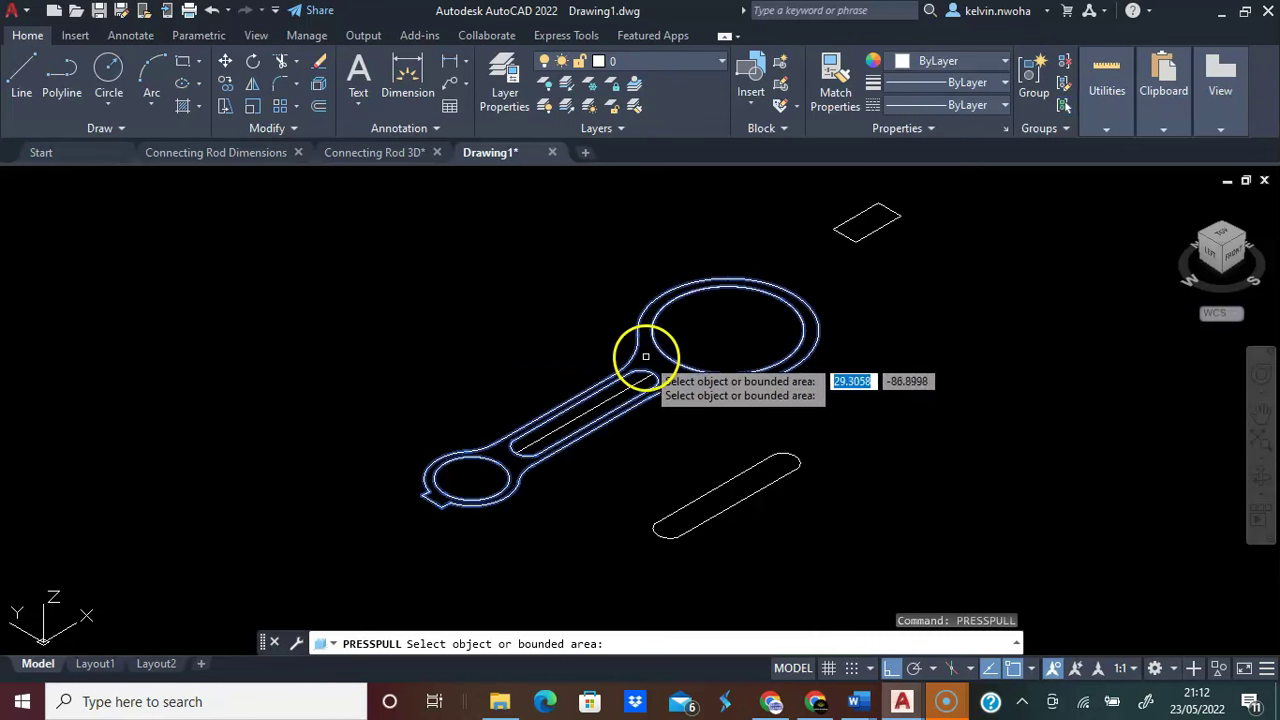
{"action": "left_click", "coordinate": [658, 288]}
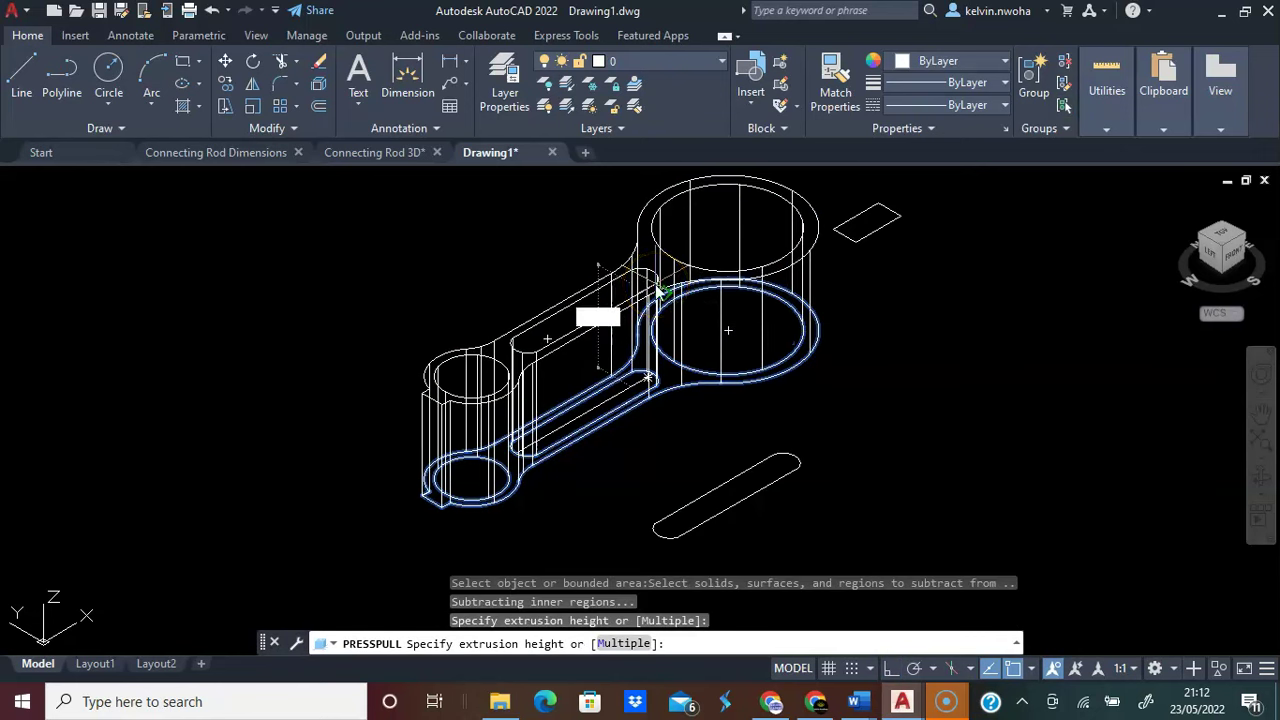
{"action": "key", "text": "Return"}
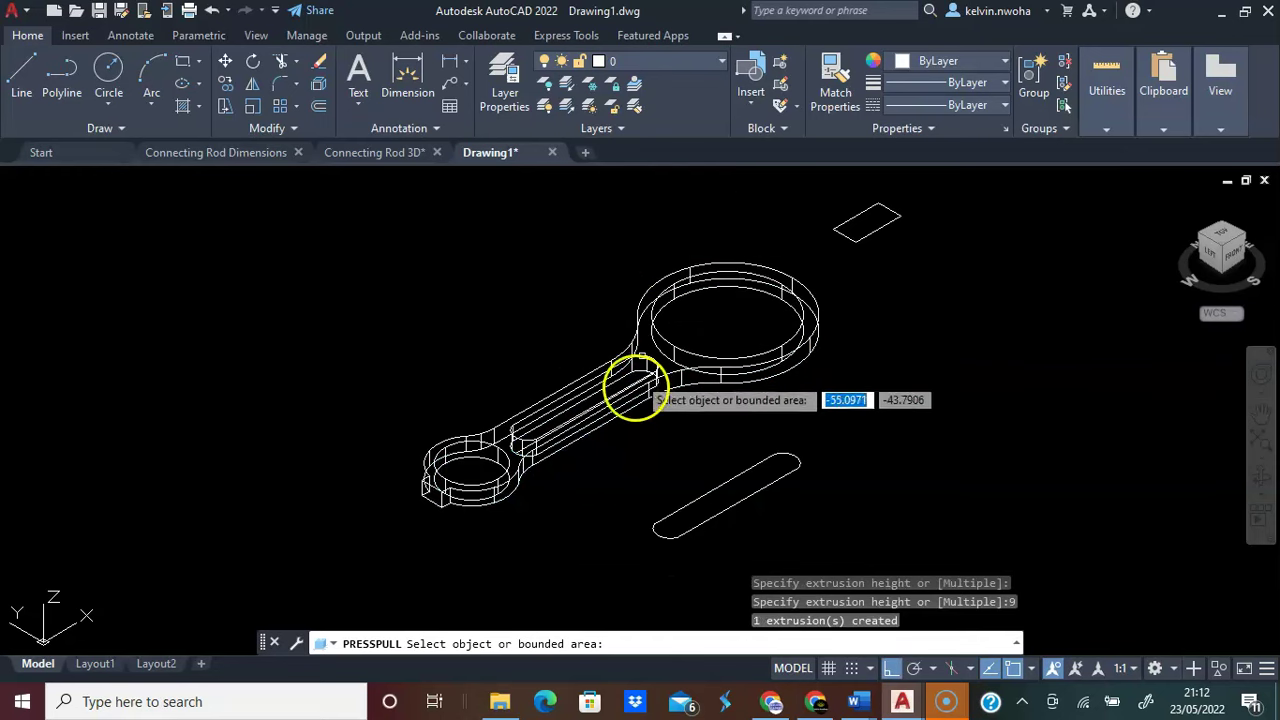
{"action": "key", "text": "Return"}
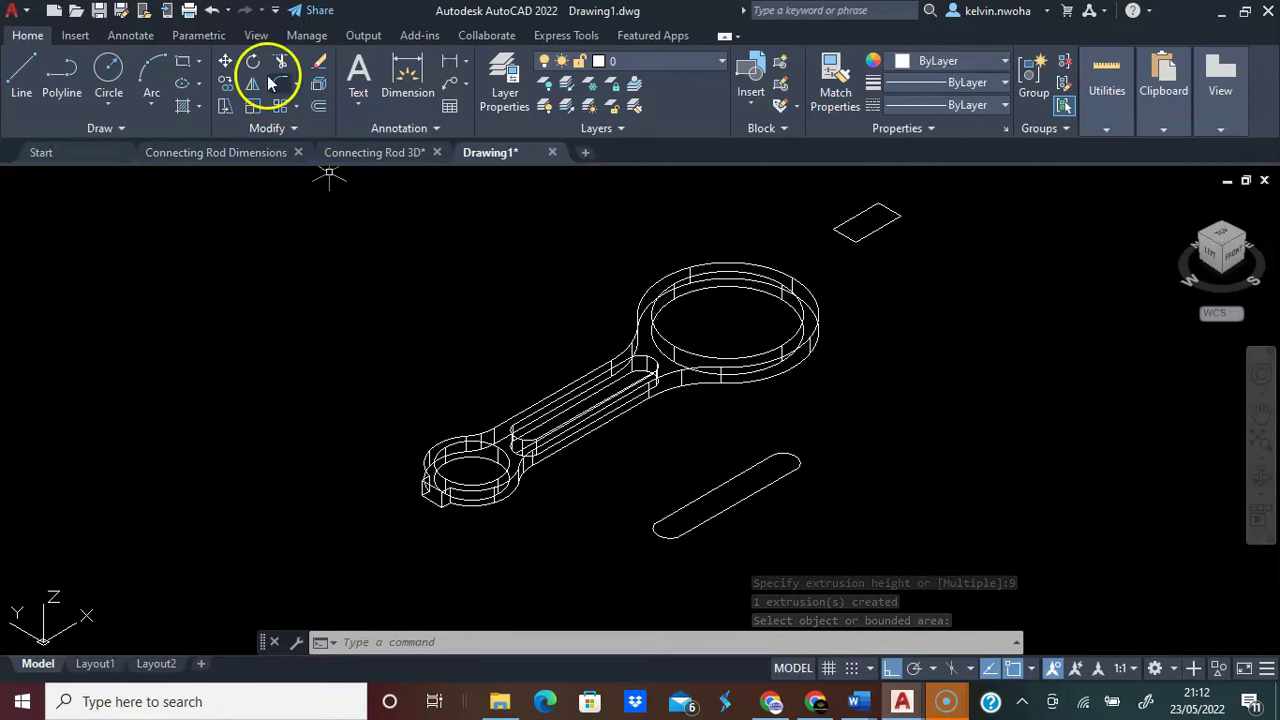
Set the visual style to Conceptual
{"action": "left_click", "coordinate": [255, 35]}
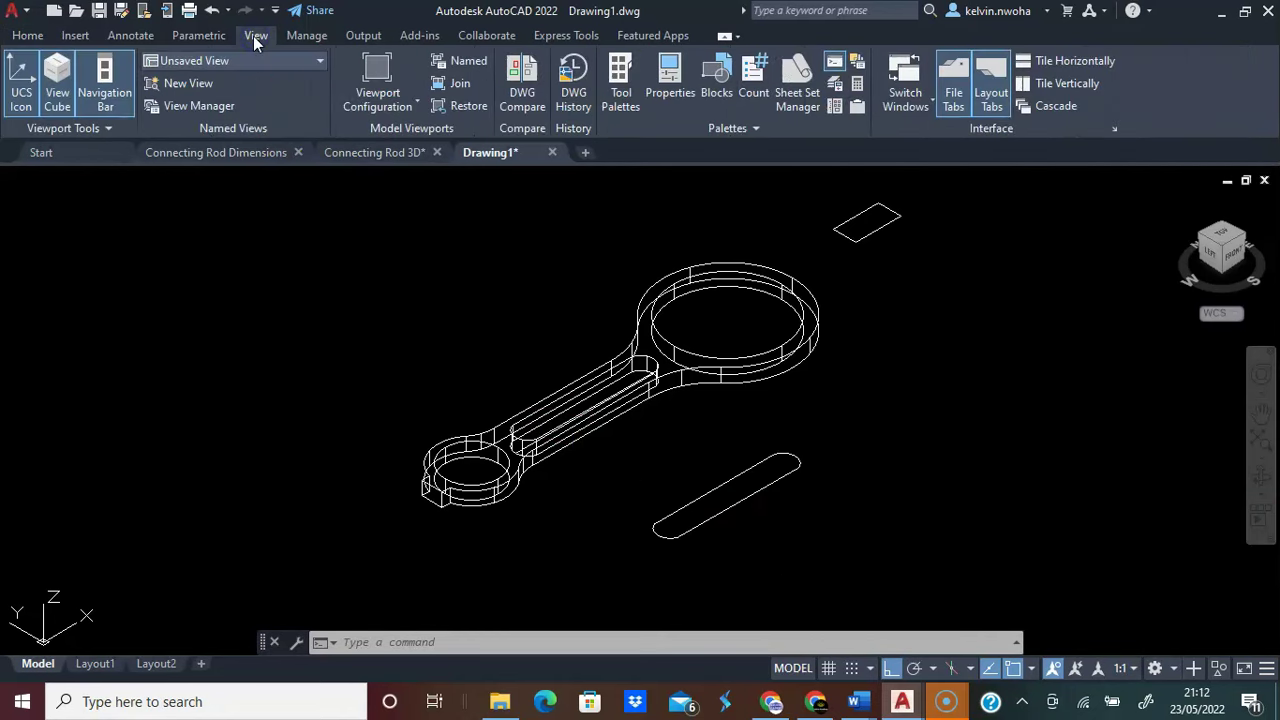
{"action": "left_click", "coordinate": [741, 128]}
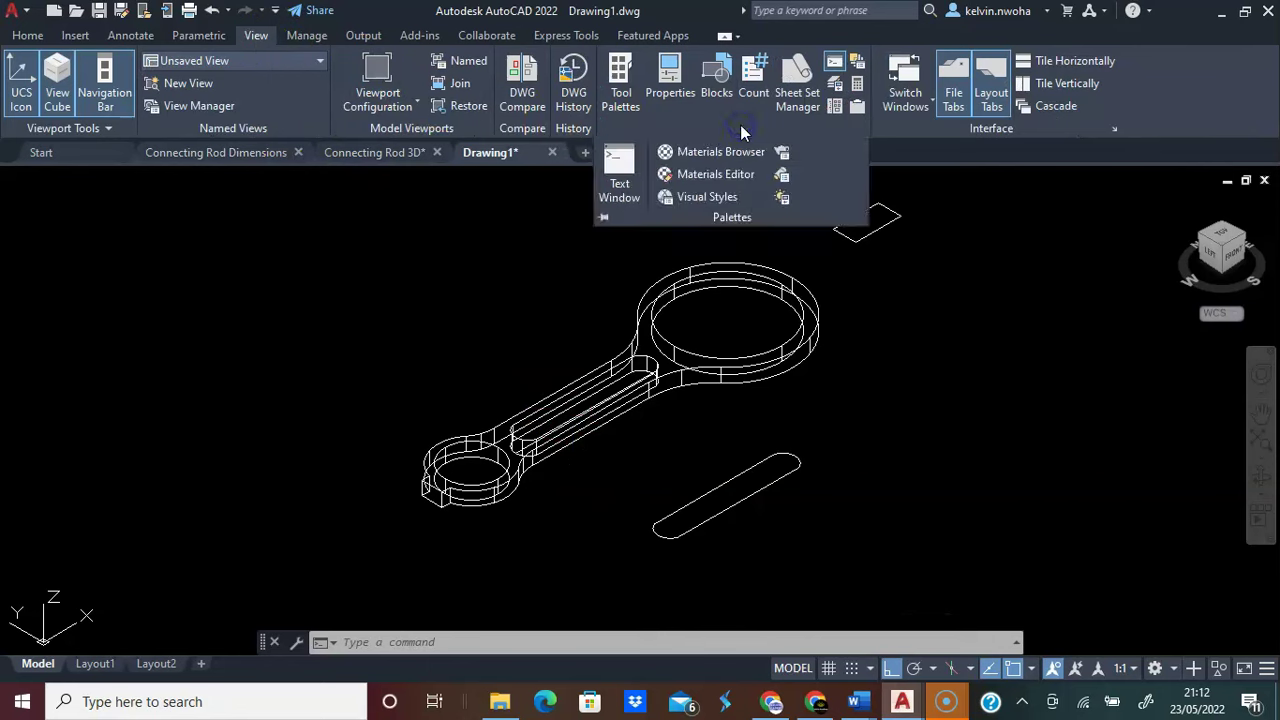
{"action": "left_click", "coordinate": [716, 196]}
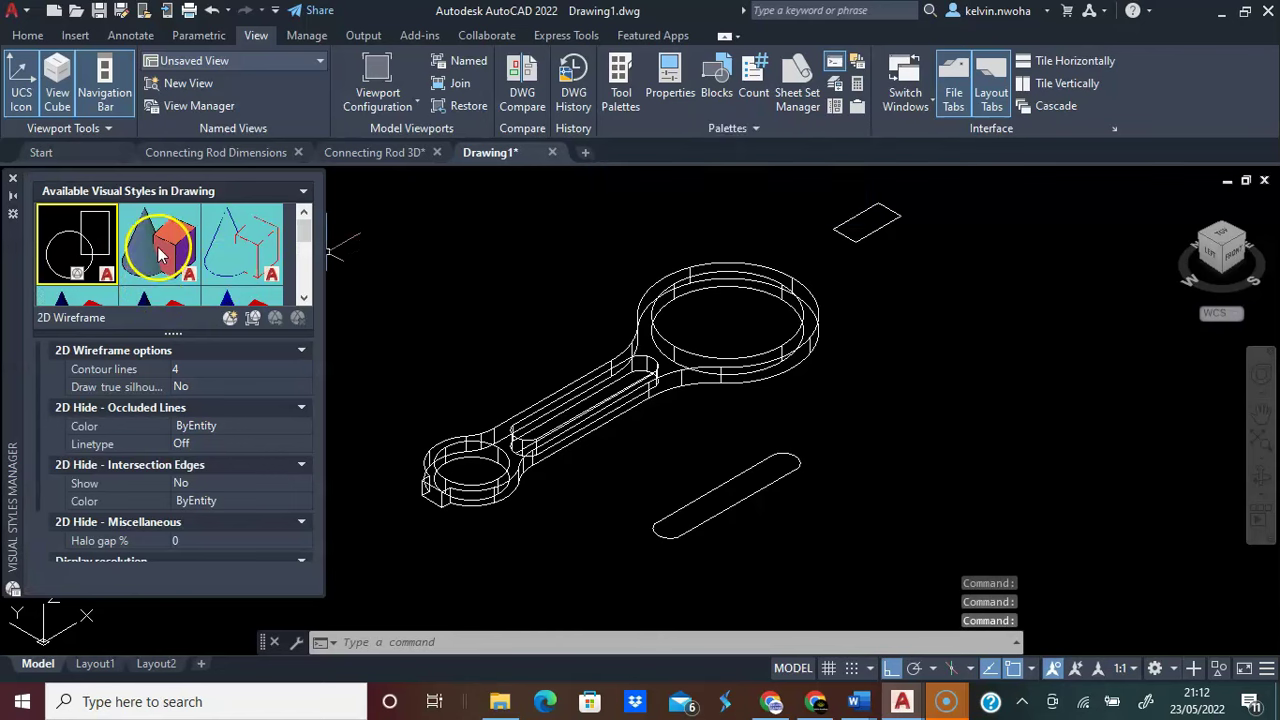
{"action": "double_click", "coordinate": [158, 255]}
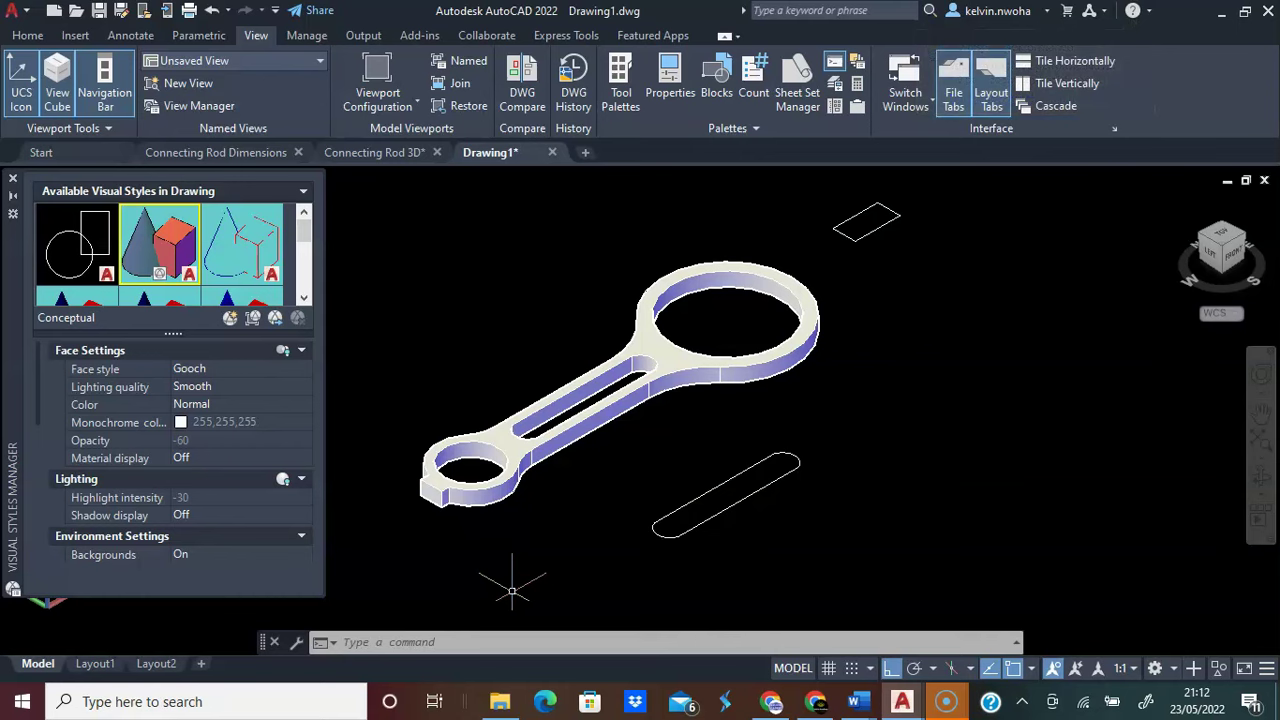
Presspull the rod's underside face outward by 9
{"action": "middle_click_drag", "start_coordinate": [503, 600], "coordinate": [537, 418], "text": "shift"}
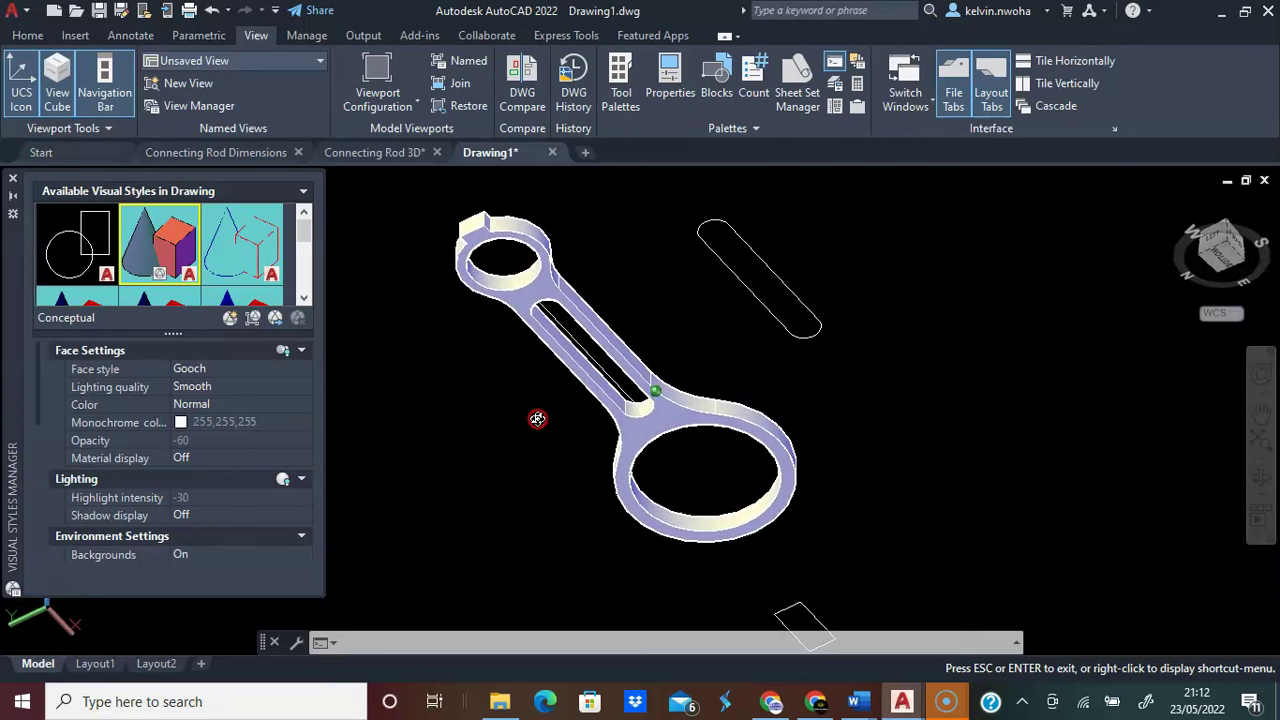
{"action": "middle_click_drag", "start_coordinate": [537, 418], "coordinate": [536, 416], "text": "shift"}
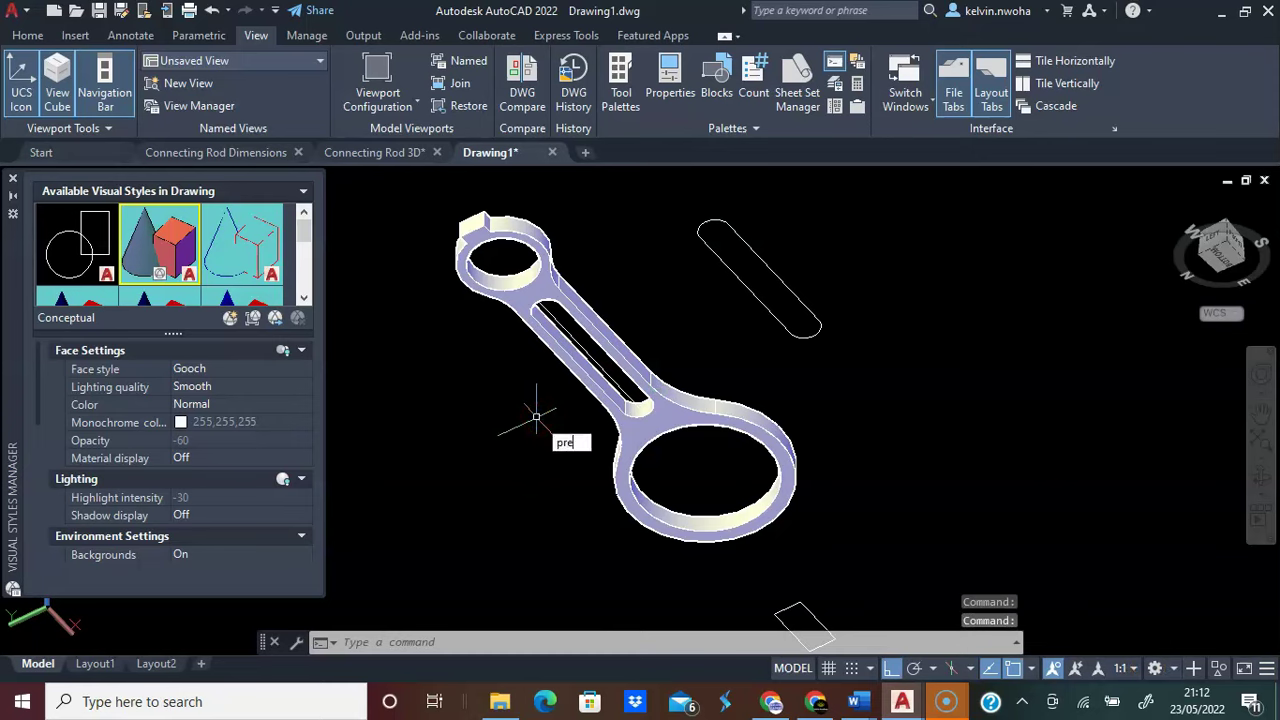
{"action": "type", "text": "S"}
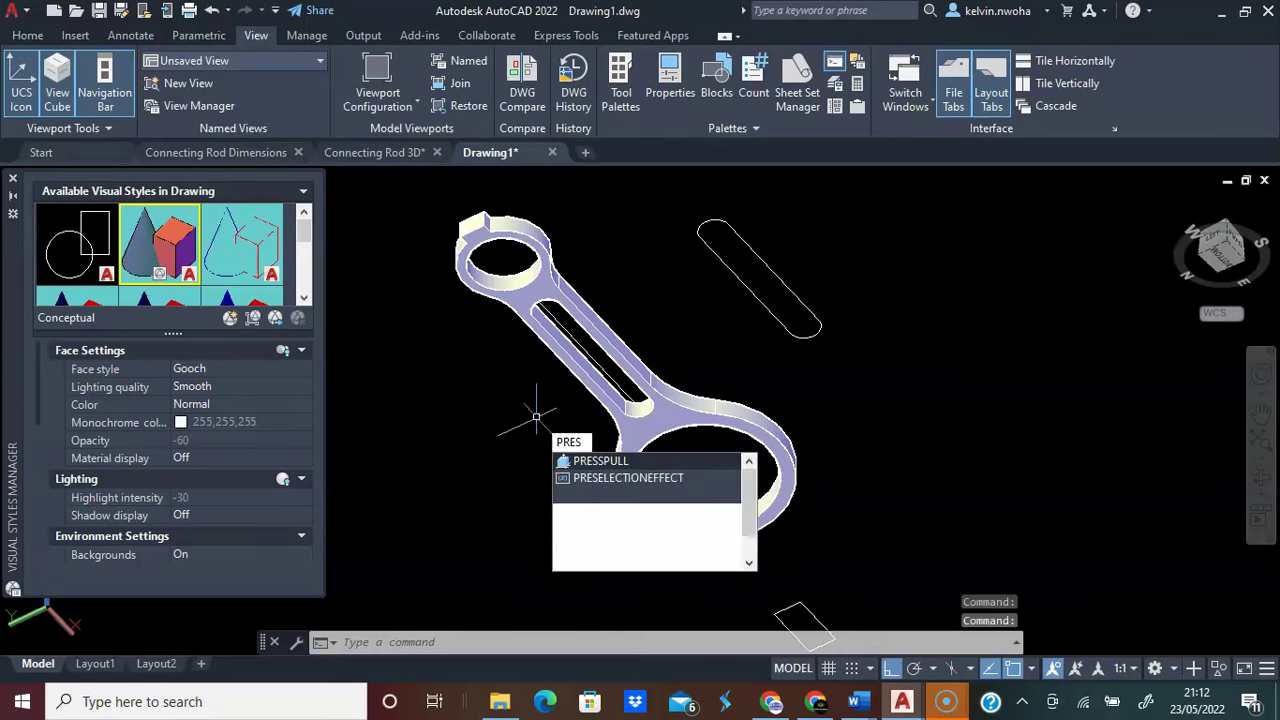
{"action": "key", "text": "Return"}
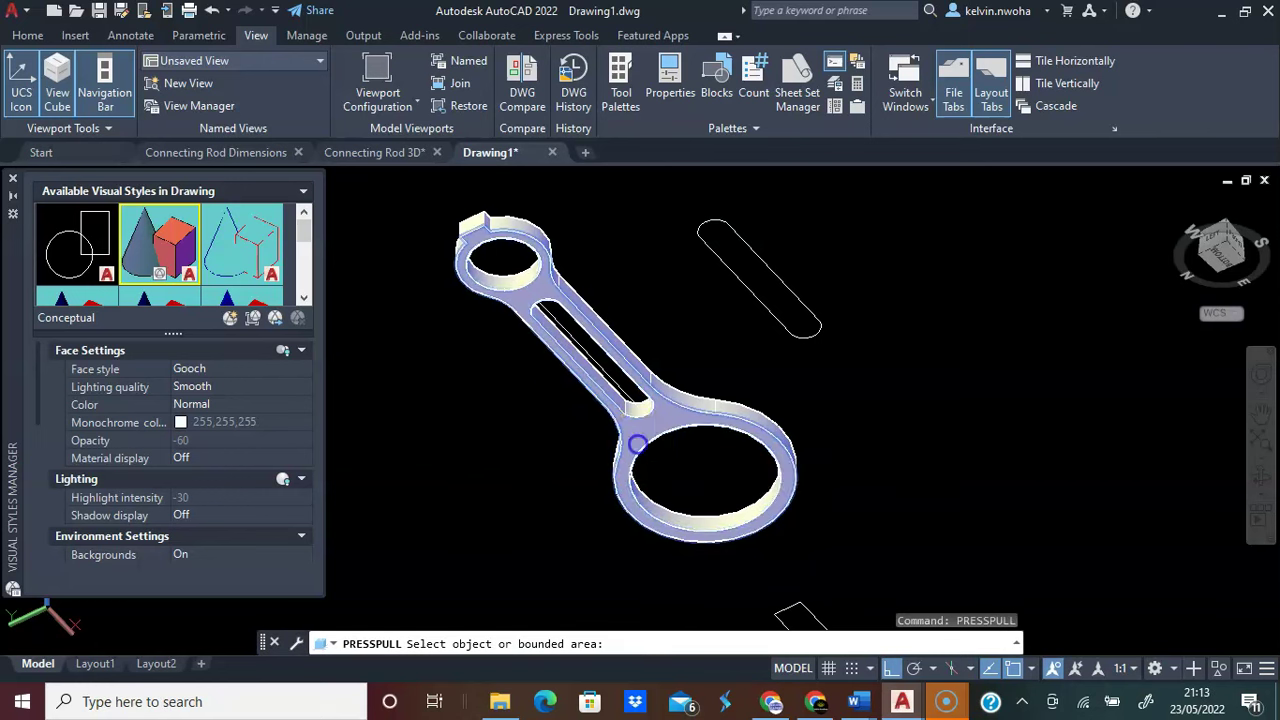
{"action": "left_click", "coordinate": [637, 444]}
{"action": "type", "text": "9"}
{"action": "middle_click_drag", "start_coordinate": [623, 487], "coordinate": [529, 529], "text": "shift"}
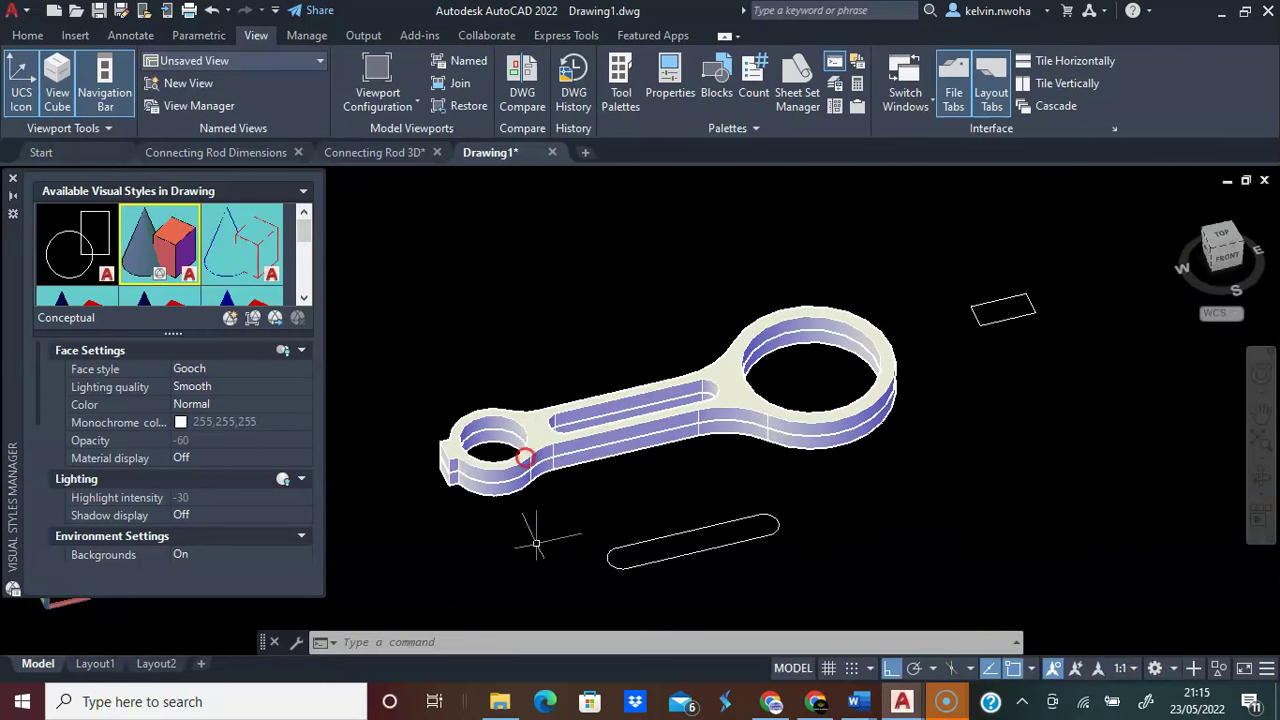
In a 2D Wireframe top view, draw a vertical diameter line across the small end's inner circle
{"action": "left_click", "coordinate": [1218, 237]}
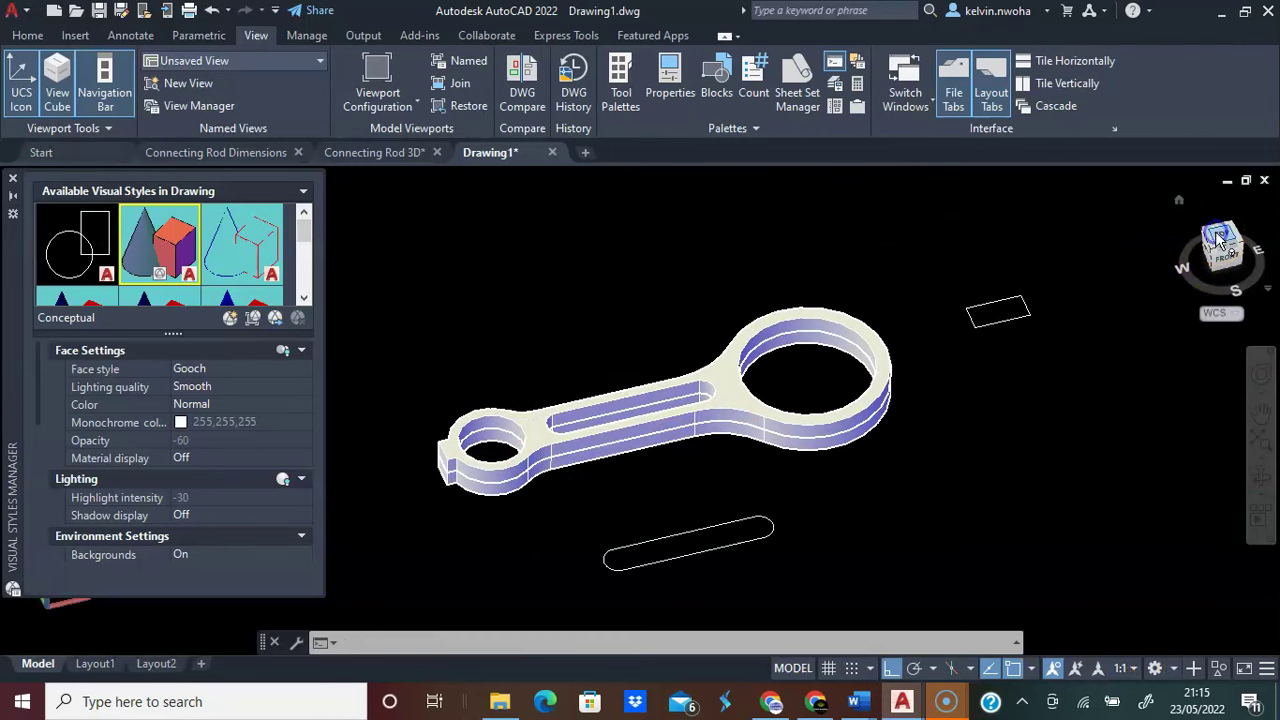
{"action": "double_click", "coordinate": [93, 250]}
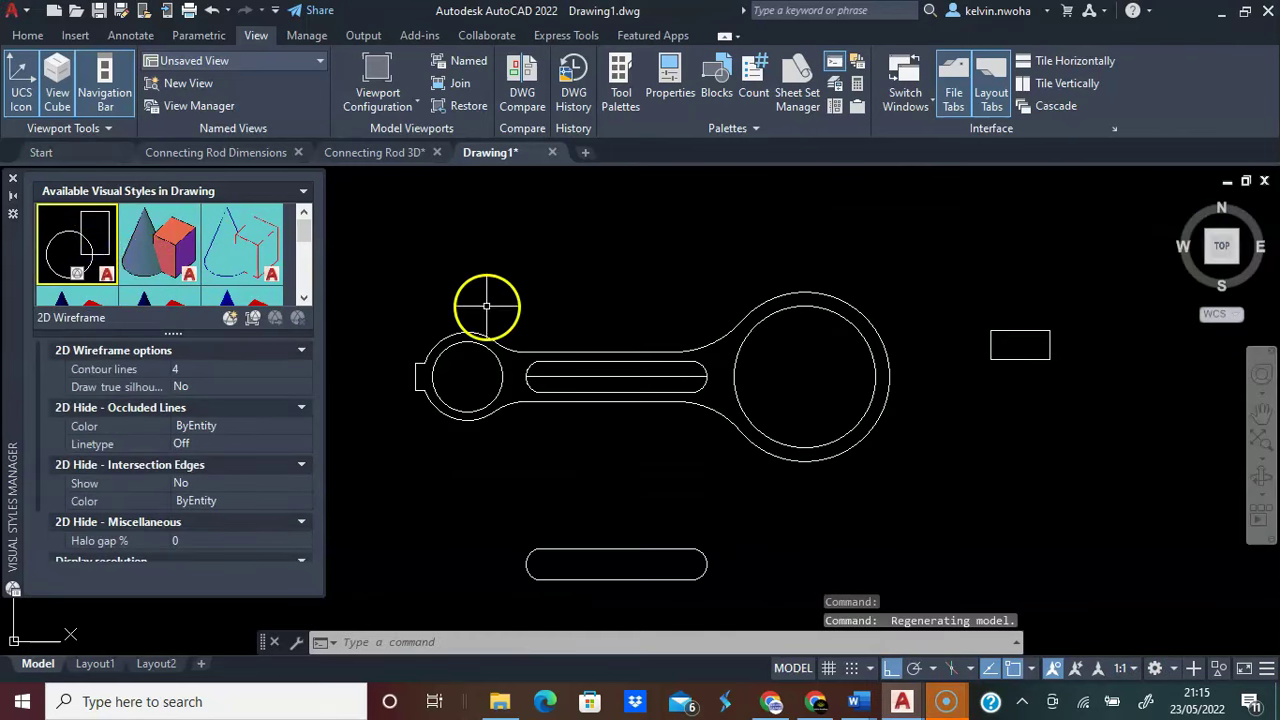
{"action": "left_click", "coordinate": [30, 38]}
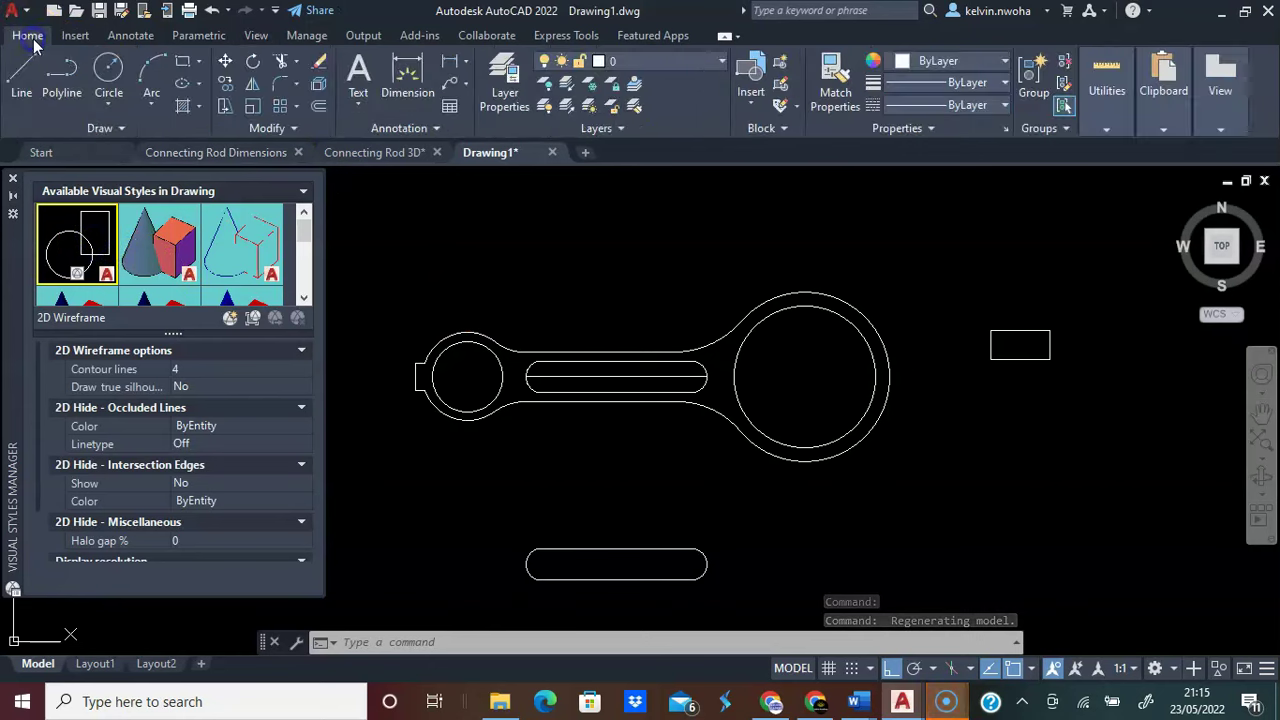
{"action": "left_click", "coordinate": [21, 75]}
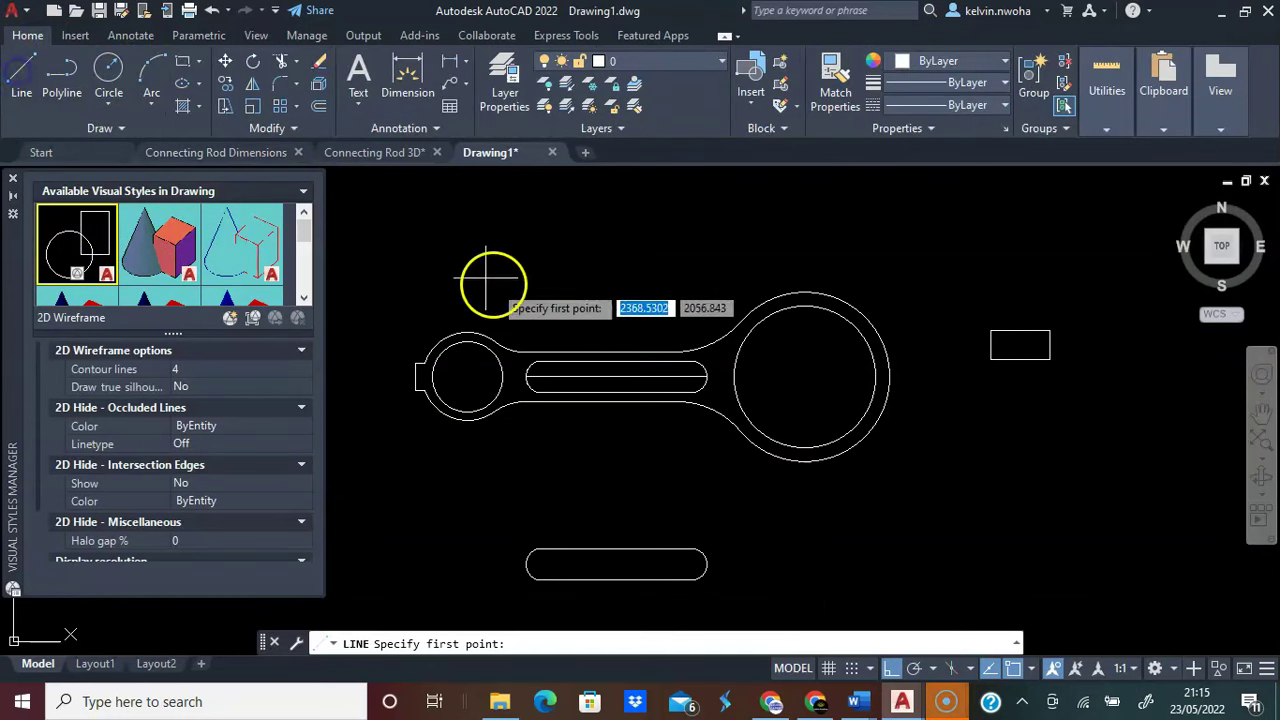
{"action": "left_click", "coordinate": [466, 336]}
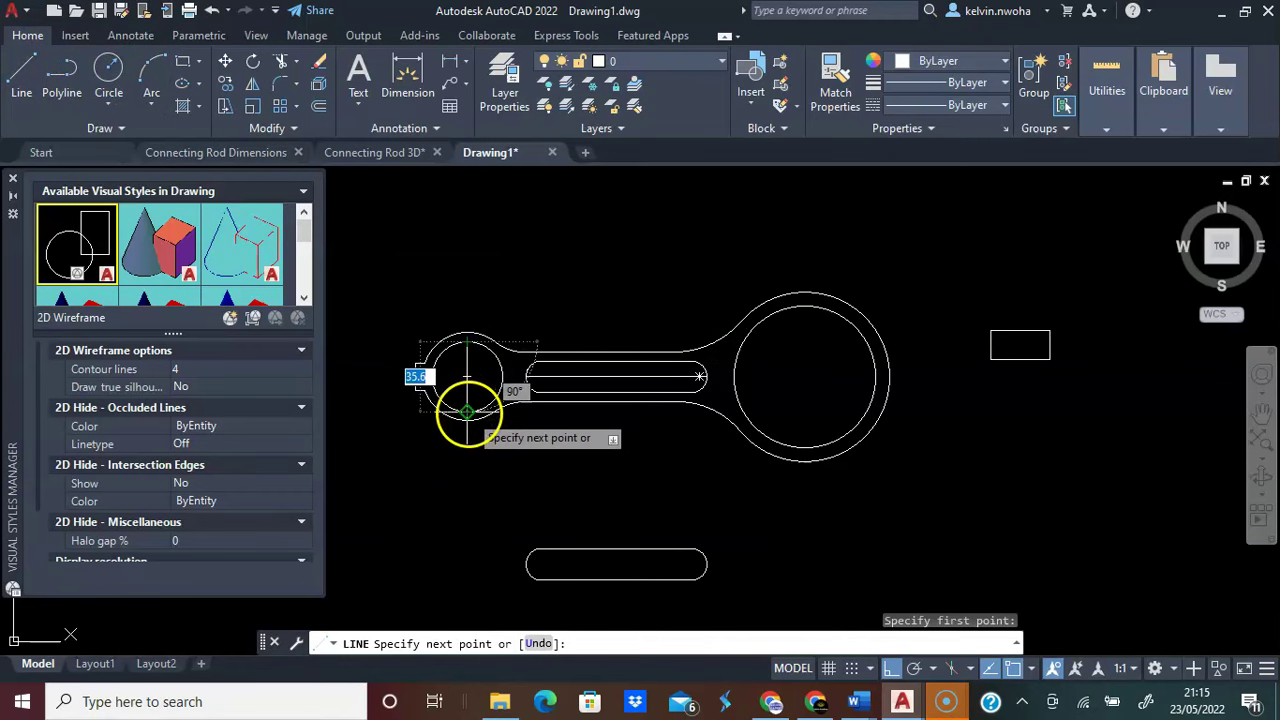
{"action": "left_click", "coordinate": [467, 411]}
{"action": "key", "text": "Return"}
Draw a vertical diameter line across the big end's inner circle
{"action": "key", "text": "Return"}
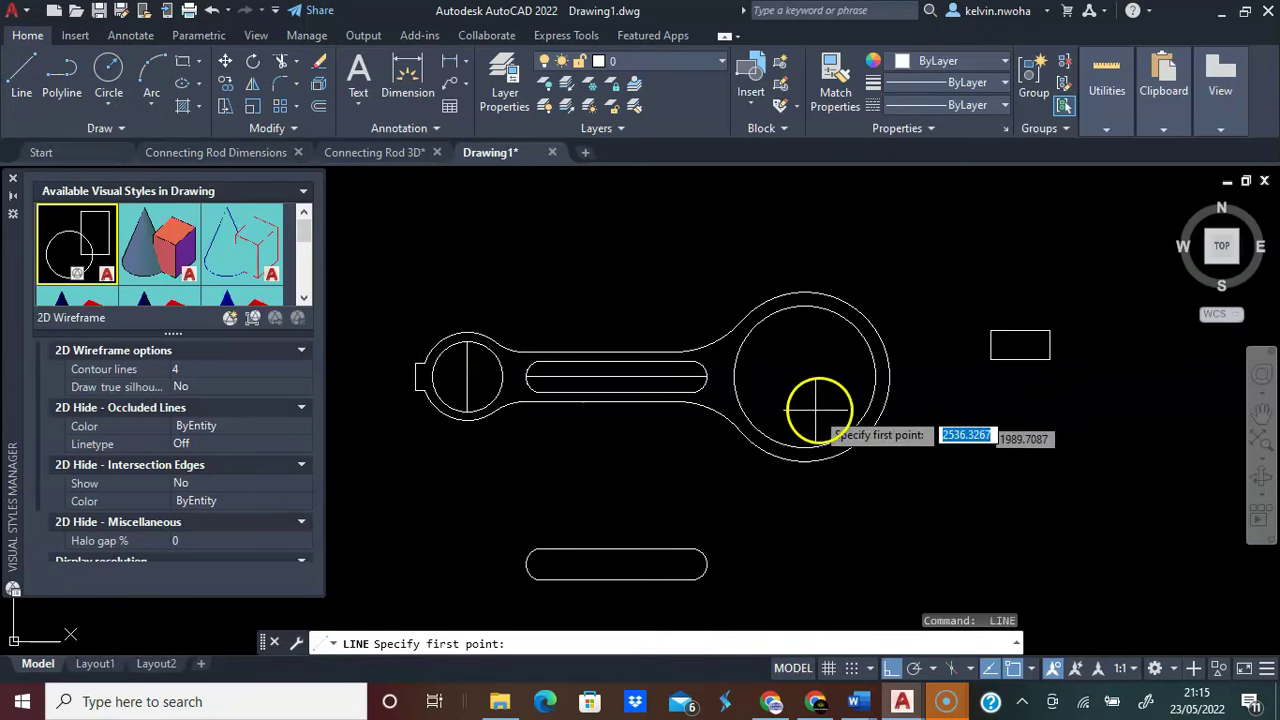
{"action": "left_click", "coordinate": [805, 306]}
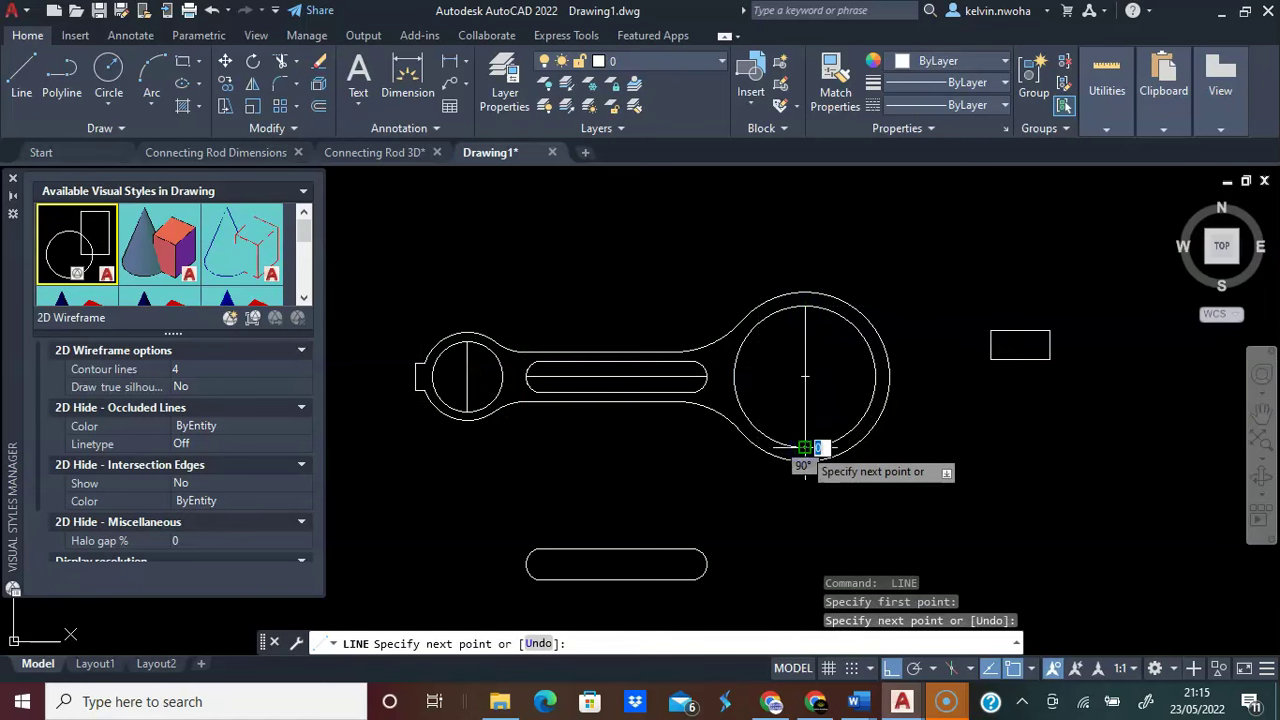
{"action": "left_click", "coordinate": [805, 447]}
{"action": "key", "text": "Return"}
Switch to an isometric view and set the visual style to X-Ray
{"action": "middle_click_drag", "start_coordinate": [787, 449], "coordinate": [844, 458]}
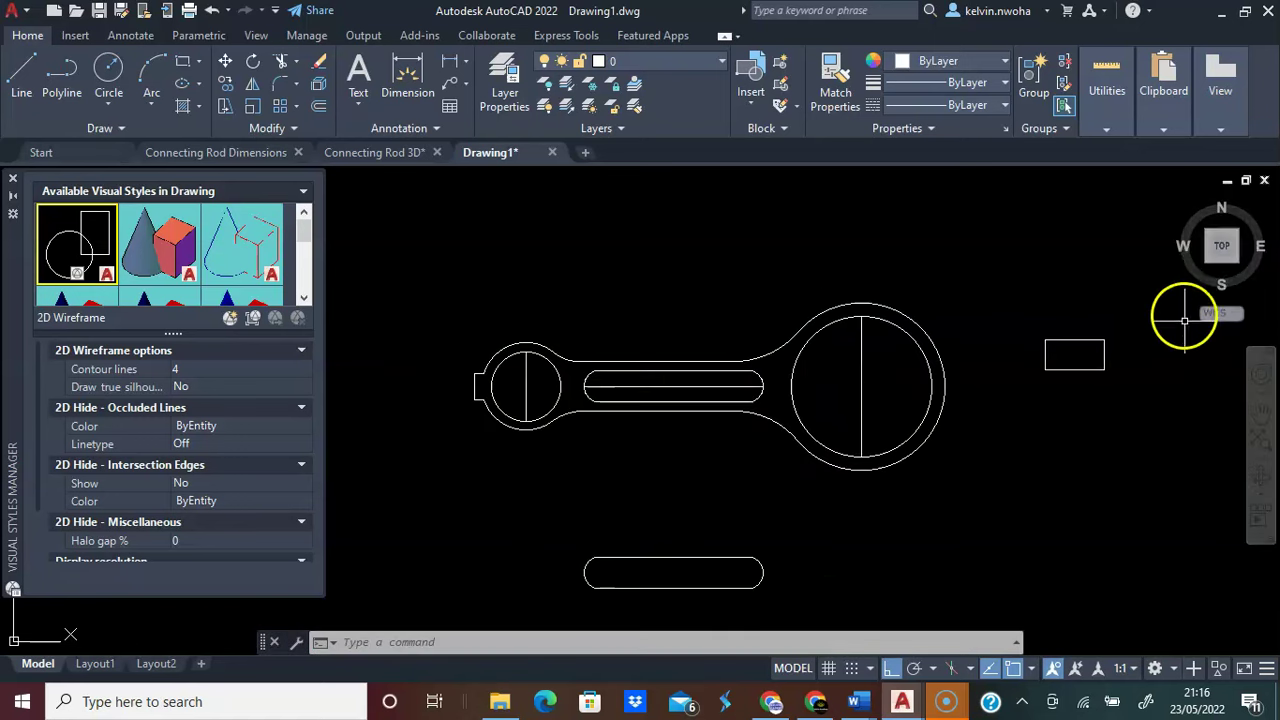
{"action": "left_click", "coordinate": [1209, 268]}
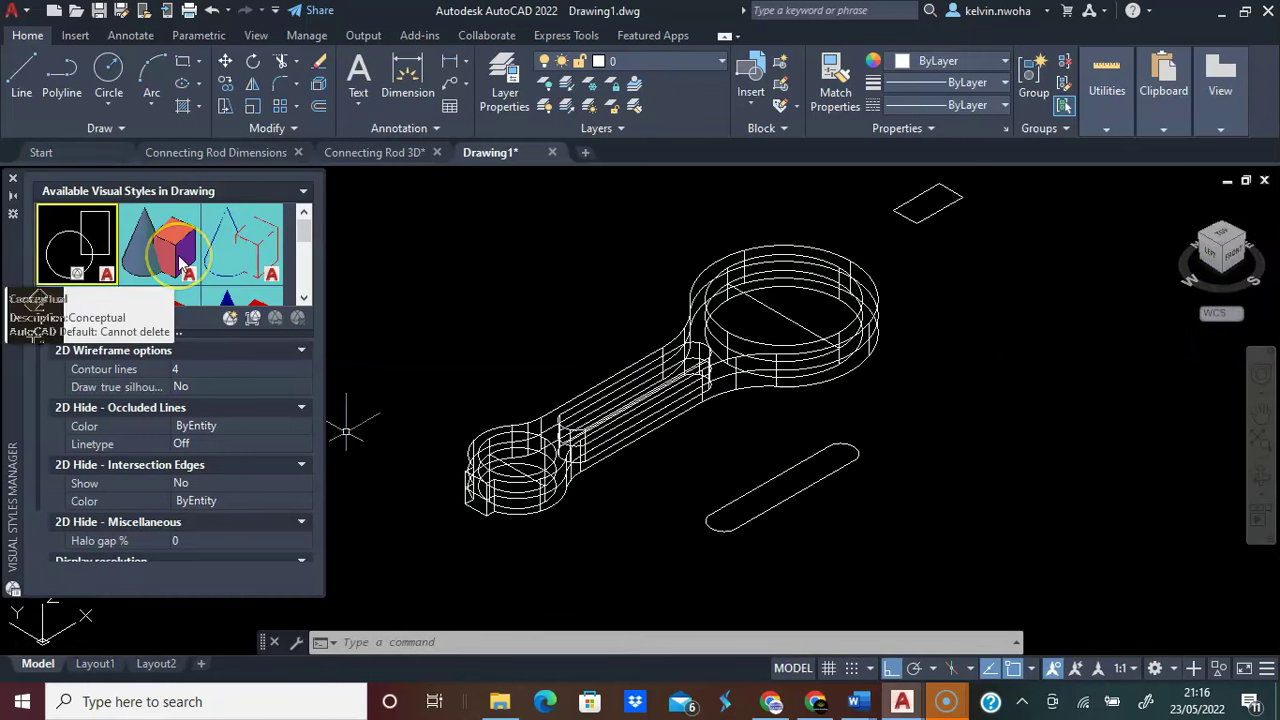
{"action": "scroll", "coordinate": [180, 262], "scroll_direction": "down", "scroll_amount": 3}
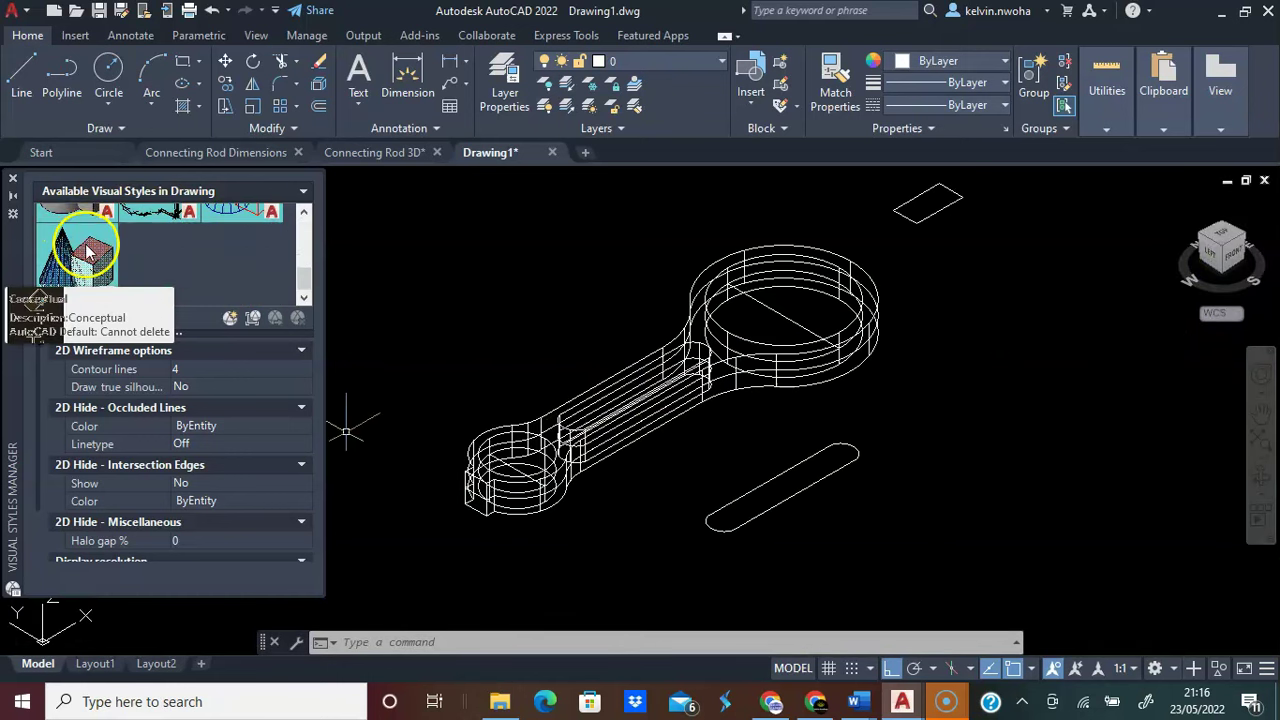
{"action": "double_click", "coordinate": [88, 252]}
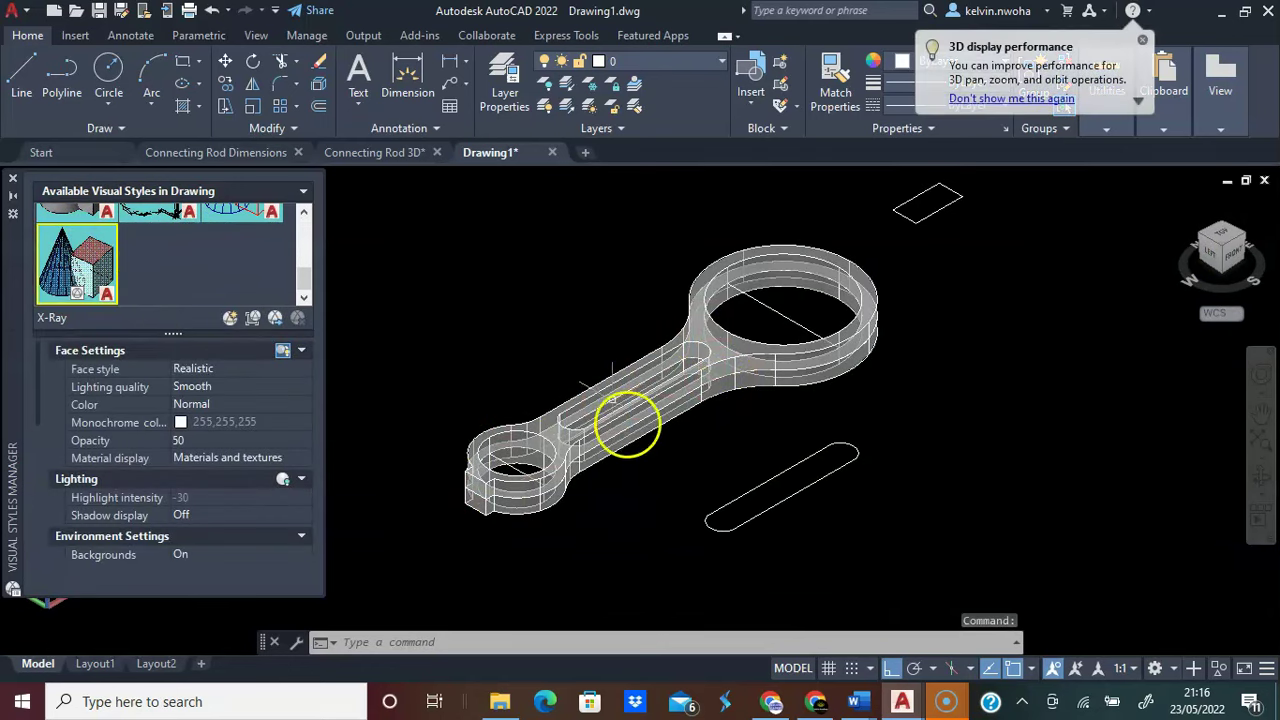
Extrude the separate copy of the slot outline below the rod downward by 6
{"action": "left_click", "coordinate": [732, 532]}
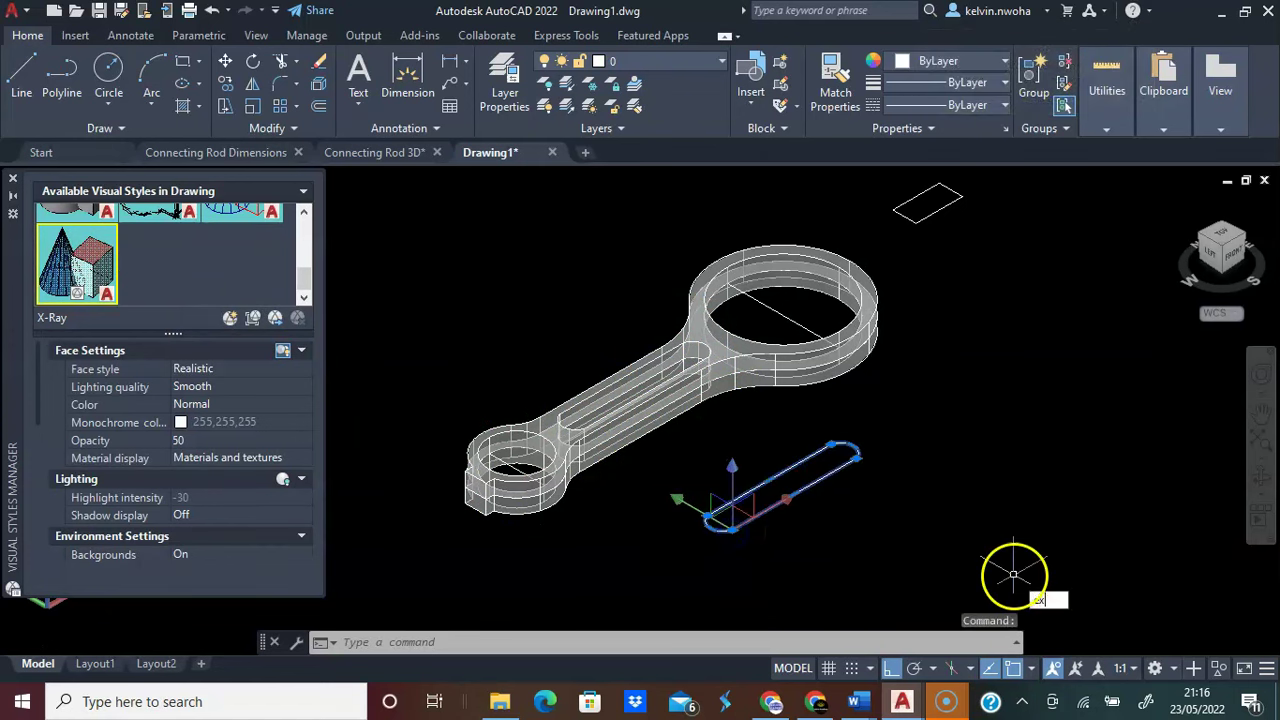
{"action": "type", "text": "ext"}
{"action": "key", "text": "Return"}
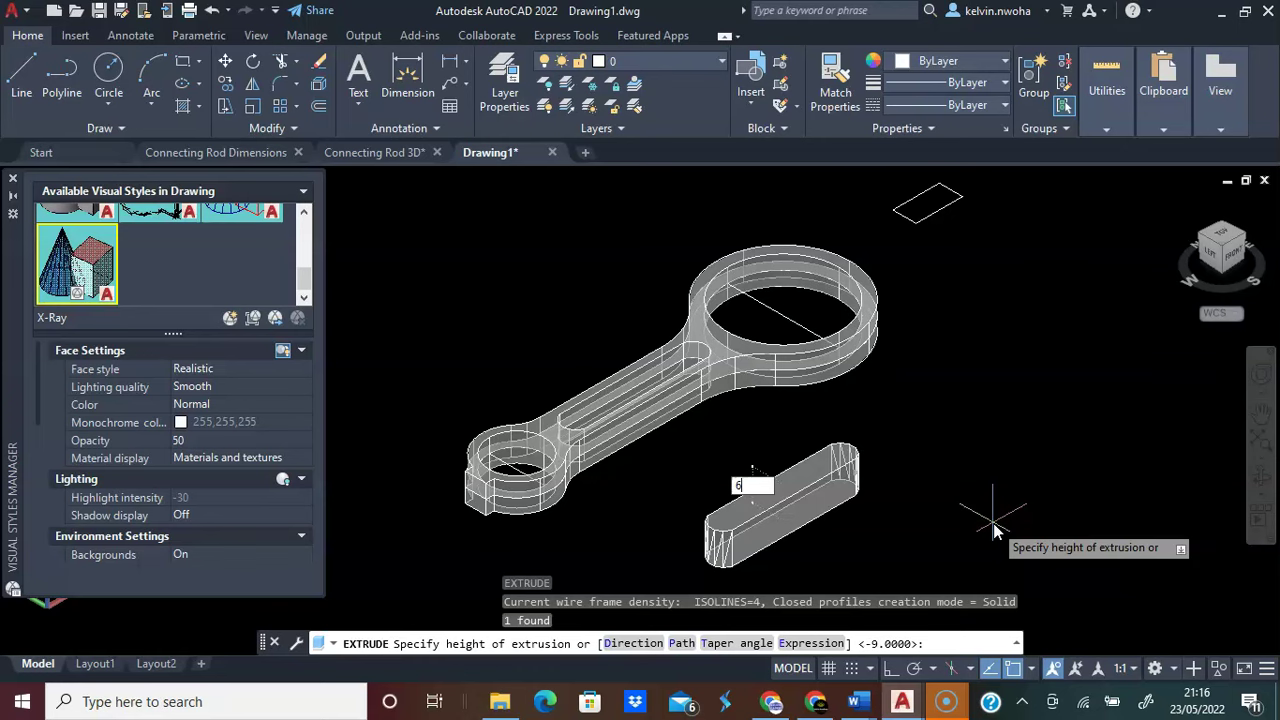
{"action": "key", "text": "Return"}
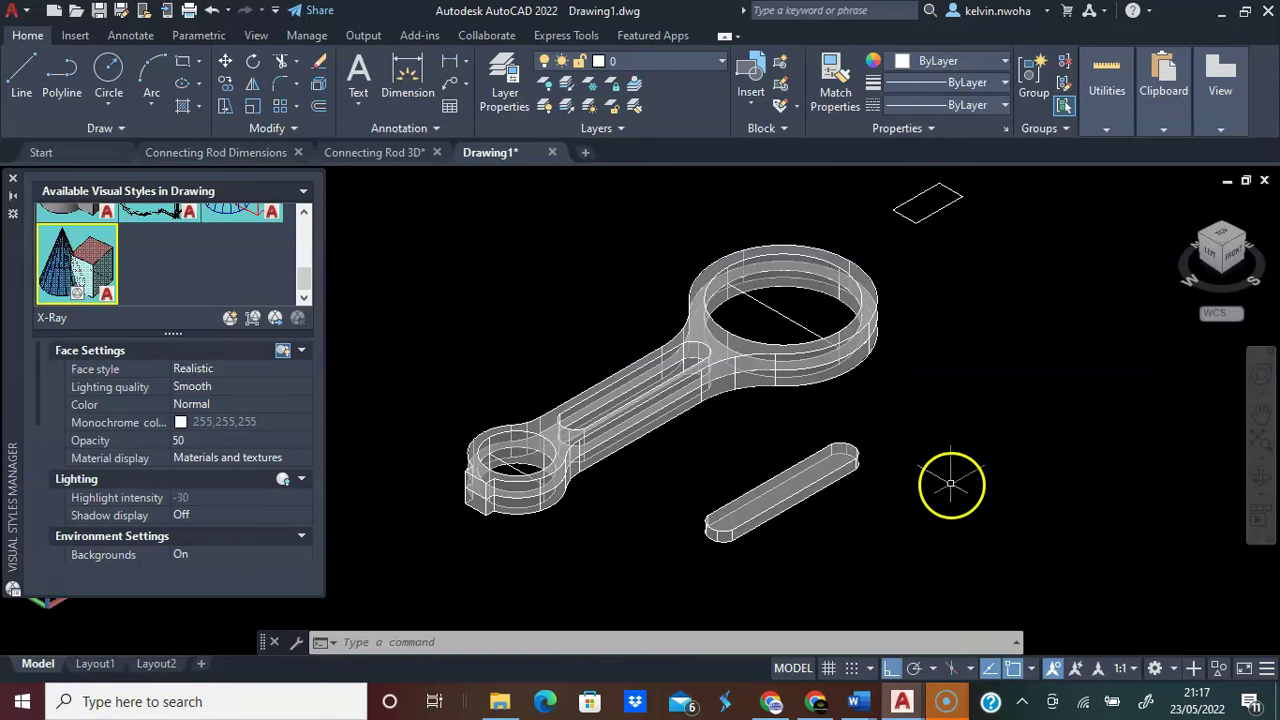
In the top view, move the extruded slot solid from its center to the midpoint of the centerline inside the rod's slot
{"action": "left_click", "coordinate": [1219, 238]}
{"action": "left_click", "coordinate": [1219, 238]}
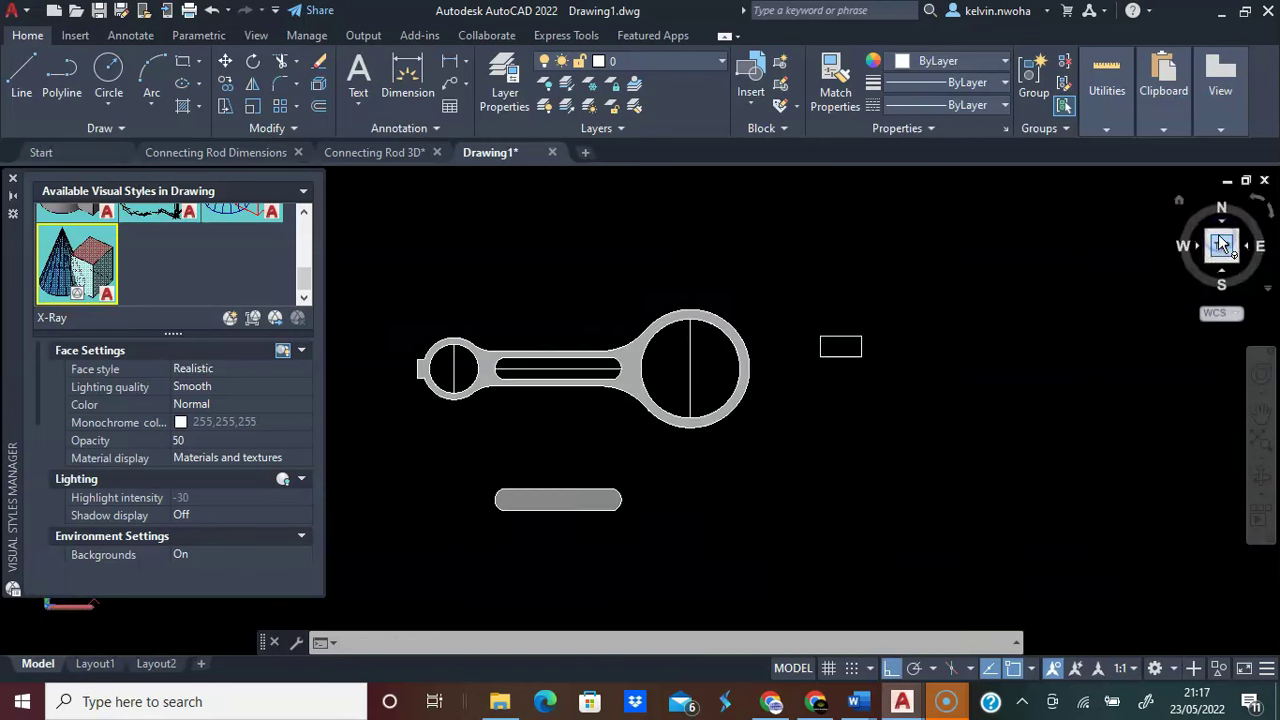
{"action": "scroll", "coordinate": [451, 449], "scroll_direction": "up", "scroll_amount": 2}
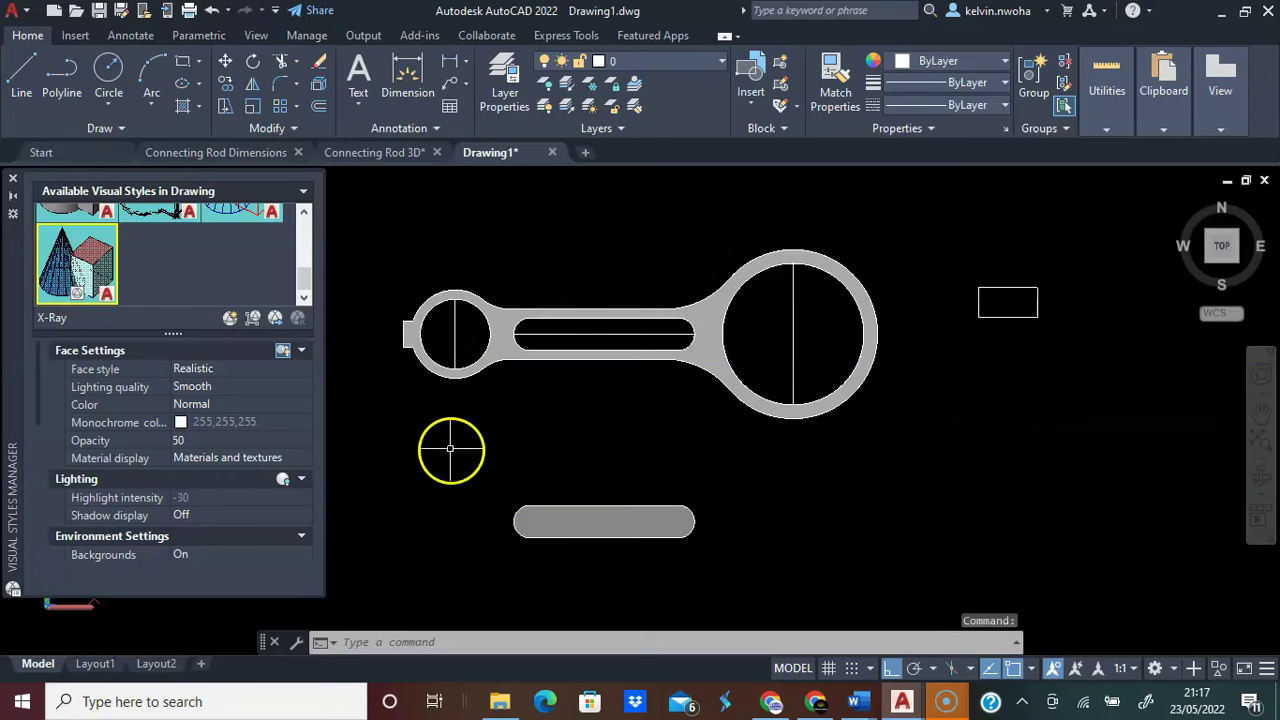
{"action": "left_click", "coordinate": [551, 514]}
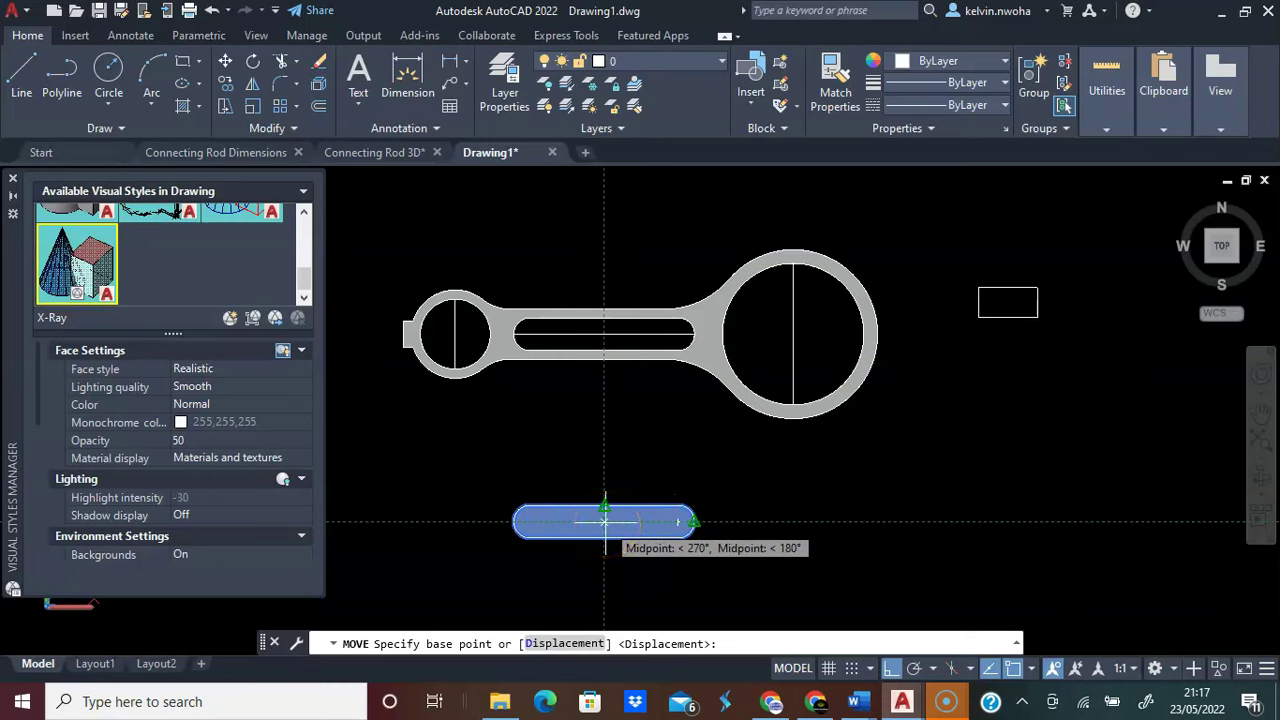
{"action": "left_click", "coordinate": [604, 521]}
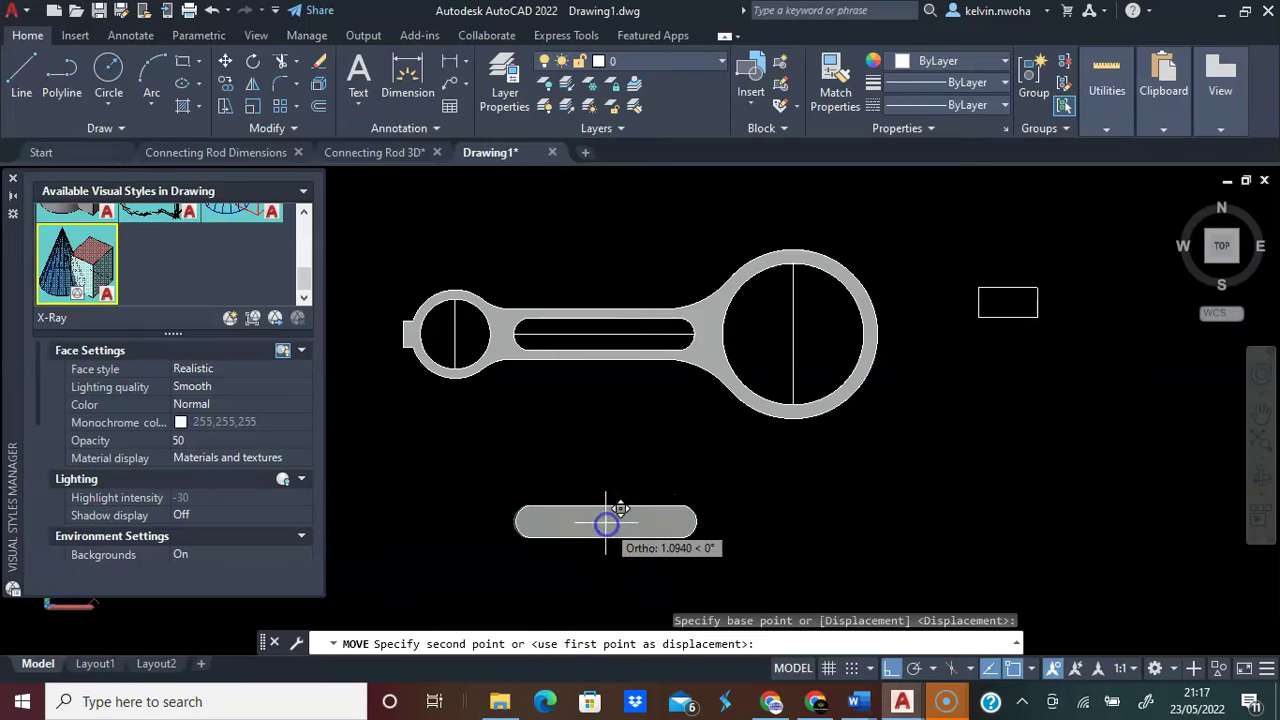
{"action": "left_click", "coordinate": [600, 337]}
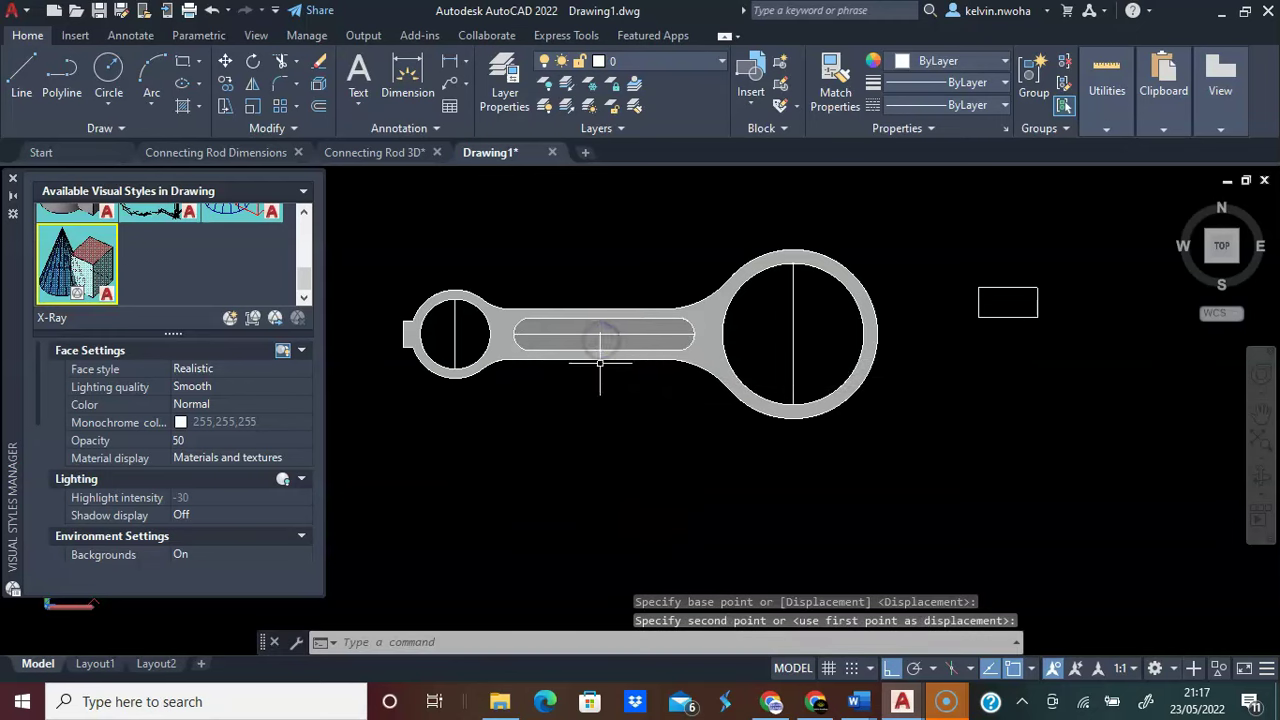
Switch to an isometric view, set the visual style to Realistic, and inspect the slot solid's placement from a low side angle
{"action": "mouse_move", "coordinate": [1192, 256]}
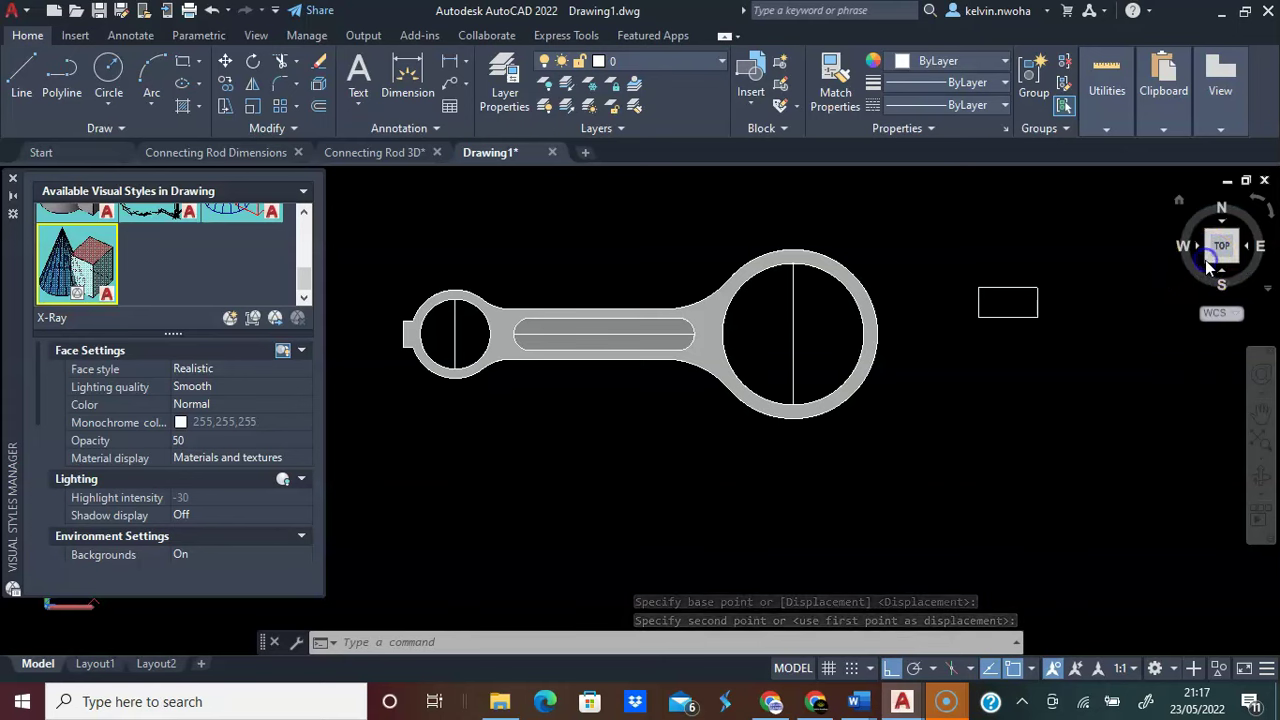
{"action": "left_click", "coordinate": [1208, 262]}
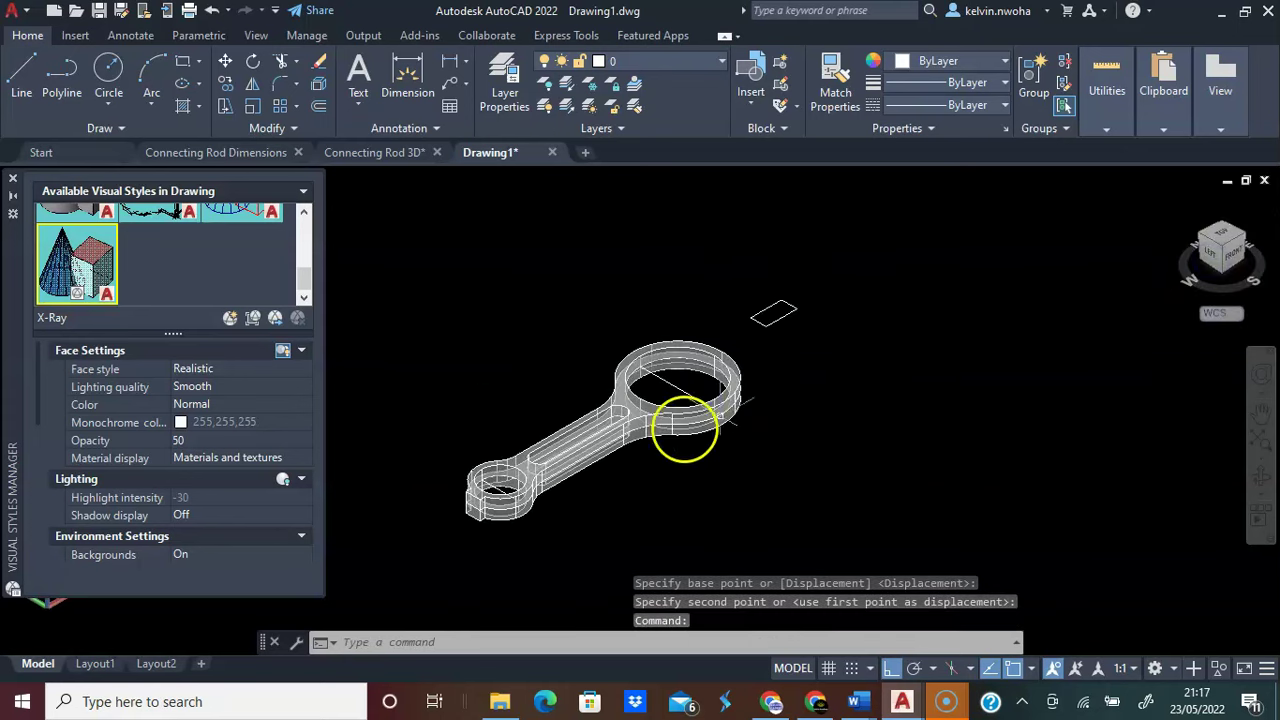
{"action": "middle_click_drag", "start_coordinate": [528, 403], "coordinate": [638, 363], "text": "shift"}
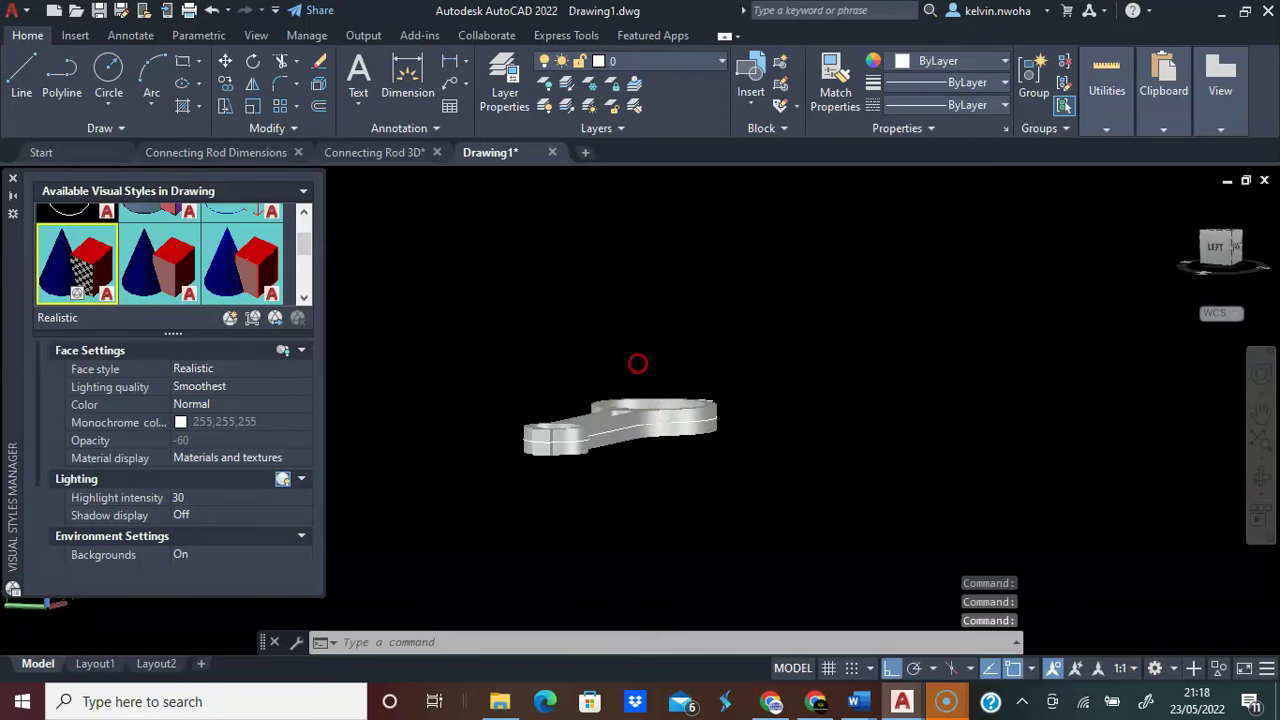
Draw two concentric circles with radii 33 and 36 in the empty space in front of the connecting rod's big end
{"action": "middle_click_drag", "start_coordinate": [614, 461], "coordinate": [704, 538], "text": "shift"}
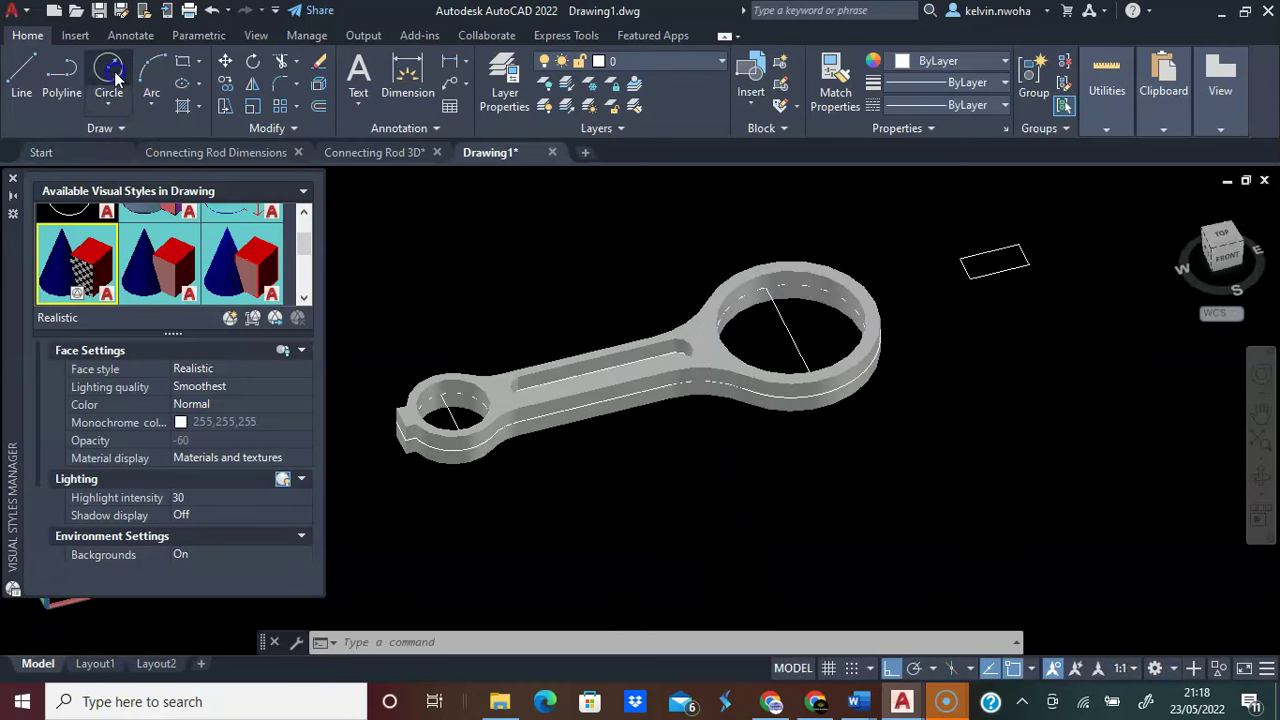
{"action": "left_click", "coordinate": [110, 72]}
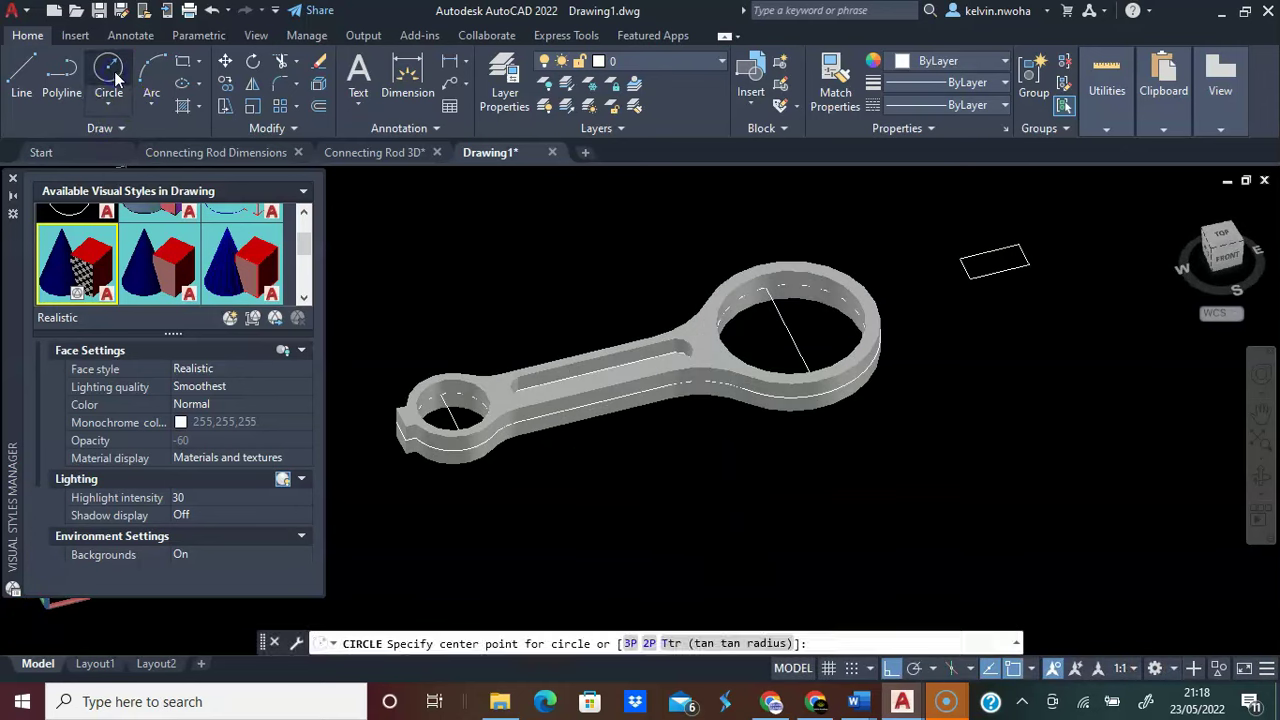
{"action": "left_click", "coordinate": [1003, 487]}
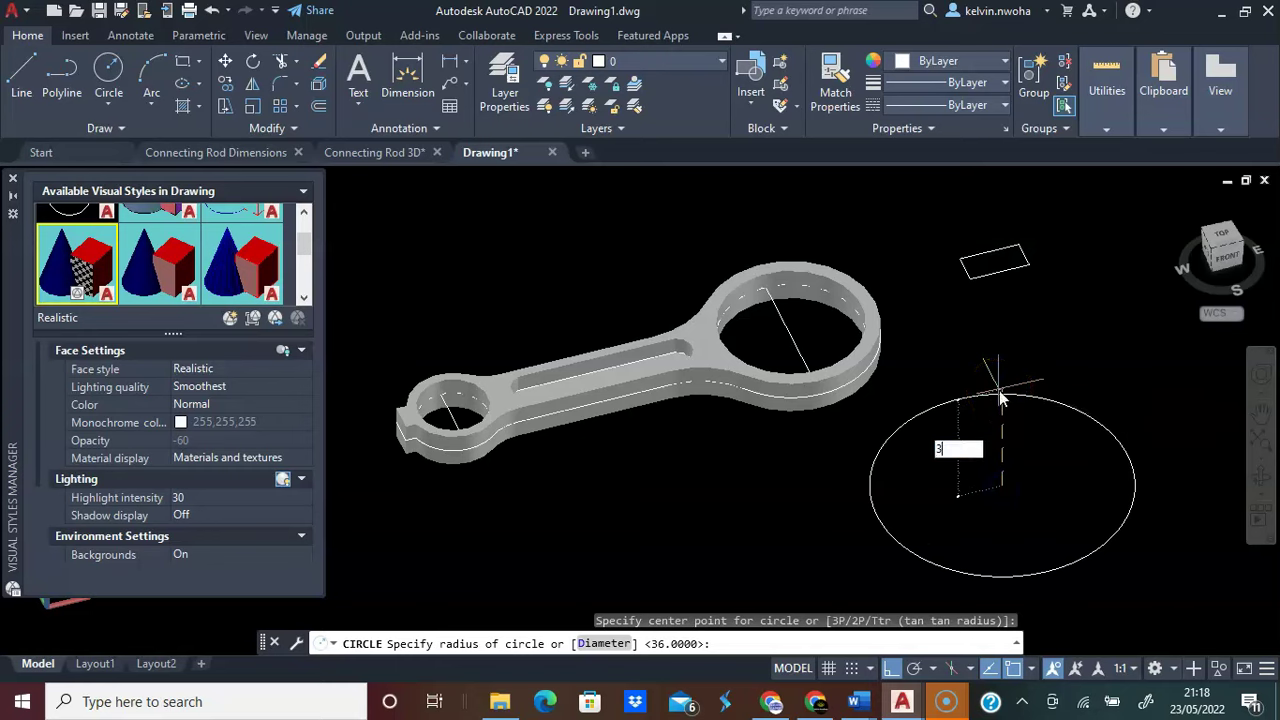
{"action": "key", "text": "Return"}
{"action": "key", "text": "Return"}
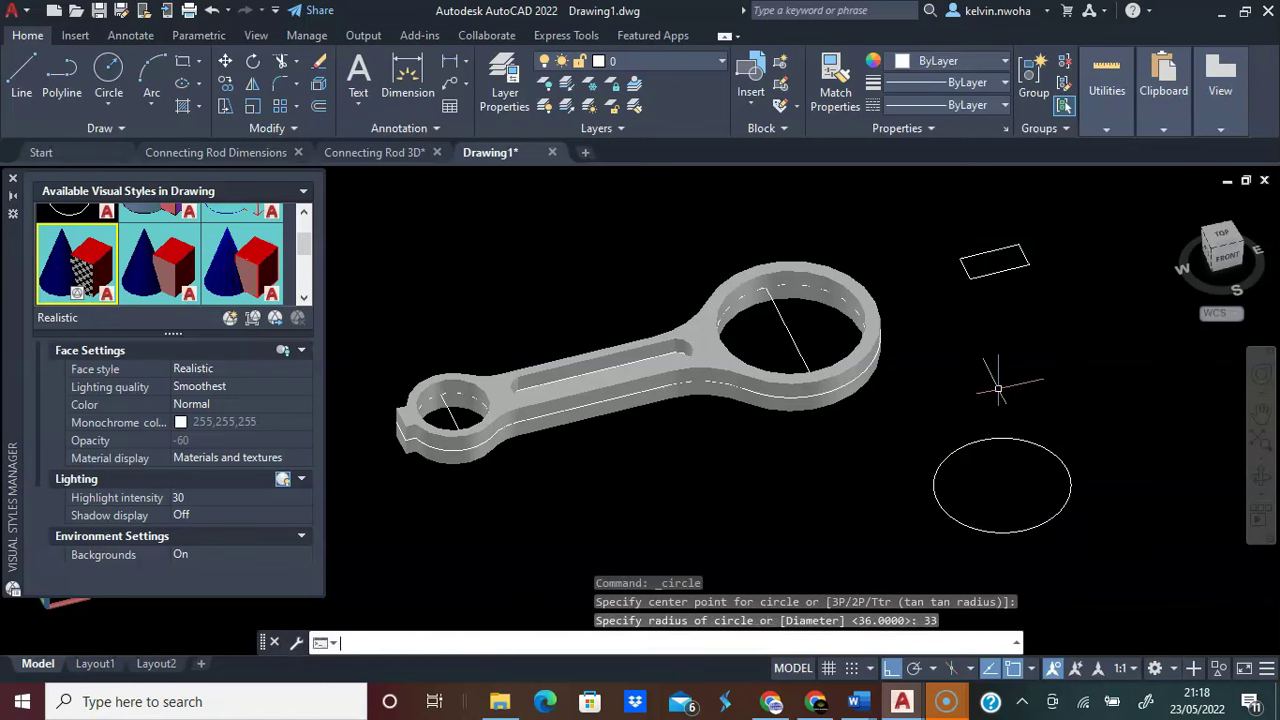
{"action": "left_click", "coordinate": [1004, 487]}
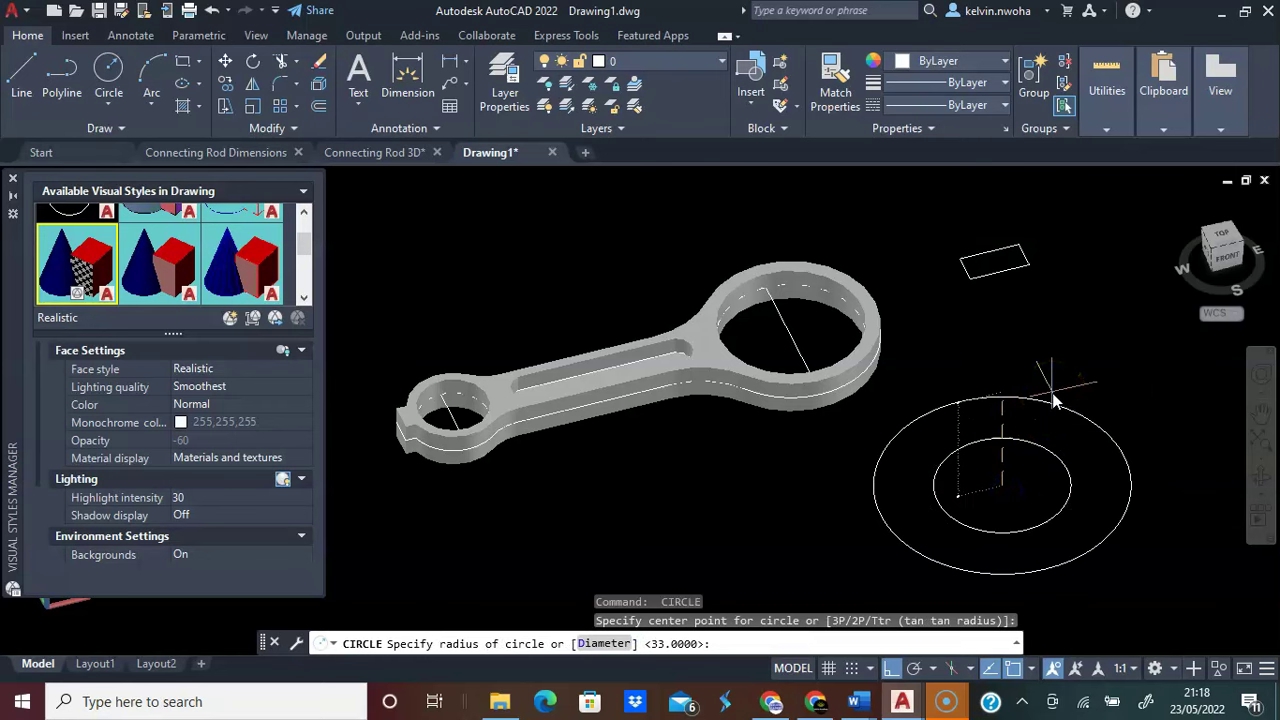
{"action": "type", "text": "36"}
{"action": "key", "text": "Return"}
Draw a diameter line across the inner of the two concentric circles, from quadrant to quadrant through the center
{"action": "left_click", "coordinate": [21, 75]}
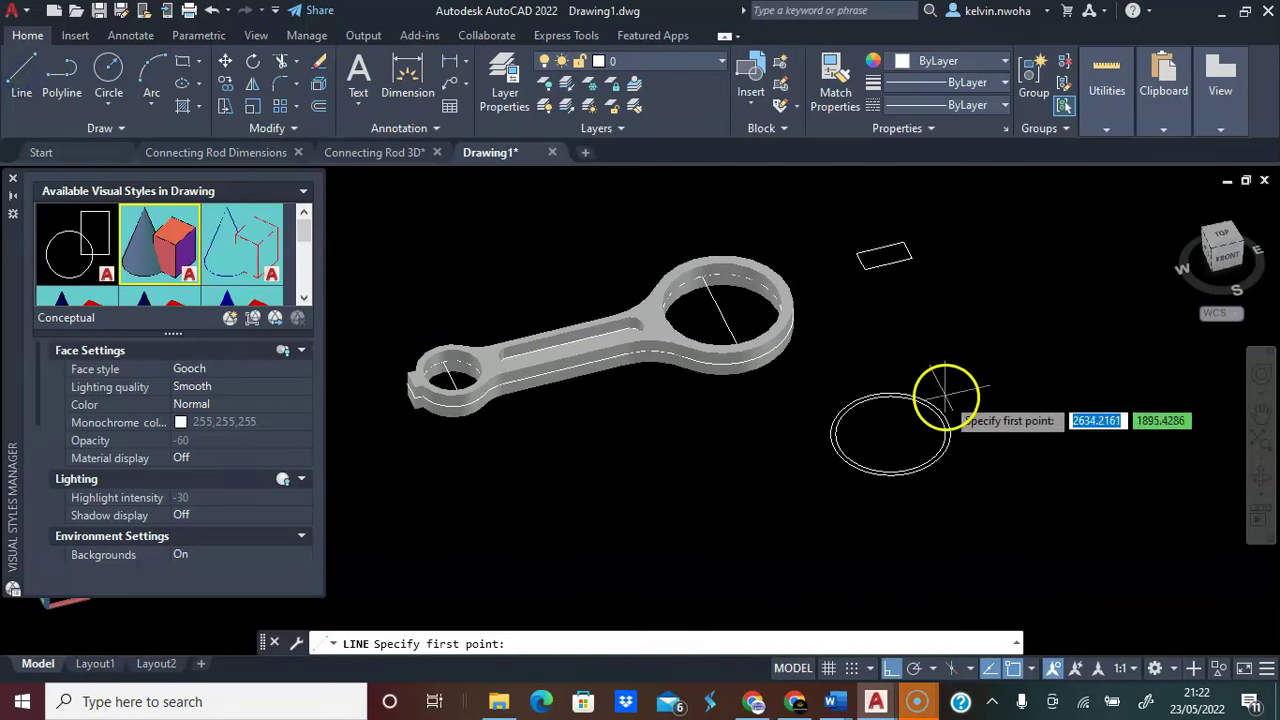
{"action": "scroll", "coordinate": [943, 400], "scroll_direction": "up", "scroll_amount": 2}
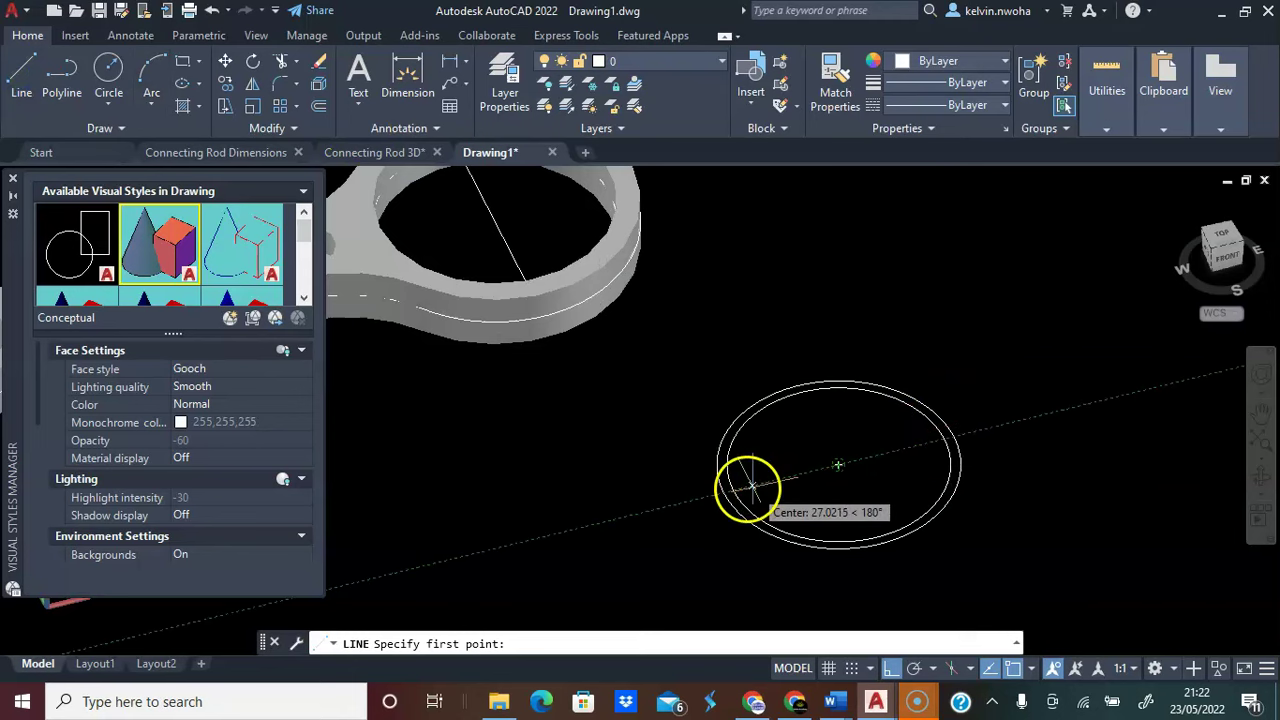
{"action": "left_click", "coordinate": [736, 488]}
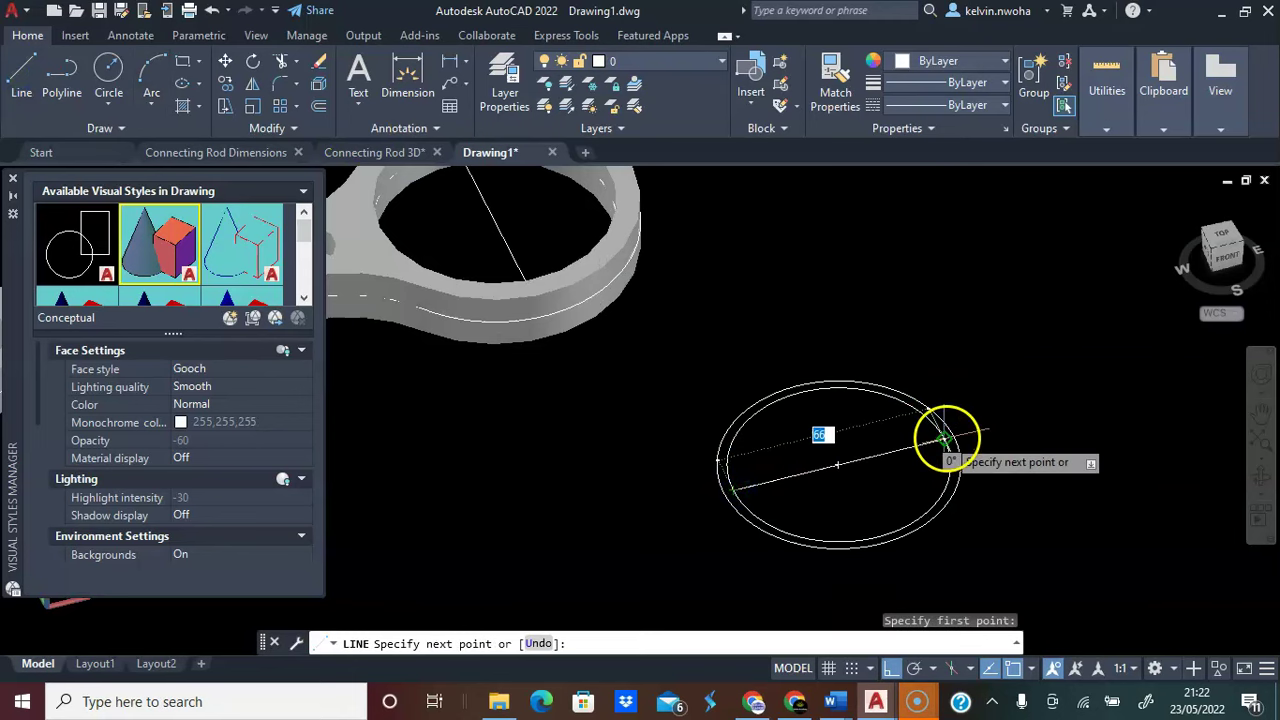
{"action": "left_click", "coordinate": [946, 438]}
{"action": "scroll", "coordinate": [866, 463], "scroll_direction": "down", "scroll_amount": 4}
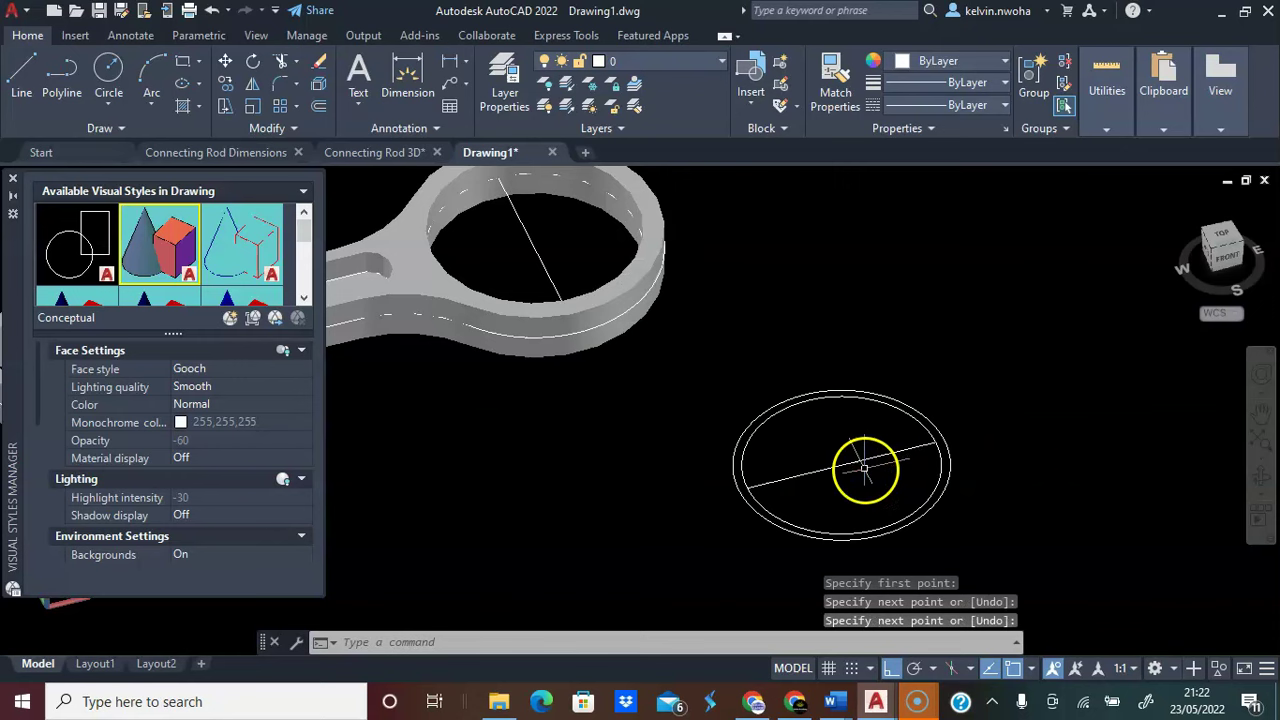
{"action": "middle_click_drag", "start_coordinate": [860, 466], "coordinate": [852, 465]}
{"action": "key", "text": "Escape"}
{"action": "scroll", "coordinate": [880, 420], "scroll_direction": "up", "scroll_amount": 4}
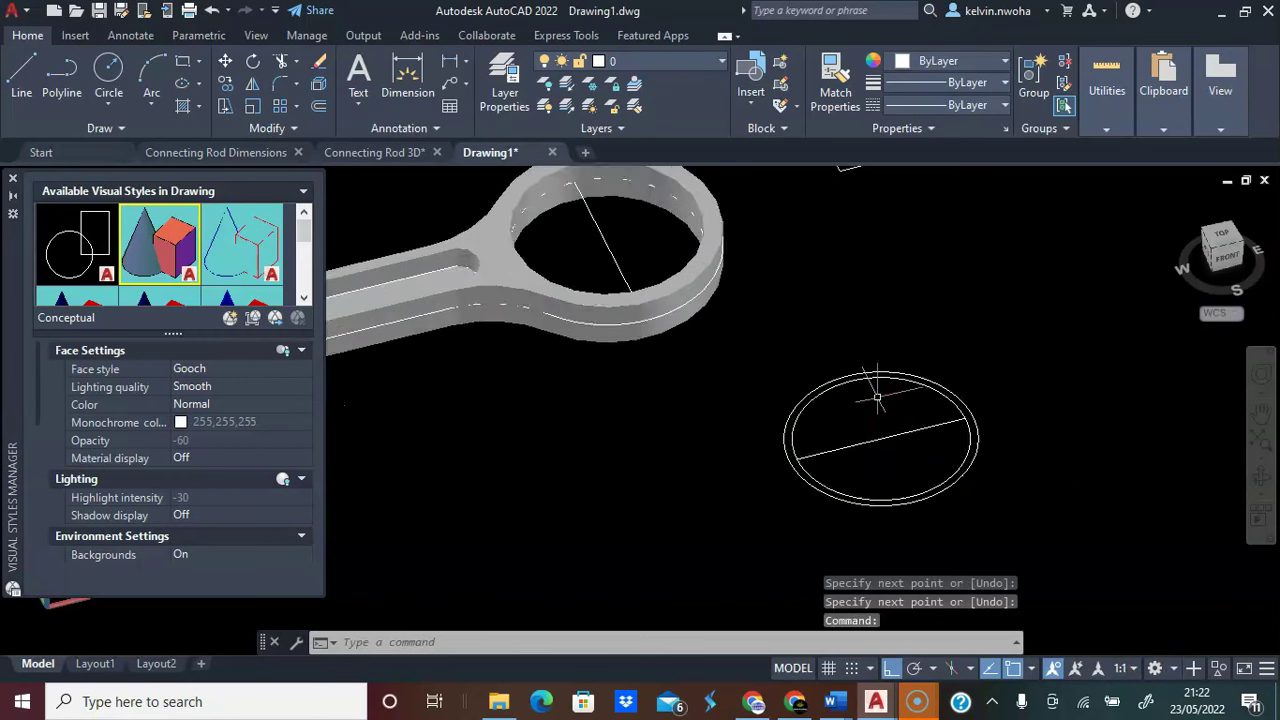
Presspull the ring area between the two circles upward by 19
{"action": "type", "text": "pre"}
{"action": "key", "text": "Return"}
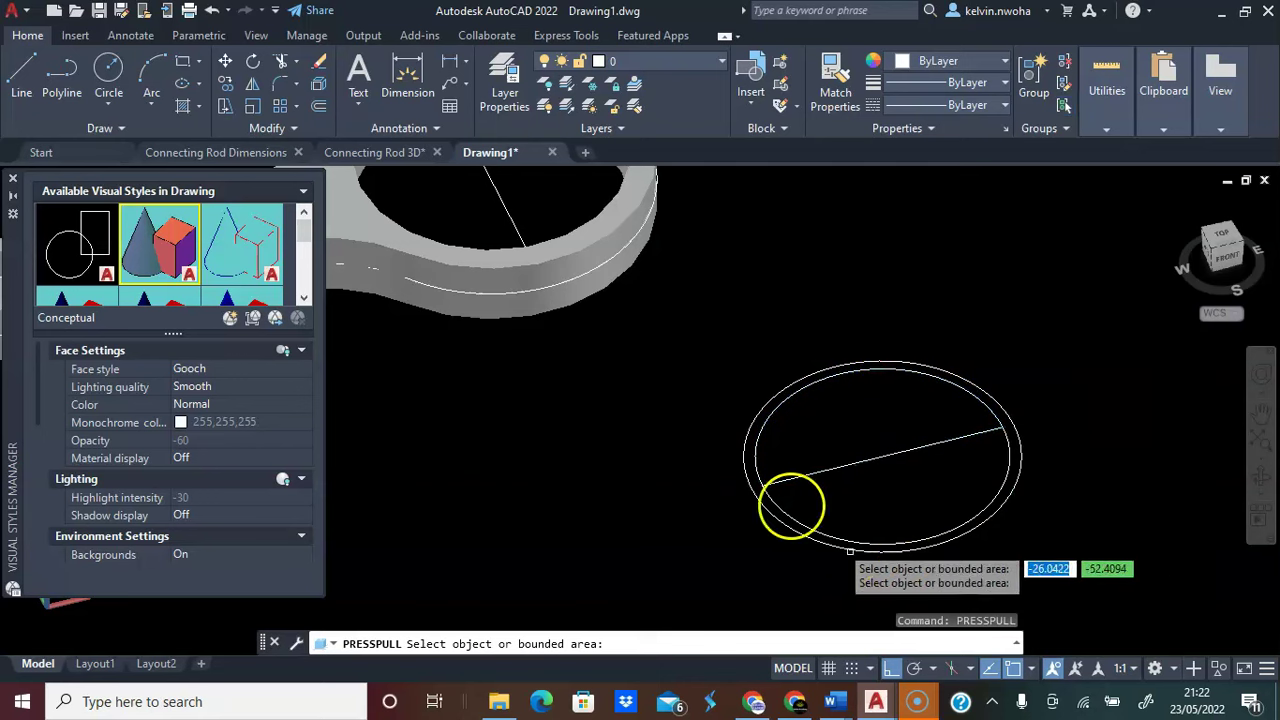
{"action": "left_click", "coordinate": [1015, 450]}
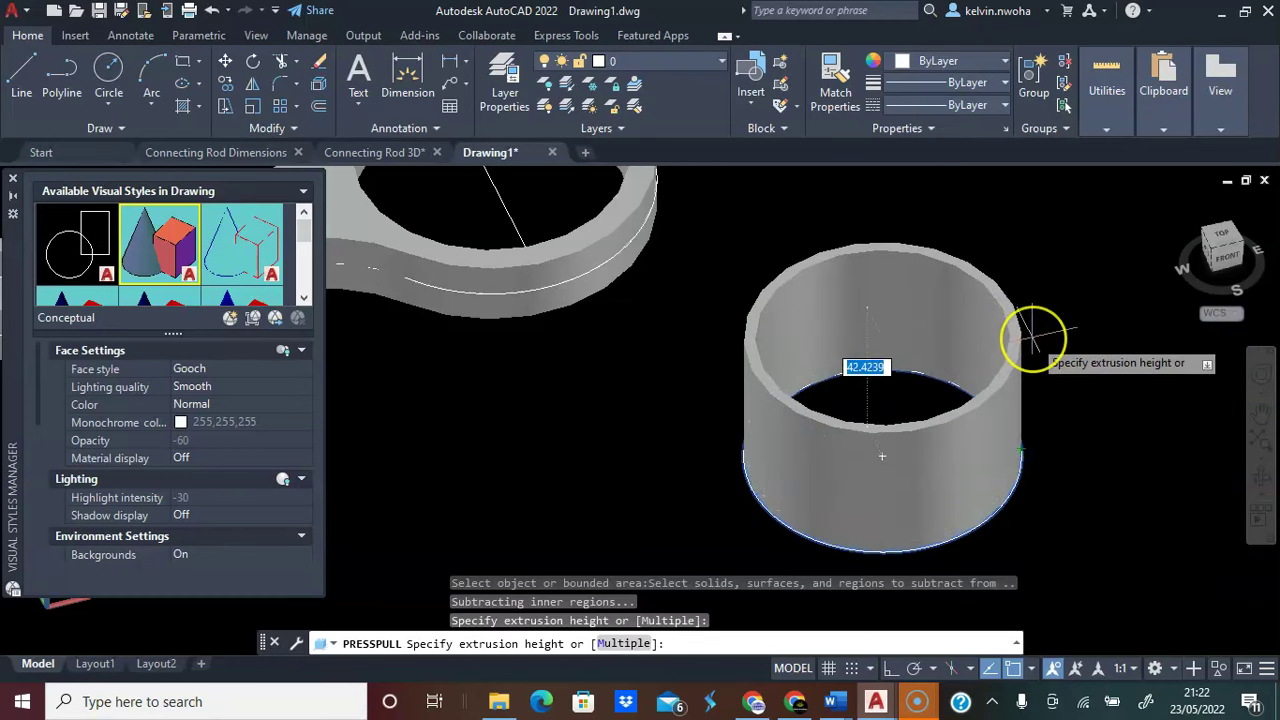
{"action": "type", "text": "19"}
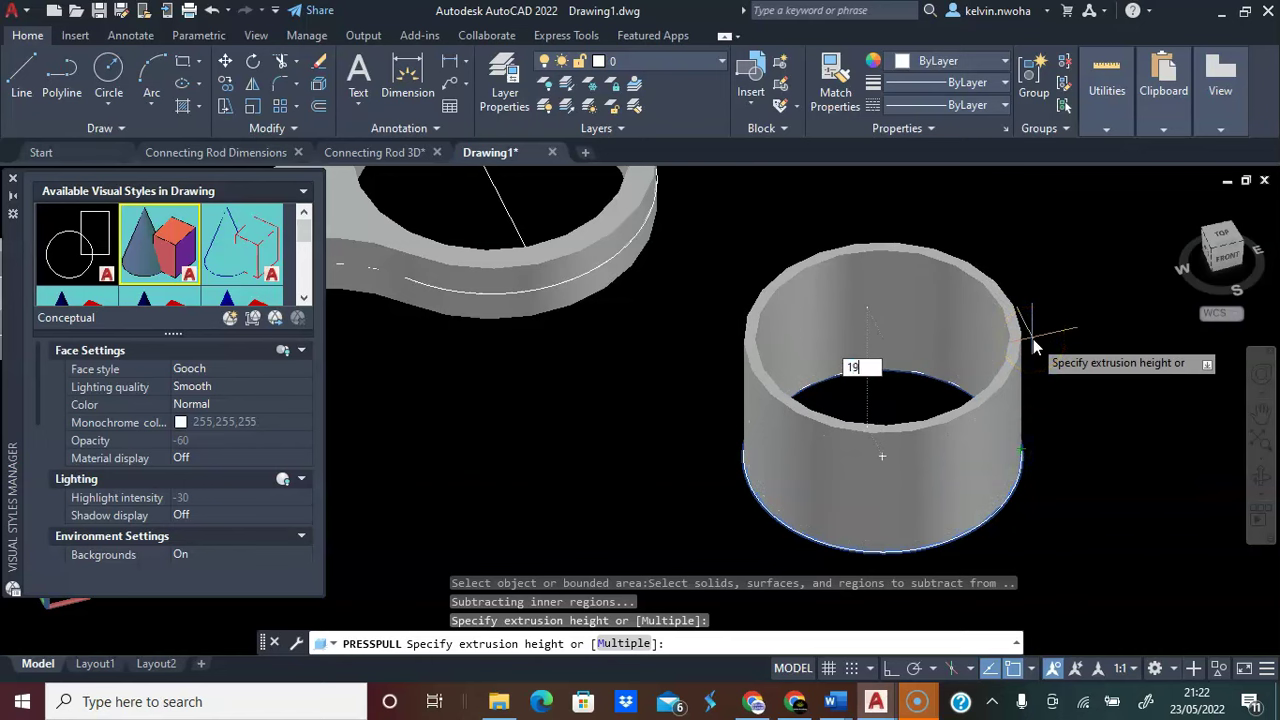
{"action": "key", "text": "Return"}
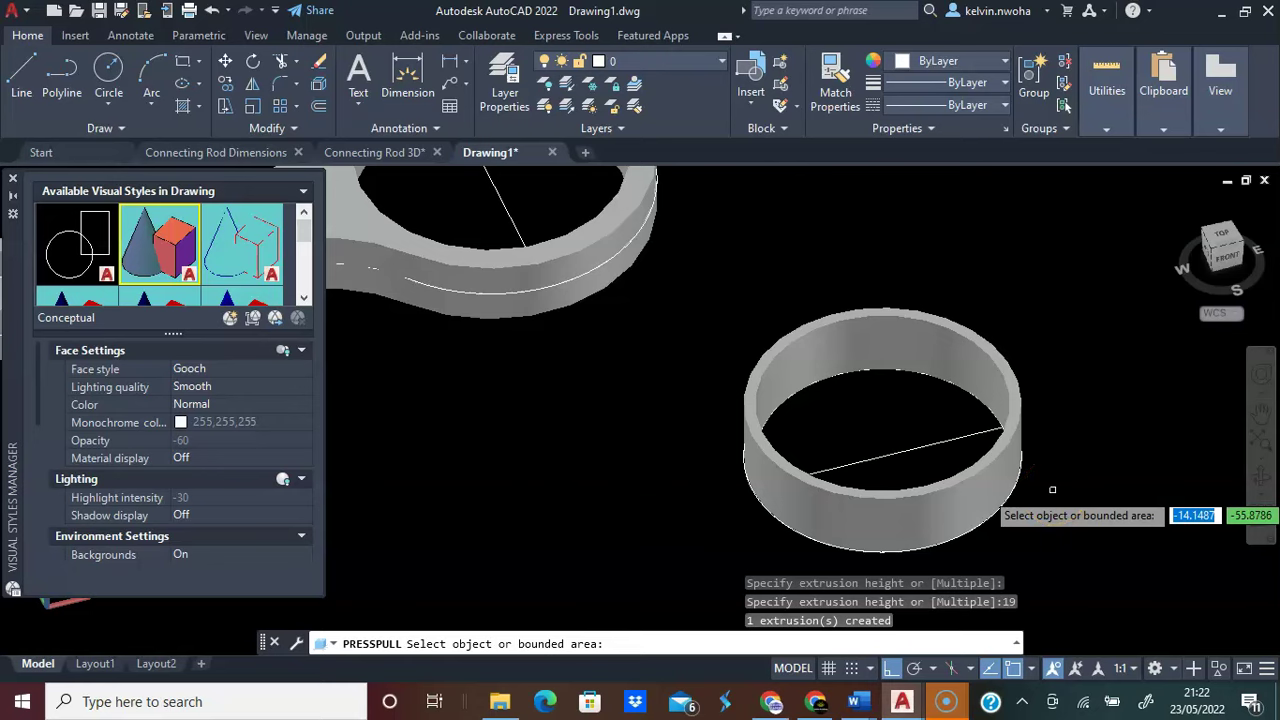
Presspull the ring area on the underside of the extruded ring downward by 19
{"action": "middle_click_drag", "start_coordinate": [1052, 490], "coordinate": [1037, 326], "text": "shift"}
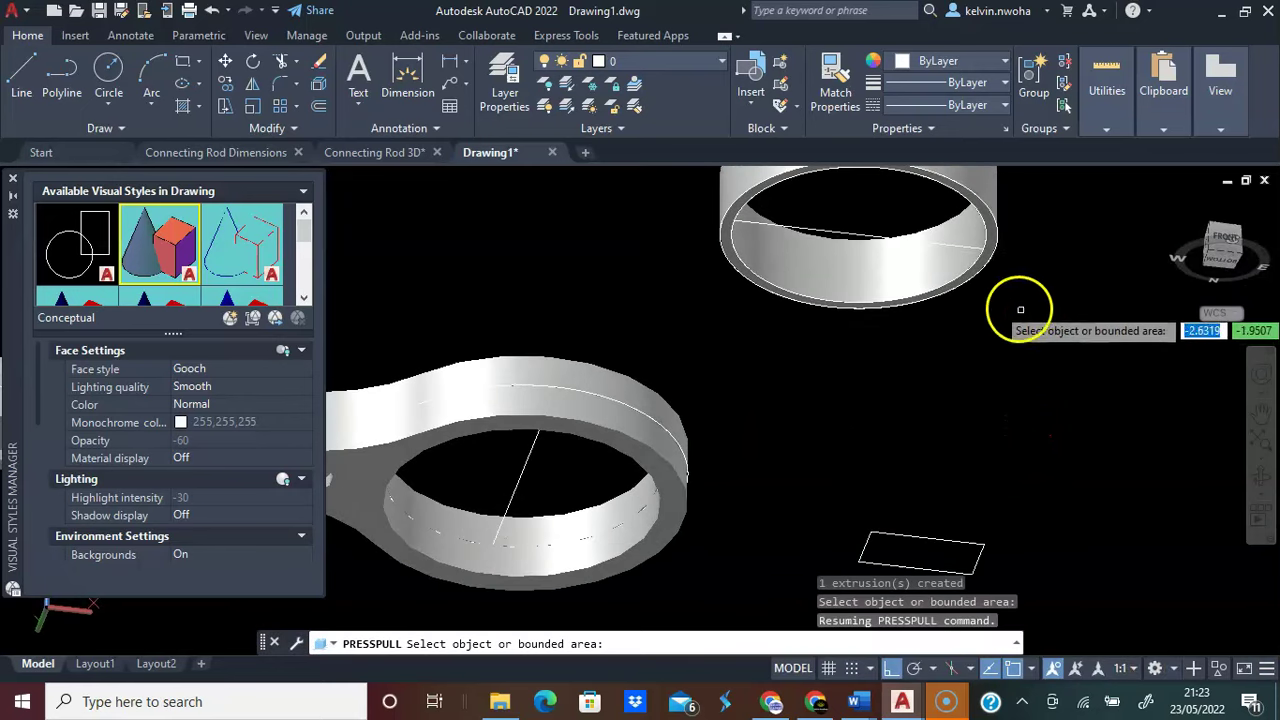
{"action": "left_click", "coordinate": [982, 264]}
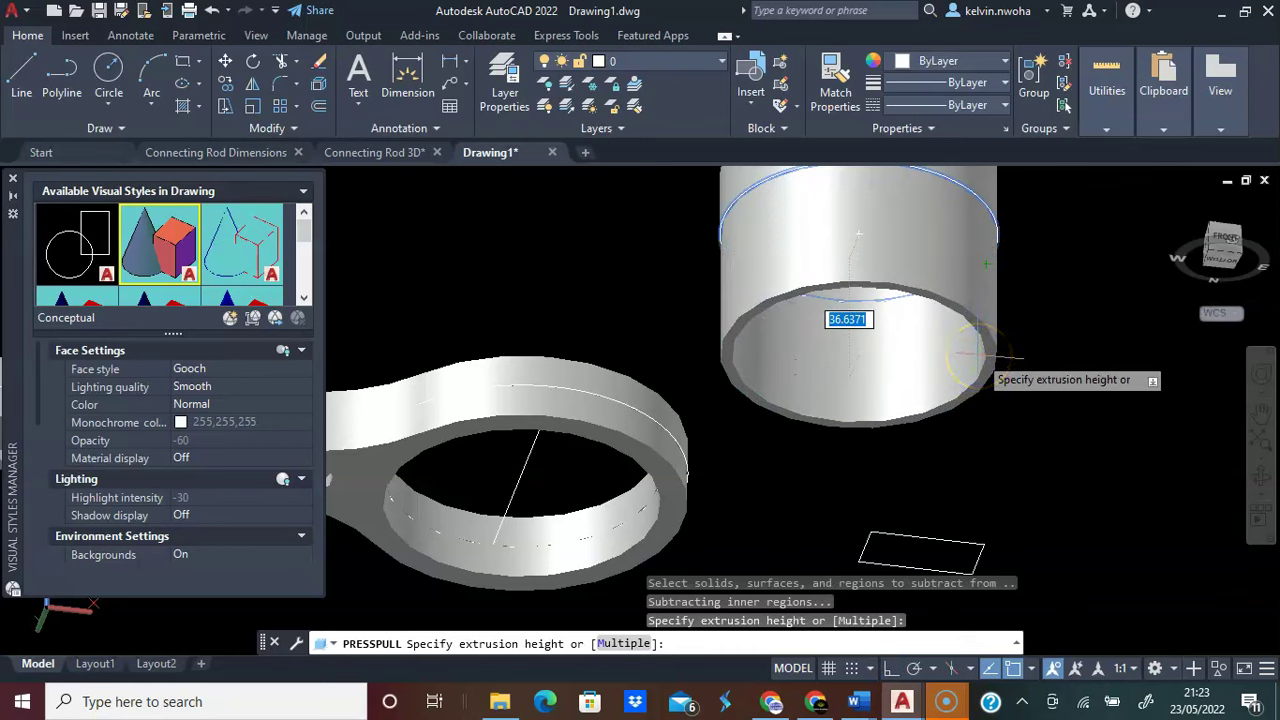
{"action": "key", "text": "Return"}
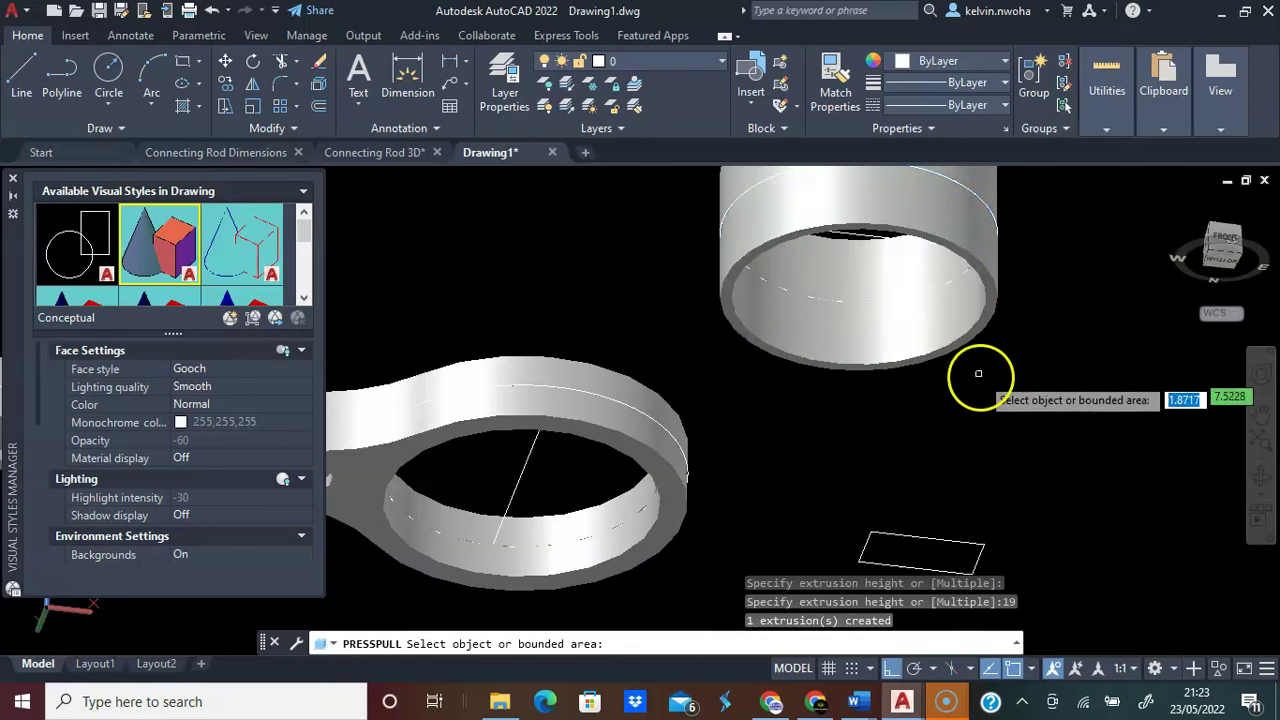
{"action": "middle_click_drag", "start_coordinate": [982, 402], "coordinate": [991, 477], "text": "shift"}
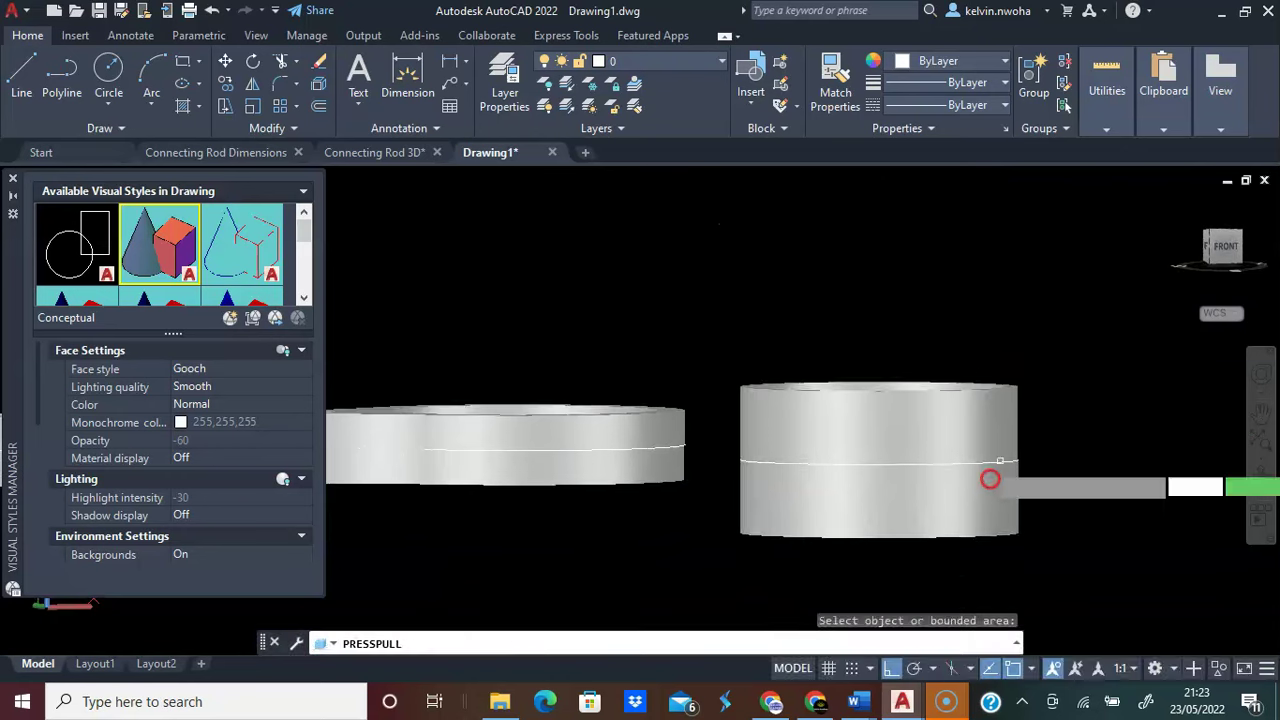
{"action": "middle_click_drag", "start_coordinate": [912, 331], "coordinate": [1006, 491], "text": "shift"}
{"action": "key", "text": "Return"}
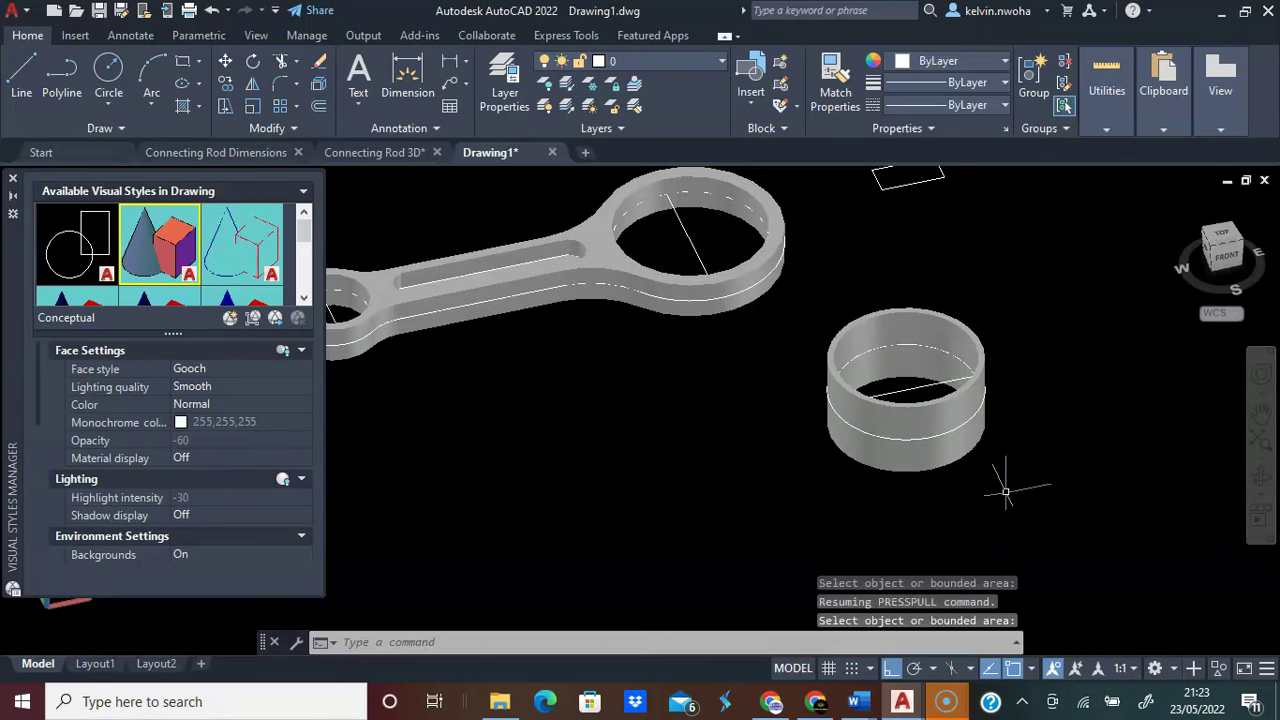
Move the ring into the rod's big-end bore, from its diameter line's midpoint to the midpoint of the line across the bore
{"action": "left_click", "coordinate": [997, 478]}
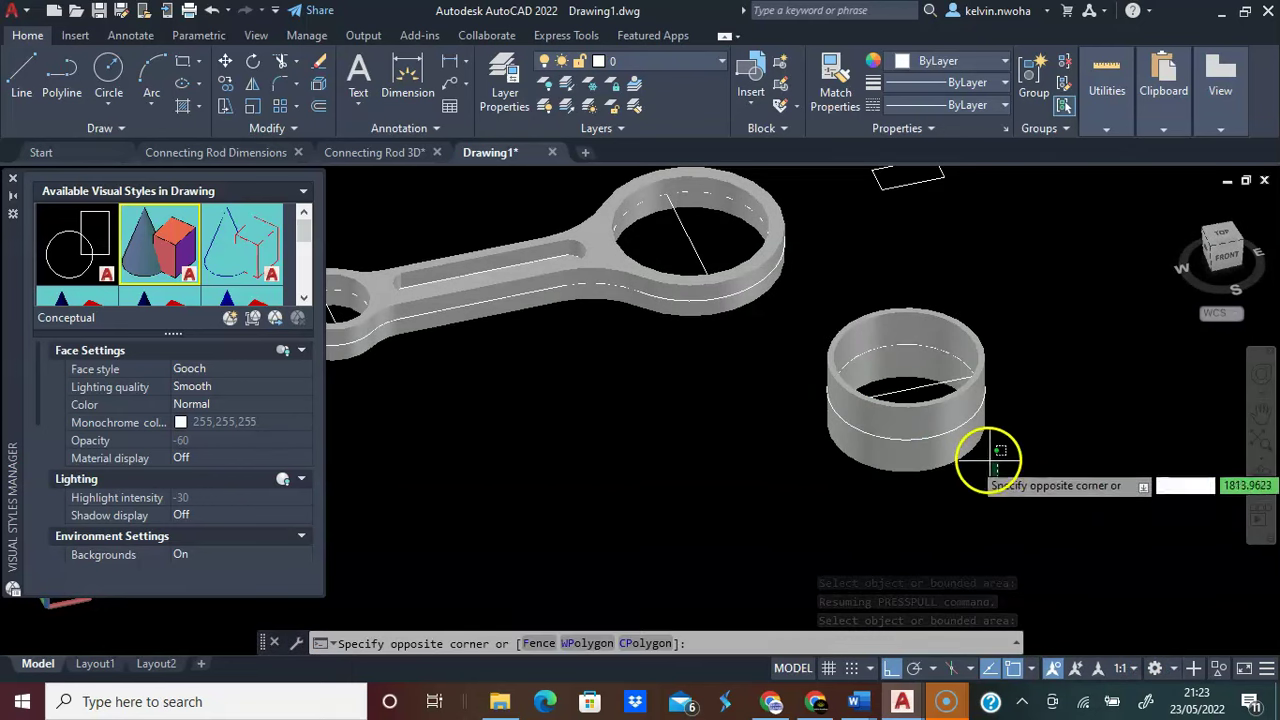
{"action": "left_click", "coordinate": [922, 427]}
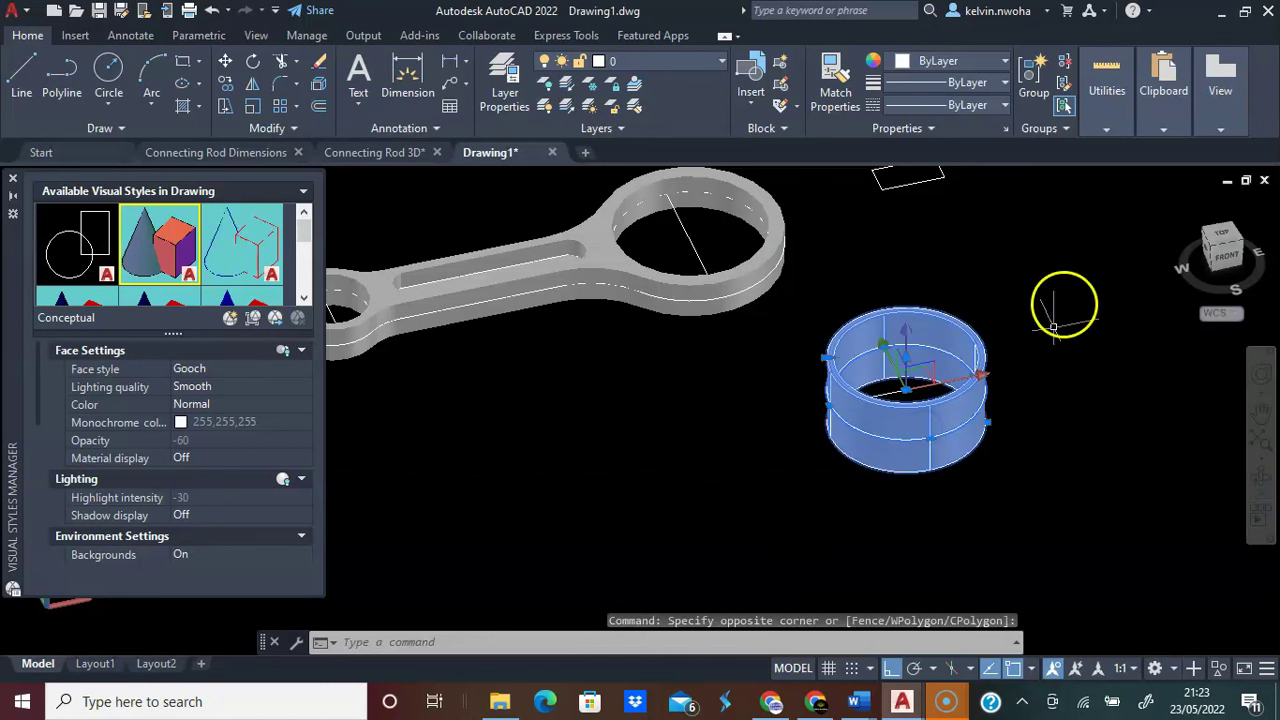
{"action": "left_click", "coordinate": [225, 62]}
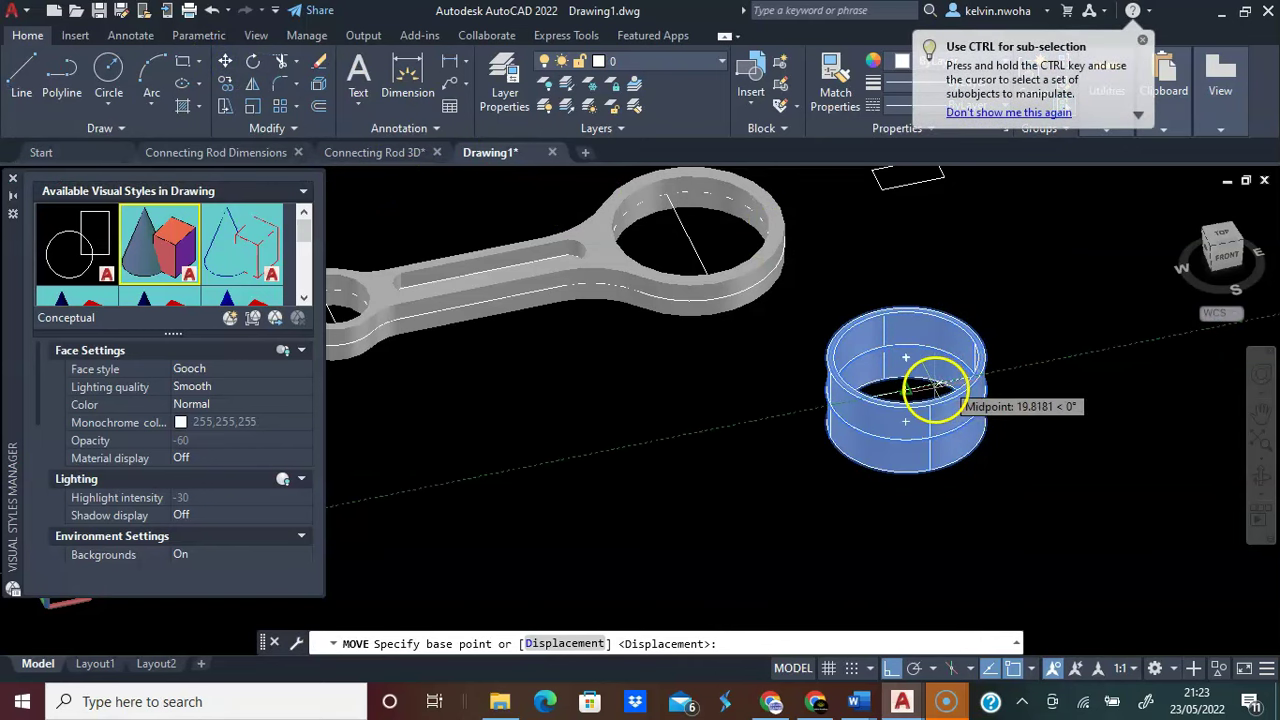
{"action": "left_click", "coordinate": [905, 390]}
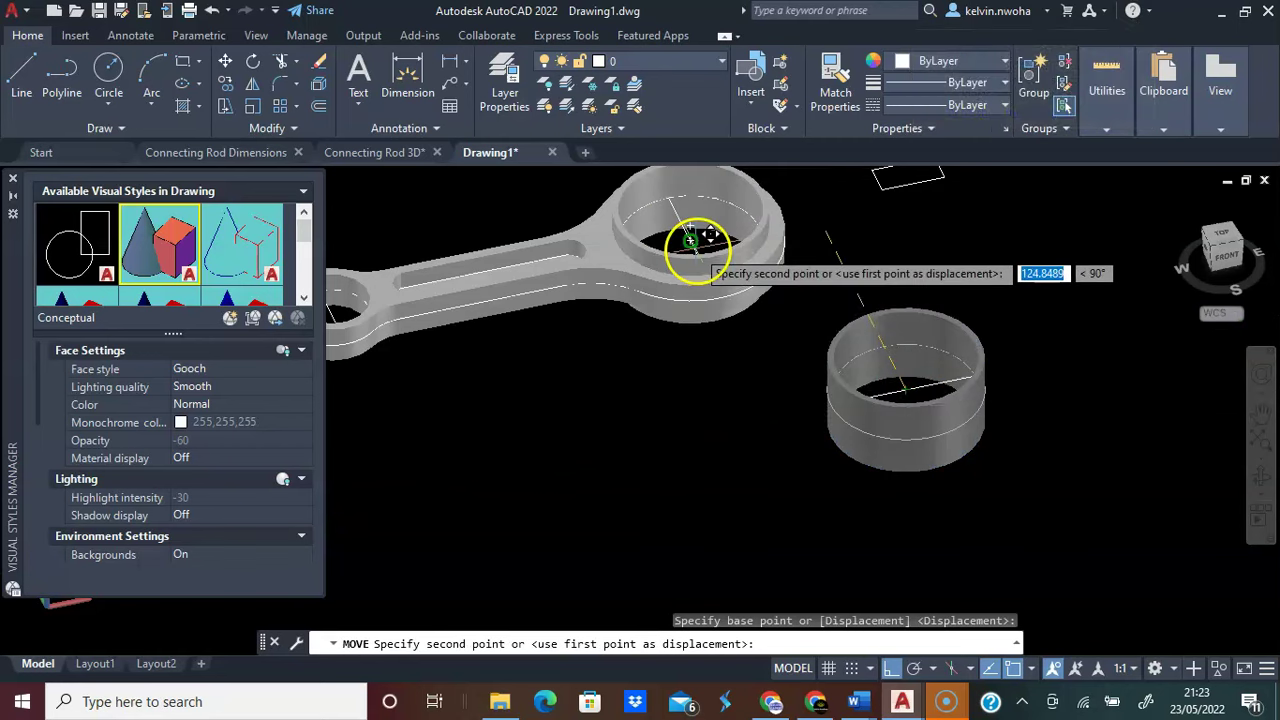
{"action": "left_click", "coordinate": [688, 243]}
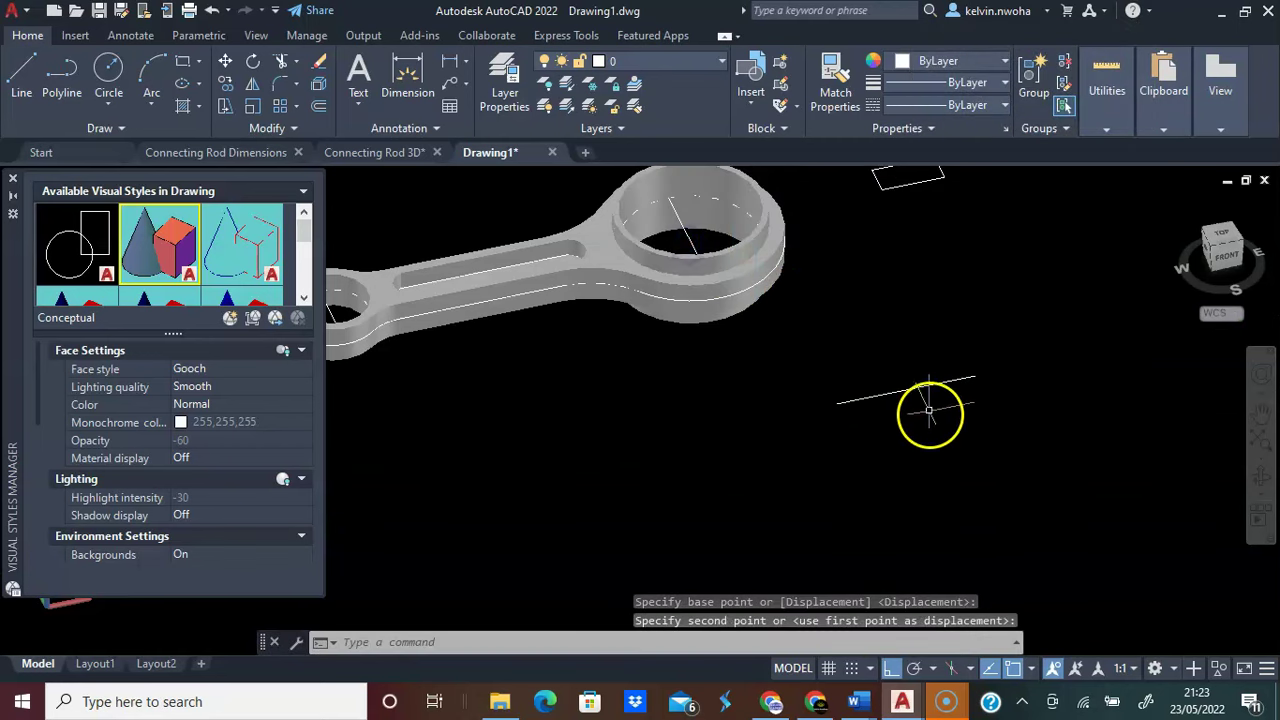
{"action": "scroll", "coordinate": [929, 414], "scroll_direction": "down", "scroll_amount": 5}
{"action": "scroll", "coordinate": [849, 379], "scroll_direction": "up", "scroll_amount": 5}
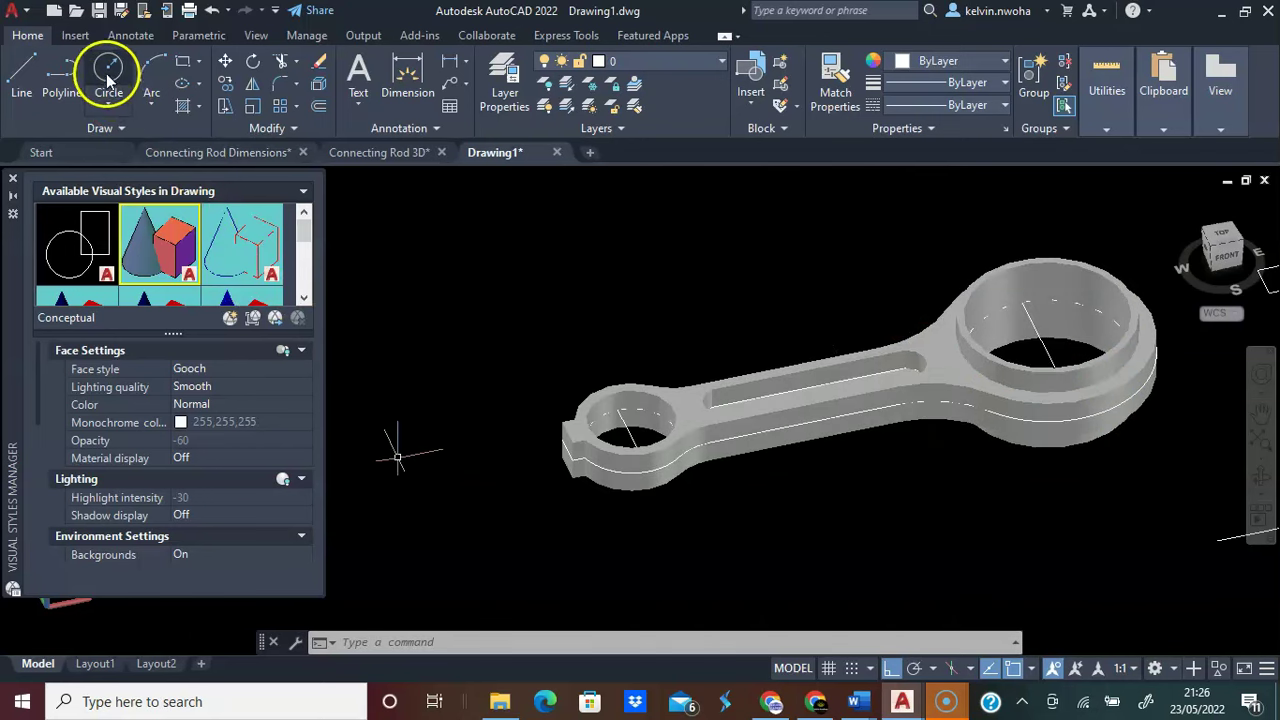
Draw two concentric circles with radii 20 and 17.8 in the empty space behind the rod's small end
{"action": "left_click", "coordinate": [107, 70]}
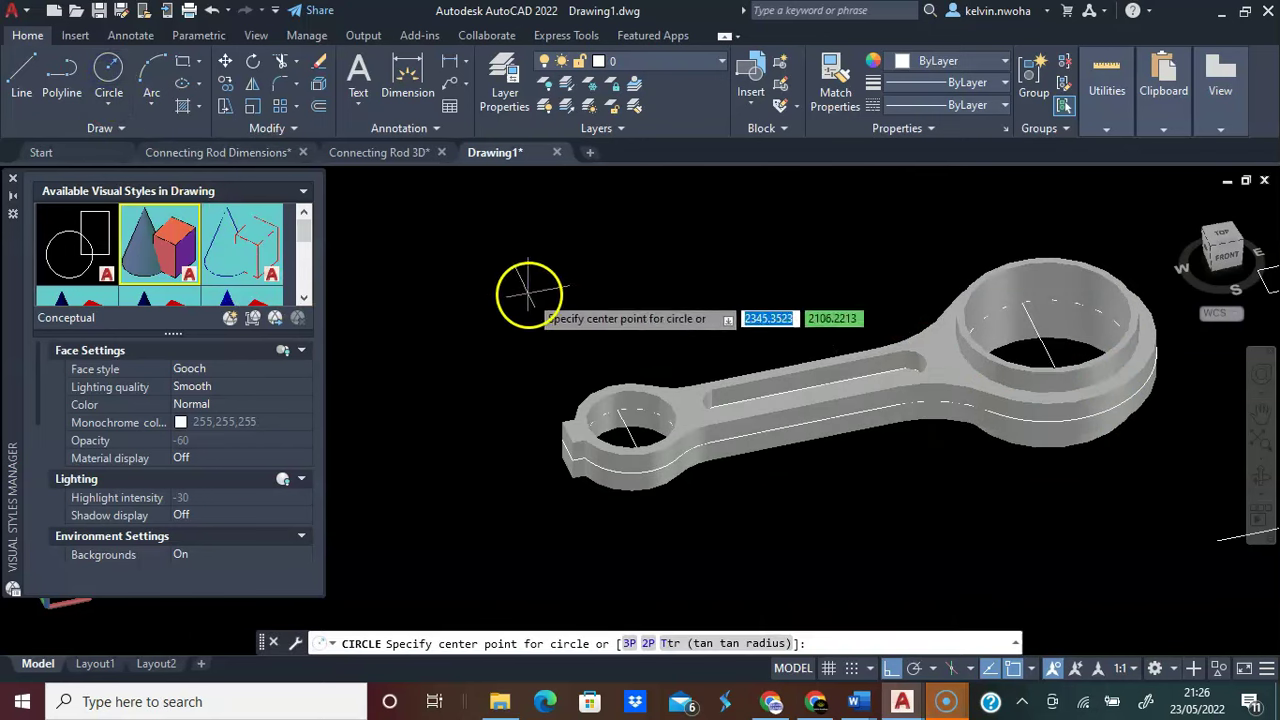
{"action": "left_click", "coordinate": [567, 327]}
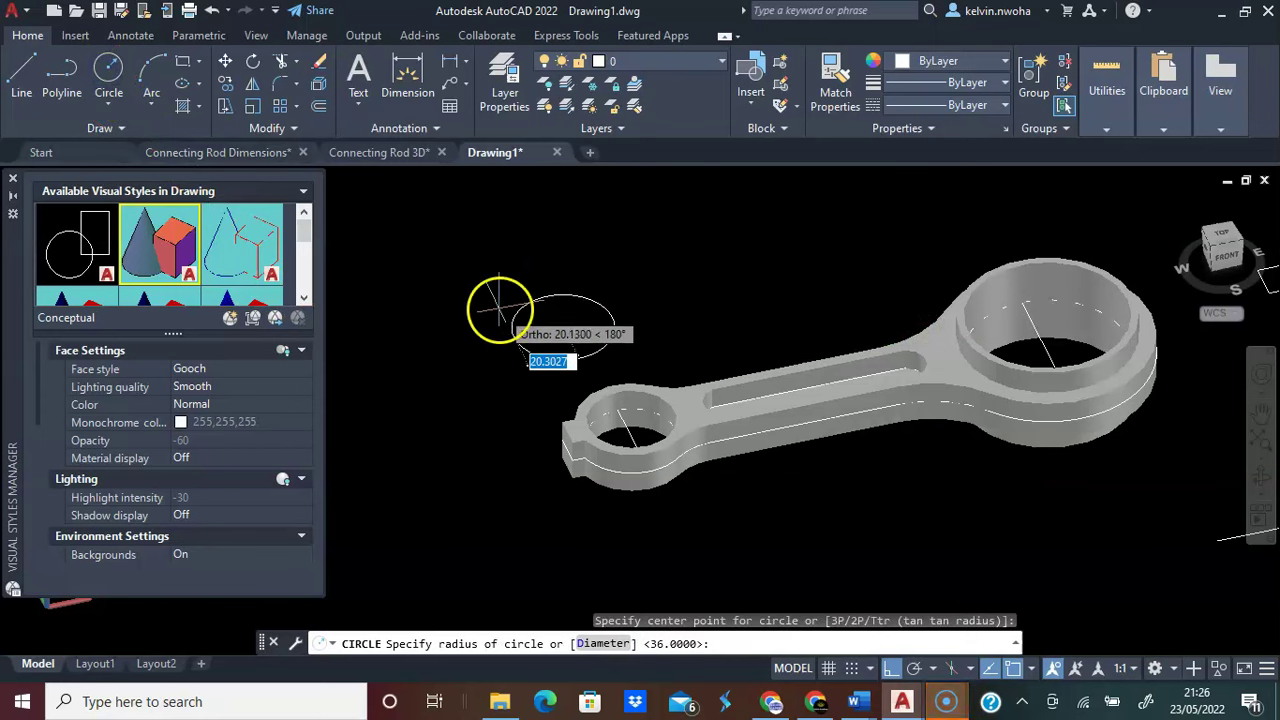
{"action": "type", "text": "2"}
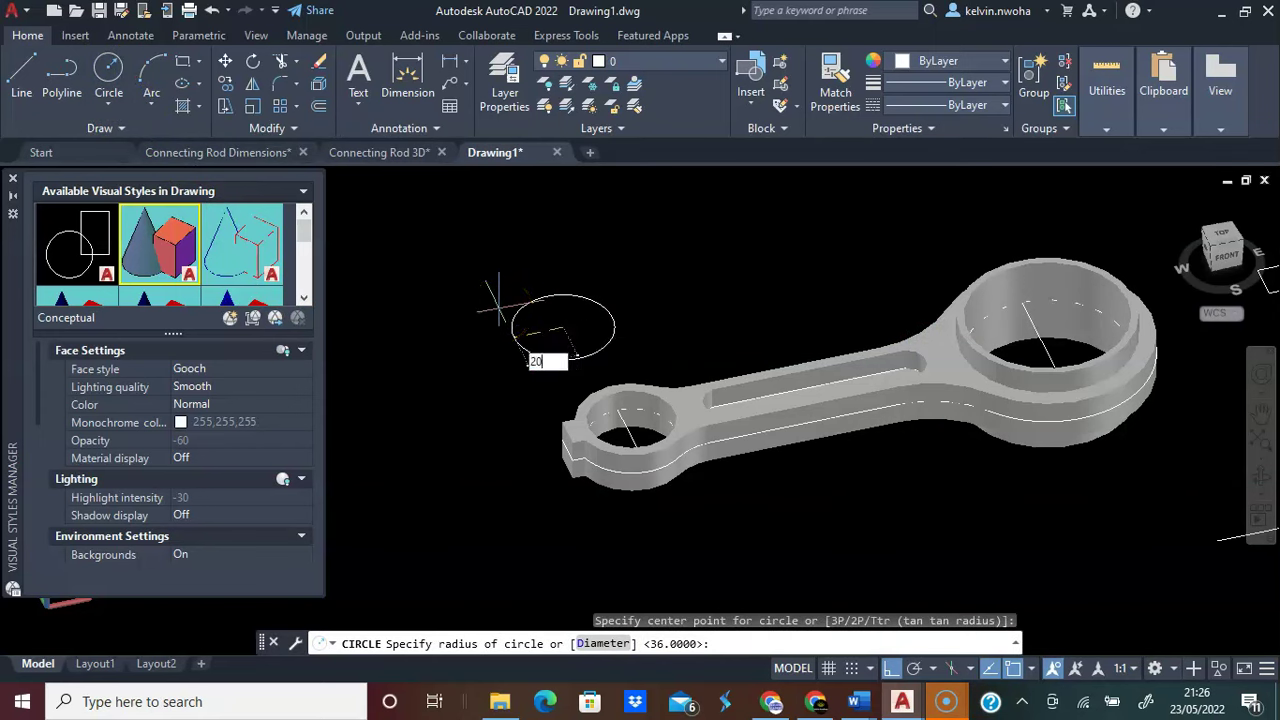
{"action": "type", "text": "0"}
{"action": "key", "text": "Return"}
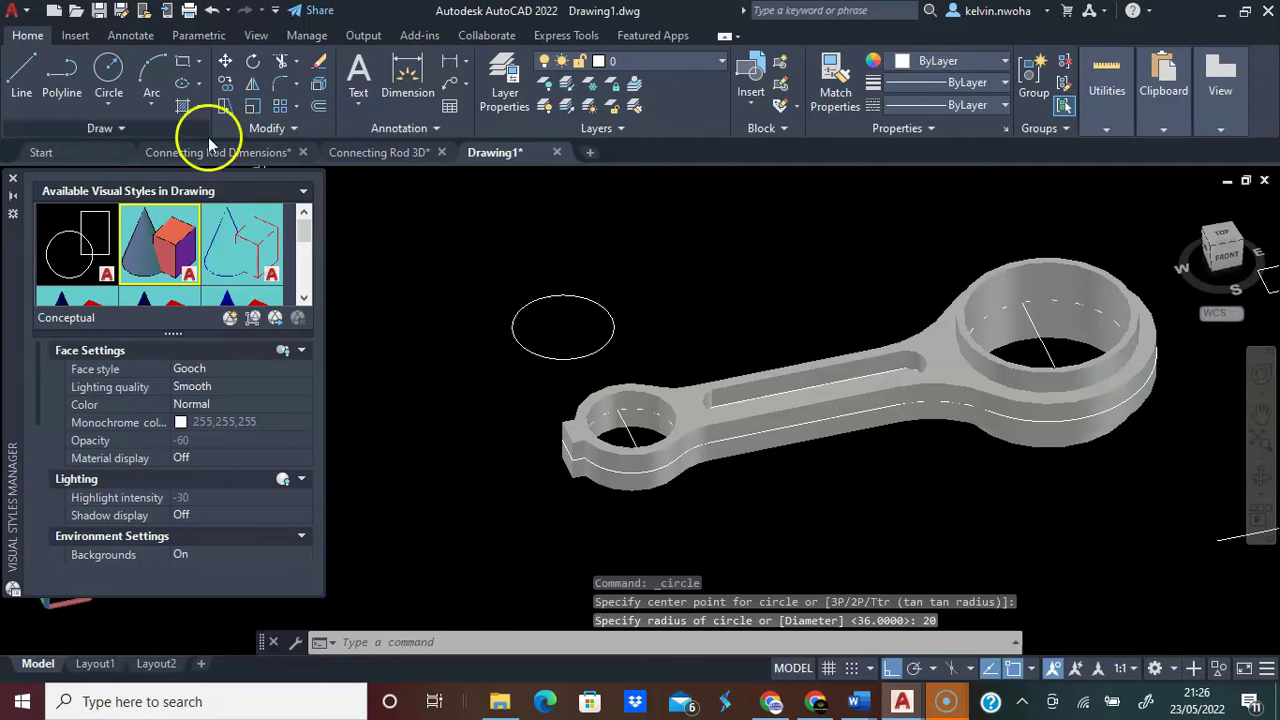
{"action": "left_click", "coordinate": [109, 68]}
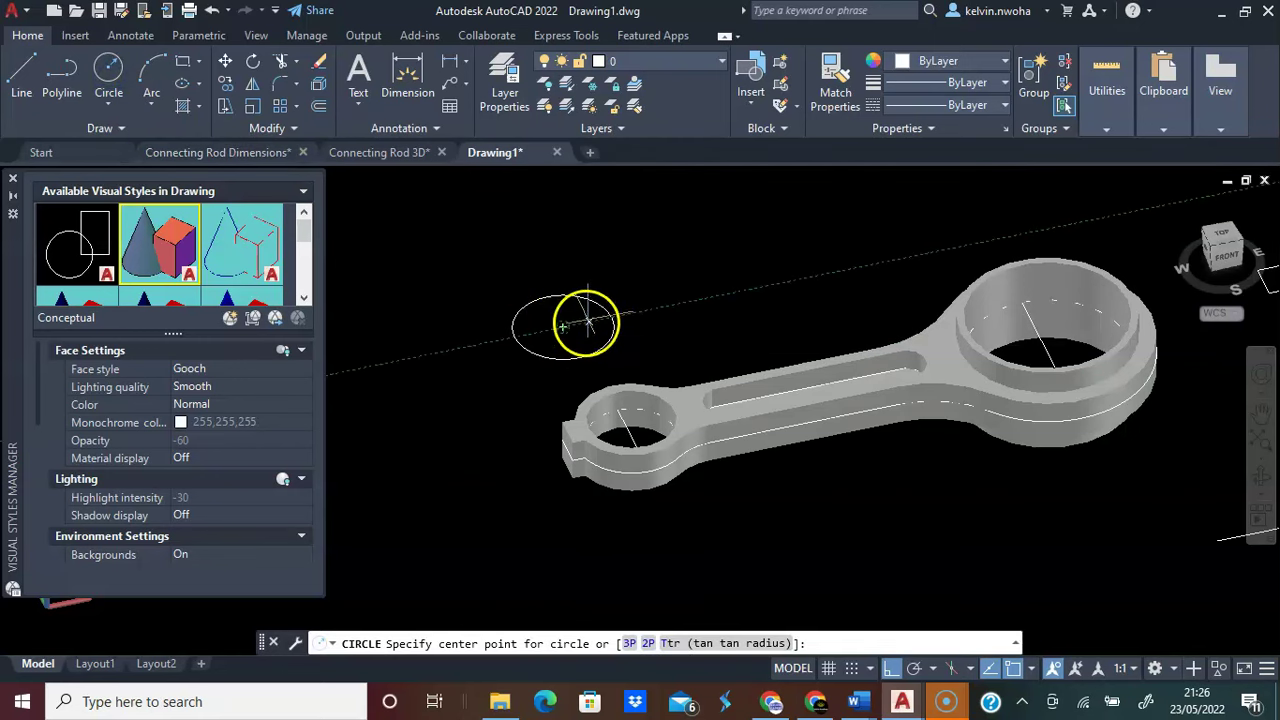
{"action": "left_click", "coordinate": [563, 326]}
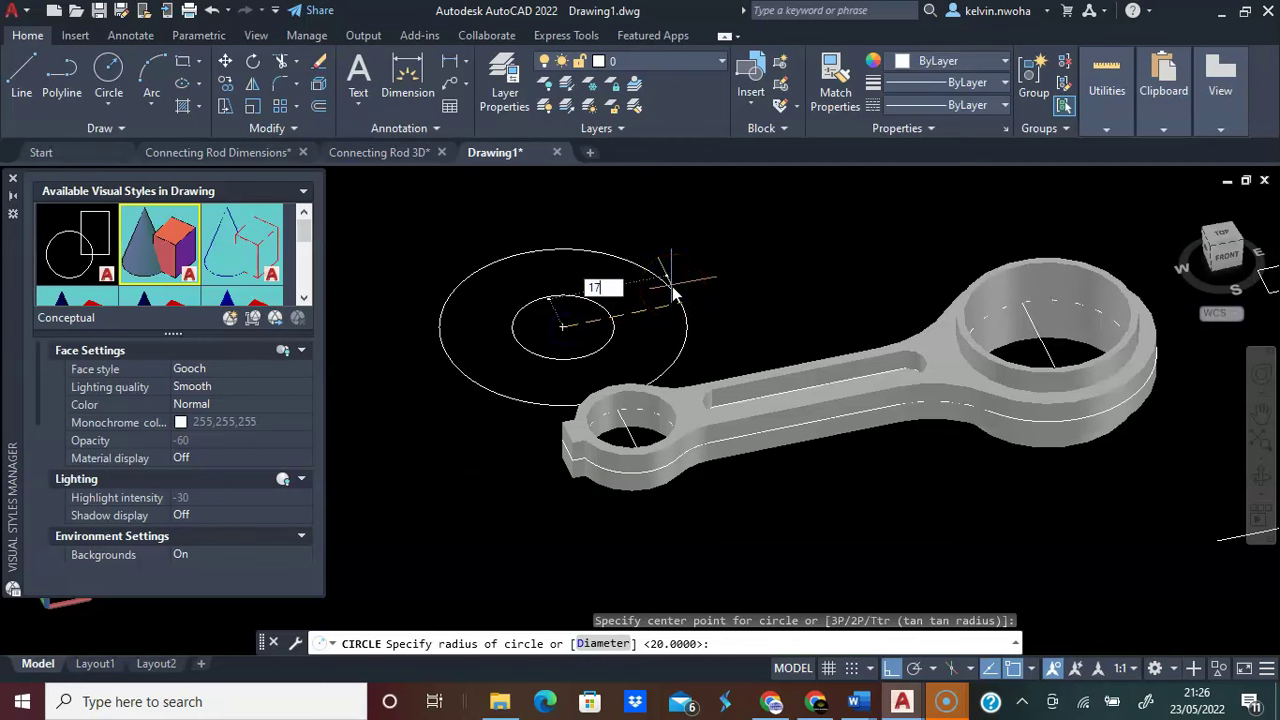
{"action": "key", "text": "Return"}
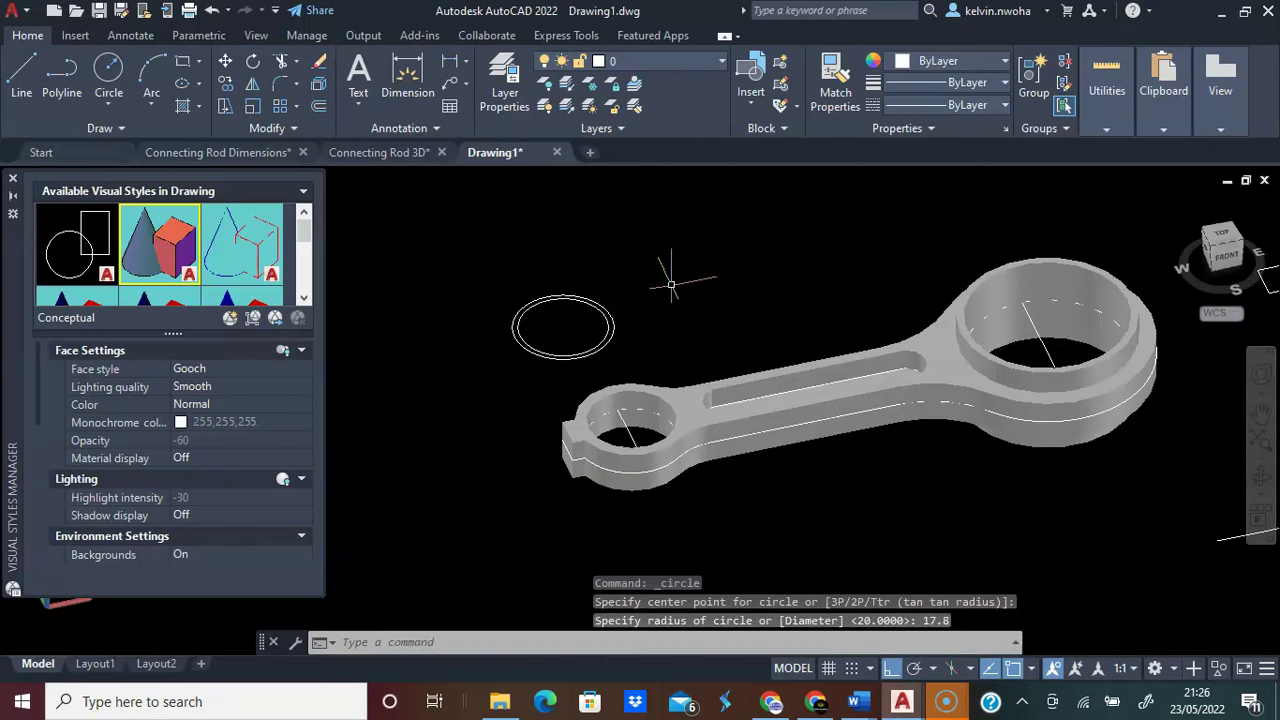
Draw a diameter line across the inner of the two concentric circles behind the small end
{"action": "scroll", "coordinate": [578, 335], "scroll_direction": "up", "scroll_amount": 3}
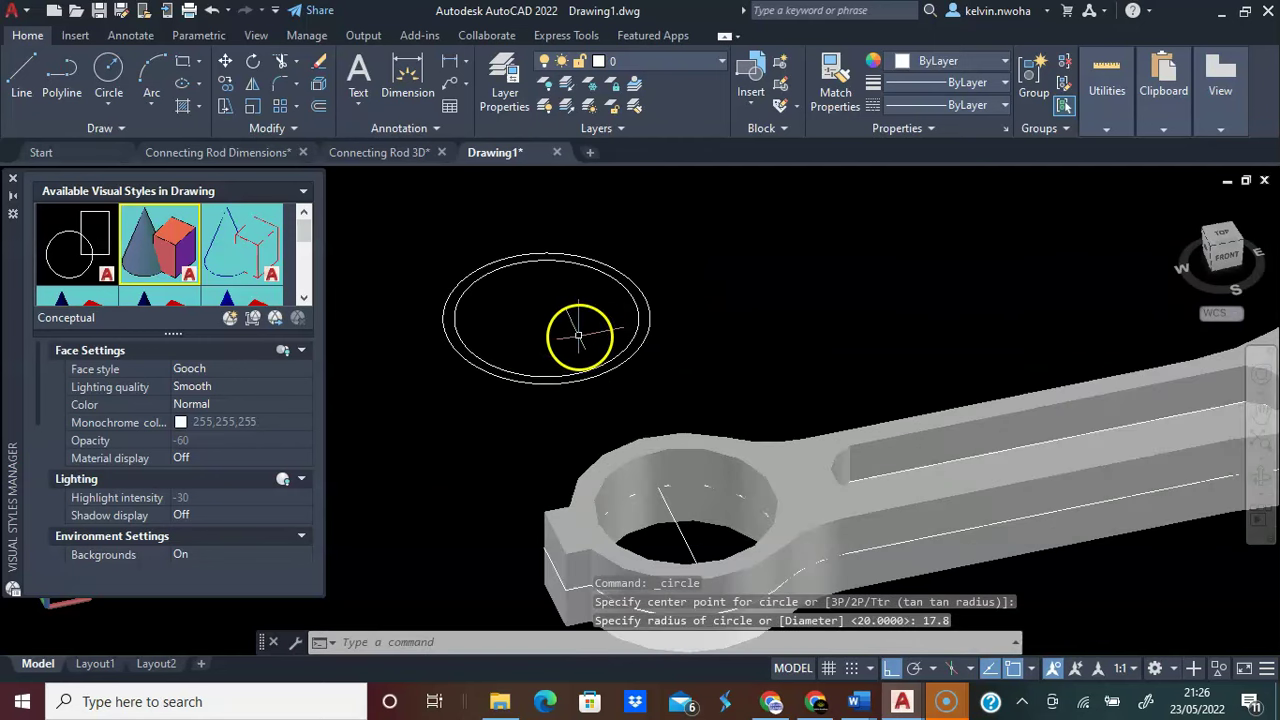
{"action": "left_click", "coordinate": [21, 72]}
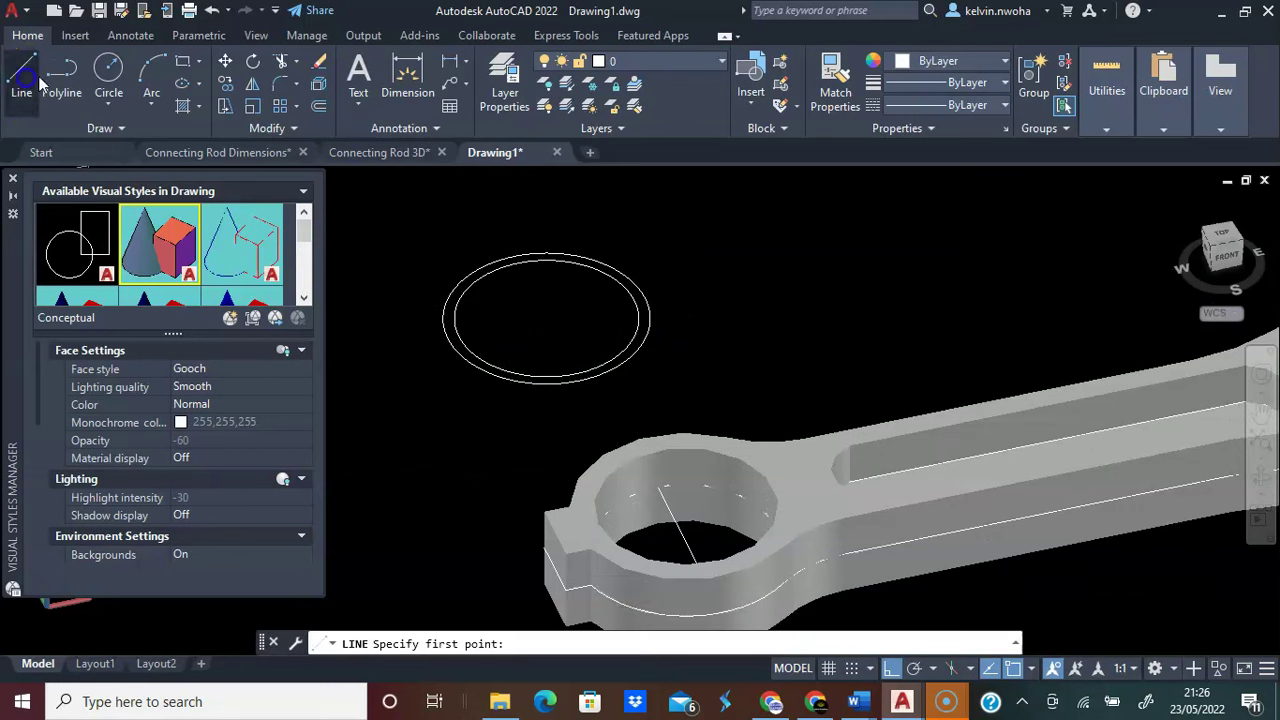
{"action": "left_click", "coordinate": [456, 336]}
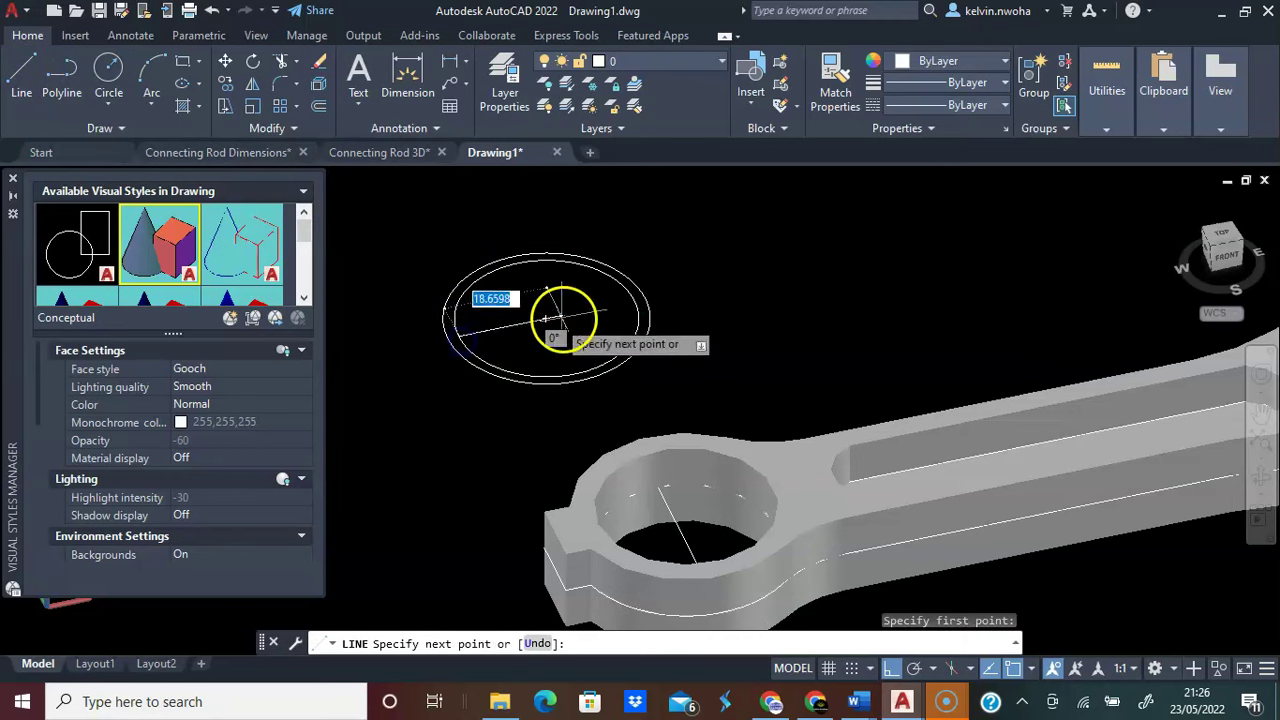
{"action": "left_click", "coordinate": [636, 300]}
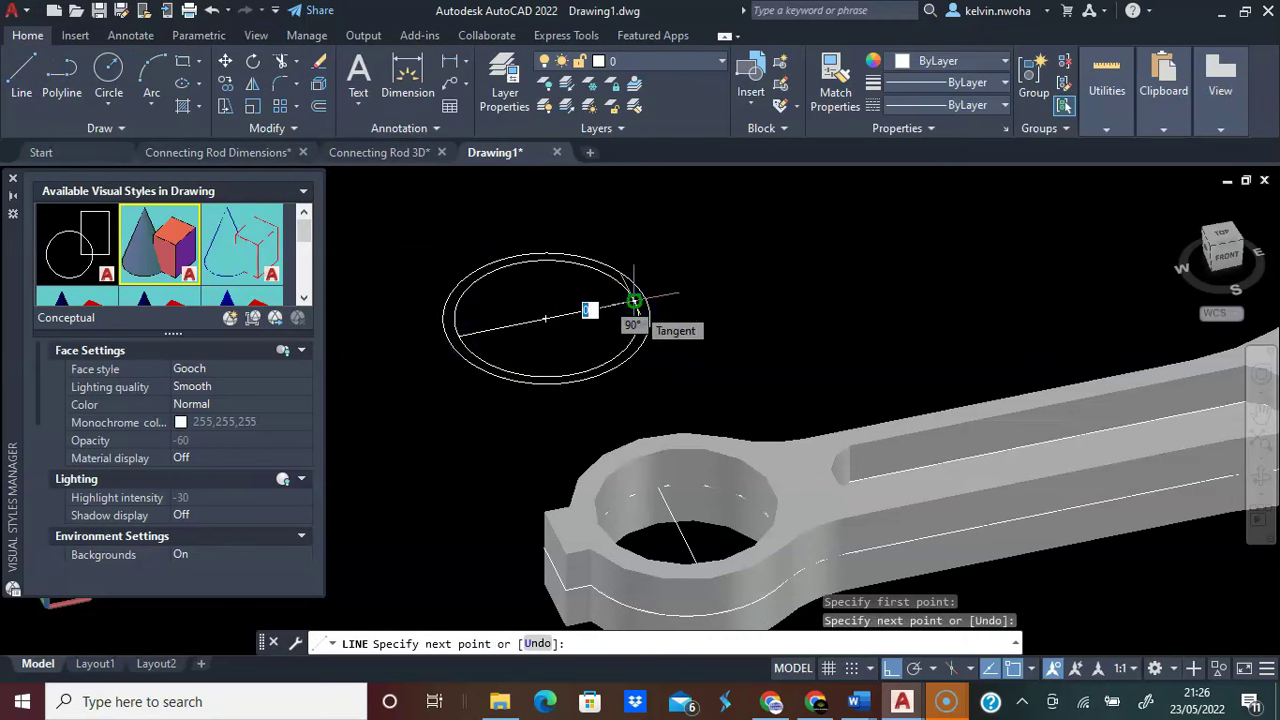
{"action": "right_click", "coordinate": [648, 299]}
Presspull the area between the two small concentric circles upward by 19
{"action": "middle_click_drag", "start_coordinate": [660, 288], "coordinate": [634, 252], "text": "shift"}
{"action": "type", "text": "PRESSPULL"}
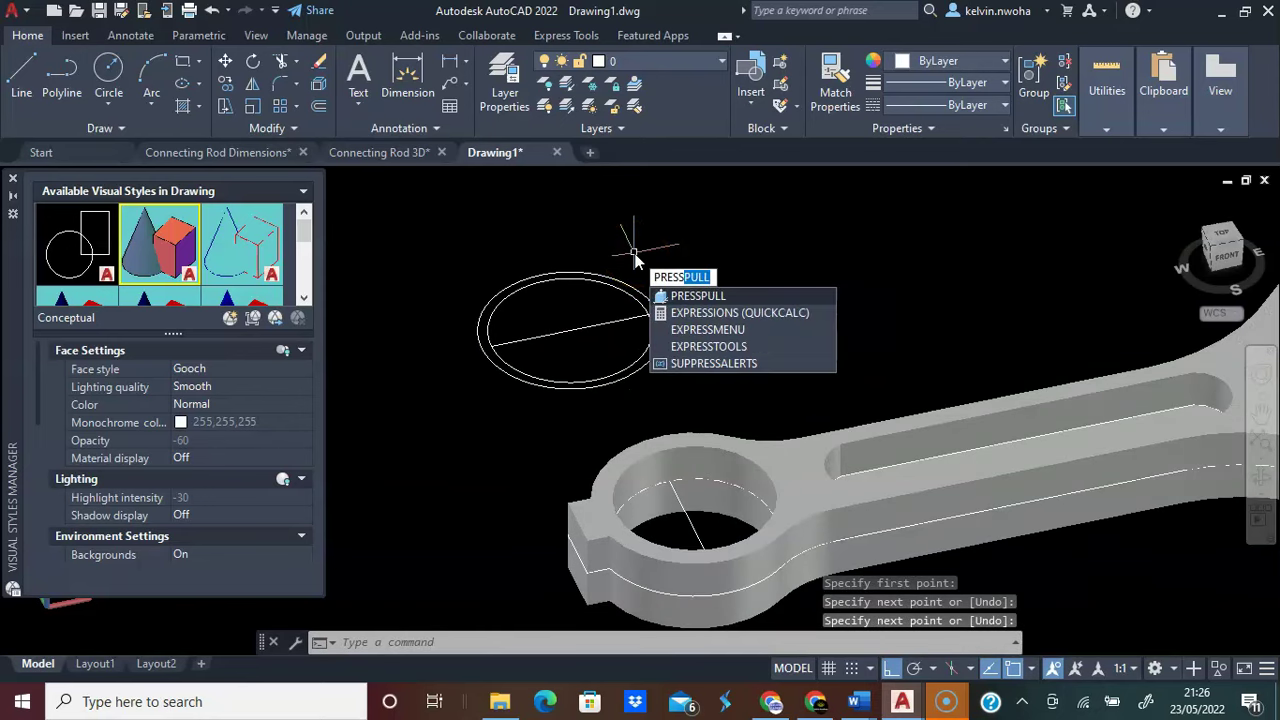
{"action": "key", "text": "Return"}
{"action": "scroll", "coordinate": [620, 281], "scroll_direction": "up", "scroll_amount": 1}
{"action": "left_click", "coordinate": [620, 281]}
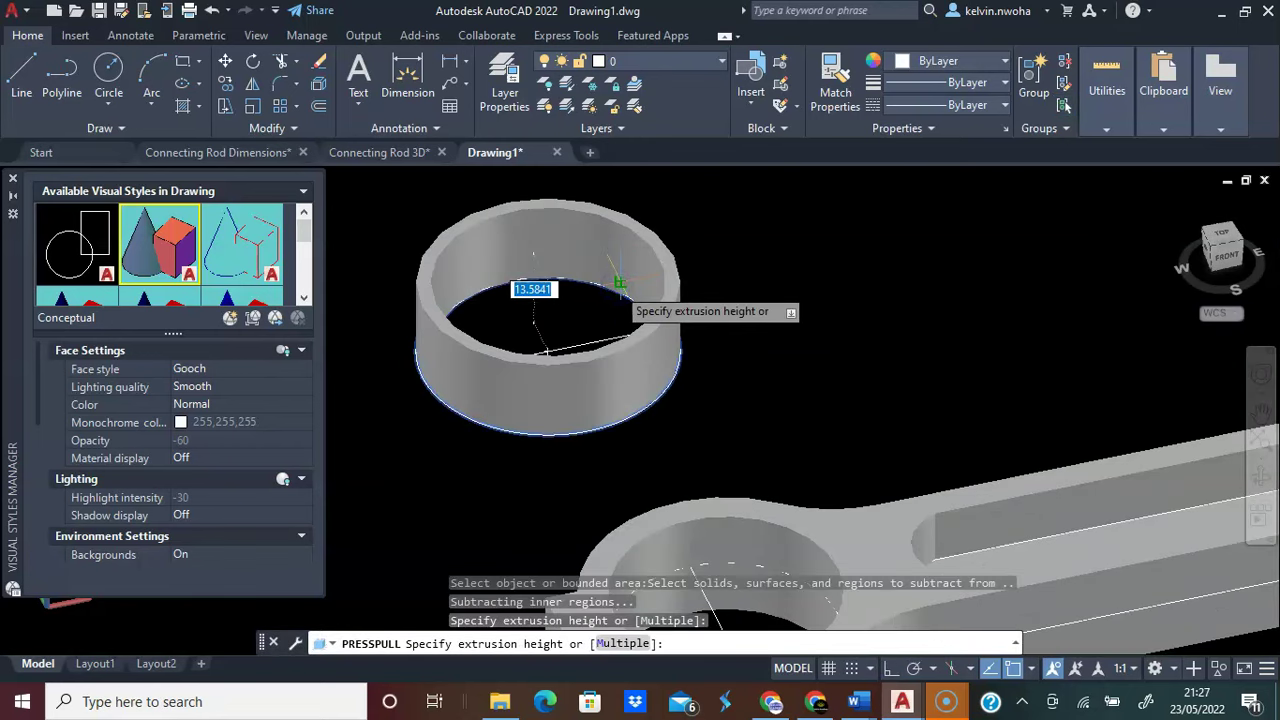
{"action": "scroll", "coordinate": [620, 283], "scroll_direction": "down", "scroll_amount": 2}
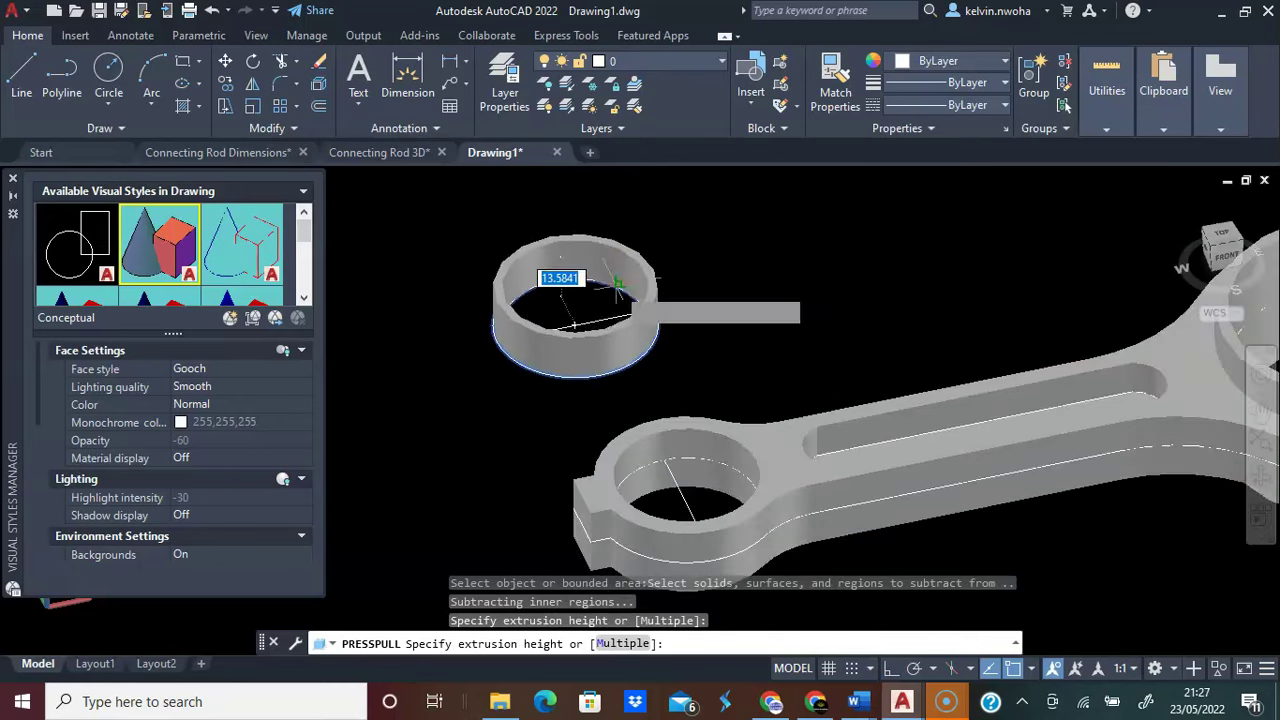
{"action": "type", "text": "1"}
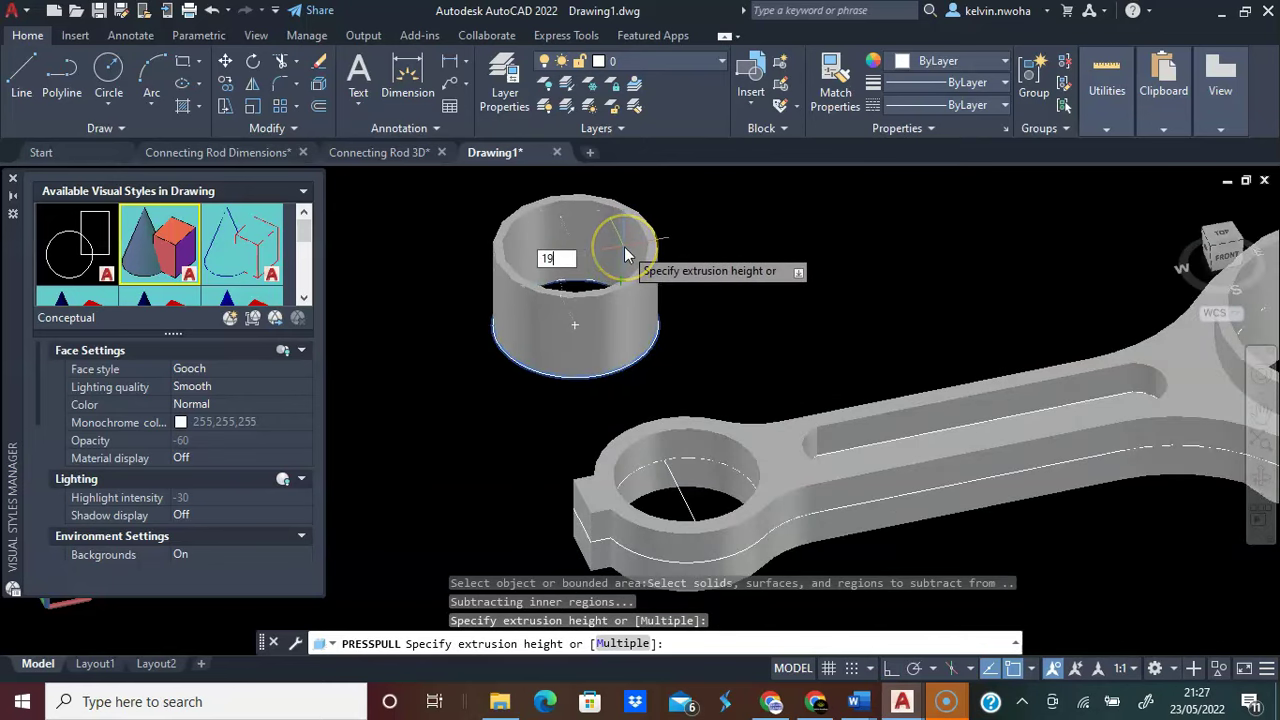
{"action": "type", "text": "9"}
{"action": "key", "text": "Return"}
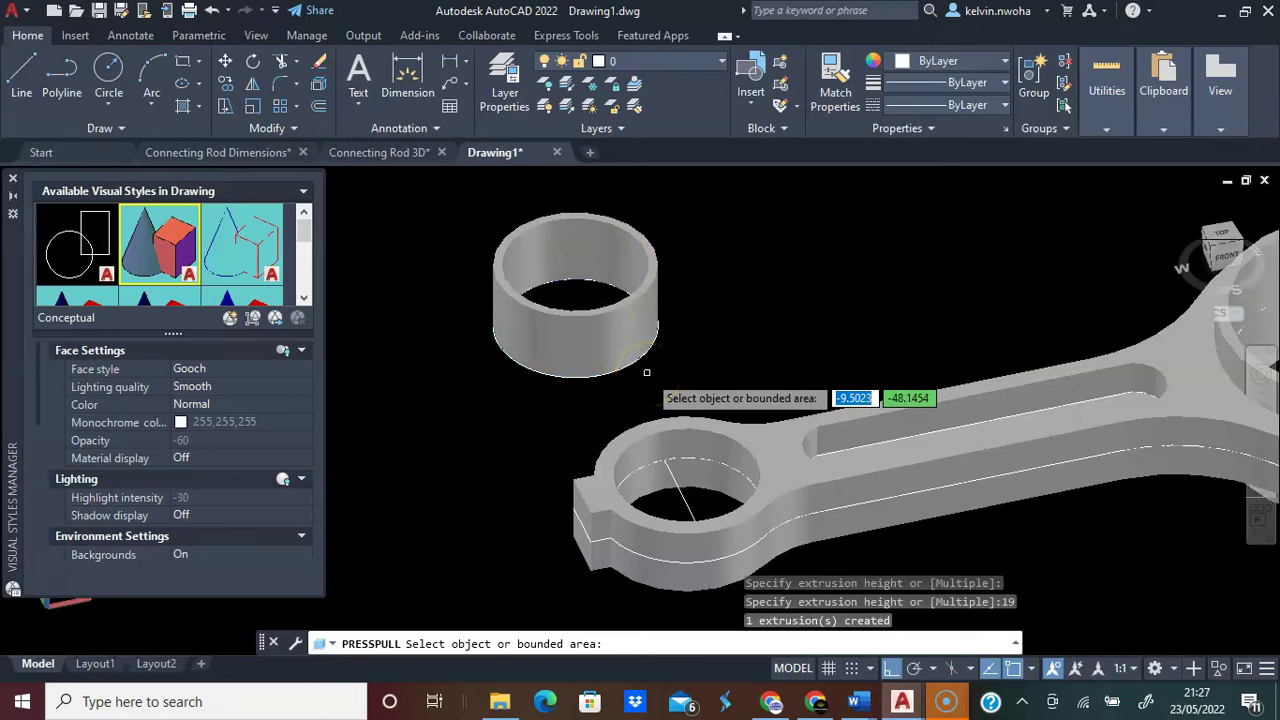
Presspull the ring area on the underside of the small extruded ring downward by 19
{"action": "middle_click_drag", "start_coordinate": [646, 373], "coordinate": [643, 229], "text": "shift"}
{"action": "mouse_move", "coordinate": [594, 514]}
{"action": "middle_mouse_down", "text": "shift"}
{"action": "mouse_move", "coordinate": [603, 443]}
{"action": "mouse_move", "coordinate": [590, 503]}
{"action": "middle_mouse_up", "text": "shift"}
{"action": "scroll", "coordinate": [588, 510], "scroll_direction": "up", "scroll_amount": 5}
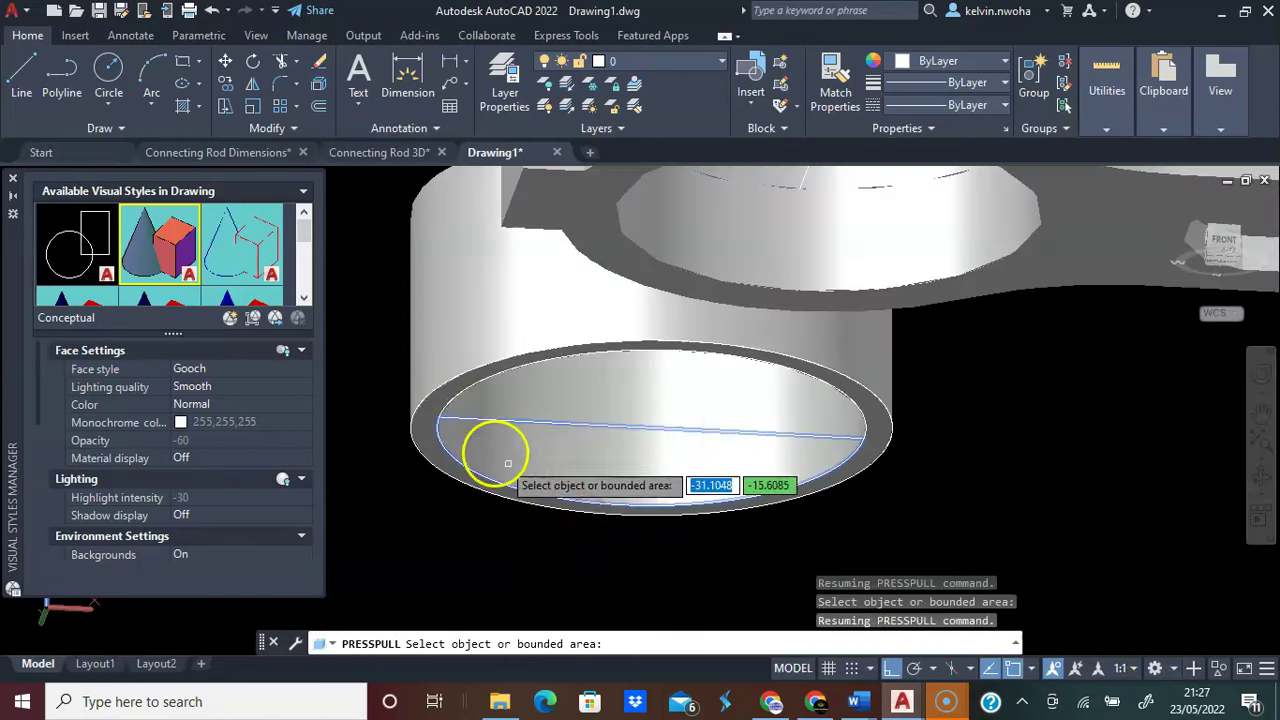
{"action": "left_click", "coordinate": [447, 399]}
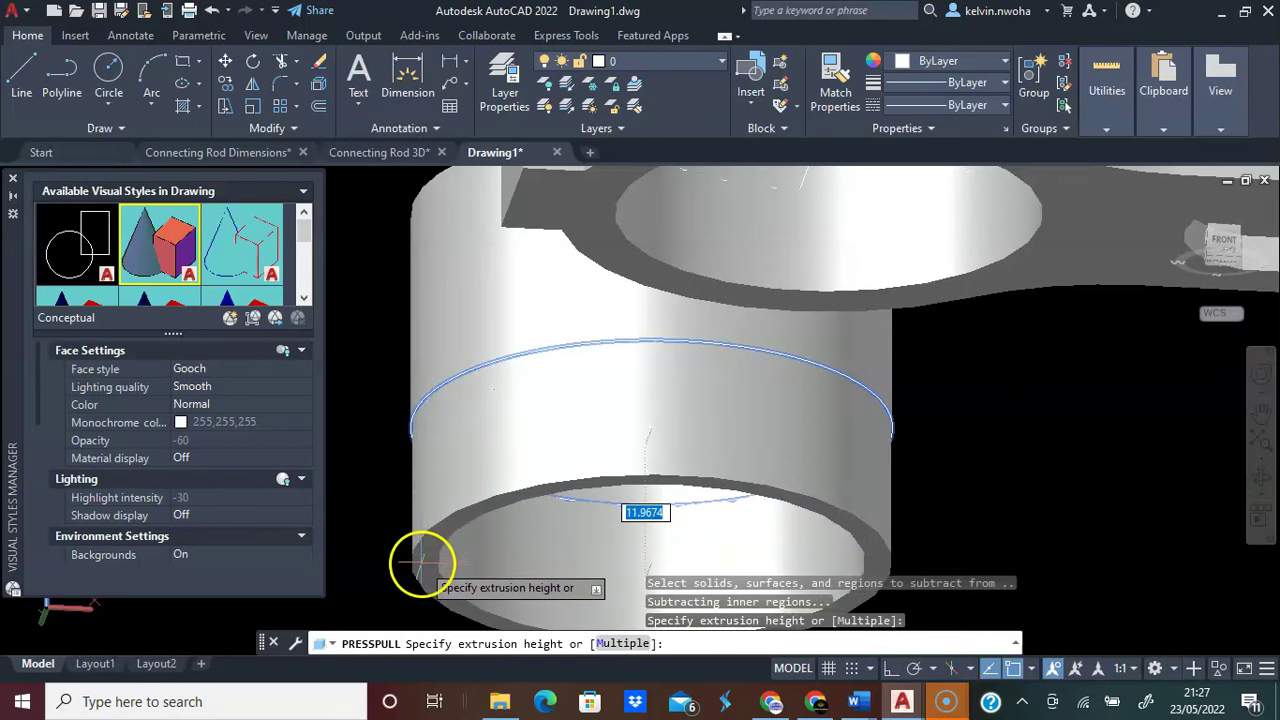
{"action": "key", "text": "Return"}
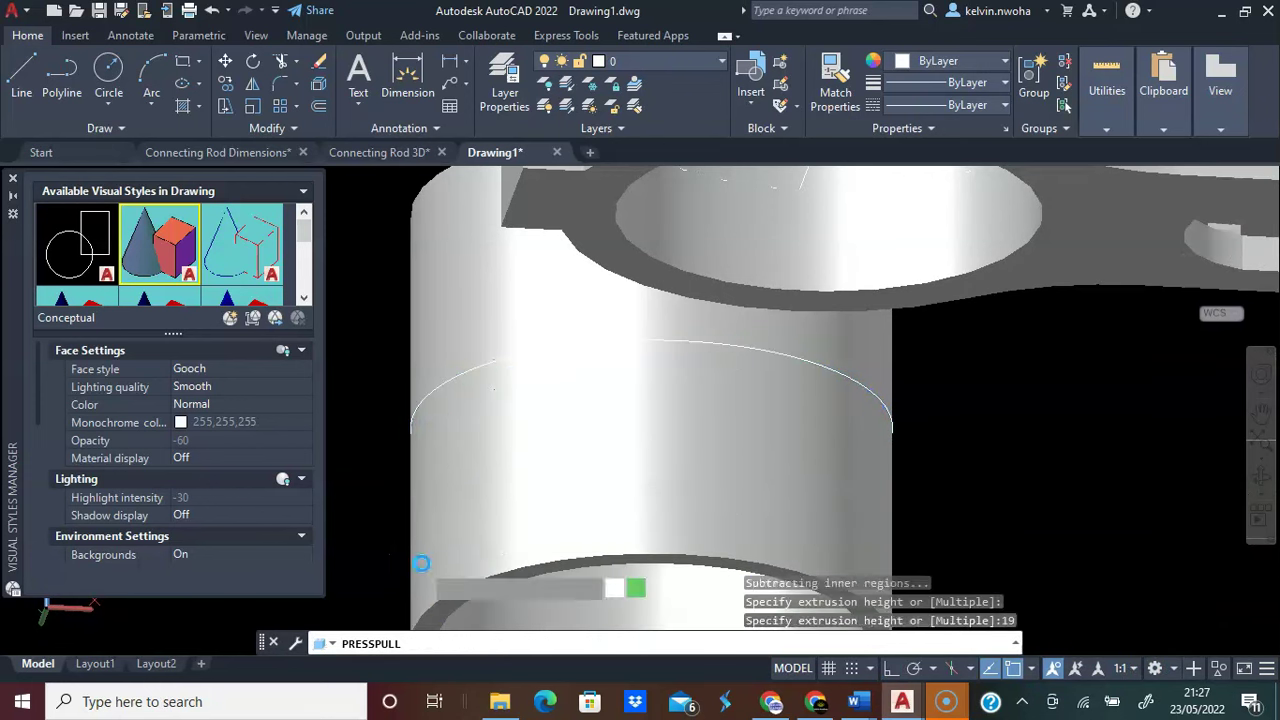
{"action": "middle_click_drag", "start_coordinate": [423, 480], "coordinate": [468, 462], "text": "shift"}
{"action": "scroll", "coordinate": [448, 451], "scroll_direction": "down", "scroll_amount": 6}
{"action": "scroll", "coordinate": [440, 393], "scroll_direction": "up", "scroll_amount": 5}
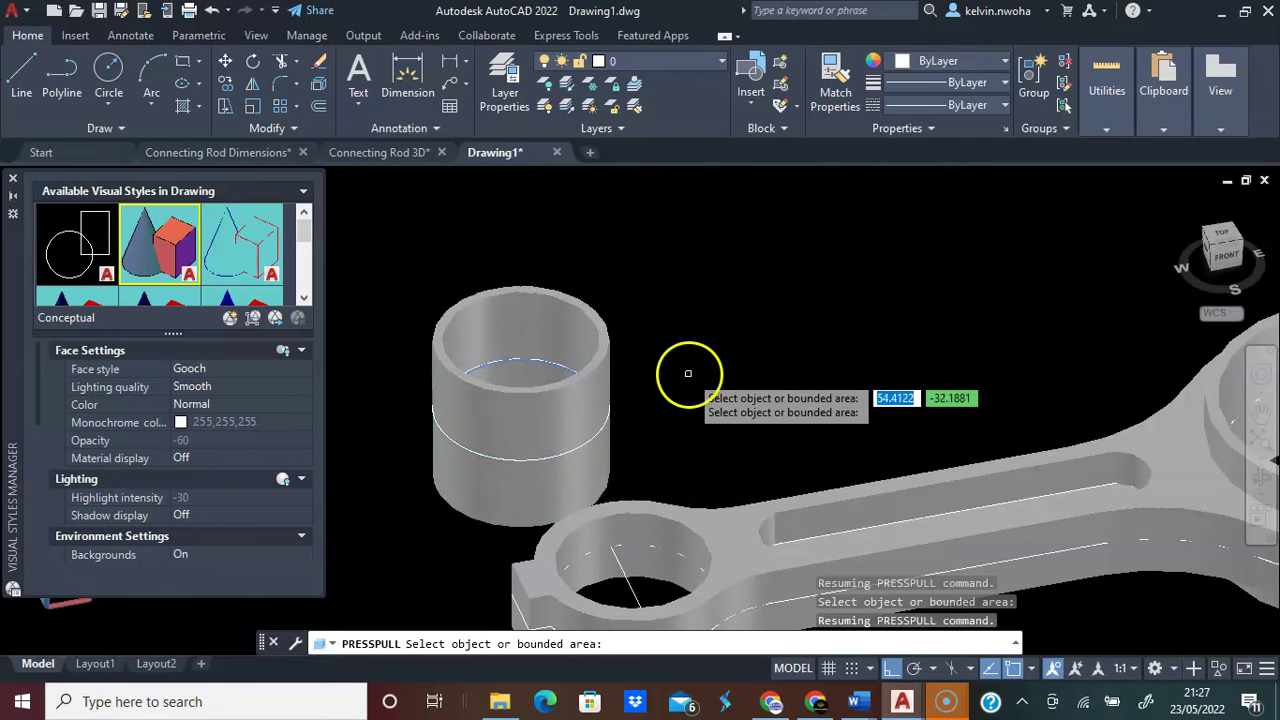
{"action": "scroll", "coordinate": [652, 367], "scroll_direction": "down", "scroll_amount": 3}
{"action": "key", "text": "Escape"}
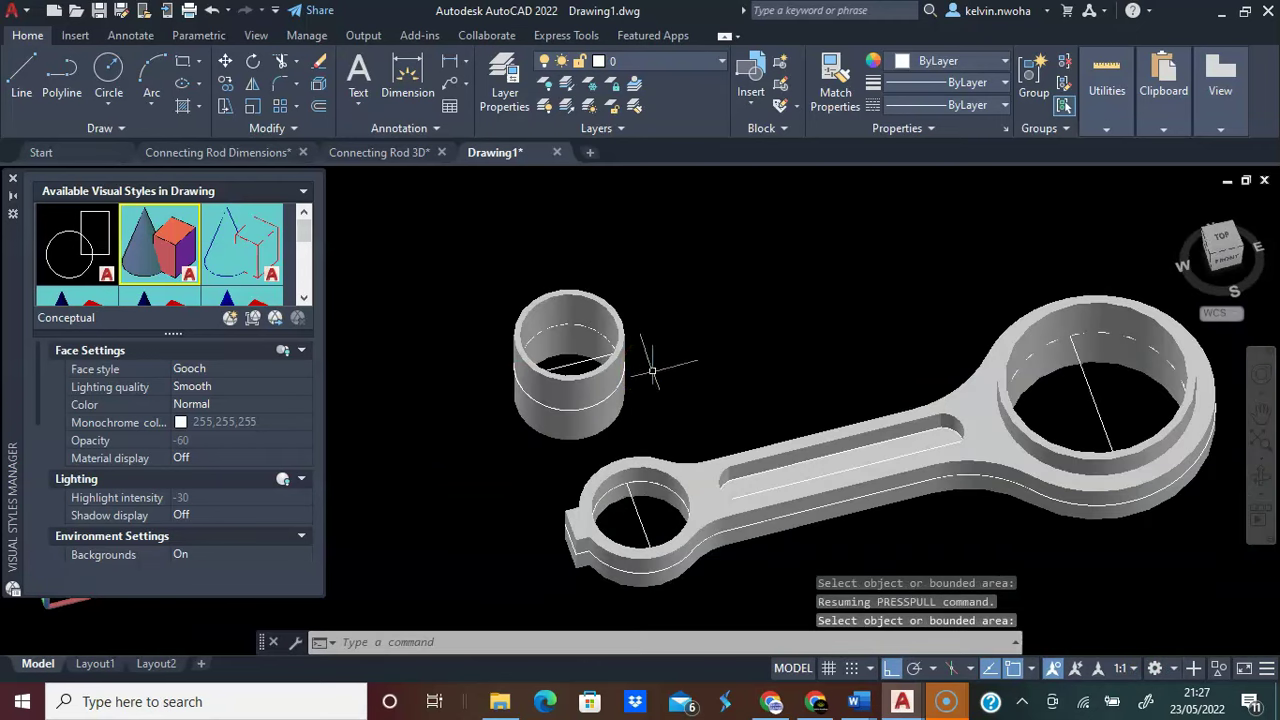
Move the small ring into the rod's small-end bore, from its diameter line's midpoint to the midpoint of the line across the bore
{"action": "left_click", "coordinate": [659, 412]}
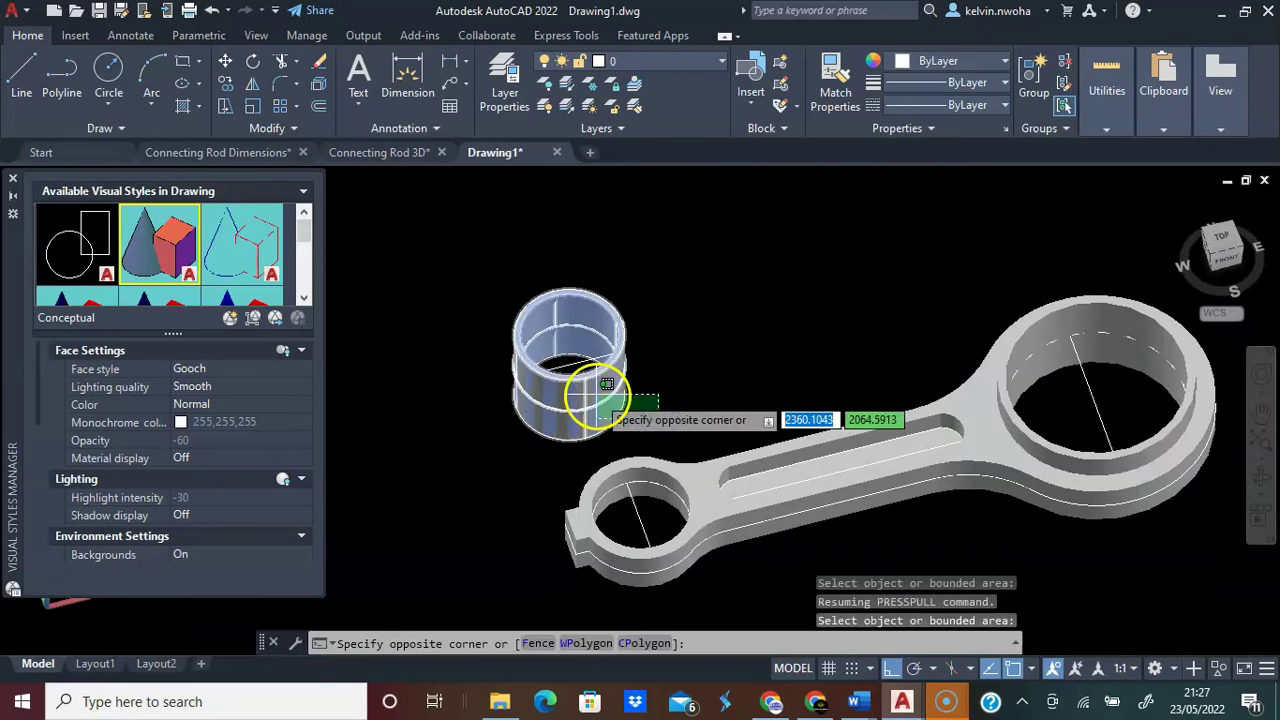
{"action": "left_click", "coordinate": [520, 355]}
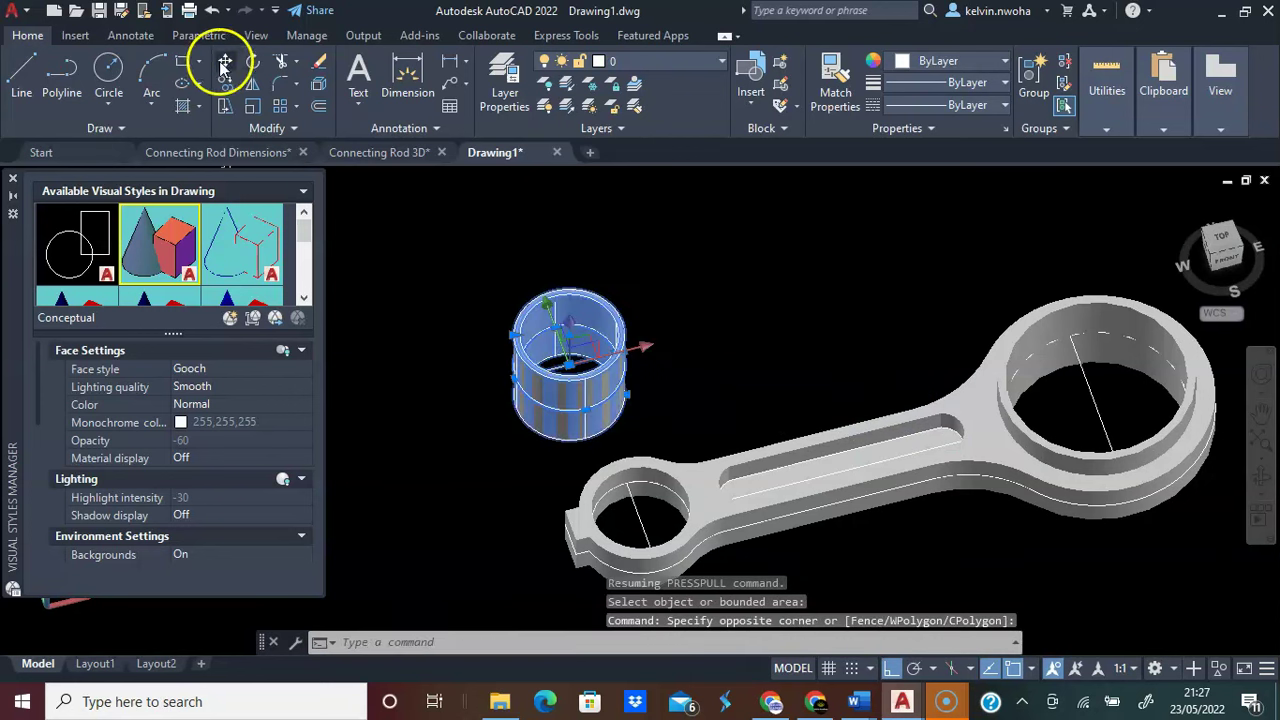
{"action": "left_click", "coordinate": [225, 61]}
{"action": "scroll", "coordinate": [562, 338], "scroll_direction": "up", "scroll_amount": 3}
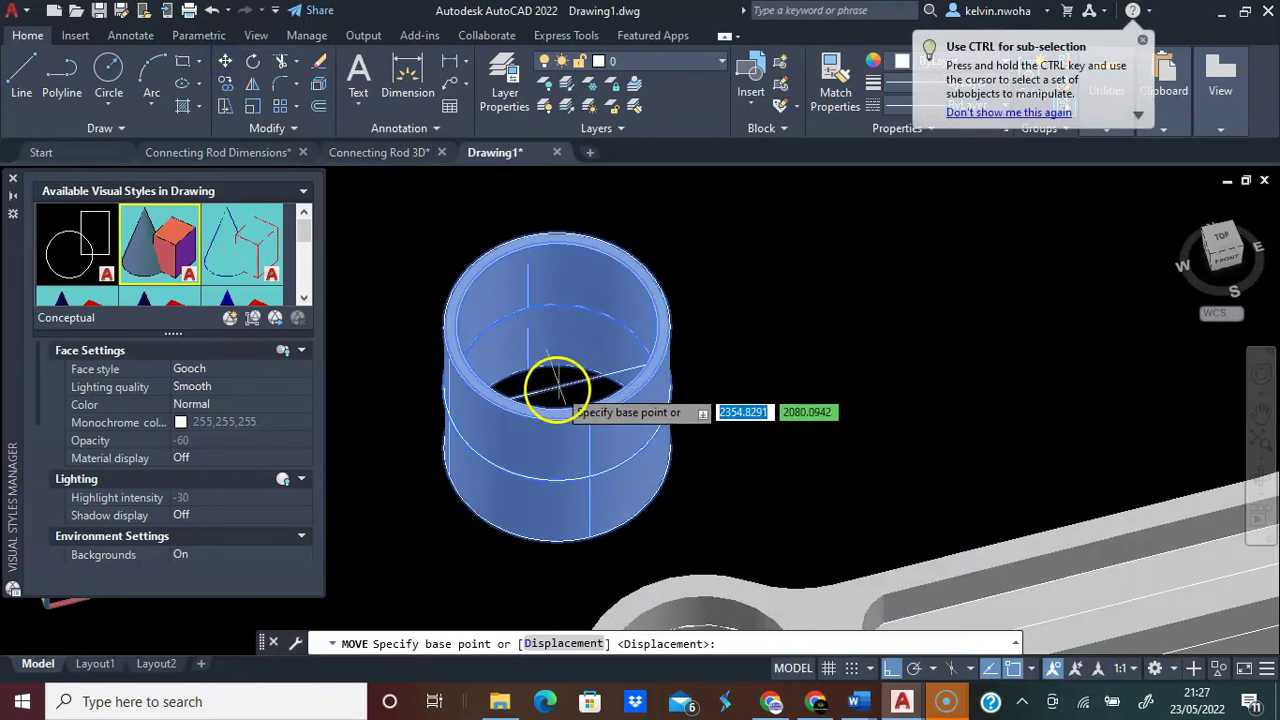
{"action": "left_click", "coordinate": [557, 386]}
{"action": "scroll", "coordinate": [571, 380], "scroll_direction": "down", "scroll_amount": 3}
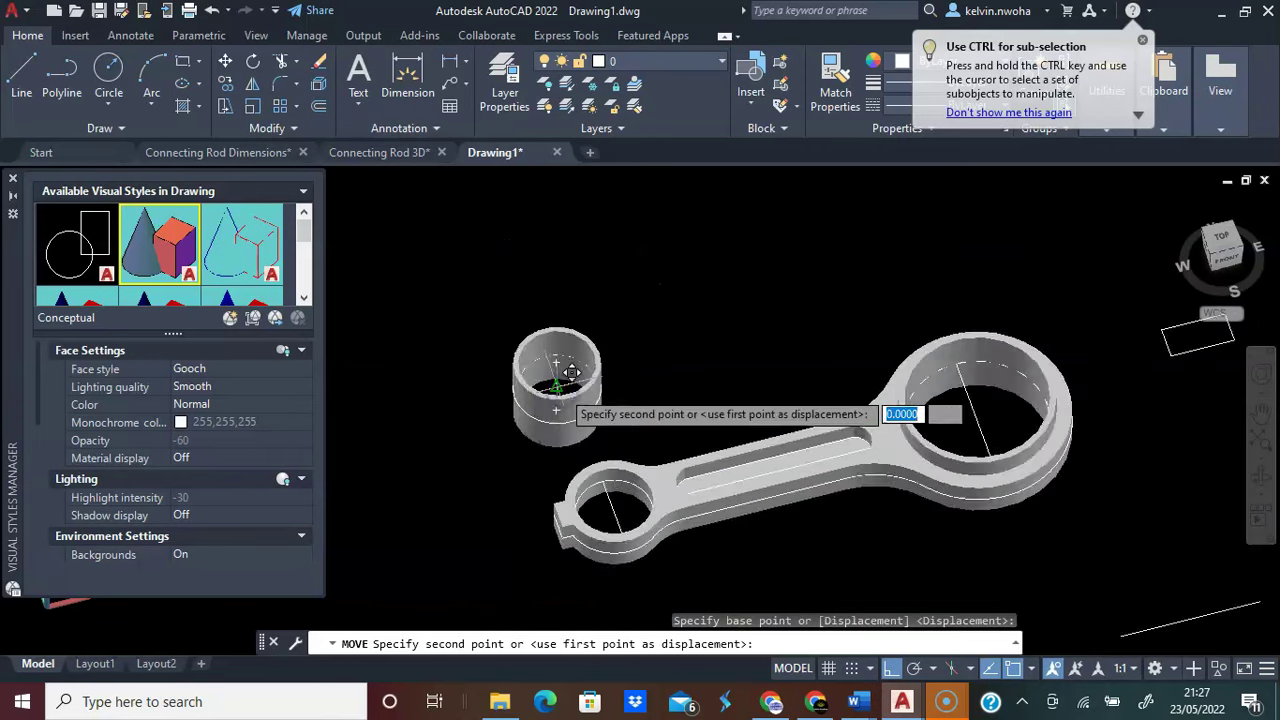
{"action": "scroll", "coordinate": [586, 449], "scroll_direction": "up", "scroll_amount": 4}
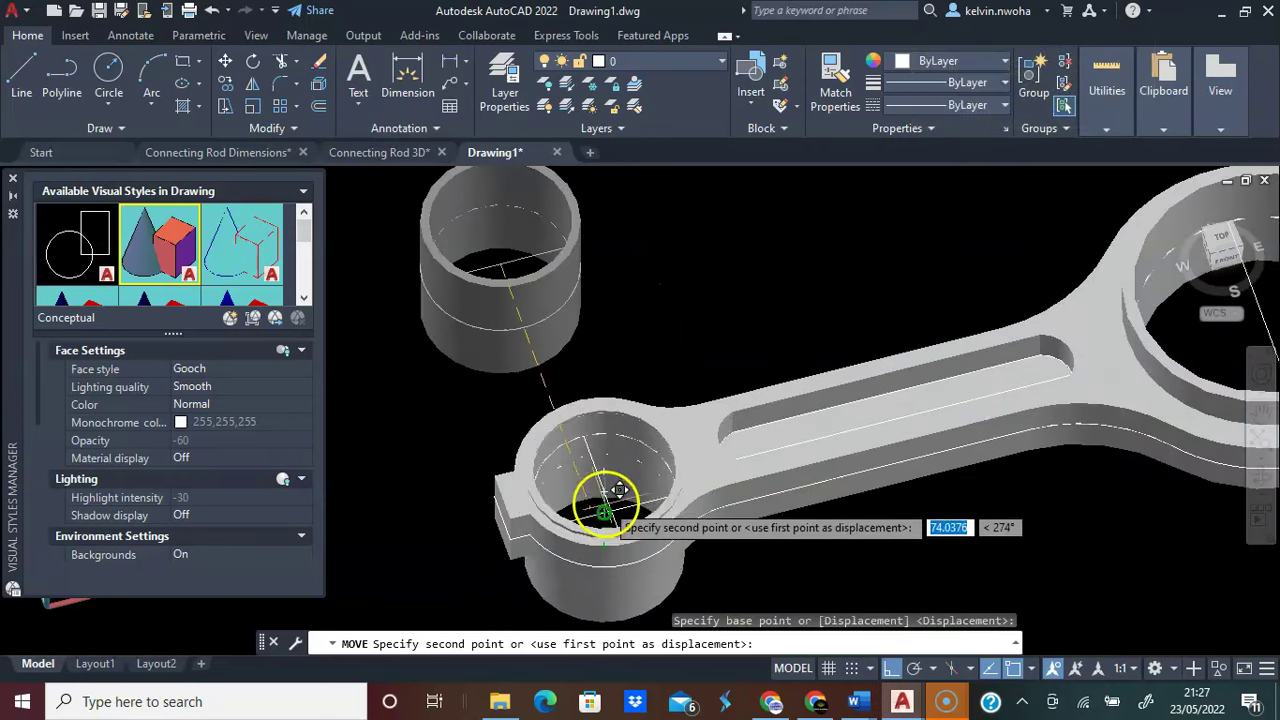
{"action": "left_click", "coordinate": [604, 498]}
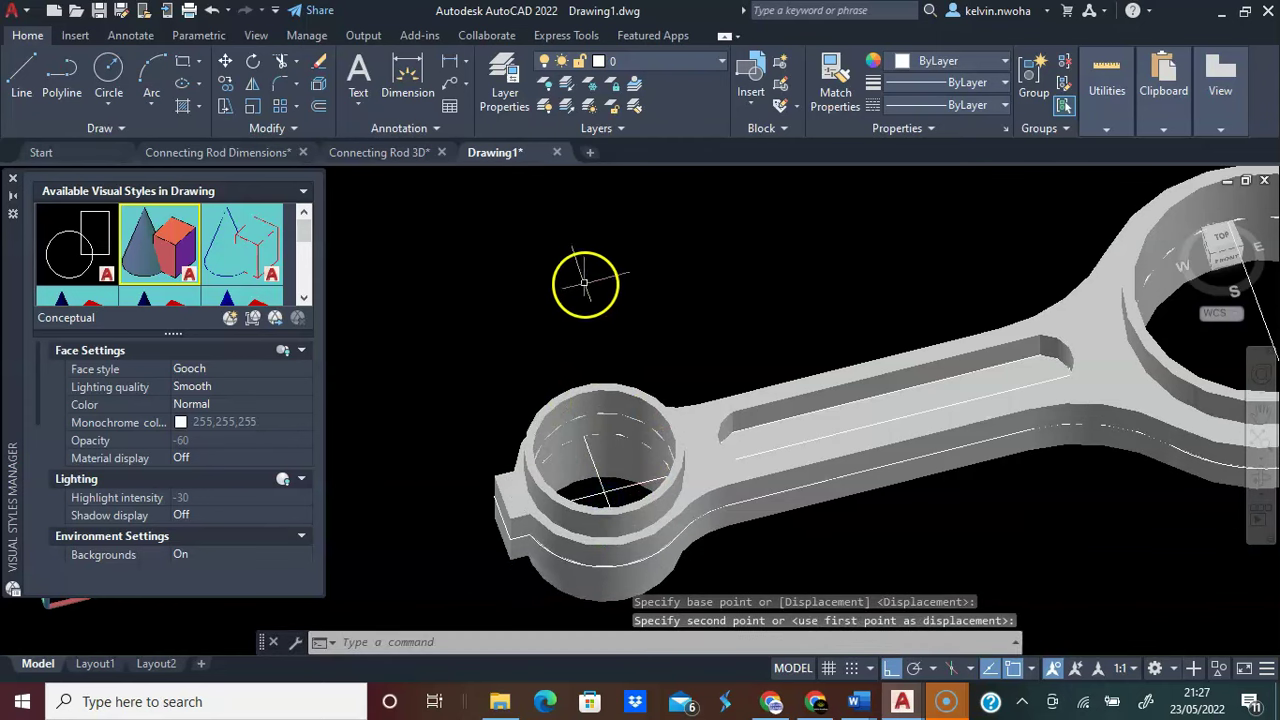
Delete the stray line lying in the empty space in front of the rod's big end
{"action": "scroll", "coordinate": [584, 283], "scroll_direction": "down", "scroll_amount": 3}
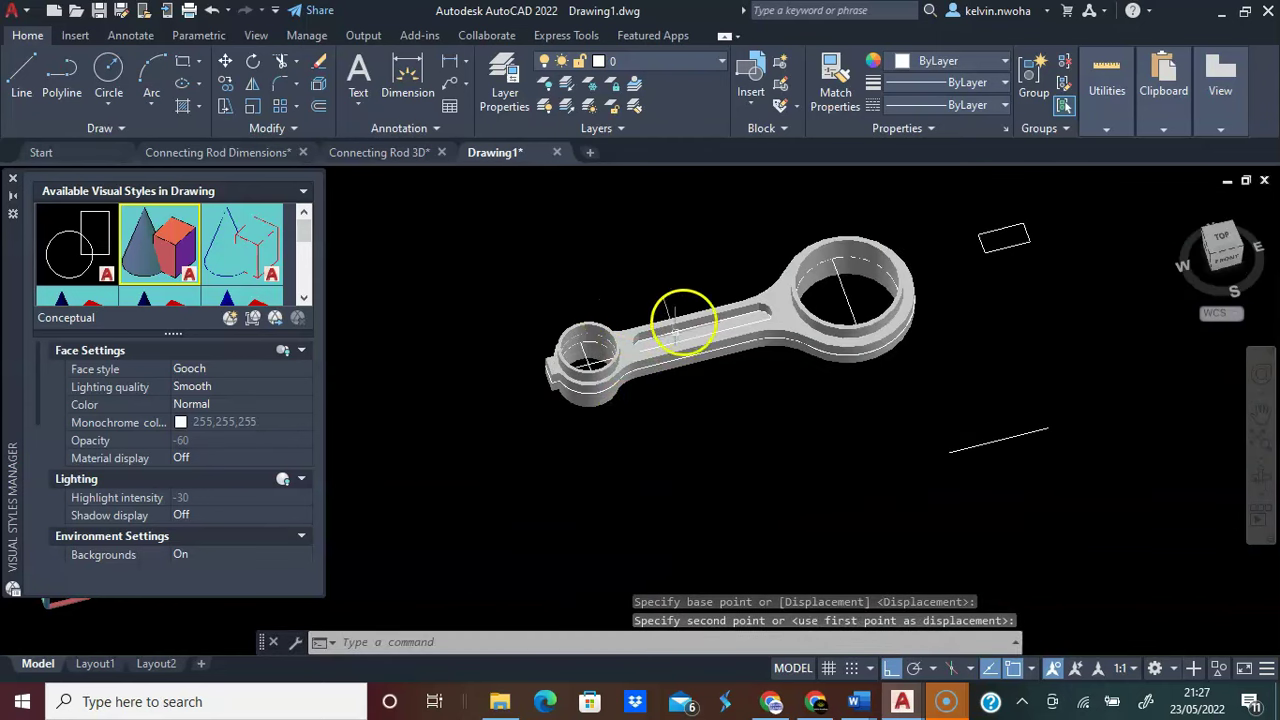
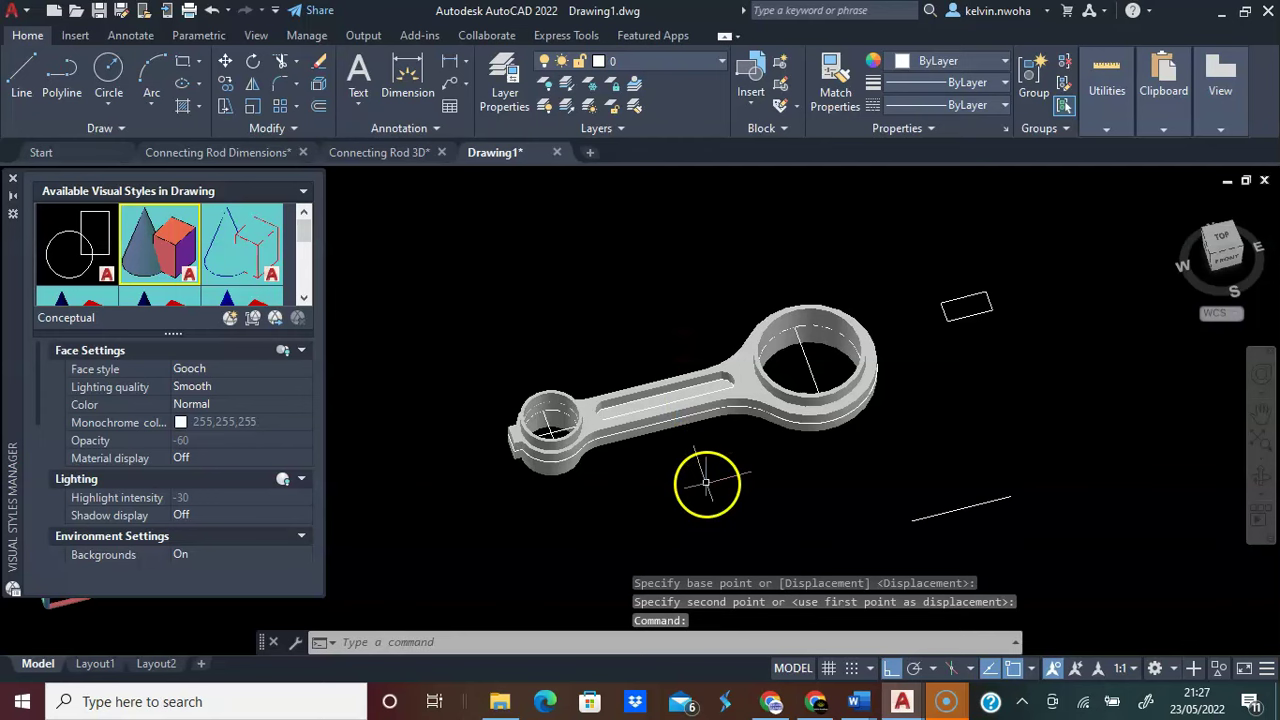
{"action": "left_click", "coordinate": [980, 400]}
{"action": "key", "text": "Delete"}
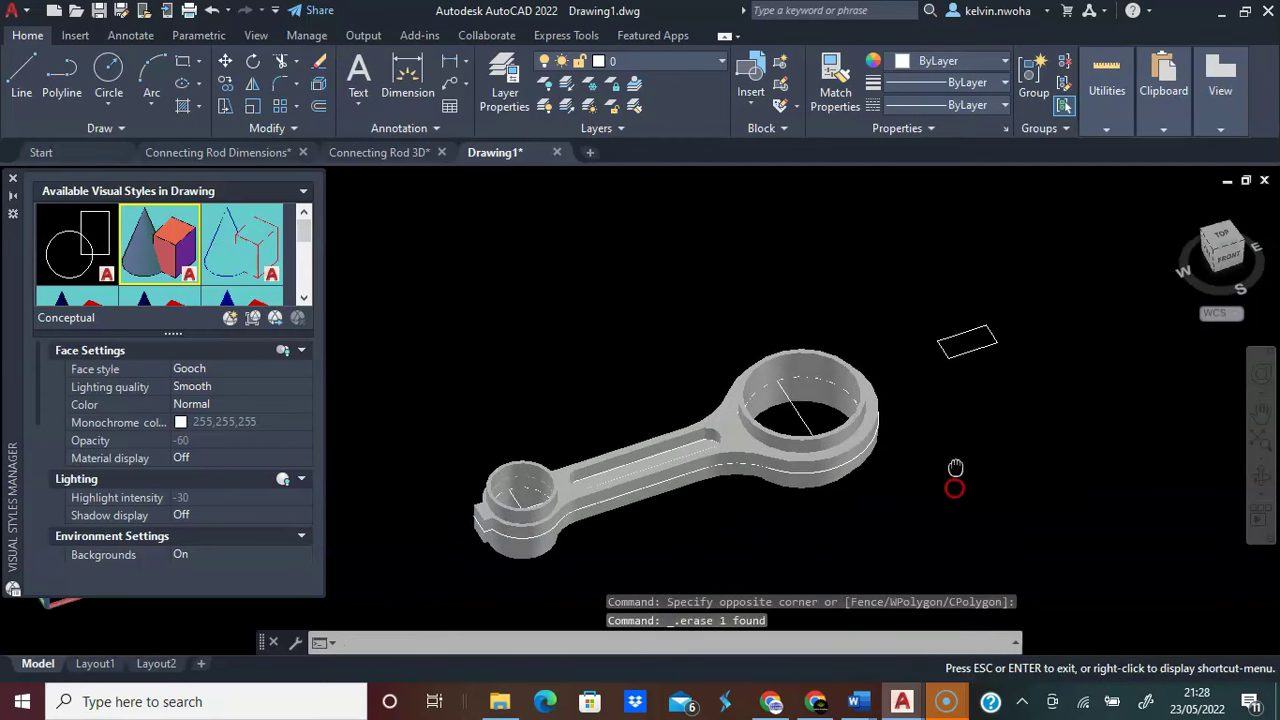
Presspull the rectangle beside the rod's big end upward by 9
{"action": "scroll", "coordinate": [989, 341], "scroll_direction": "up", "scroll_amount": 4}
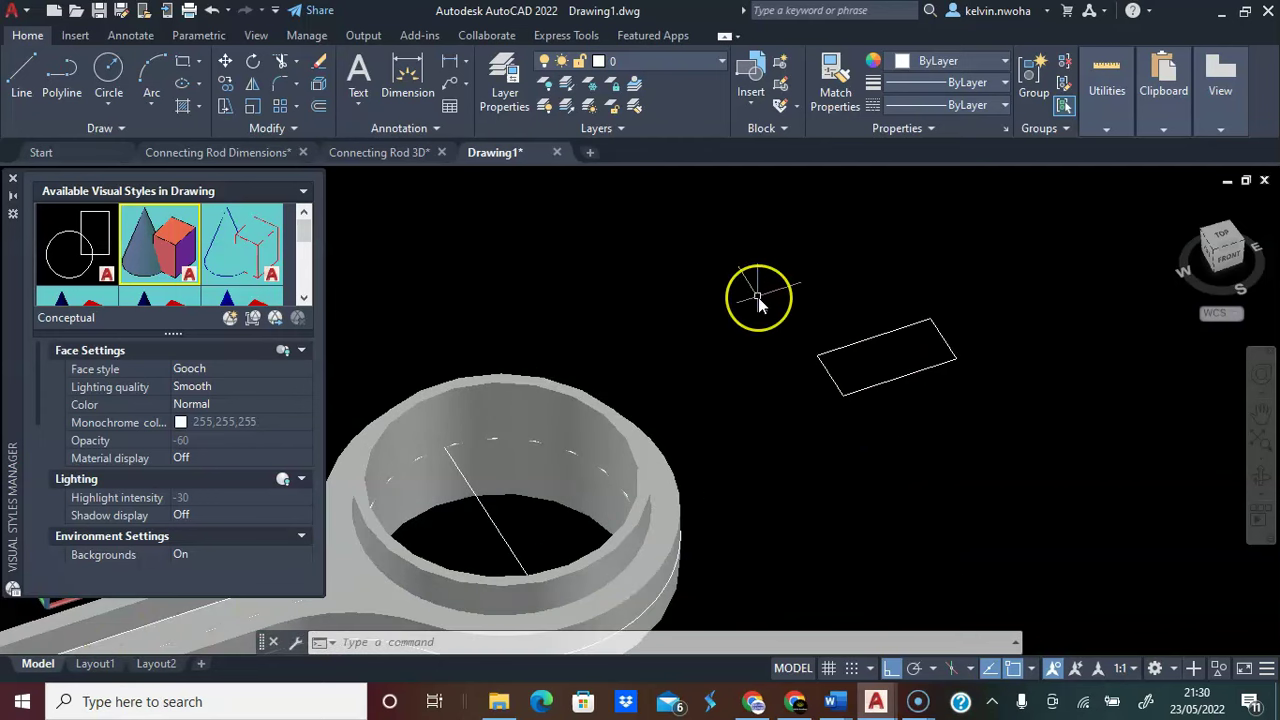
{"action": "type", "text": "press"}
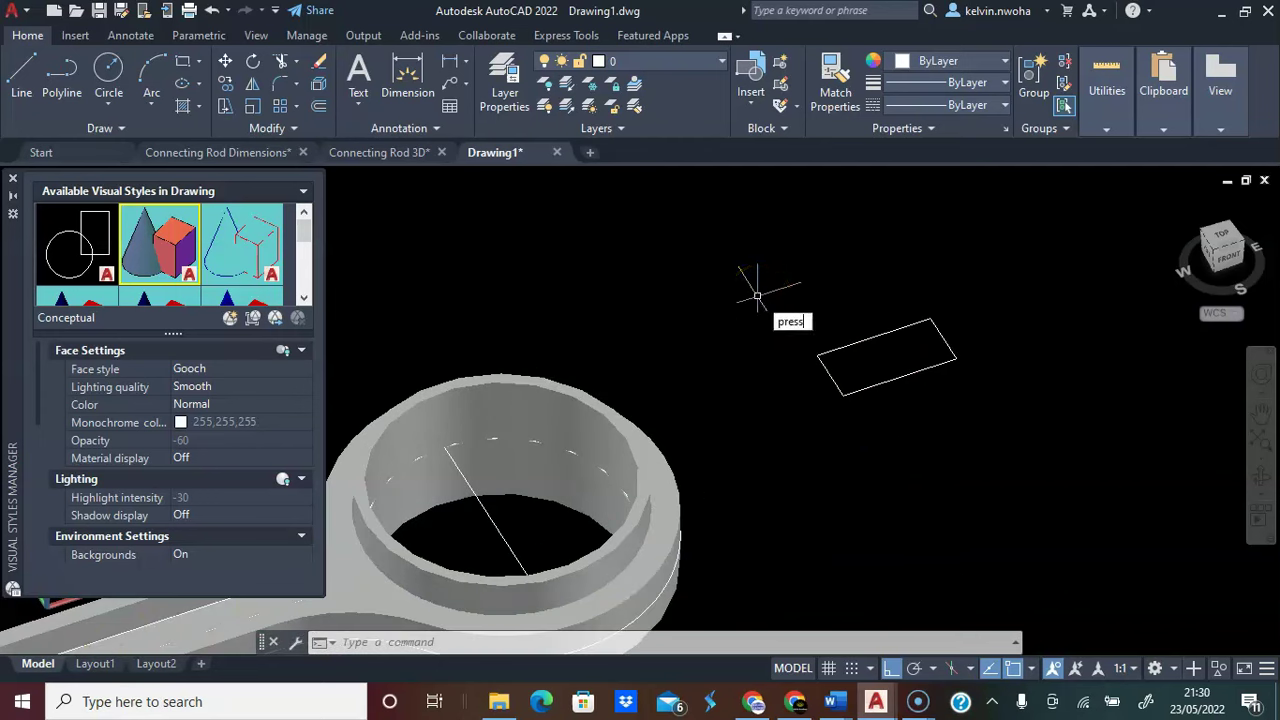
{"action": "type", "text": "pul"}
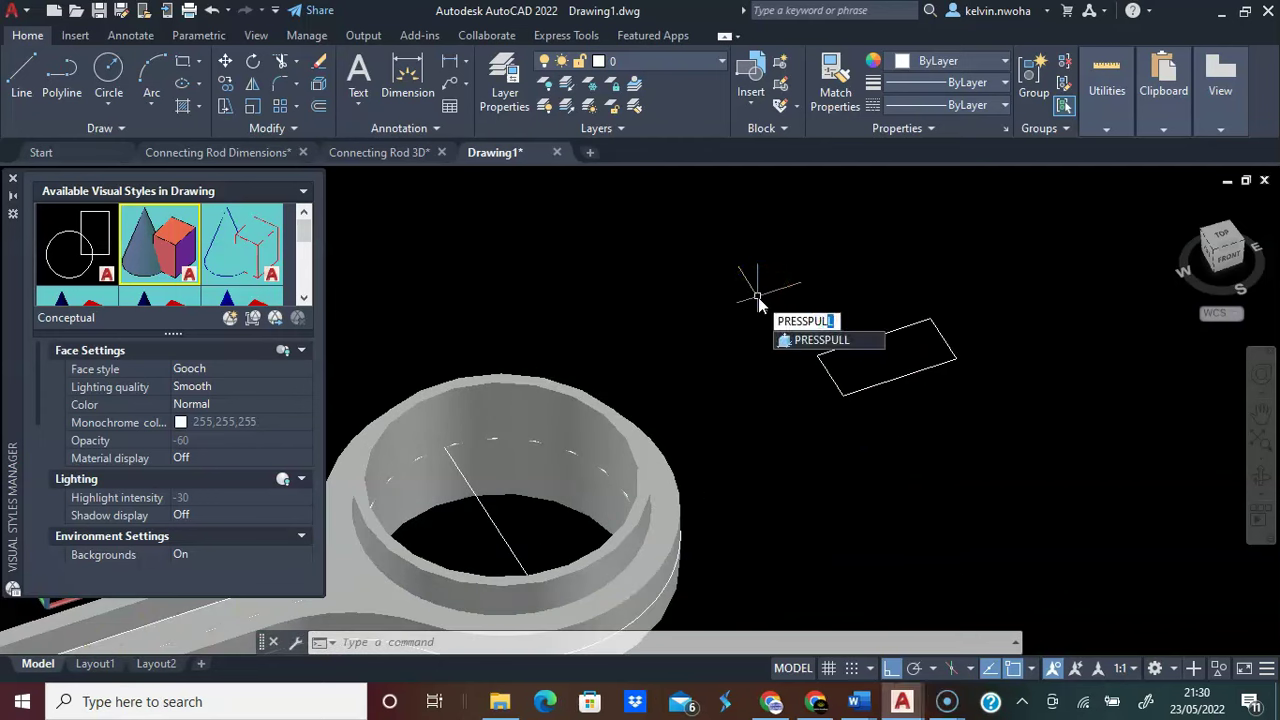
{"action": "key", "text": "Return"}
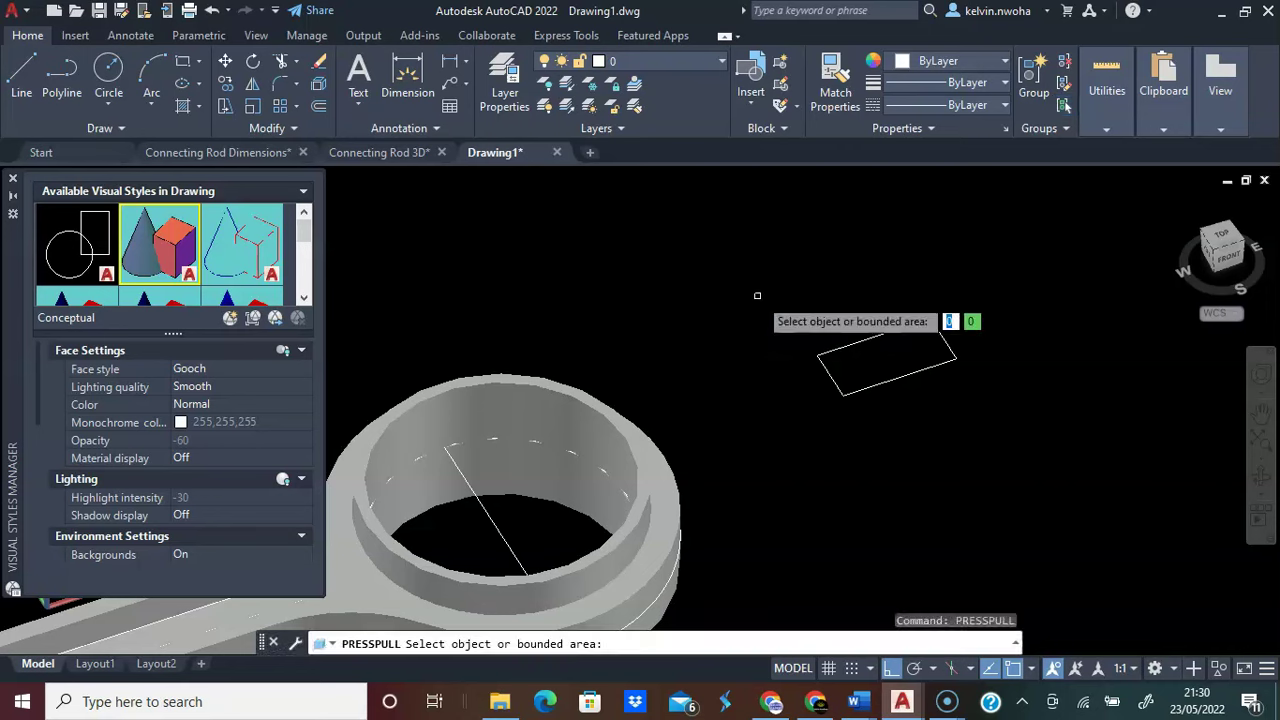
{"action": "left_click", "coordinate": [896, 357]}
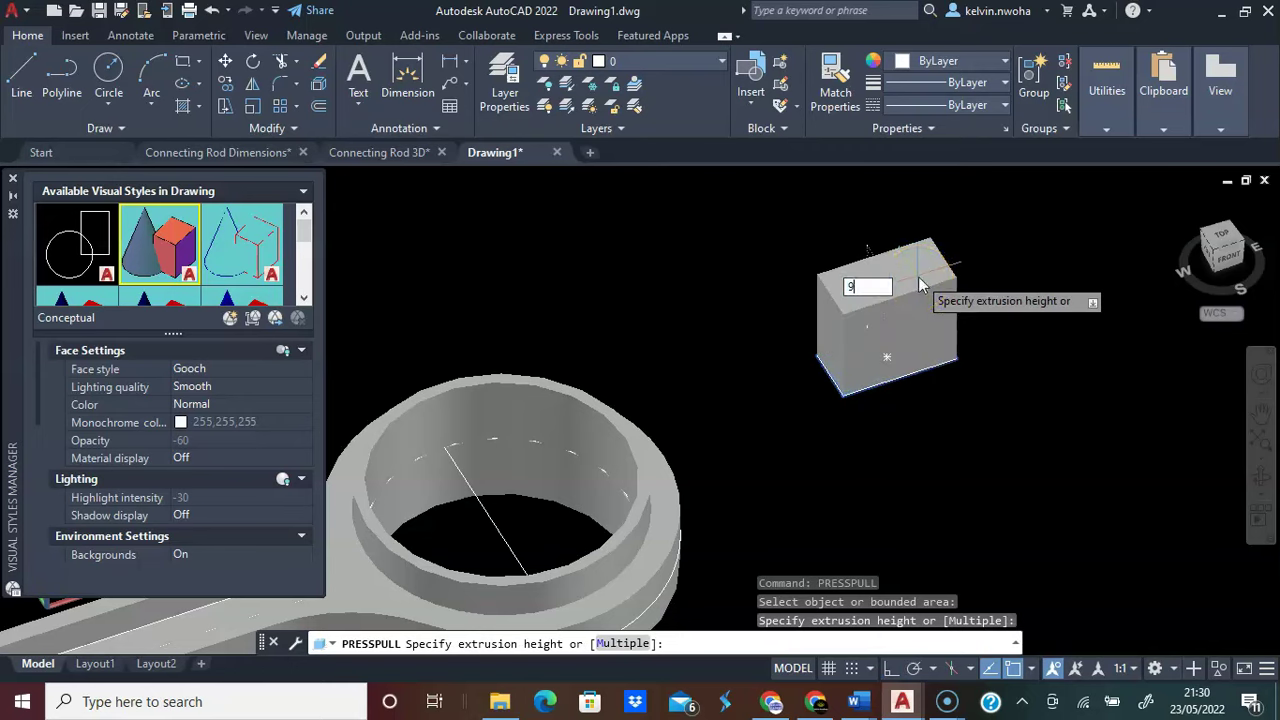
{"action": "key", "text": "Return"}
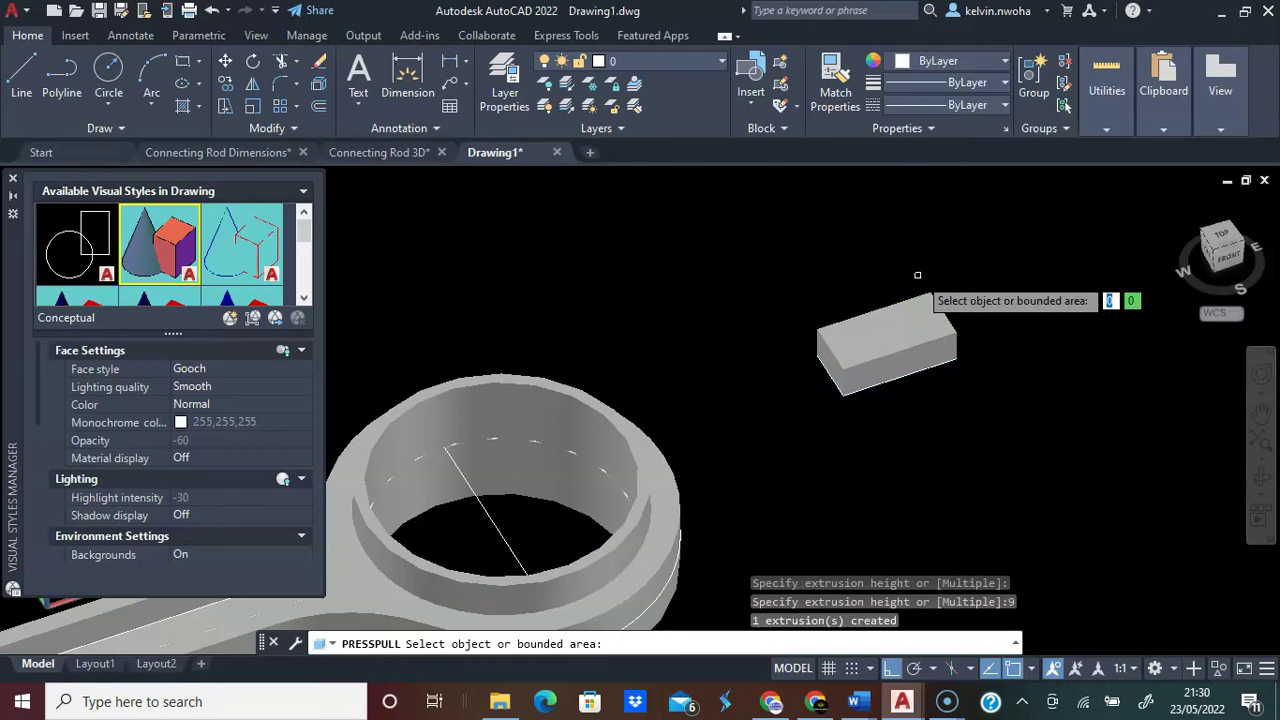
Presspull the underside of the extruded rectangular block downward by 9
{"action": "middle_click_drag", "start_coordinate": [929, 391], "coordinate": [923, 209], "text": "shift"}
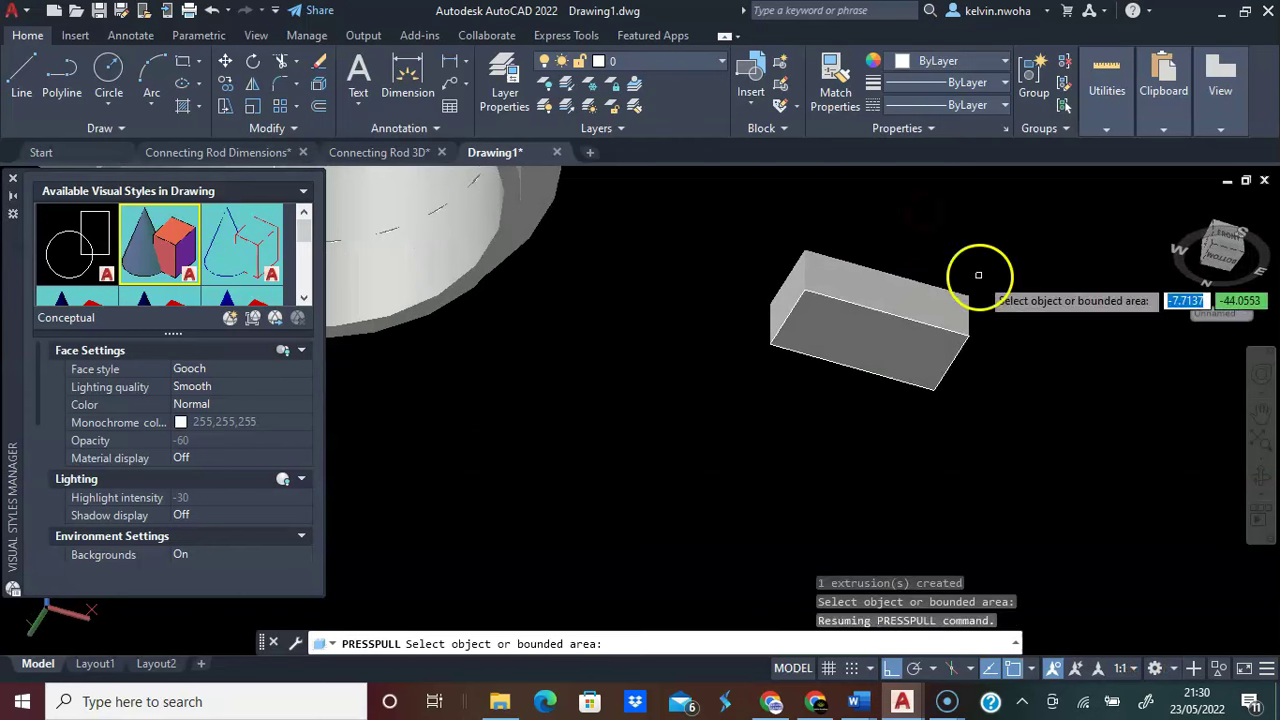
{"action": "left_click", "coordinate": [920, 349]}
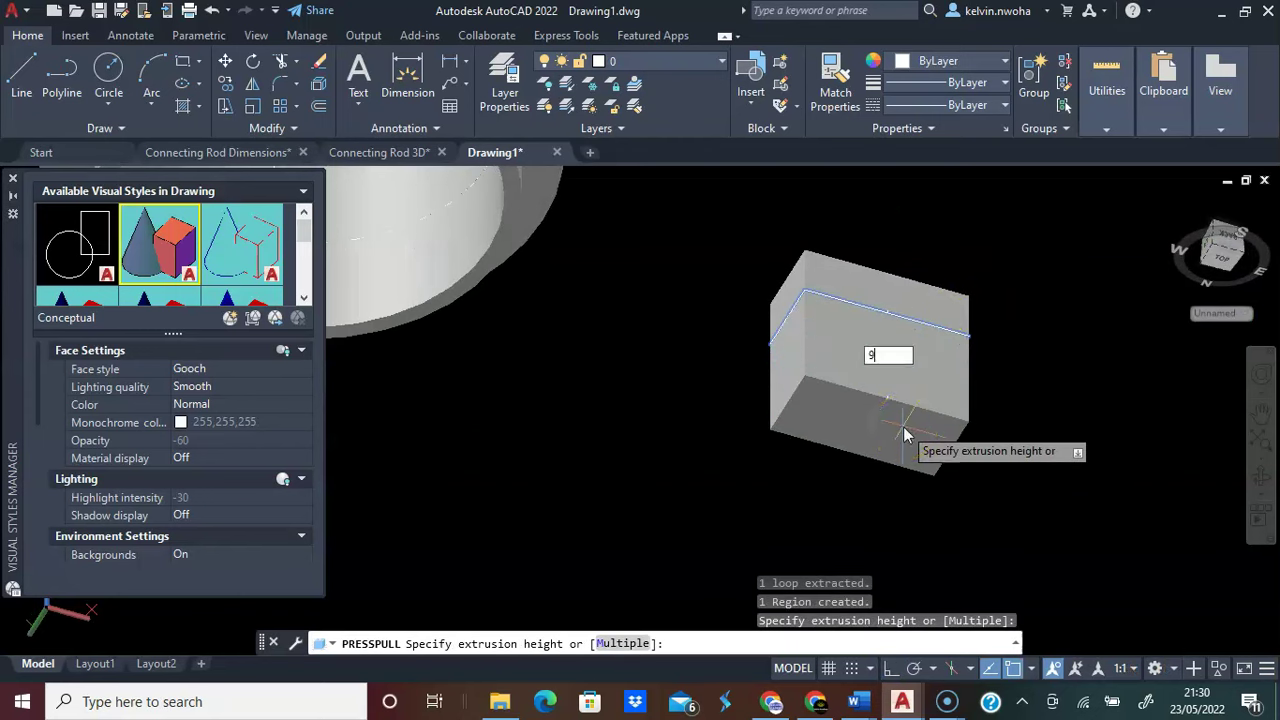
{"action": "key", "text": "Return"}
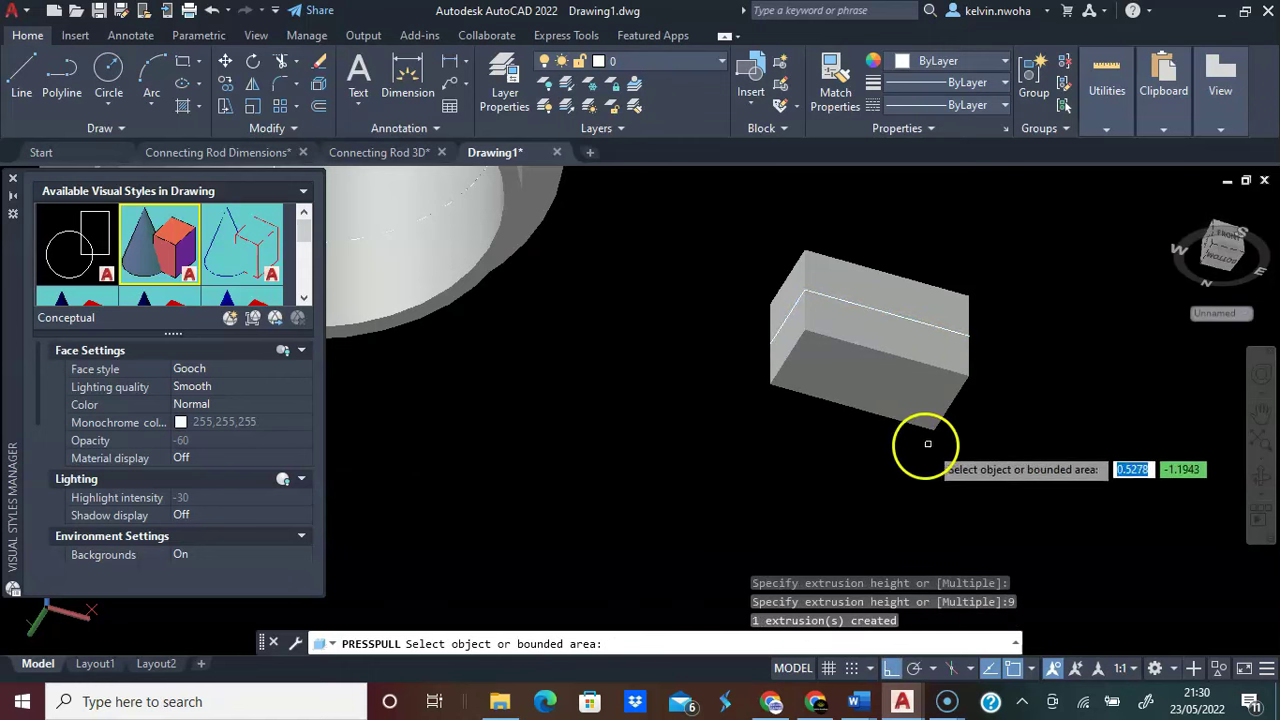
{"action": "middle_click_drag", "start_coordinate": [950, 401], "coordinate": [920, 394], "text": "shift"}
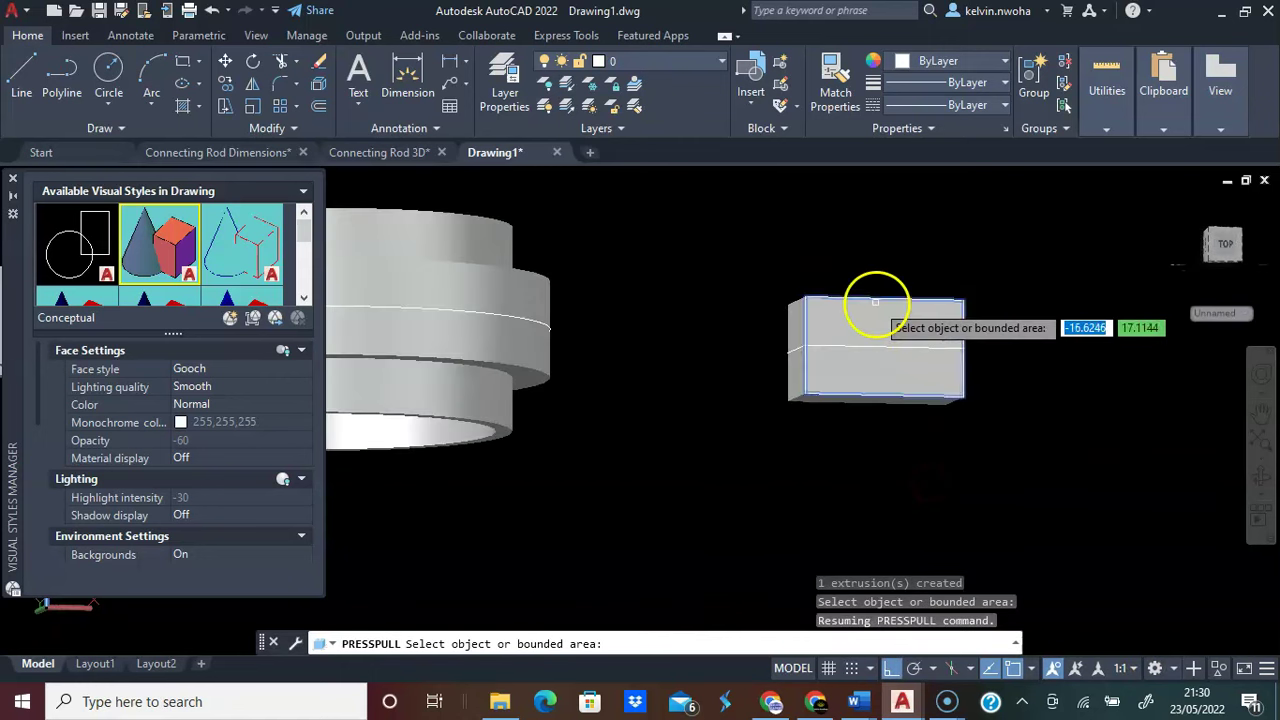
{"action": "middle_click_drag", "start_coordinate": [871, 300], "coordinate": [879, 373], "text": "shift"}
{"action": "scroll", "coordinate": [841, 230], "scroll_direction": "up", "scroll_amount": 3}
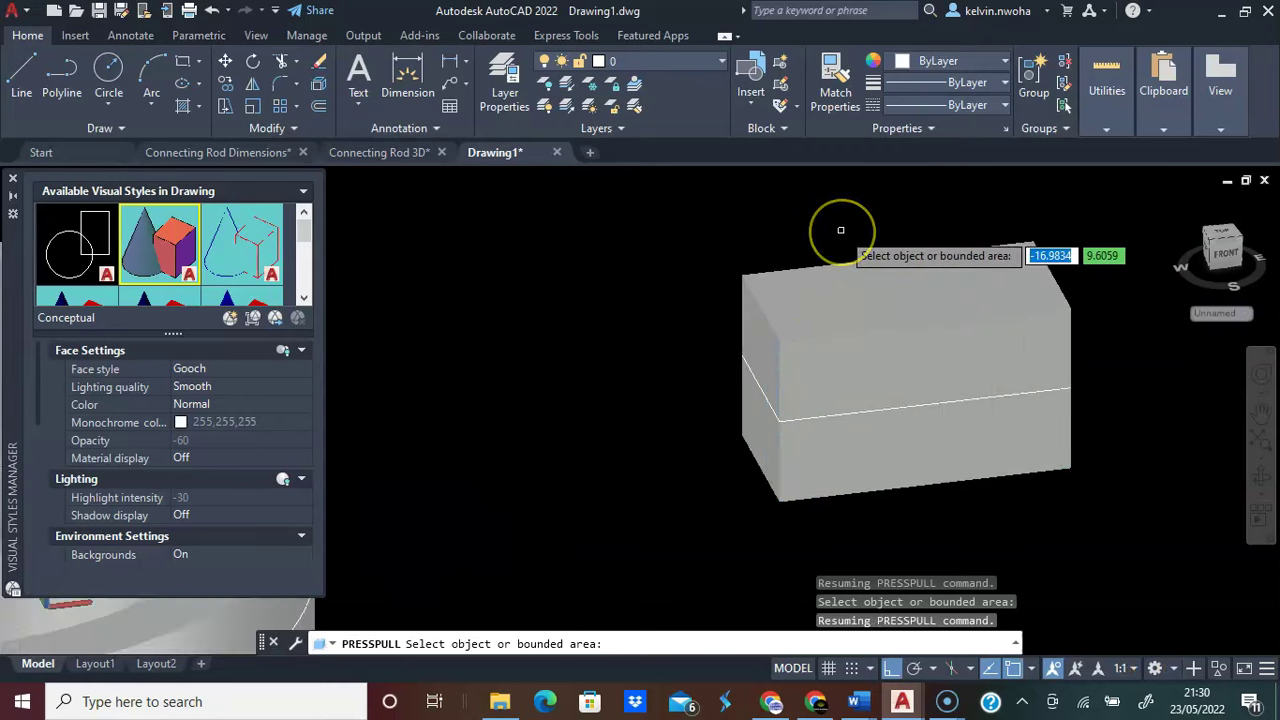
{"action": "scroll", "coordinate": [846, 257], "scroll_direction": "down", "scroll_amount": 4}
{"action": "scroll", "coordinate": [803, 220], "scroll_direction": "up", "scroll_amount": 5}
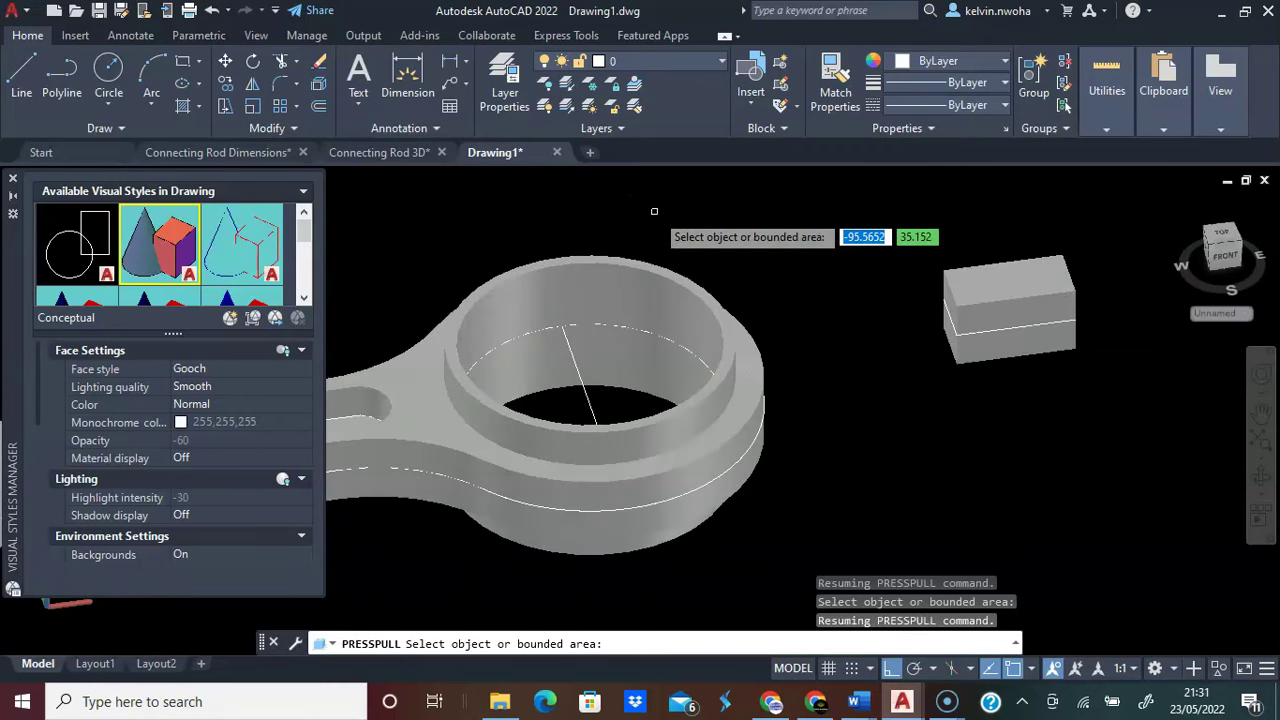
Display the model in the 2D Wireframe visual style, with the big end seen from a higher angle
{"action": "double_click", "coordinate": [183, 278]}
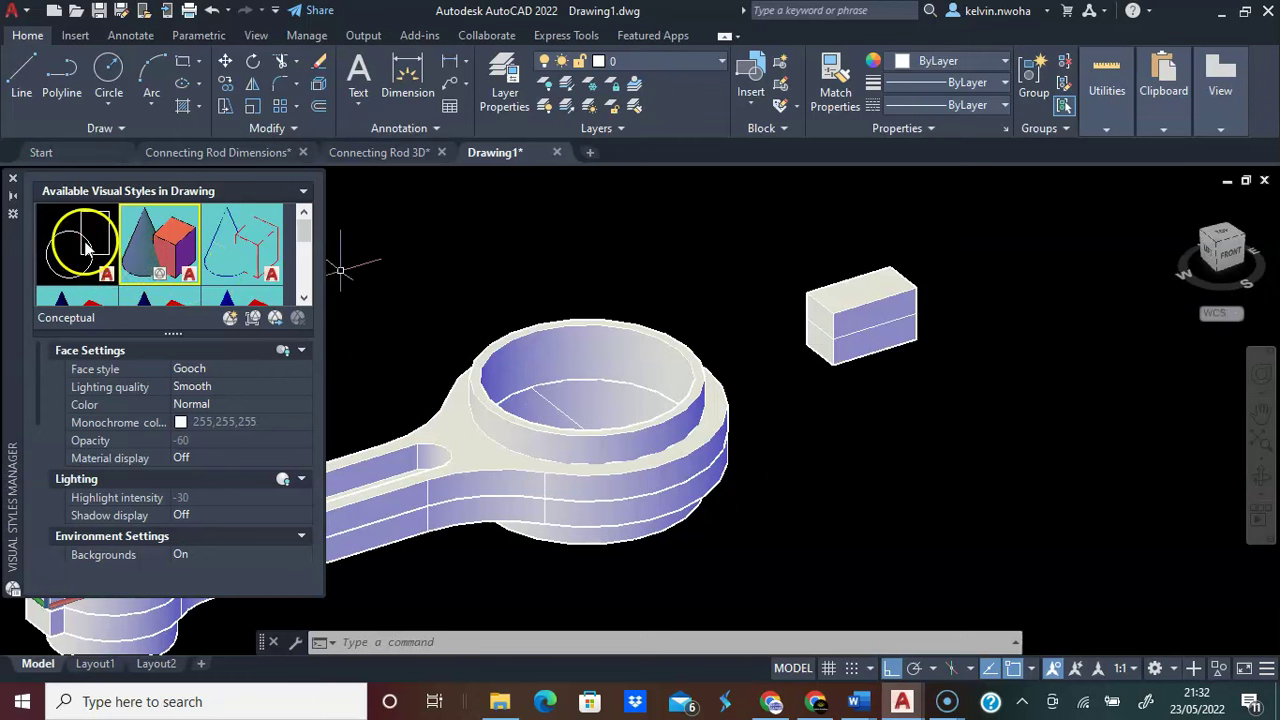
{"action": "double_click", "coordinate": [84, 246]}
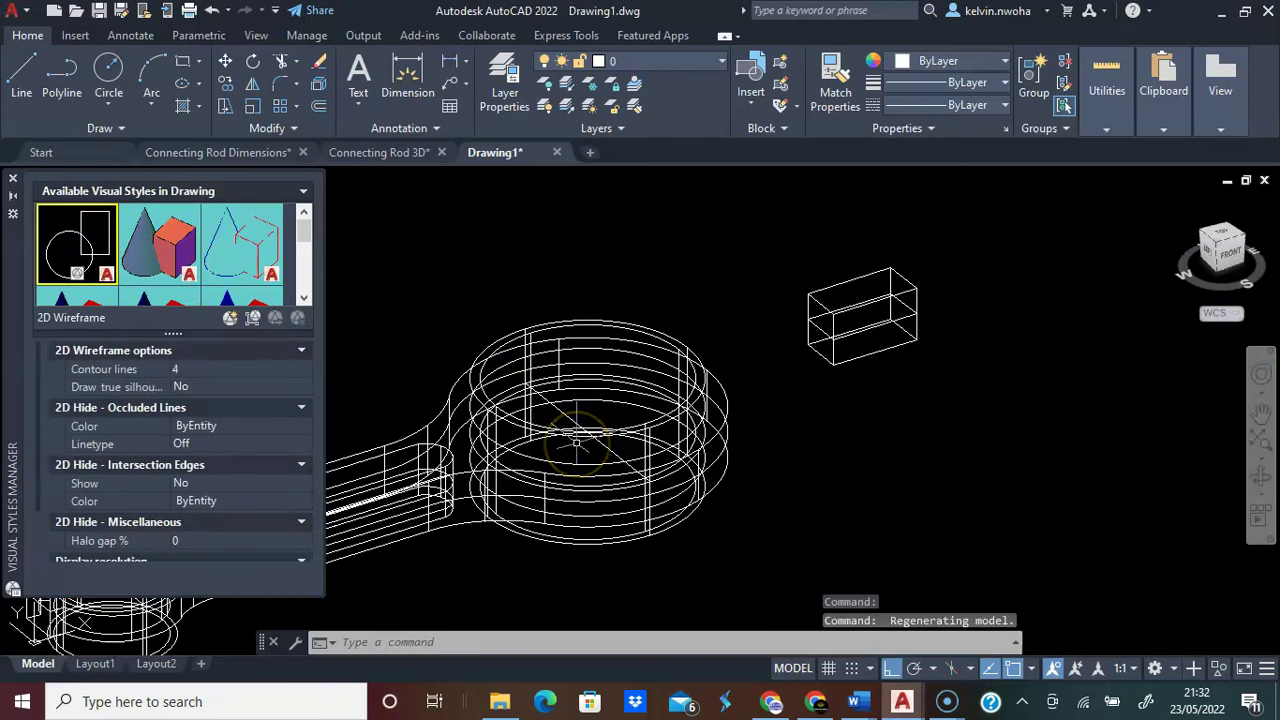
{"action": "middle_click_drag", "start_coordinate": [583, 442], "coordinate": [595, 497], "text": "shift"}
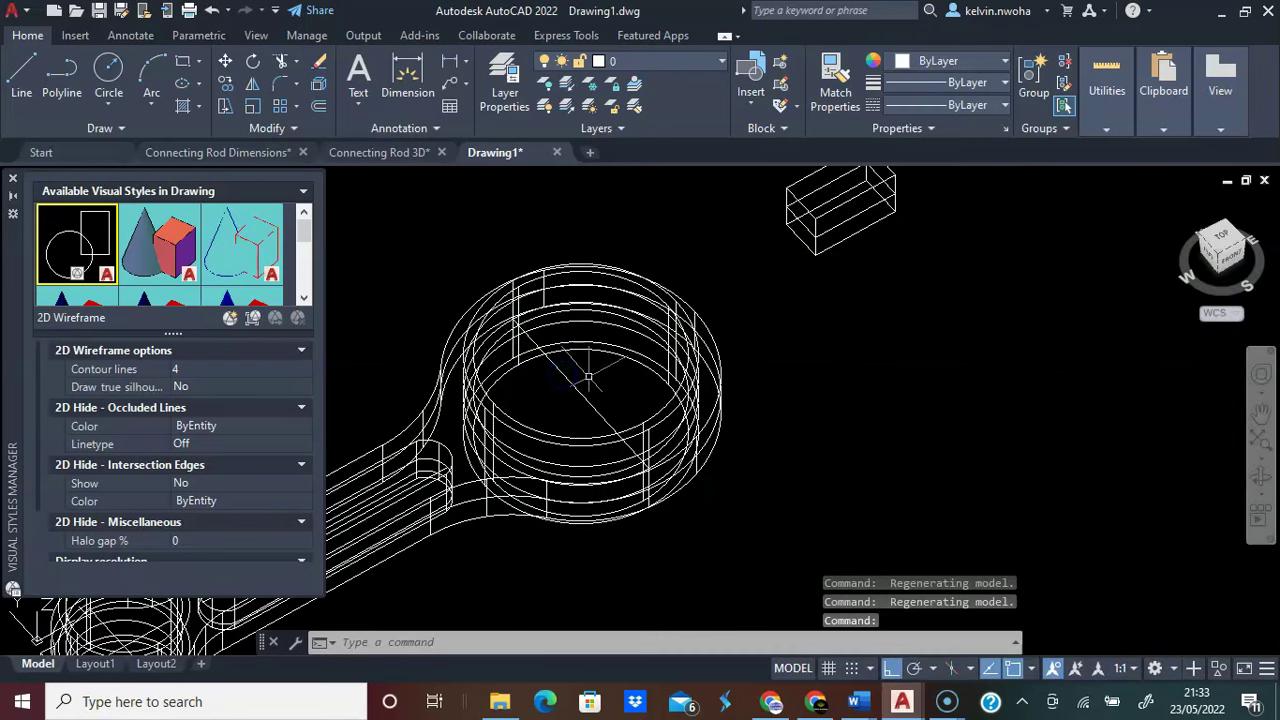
{"action": "scroll", "coordinate": [588, 378], "scroll_direction": "up", "scroll_amount": 5}
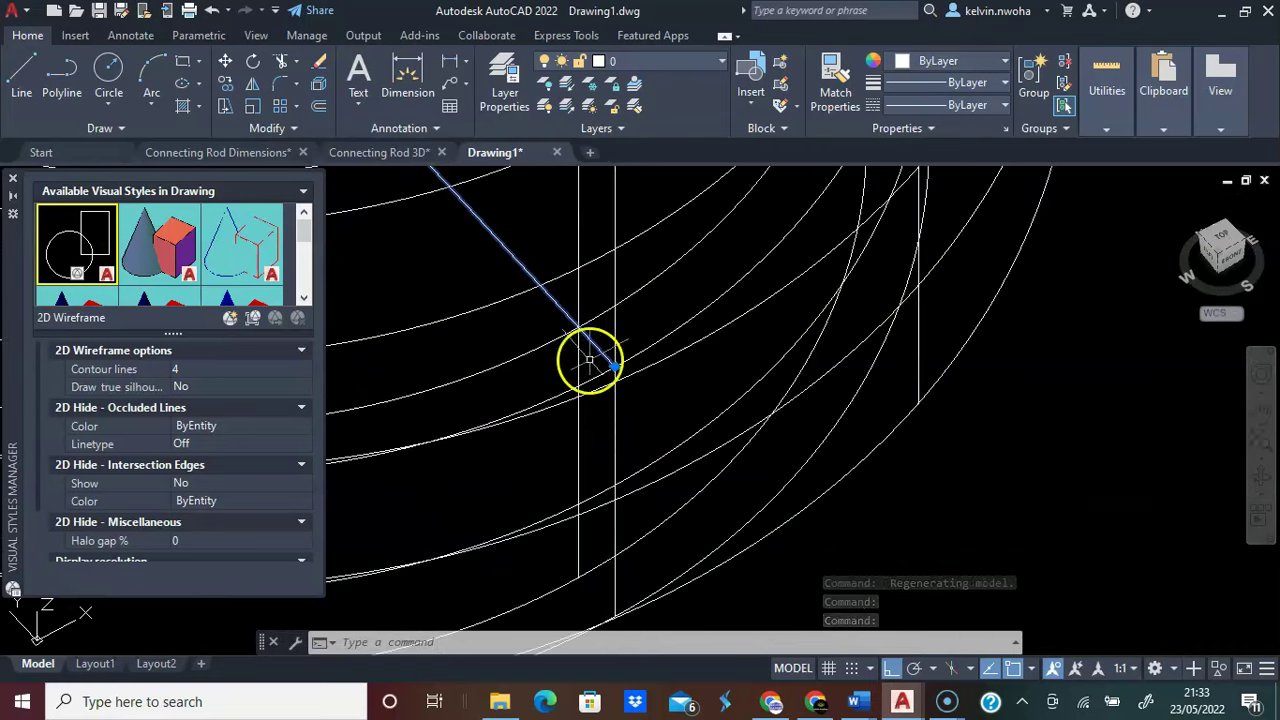
{"action": "scroll", "coordinate": [660, 374], "scroll_direction": "down", "scroll_amount": 5}
Copy the rectangular block from the midpoint of its inner mid-height long edge to the near endpoint of the line across the big-end bore
{"action": "left_click", "coordinate": [919, 393]}
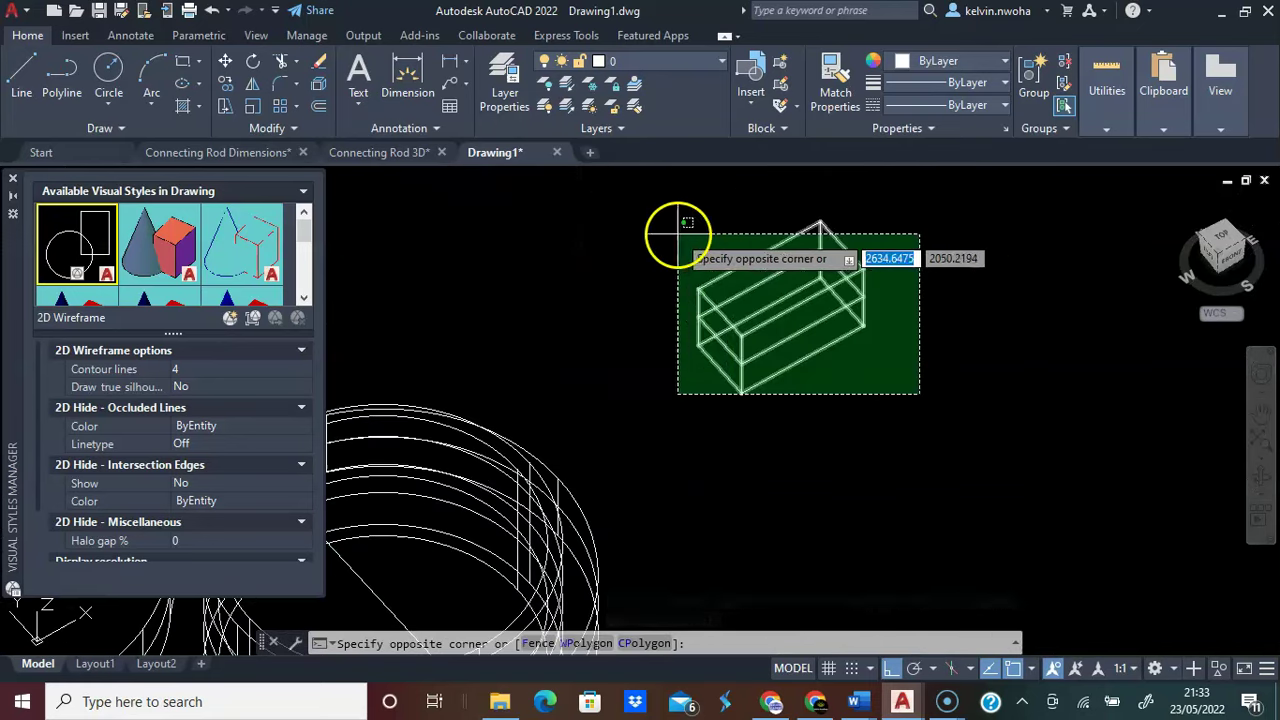
{"action": "left_click", "coordinate": [679, 235]}
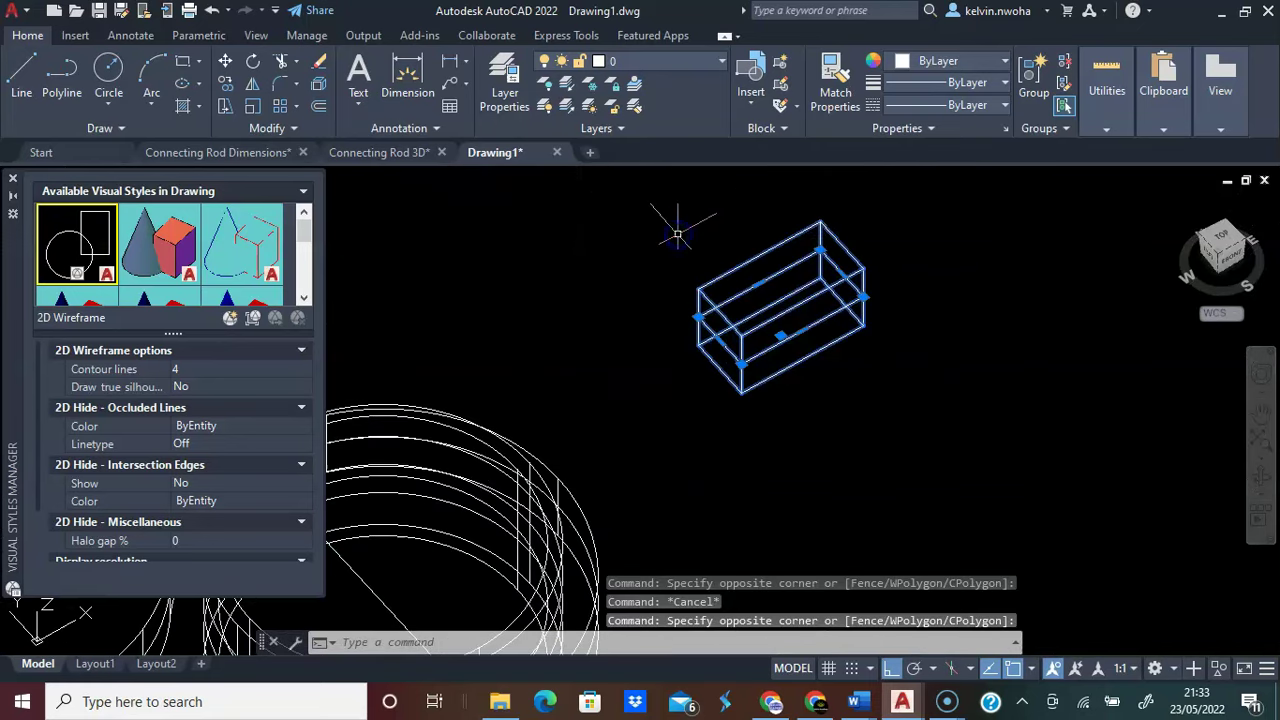
{"action": "left_click", "coordinate": [226, 82]}
{"action": "scroll", "coordinate": [714, 223], "scroll_direction": "up", "scroll_amount": 2}
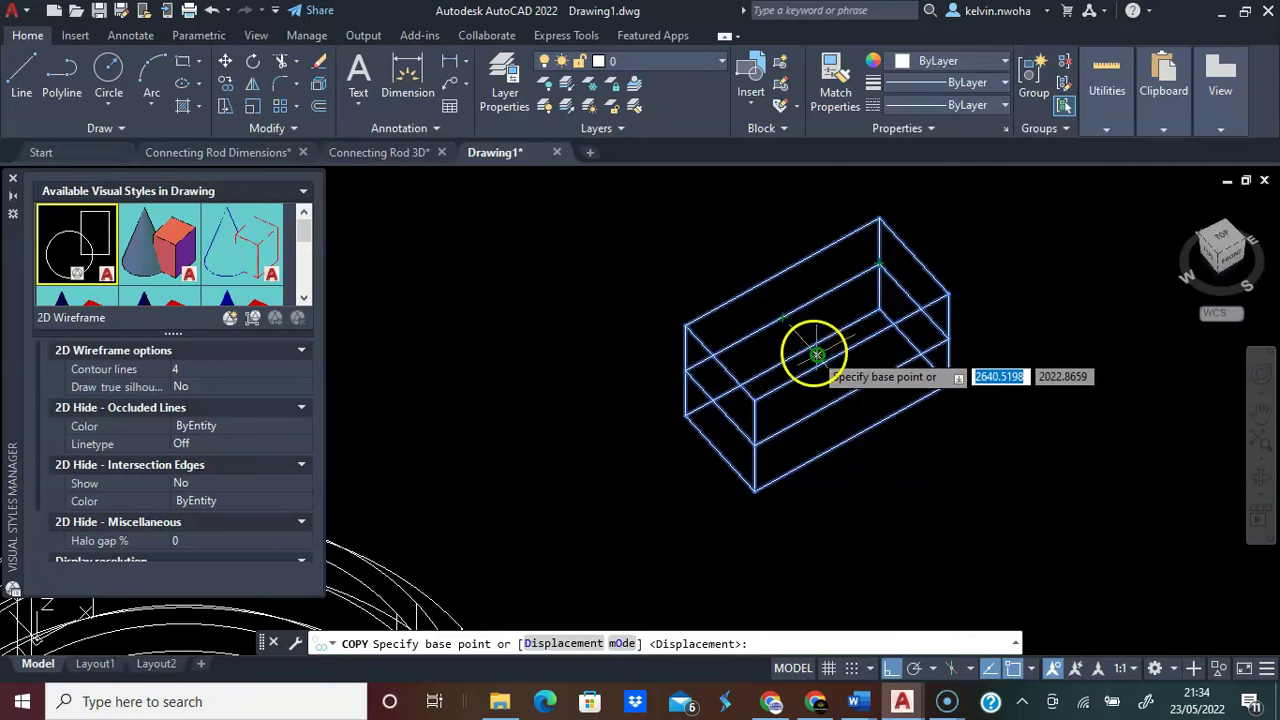
{"action": "left_click", "coordinate": [783, 318]}
{"action": "scroll", "coordinate": [783, 320], "scroll_direction": "down", "scroll_amount": 5}
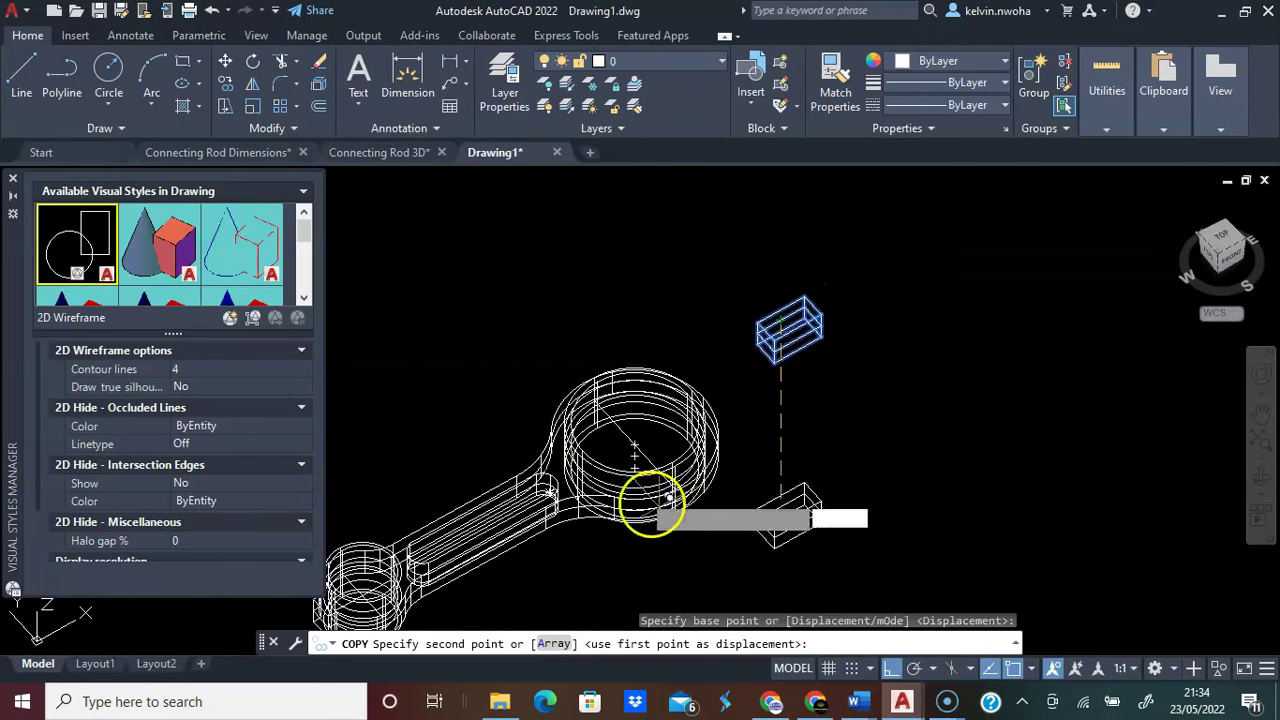
{"action": "scroll", "coordinate": [663, 488], "scroll_direction": "up", "scroll_amount": 5}
{"action": "scroll", "coordinate": [826, 518], "scroll_direction": "up", "scroll_amount": 4}
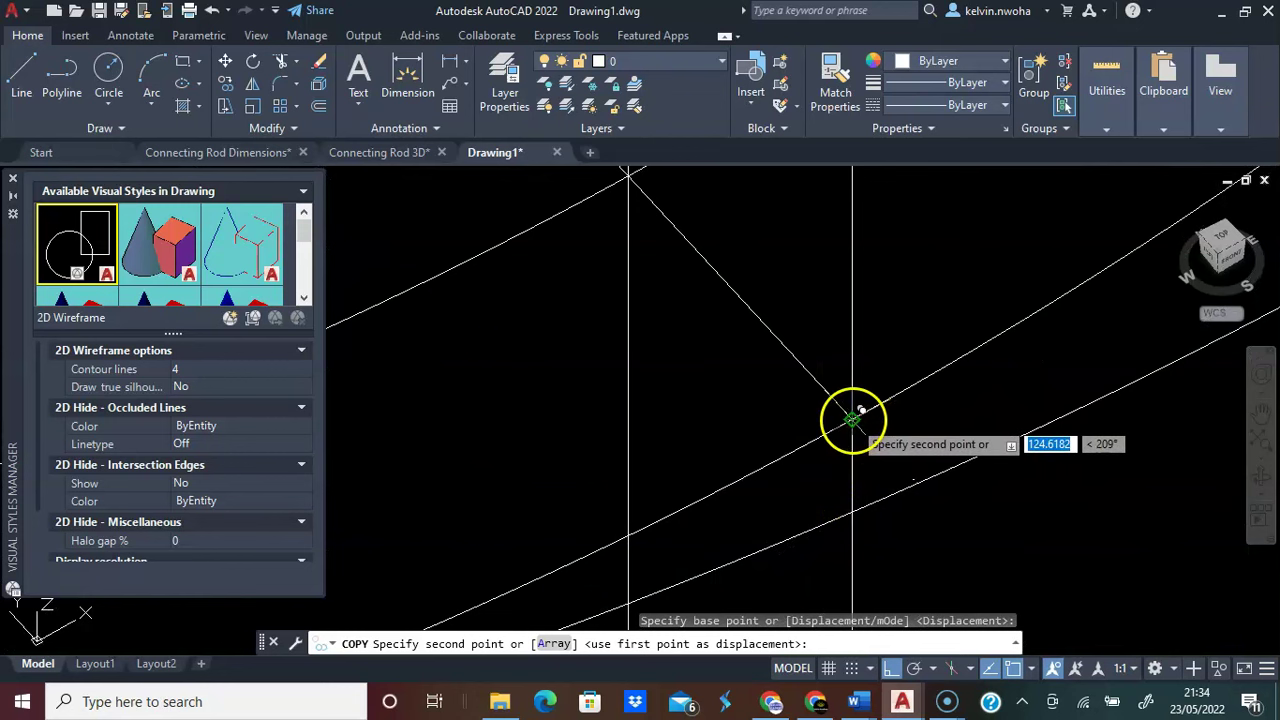
{"action": "left_click", "coordinate": [854, 421]}
{"action": "scroll", "coordinate": [786, 425], "scroll_direction": "down", "scroll_amount": 2}
{"action": "scroll", "coordinate": [786, 425], "scroll_direction": "down", "scroll_amount": 3}
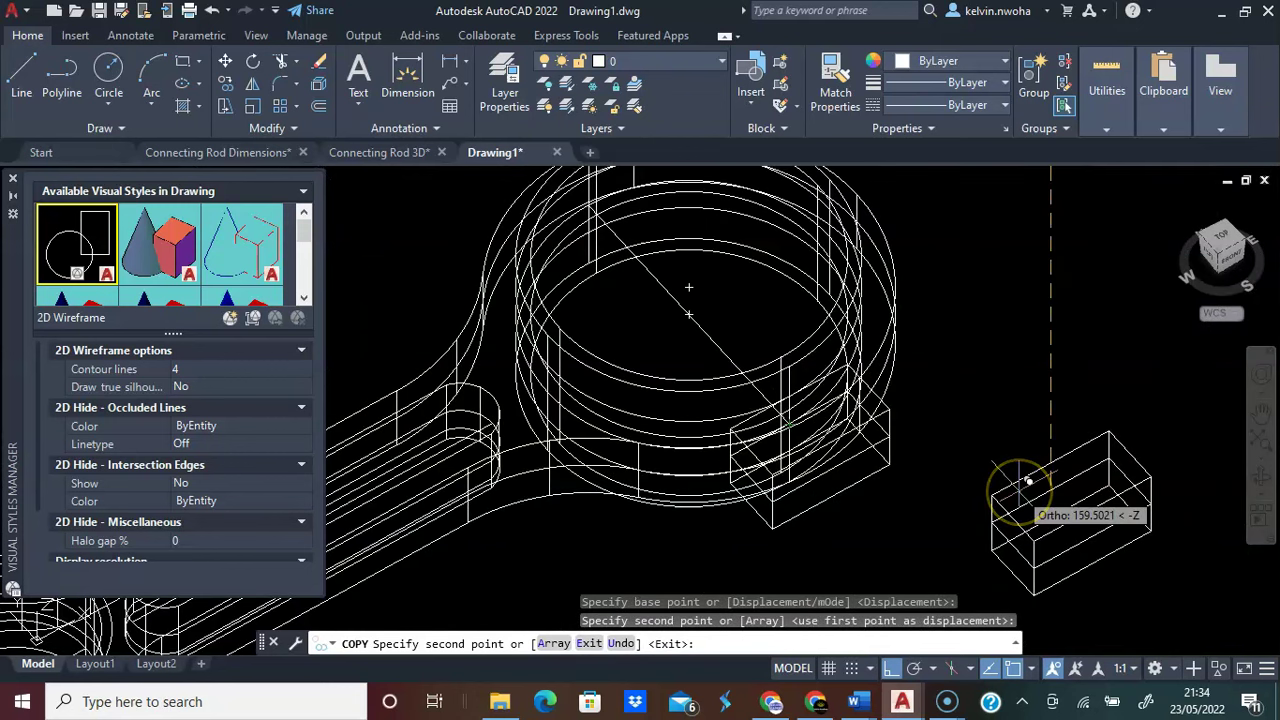
{"action": "key", "text": "Escape"}
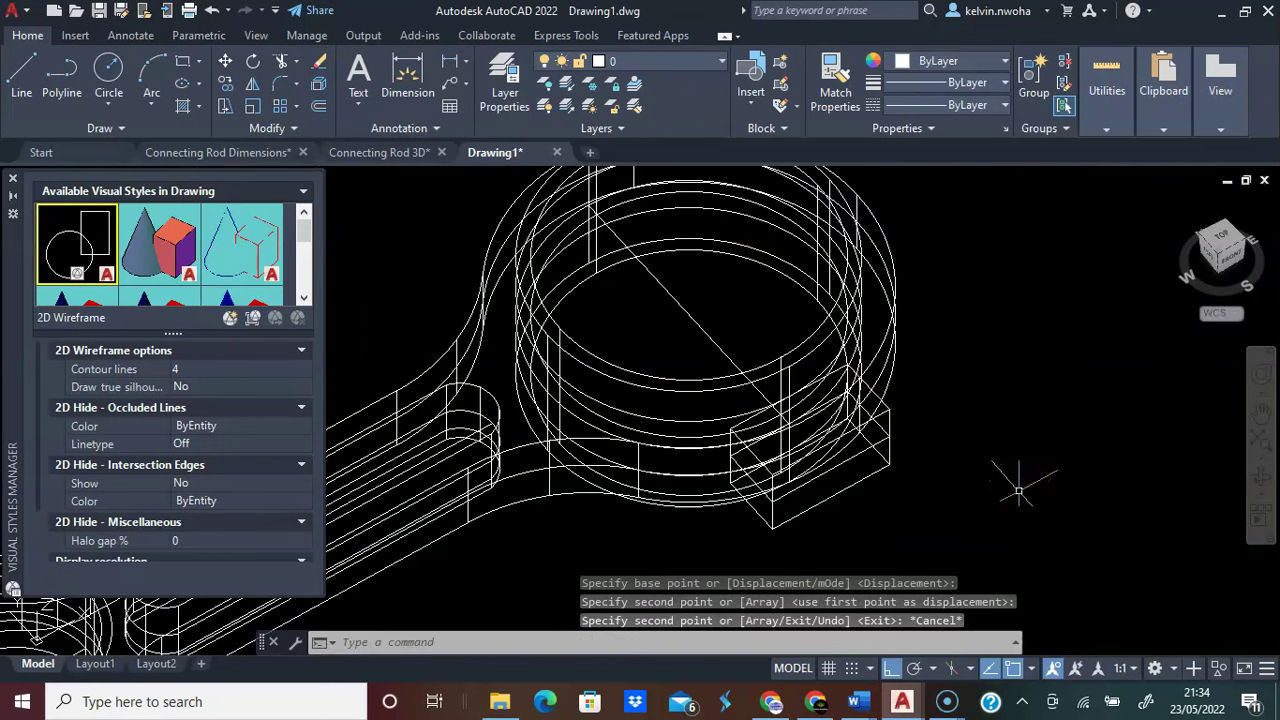
Apply the Conceptual visual style and mirror the big-end block across a lengthwise line through the bore line's midpoint, keeping the source block
{"action": "double_click", "coordinate": [155, 258]}
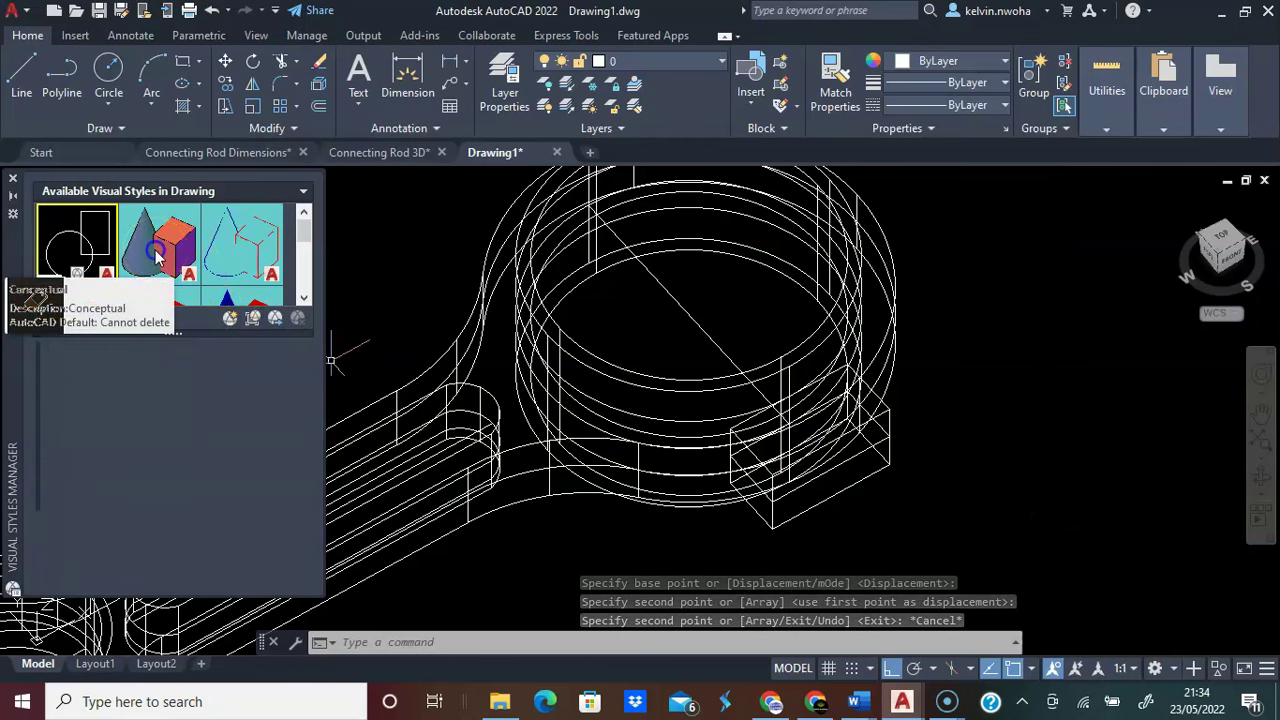
{"action": "scroll", "coordinate": [857, 550], "scroll_direction": "down", "scroll_amount": 1}
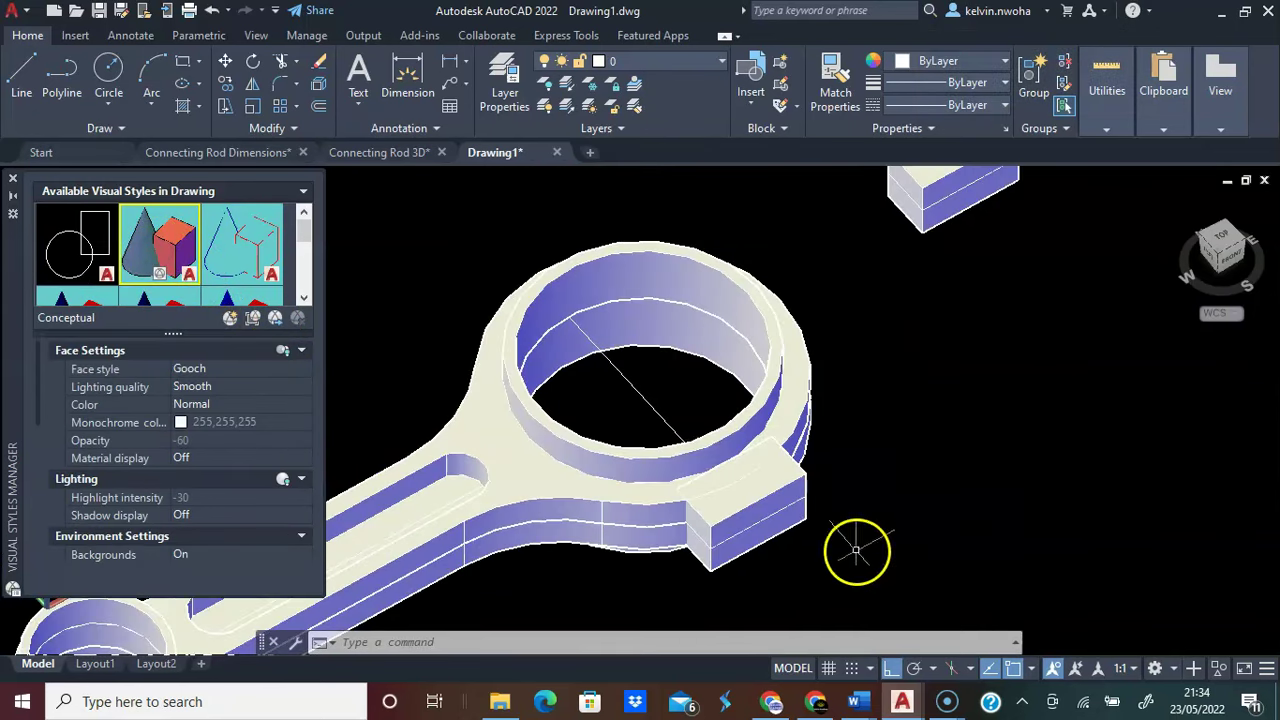
{"action": "left_click", "coordinate": [771, 532]}
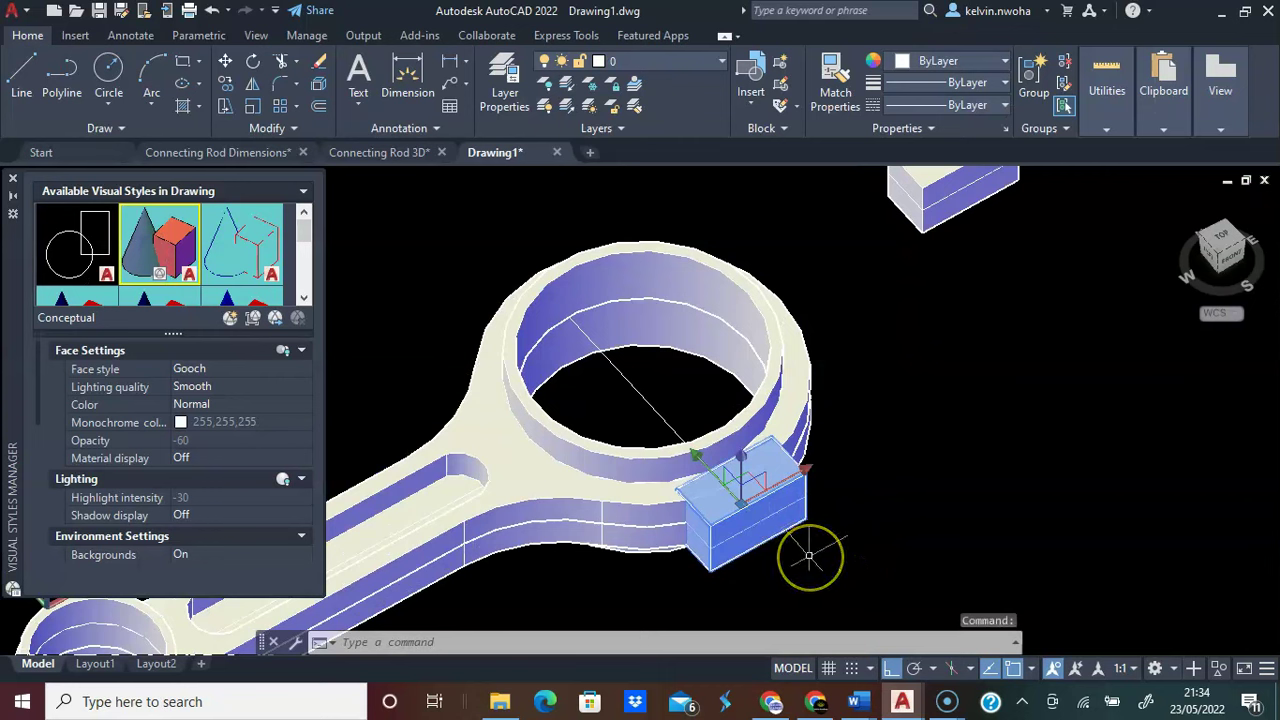
{"action": "left_click", "coordinate": [251, 88]}
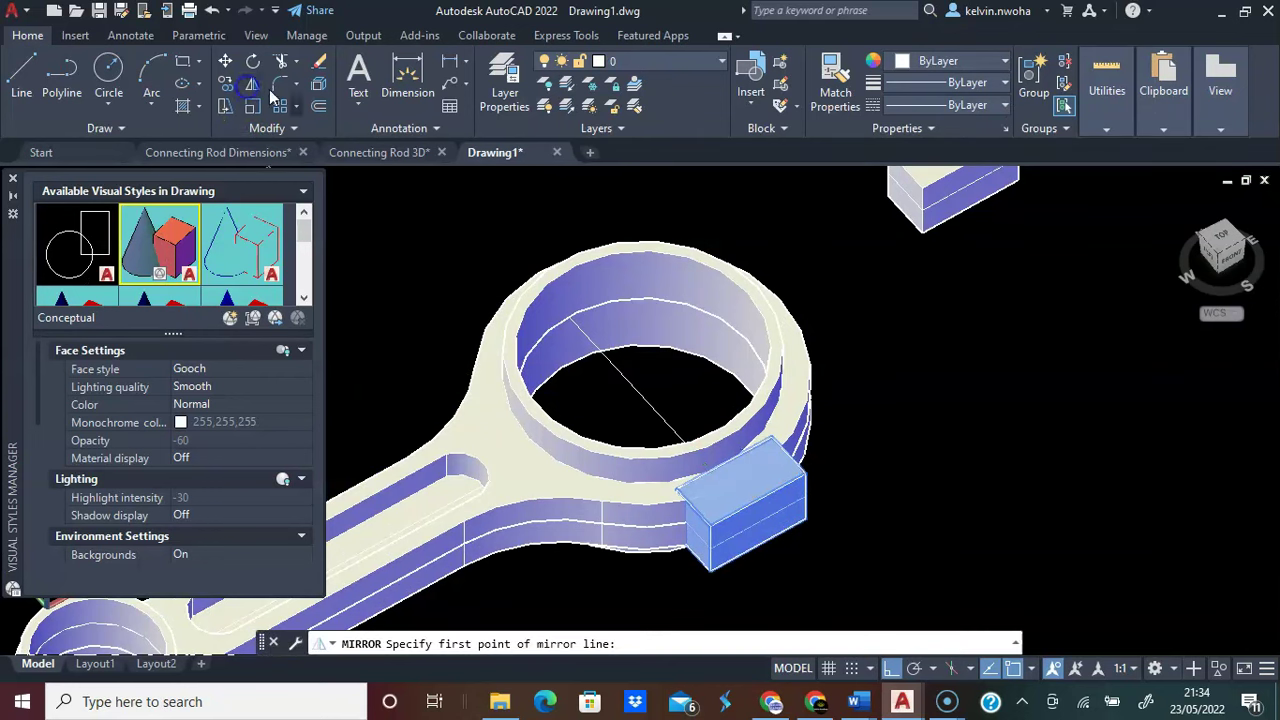
{"action": "left_click", "coordinate": [641, 397]}
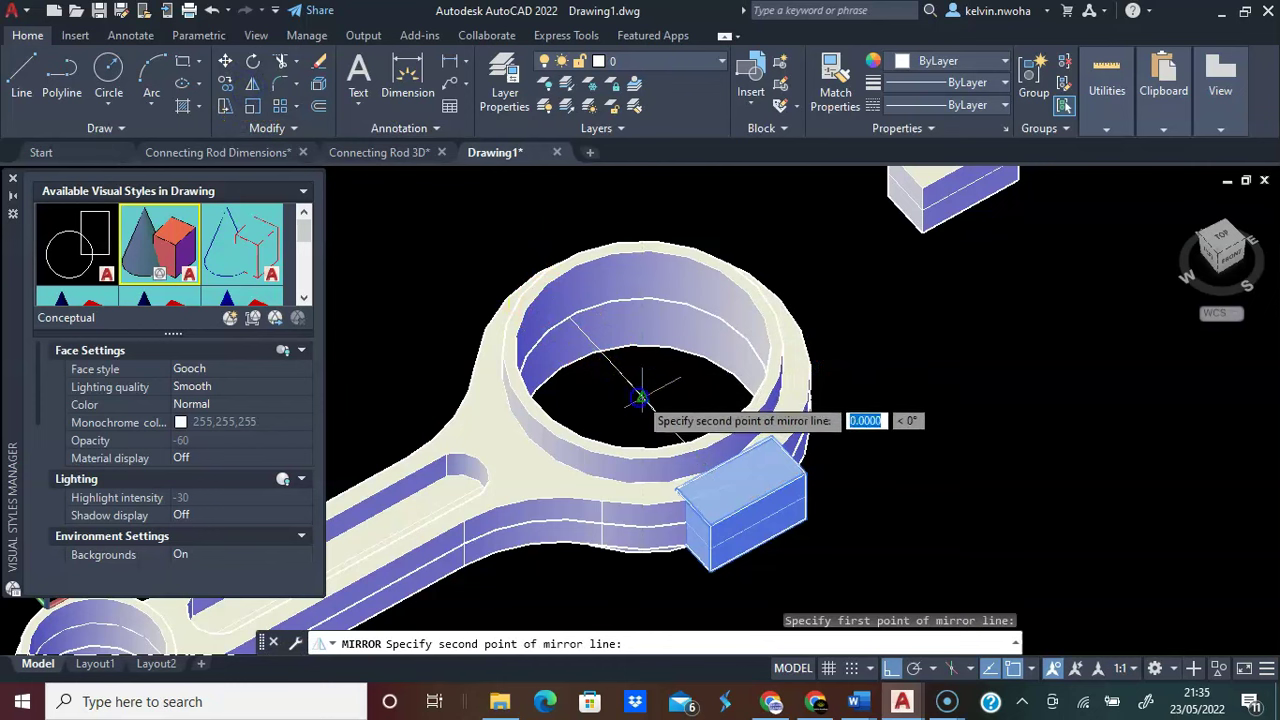
{"action": "left_click", "coordinate": [827, 288]}
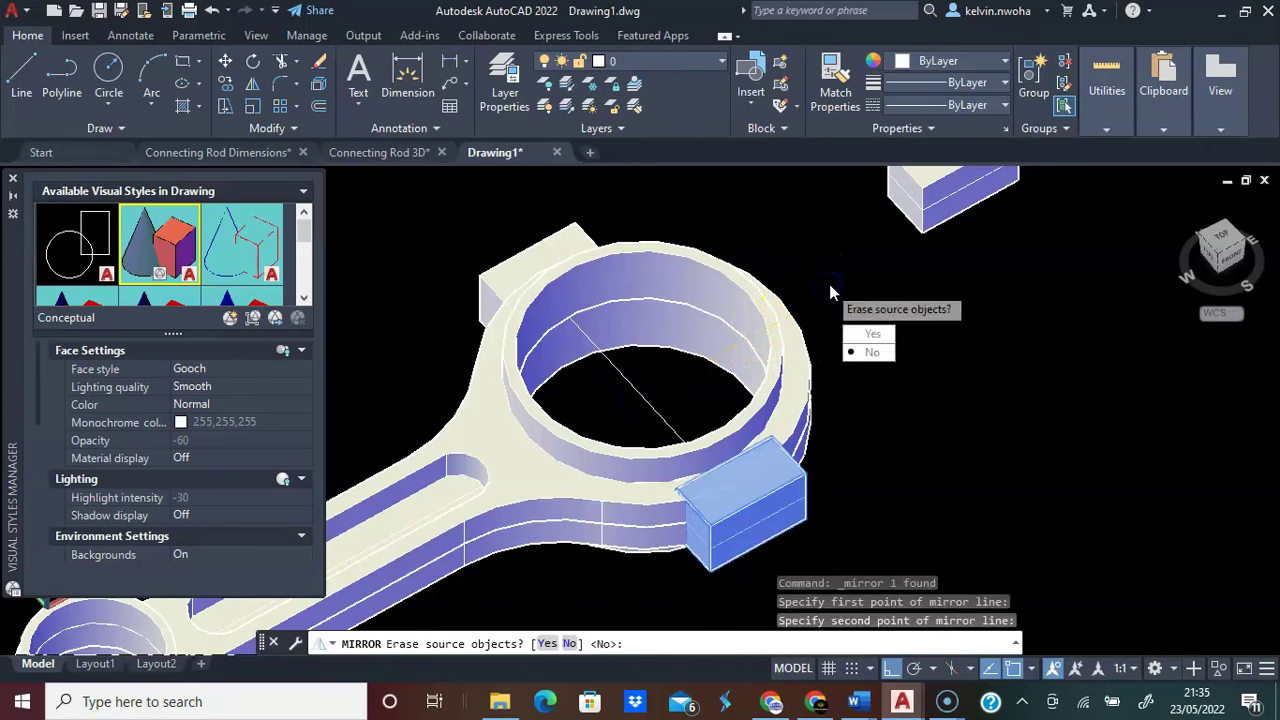
{"action": "key", "text": "Return"}
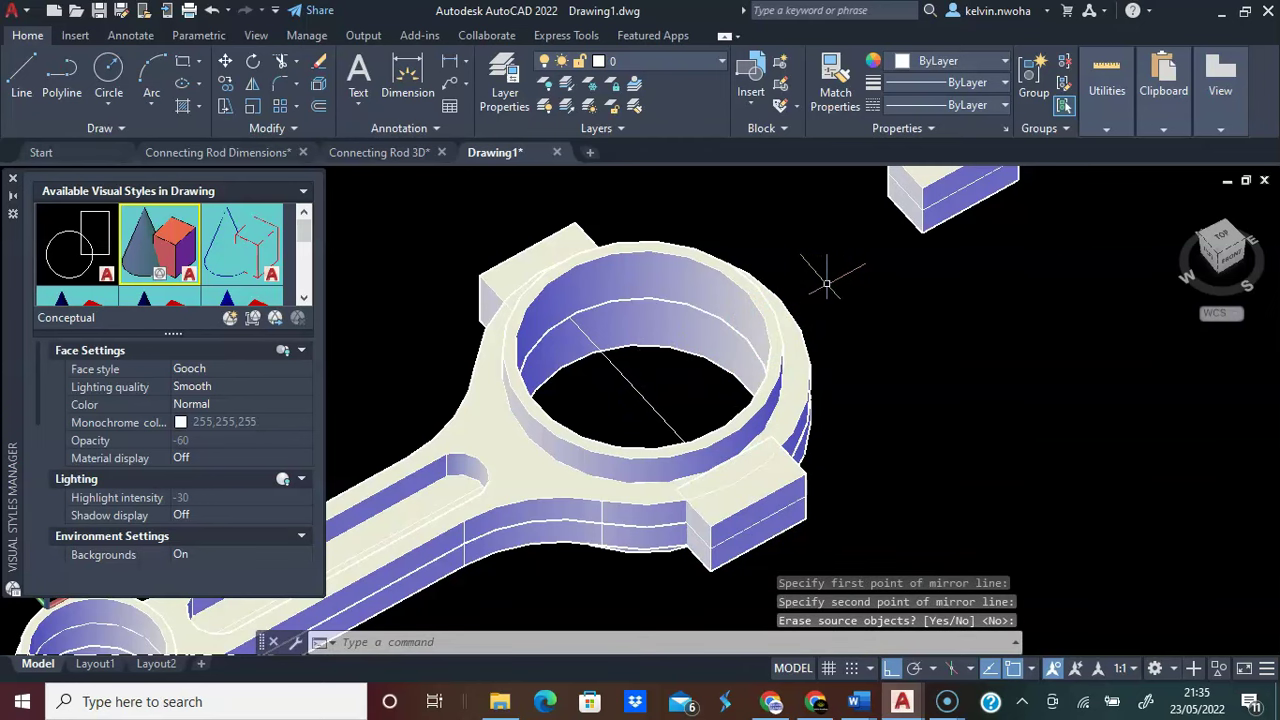
{"action": "middle_click_drag", "start_coordinate": [548, 235], "coordinate": [606, 417], "text": "shift"}
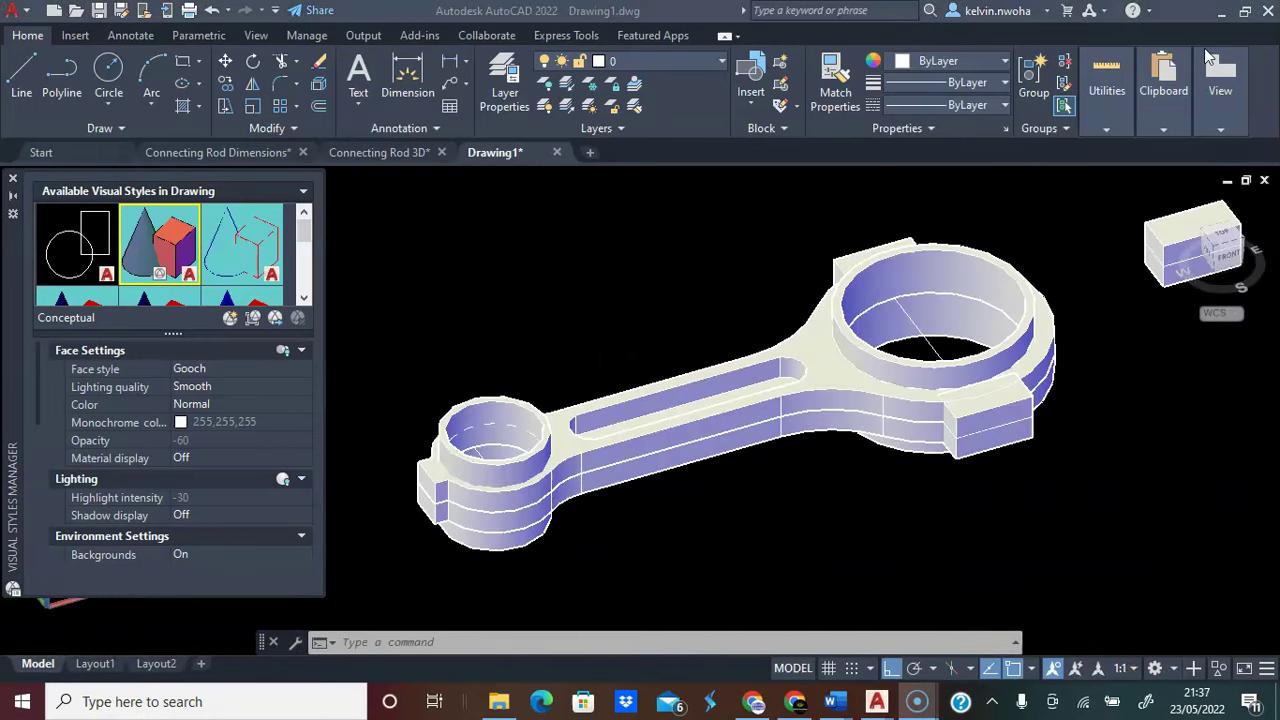
{"action": "left_click", "coordinate": [930, 452]}
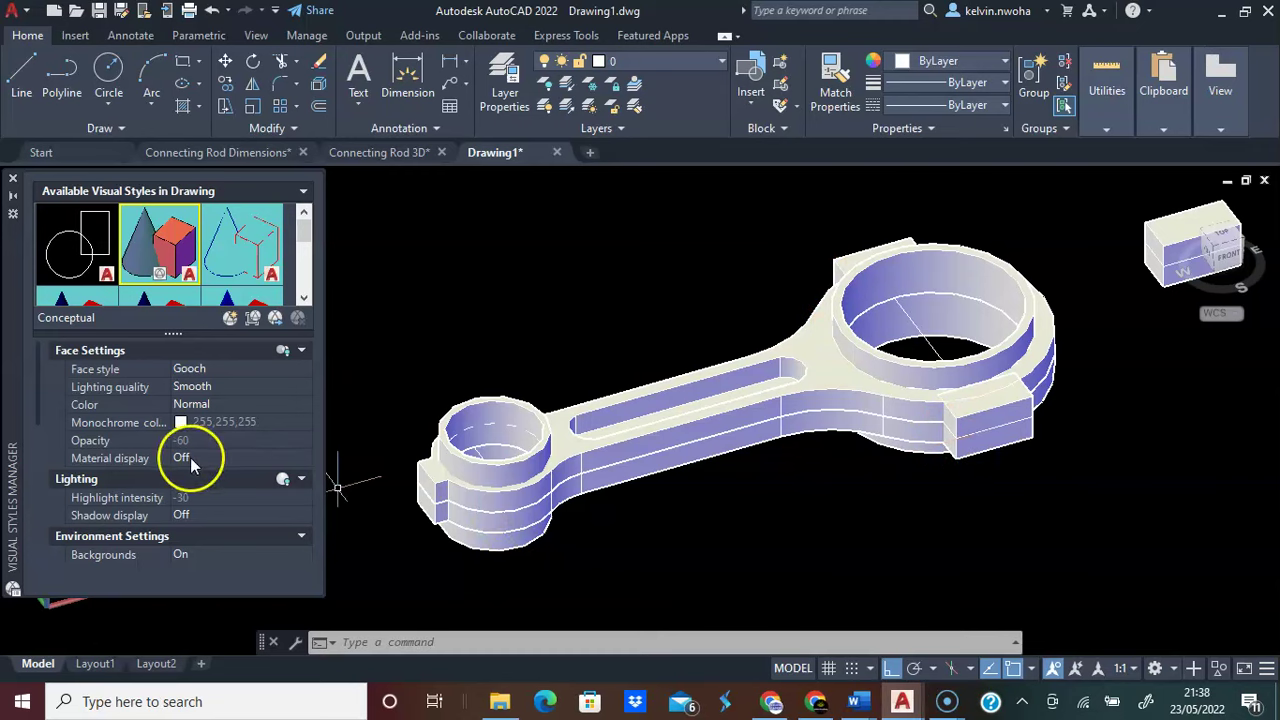
{"action": "left_click", "coordinate": [120, 80]}
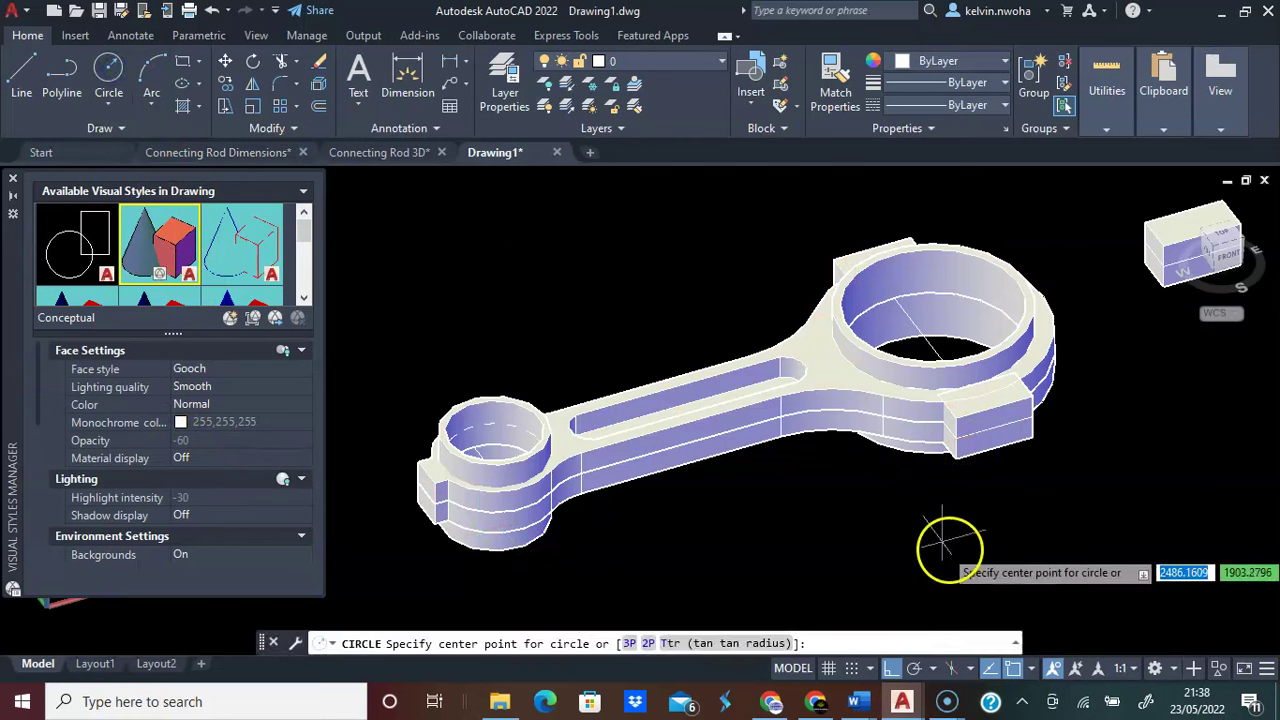
{"action": "left_click", "coordinate": [946, 545]}
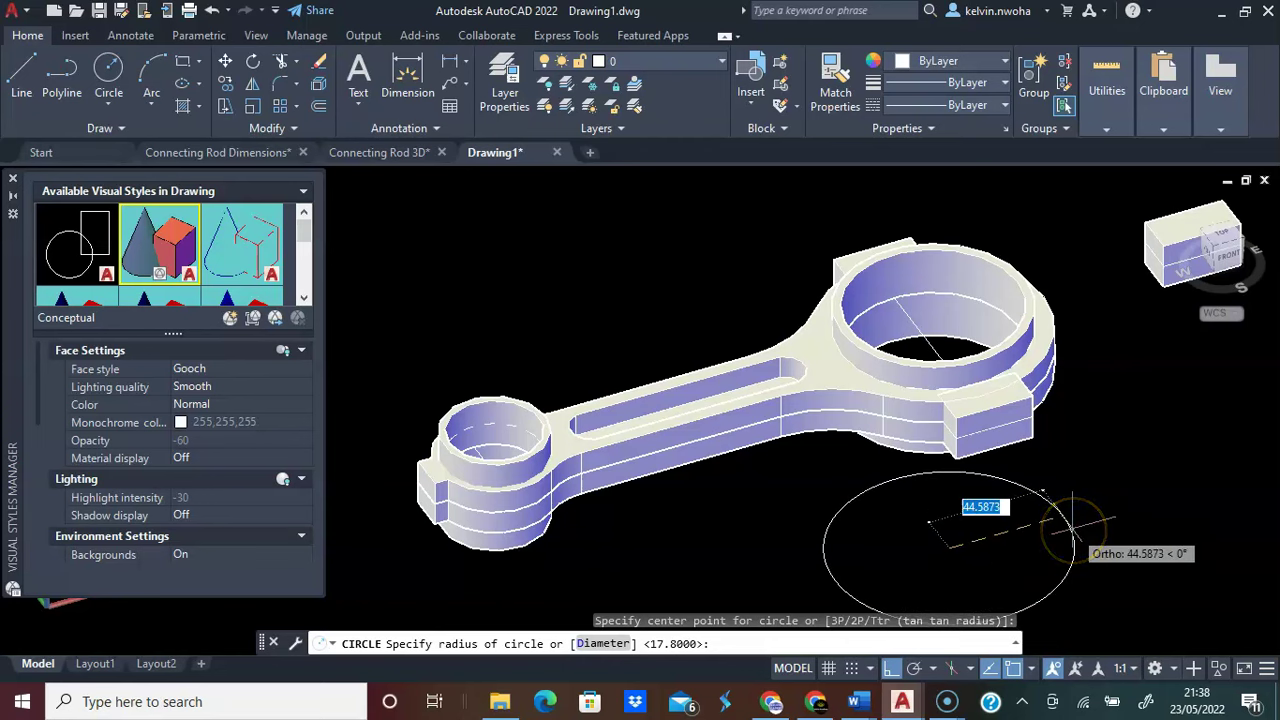
{"action": "key", "text": "Escape"}
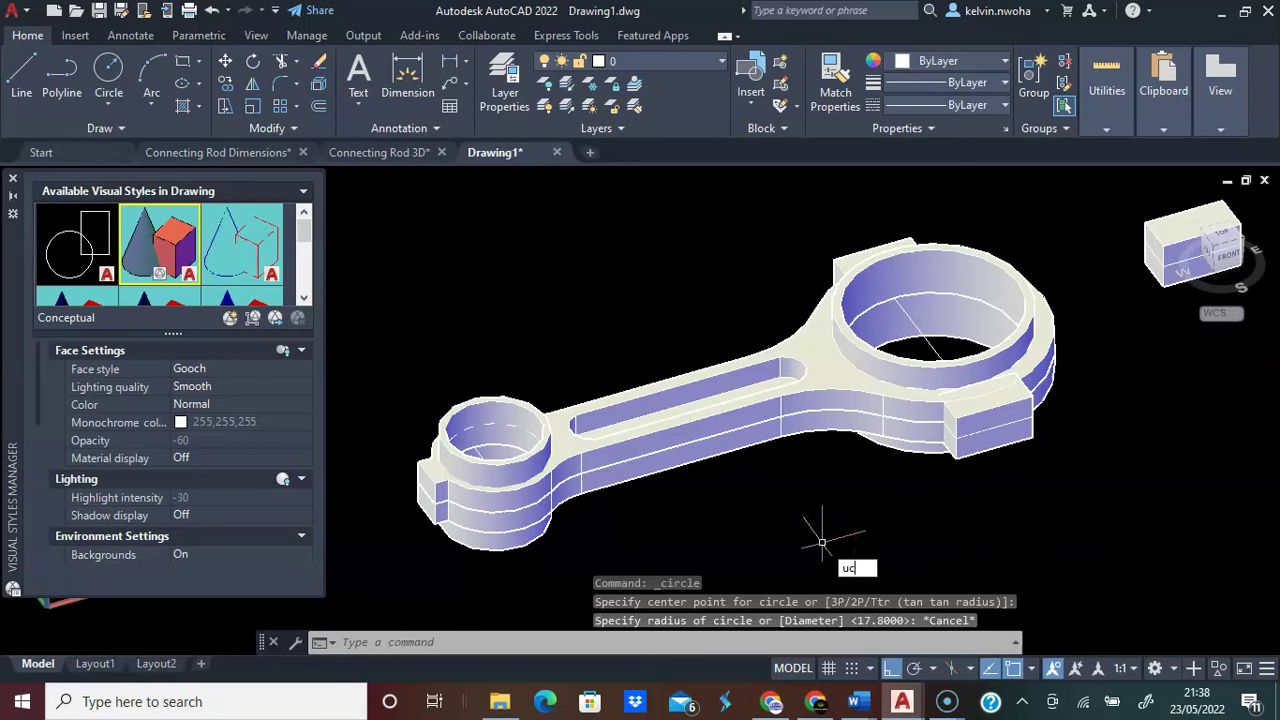
Define a UCS with the ZAxis option, its origin on the near block's outer upper corner and Z along the block's outer upper edge
{"action": "type", "text": "ucs"}
{"action": "key", "text": "Return"}
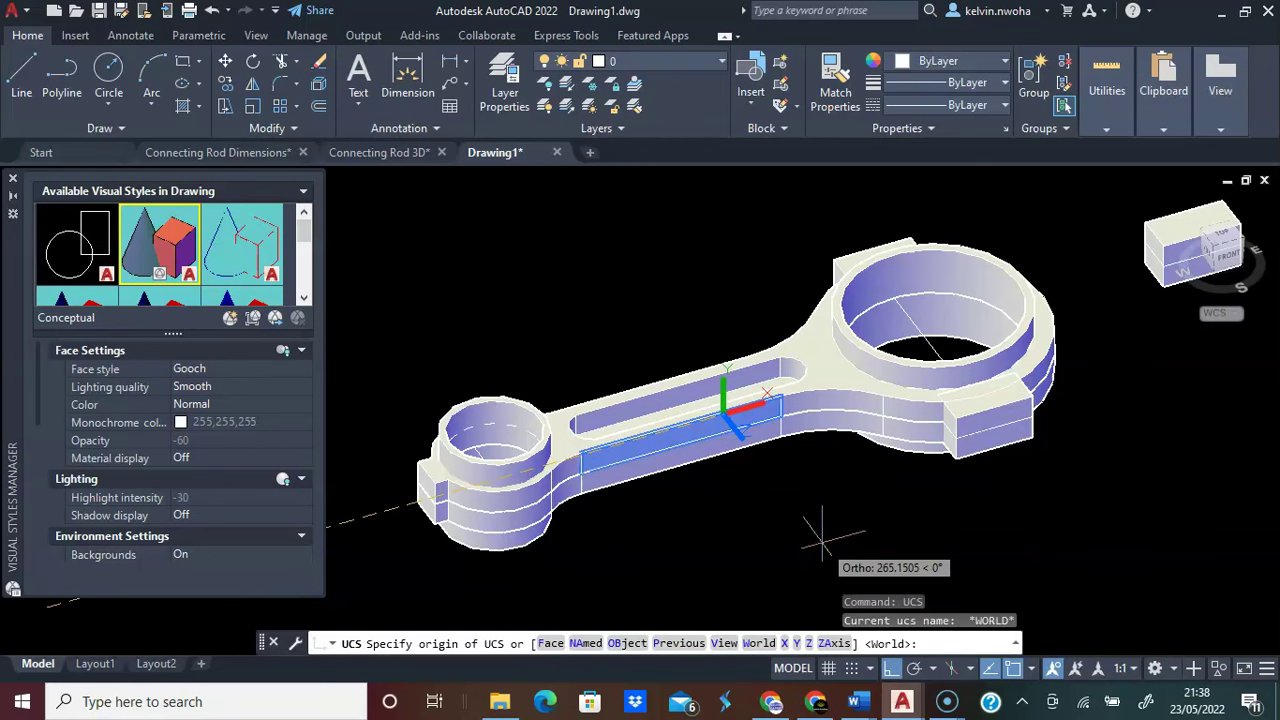
{"action": "left_click", "coordinate": [830, 643]}
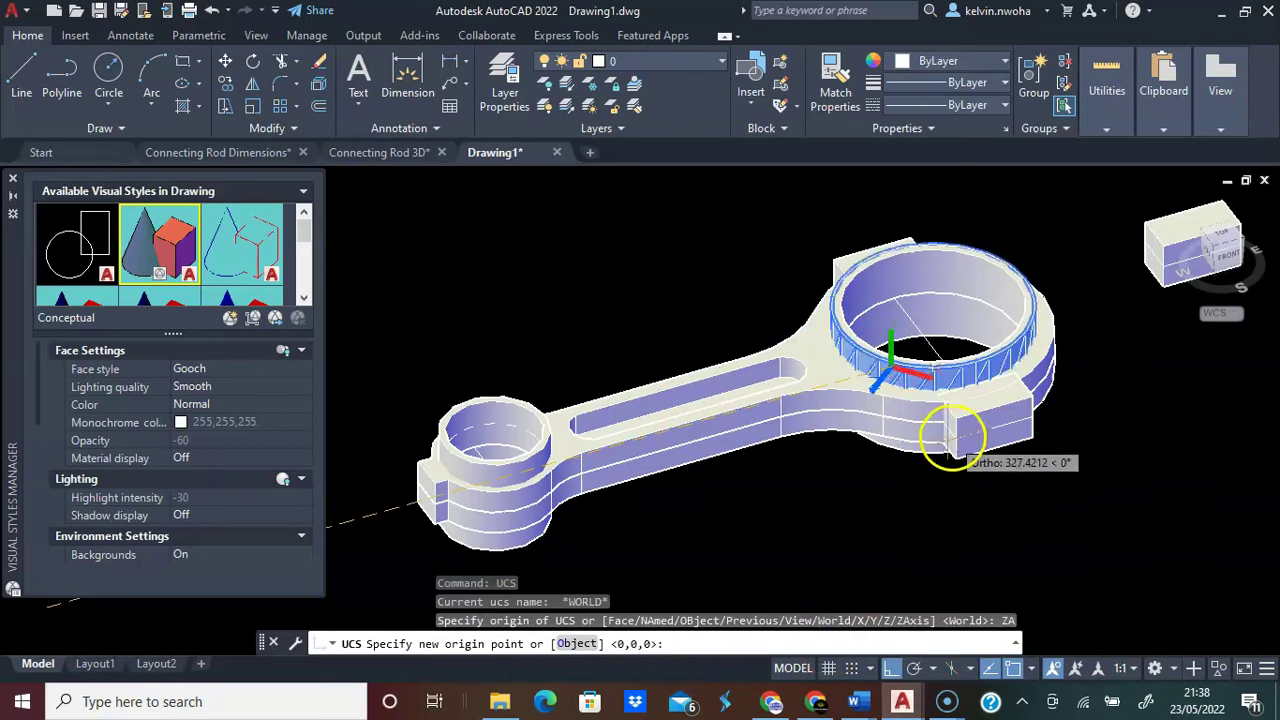
{"action": "scroll", "coordinate": [955, 420], "scroll_direction": "up", "scroll_amount": 6}
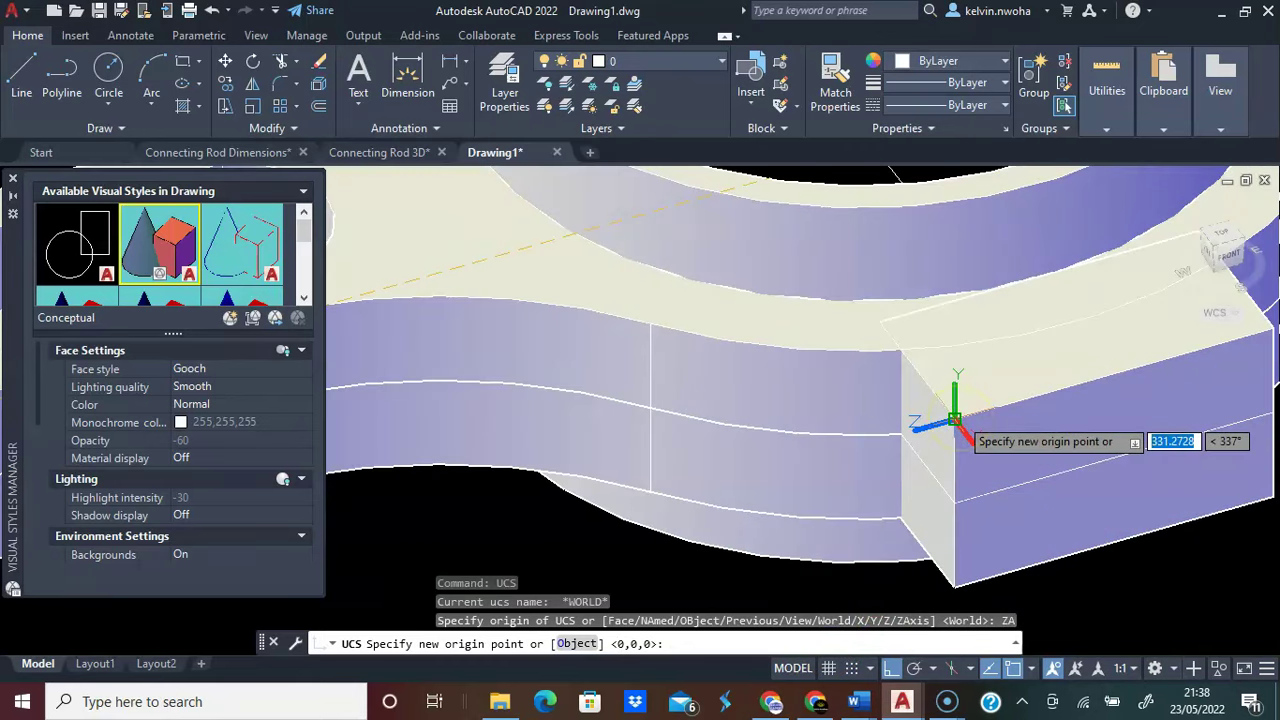
{"action": "left_click", "coordinate": [955, 420]}
{"action": "scroll", "coordinate": [955, 415], "scroll_direction": "down", "scroll_amount": 4}
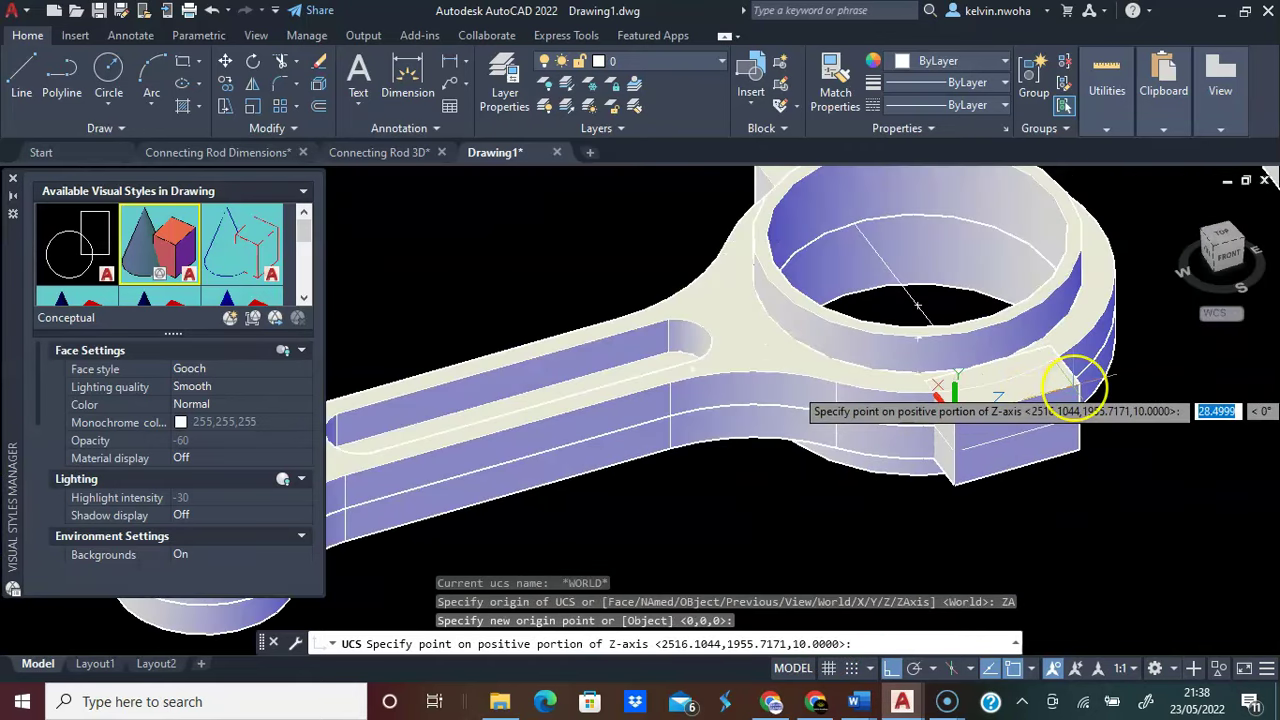
{"action": "scroll", "coordinate": [1073, 383], "scroll_direction": "up", "scroll_amount": 4}
{"action": "left_click", "coordinate": [1084, 381]}
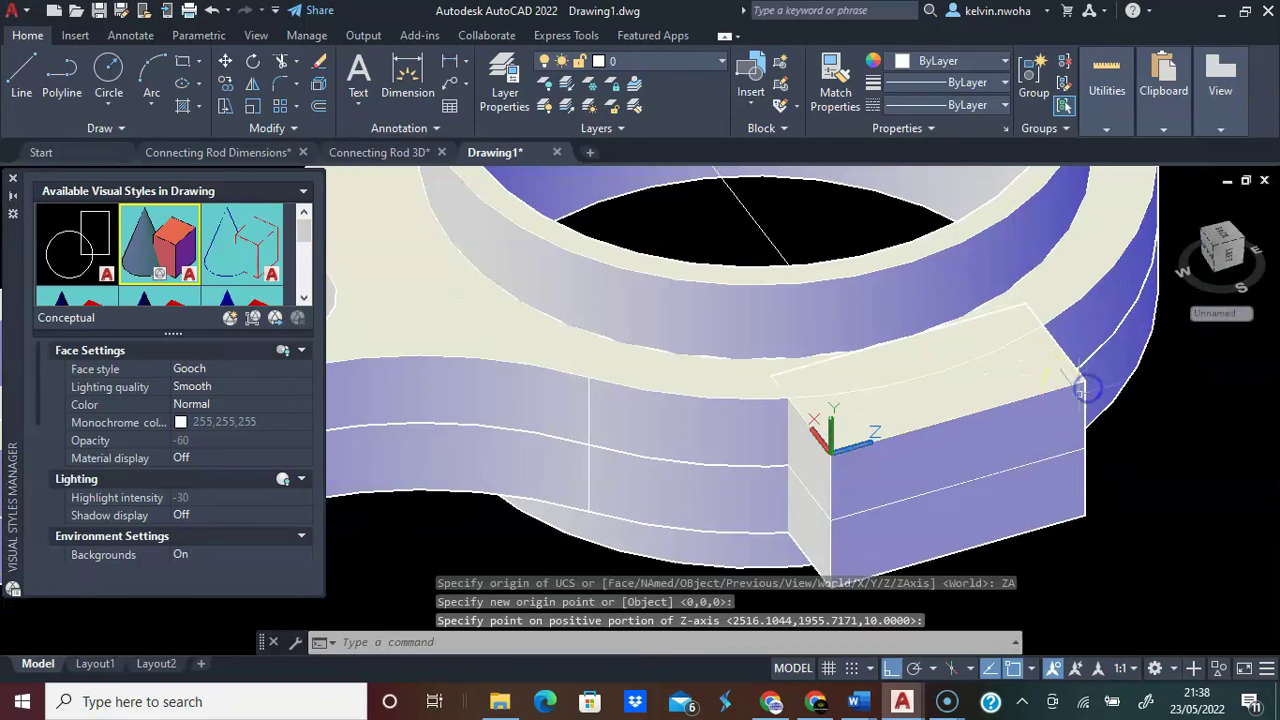
Draw a circle of radius 4.5 in the empty space in front of the rod, near the big end
{"action": "scroll", "coordinate": [880, 265], "scroll_direction": "down", "scroll_amount": 3}
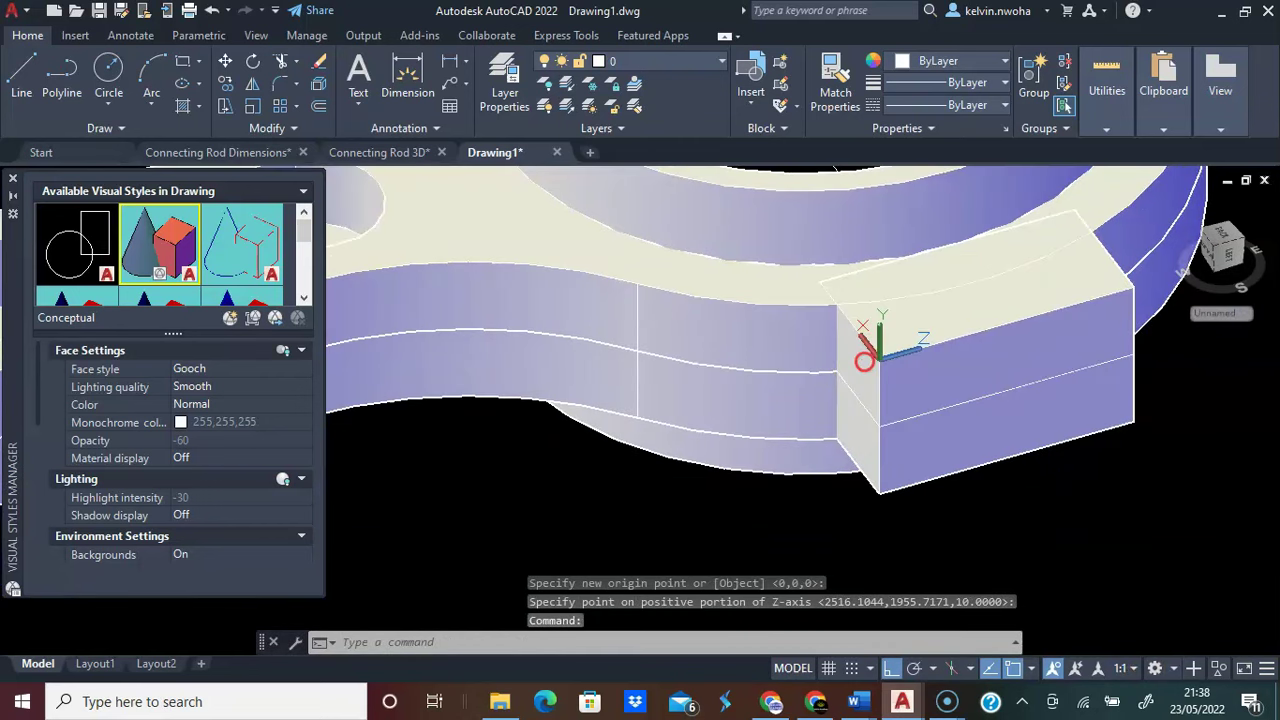
{"action": "left_click", "coordinate": [108, 78]}
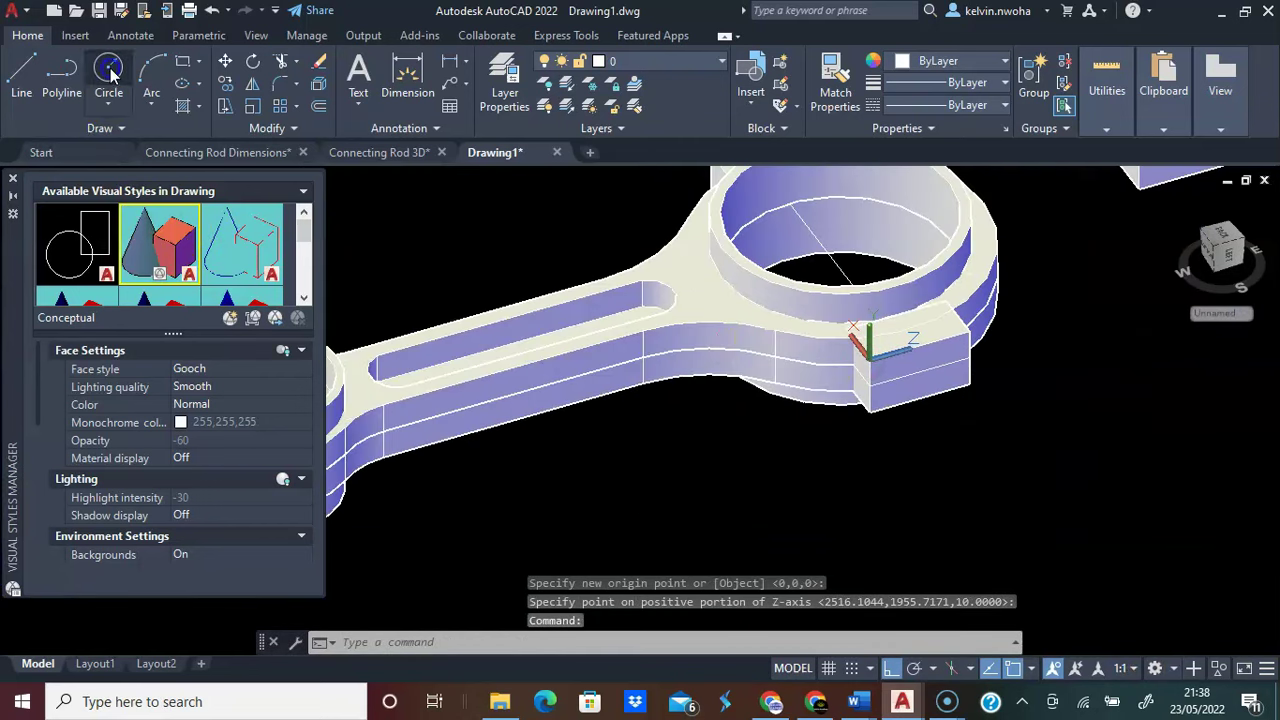
{"action": "left_click", "coordinate": [733, 451]}
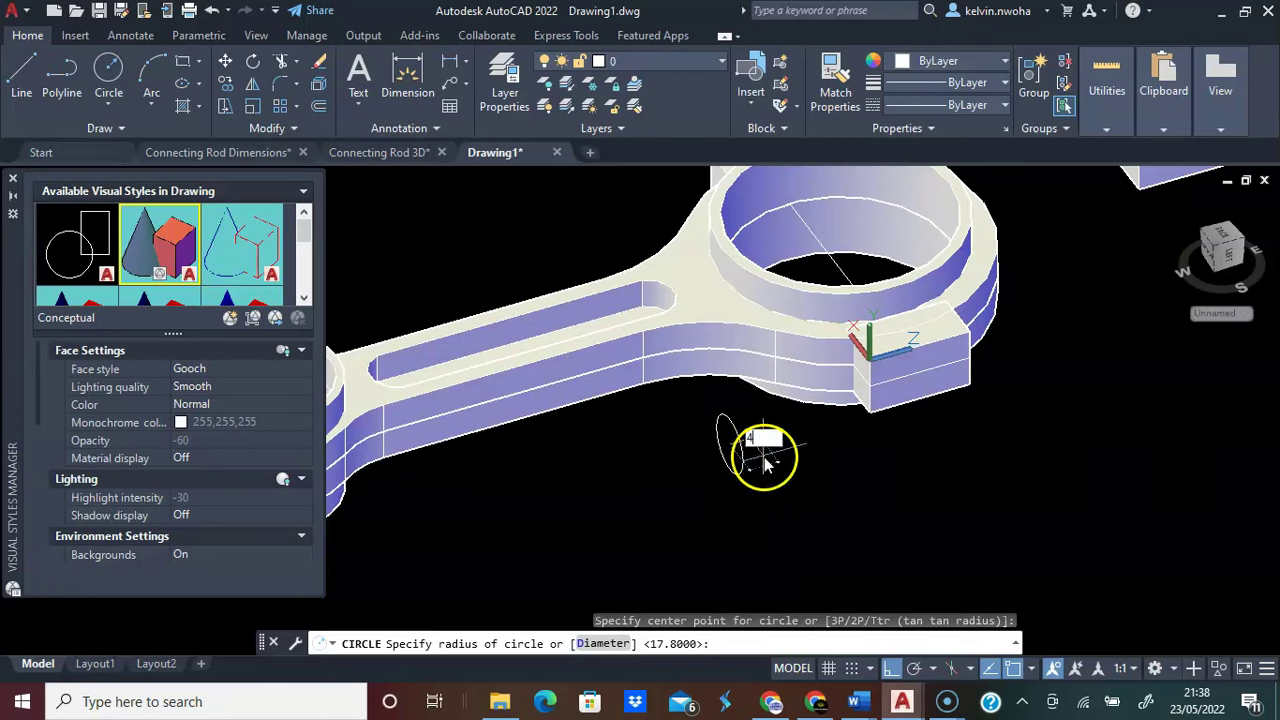
{"action": "key", "text": "Return"}
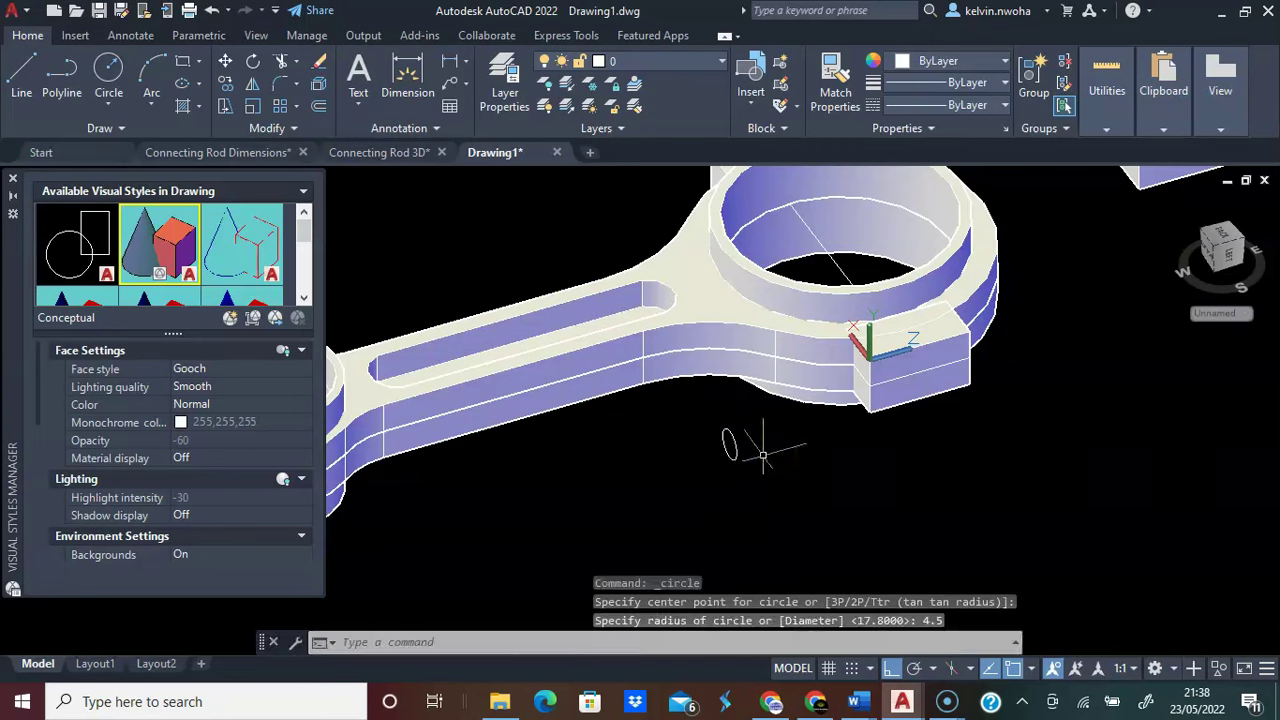
Copy the circle from its centre to the middle of the mid-height line on the near block's rod-side end face
{"action": "scroll", "coordinate": [743, 455], "scroll_direction": "up", "scroll_amount": 2}
{"action": "left_click", "coordinate": [735, 450]}
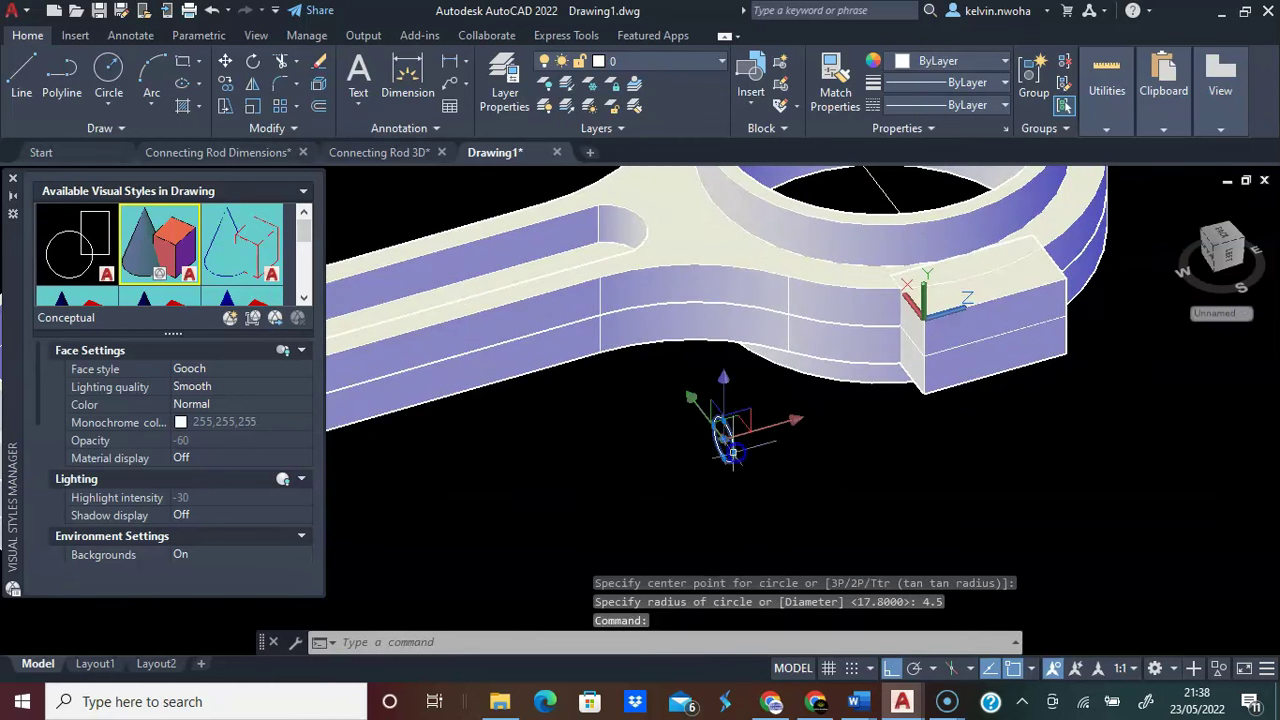
{"action": "left_click", "coordinate": [225, 83]}
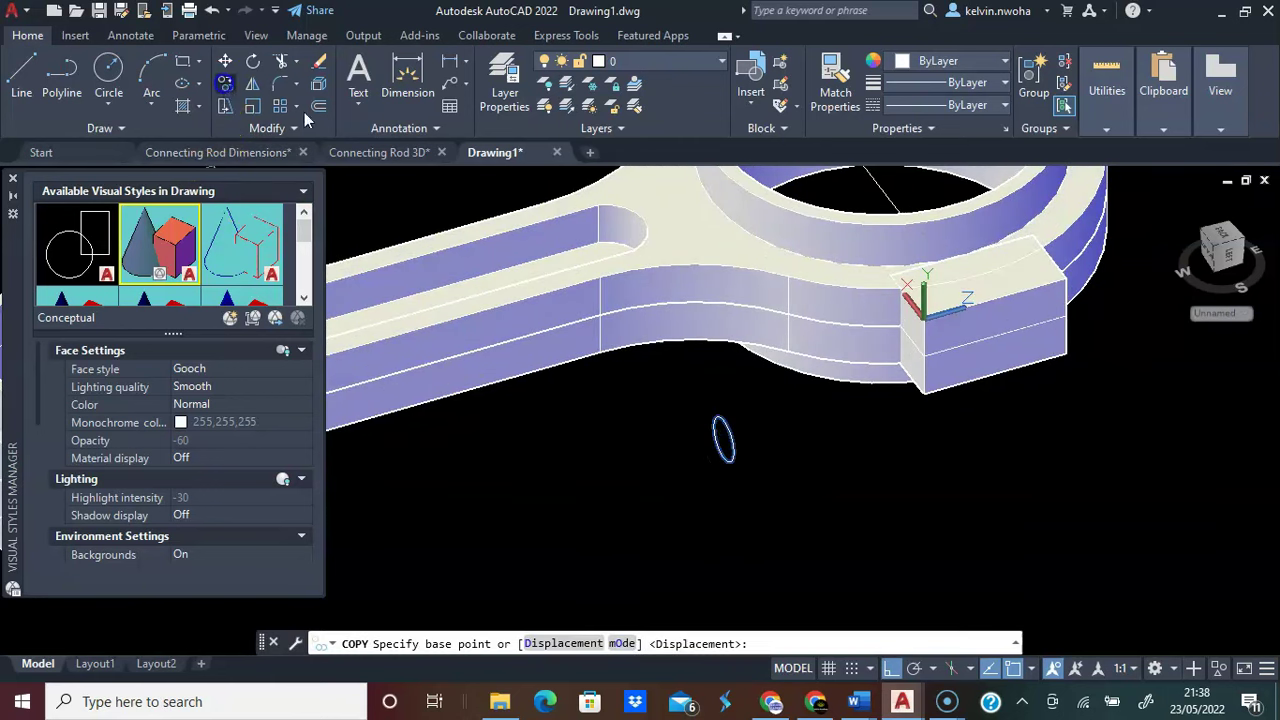
{"action": "scroll", "coordinate": [727, 425], "scroll_direction": "up", "scroll_amount": 3}
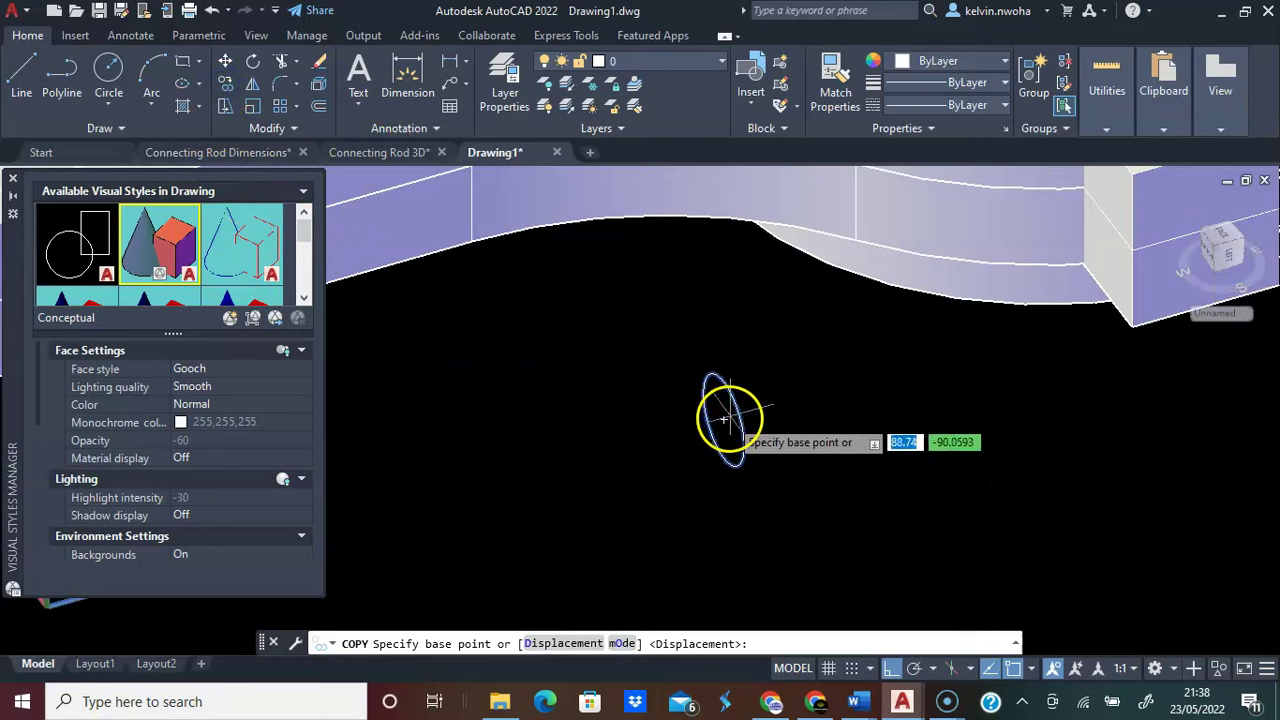
{"action": "left_click", "coordinate": [727, 418]}
{"action": "scroll", "coordinate": [760, 402], "scroll_direction": "down", "scroll_amount": 3}
{"action": "scroll", "coordinate": [871, 330], "scroll_direction": "up", "scroll_amount": 4}
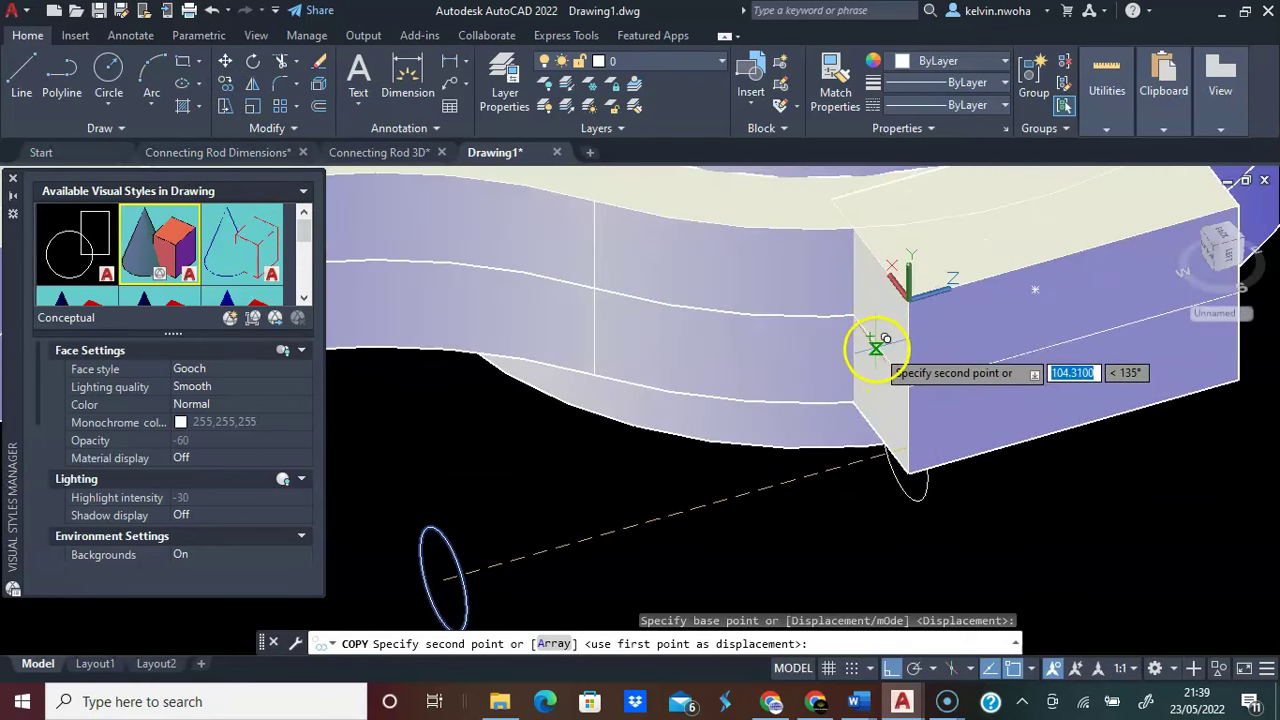
{"action": "left_click", "coordinate": [874, 338]}
{"action": "scroll", "coordinate": [929, 432], "scroll_direction": "down", "scroll_amount": 2}
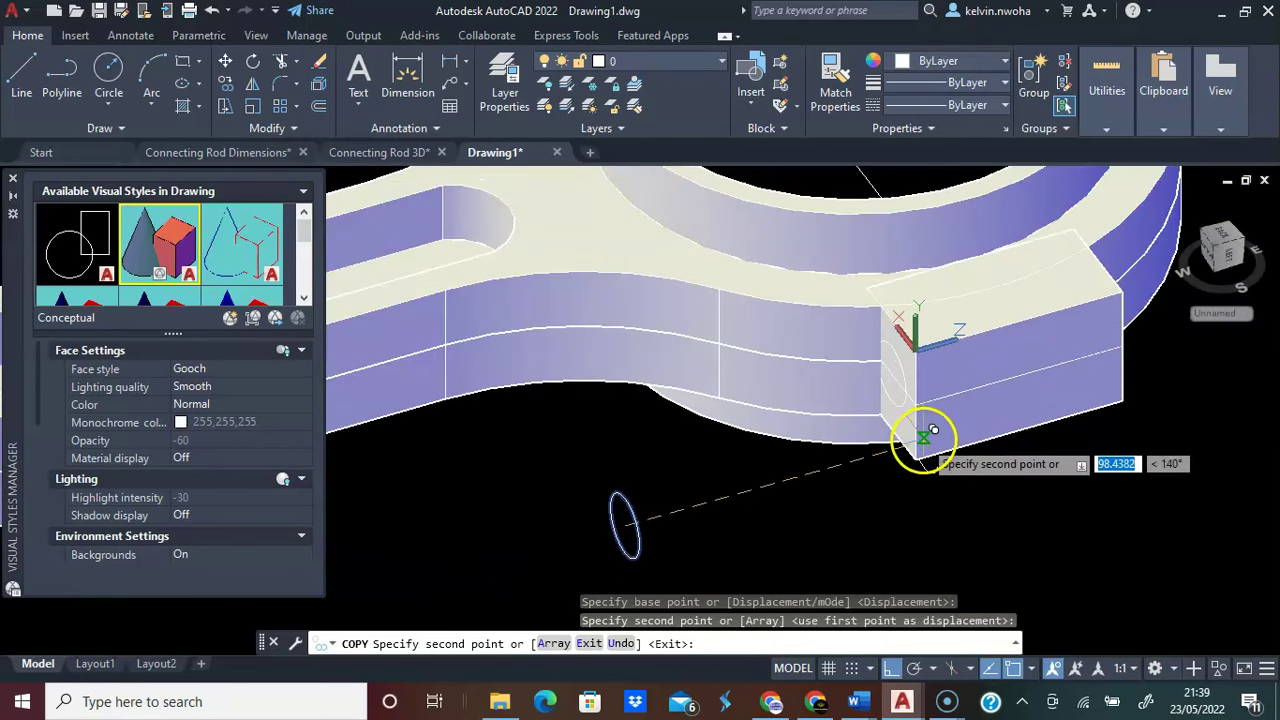
{"action": "key", "text": "Return"}
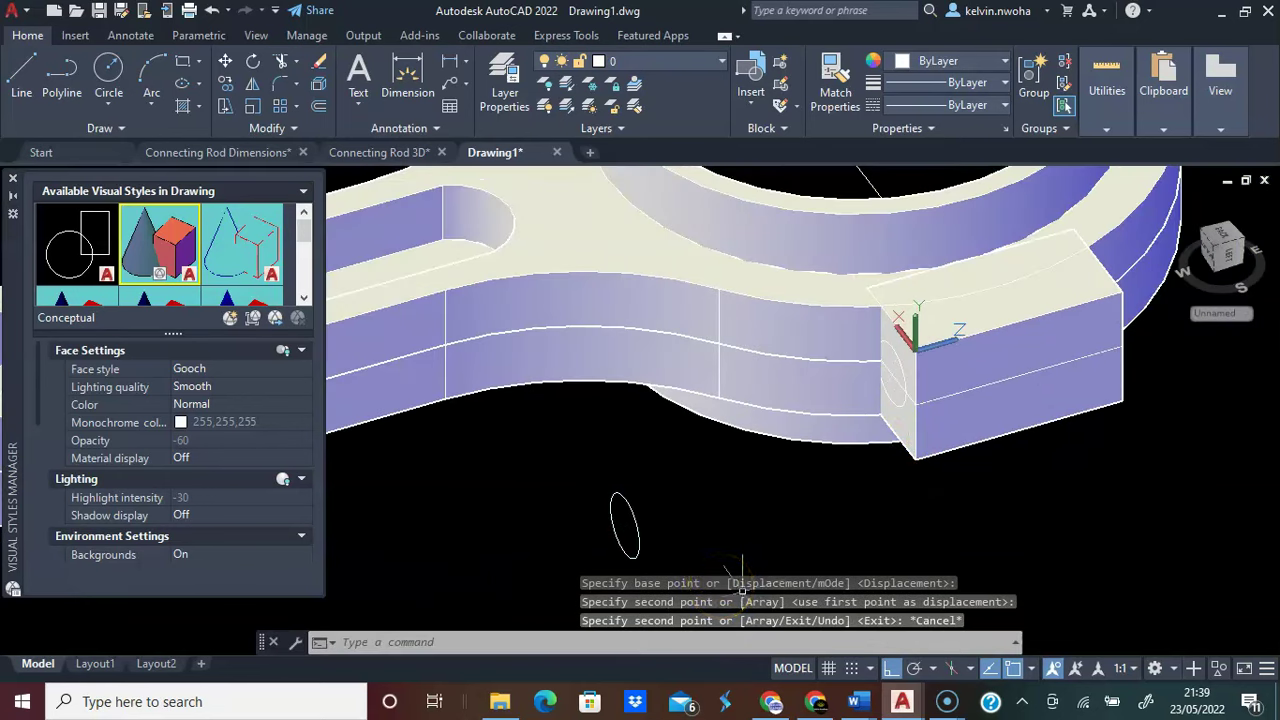
Move the original circle by its centre onto the rod-side end face of the far big-end block
{"action": "scroll", "coordinate": [828, 572], "scroll_direction": "down", "scroll_amount": 2}
{"action": "left_click", "coordinate": [708, 568]}
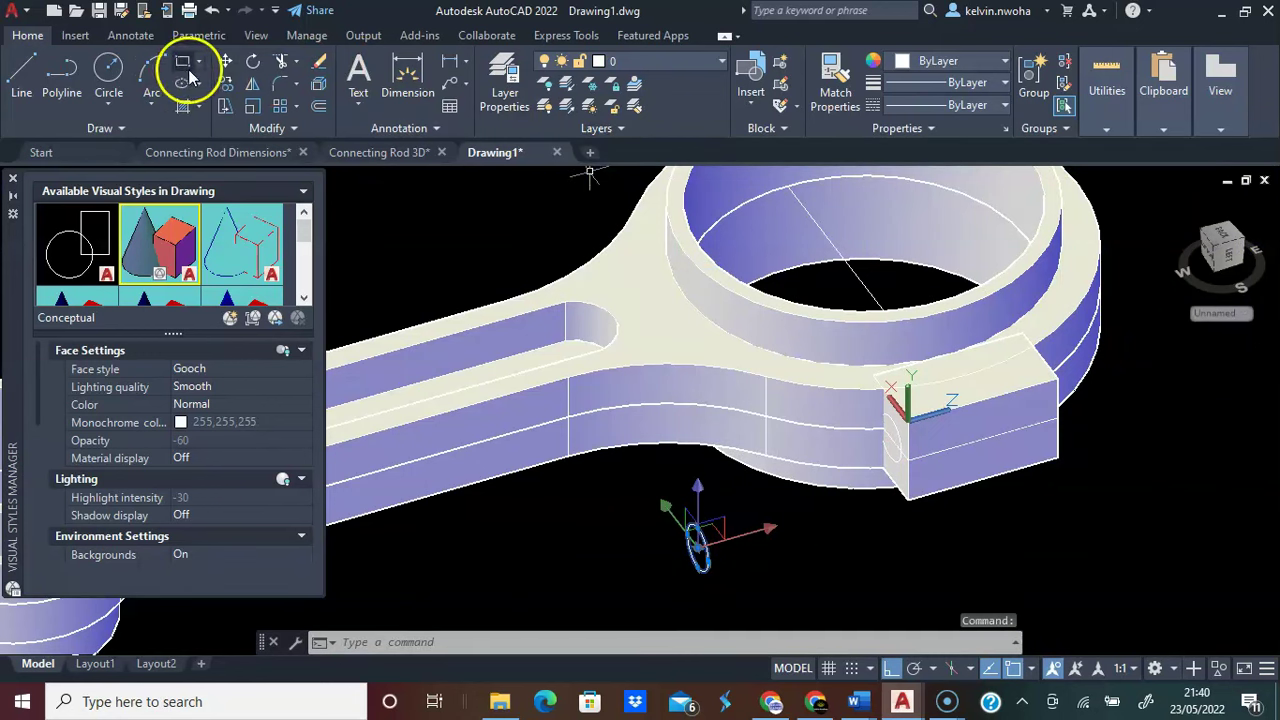
{"action": "left_click", "coordinate": [224, 62]}
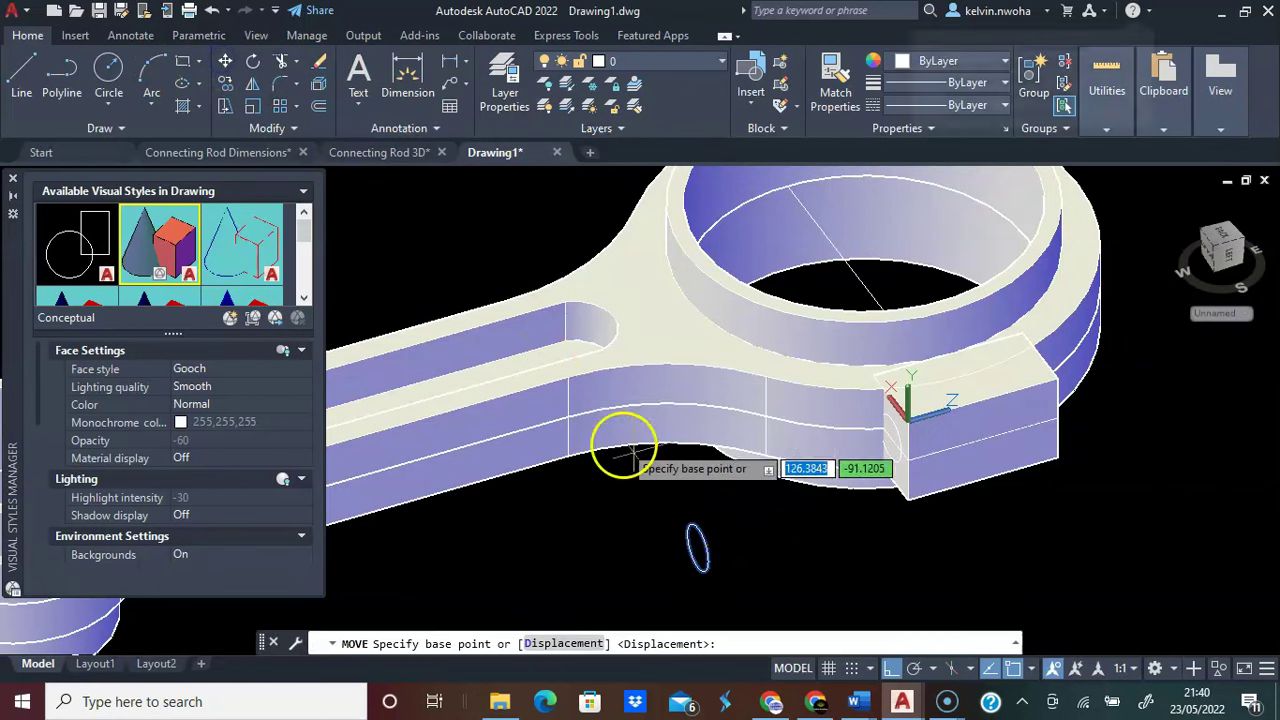
{"action": "scroll", "coordinate": [660, 485], "scroll_direction": "up", "scroll_amount": 3}
{"action": "scroll", "coordinate": [700, 575], "scroll_direction": "down", "scroll_amount": 4}
{"action": "scroll", "coordinate": [703, 577], "scroll_direction": "up", "scroll_amount": 4}
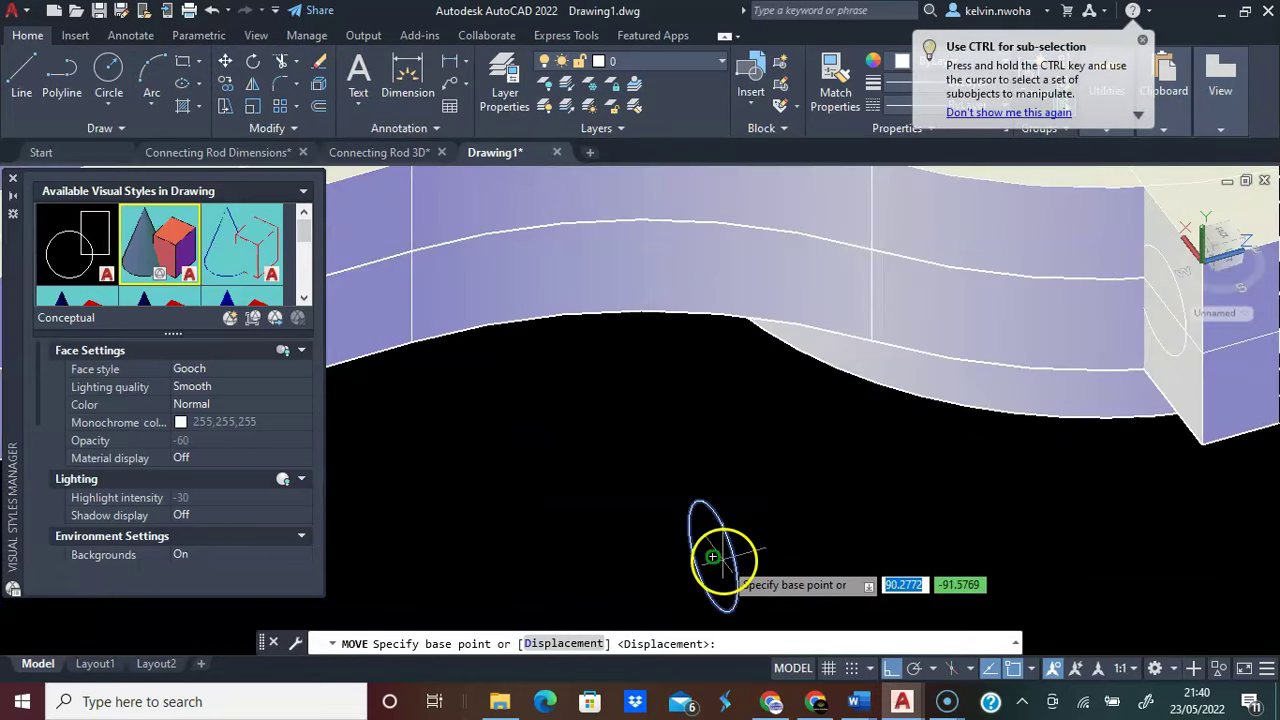
{"action": "left_click", "coordinate": [712, 560]}
{"action": "scroll", "coordinate": [712, 560], "scroll_direction": "down", "scroll_amount": 5}
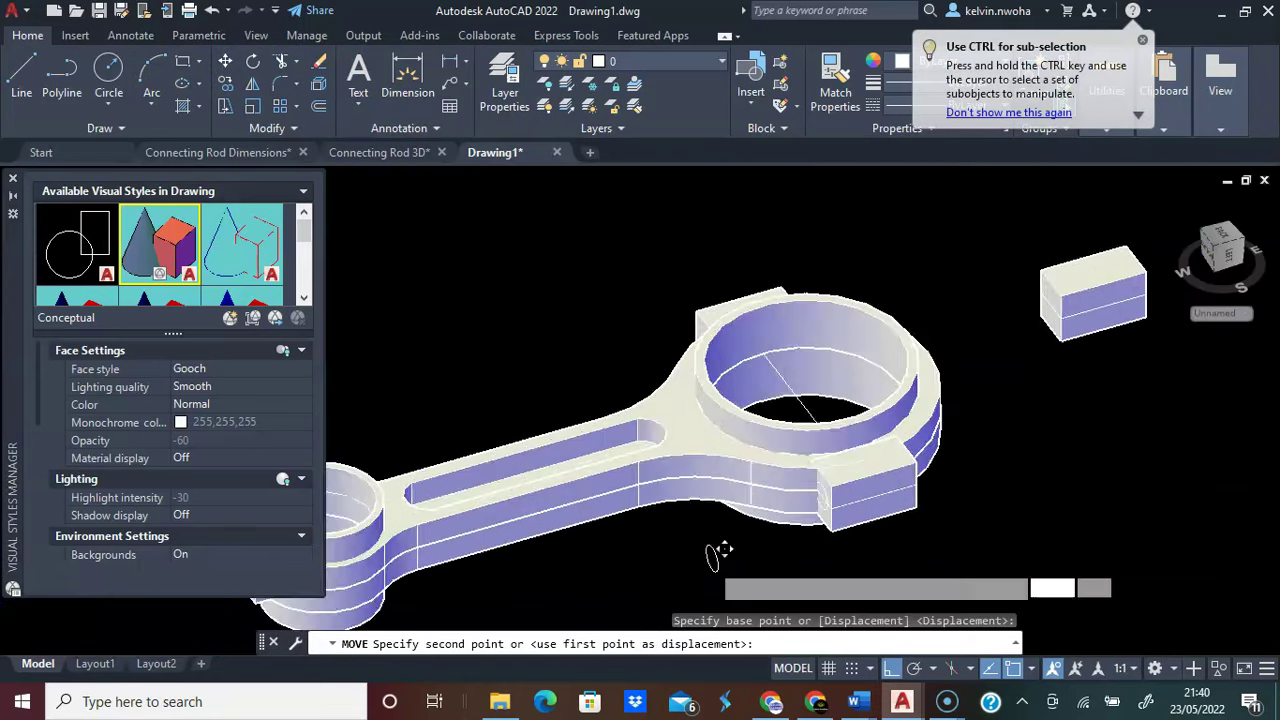
{"action": "scroll", "coordinate": [713, 442], "scroll_direction": "down", "scroll_amount": 2}
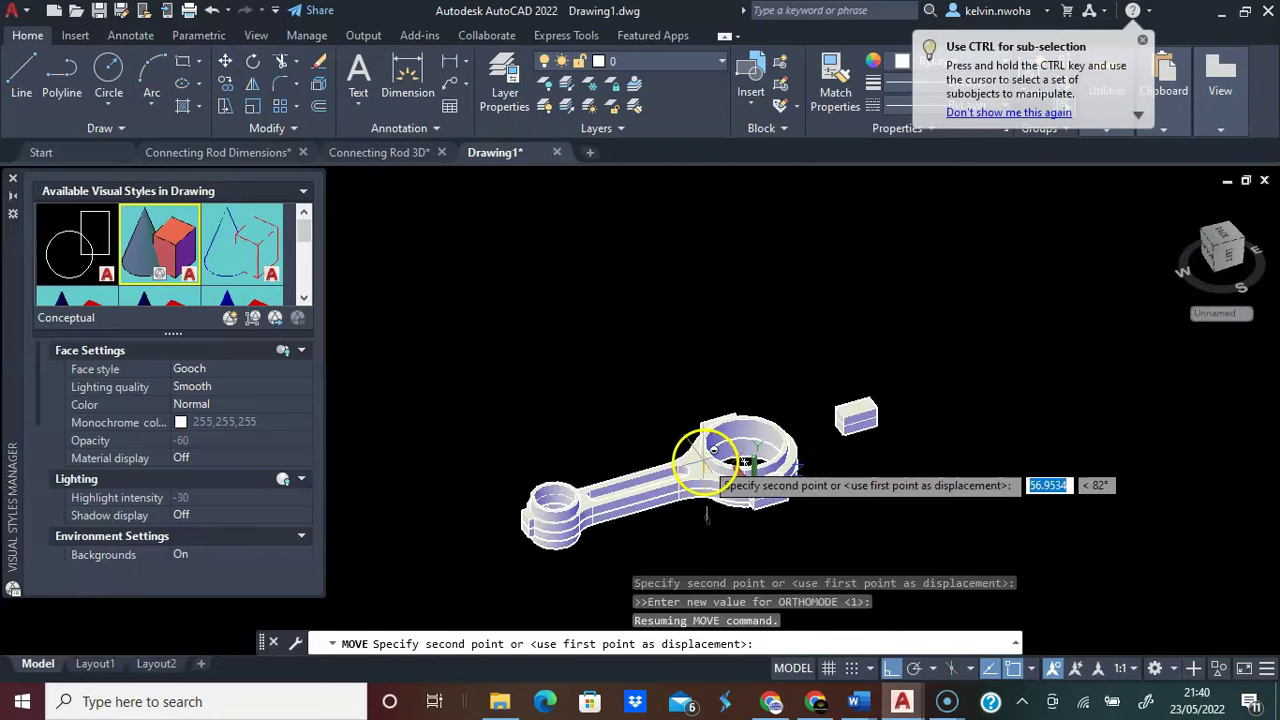
{"action": "middle_click_drag", "start_coordinate": [692, 453], "coordinate": [643, 446], "text": "shift"}
{"action": "scroll", "coordinate": [650, 440], "scroll_direction": "up", "scroll_amount": 10}
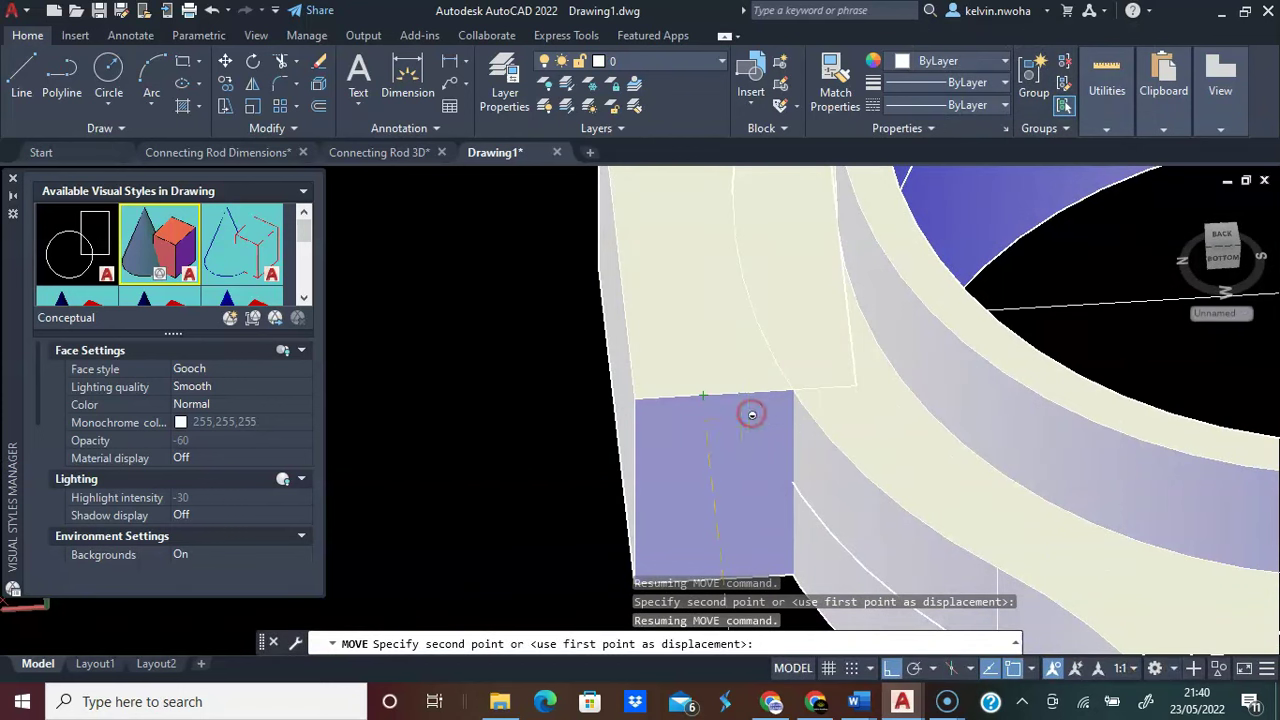
{"action": "middle_click_drag", "start_coordinate": [700, 434], "coordinate": [634, 486], "text": "shift"}
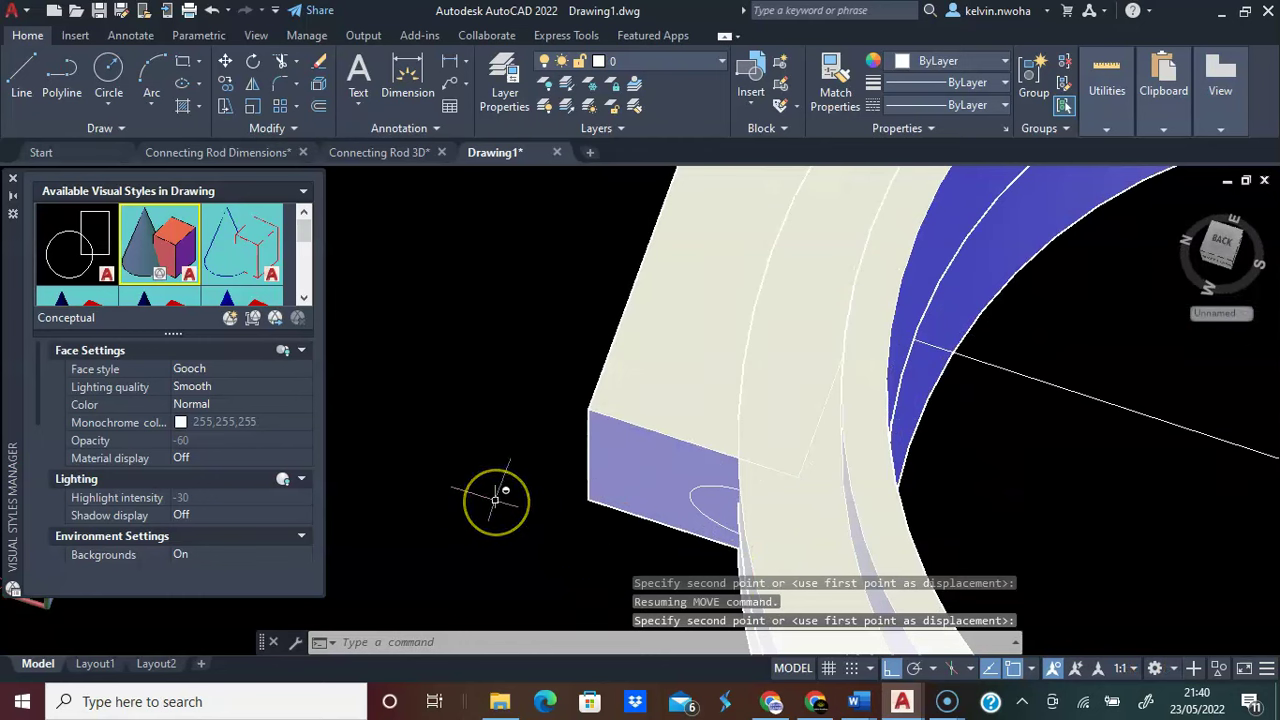
{"action": "key", "text": "Escape"}
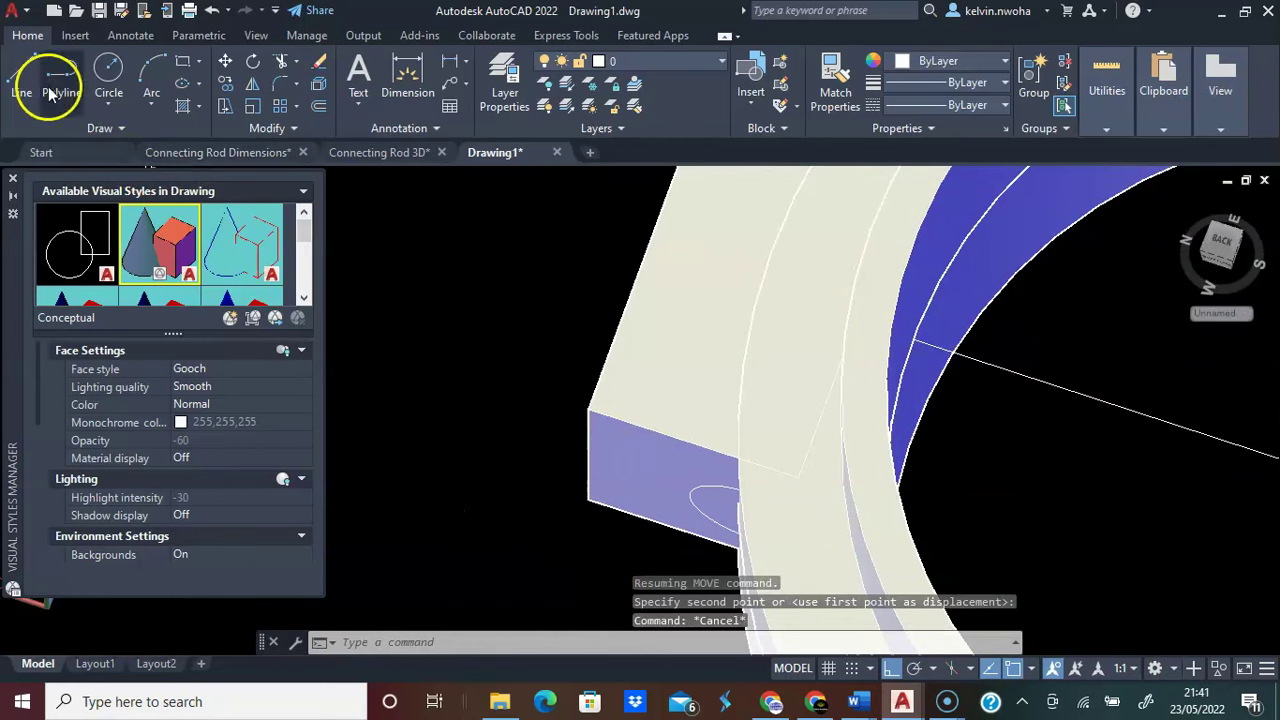
Draw a vertical line on the far block's end face from the midpoint of its upper edge to its lower edge
{"action": "left_click", "coordinate": [21, 72]}
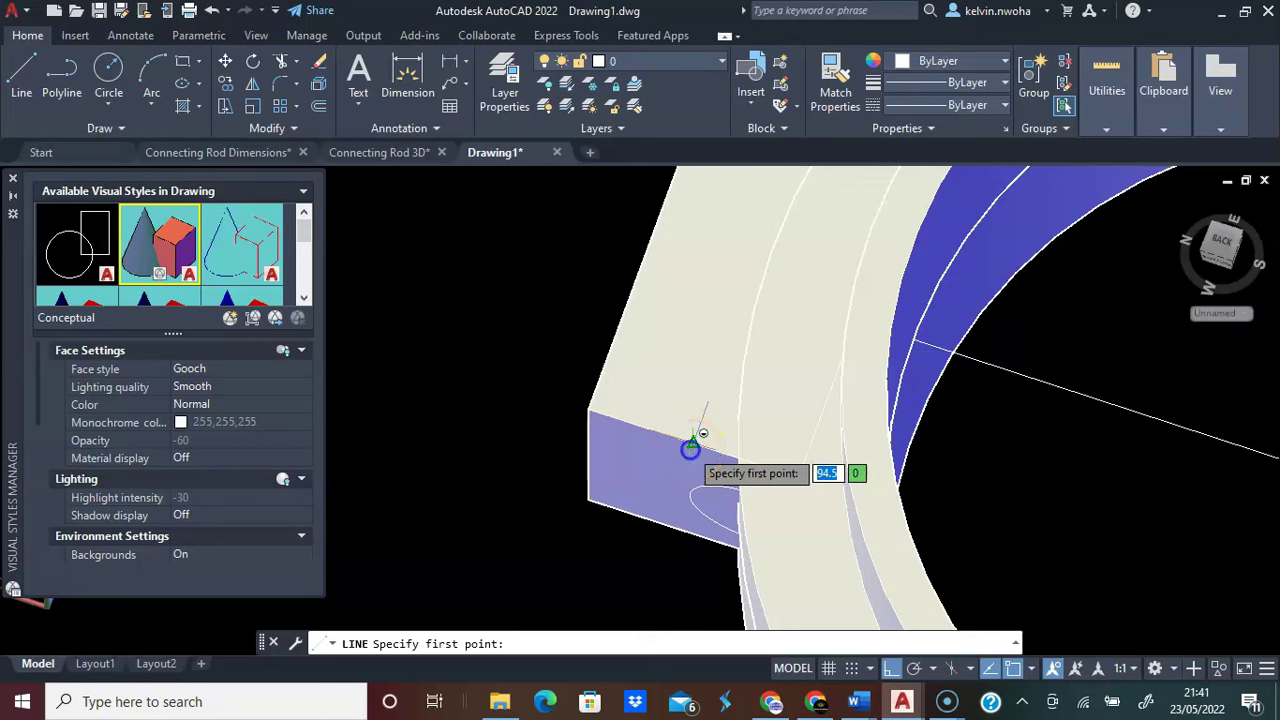
{"action": "left_click", "coordinate": [691, 444]}
{"action": "left_click", "coordinate": [691, 533]}
{"action": "key", "text": "Return"}
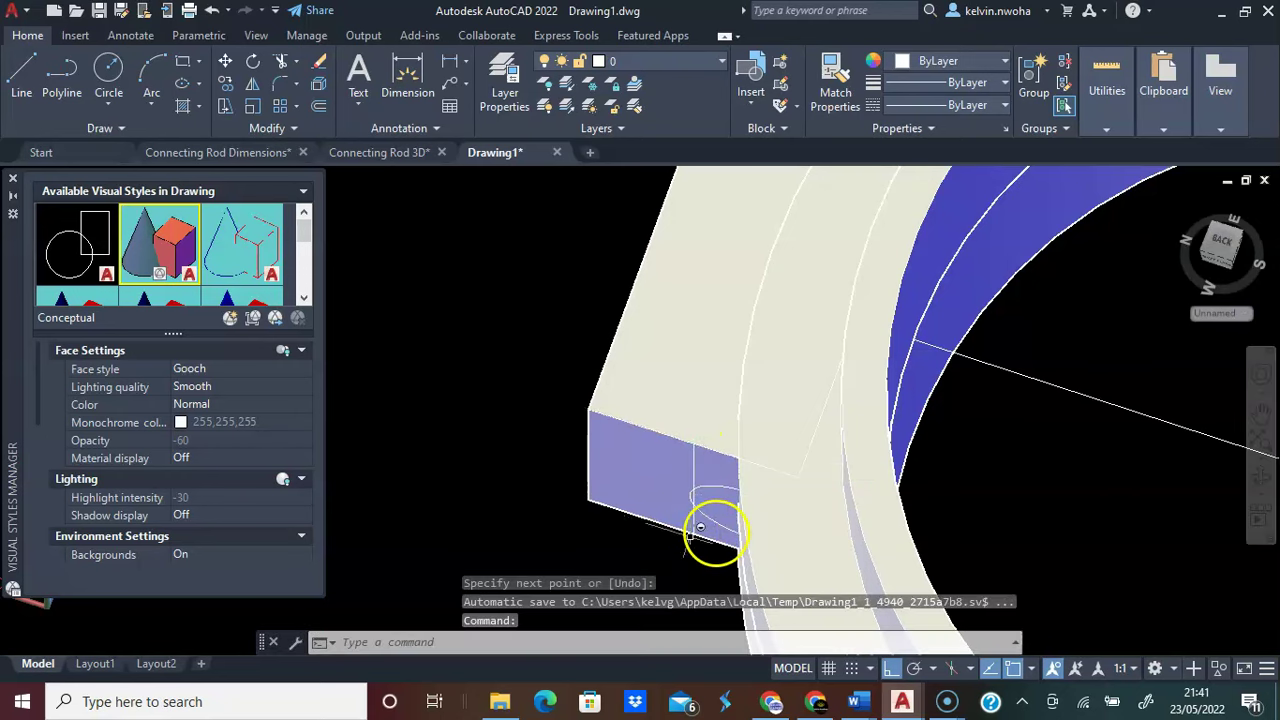
Move the circle out beside the far block, and re-centre it on the midpoint of the vertical line on the end face
{"action": "left_click", "coordinate": [719, 524]}
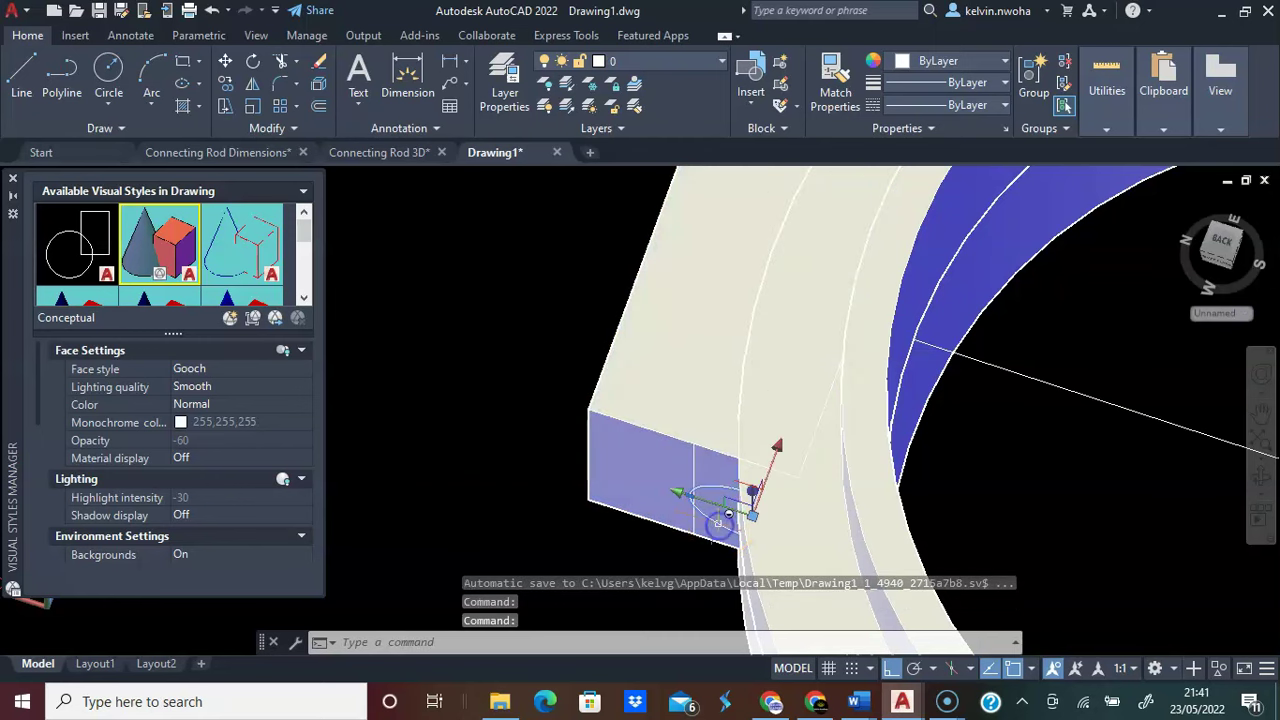
{"action": "left_click", "coordinate": [225, 61]}
{"action": "left_click", "coordinate": [720, 510]}
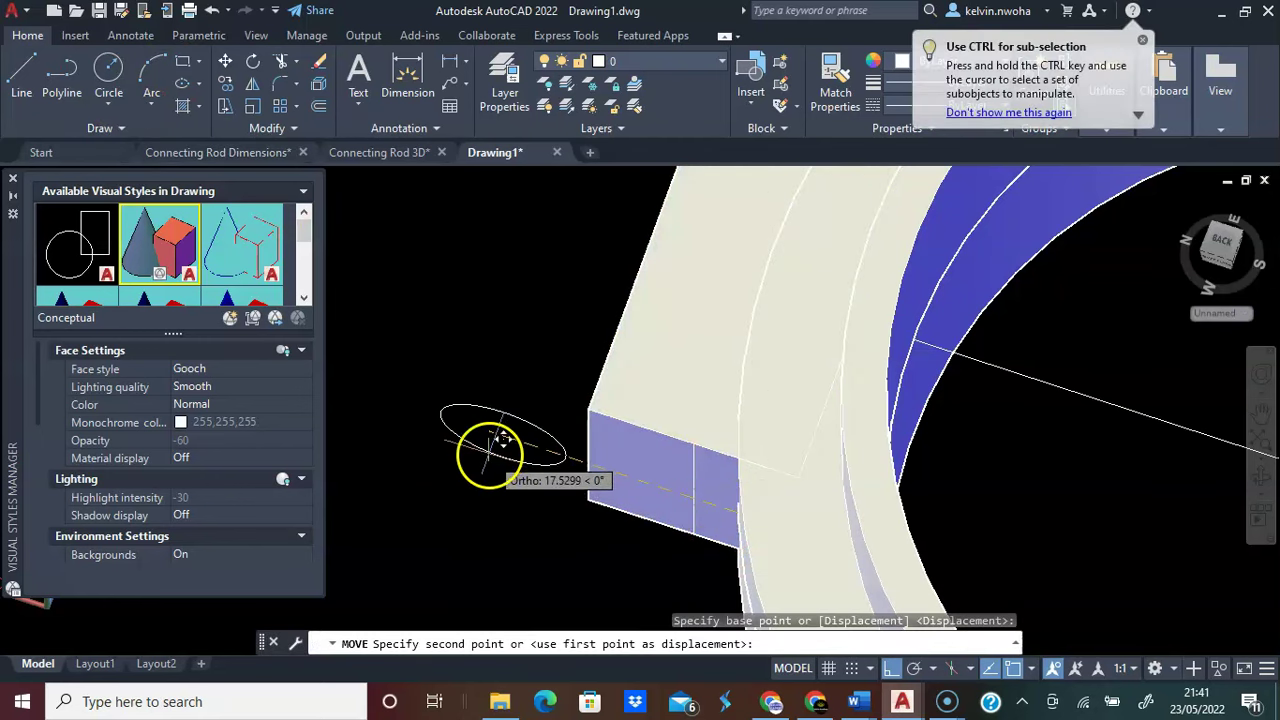
{"action": "left_click", "coordinate": [495, 440]}
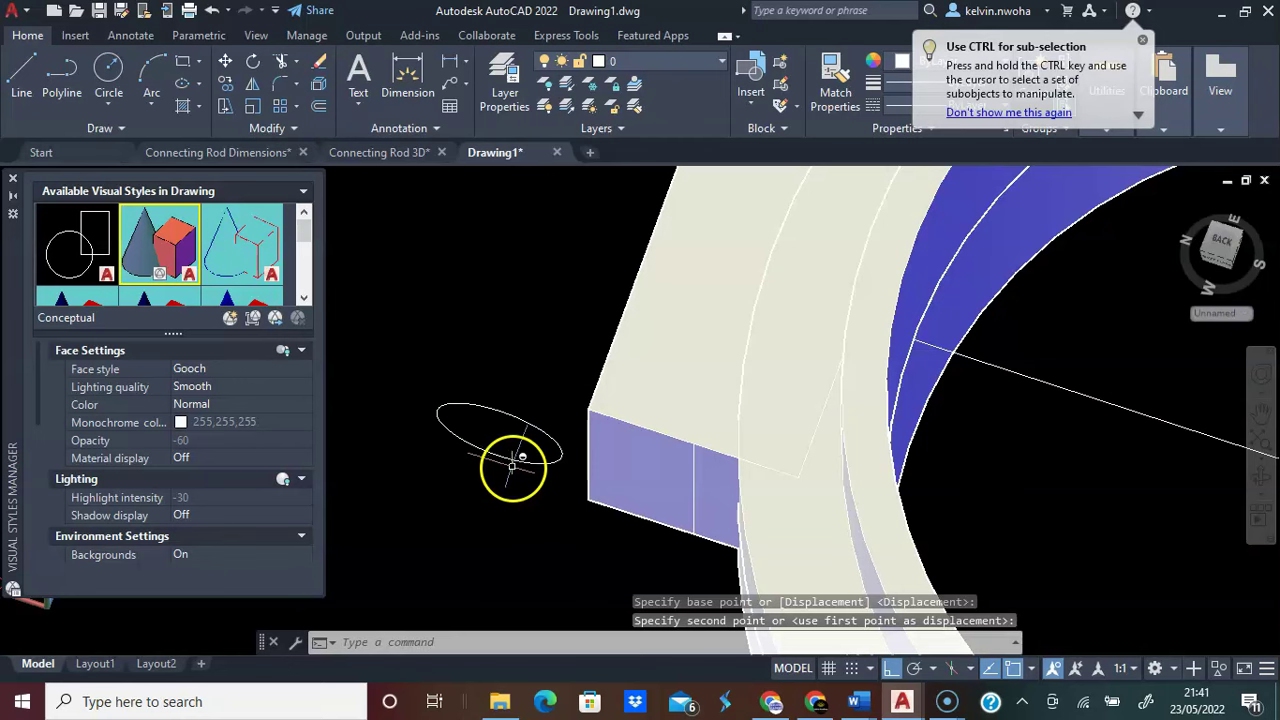
{"action": "left_click", "coordinate": [513, 458]}
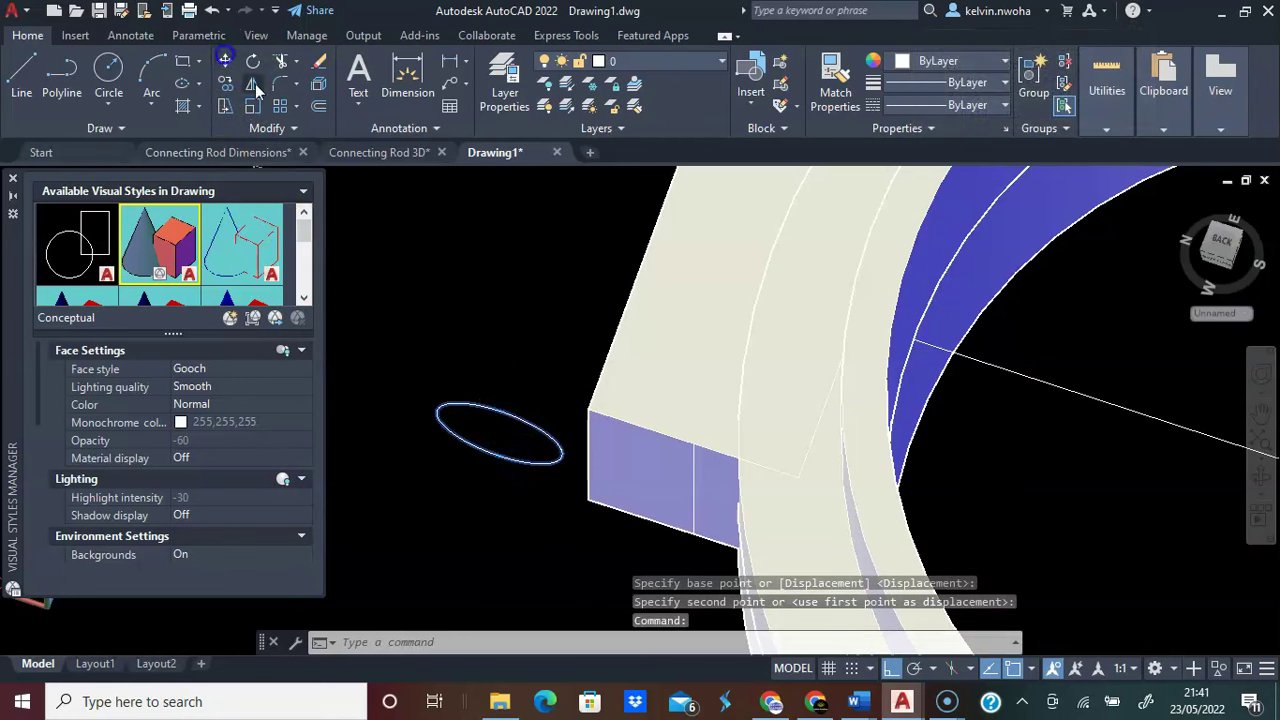
{"action": "left_click", "coordinate": [225, 61]}
{"action": "left_click", "coordinate": [498, 437]}
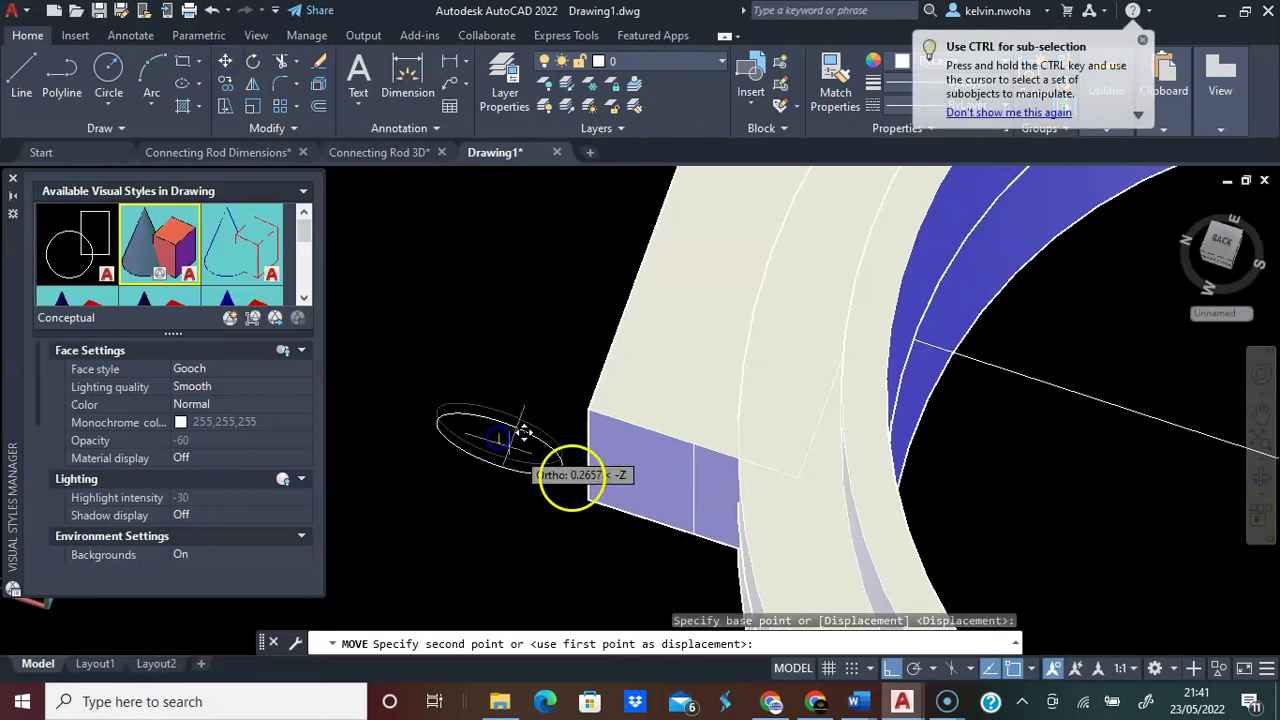
{"action": "middle_click_drag", "start_coordinate": [707, 473], "coordinate": [622, 435], "text": "shift"}
{"action": "key", "text": "Escape"}
{"action": "scroll", "coordinate": [545, 413], "scroll_direction": "down", "scroll_amount": 10}
{"action": "scroll", "coordinate": [620, 425], "scroll_direction": "up", "scroll_amount": 10}
{"action": "scroll", "coordinate": [620, 425], "scroll_direction": "up", "scroll_amount": 3}
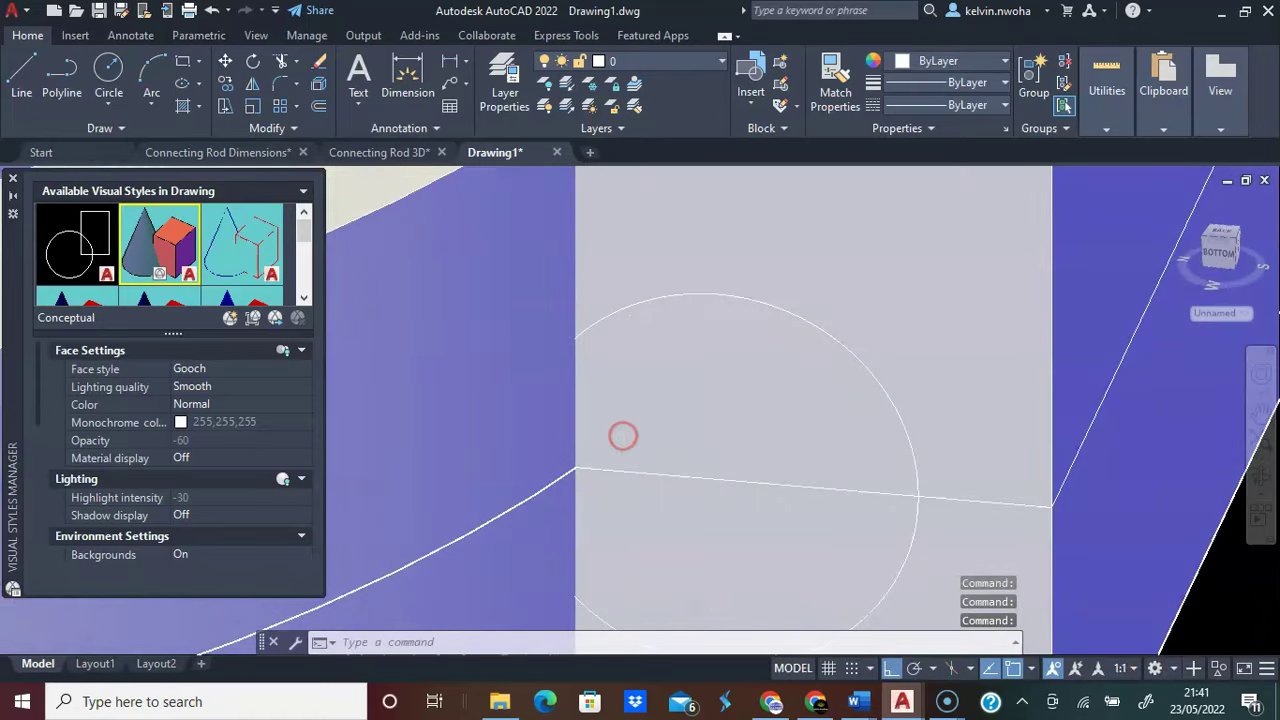
Presspull both halves of the circle on the far block's end face back through and beyond the block
{"action": "scroll", "coordinate": [545, 425], "scroll_direction": "down", "scroll_amount": 8}
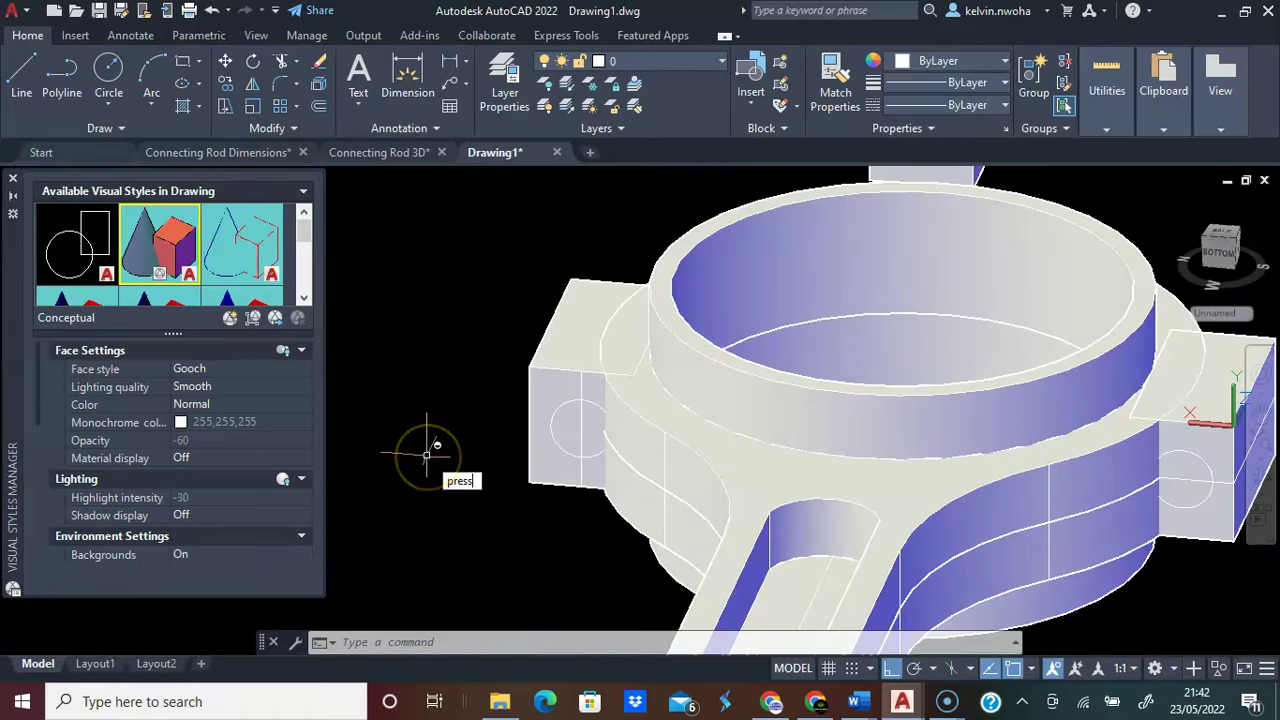
{"action": "type", "text": "ll"}
{"action": "key", "text": "Return"}
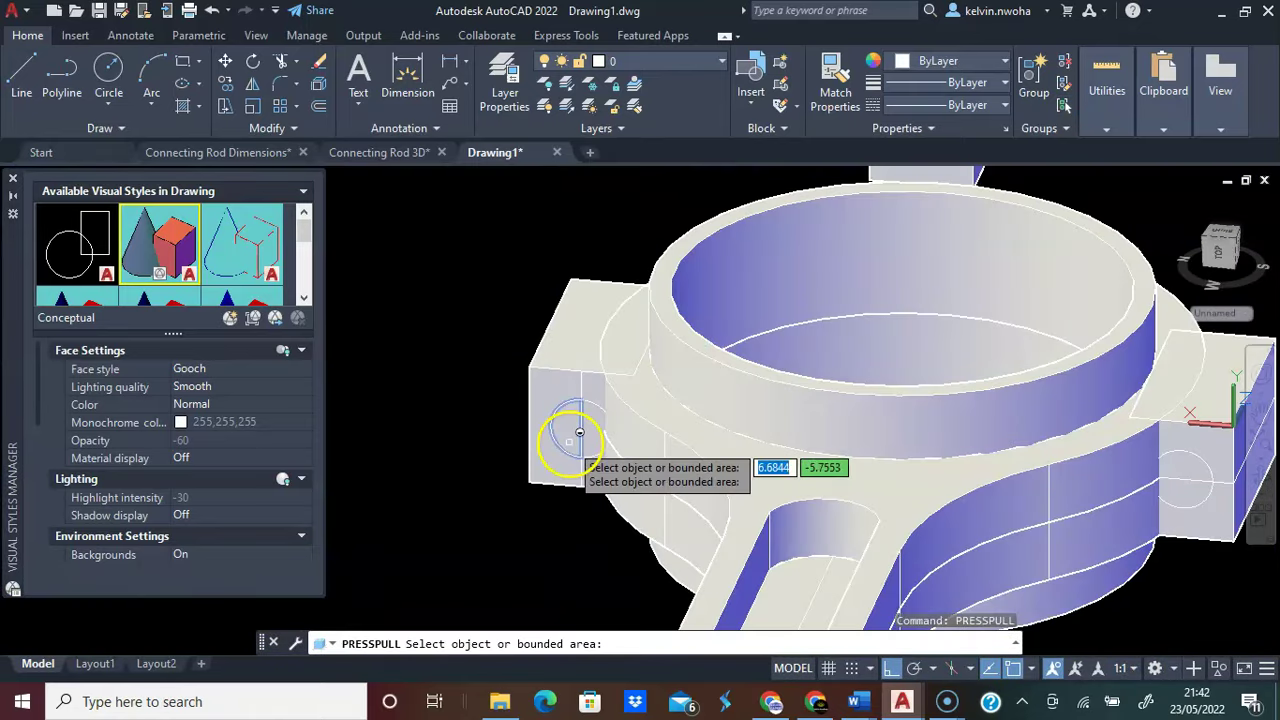
{"action": "left_click", "coordinate": [570, 442]}
{"action": "scroll", "coordinate": [575, 432], "scroll_direction": "down", "scroll_amount": 4}
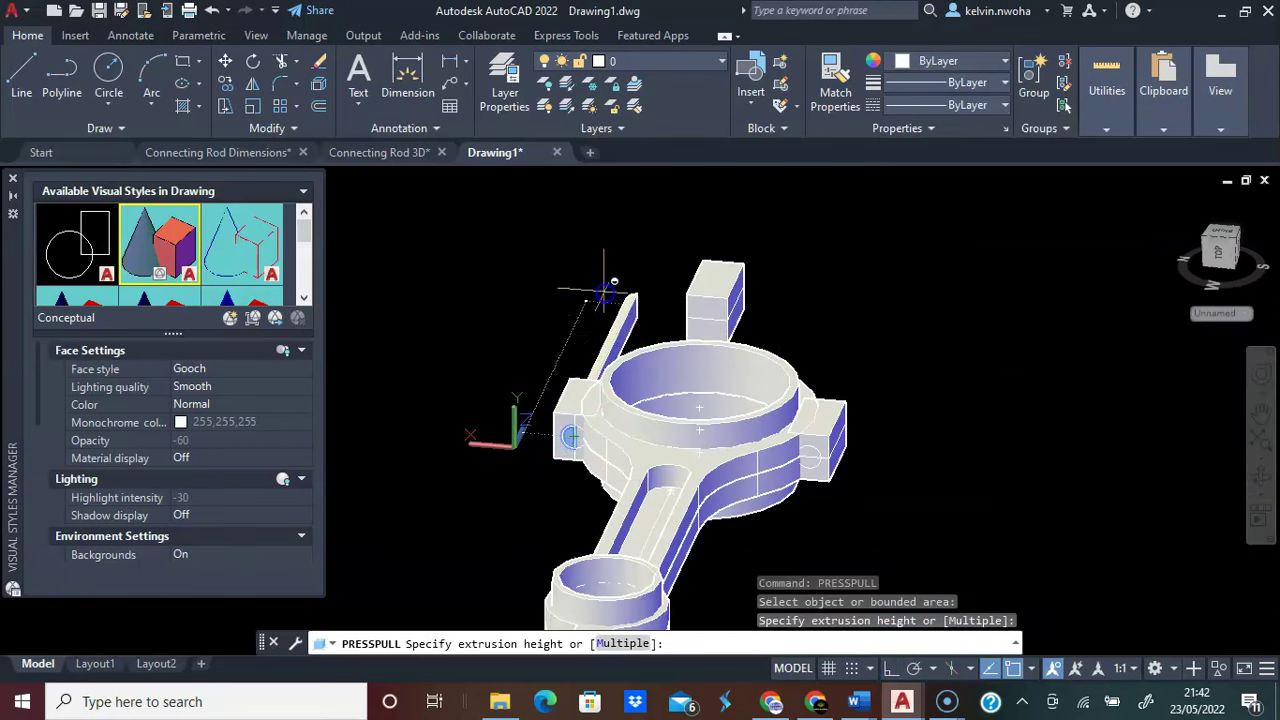
{"action": "left_click", "coordinate": [606, 286]}
{"action": "scroll", "coordinate": [575, 445], "scroll_direction": "up", "scroll_amount": 5}
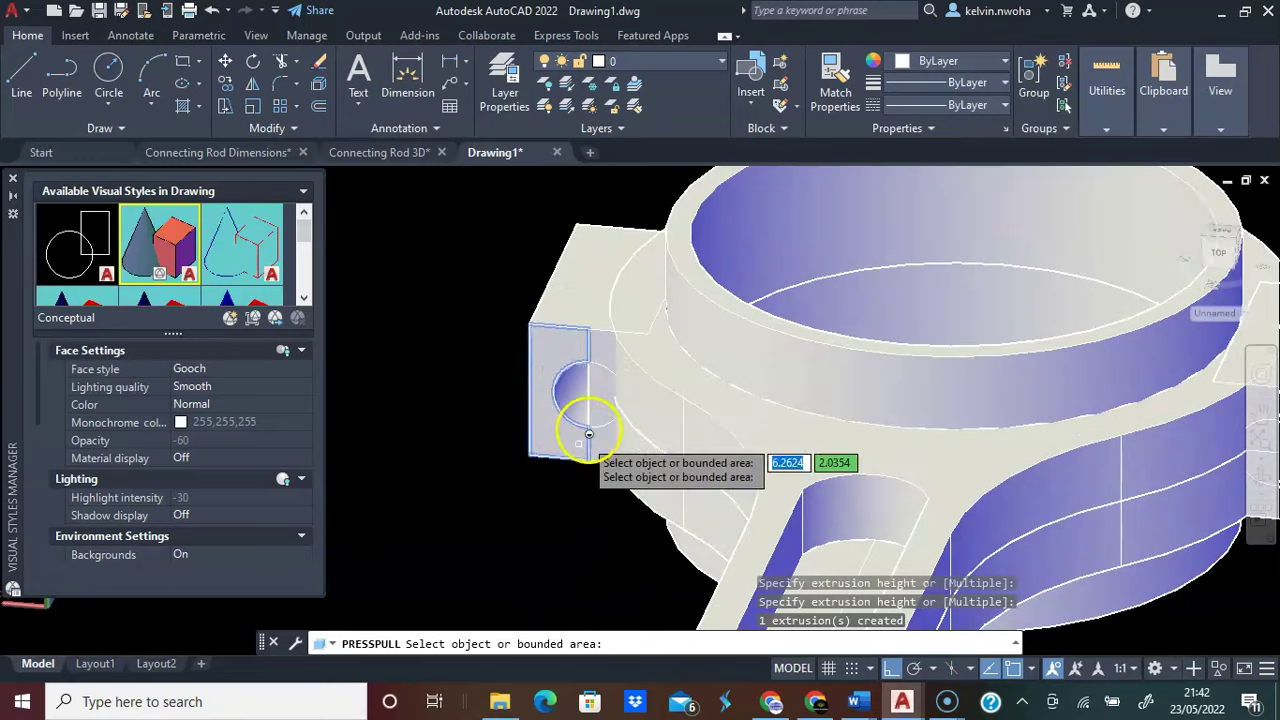
{"action": "left_click", "coordinate": [606, 400]}
{"action": "scroll", "coordinate": [594, 403], "scroll_direction": "down", "scroll_amount": 5}
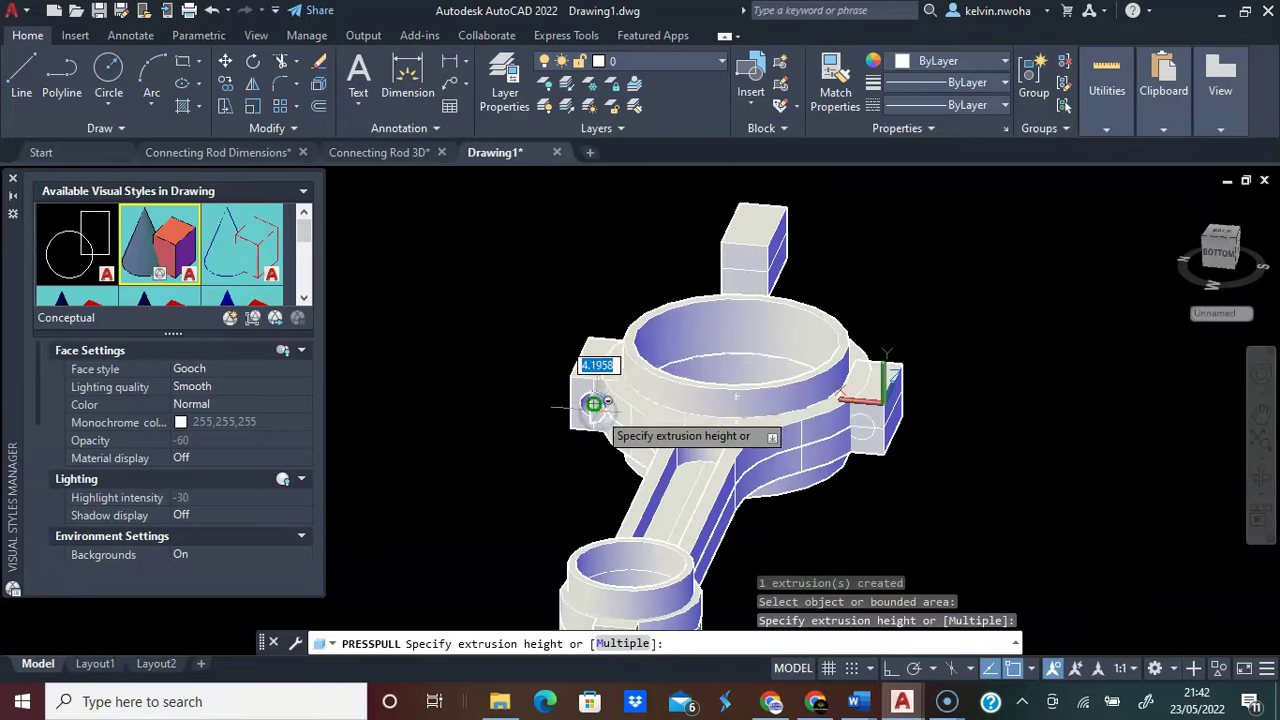
{"action": "left_click", "coordinate": [641, 257]}
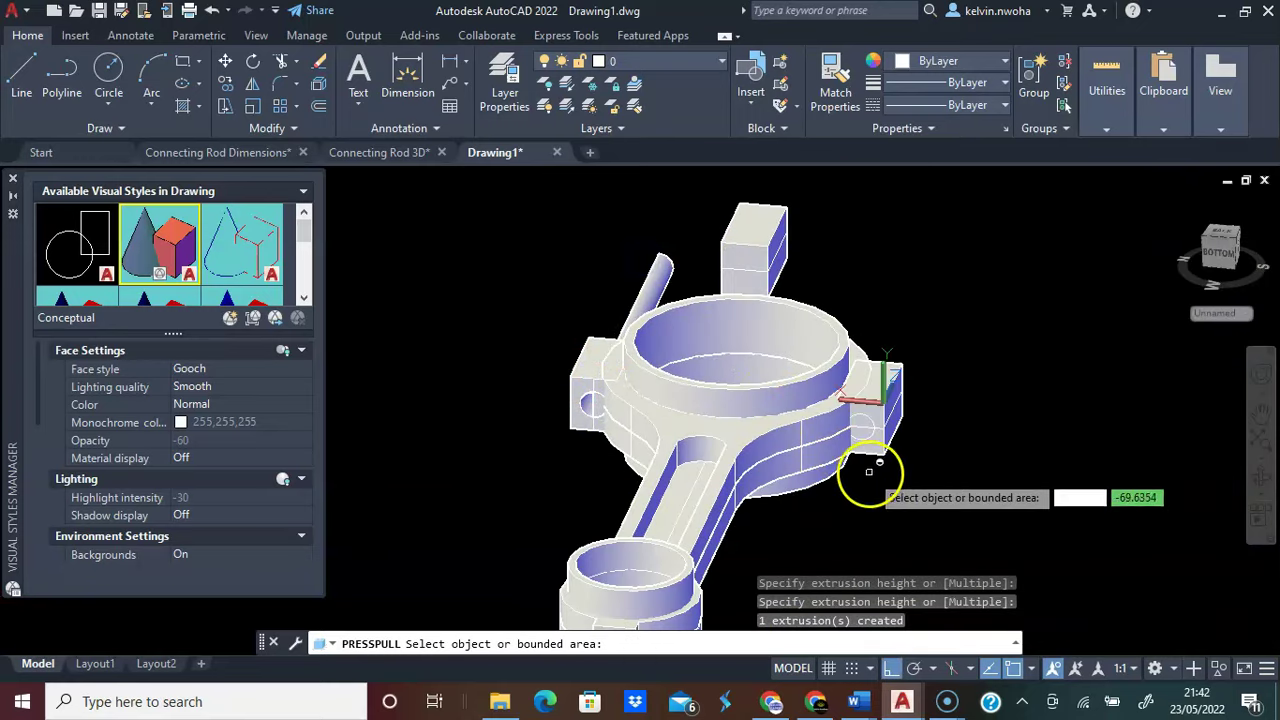
Presspull the circle on the near block's end face back through the whole block to cut its bolt hole
{"action": "scroll", "coordinate": [871, 440], "scroll_direction": "up", "scroll_amount": 5}
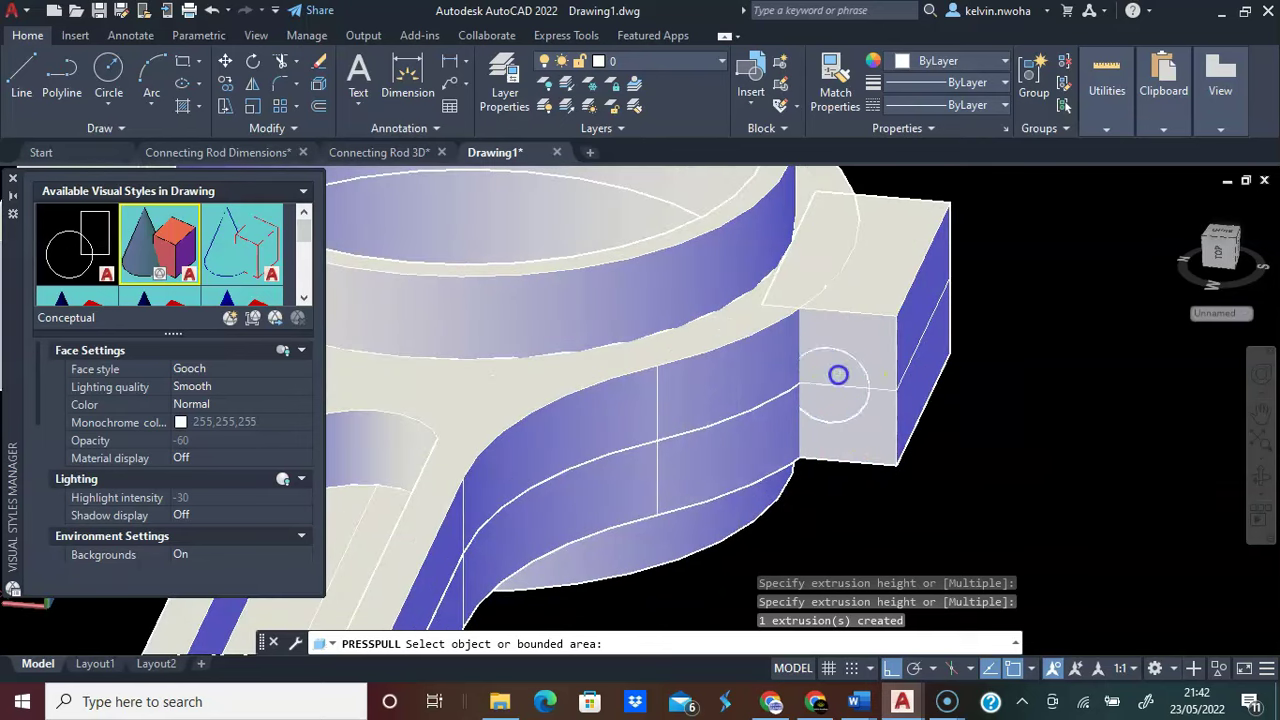
{"action": "left_click", "coordinate": [837, 371]}
{"action": "scroll", "coordinate": [843, 371], "scroll_direction": "down", "scroll_amount": 5}
{"action": "left_click", "coordinate": [940, 300]}
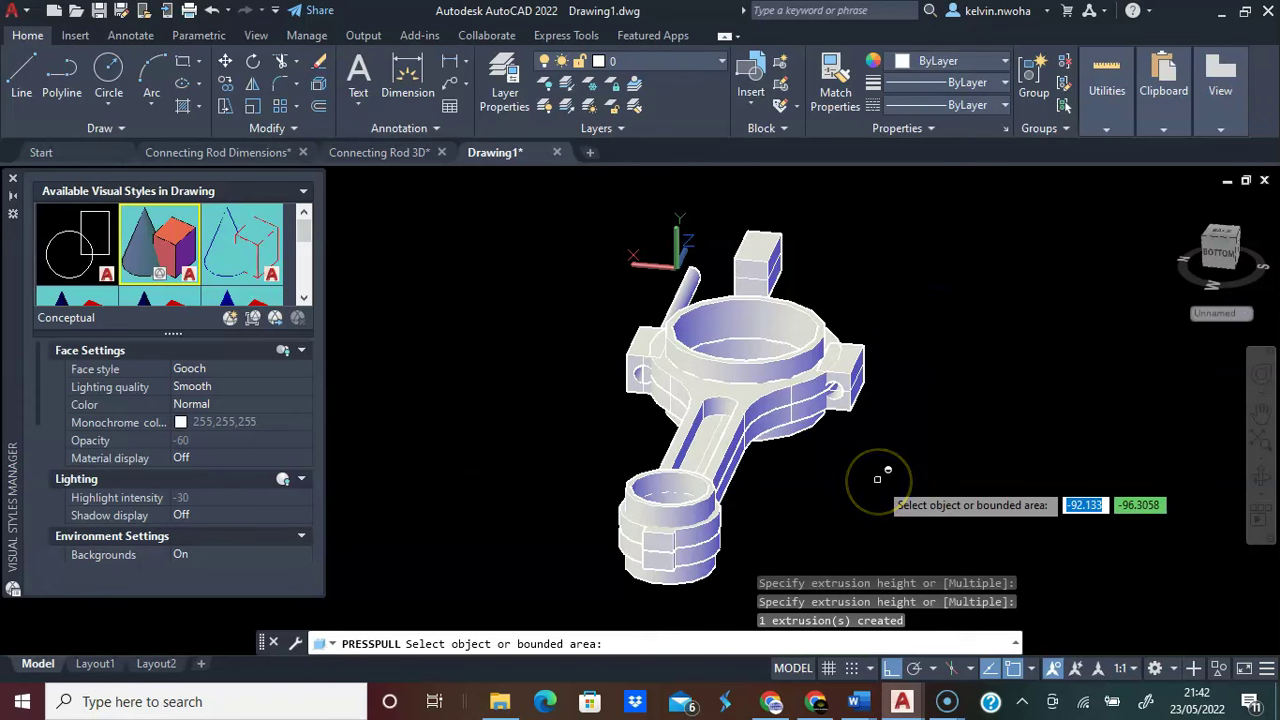
{"action": "key", "text": "Return"}
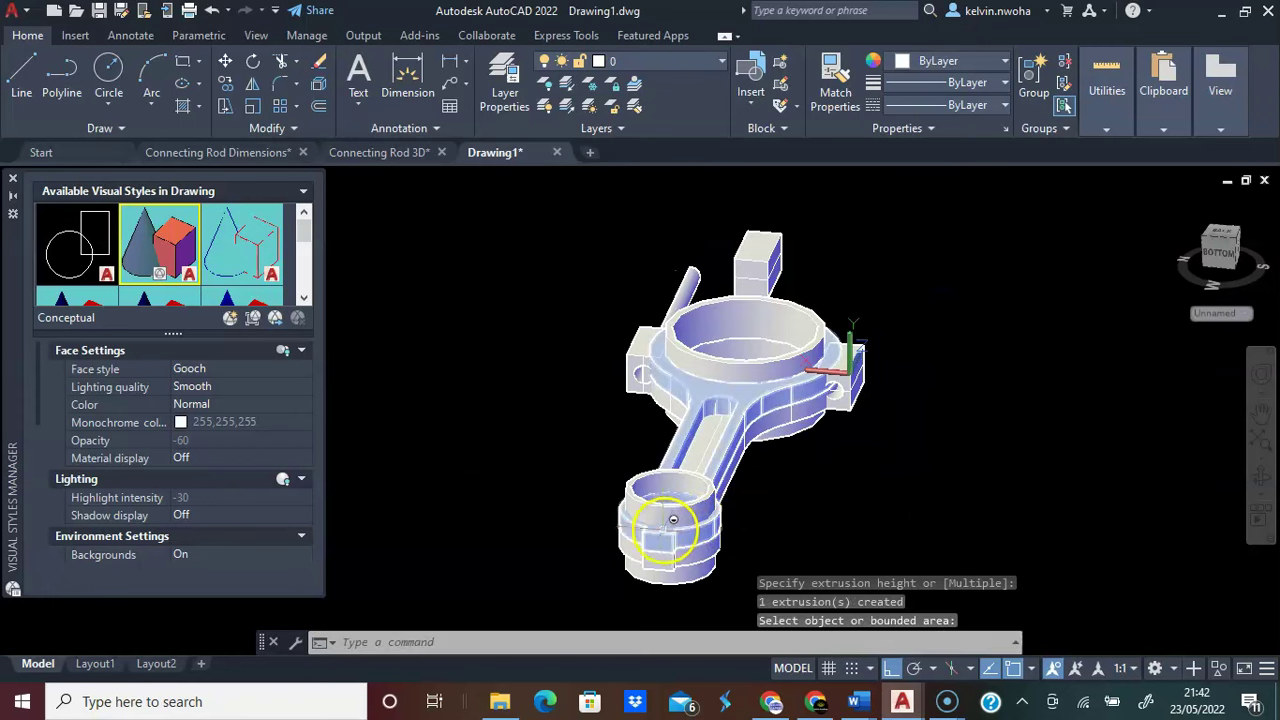
Delete the half-round bar that projects from the far block
{"action": "middle_click_drag", "start_coordinate": [671, 521], "coordinate": [702, 503], "text": "shift"}
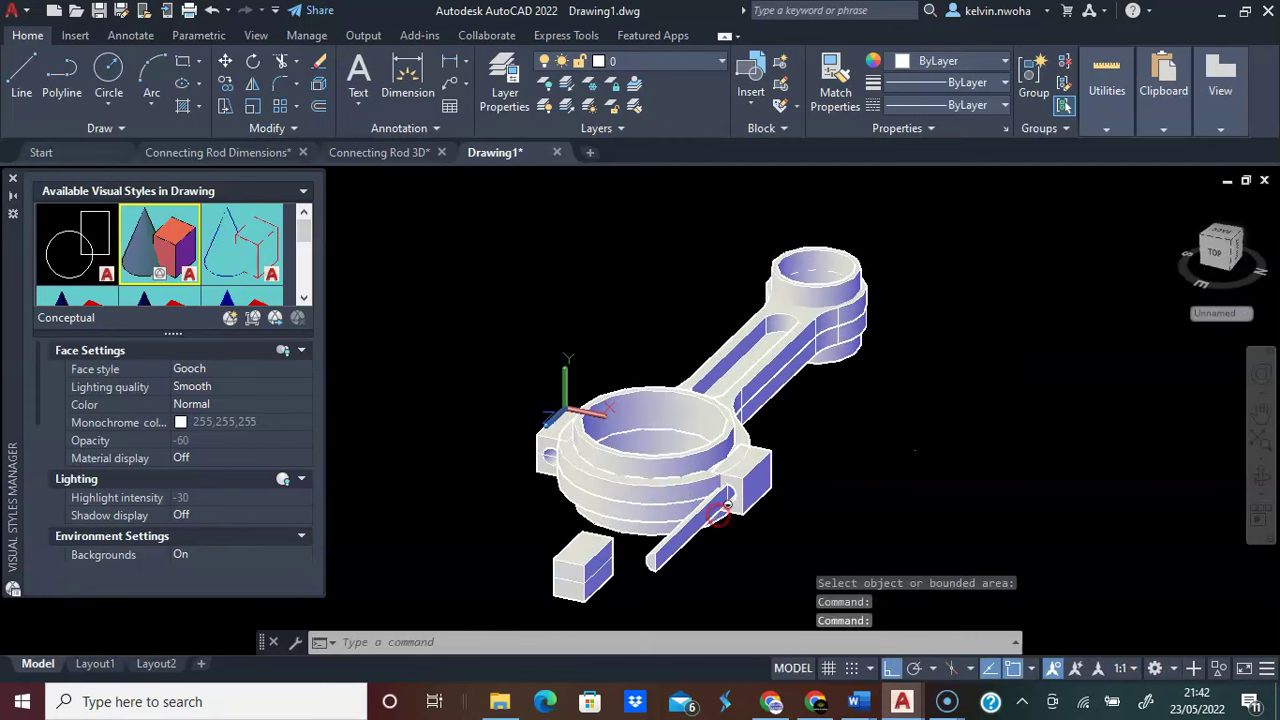
{"action": "left_click", "coordinate": [702, 503]}
{"action": "scroll", "coordinate": [700, 505], "scroll_direction": "up", "scroll_amount": 5}
{"action": "key", "text": "Delete"}
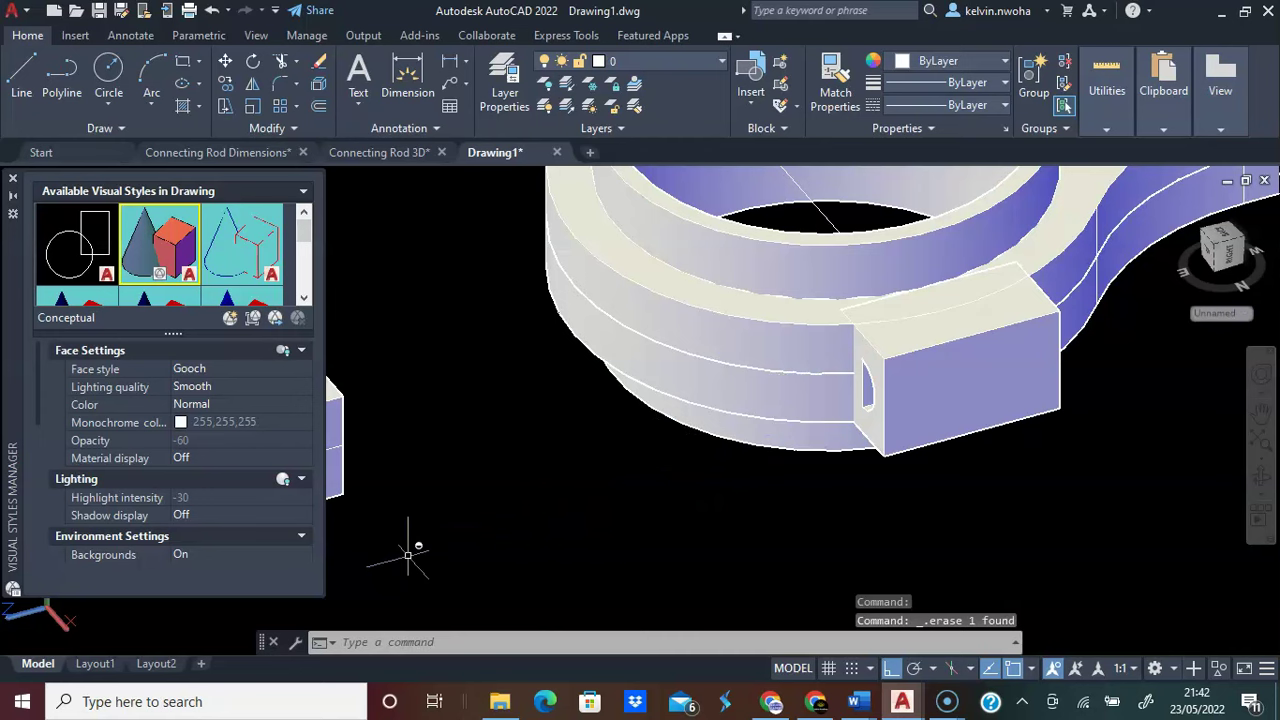
Presspull the remaining half of the circle on the half-cut big-end block back through the block to complete its bolt hole
{"action": "middle_click_drag", "start_coordinate": [496, 545], "coordinate": [587, 446], "text": "shift"}
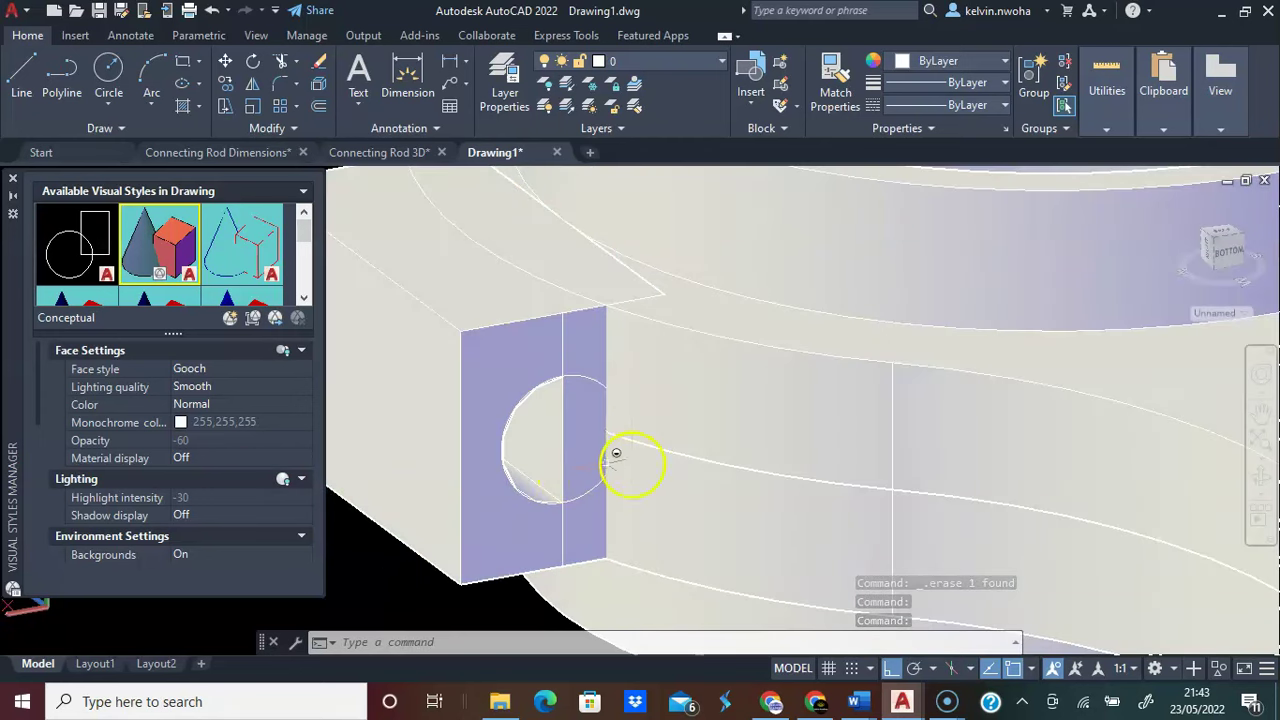
{"action": "scroll", "coordinate": [590, 475], "scroll_direction": "down", "scroll_amount": 5}
{"action": "scroll", "coordinate": [523, 497], "scroll_direction": "up", "scroll_amount": 2}
{"action": "type", "text": "REes"}
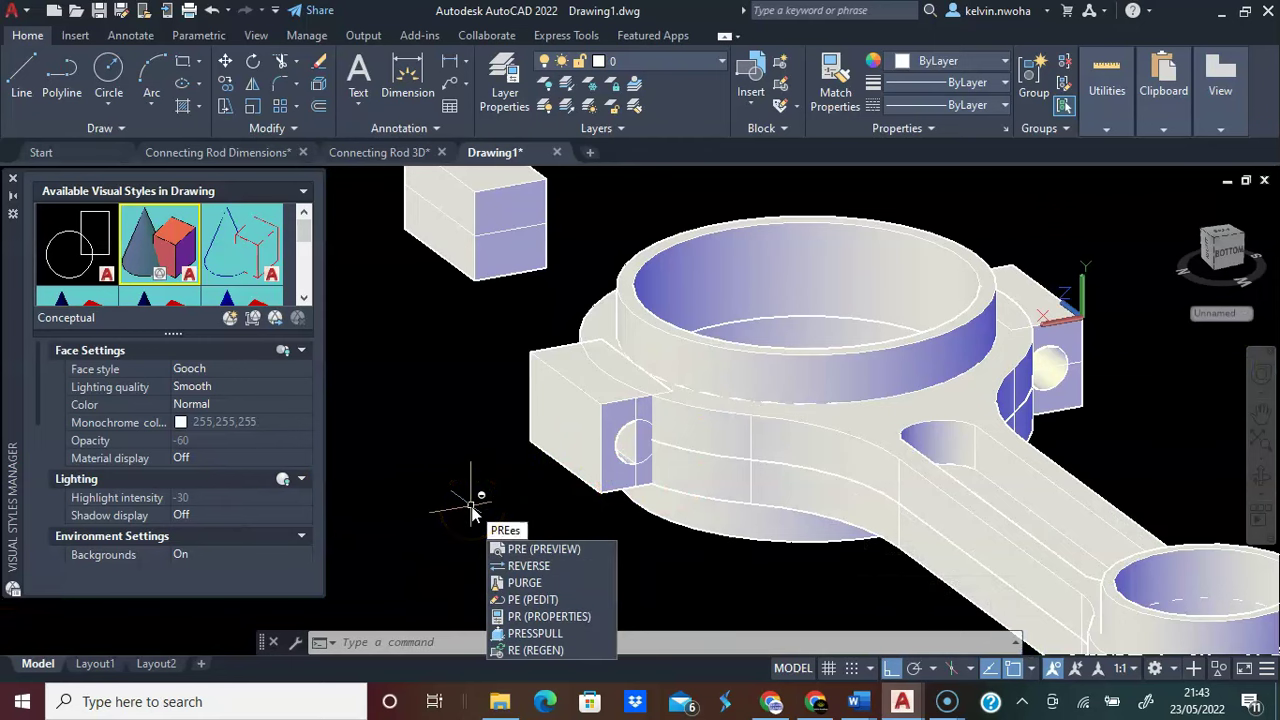
{"action": "type", "text": "S"}
{"action": "key", "text": "Return"}
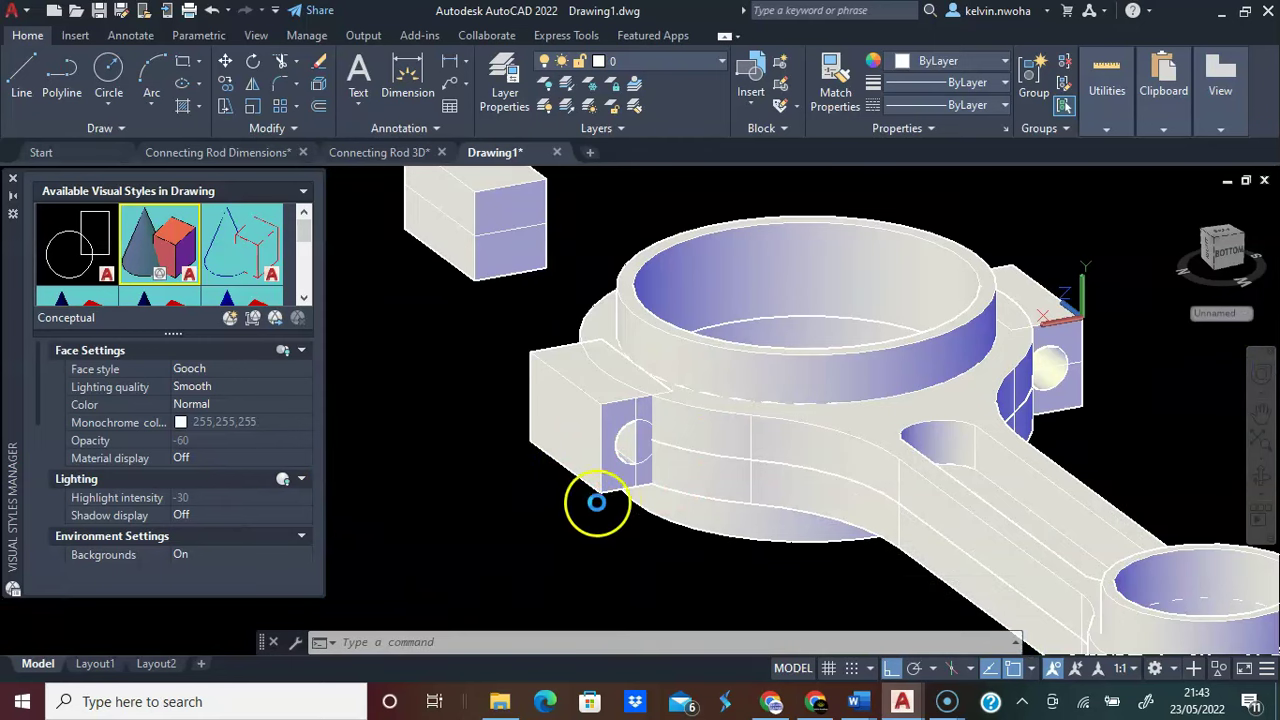
{"action": "scroll", "coordinate": [640, 445], "scroll_direction": "up", "scroll_amount": 2}
{"action": "left_click", "coordinate": [651, 443]}
{"action": "scroll", "coordinate": [651, 443], "scroll_direction": "down", "scroll_amount": 4}
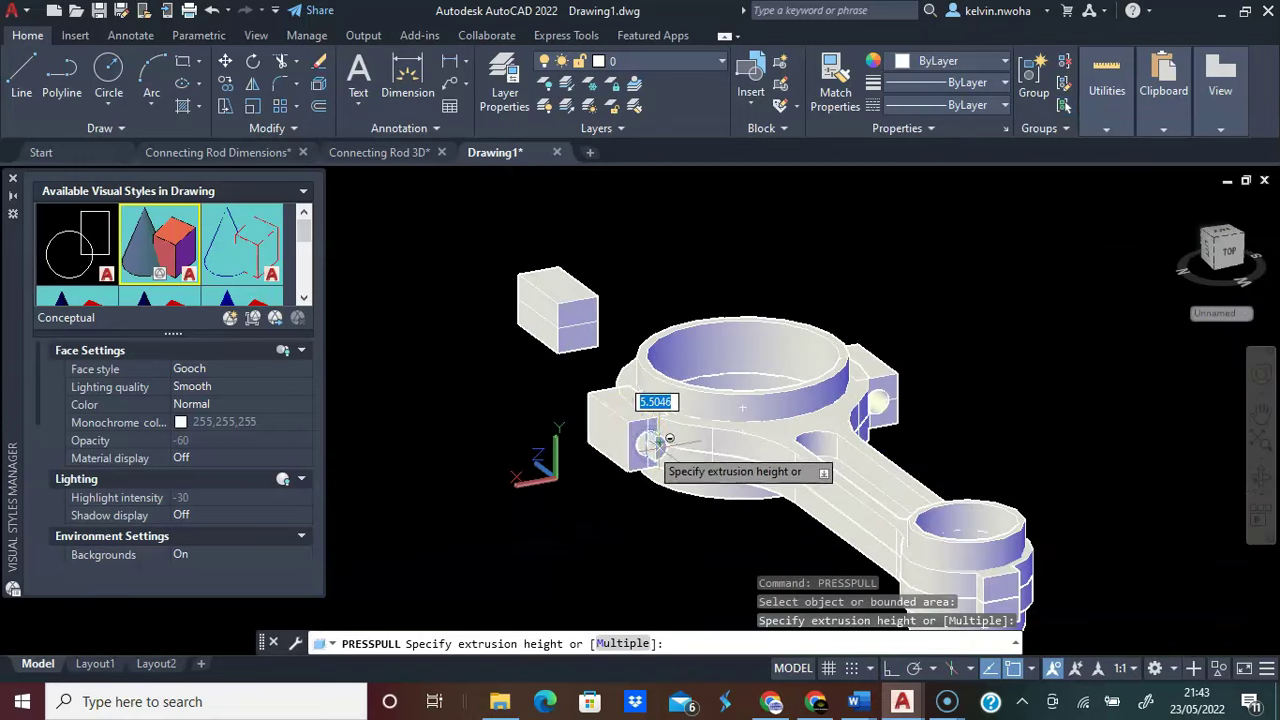
{"action": "left_click", "coordinate": [548, 393]}
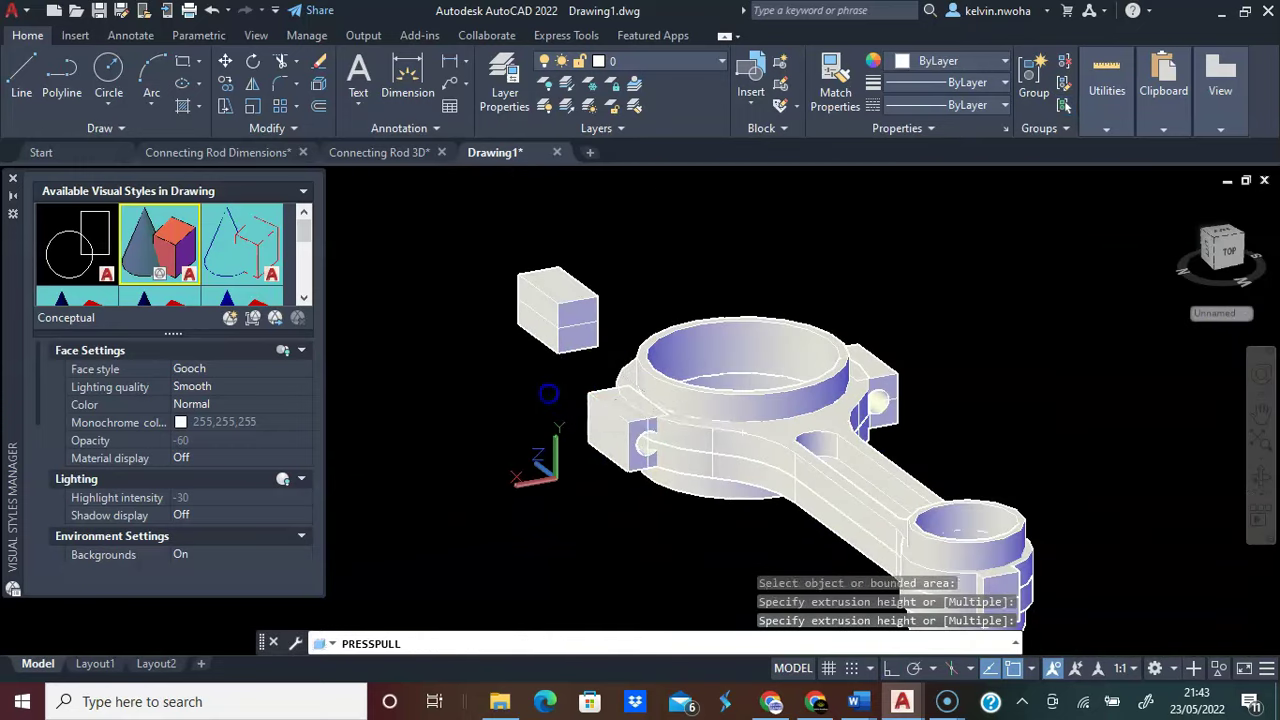
{"action": "left_click", "coordinate": [552, 397]}
{"action": "key", "text": "Return"}
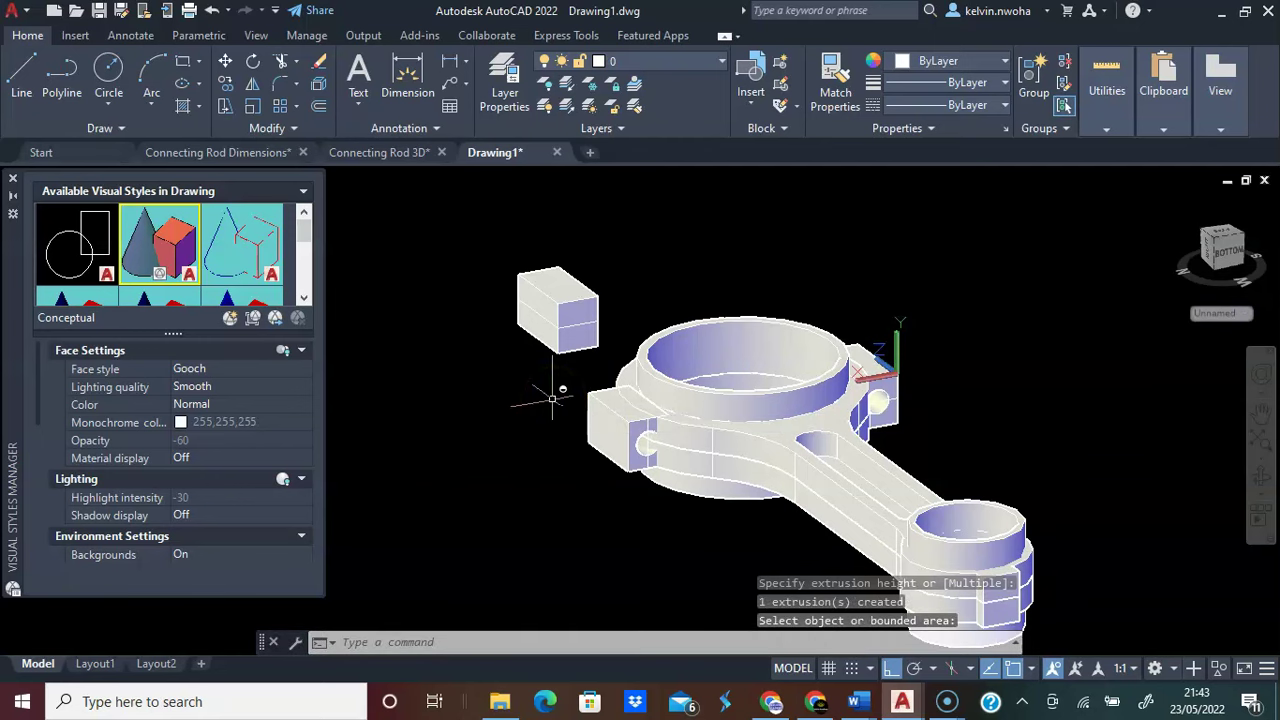
Reset the user coordinate system to World
{"action": "middle_click_drag", "start_coordinate": [552, 397], "coordinate": [1220, 423], "text": "shift"}
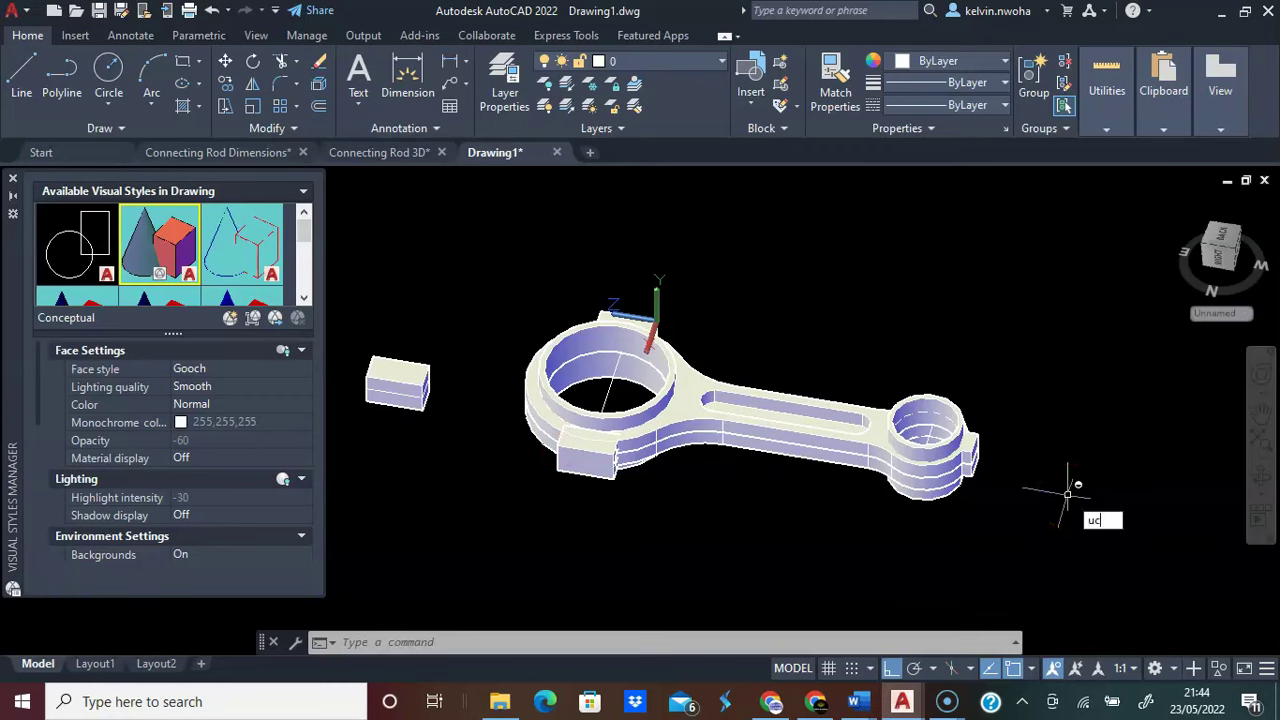
{"action": "key", "text": "Return"}
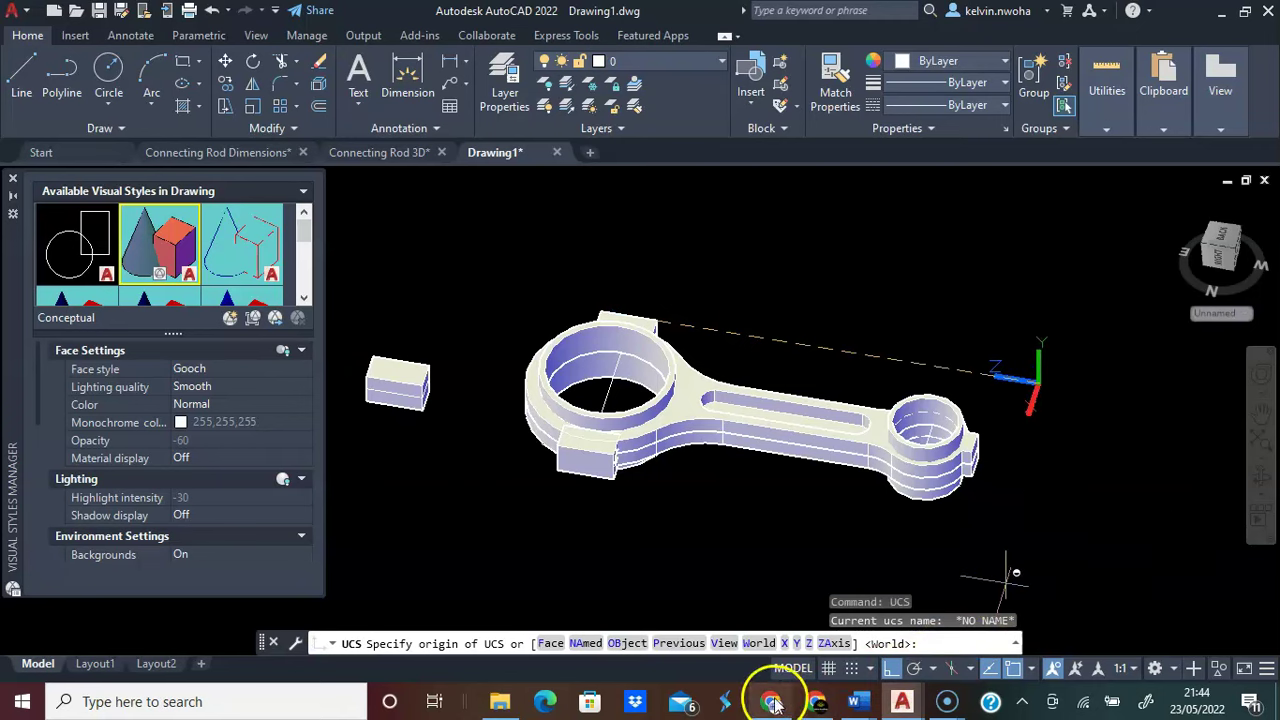
{"action": "left_click", "coordinate": [756, 644]}
{"action": "left_click", "coordinate": [725, 555]}
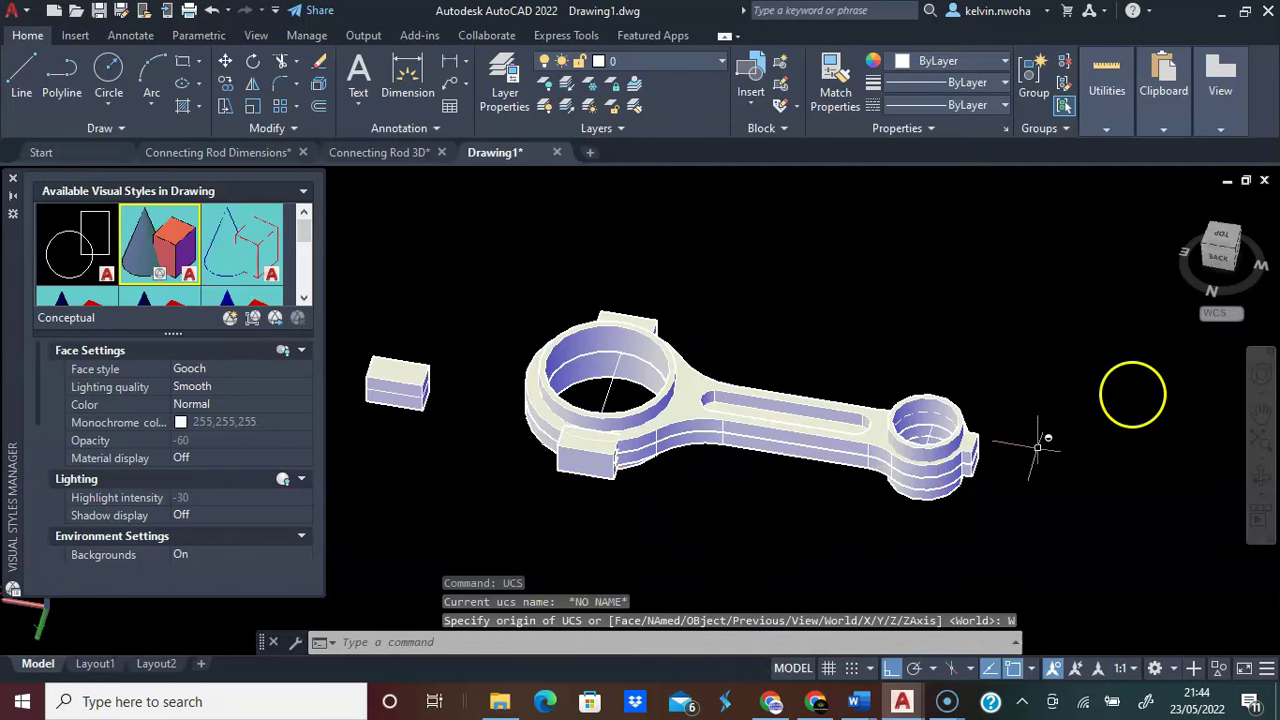
Delete the spare rectangular block that lies apart from the big end, working from an isometric view
{"action": "left_click", "coordinate": [1230, 240]}
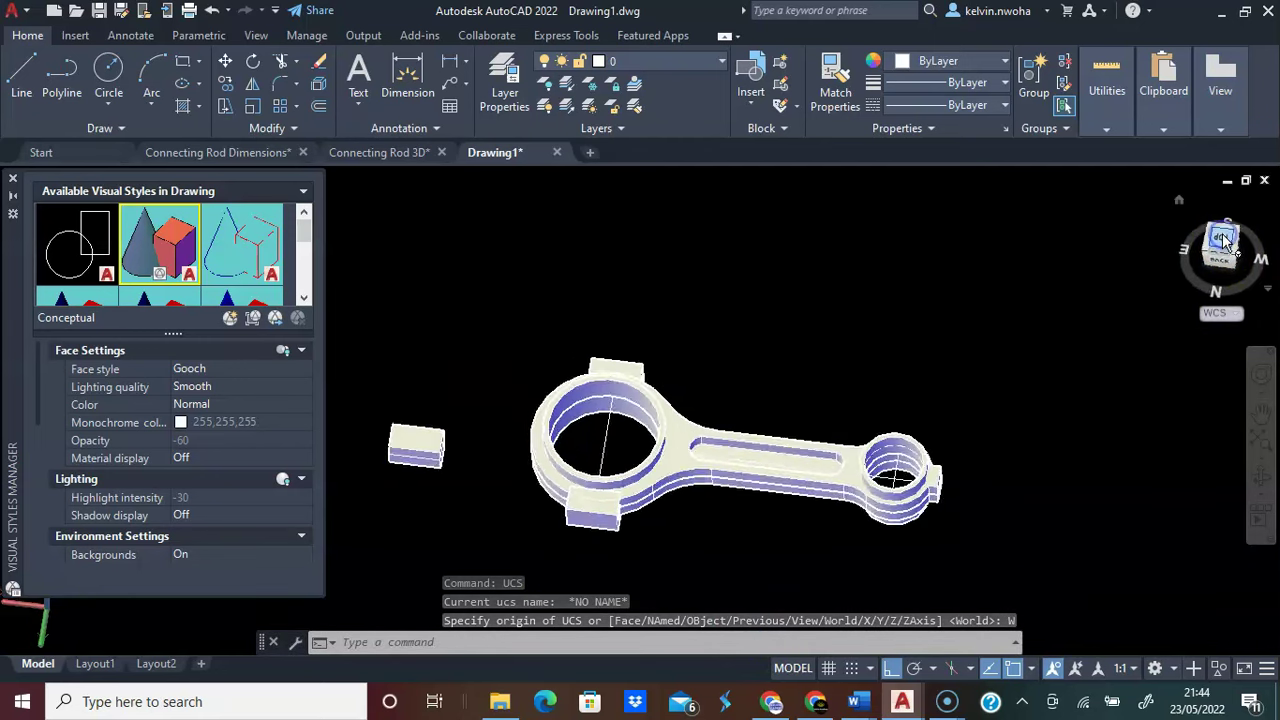
{"action": "left_click_drag", "start_coordinate": [1232, 258], "coordinate": [1245, 248]}
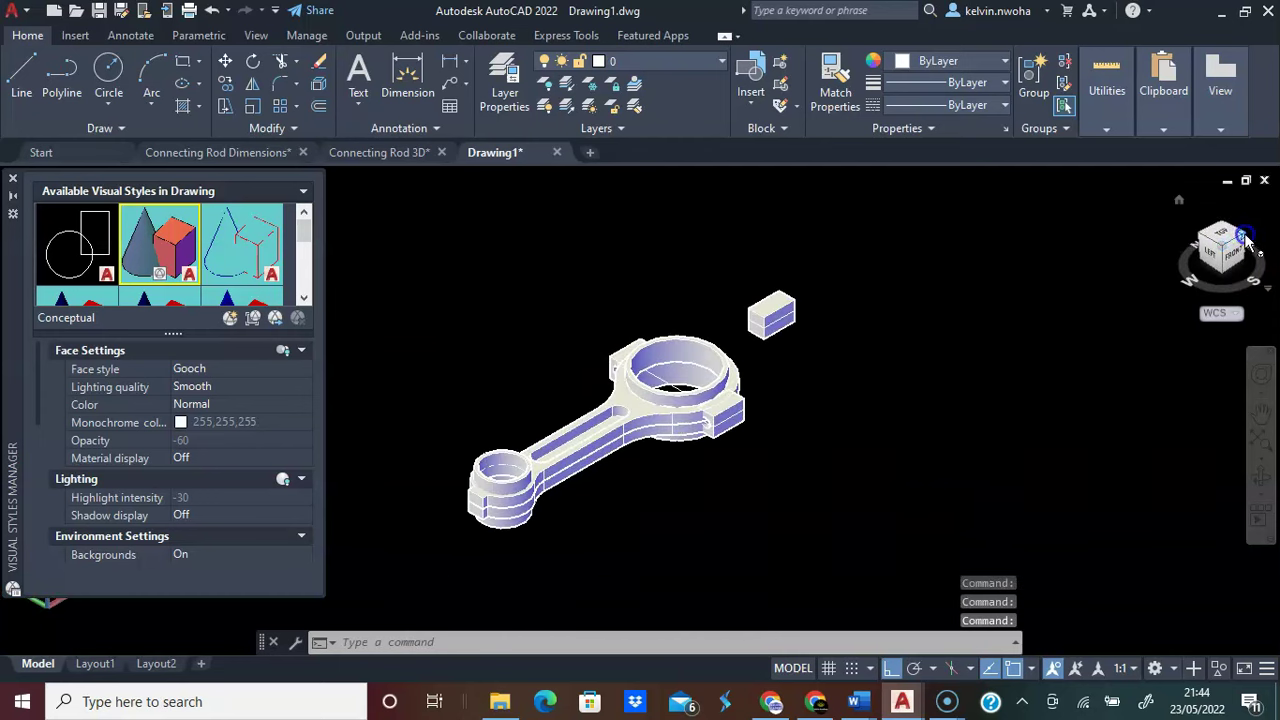
{"action": "left_click", "coordinate": [1245, 237]}
{"action": "left_click", "coordinate": [1226, 240]}
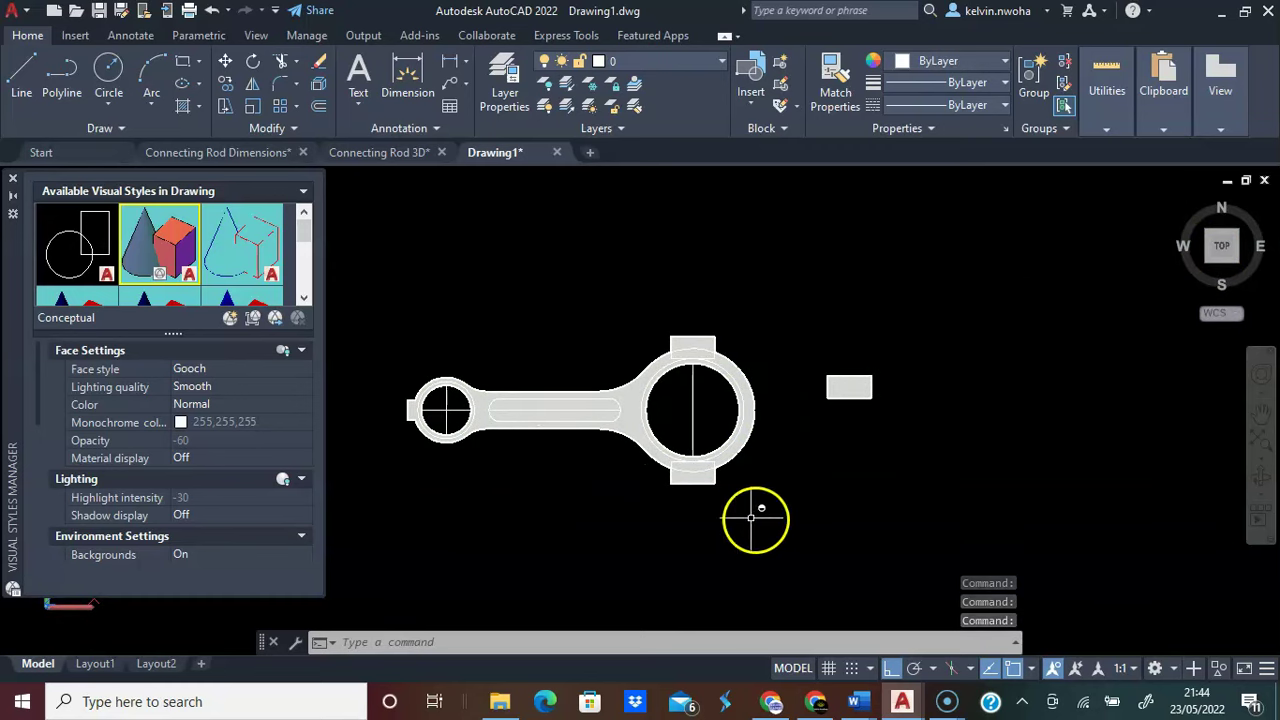
{"action": "left_click", "coordinate": [1210, 262]}
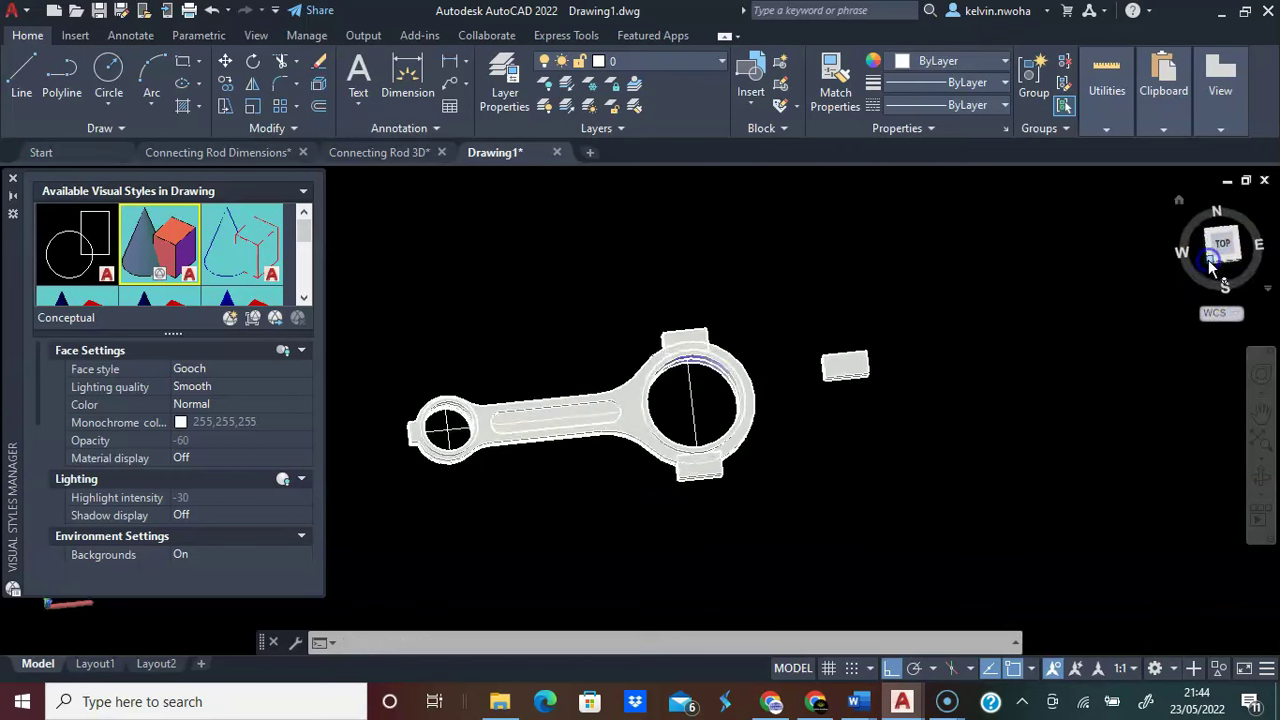
{"action": "scroll", "coordinate": [515, 425], "scroll_direction": "down", "scroll_amount": 3}
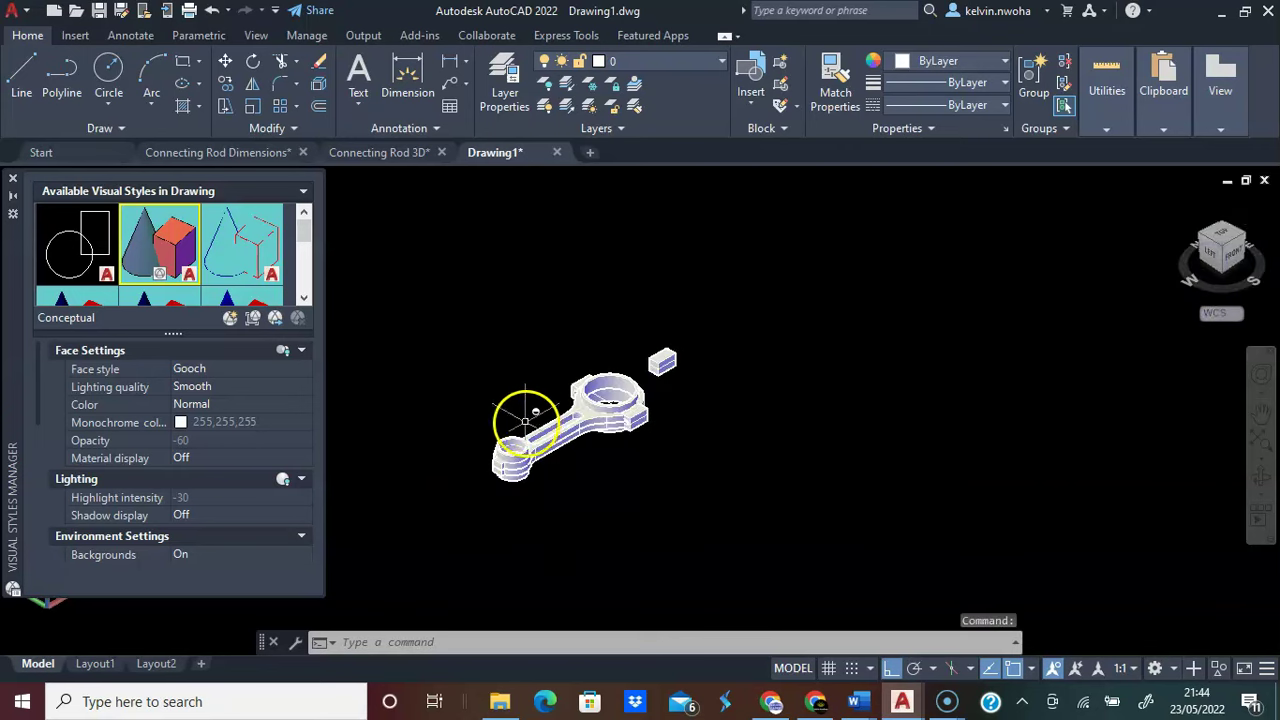
{"action": "scroll", "coordinate": [600, 395], "scroll_direction": "up", "scroll_amount": 2}
{"action": "left_click", "coordinate": [850, 350]}
{"action": "left_click", "coordinate": [788, 264]}
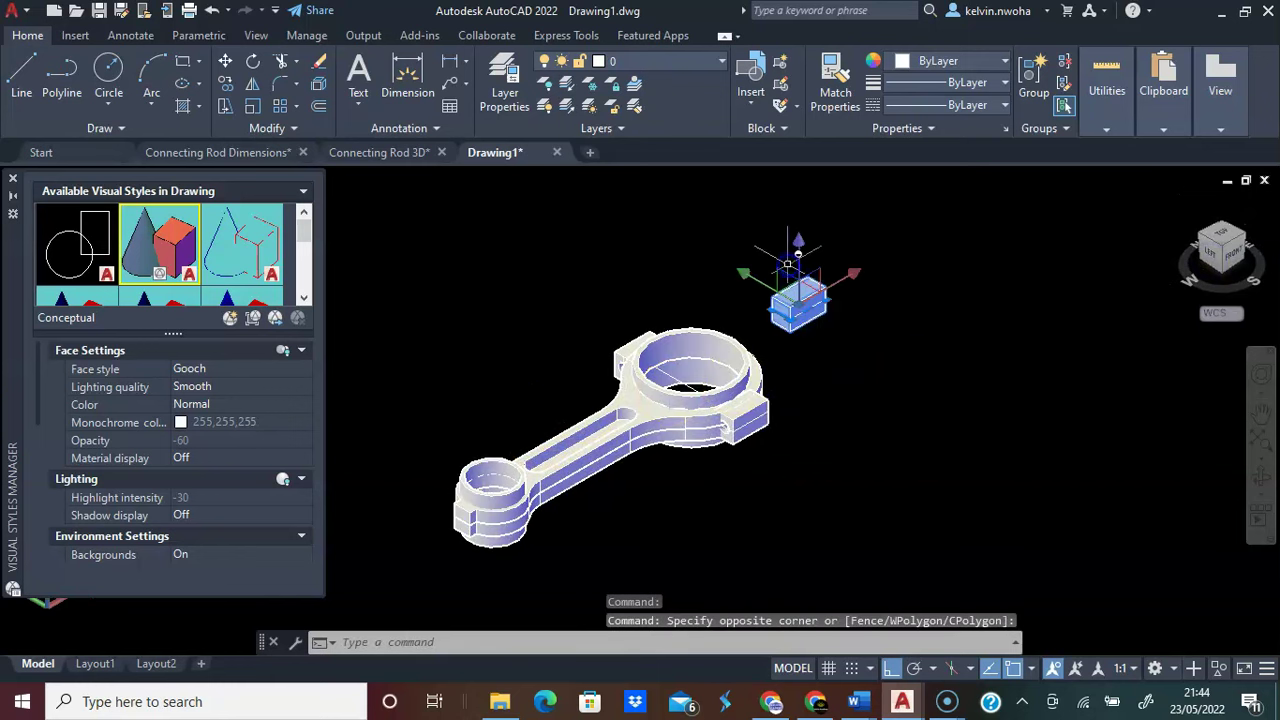
{"action": "key", "text": "Delete"}
Union all the solid parts of the connecting rod into a single solid
{"action": "scroll", "coordinate": [973, 348], "scroll_direction": "up", "scroll_amount": 2}
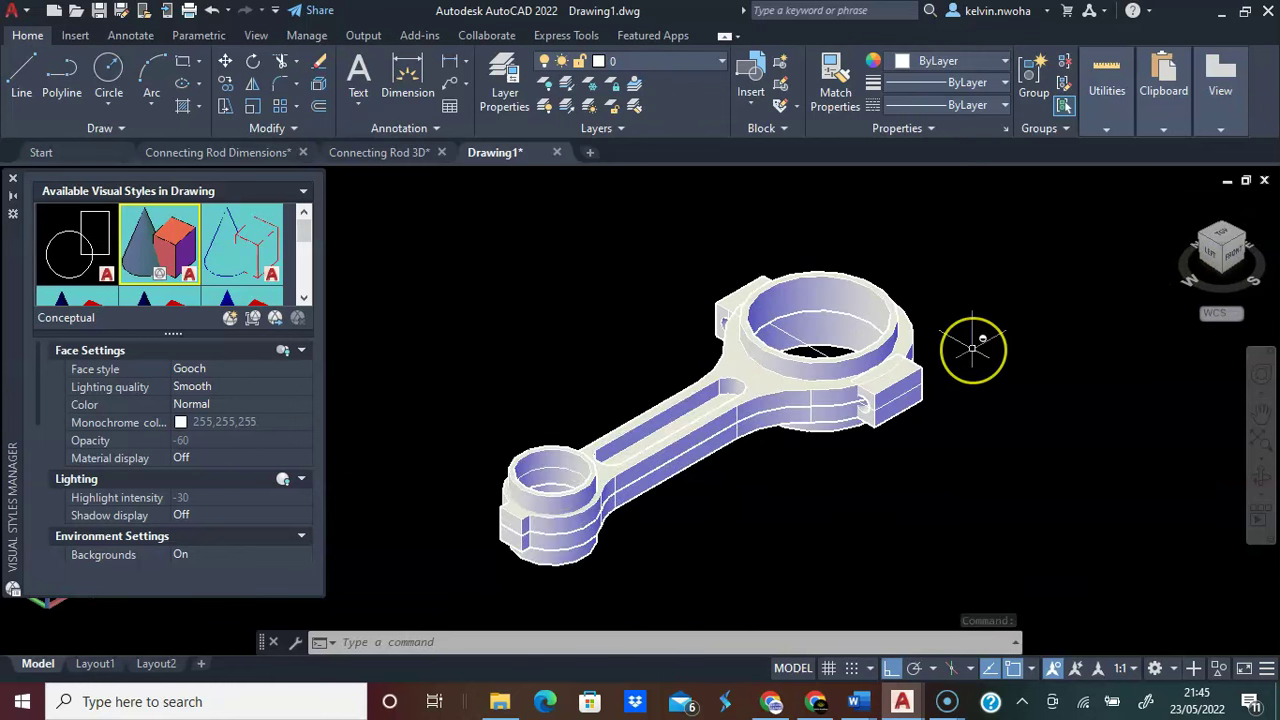
{"action": "scroll", "coordinate": [973, 348], "scroll_direction": "up", "scroll_amount": 2}
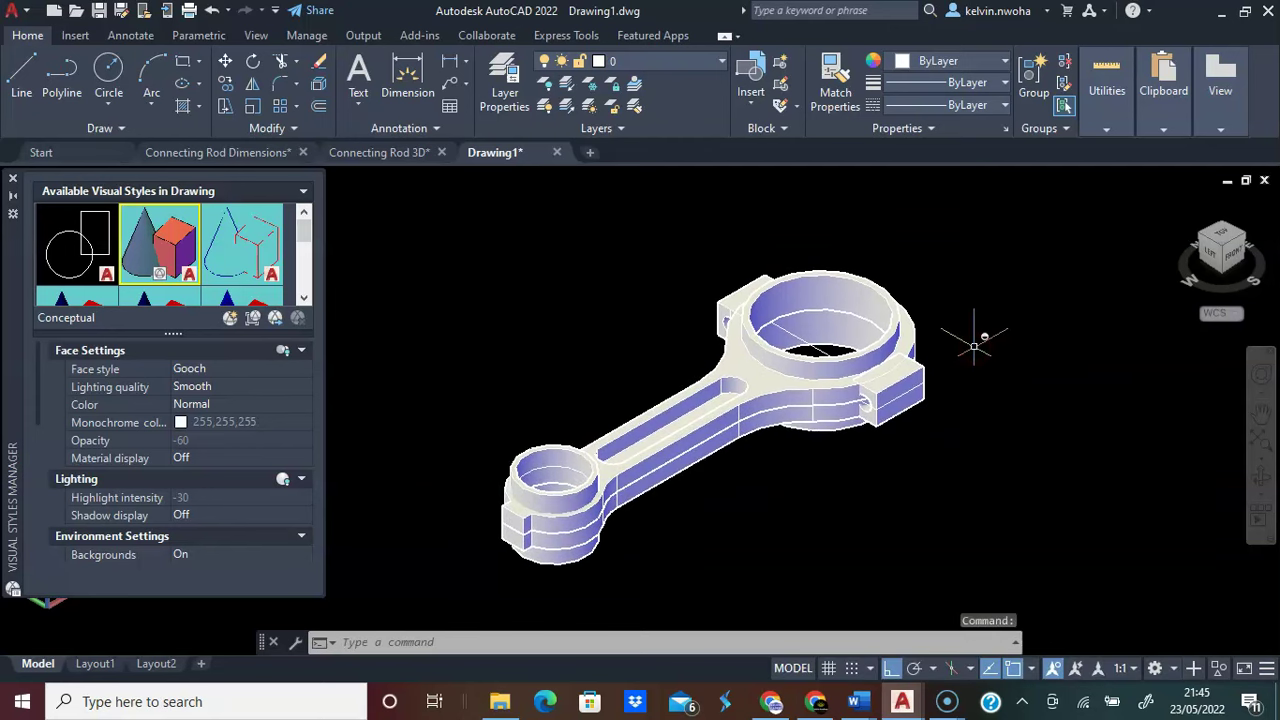
{"action": "scroll", "coordinate": [973, 346], "scroll_direction": "down", "scroll_amount": 2}
{"action": "middle_click_drag", "start_coordinate": [978, 368], "coordinate": [941, 360]}
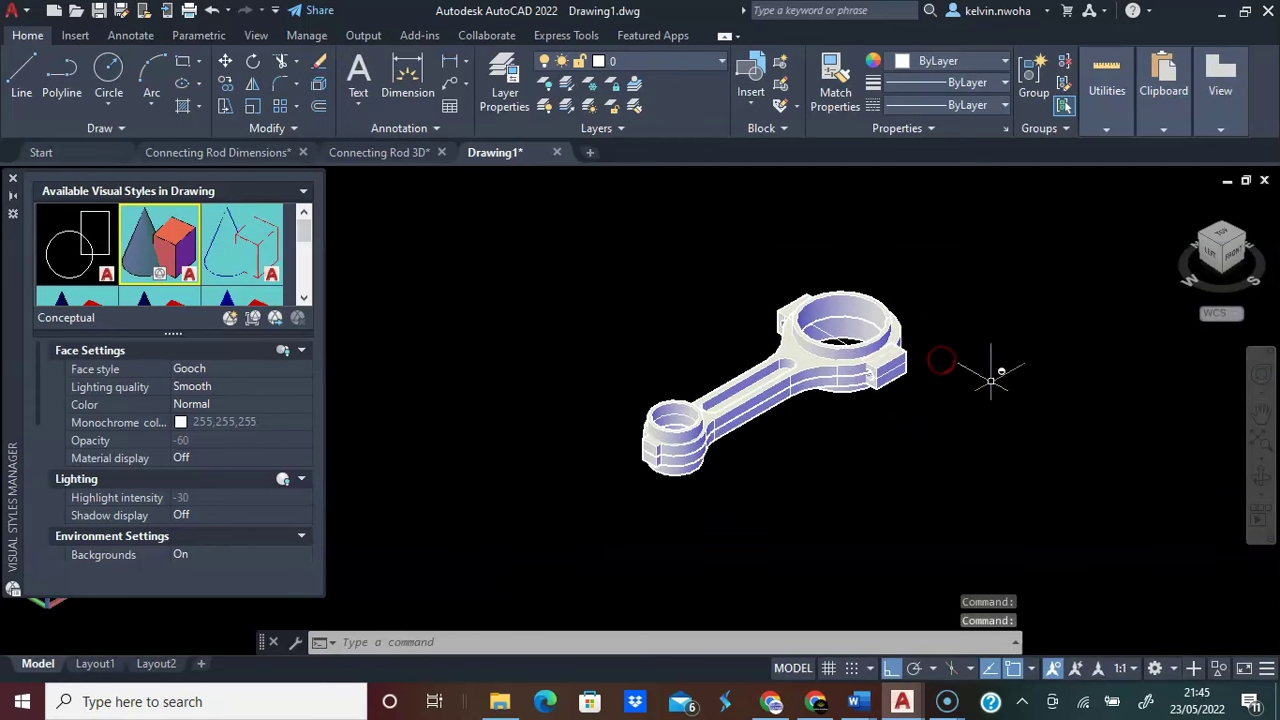
{"action": "type", "text": "ion"}
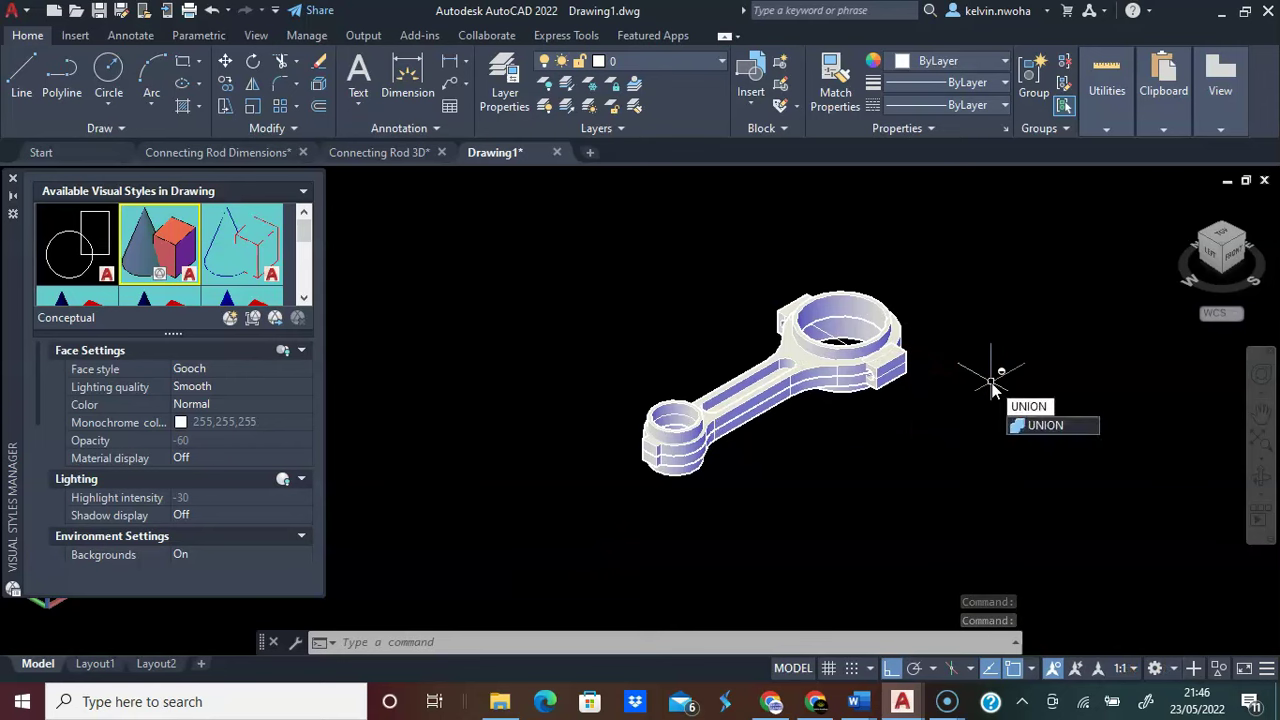
{"action": "key", "text": "Return"}
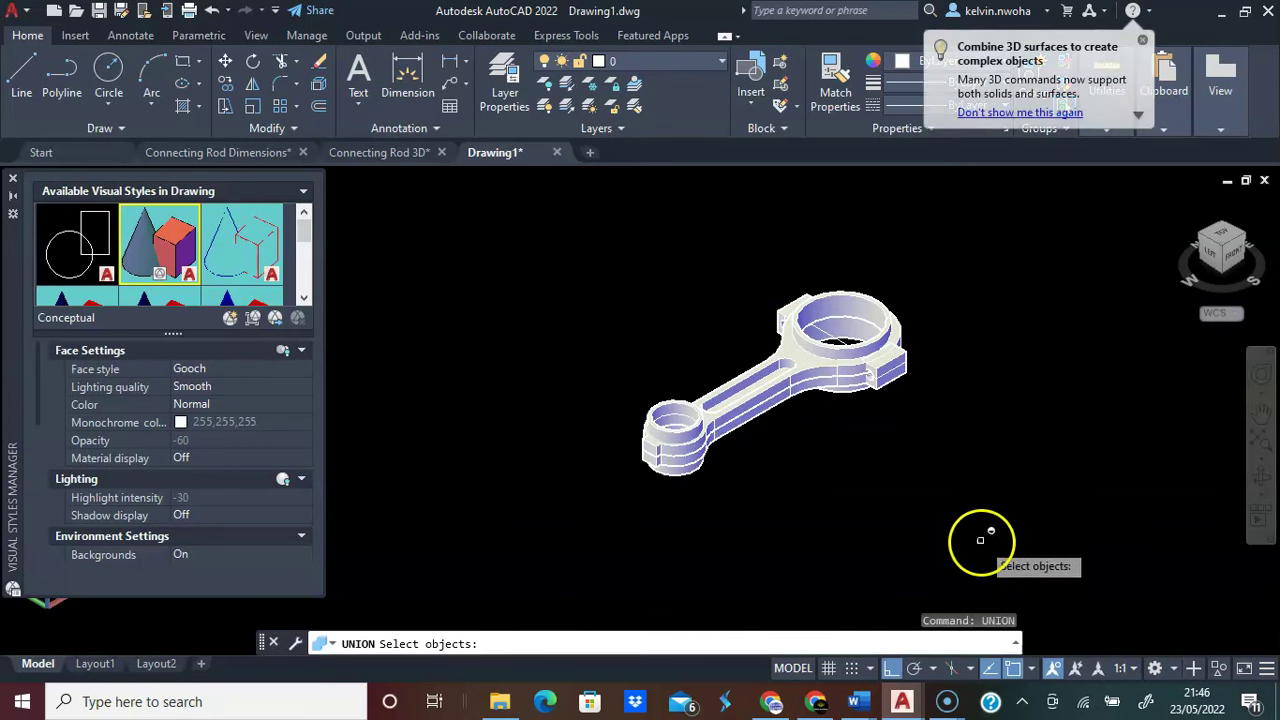
{"action": "left_click", "coordinate": [991, 544]}
{"action": "left_click", "coordinate": [552, 249]}
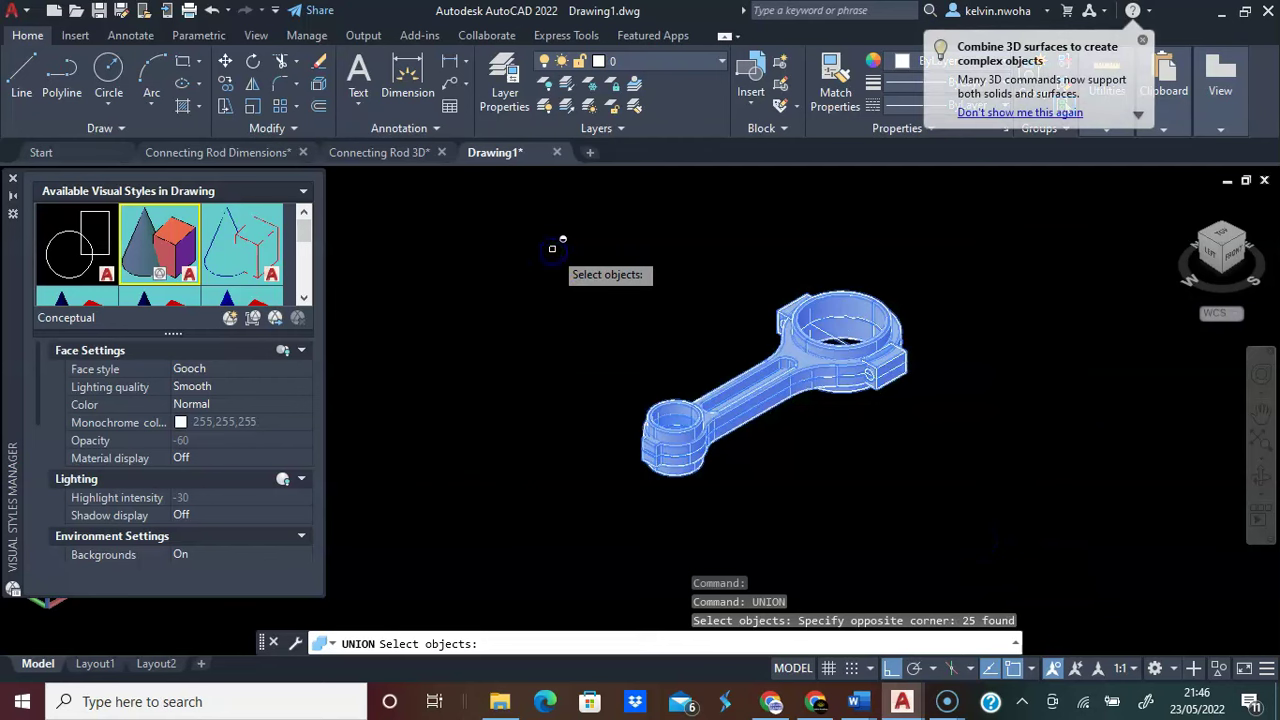
{"action": "key", "text": "Return"}
{"action": "scroll", "coordinate": [459, 338], "scroll_direction": "down", "scroll_amount": 1}
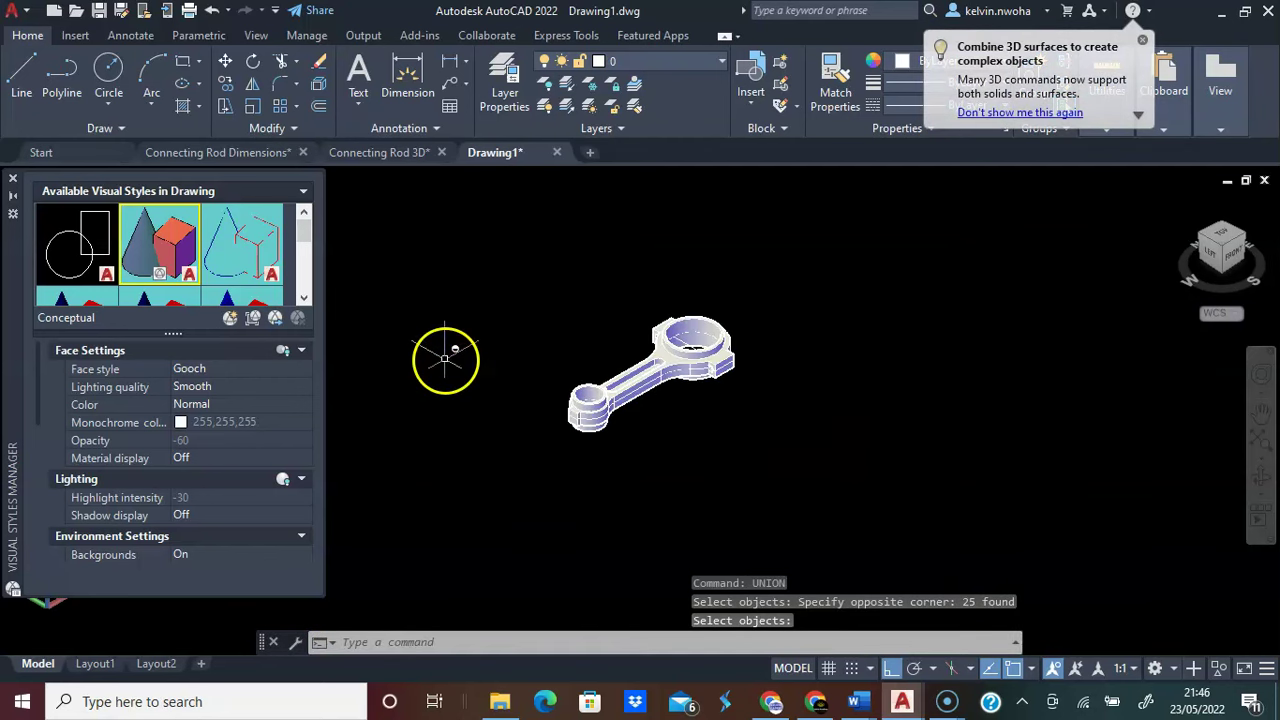
{"action": "scroll", "coordinate": [457, 351], "scroll_direction": "up", "scroll_amount": 1}
{"action": "scroll", "coordinate": [477, 346], "scroll_direction": "up", "scroll_amount": 1}
{"action": "key", "text": "Return"}
Move the united connecting rod along the X axis until it is clear of its construction geometry
{"action": "left_click", "coordinate": [714, 423]}
{"action": "scroll", "coordinate": [606, 391], "scroll_direction": "down", "scroll_amount": 3}
{"action": "scroll", "coordinate": [455, 375], "scroll_direction": "up", "scroll_amount": 4}
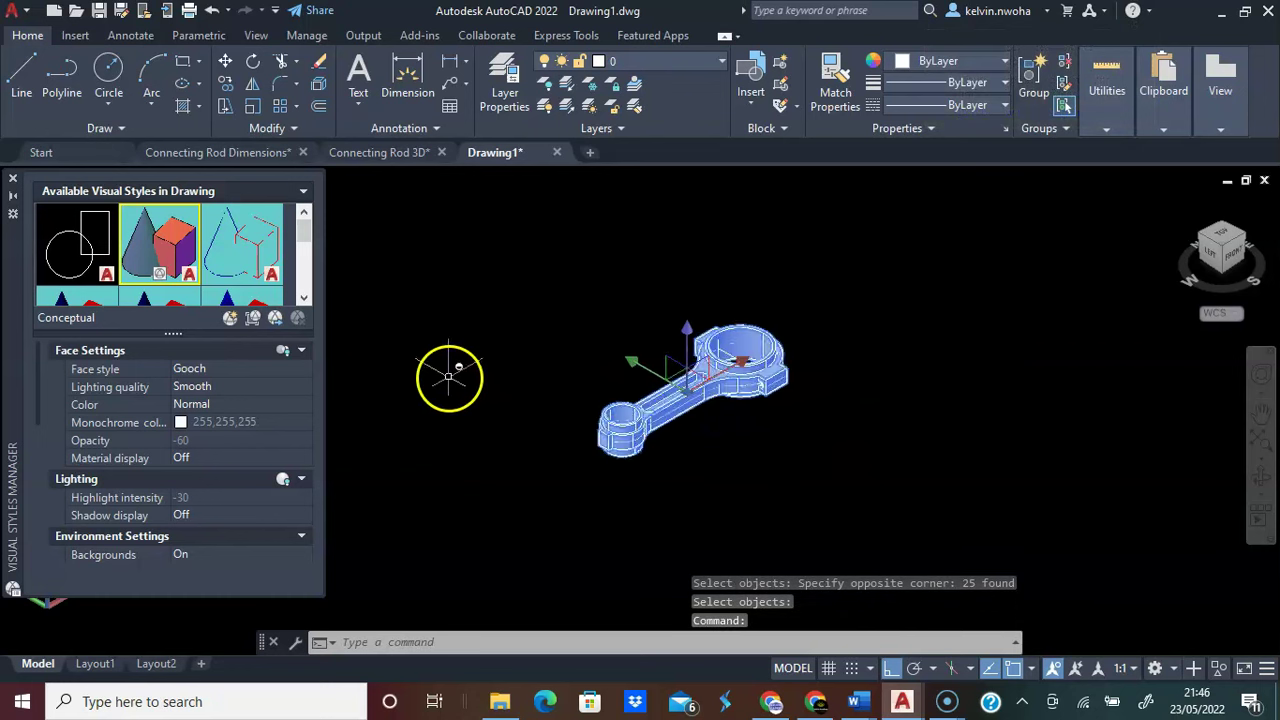
{"action": "left_click", "coordinate": [226, 63]}
{"action": "left_click", "coordinate": [578, 462]}
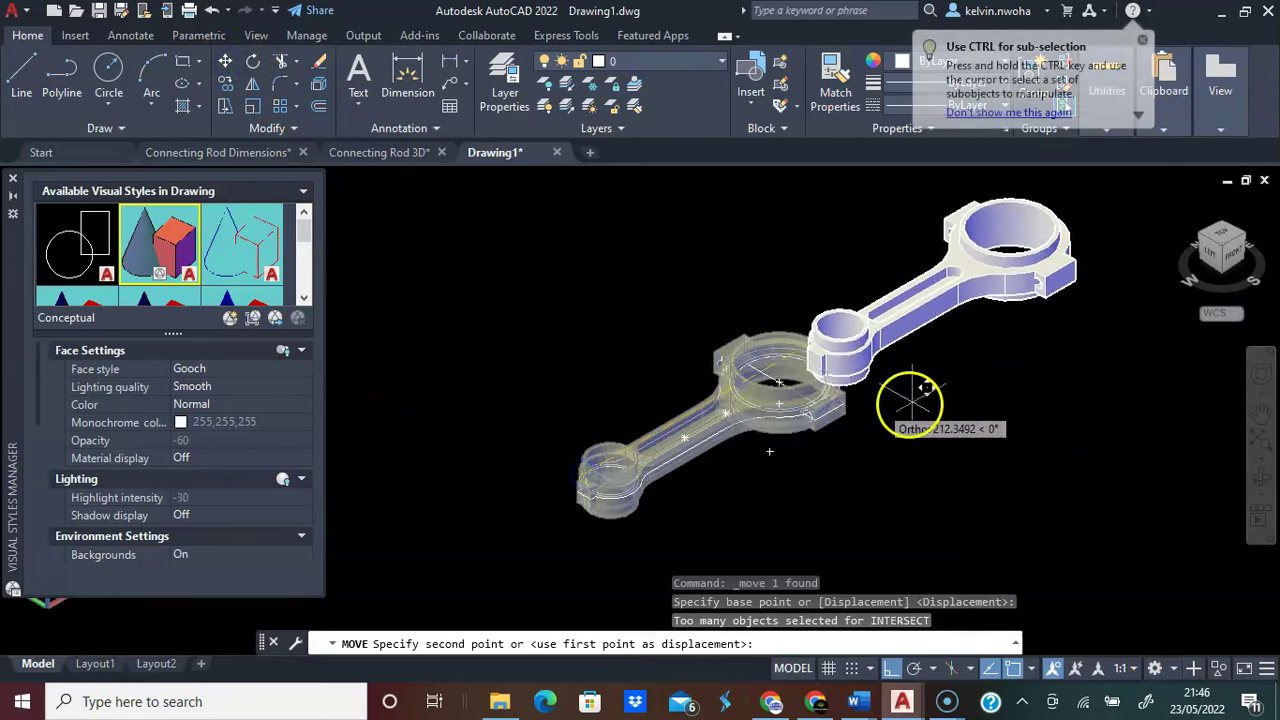
{"action": "left_click", "coordinate": [1024, 345]}
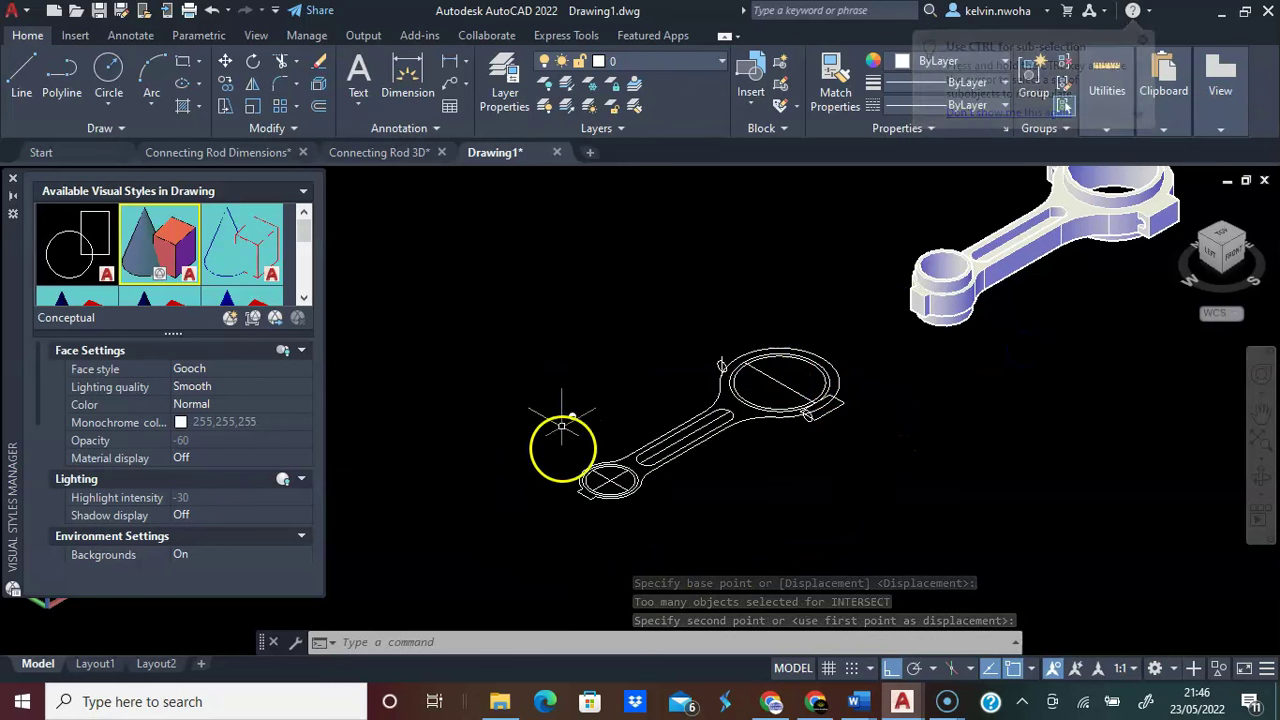
Delete all the leftover 2D profile lines, arcs and circles of the connecting rod
{"action": "middle_click_drag", "start_coordinate": [854, 469], "coordinate": [808, 491]}
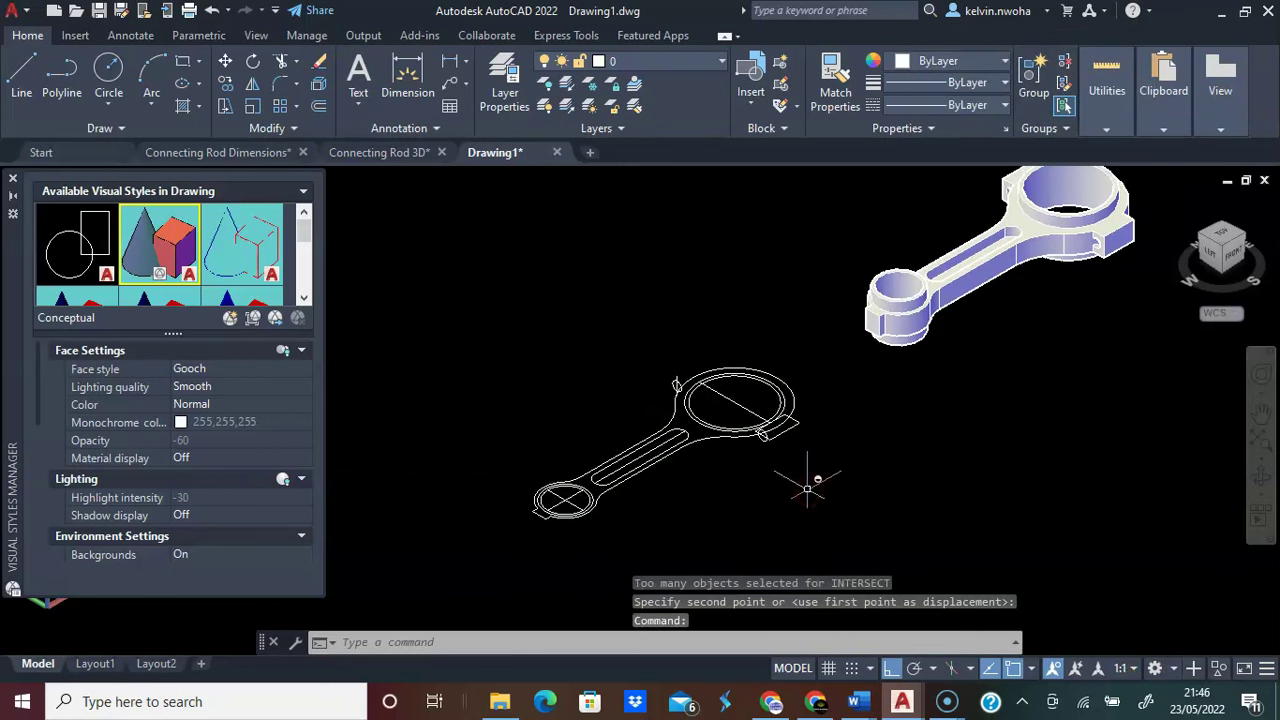
{"action": "left_click", "coordinate": [806, 483]}
{"action": "left_click", "coordinate": [676, 337]}
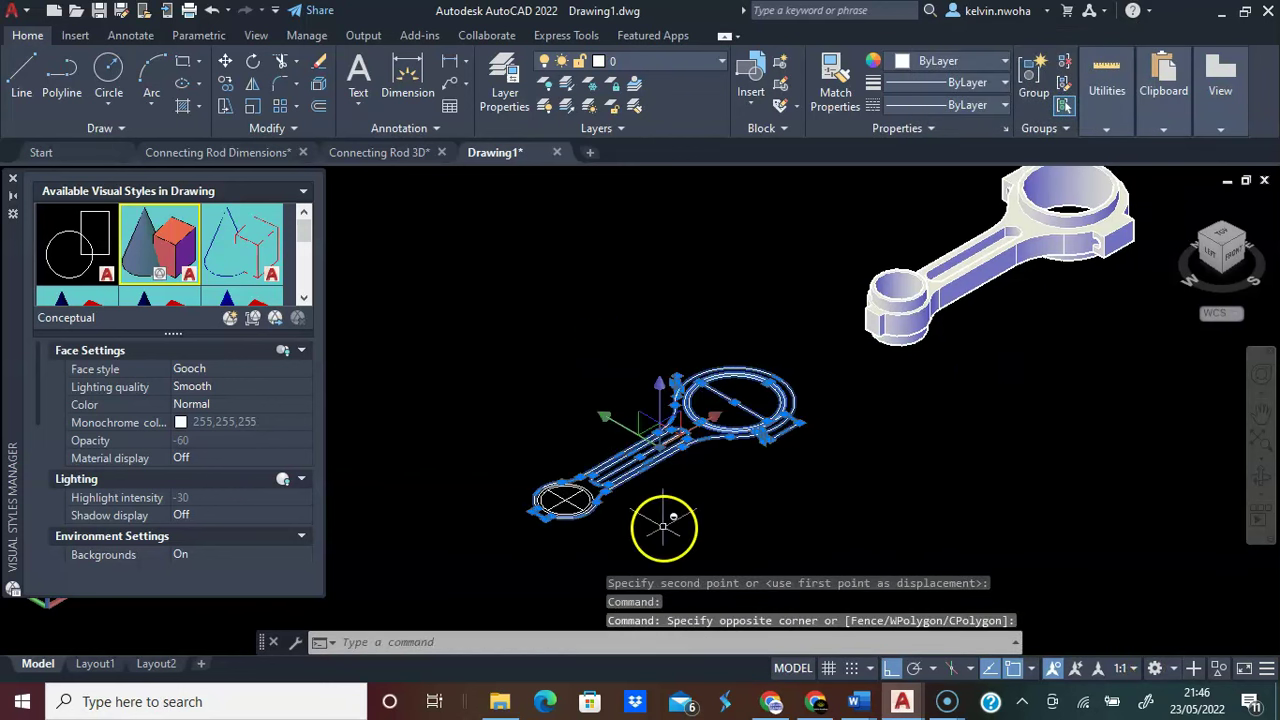
{"action": "left_click", "coordinate": [470, 436]}
{"action": "key", "text": "Delete"}
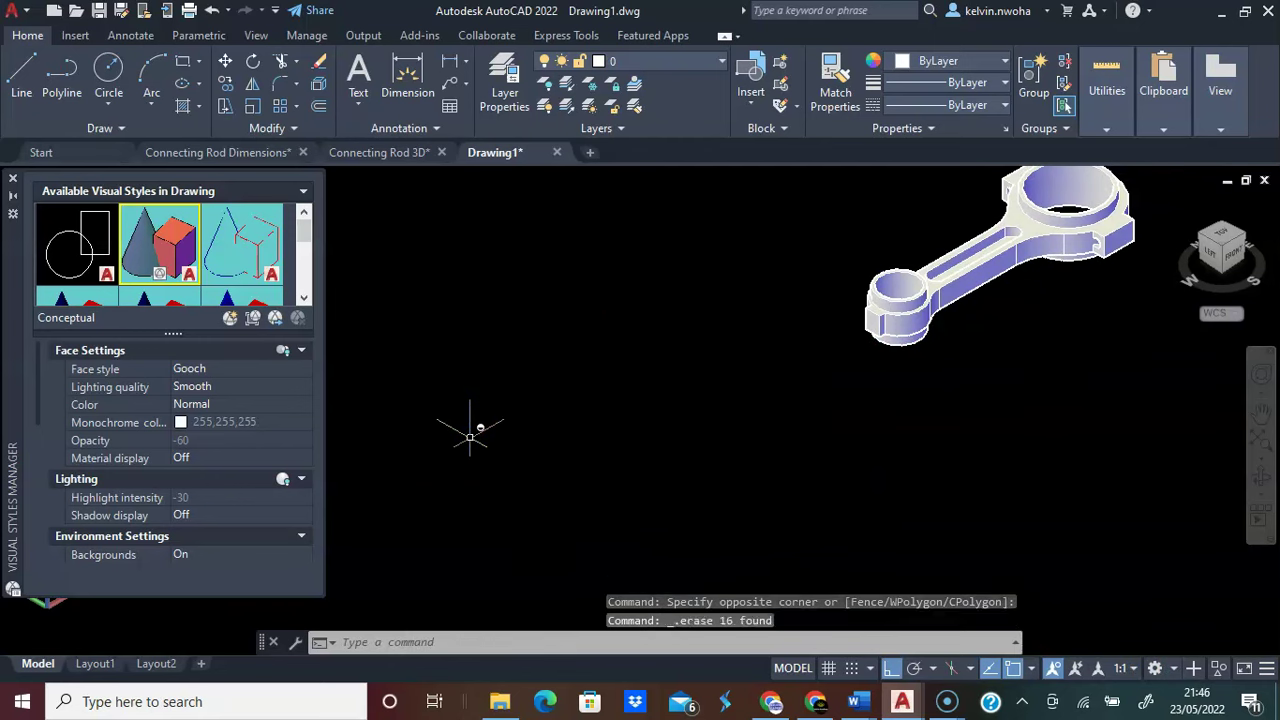
Fillet the upper outer edge of the near rectangular block on the big end with radius 9
{"action": "scroll", "coordinate": [470, 436], "scroll_direction": "down", "scroll_amount": 3}
{"action": "scroll", "coordinate": [680, 350], "scroll_direction": "up", "scroll_amount": 8}
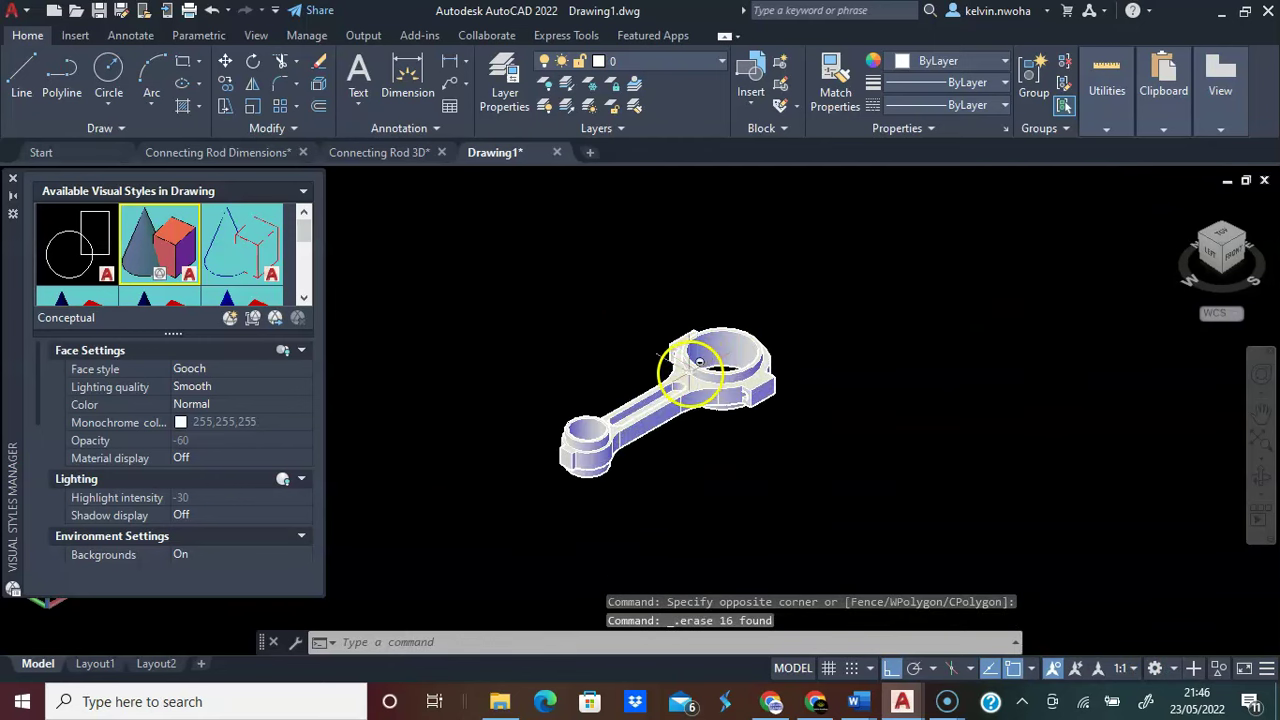
{"action": "left_click_drag", "start_coordinate": [651, 384], "coordinate": [700, 371]}
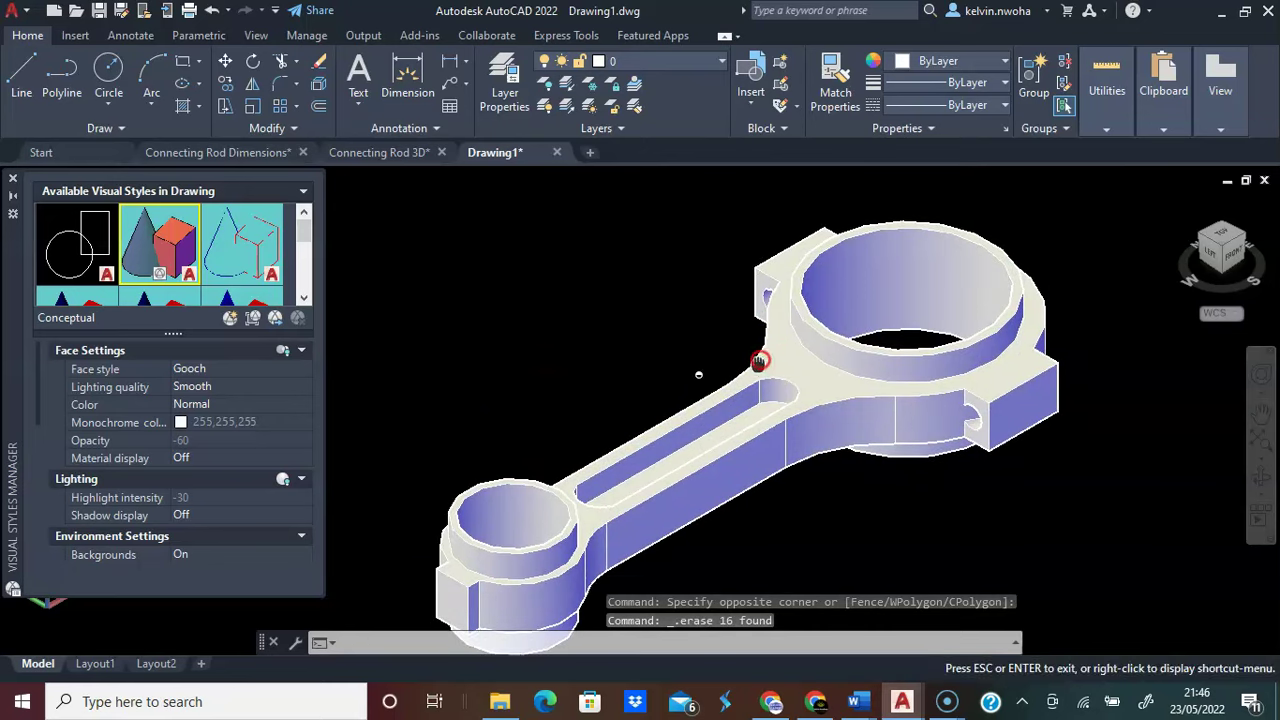
{"action": "key", "text": "Escape"}
{"action": "scroll", "coordinate": [571, 371], "scroll_direction": "down", "scroll_amount": 2}
{"action": "left_click", "coordinate": [279, 87]}
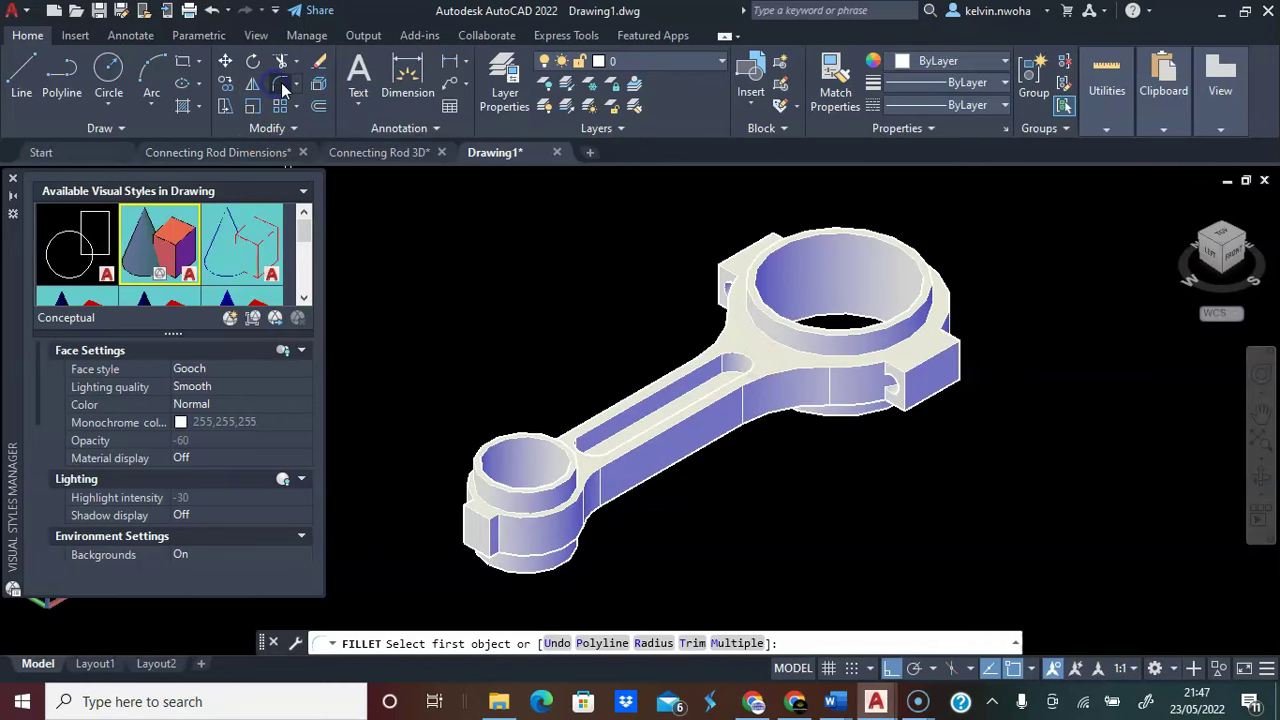
{"action": "type", "text": "r"}
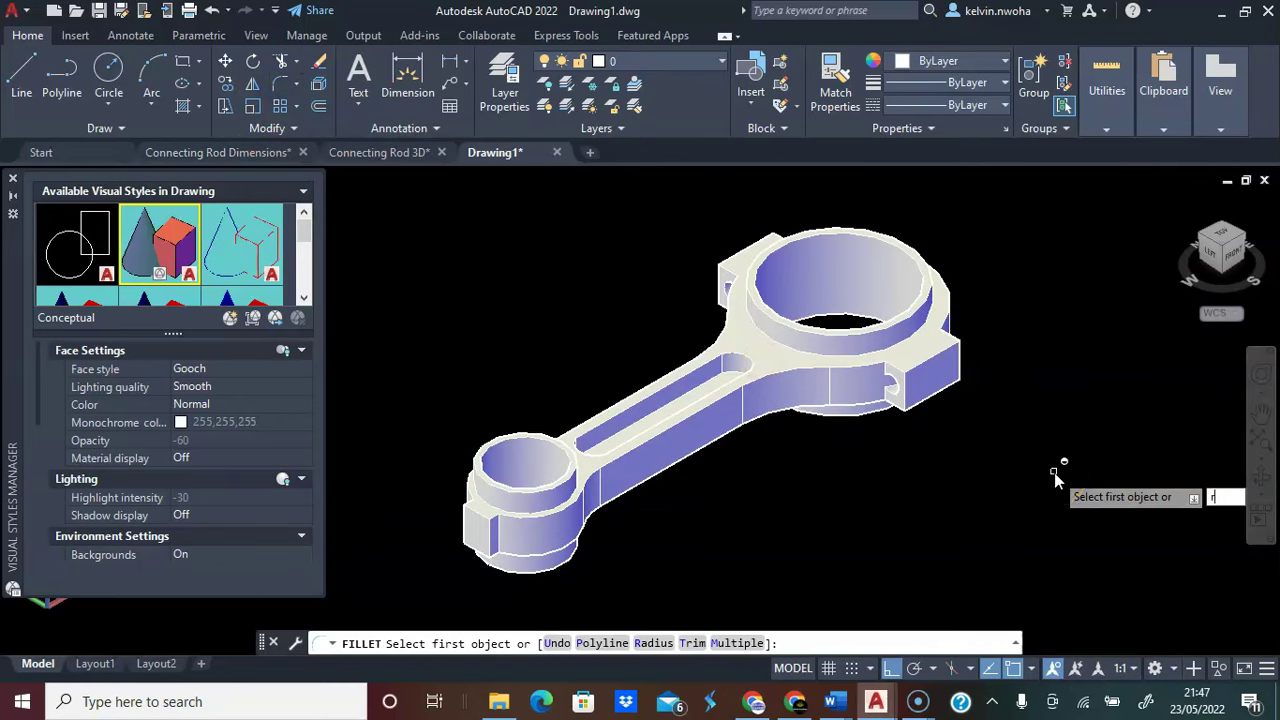
{"action": "key", "text": "Return"}
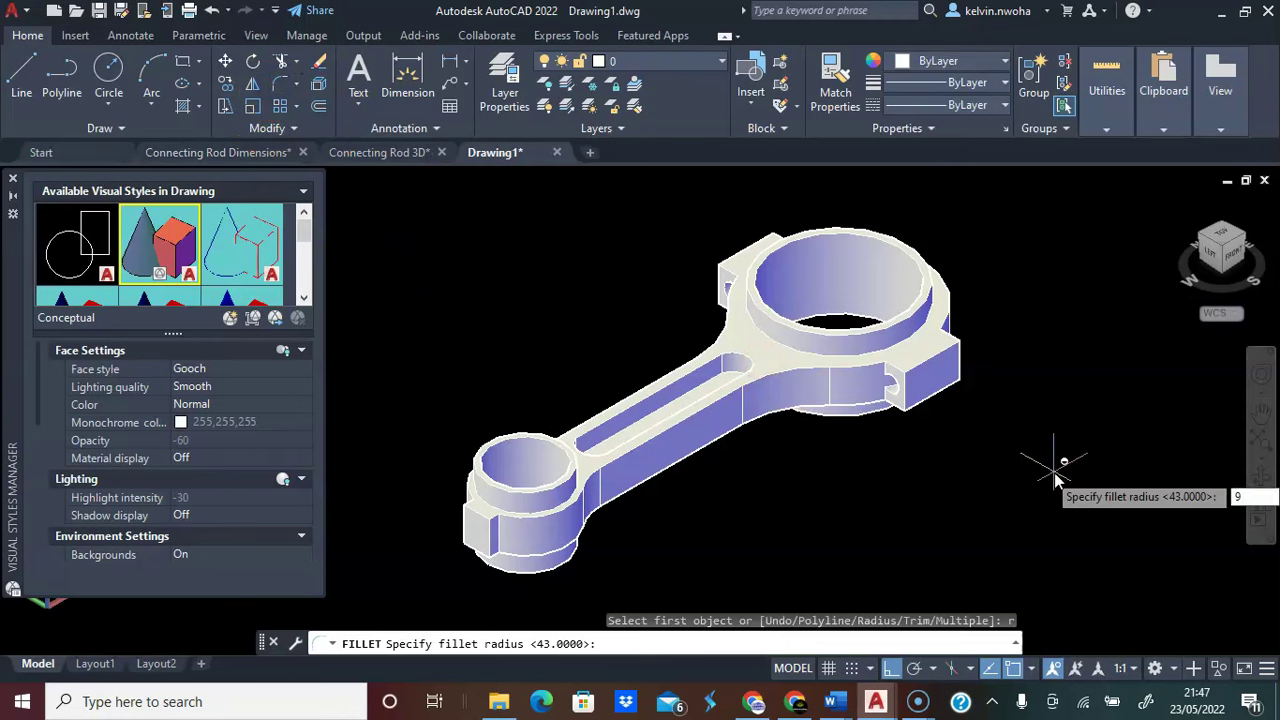
{"action": "type", "text": "9"}
{"action": "key", "text": "Return"}
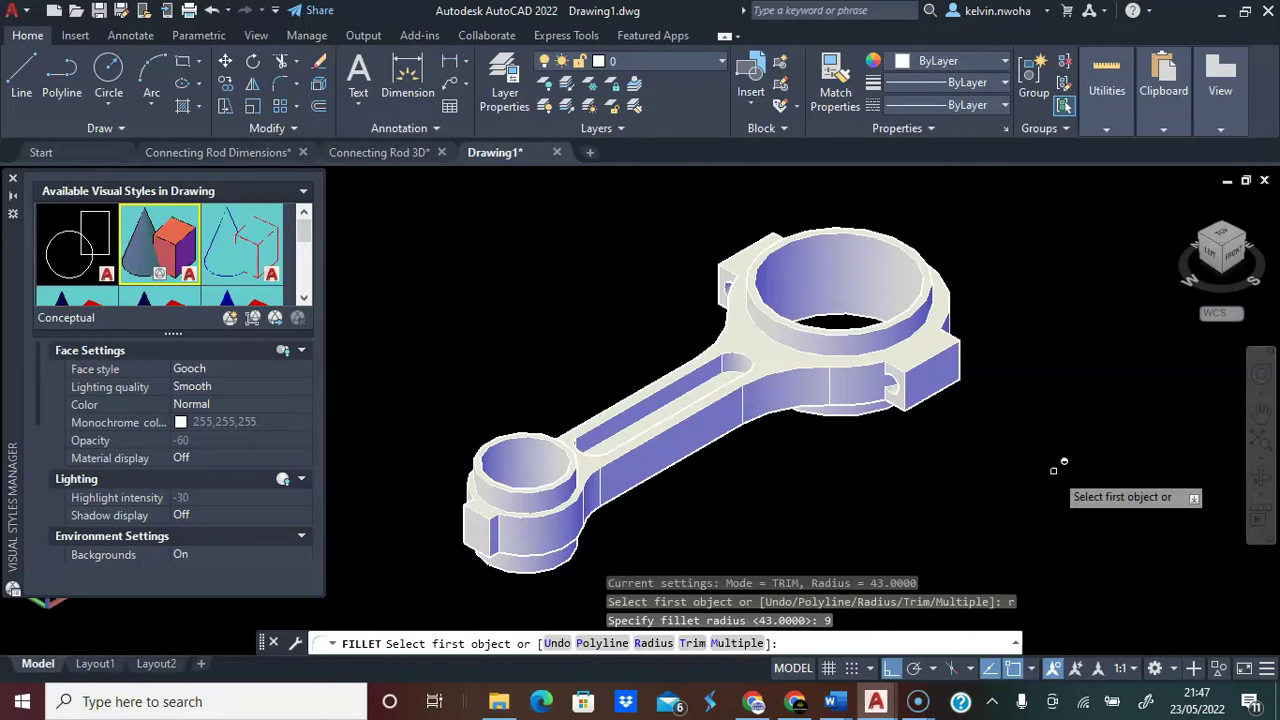
{"action": "scroll", "coordinate": [1006, 366], "scroll_direction": "up", "scroll_amount": 5}
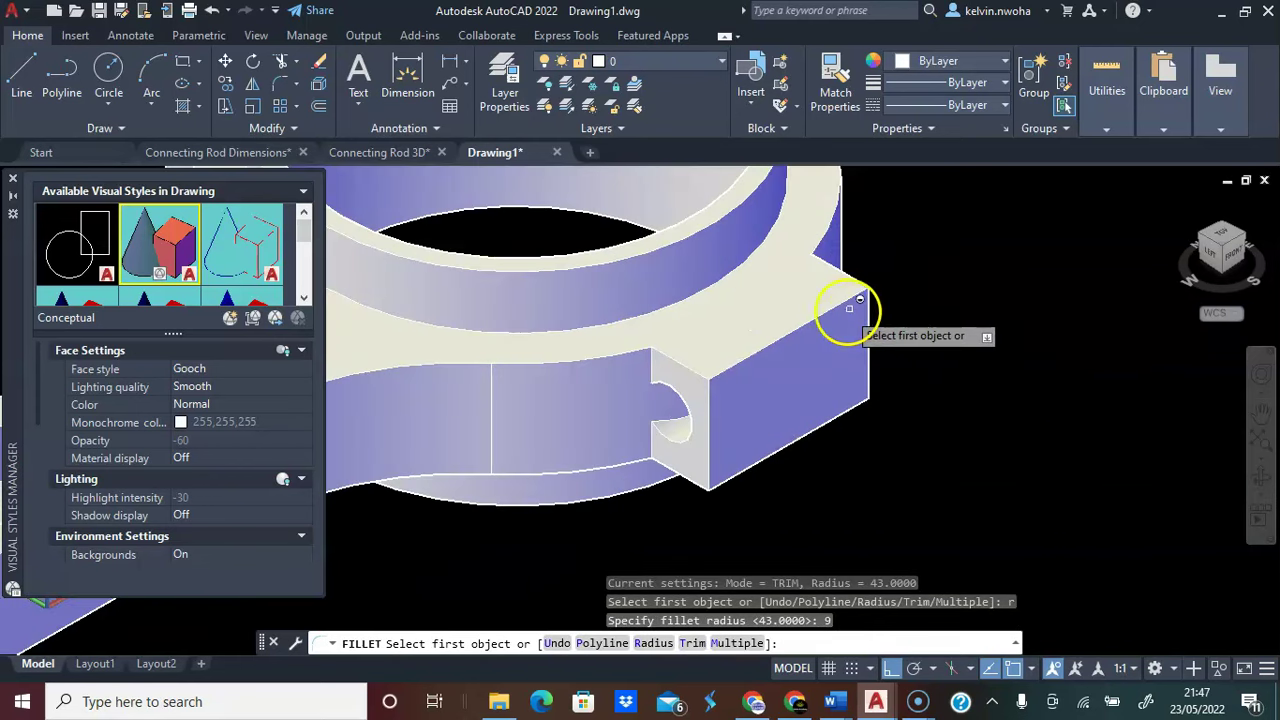
{"action": "left_click", "coordinate": [826, 309]}
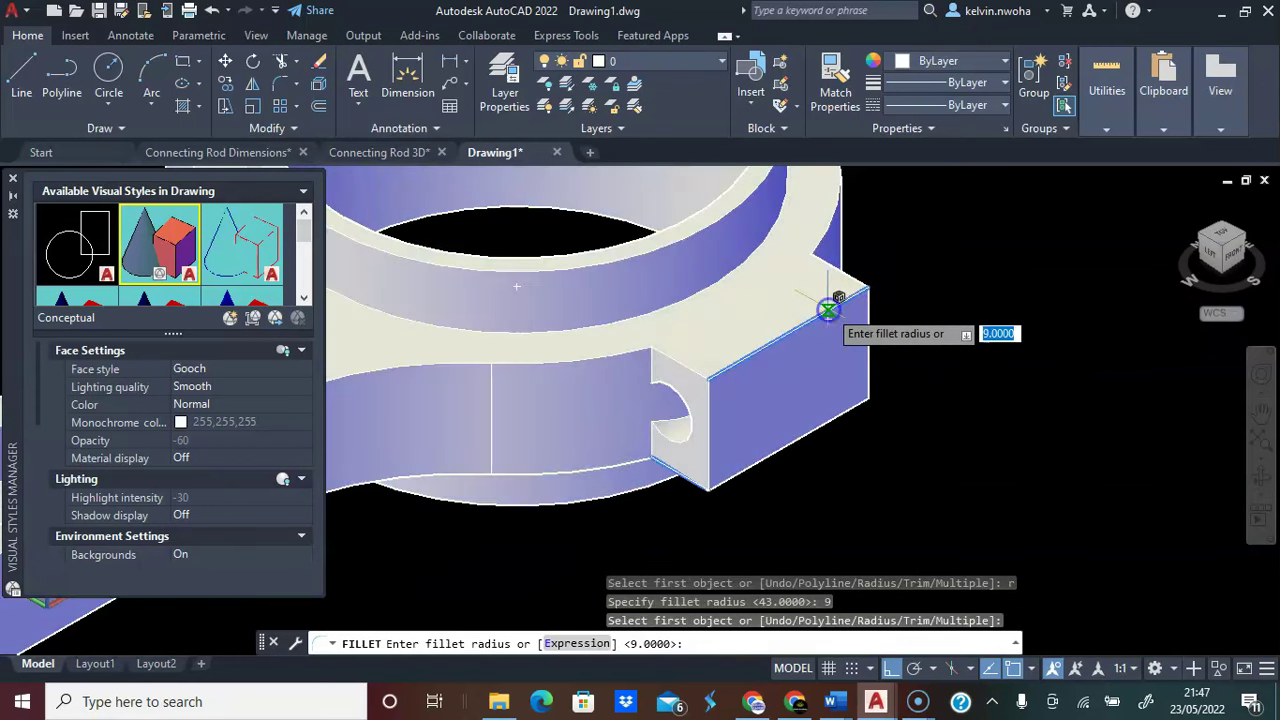
{"action": "key", "text": "Return"}
{"action": "key", "text": "Return"}
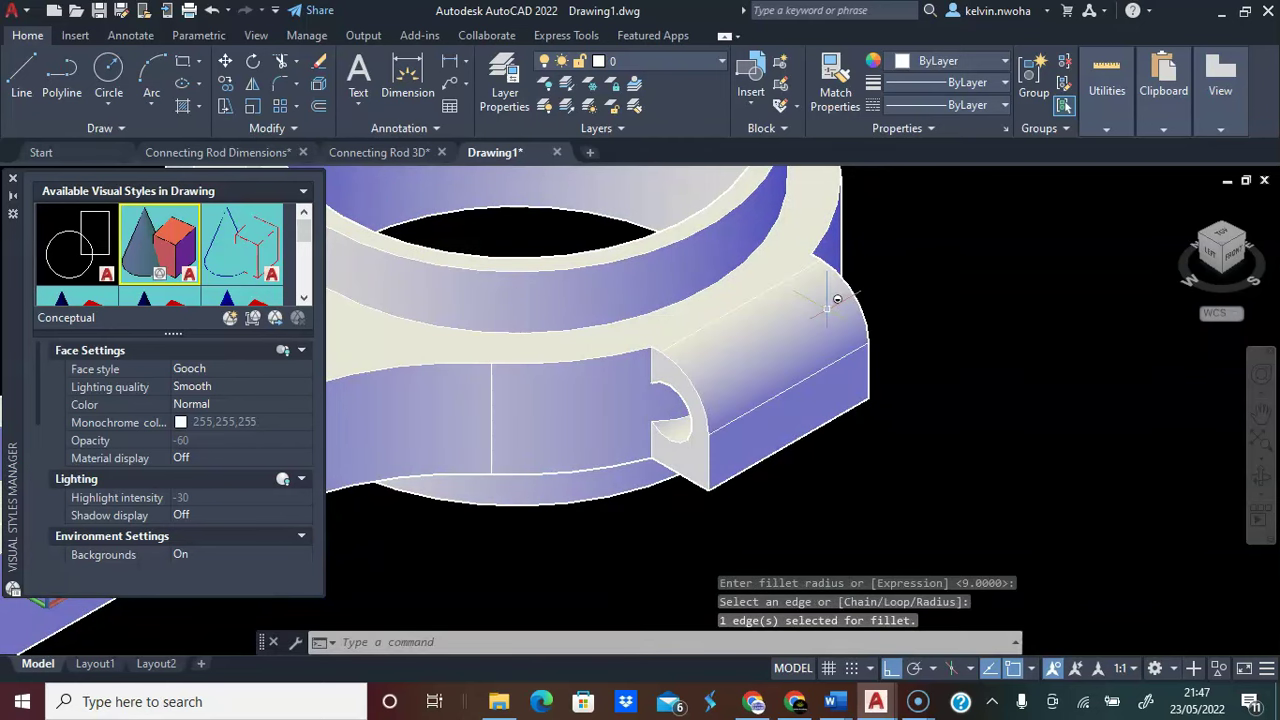
Fillet the lower outer edge of the same big-end block with radius 9
{"action": "key", "text": "Return"}
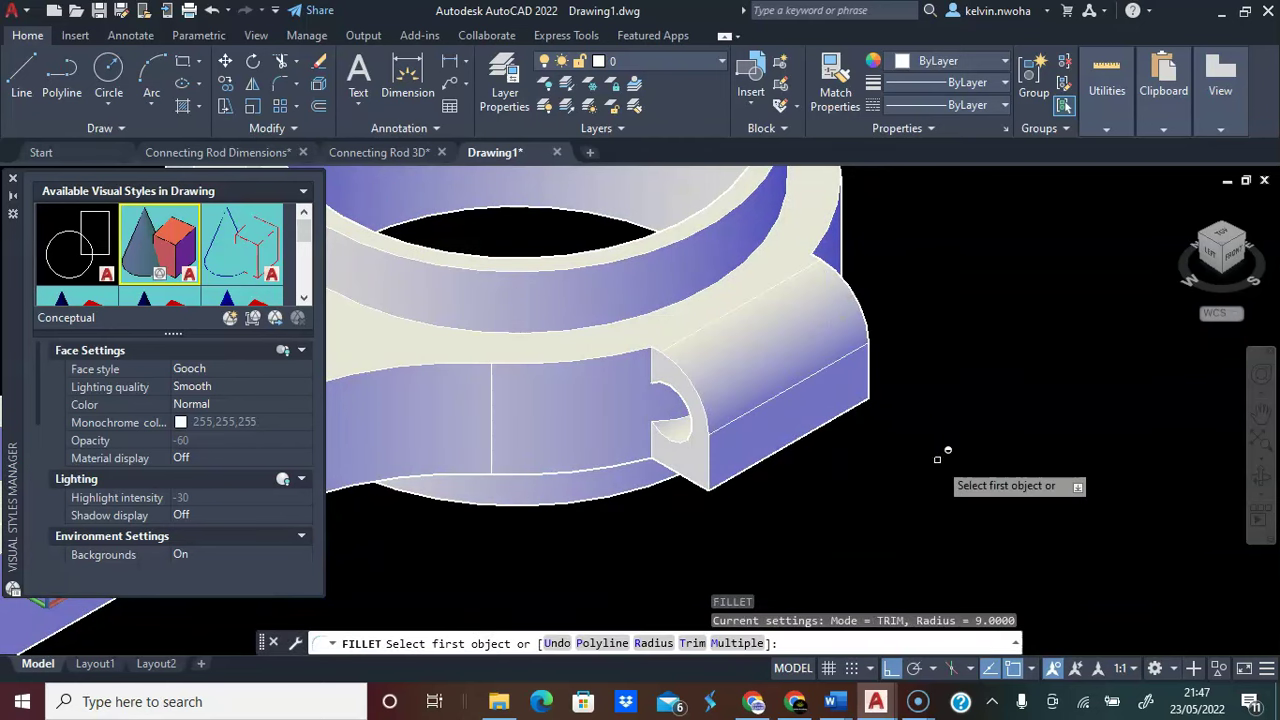
{"action": "left_click", "coordinate": [825, 421]}
{"action": "key", "text": "Return"}
{"action": "key", "text": "Return"}
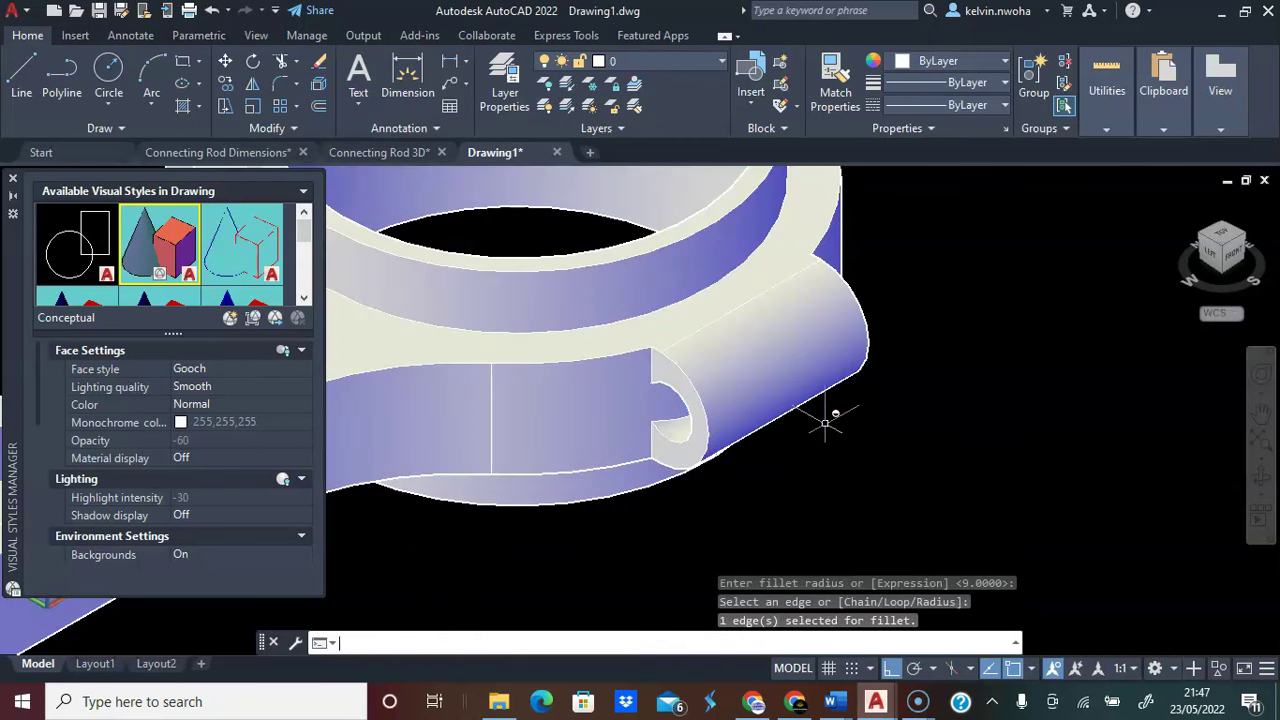
Fillet the upper outer edge of the block on the opposite side of the big end with radius 9
{"action": "scroll", "coordinate": [523, 374], "scroll_direction": "down", "scroll_amount": 5}
{"action": "middle_click_drag", "start_coordinate": [523, 374], "coordinate": [737, 386], "text": "shift"}
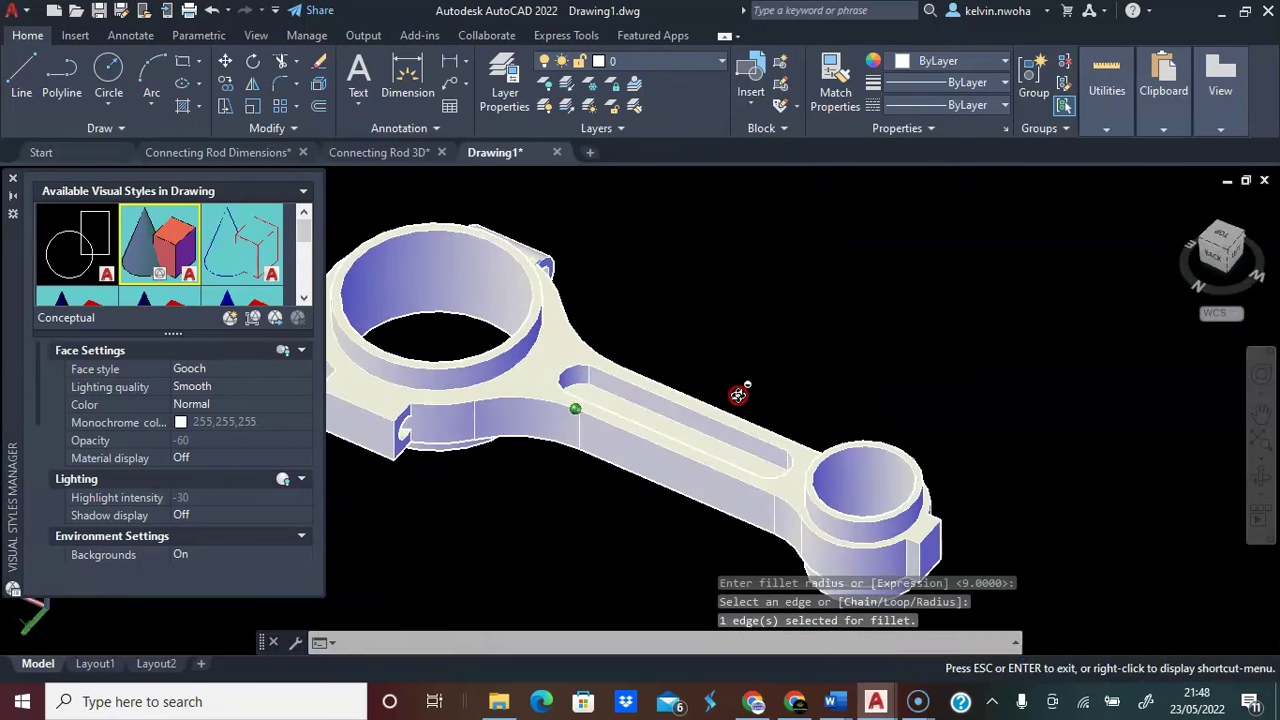
{"action": "middle_click_drag", "start_coordinate": [660, 396], "coordinate": [851, 420], "text": "shift"}
{"action": "scroll", "coordinate": [800, 432], "scroll_direction": "up", "scroll_amount": 5}
{"action": "key", "text": "Escape"}
{"action": "key", "text": "Escape"}
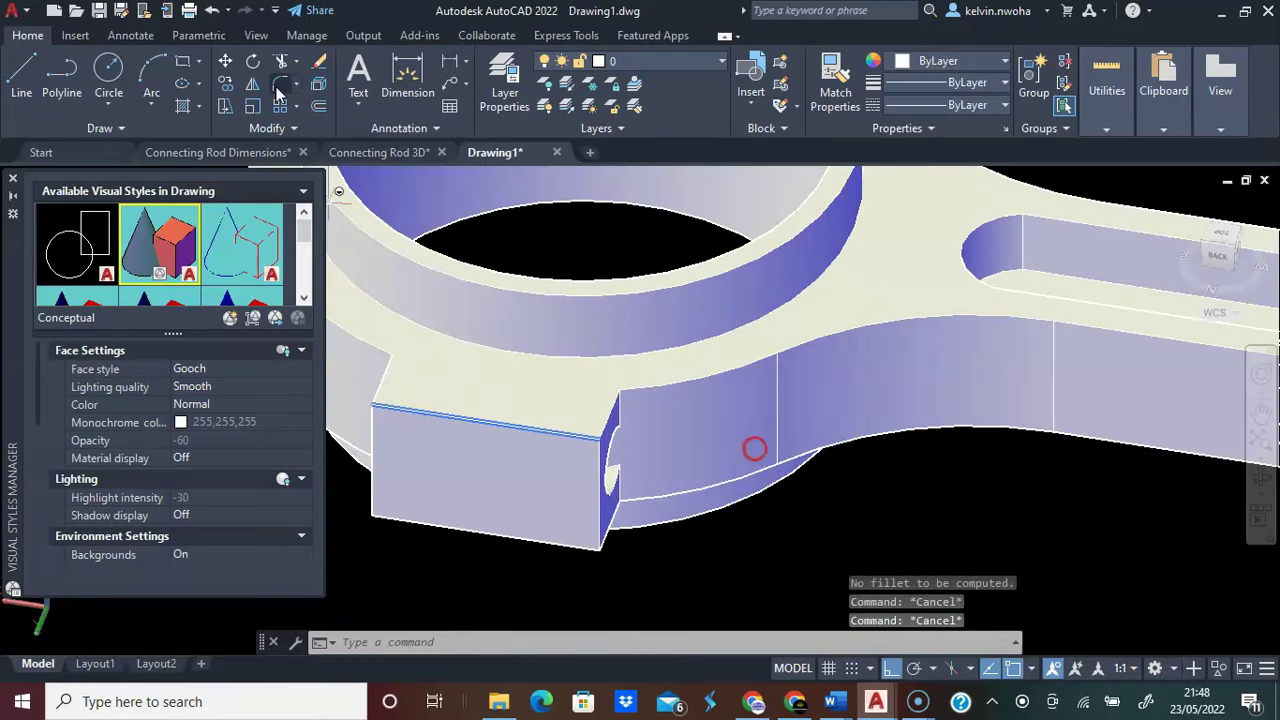
{"action": "left_click", "coordinate": [278, 90]}
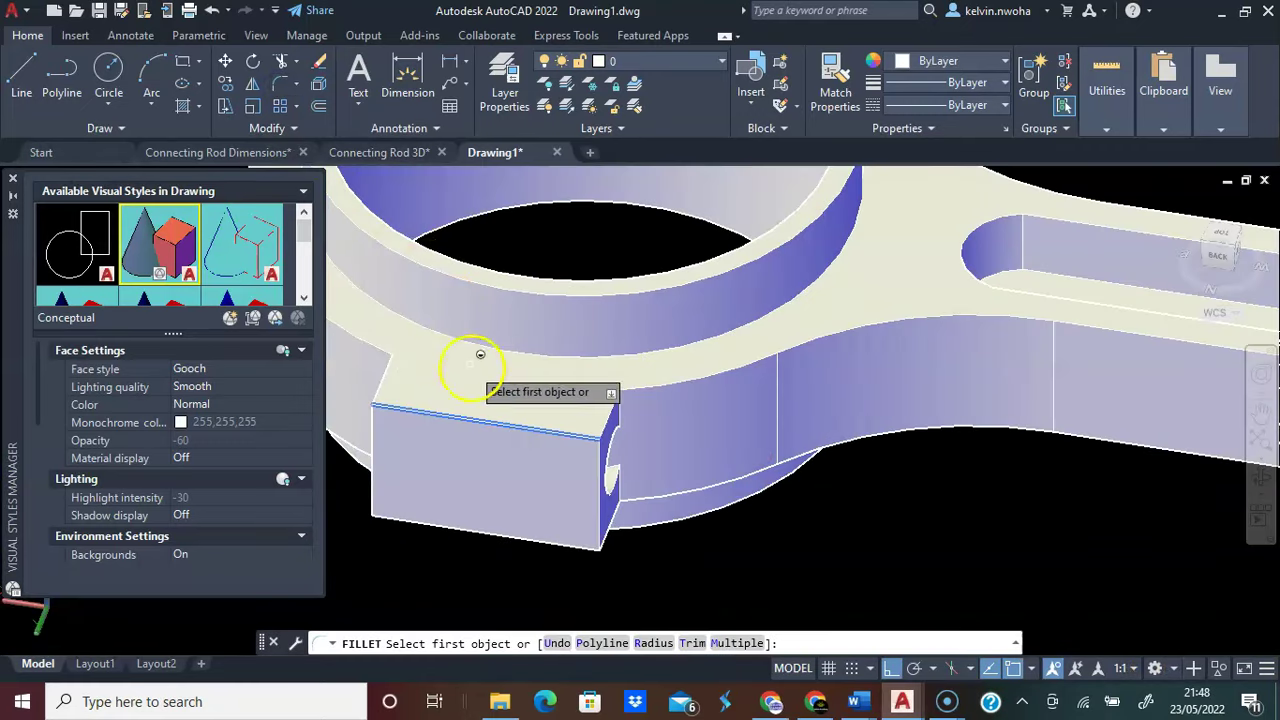
{"action": "left_click", "coordinate": [463, 417]}
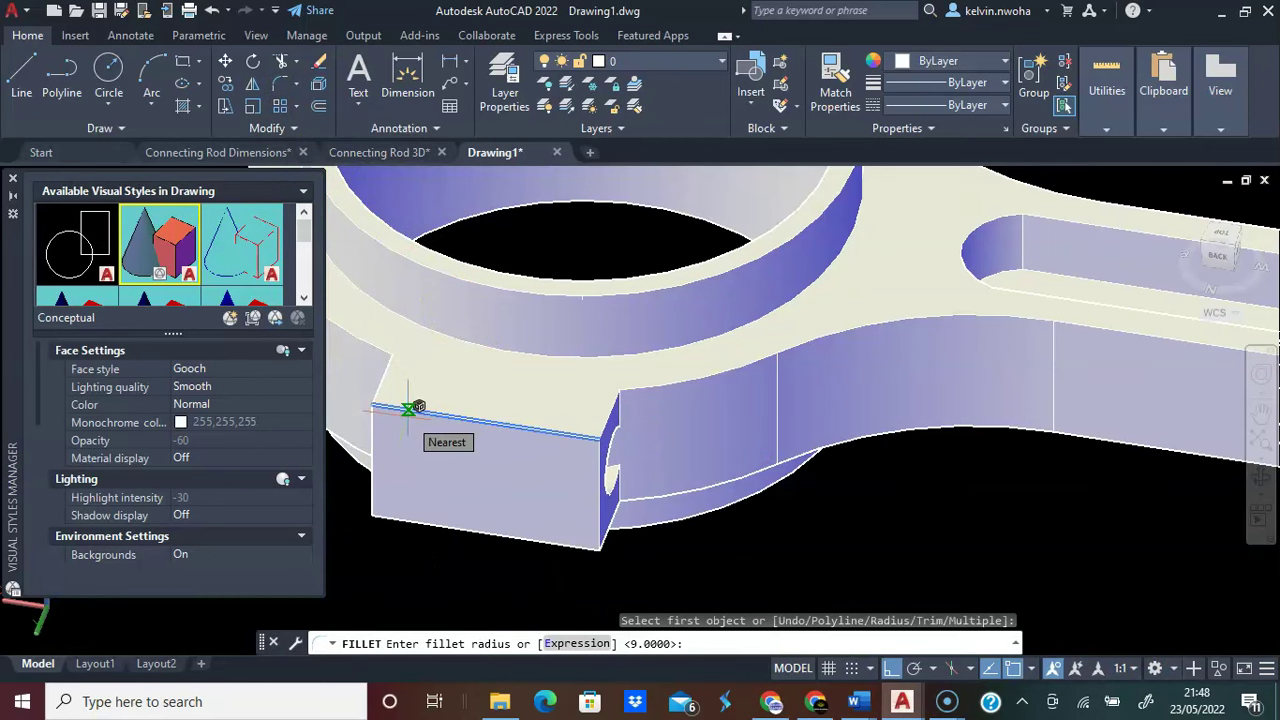
{"action": "key", "text": "Return"}
{"action": "key", "text": "Return"}
Fillet the lower outer edge of that opposite big-end block with radius 9
{"action": "left_click", "coordinate": [452, 488]}
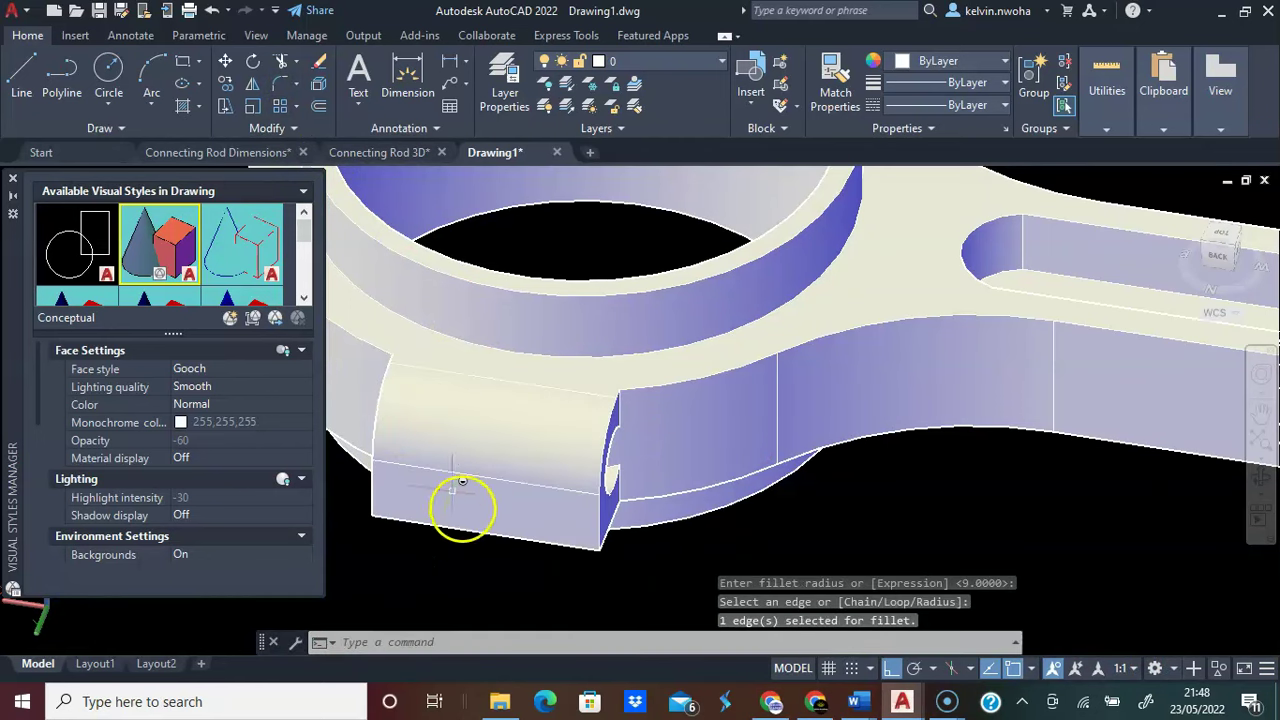
{"action": "key", "text": "Return"}
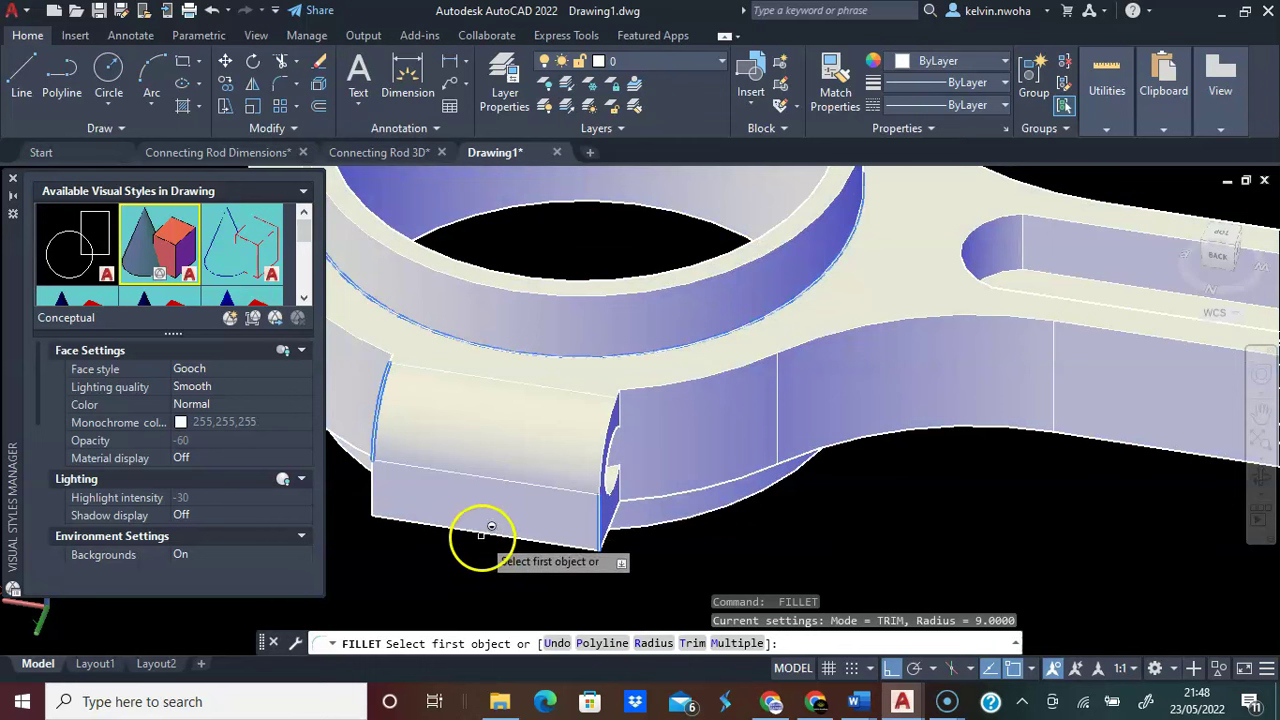
{"action": "left_click", "coordinate": [491, 522]}
{"action": "key", "text": "Return"}
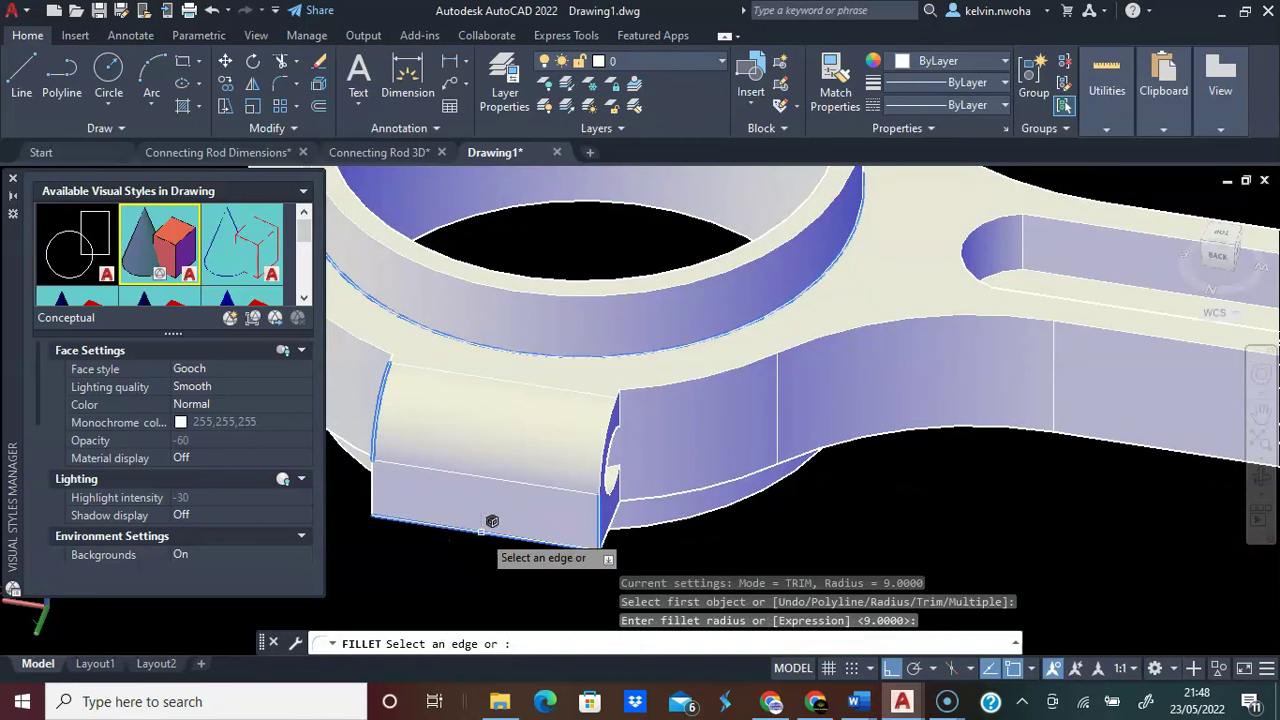
{"action": "key", "text": "Return"}
Preview the filleted connecting rod in several visual styles, including Conceptual, Hidden and Realistic
{"action": "middle_click_drag", "start_coordinate": [608, 540], "coordinate": [569, 543], "text": "shift"}
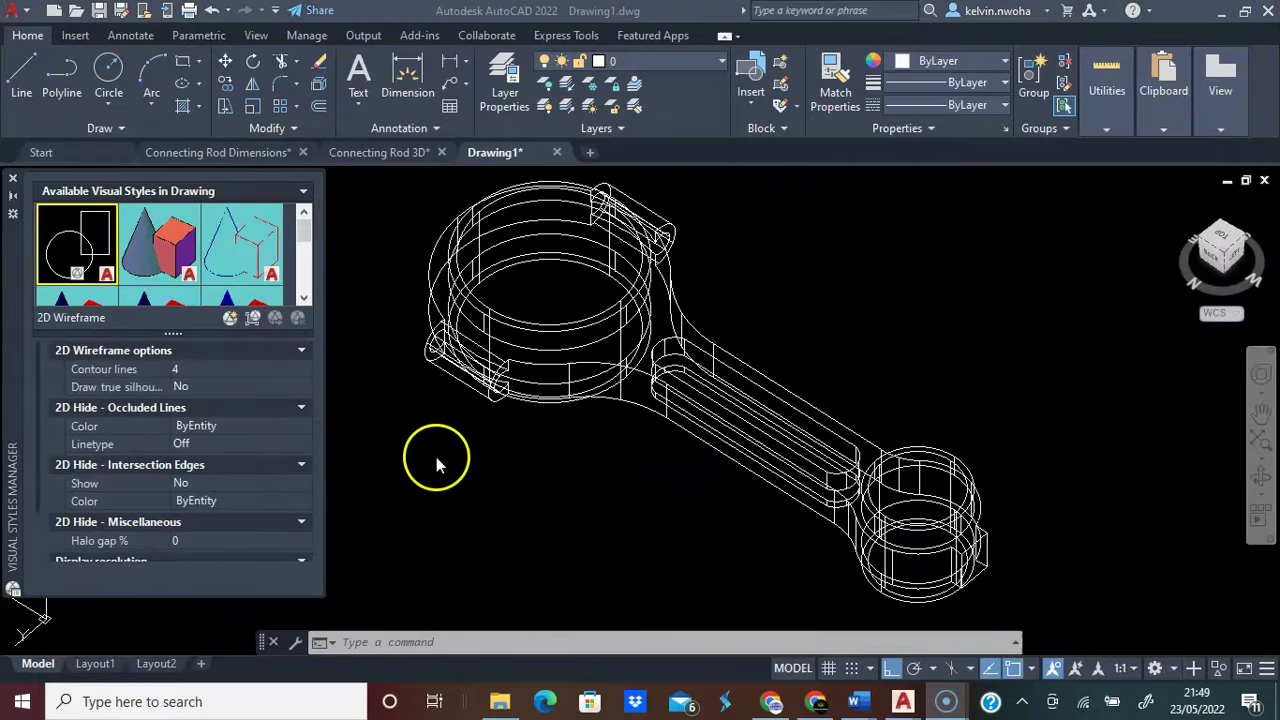
{"action": "left_click", "coordinate": [141, 245]}
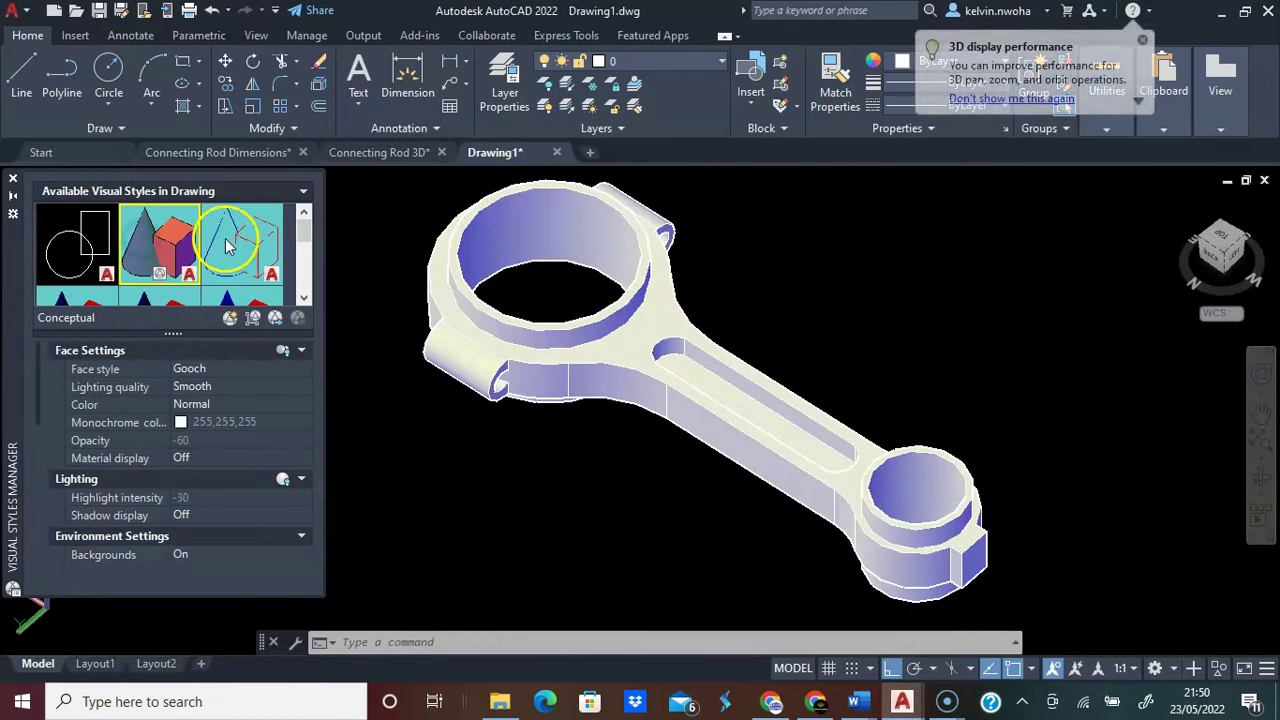
{"action": "double_click", "coordinate": [263, 240]}
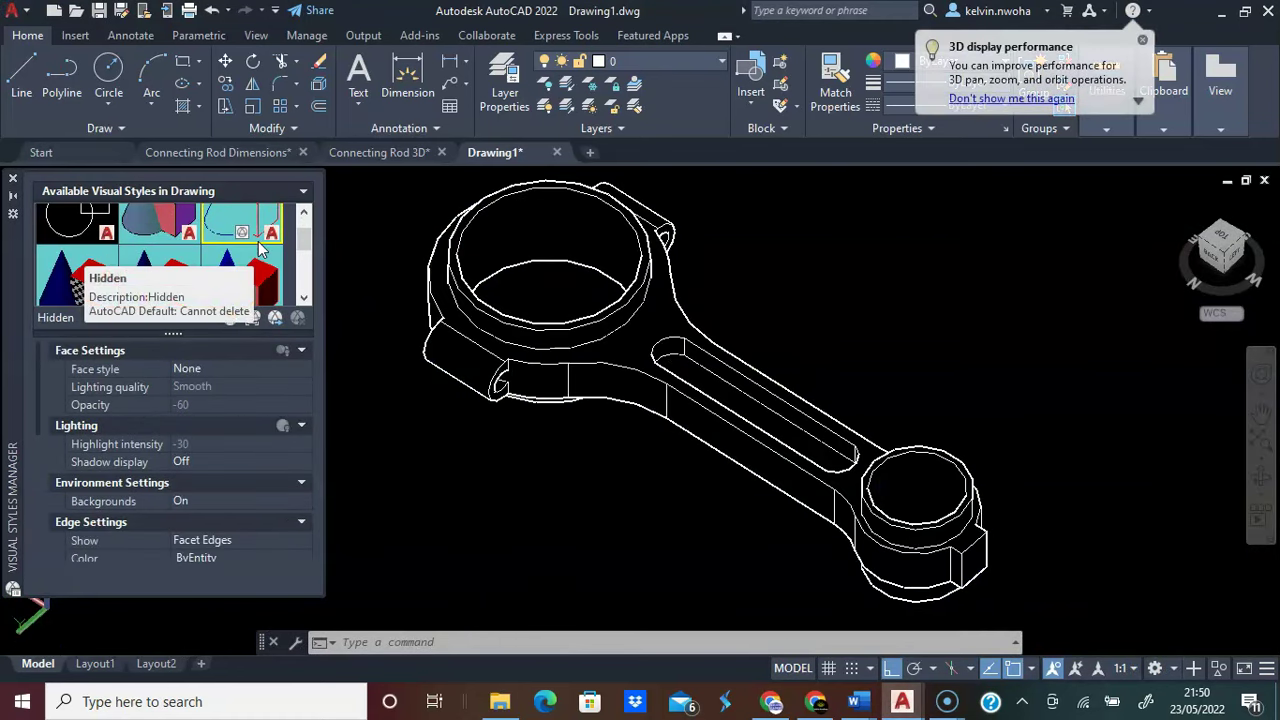
{"action": "double_click", "coordinate": [84, 276]}
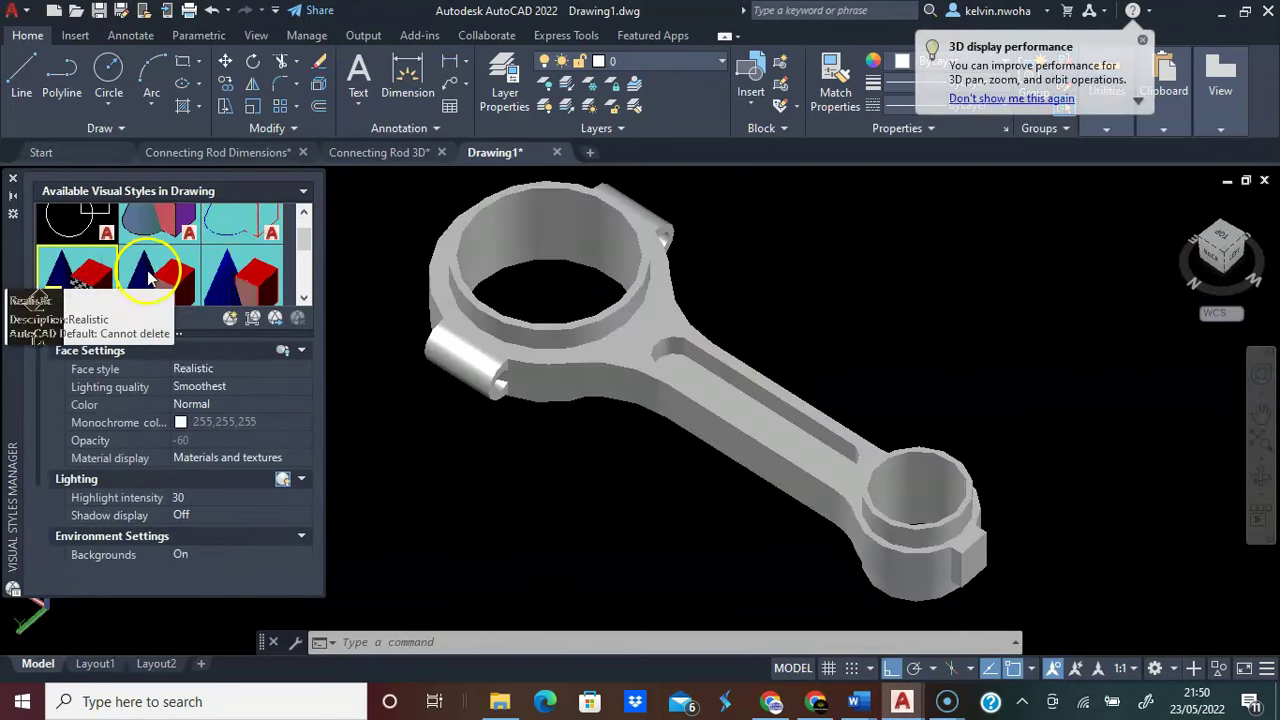
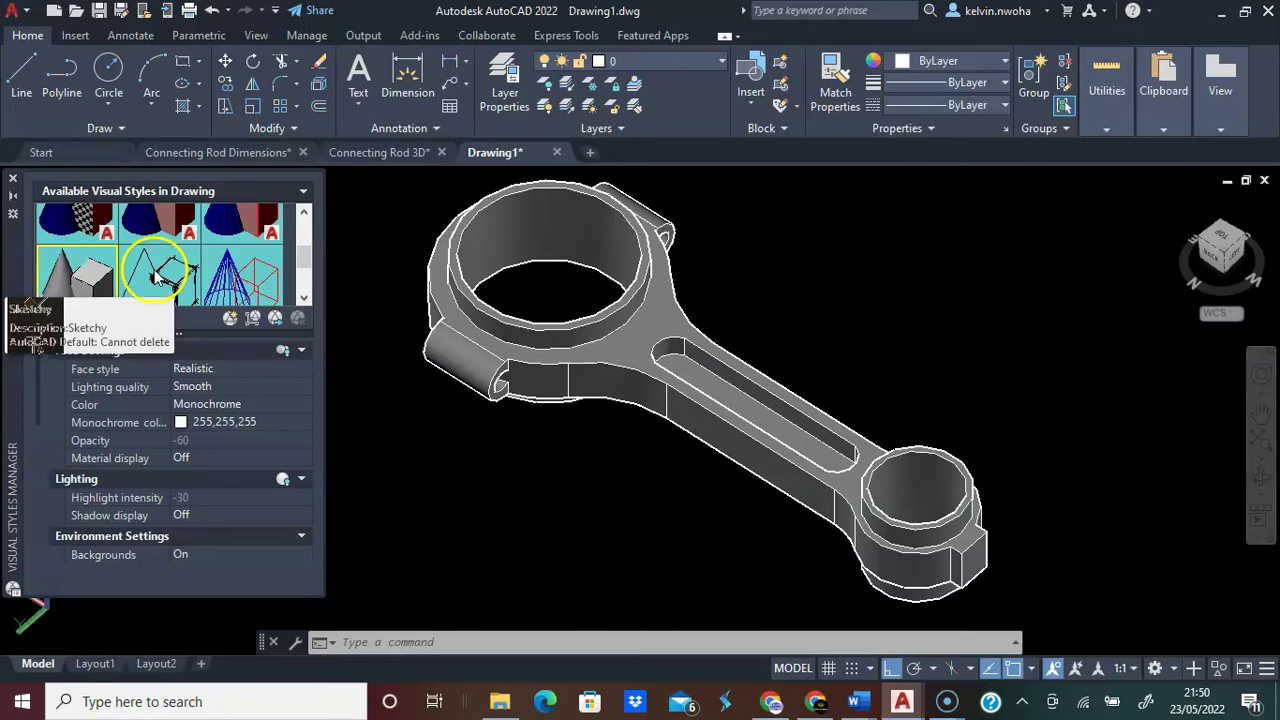
{"action": "double_click", "coordinate": [262, 277]}
{"action": "scroll", "coordinate": [140, 278], "scroll_direction": "down", "scroll_amount": 1}
{"action": "double_click", "coordinate": [97, 282]}
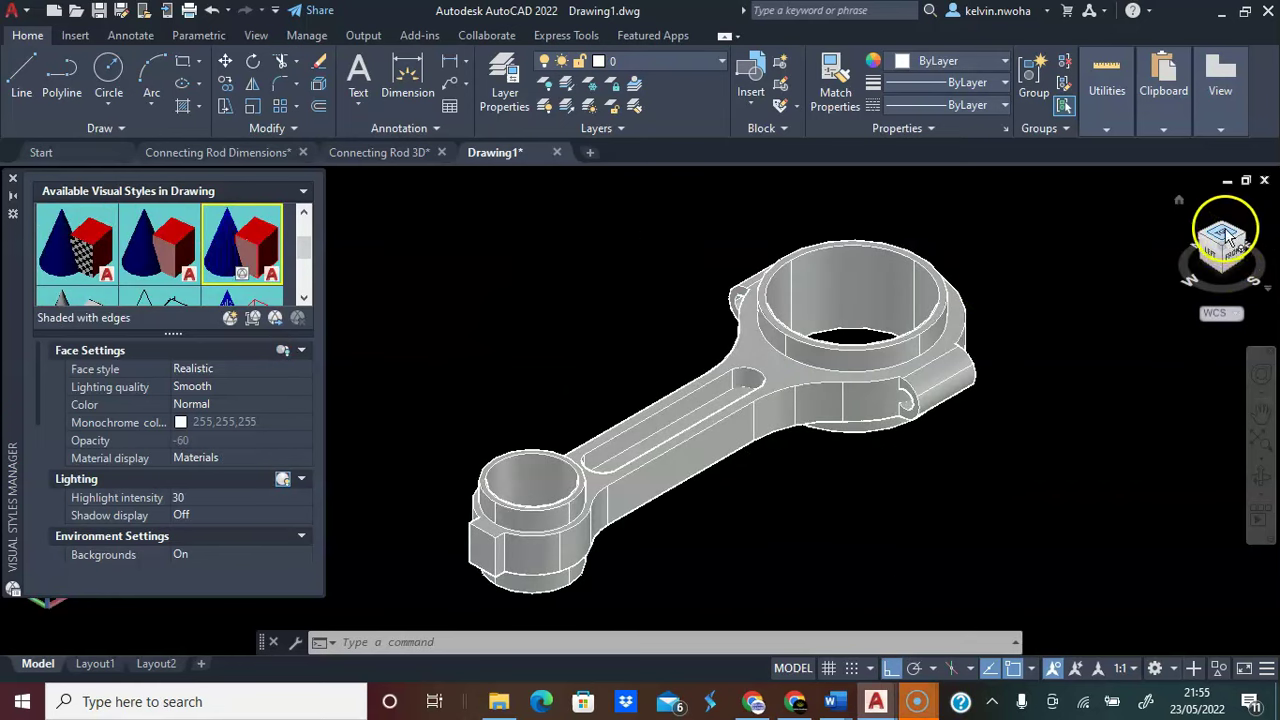
Show the connecting rod in the top view with the 2D Wireframe visual style
{"action": "left_click", "coordinate": [1225, 238]}
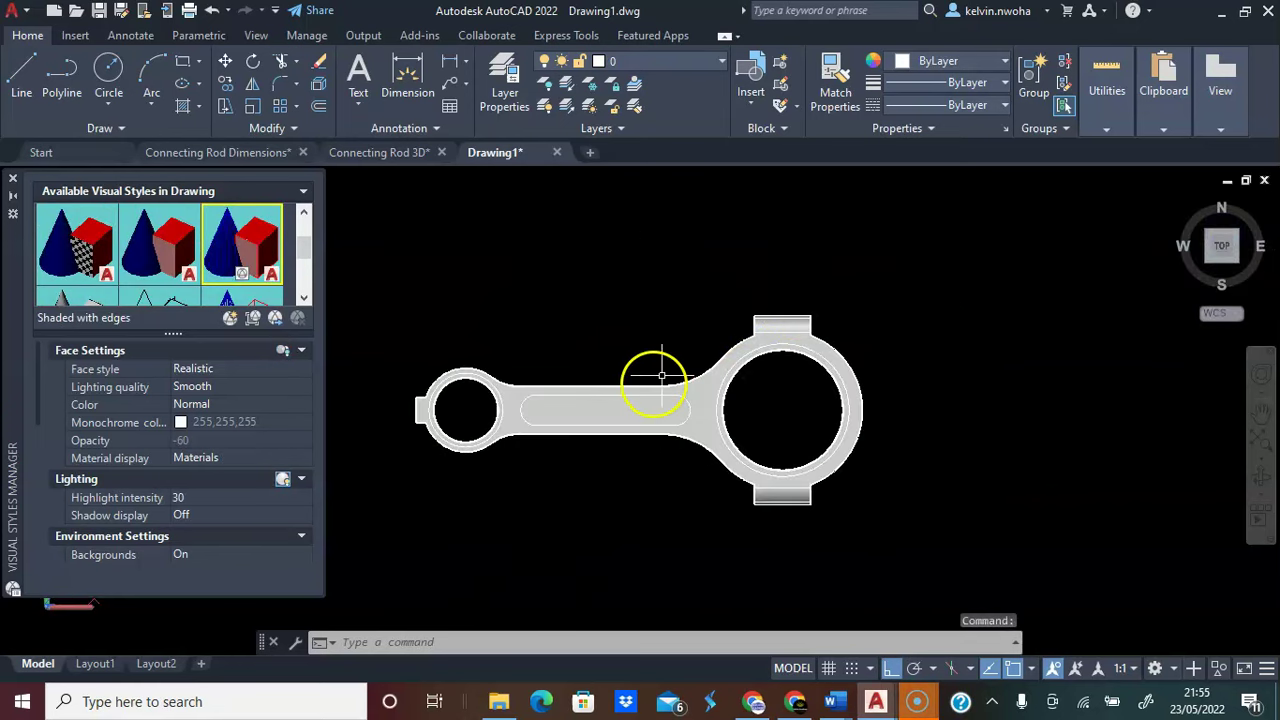
{"action": "scroll", "coordinate": [100, 262], "scroll_direction": "up", "scroll_amount": 1}
{"action": "double_click", "coordinate": [75, 255]}
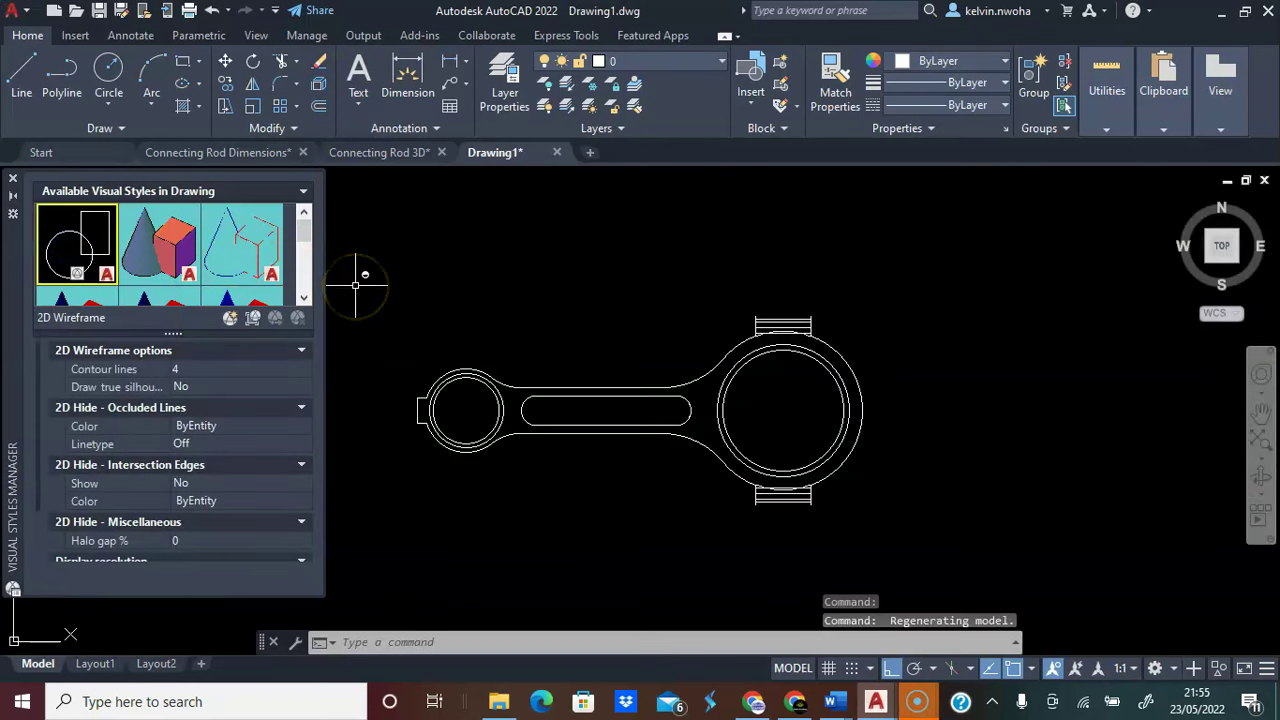
Draw a vertical line about 87 units long from the big-end circle's centre upward past the upper block
{"action": "left_click", "coordinate": [22, 69]}
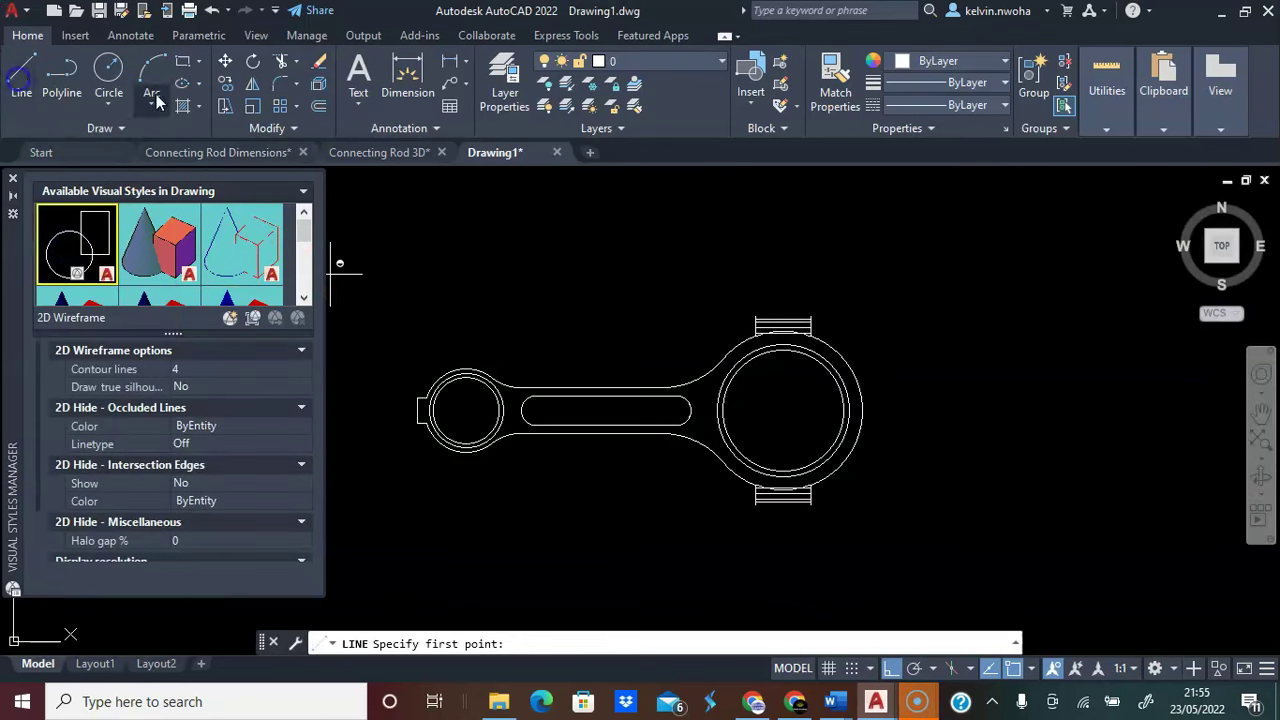
{"action": "left_click", "coordinate": [783, 409]}
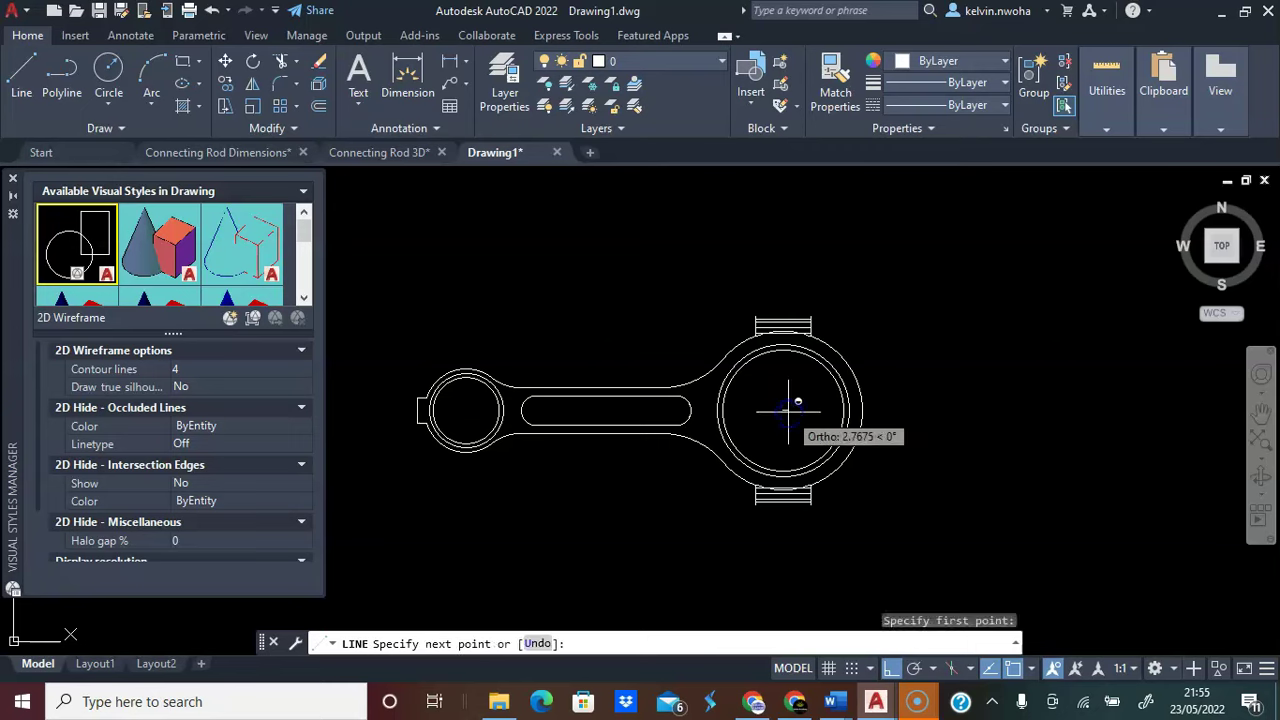
{"action": "left_click", "coordinate": [783, 249]}
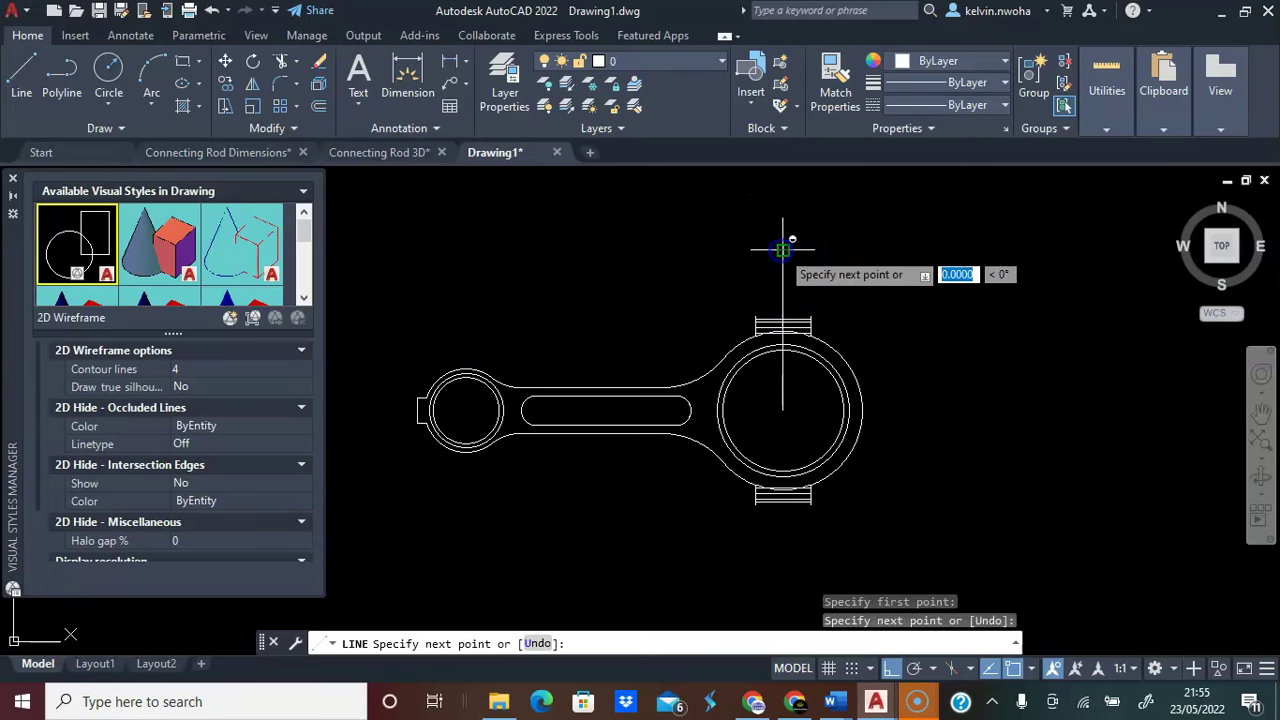
{"action": "right_click", "coordinate": [783, 251]}
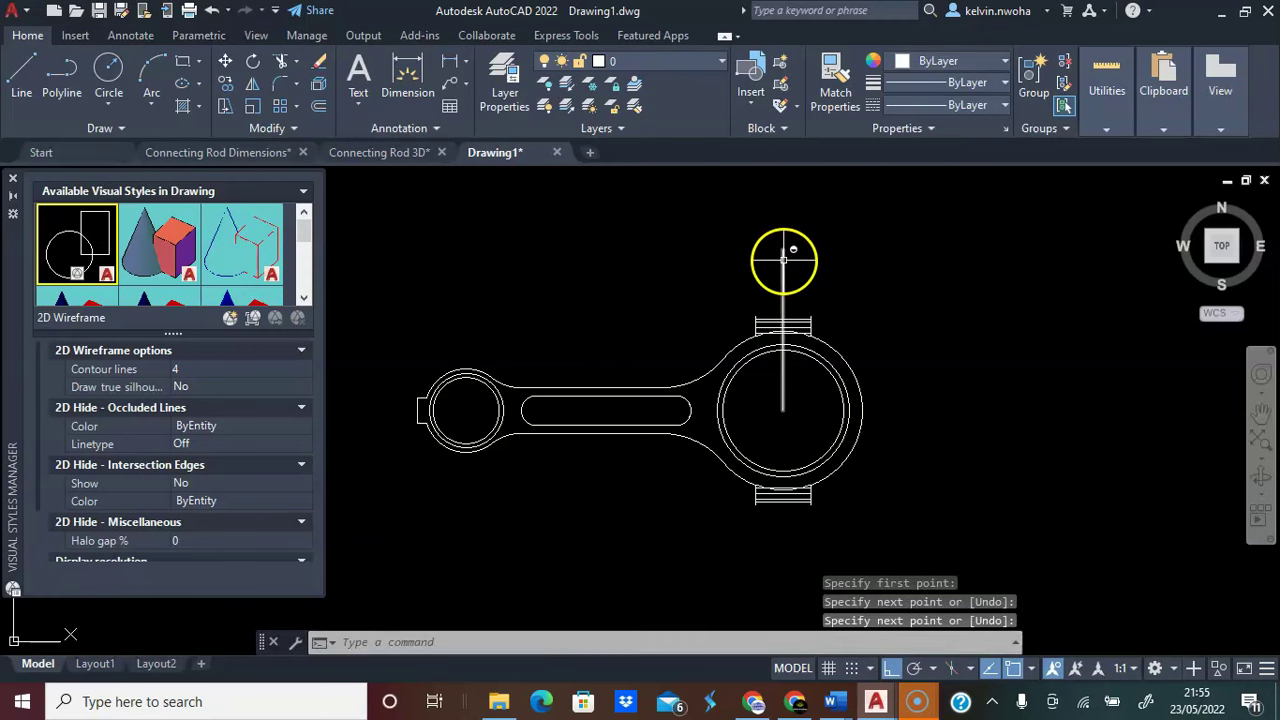
Stretch the vertical line's lower end from the big-end centre straight down past the lower block
{"action": "left_click", "coordinate": [783, 258]}
{"action": "left_click", "coordinate": [783, 409]}
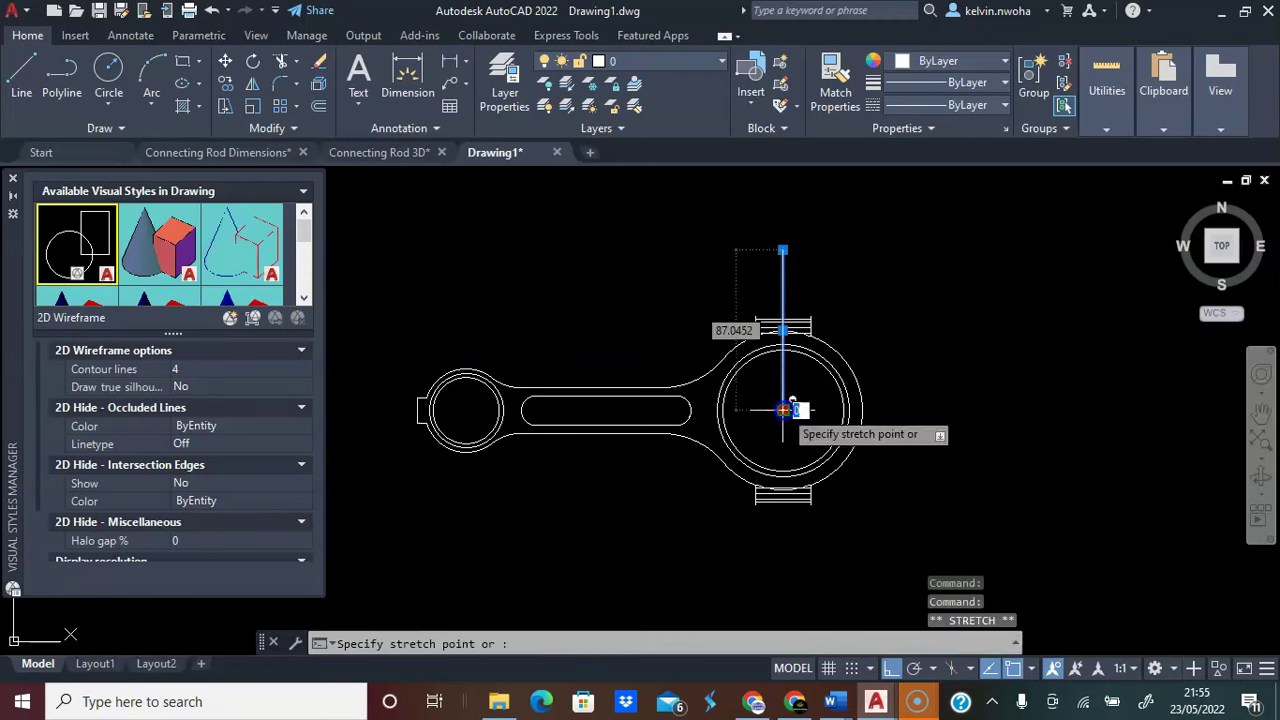
{"action": "left_click", "coordinate": [778, 563]}
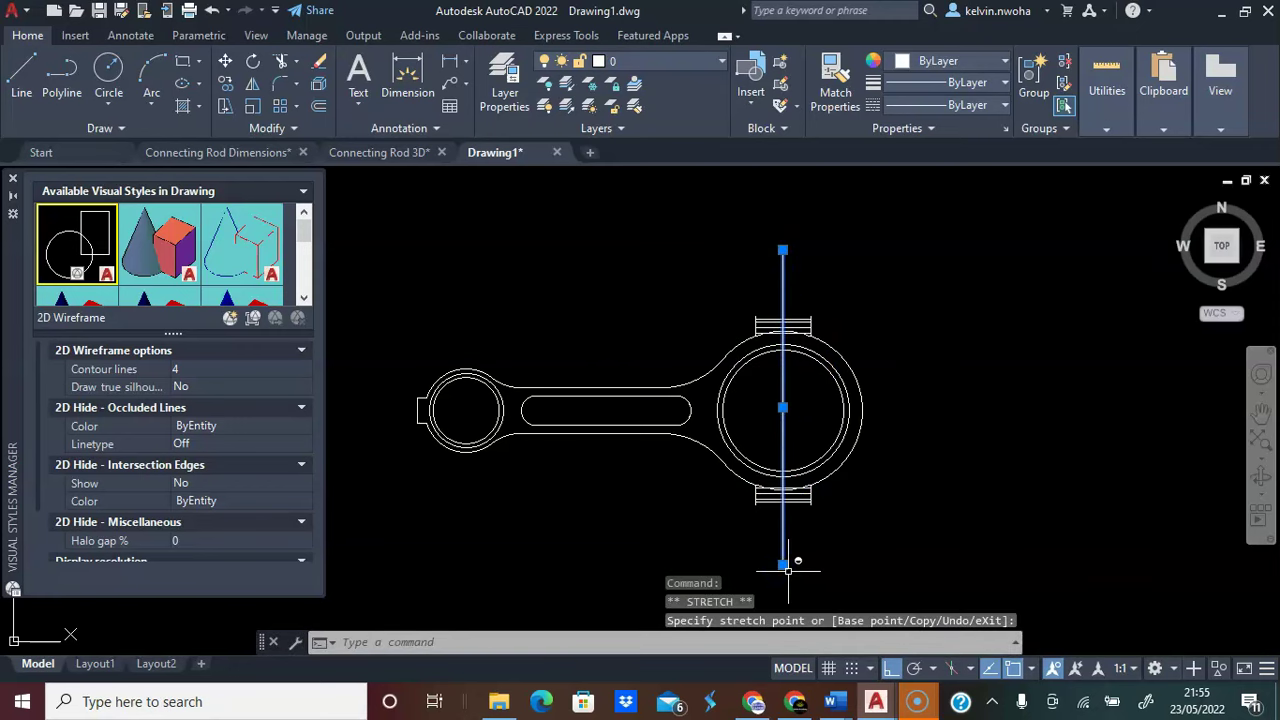
{"action": "key", "text": "Escape"}
{"action": "left_click", "coordinate": [928, 383]}
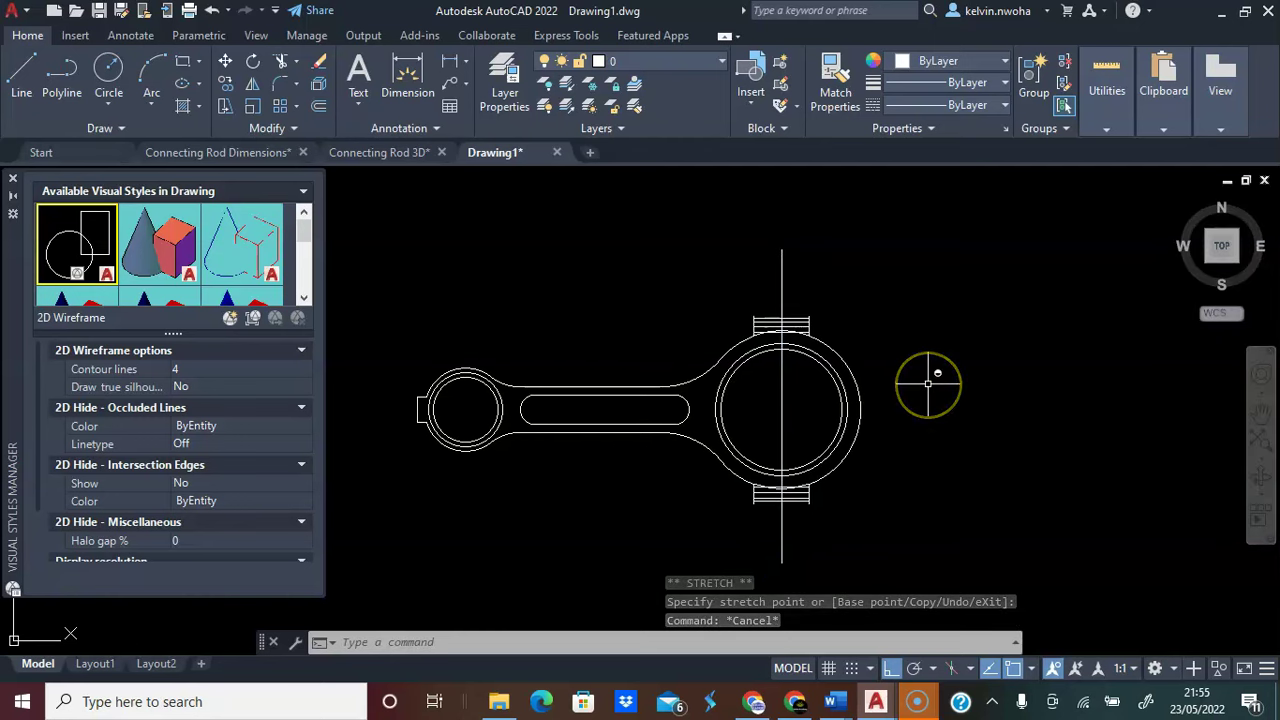
{"action": "type", "text": "SLICE"}
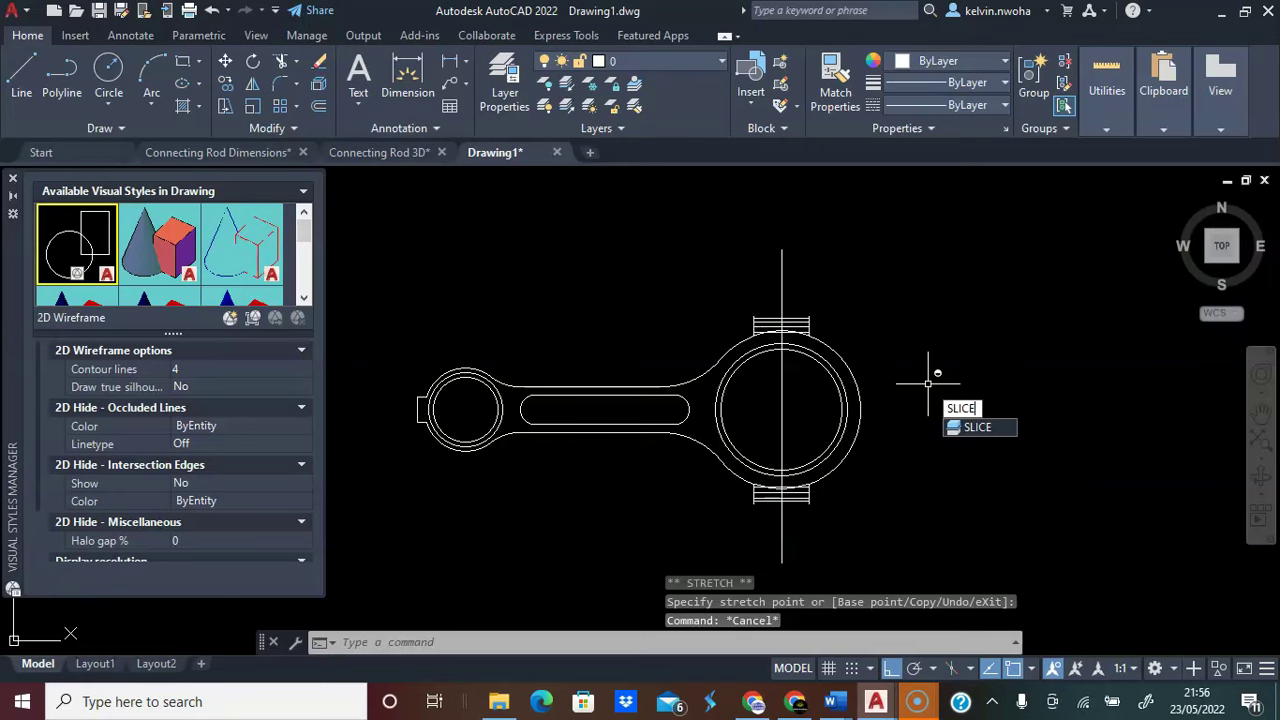
{"action": "key", "text": "Return"}
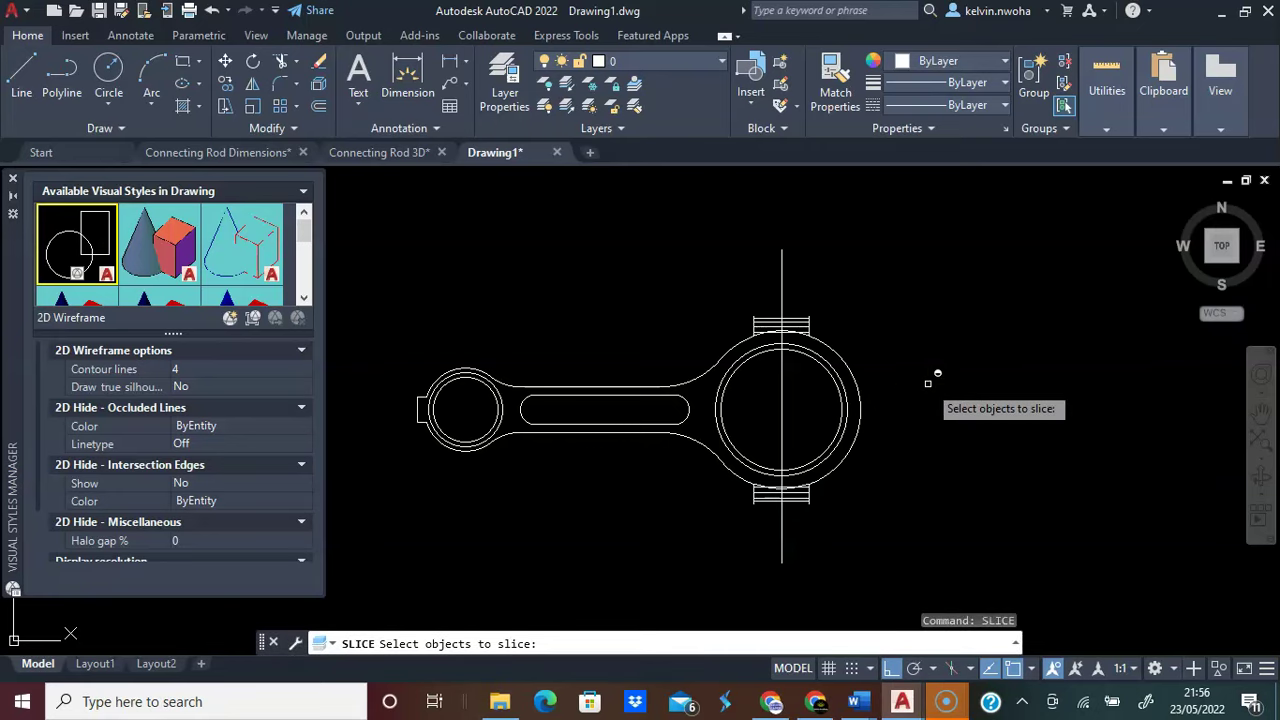
{"action": "key", "text": "Escape"}
Copy the connecting rod together with its vertical line horizontally to the right of the original, using the small-end centre as base point
{"action": "scroll", "coordinate": [931, 371], "scroll_direction": "down", "scroll_amount": 3}
{"action": "left_click", "coordinate": [930, 495]}
{"action": "left_click", "coordinate": [518, 266]}
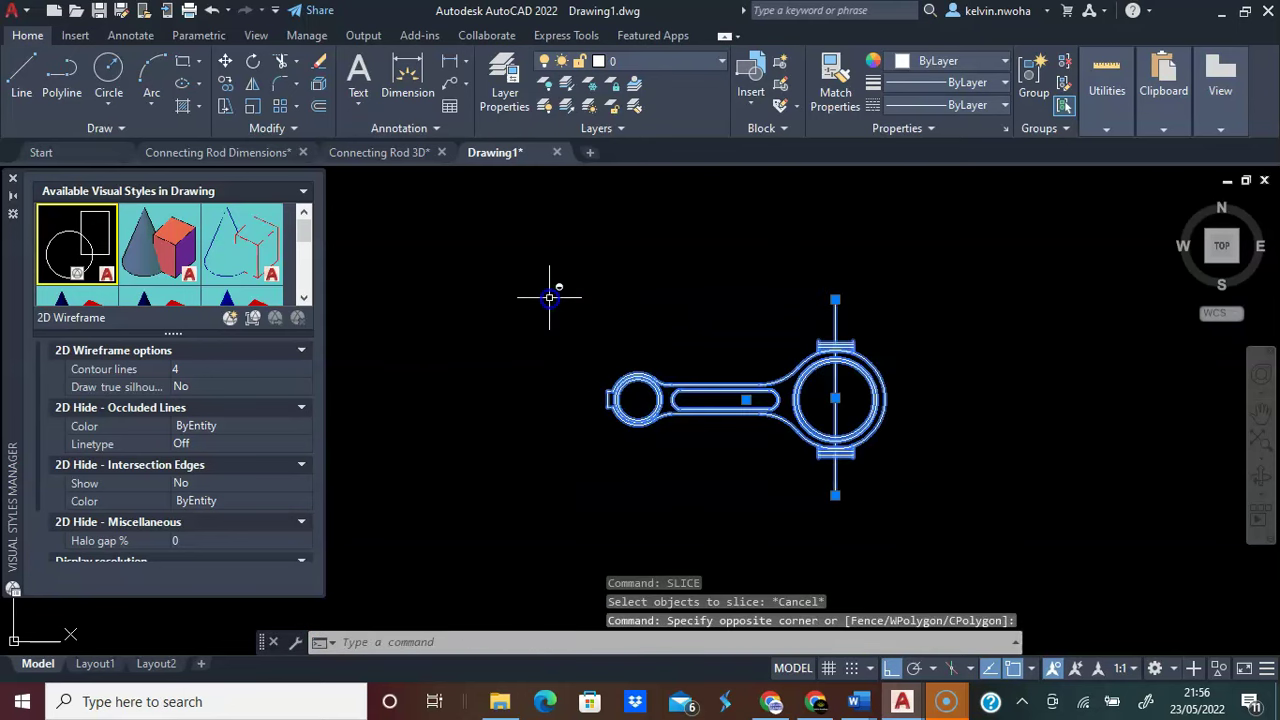
{"action": "left_click", "coordinate": [224, 85]}
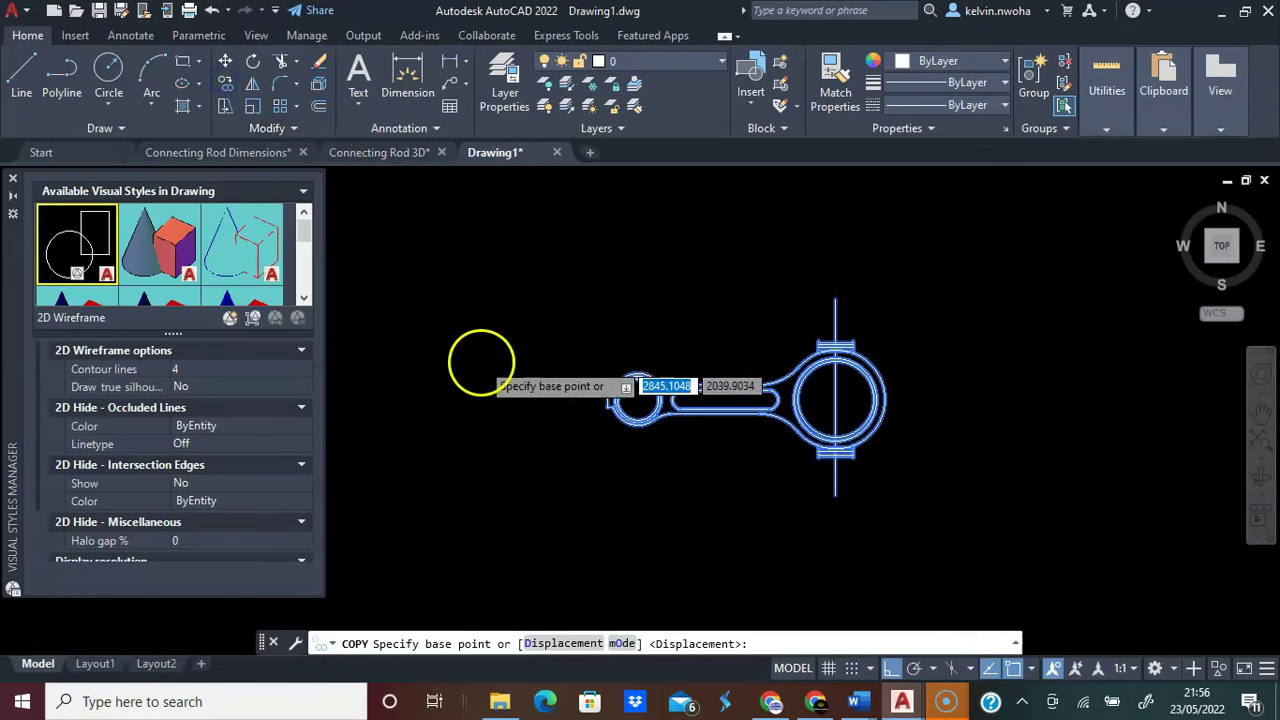
{"action": "scroll", "coordinate": [480, 360], "scroll_direction": "down", "scroll_amount": 2}
{"action": "left_click", "coordinate": [577, 385]}
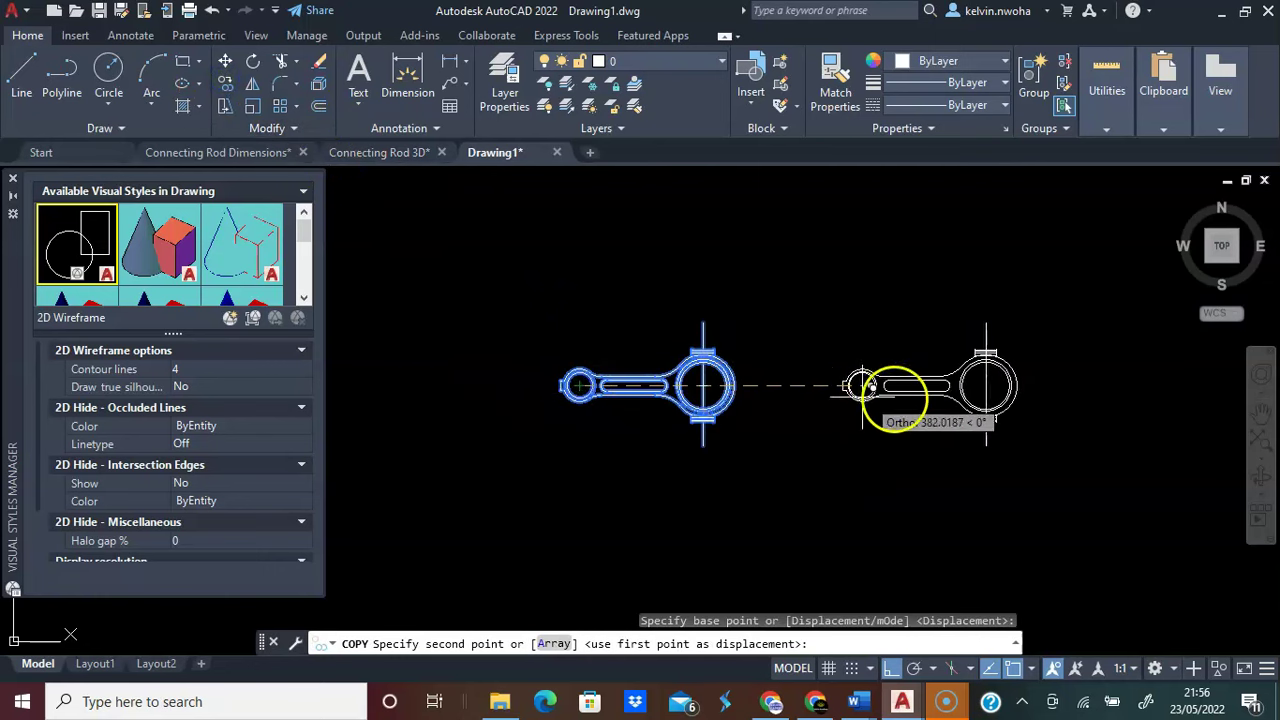
{"action": "key", "text": "Return"}
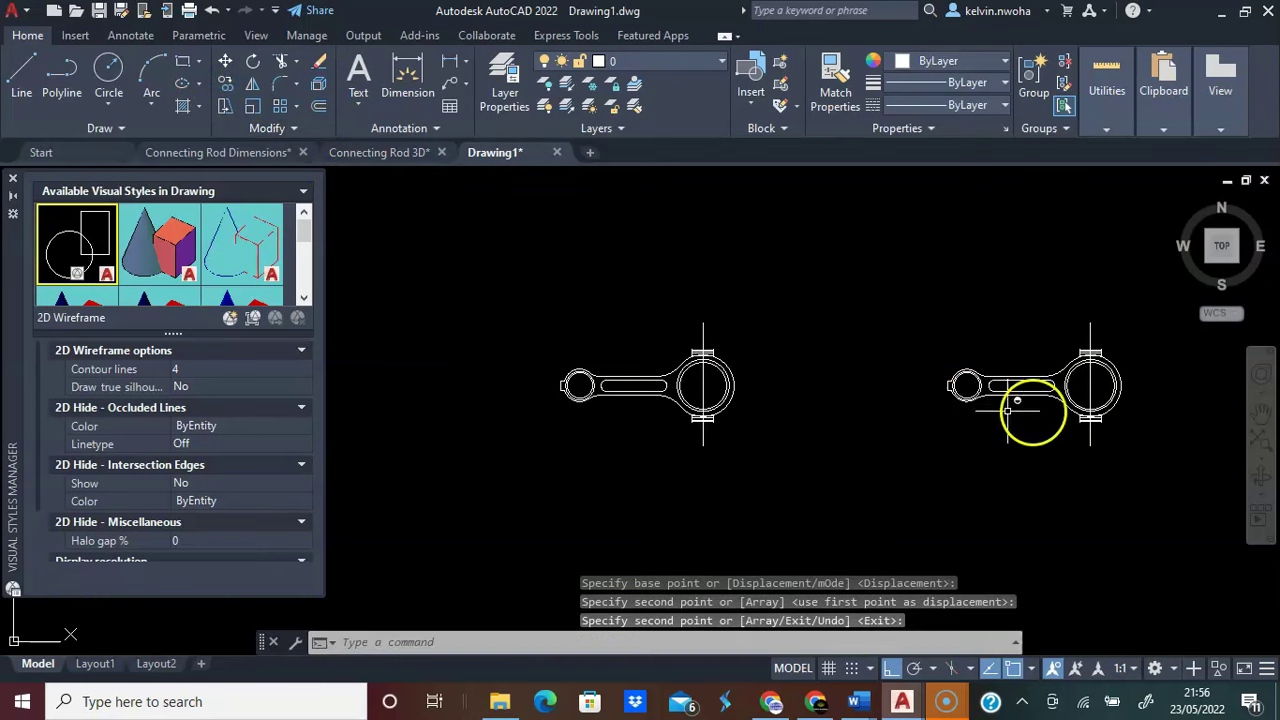
Slice the copied rod with a 3points plane picked along the vertical line through the big end, keeping both sides
{"action": "scroll", "coordinate": [1160, 380], "scroll_direction": "up", "scroll_amount": 2}
{"action": "scroll", "coordinate": [1160, 380], "scroll_direction": "up", "scroll_amount": 2}
{"action": "middle_click_drag", "start_coordinate": [1143, 371], "coordinate": [1006, 394]}
{"action": "type", "text": "SLICe"}
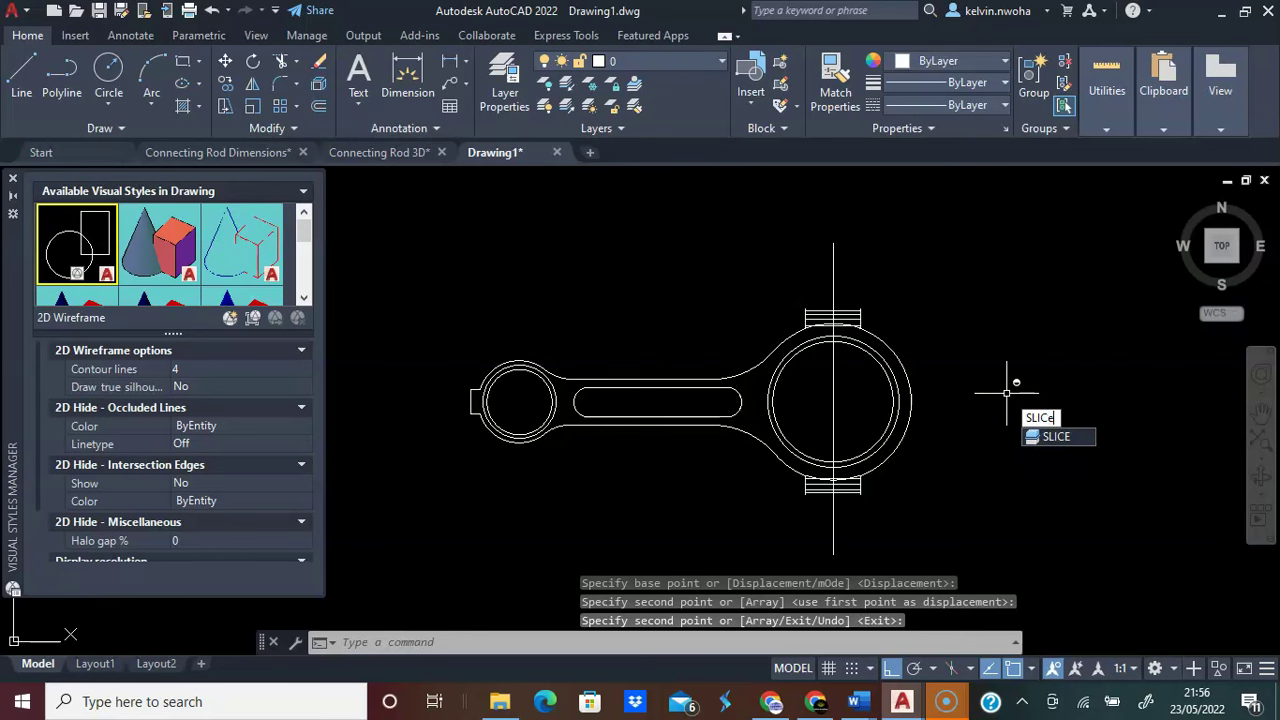
{"action": "key", "text": "Return"}
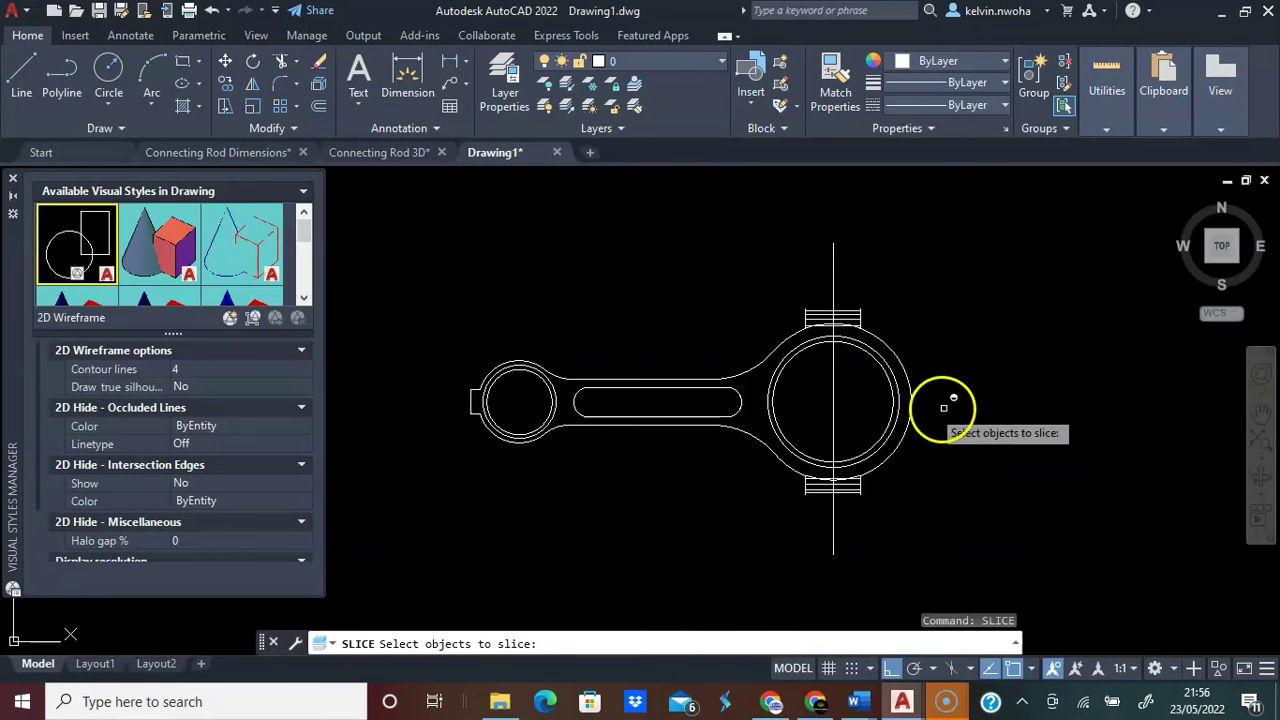
{"action": "left_click", "coordinate": [896, 387]}
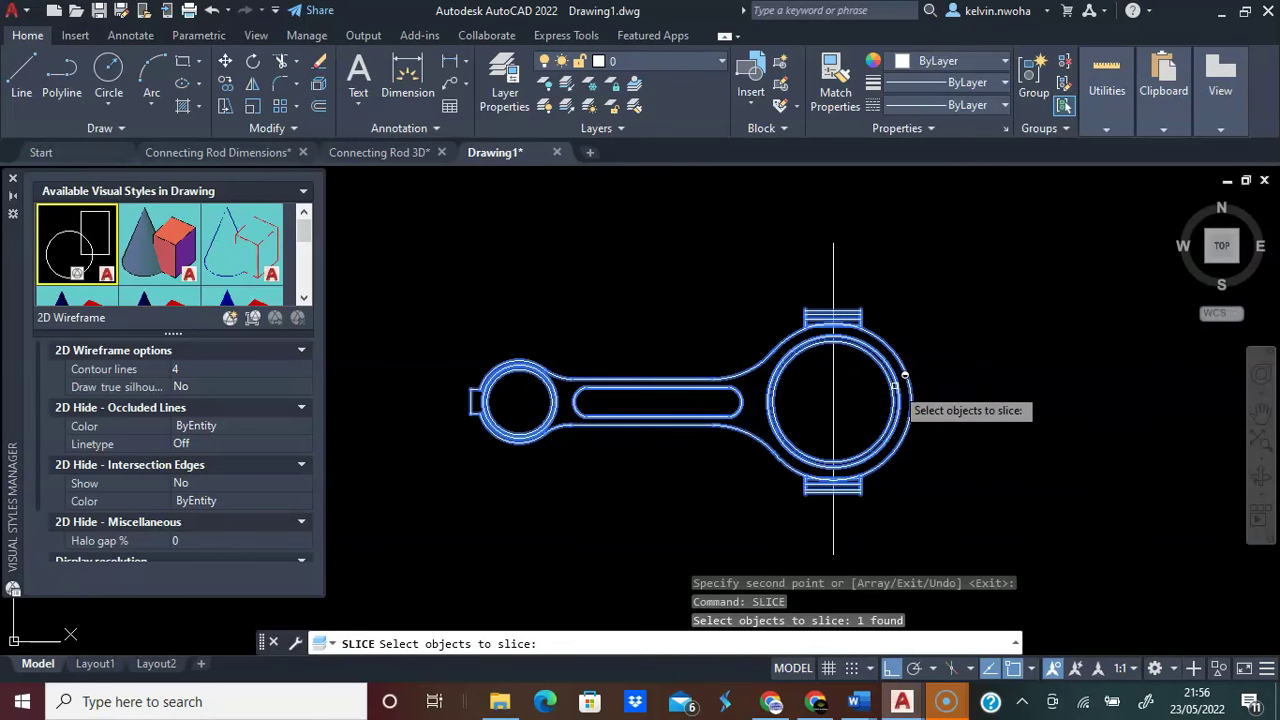
{"action": "key", "text": "Return"}
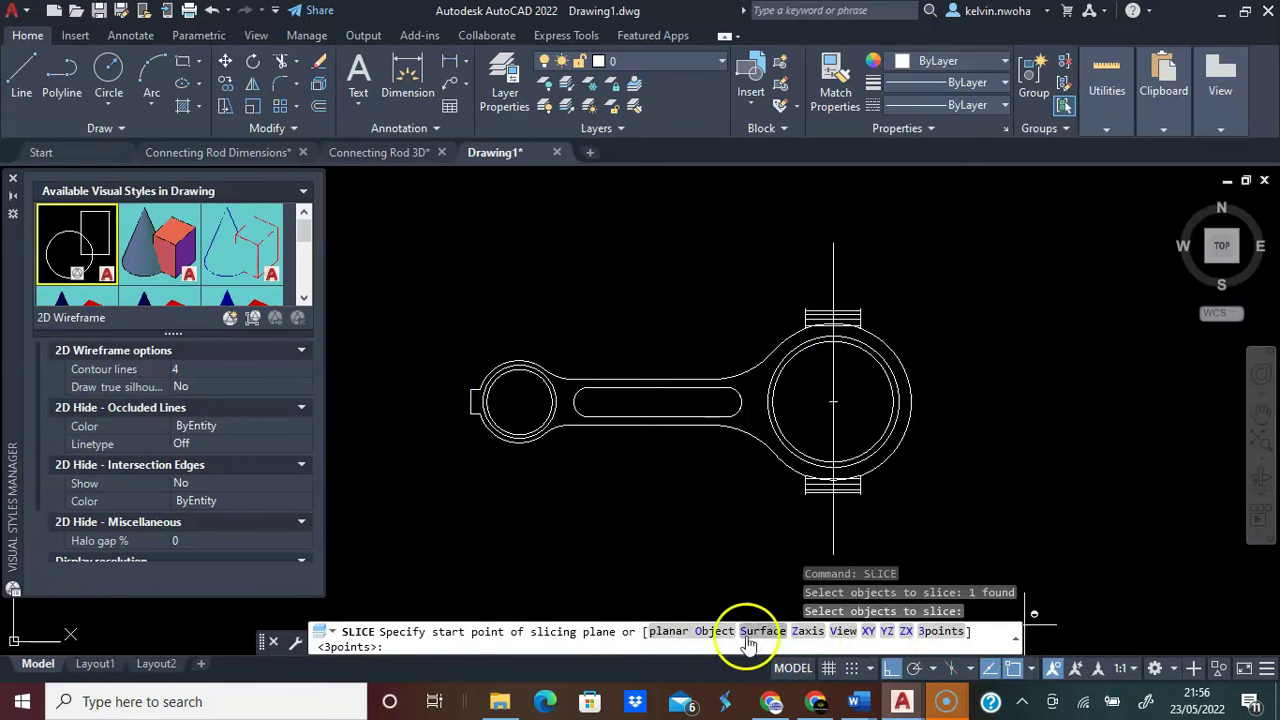
{"action": "left_click", "coordinate": [940, 631]}
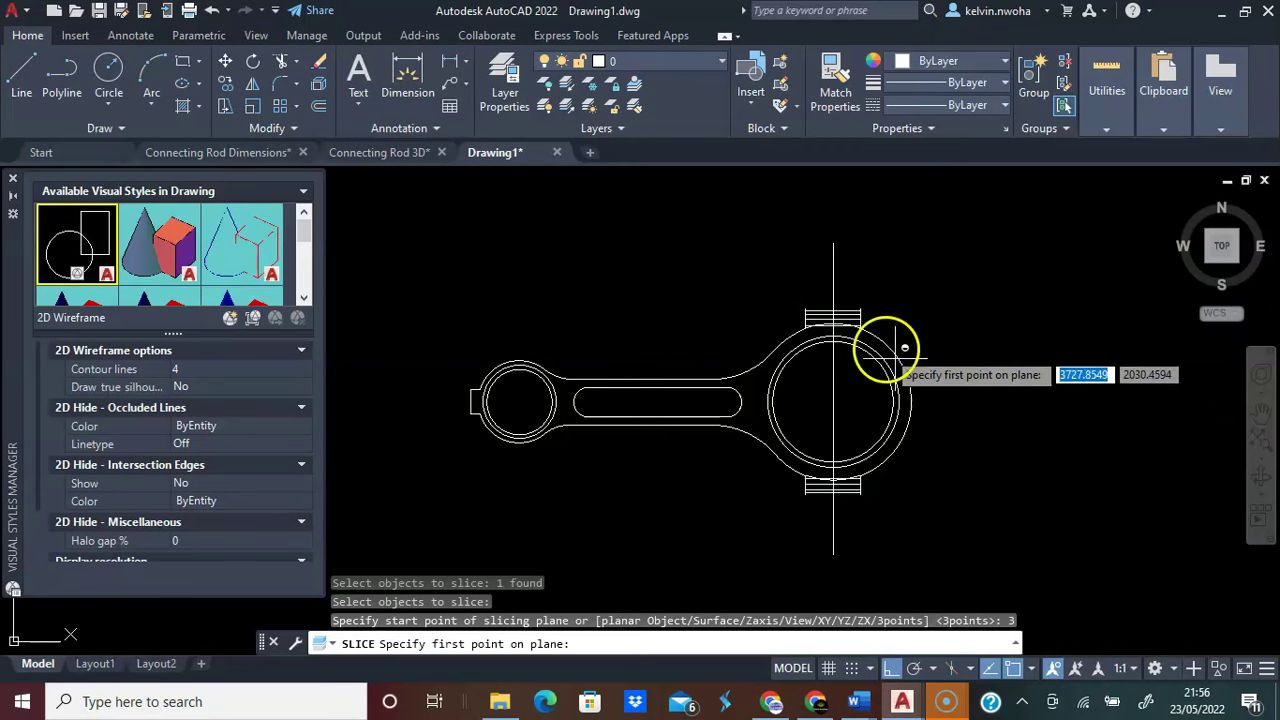
{"action": "middle_click_drag", "start_coordinate": [845, 373], "coordinate": [837, 334]}
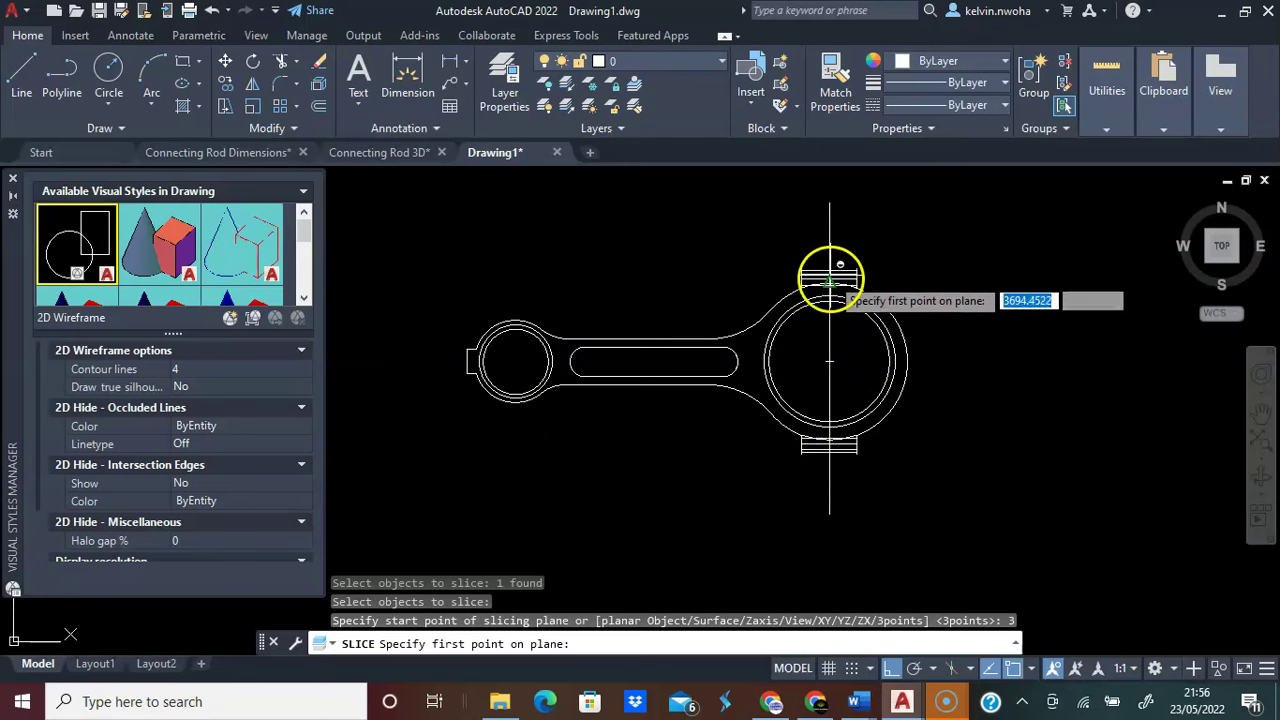
{"action": "left_click", "coordinate": [830, 283]}
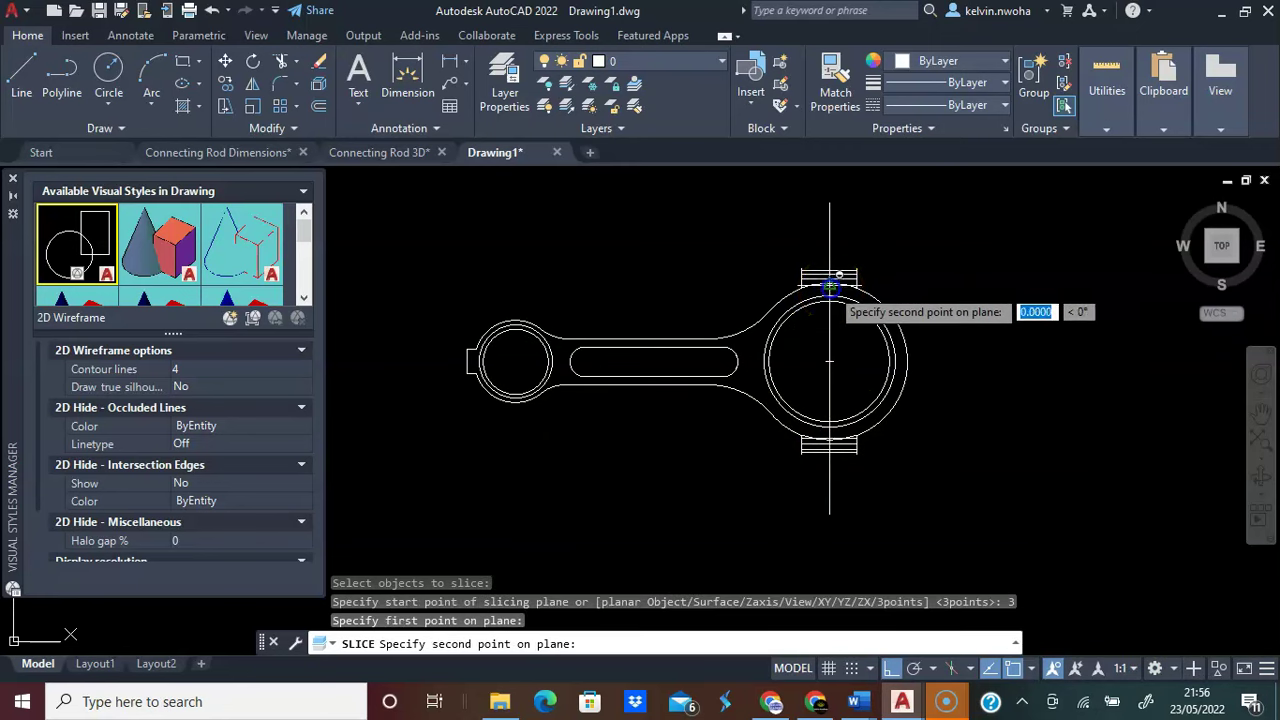
{"action": "scroll", "coordinate": [835, 313], "scroll_direction": "up", "scroll_amount": 4}
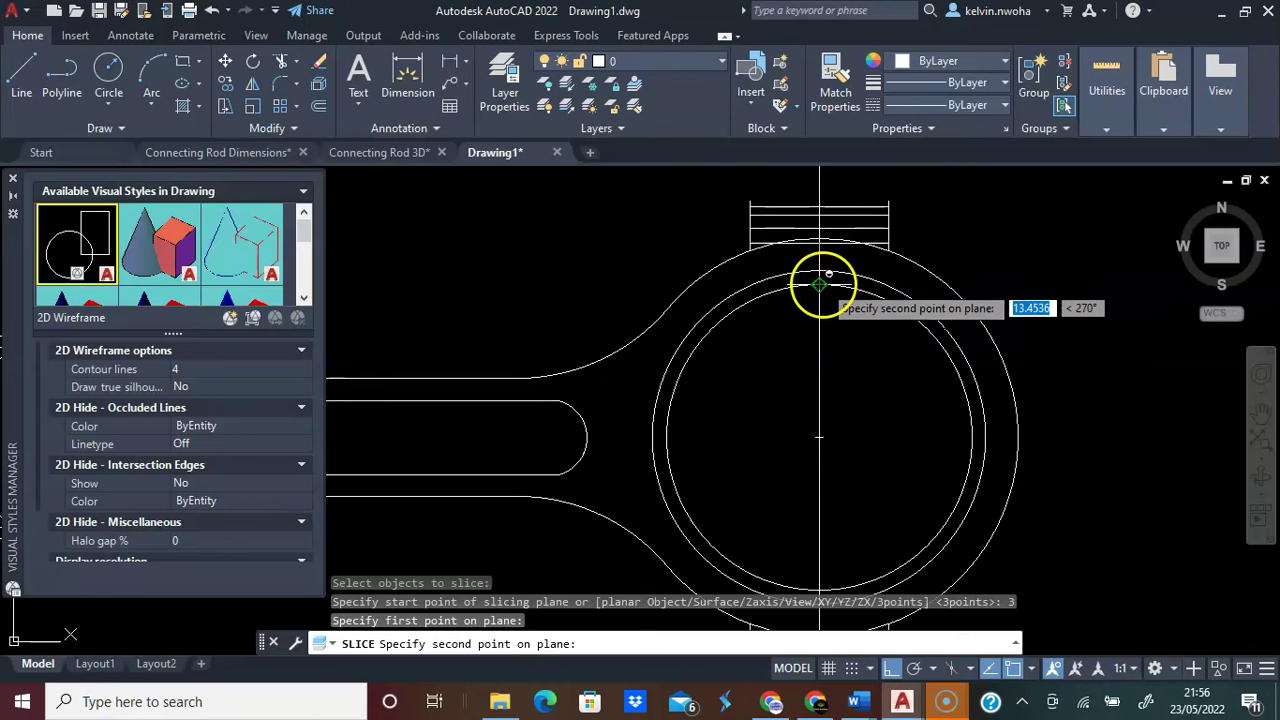
{"action": "left_click", "coordinate": [821, 285]}
{"action": "scroll", "coordinate": [821, 285], "scroll_direction": "down", "scroll_amount": 2}
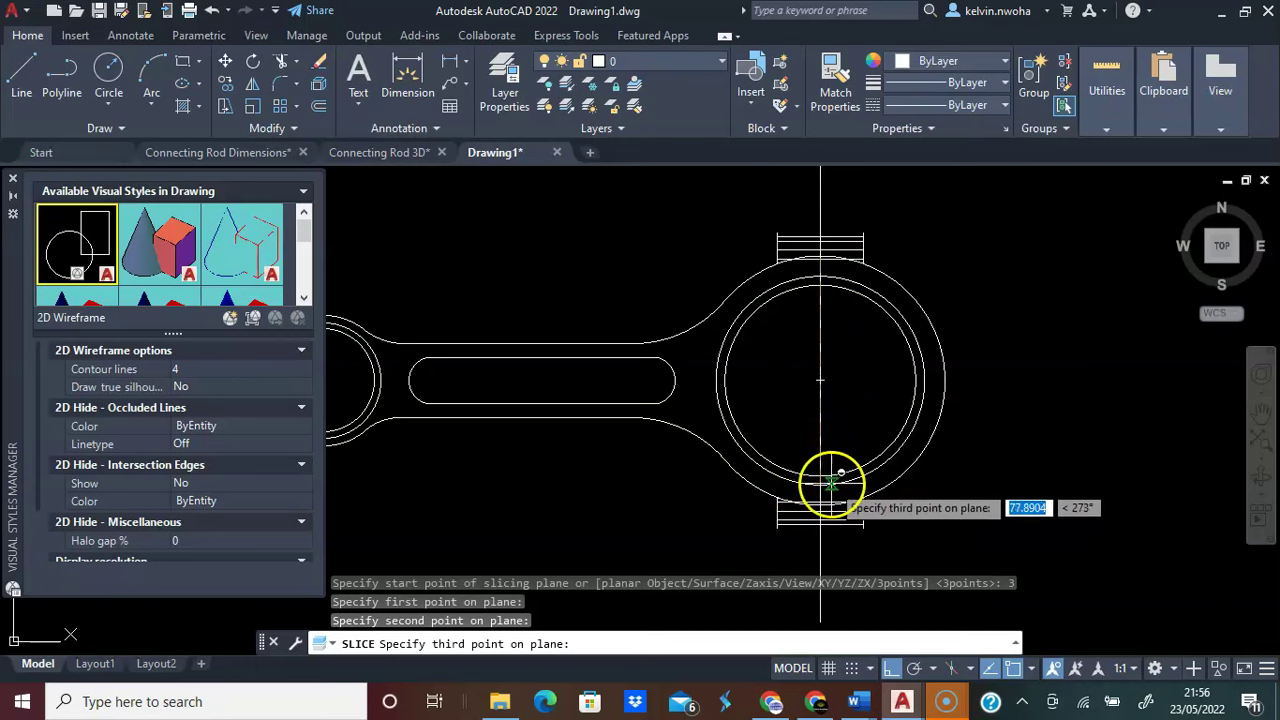
{"action": "left_click", "coordinate": [820, 484]}
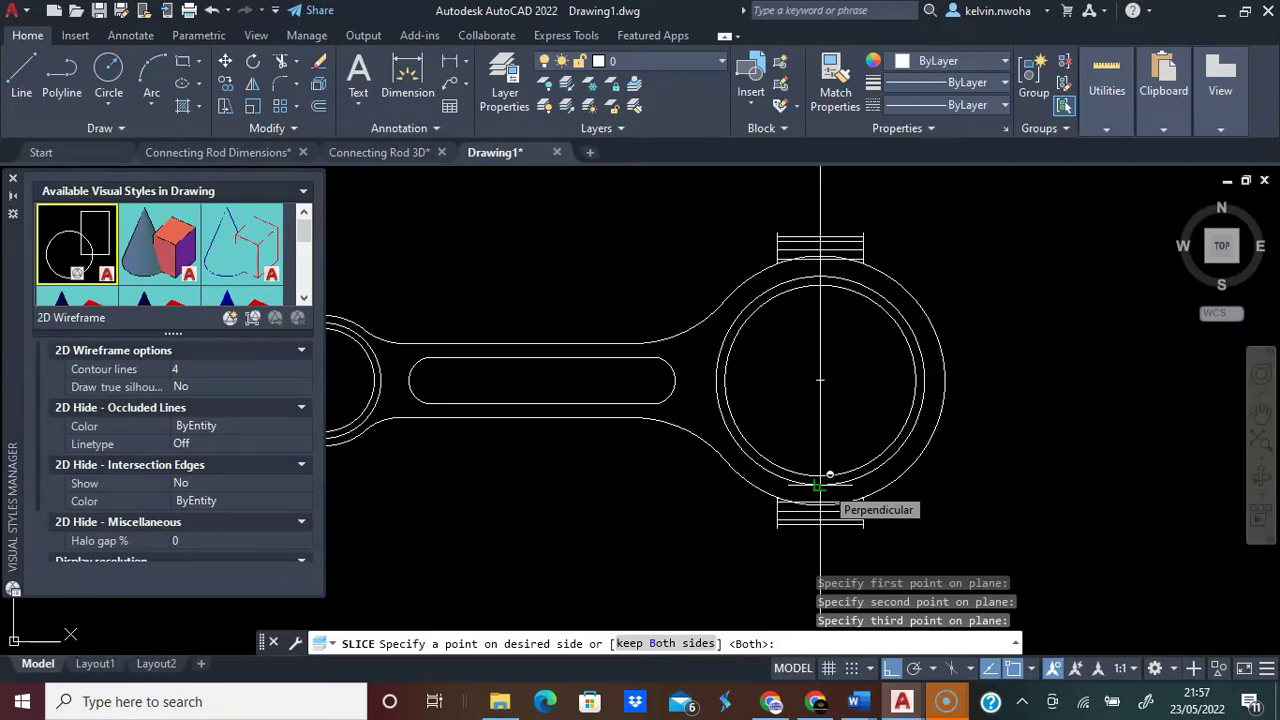
{"action": "left_click", "coordinate": [840, 480]}
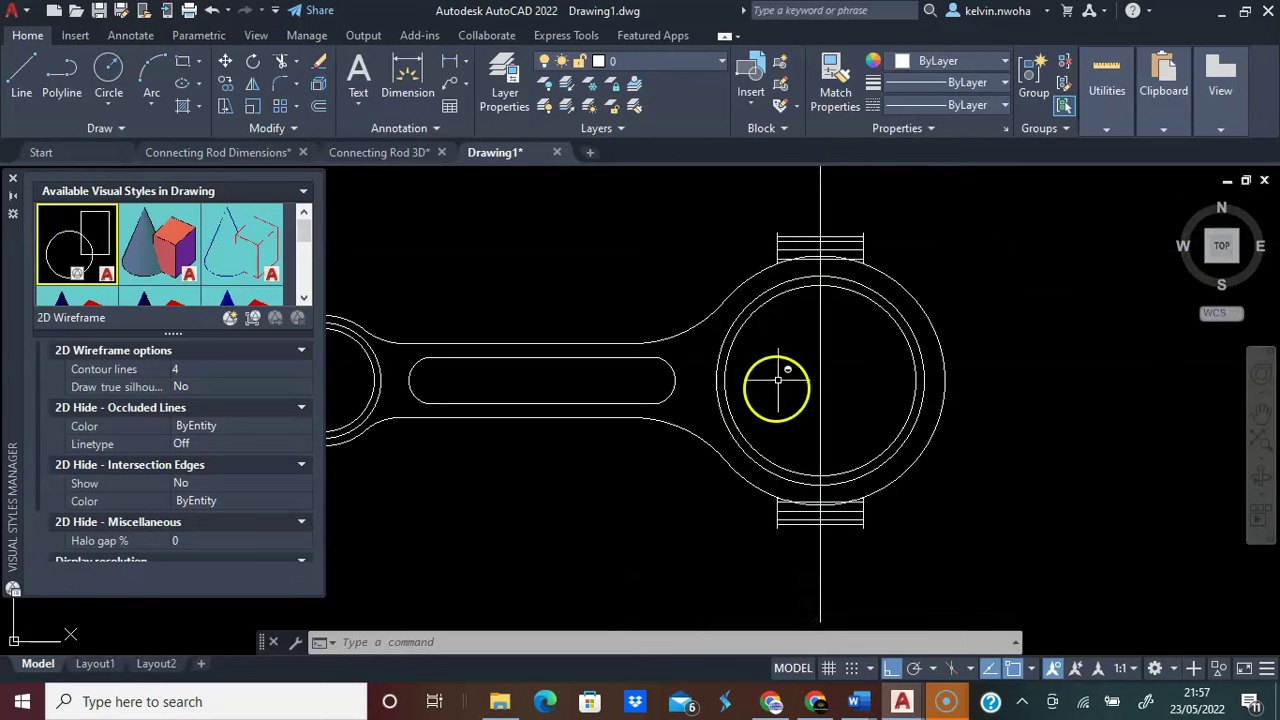
Show the sliced rod in the southwest isometric view with the Realistic visual style
{"action": "left_click", "coordinate": [1213, 268]}
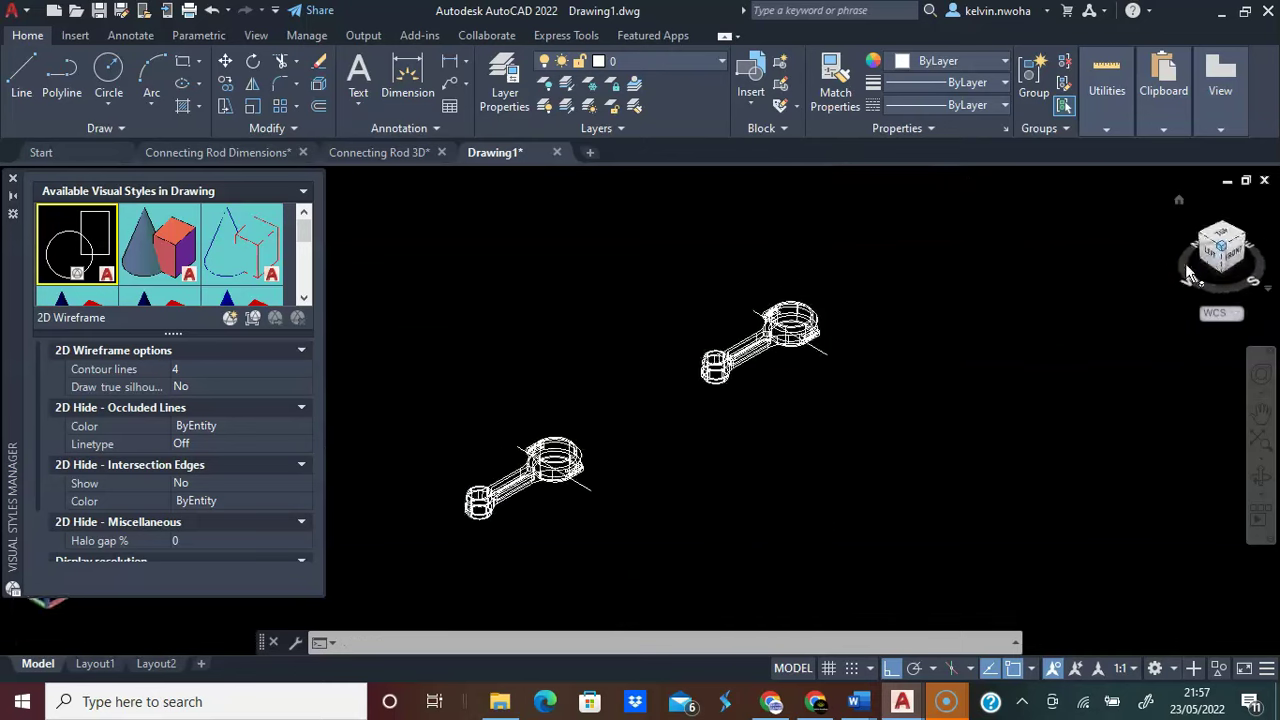
{"action": "scroll", "coordinate": [95, 277], "scroll_direction": "down", "scroll_amount": 1}
{"action": "double_click", "coordinate": [95, 277]}
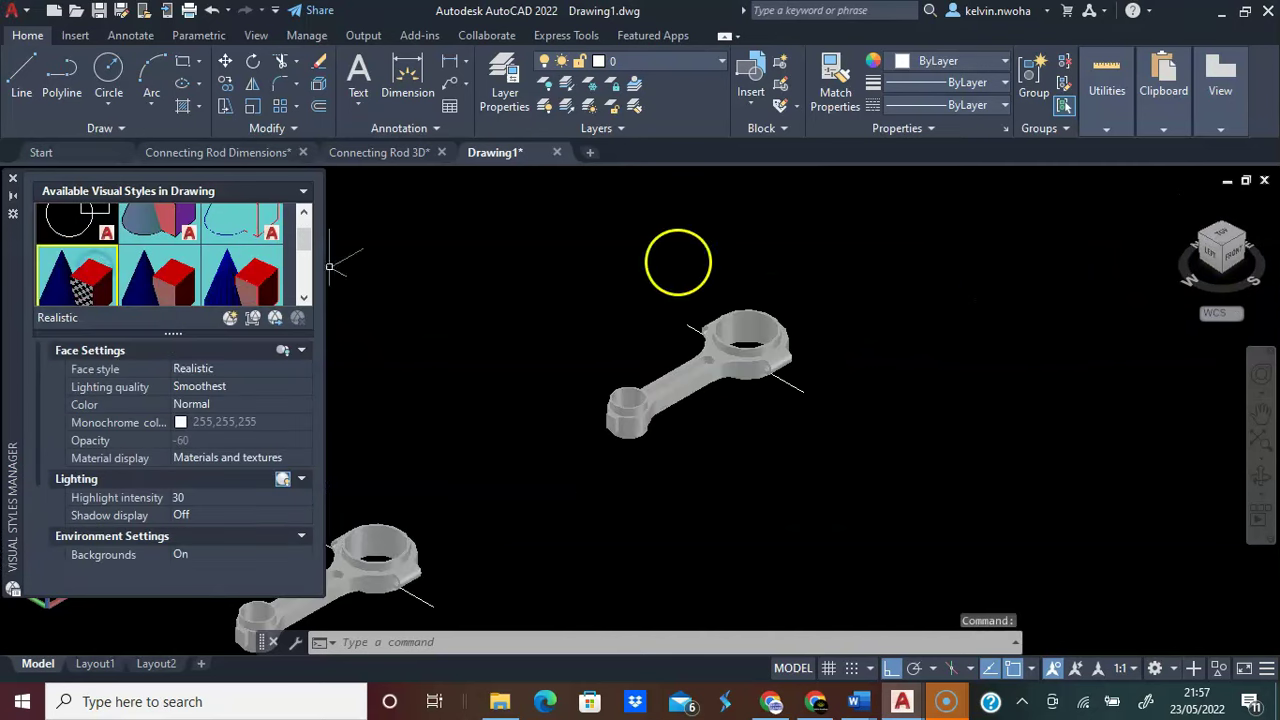
{"action": "scroll", "coordinate": [783, 295], "scroll_direction": "up", "scroll_amount": 2}
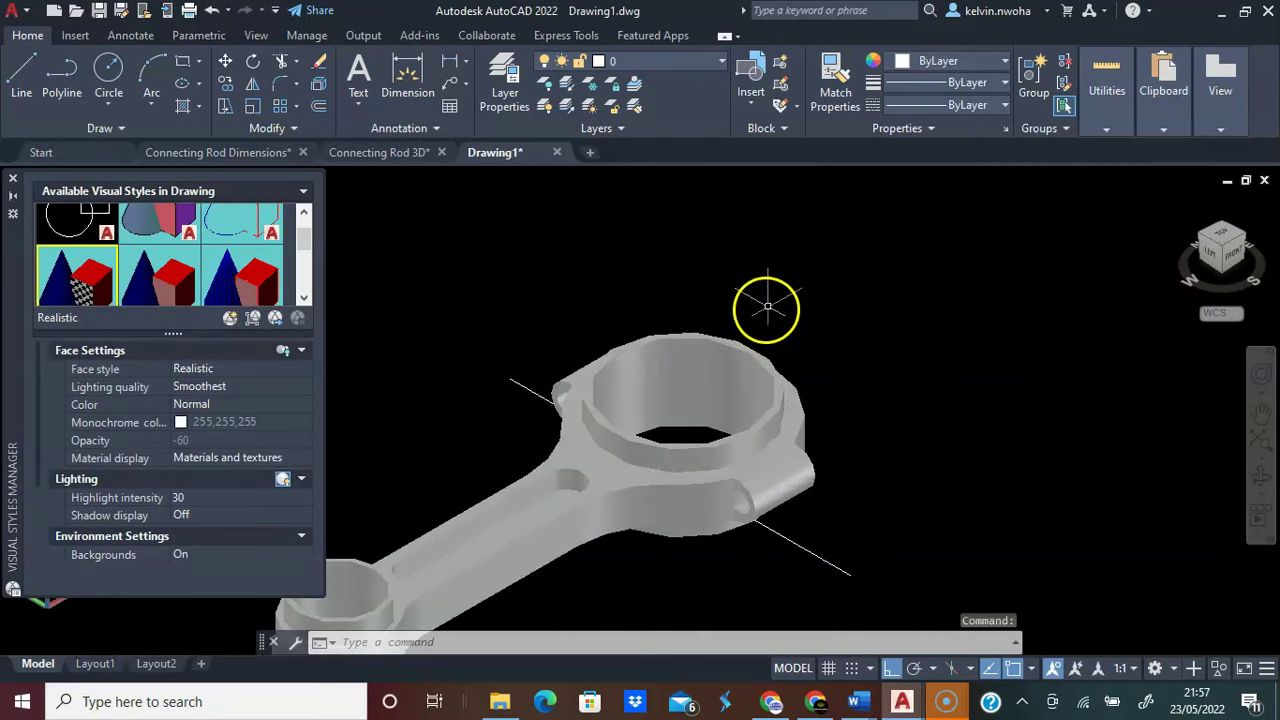
Move the sliced-off big-end cap outward along the rod's axis, clear of the rod body, and inspect the separated parts
{"action": "left_click", "coordinate": [738, 347]}
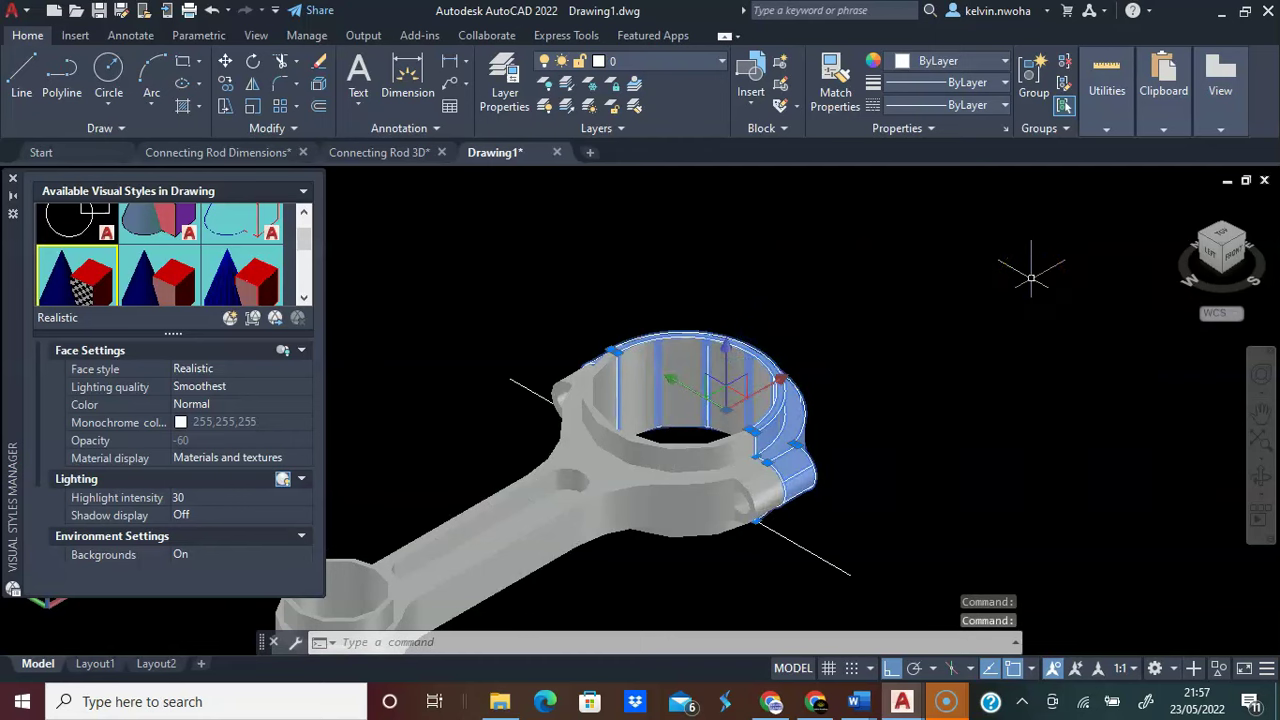
{"action": "left_click", "coordinate": [225, 61]}
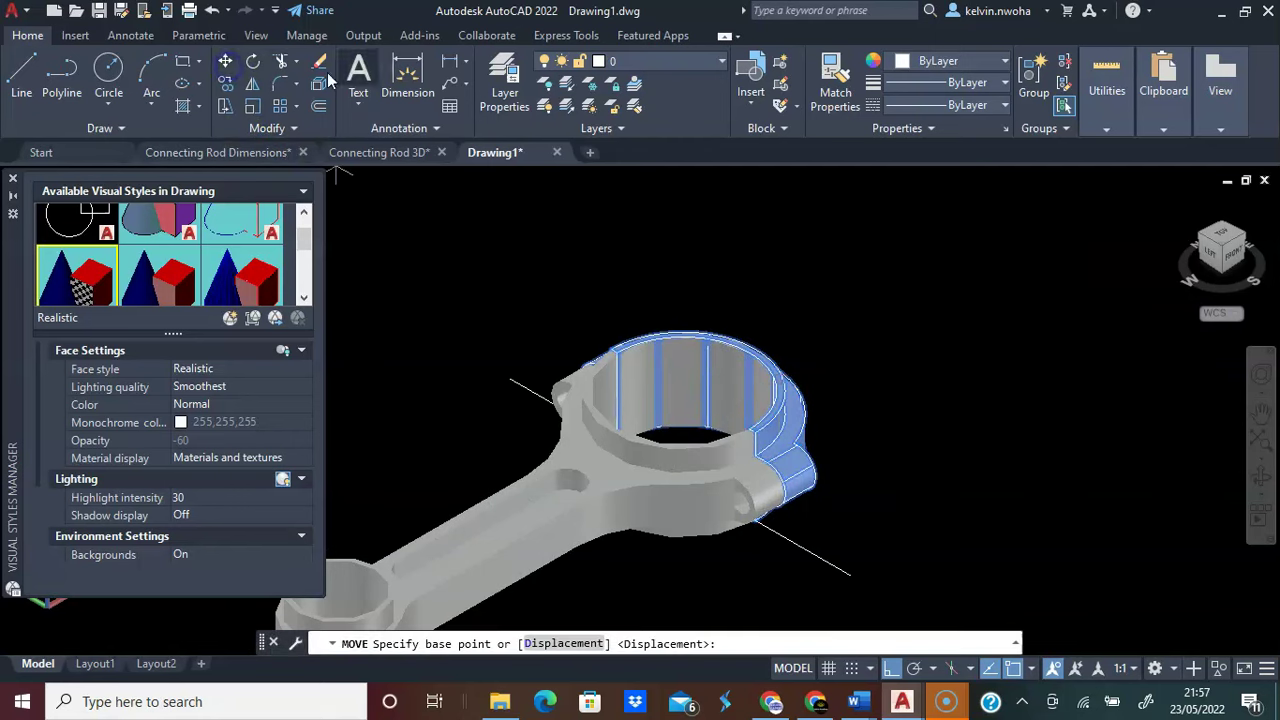
{"action": "left_click", "coordinate": [847, 339]}
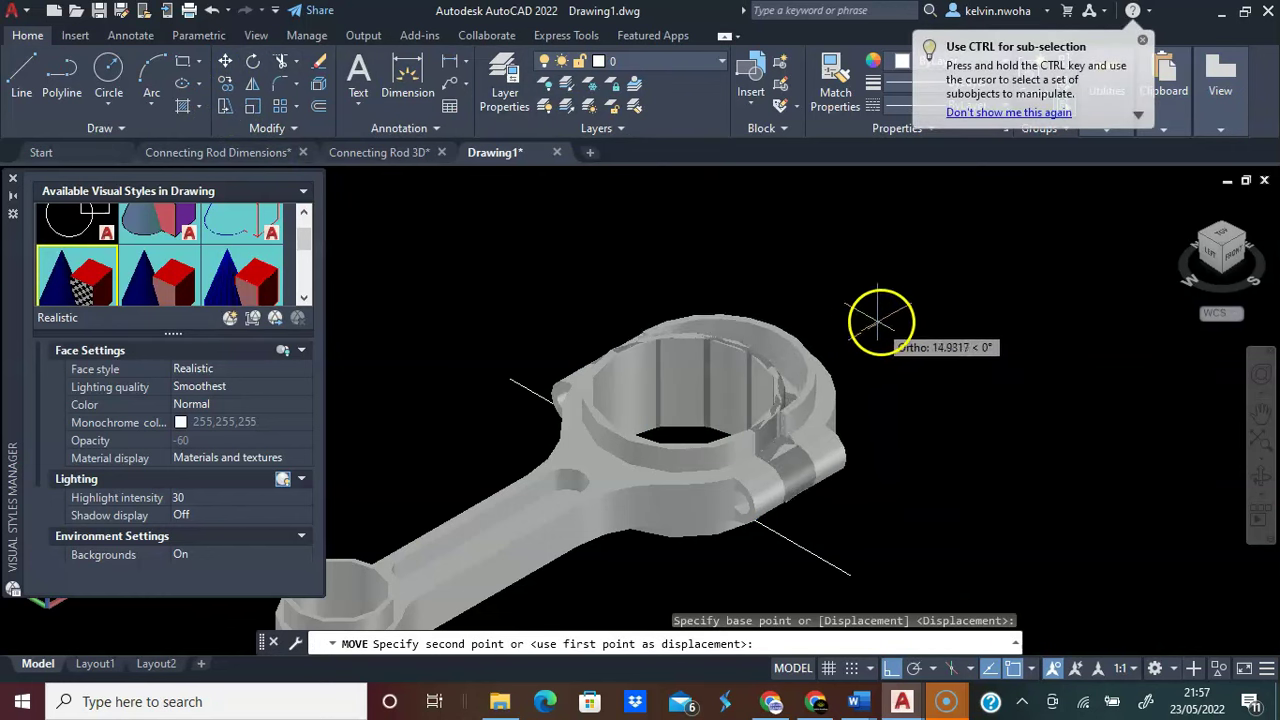
{"action": "left_click", "coordinate": [940, 294]}
{"action": "middle_click_drag", "start_coordinate": [943, 294], "coordinate": [751, 354], "text": "shift"}
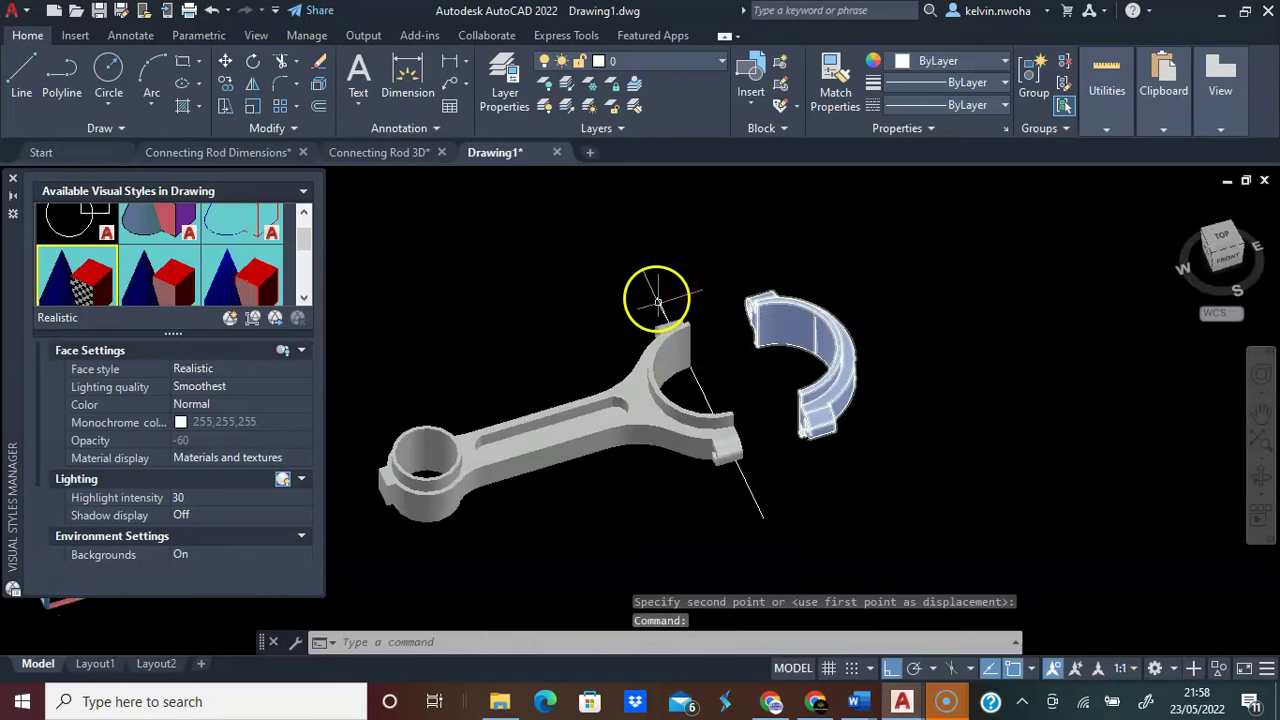